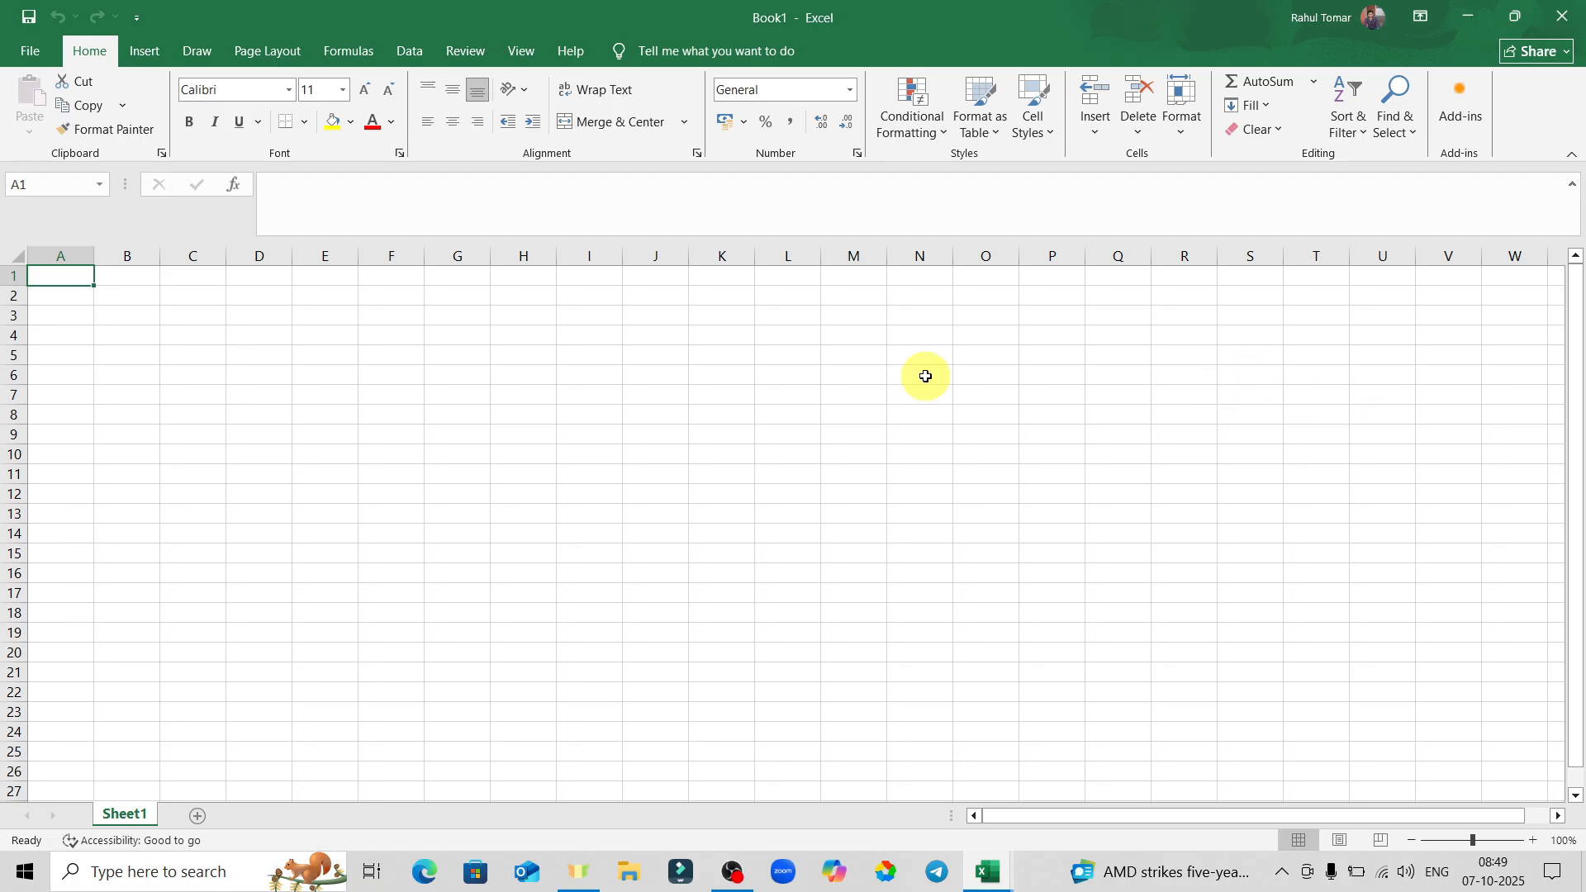
Minimize the open windows and launch Excel by searching 'excel' in Windows Search.
left_click(1470, 21)
left_click(1466, 22)
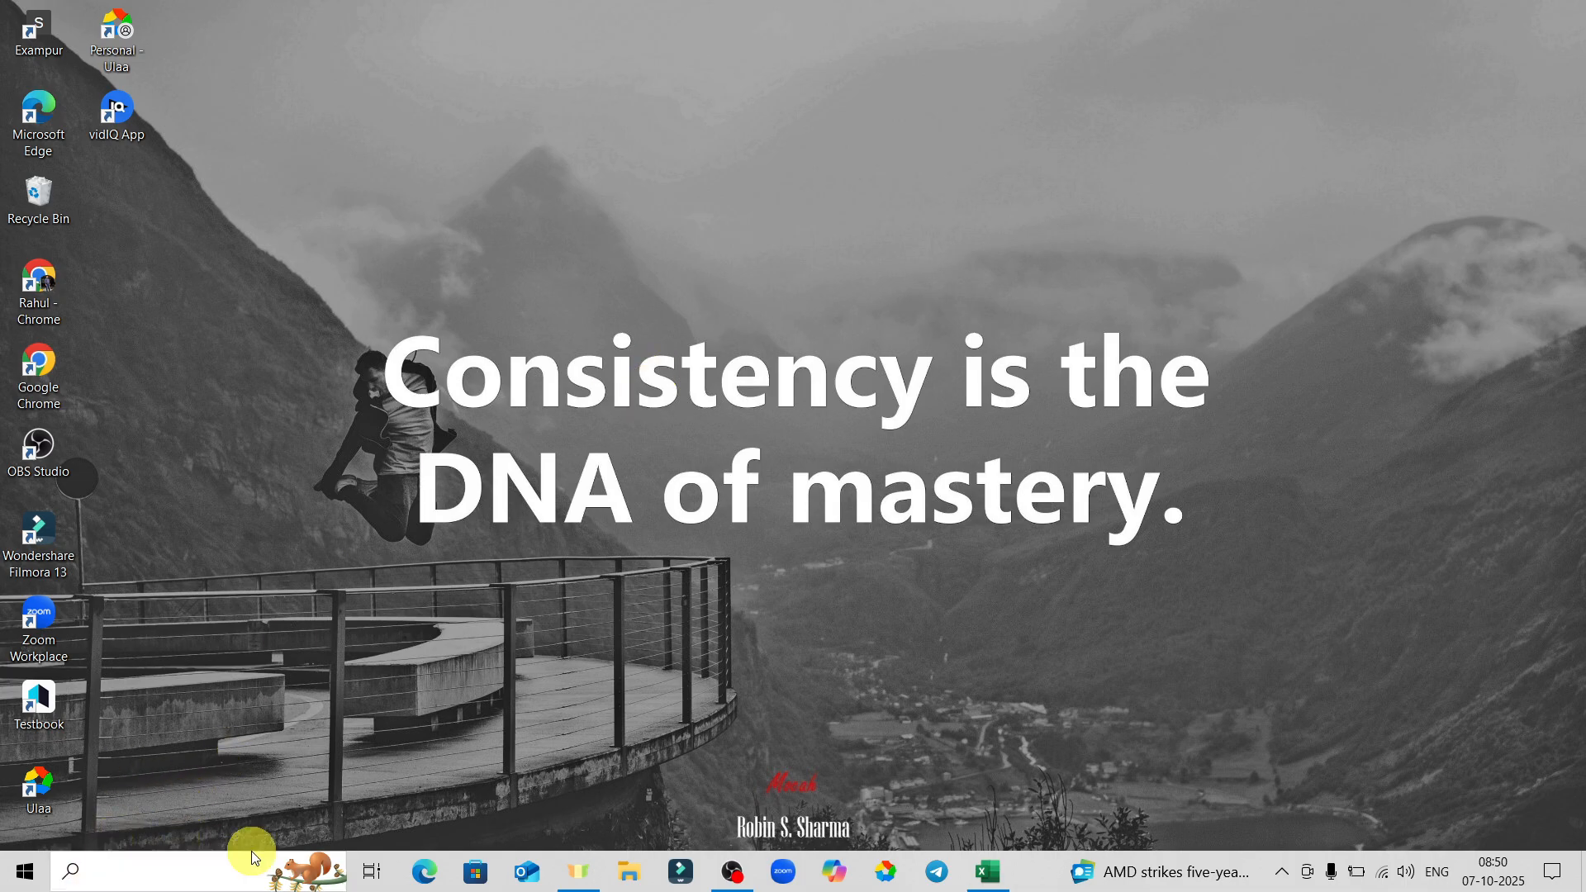
left_click(178, 876)
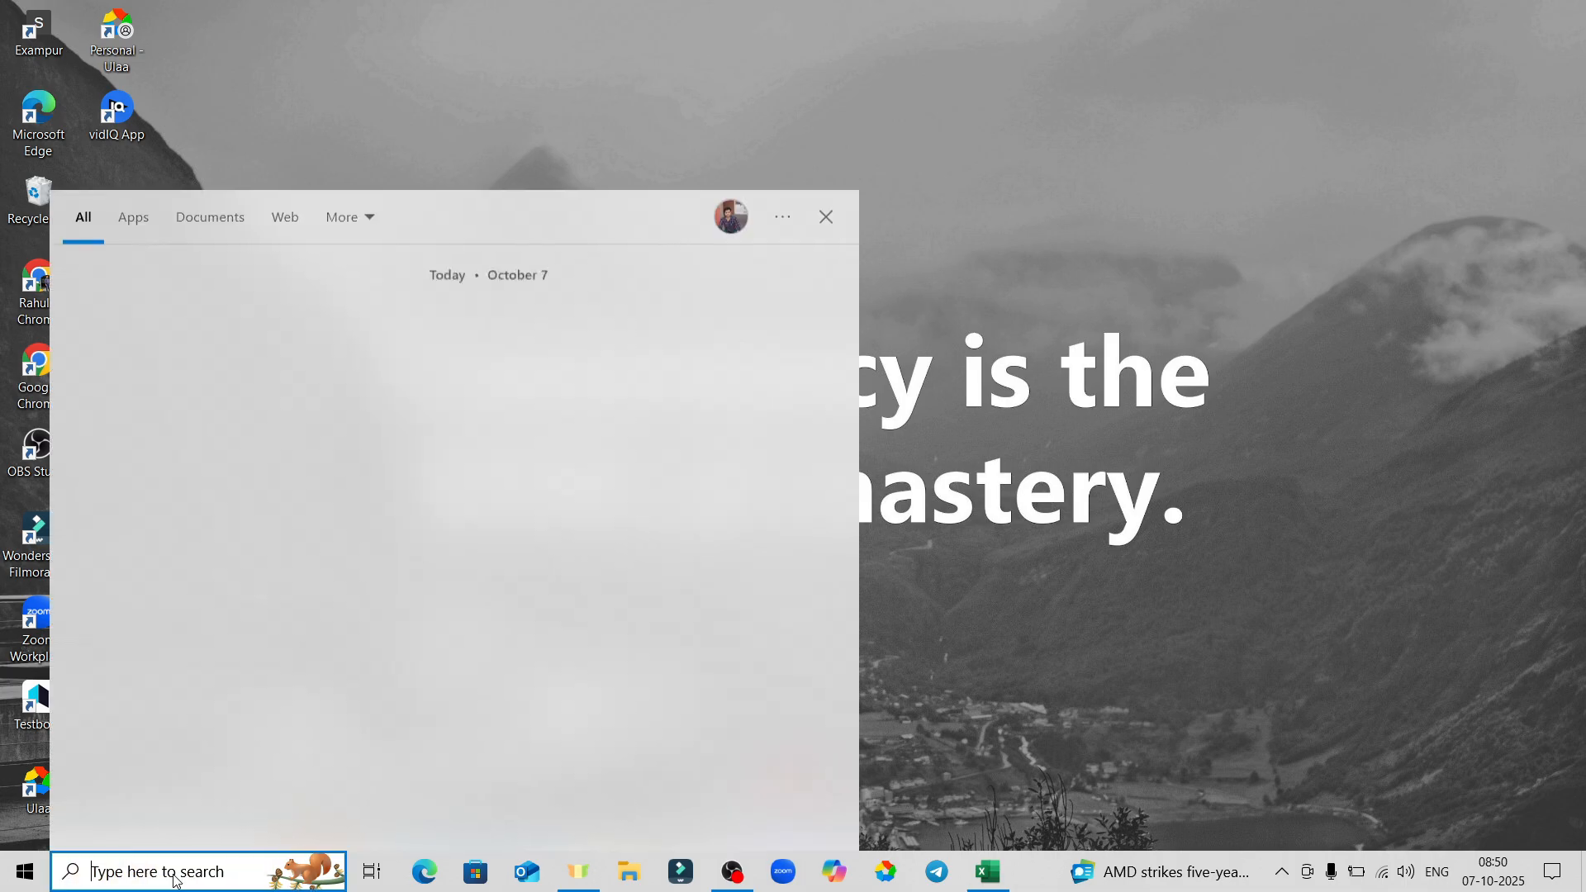
type("e")
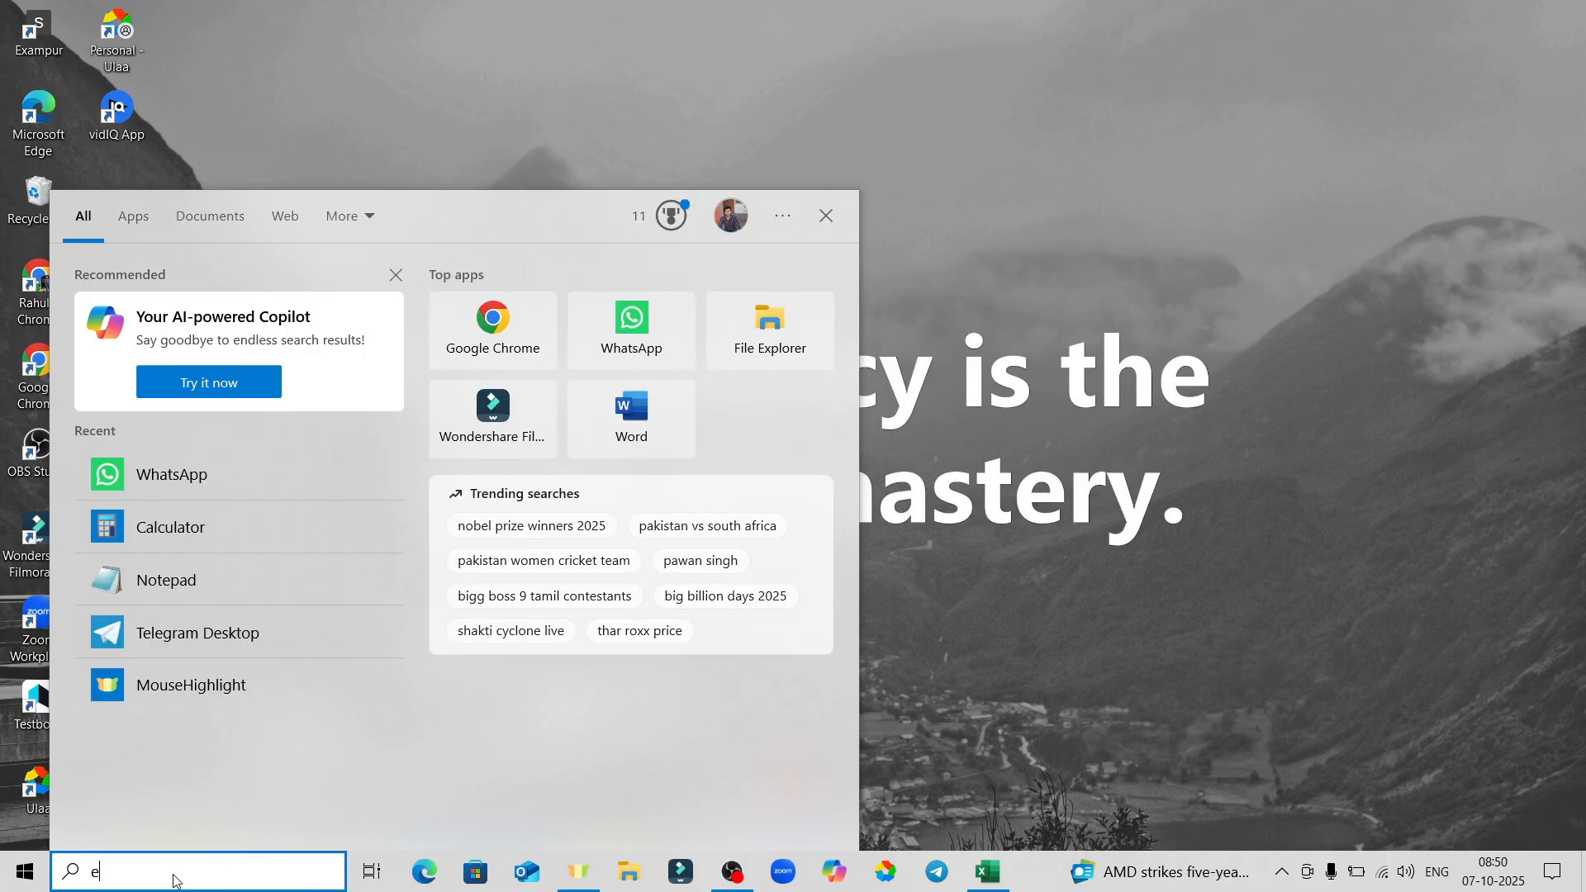
type("xcel")
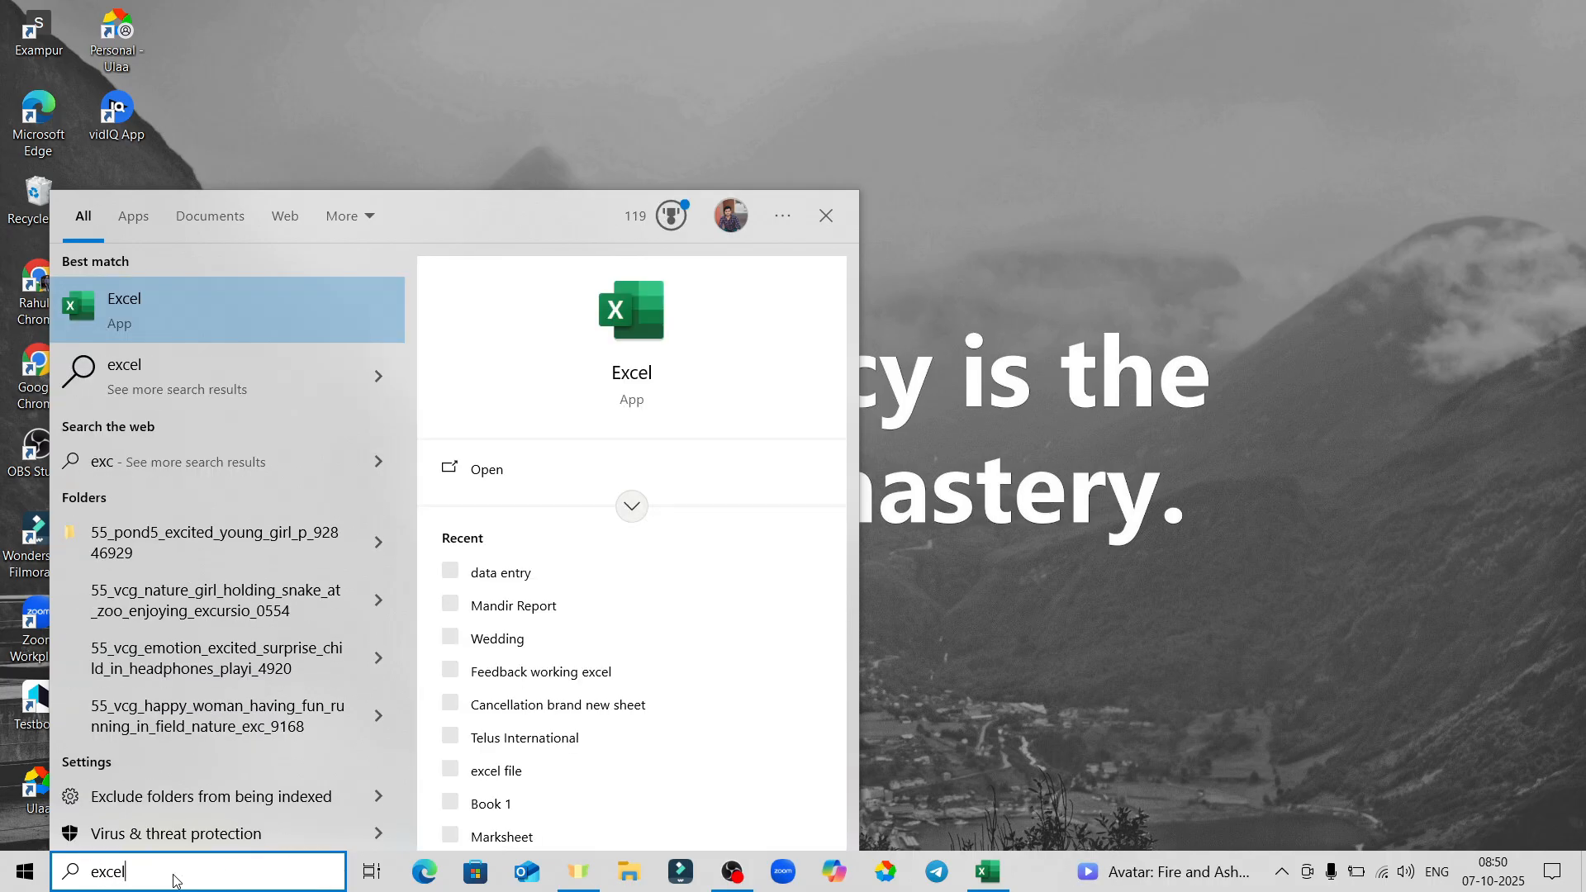
key("Return")
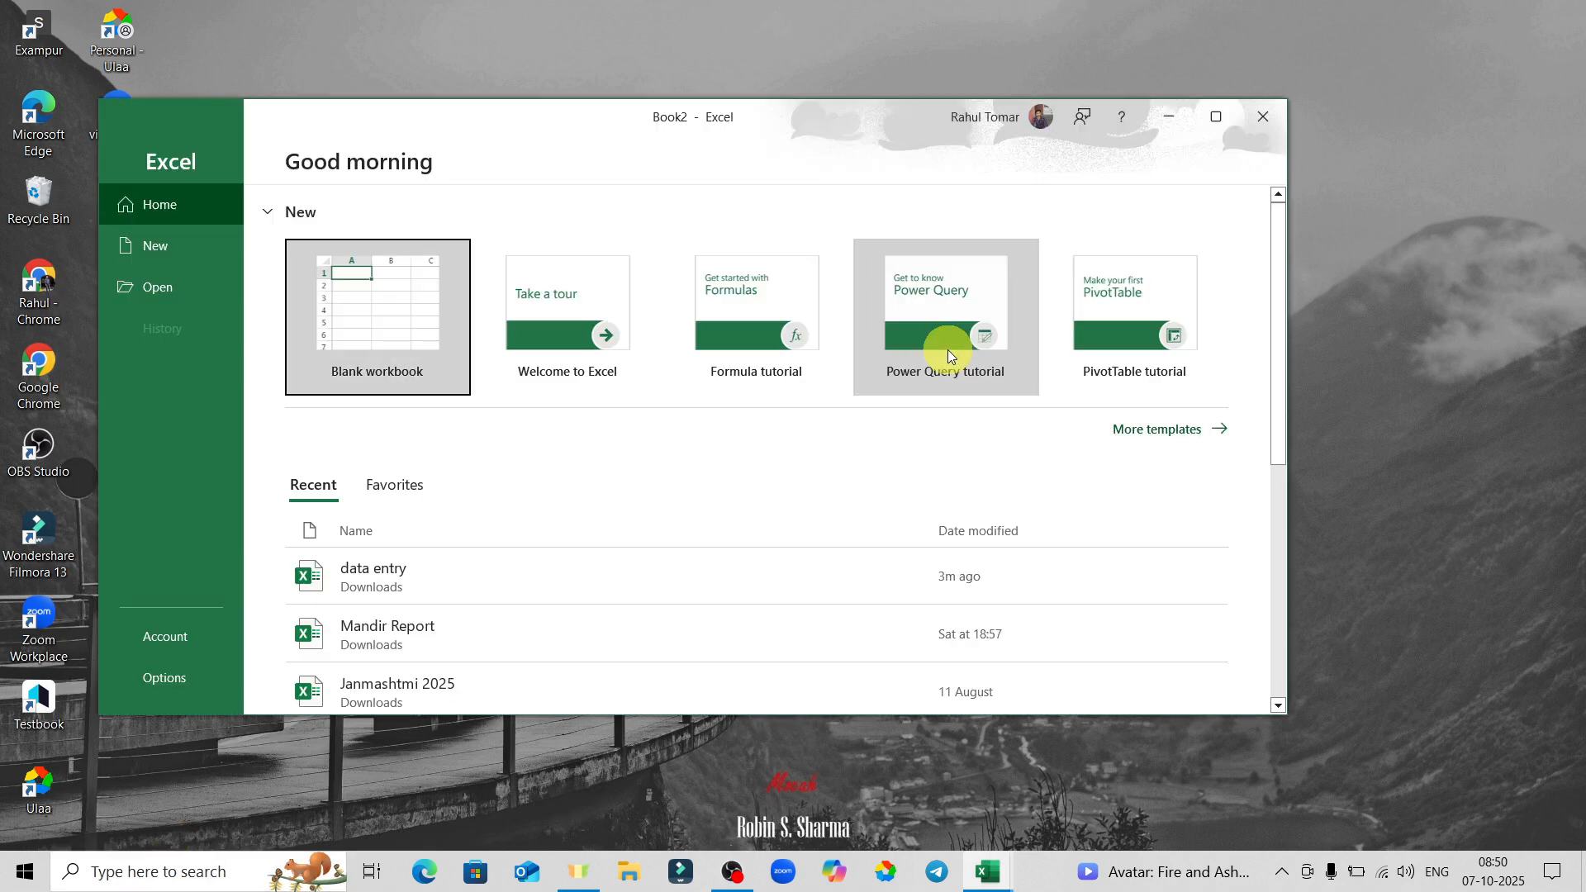
Maximize the Excel start screen and then close it.
left_click(1218, 122)
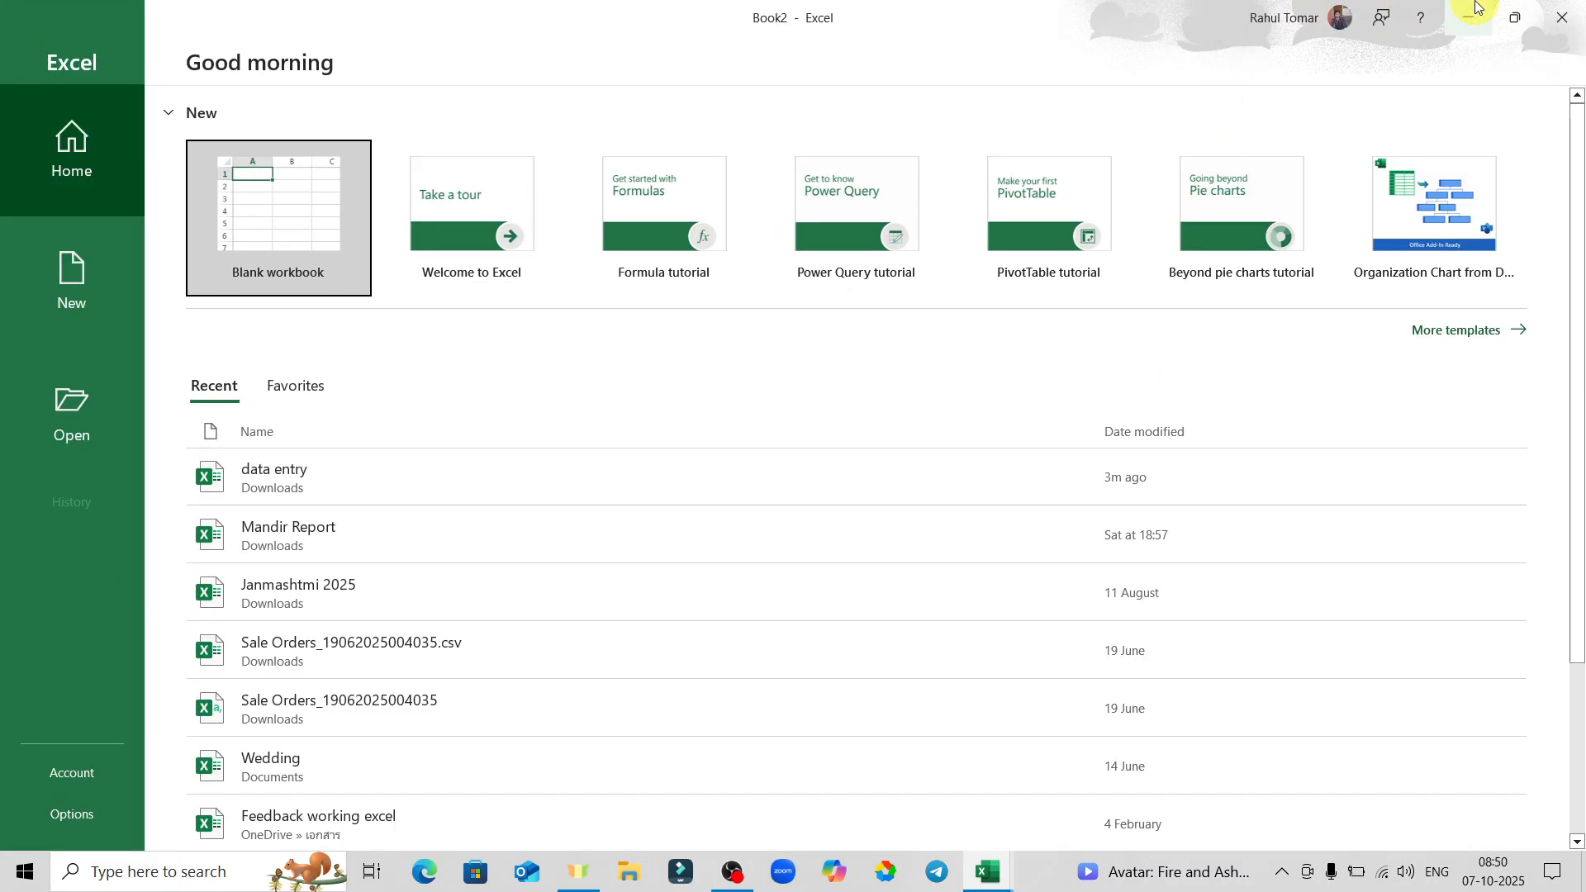
left_click(1564, 18)
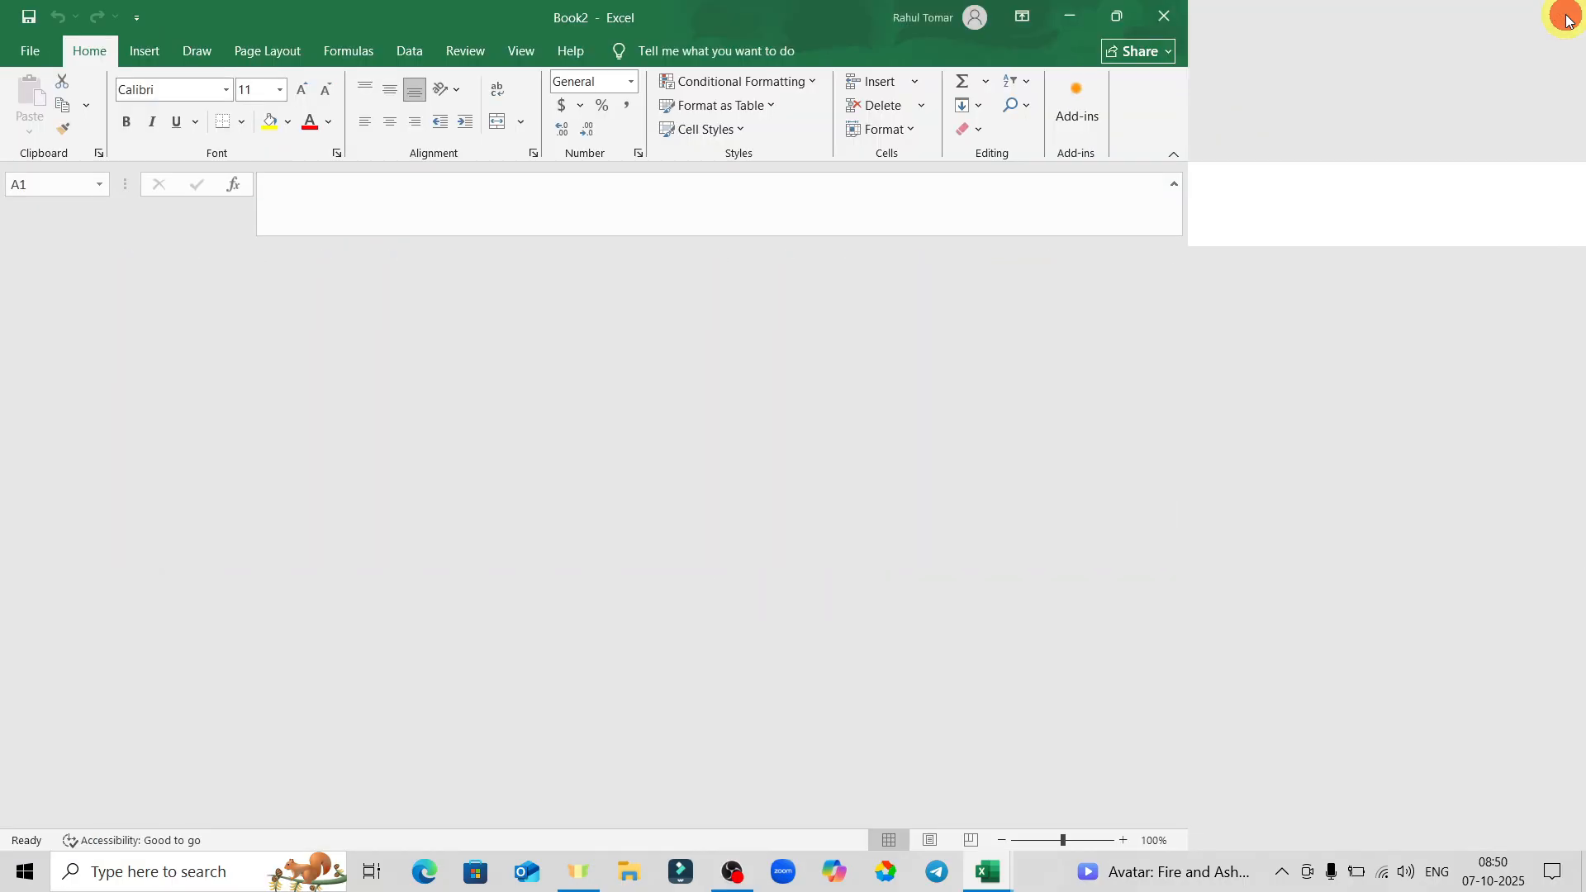
key("super+r")
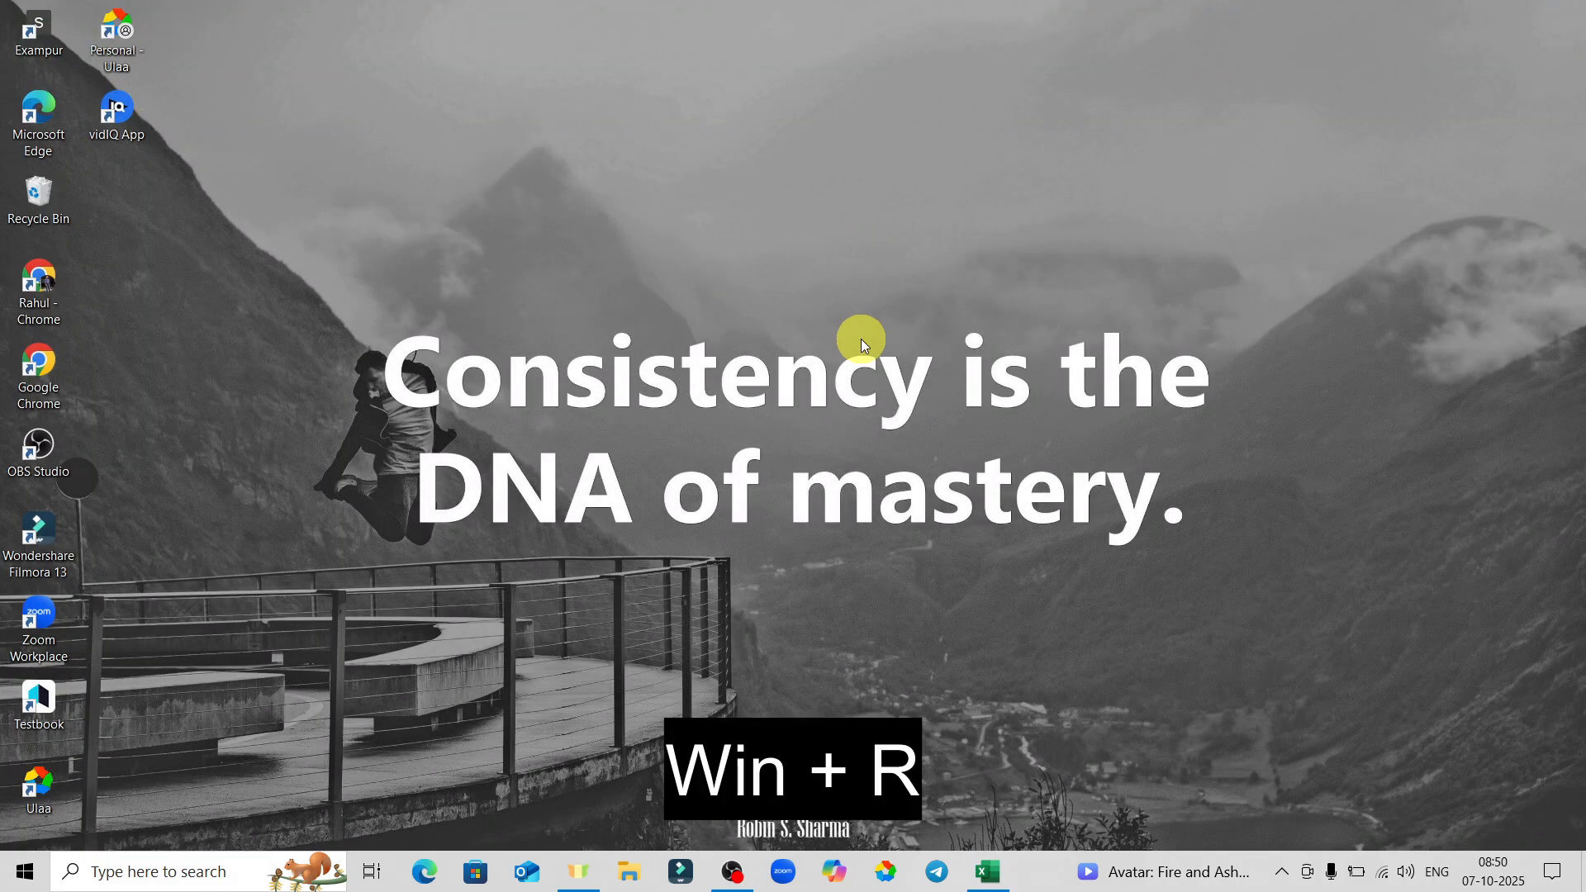
Launch Excel from the Run dialog with 'excel', close it, then switch back to the data entry workbook.
type("ex")
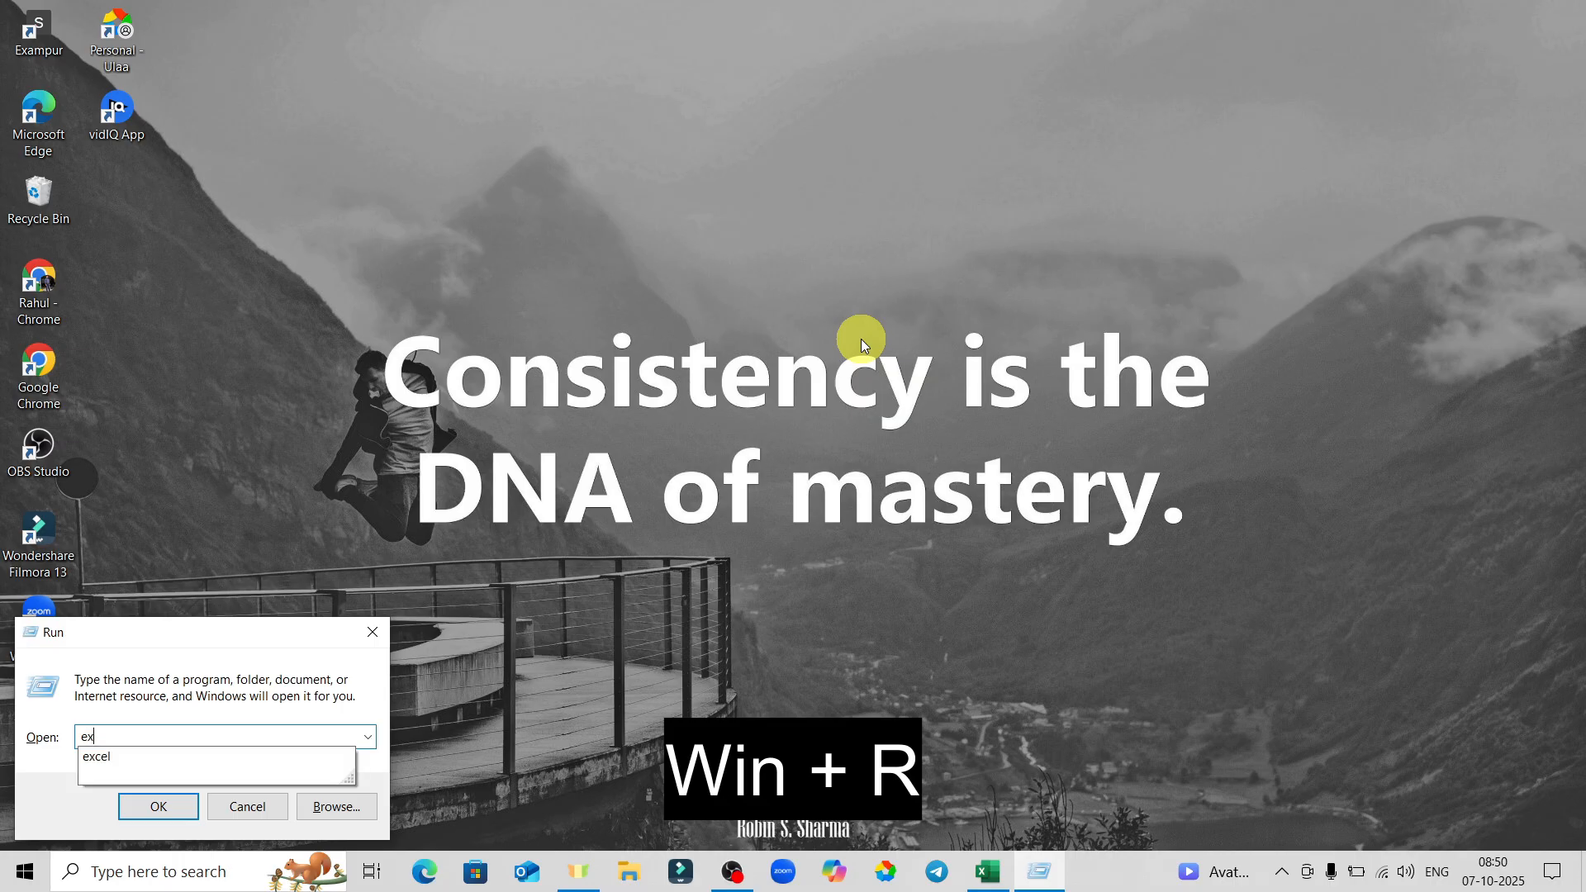
type("cel")
key("Return")
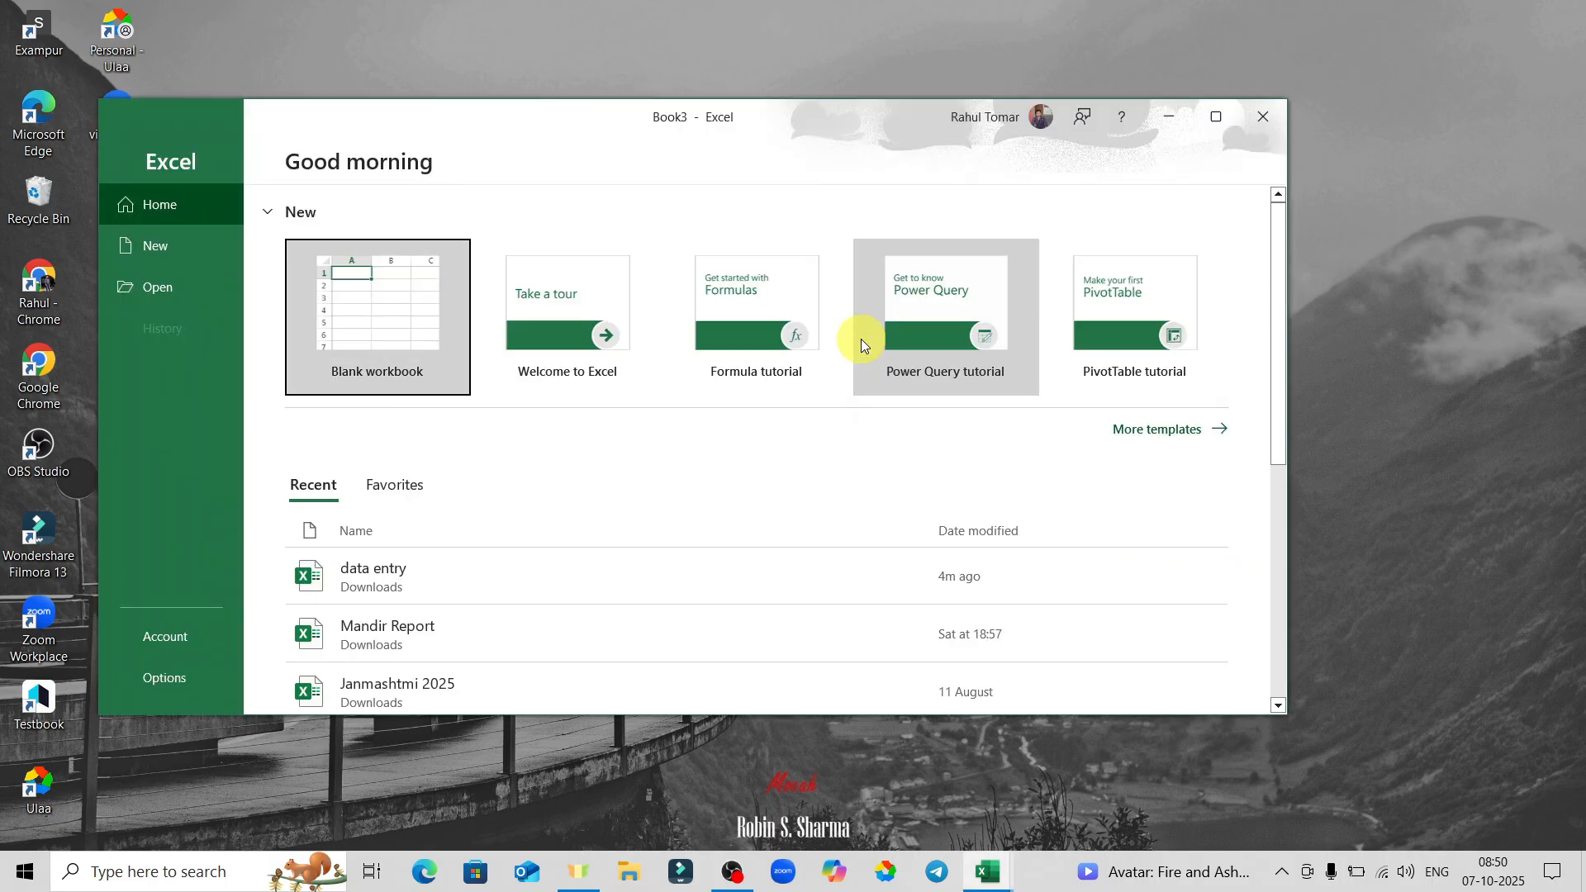
left_click(1276, 111)
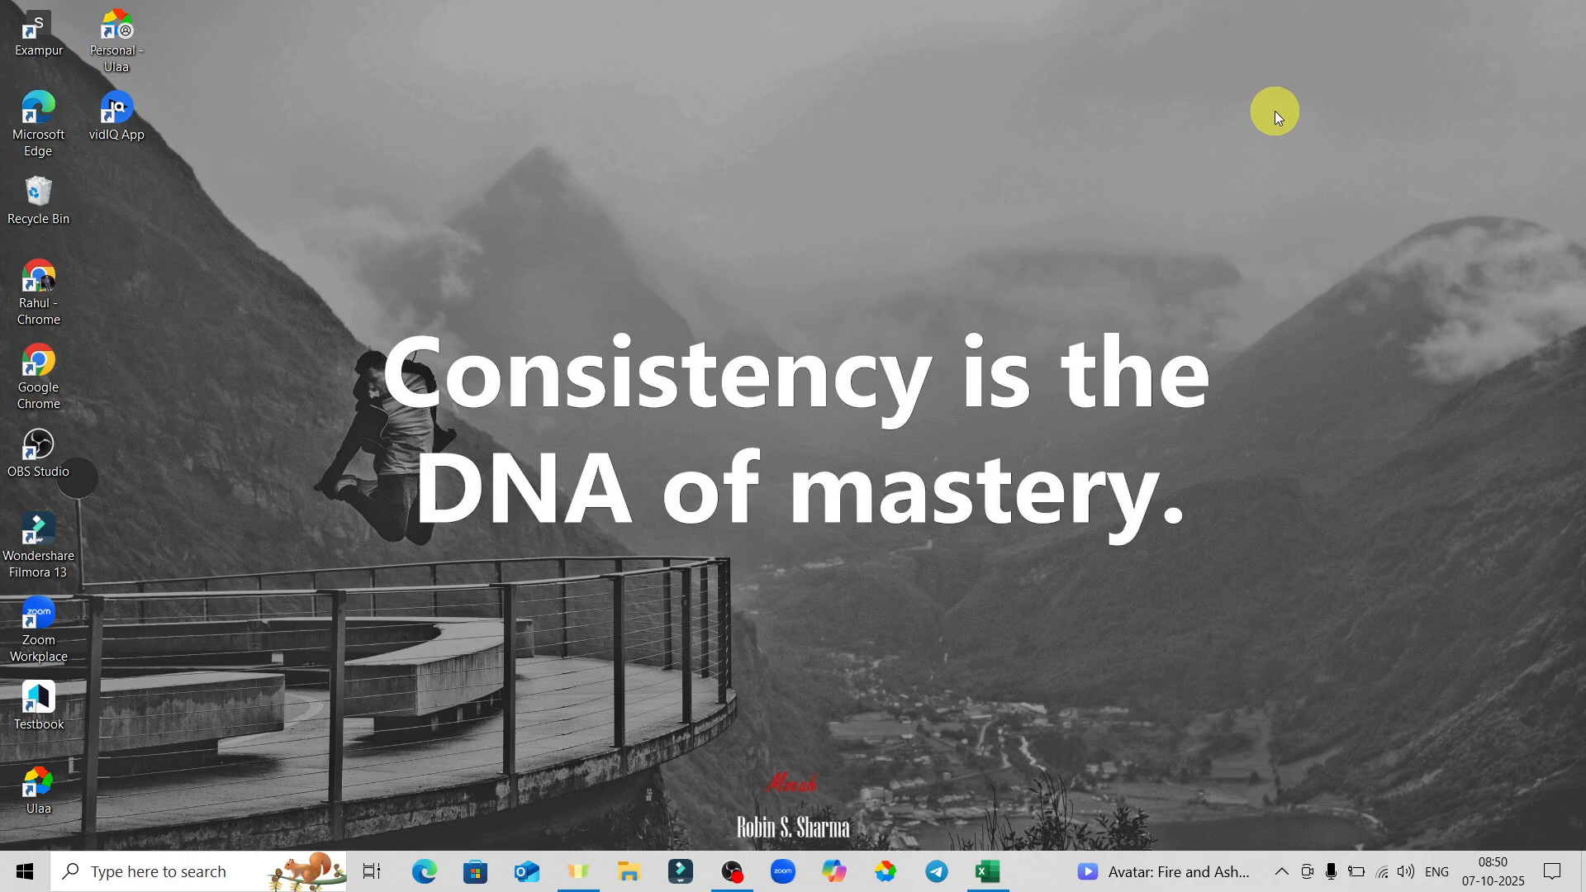
key("alt+Tab")
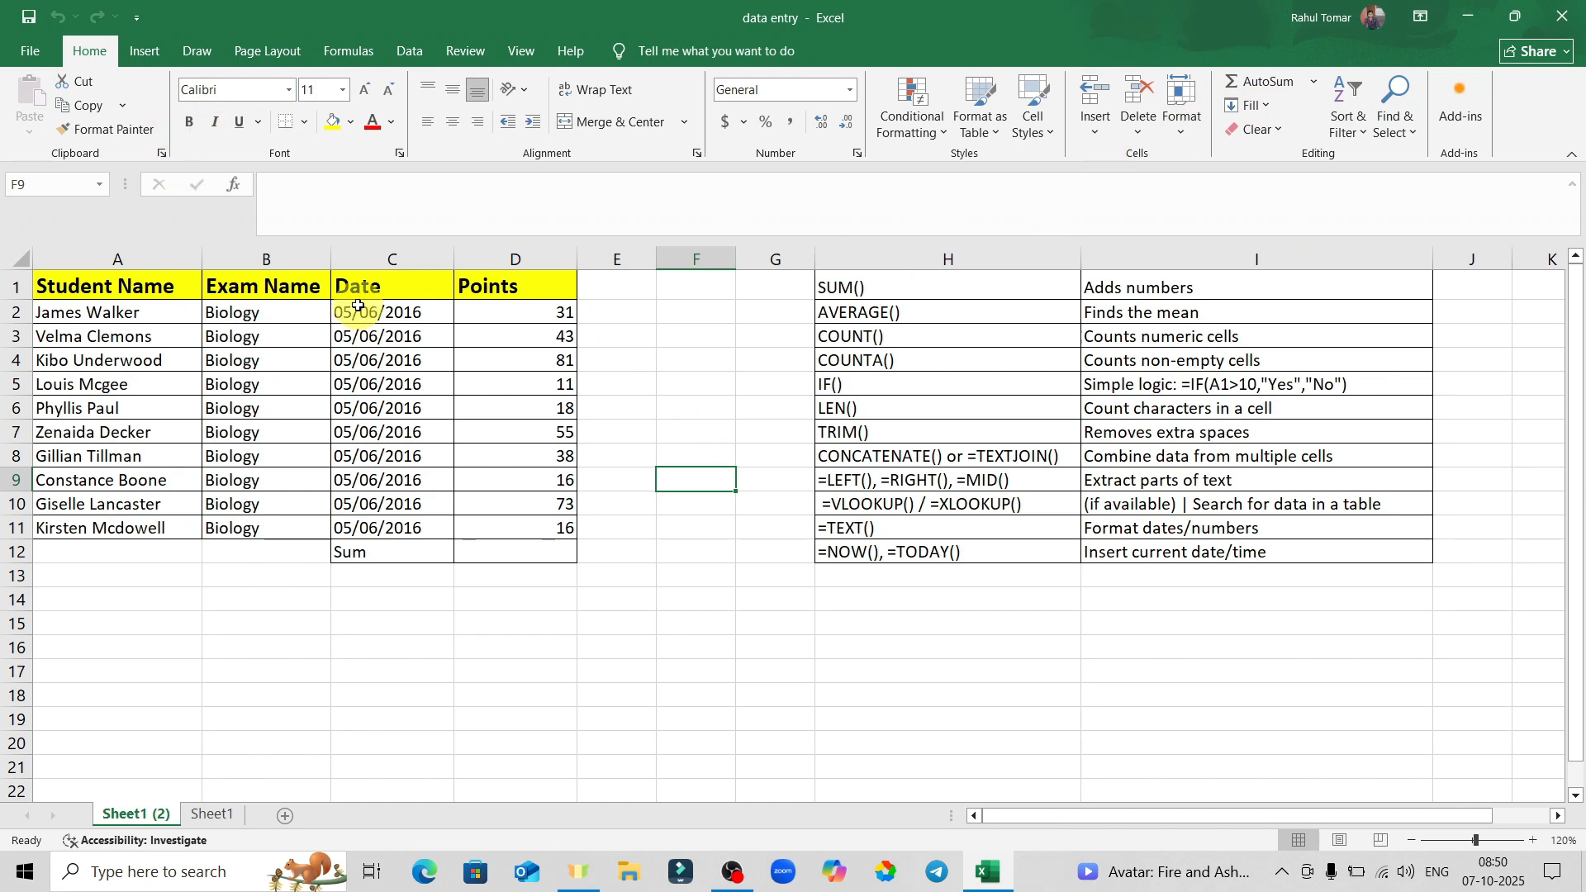
Add a blank Sheet2 beside the existing sheets, then look through the Insert and Draw ribbon tabs.
left_click(43, 57)
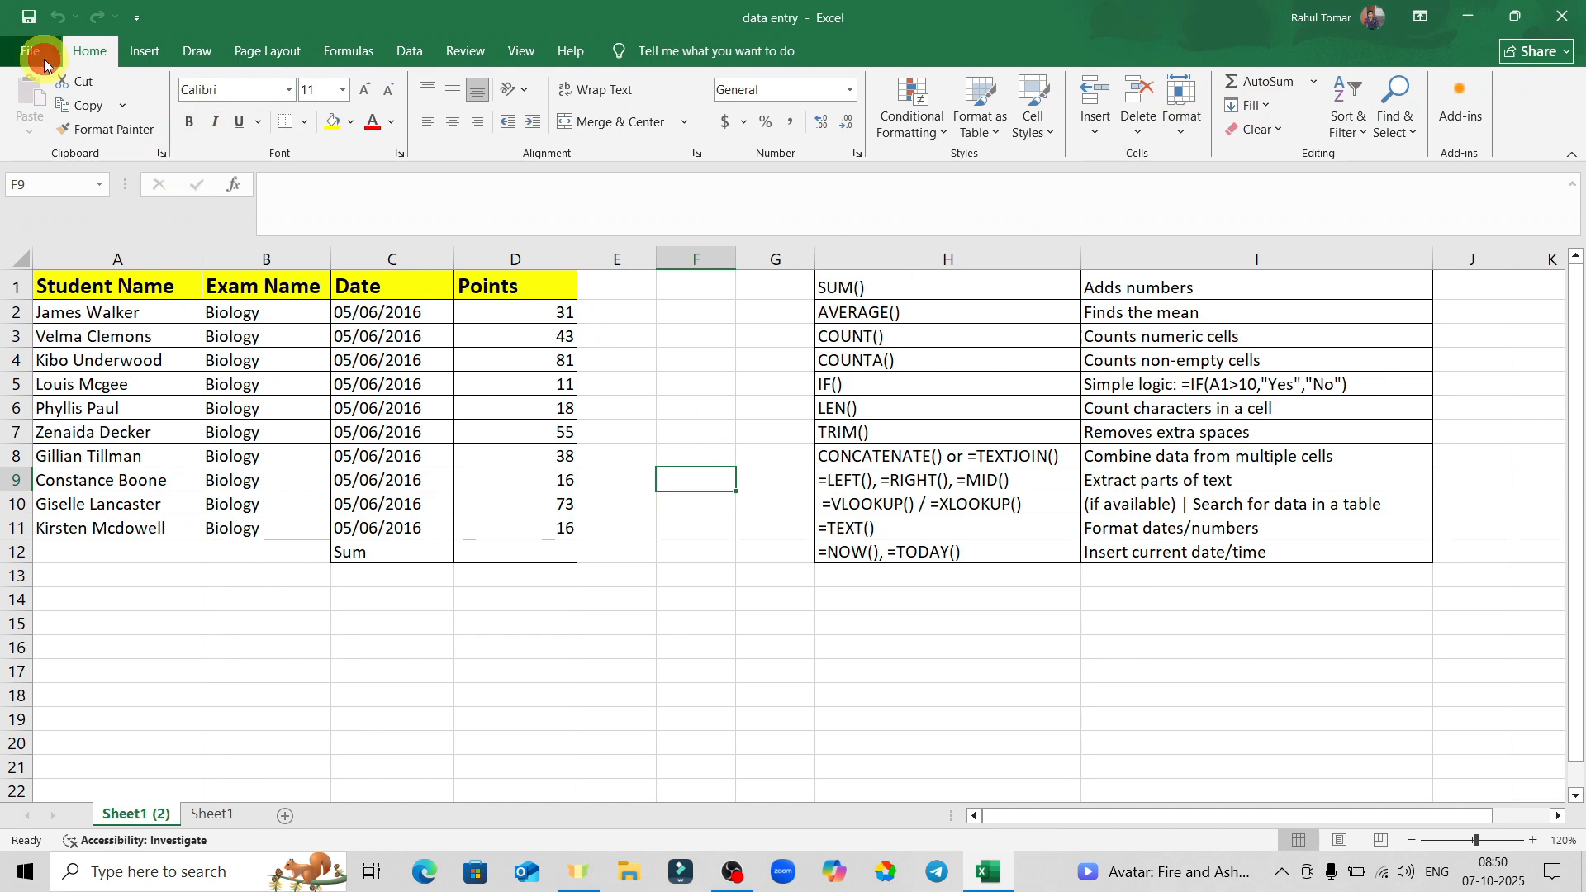
left_click(27, 64)
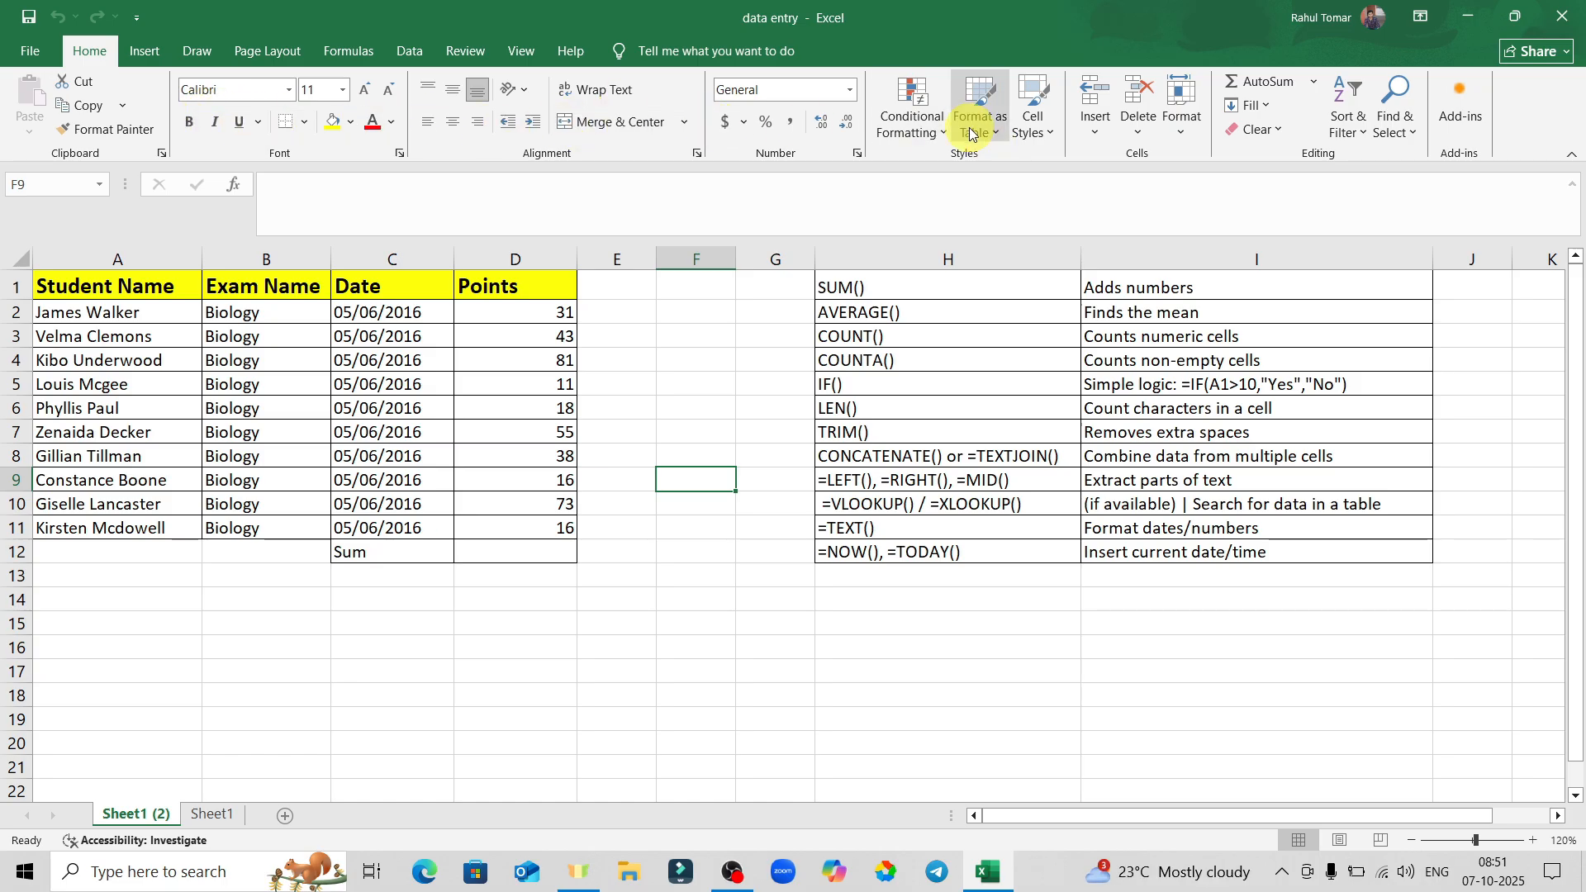
left_click(285, 818)
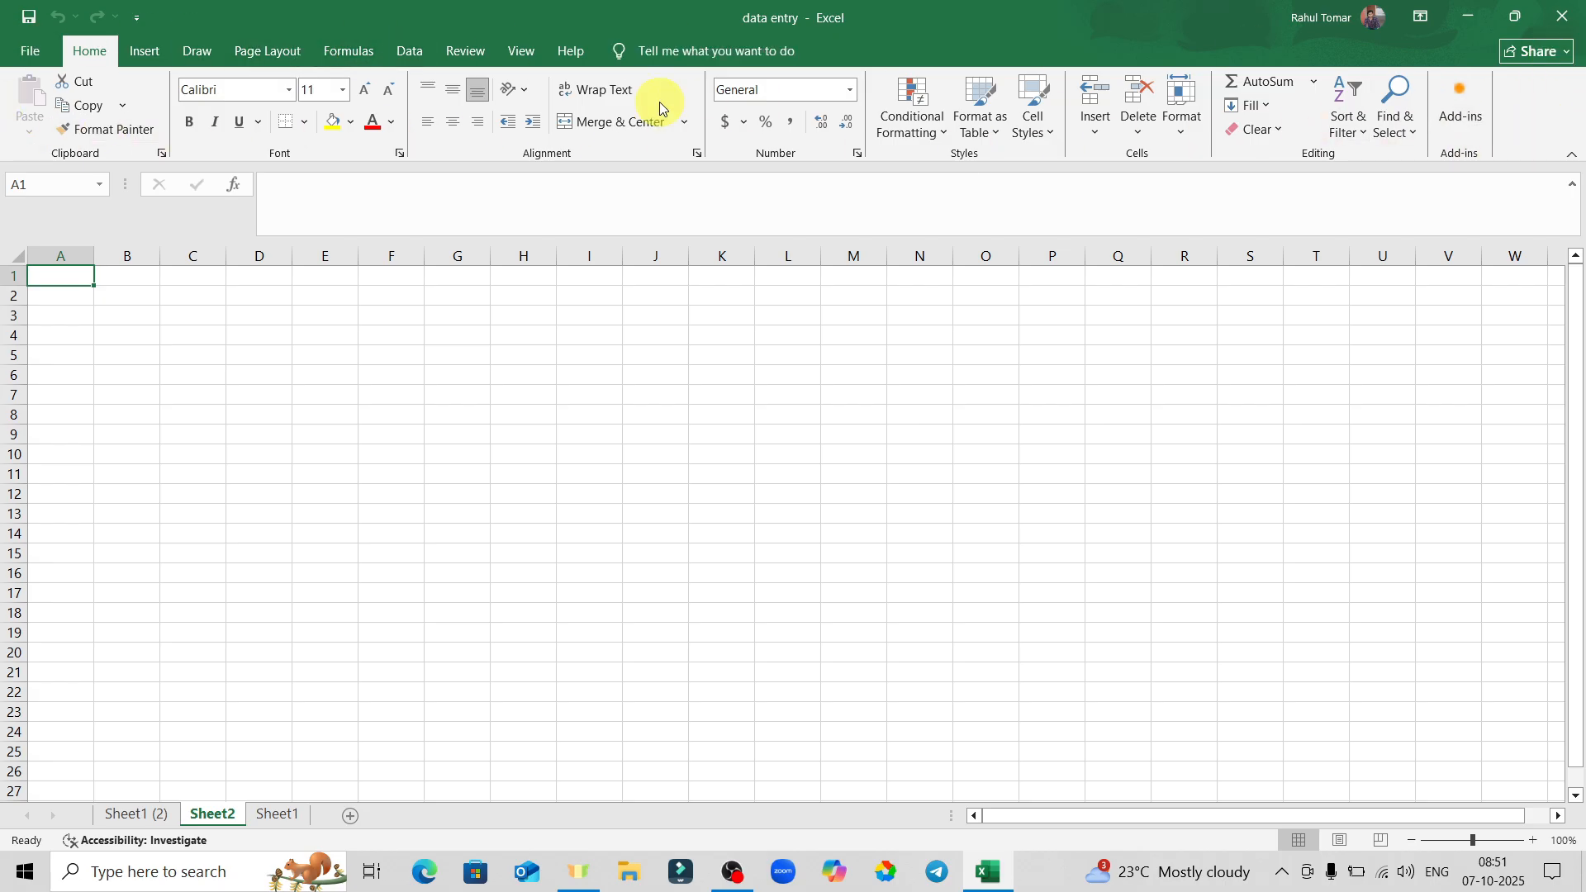
left_click(144, 53)
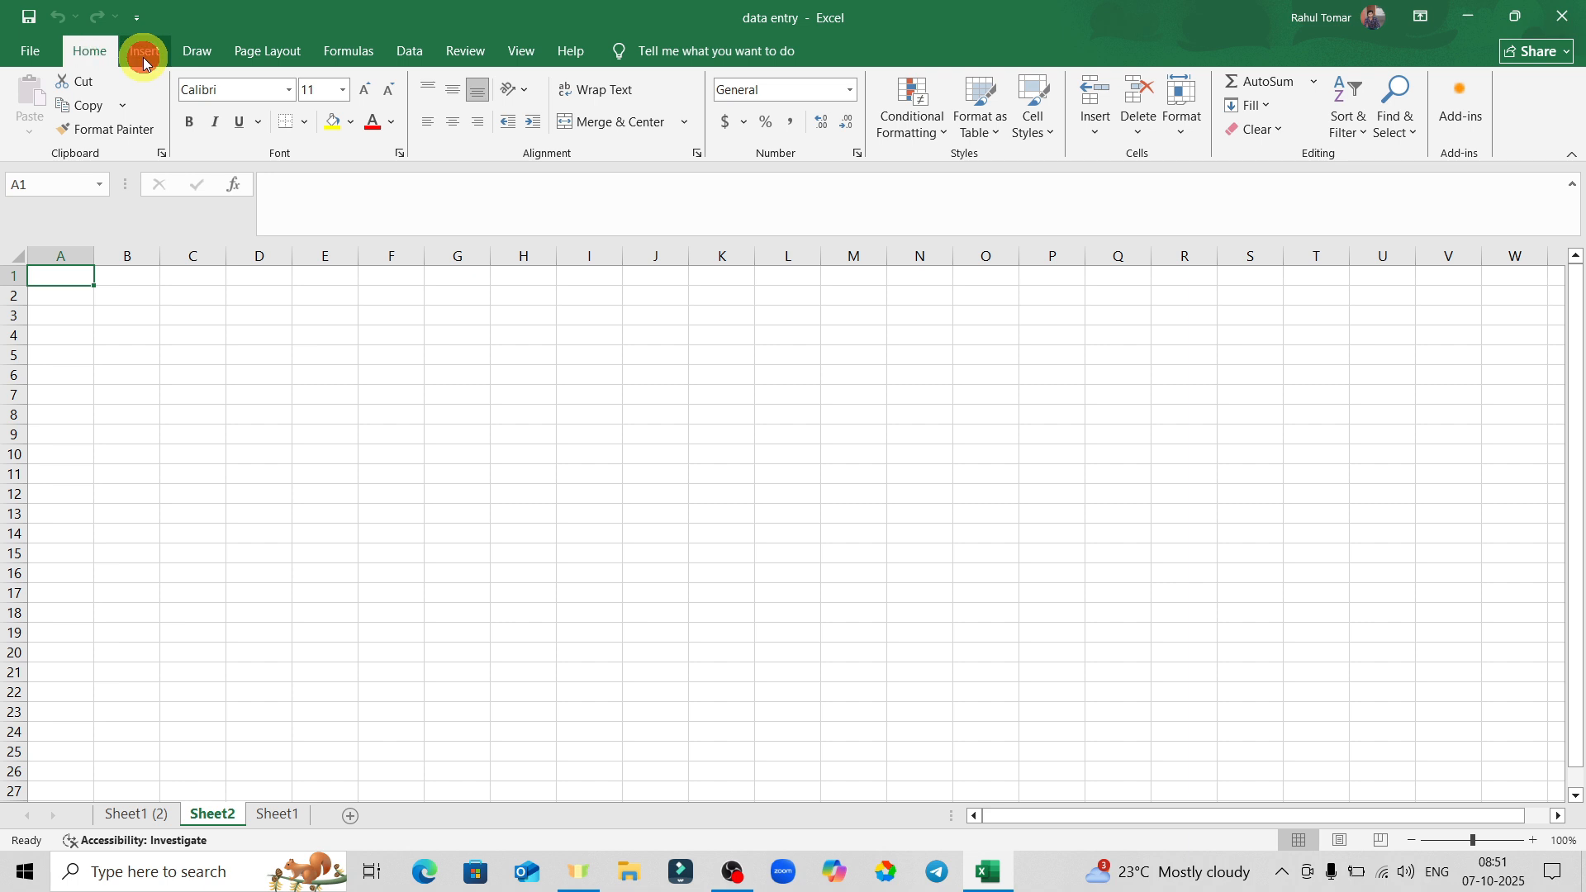
left_click(200, 56)
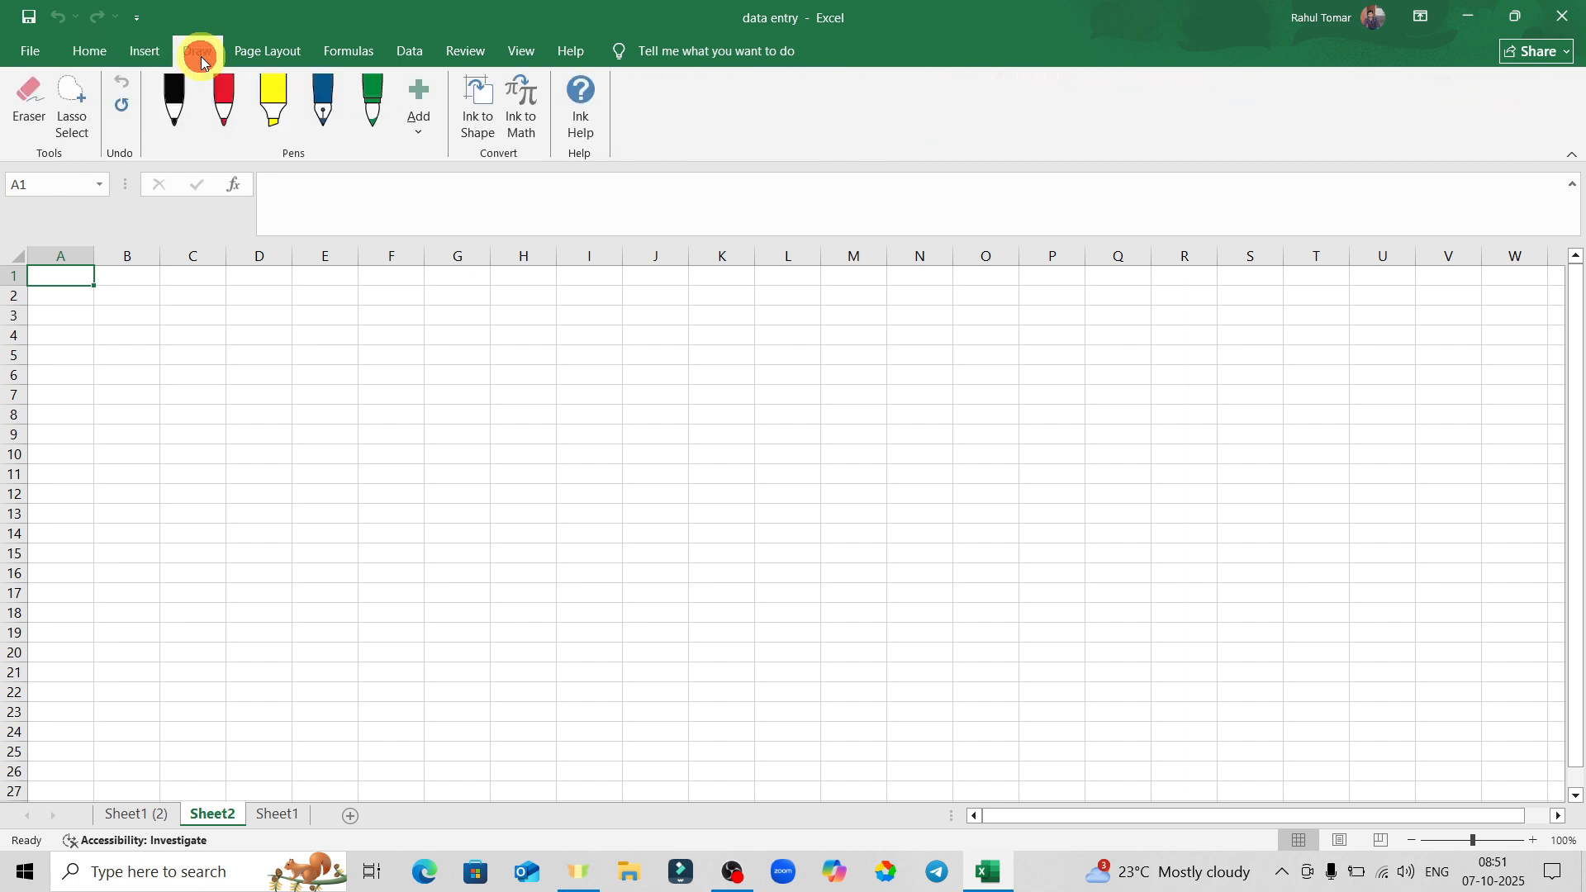
left_click(100, 53)
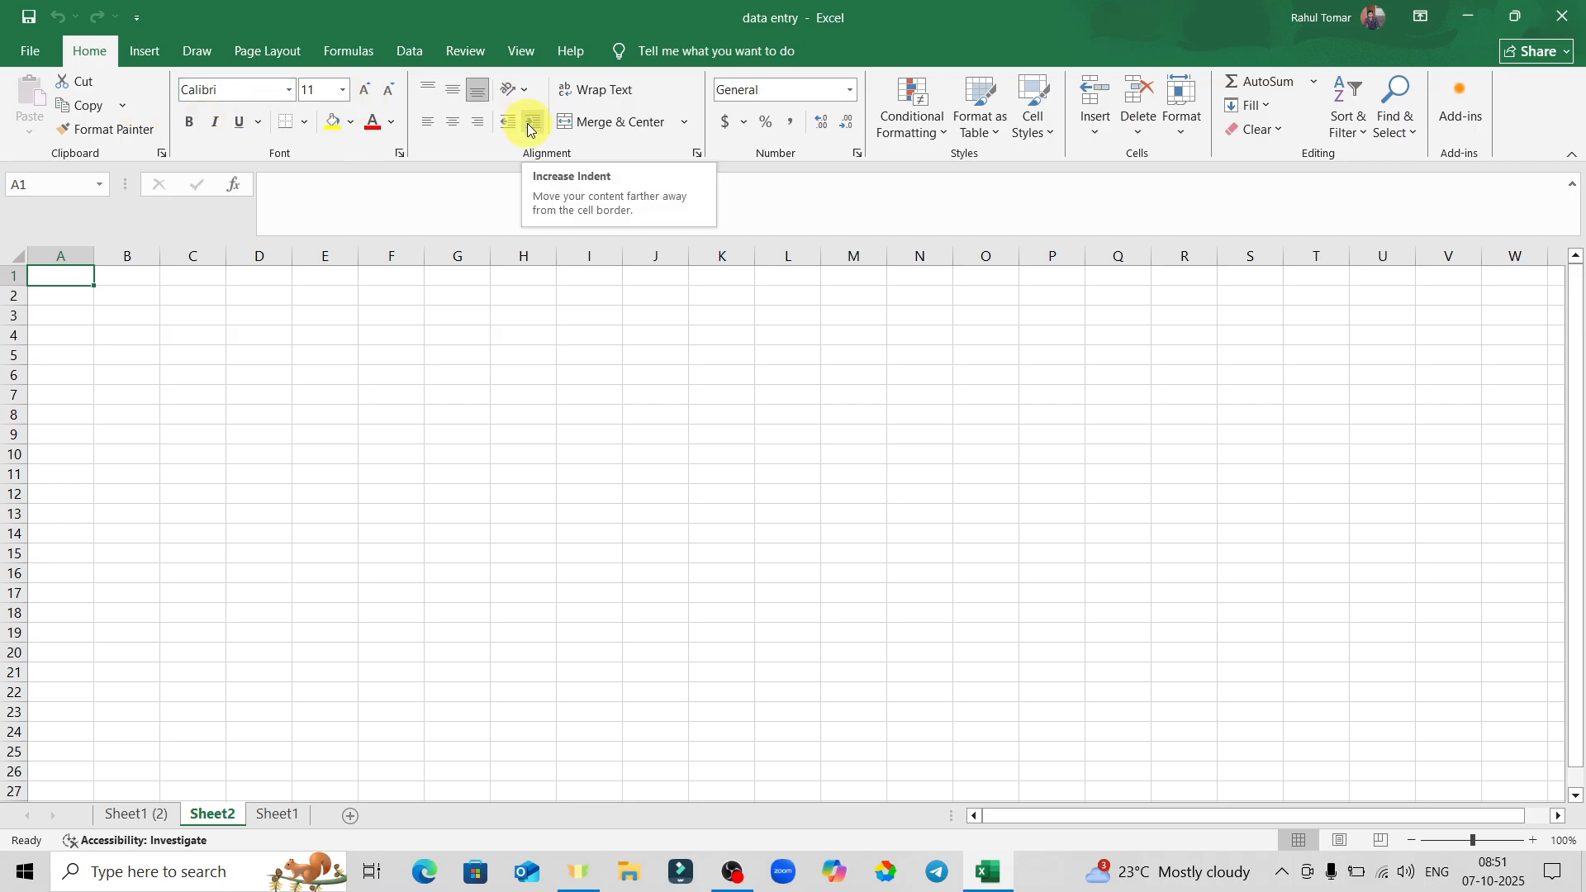
Save the workbook to Downloads as Excel Workbook 'data entry 1'.
left_click(41, 57)
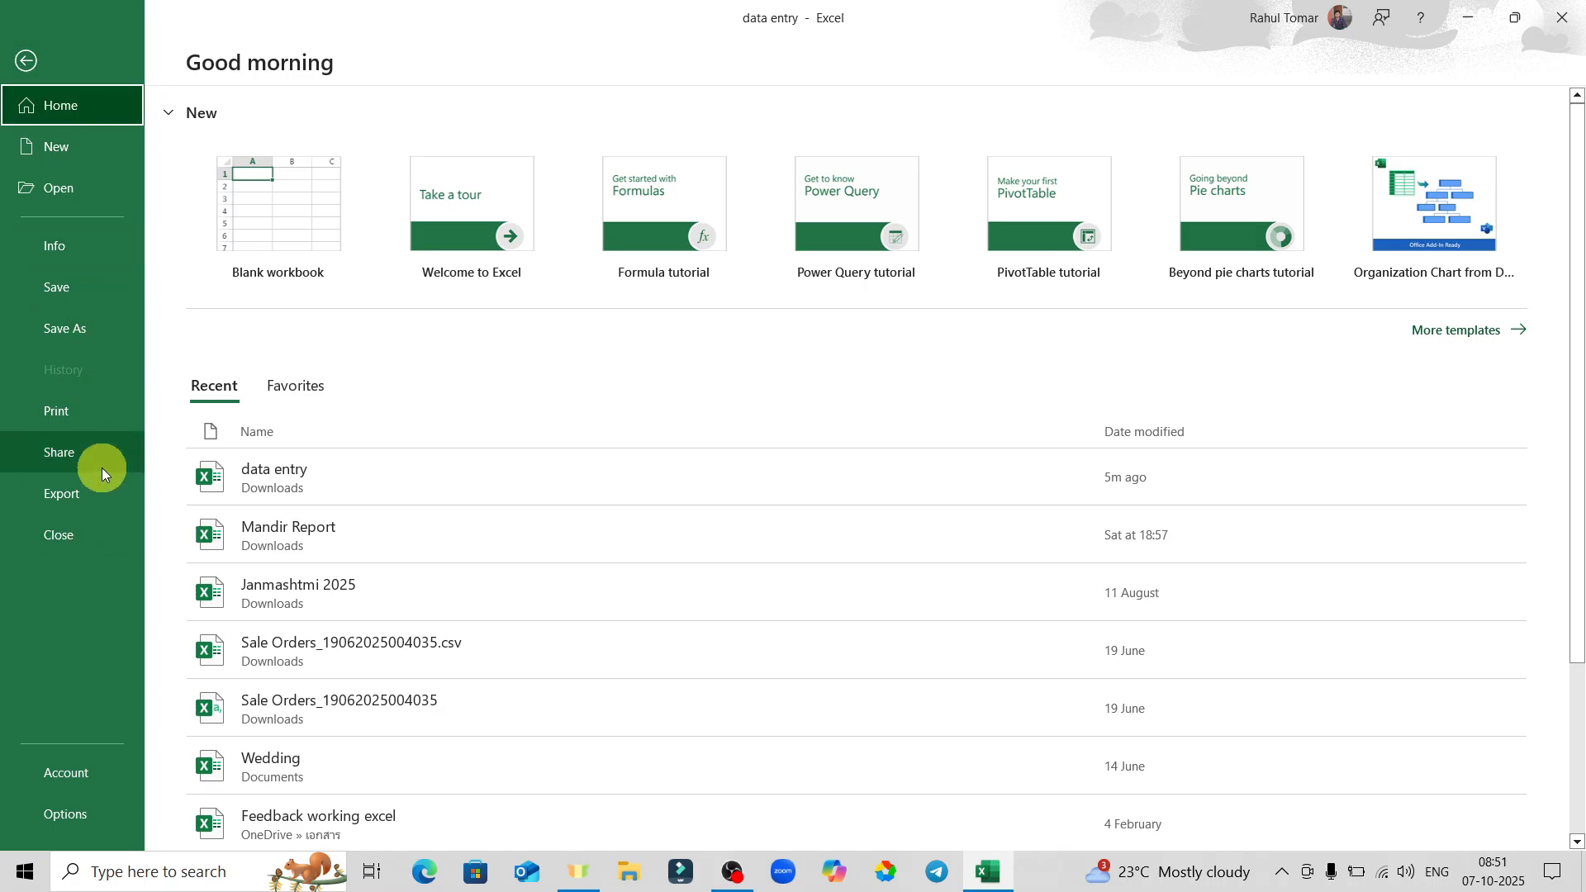
left_click(77, 329)
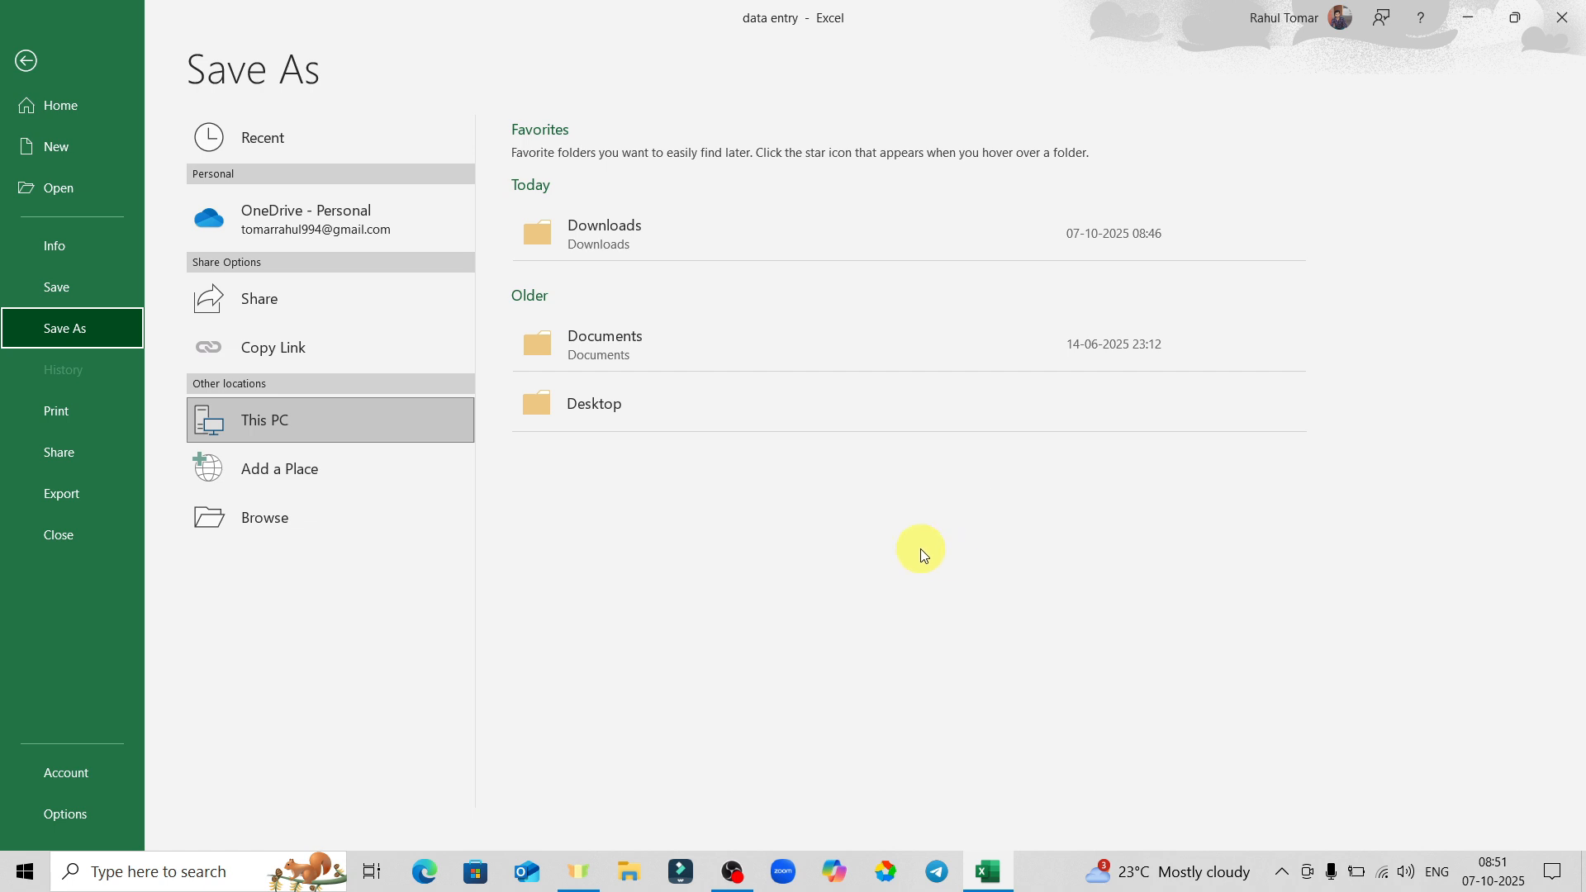
left_click(722, 233)
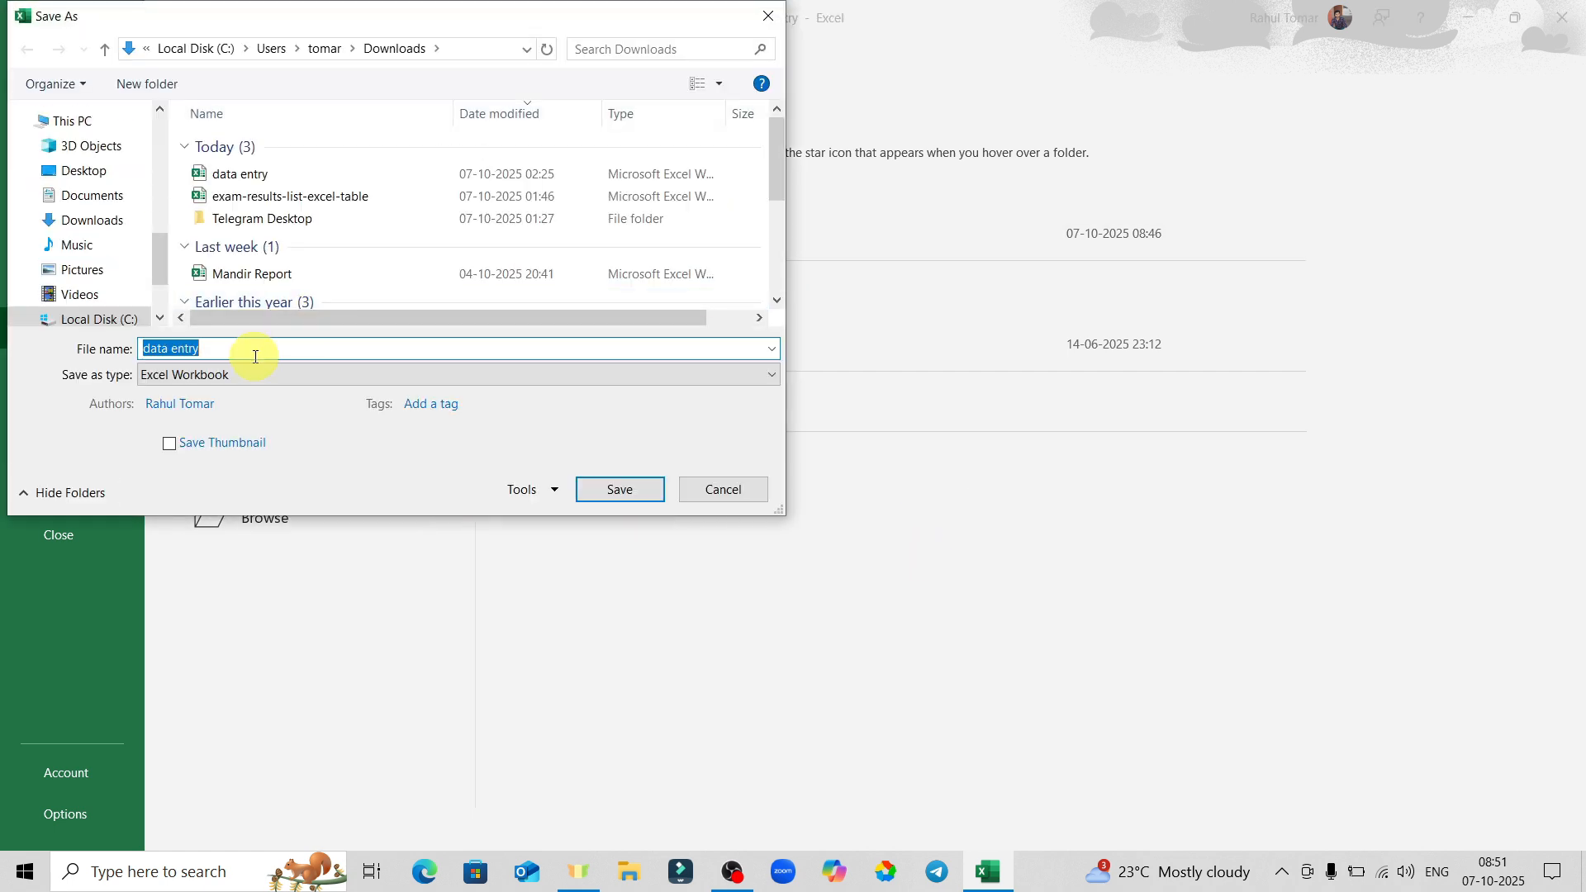
left_click(259, 357)
type("1")
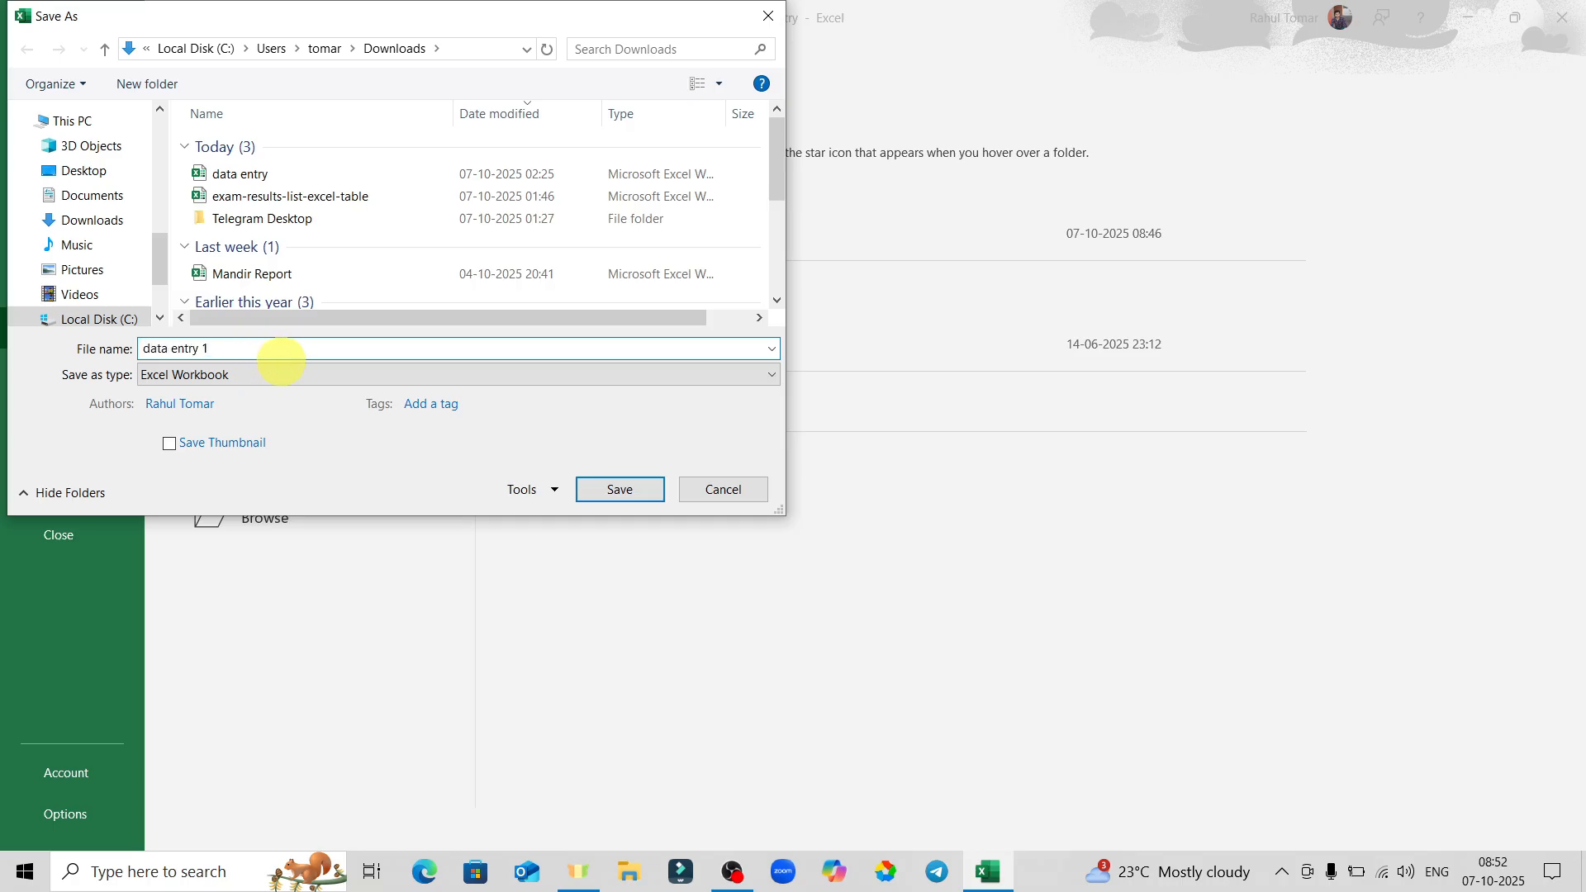
left_click(390, 380)
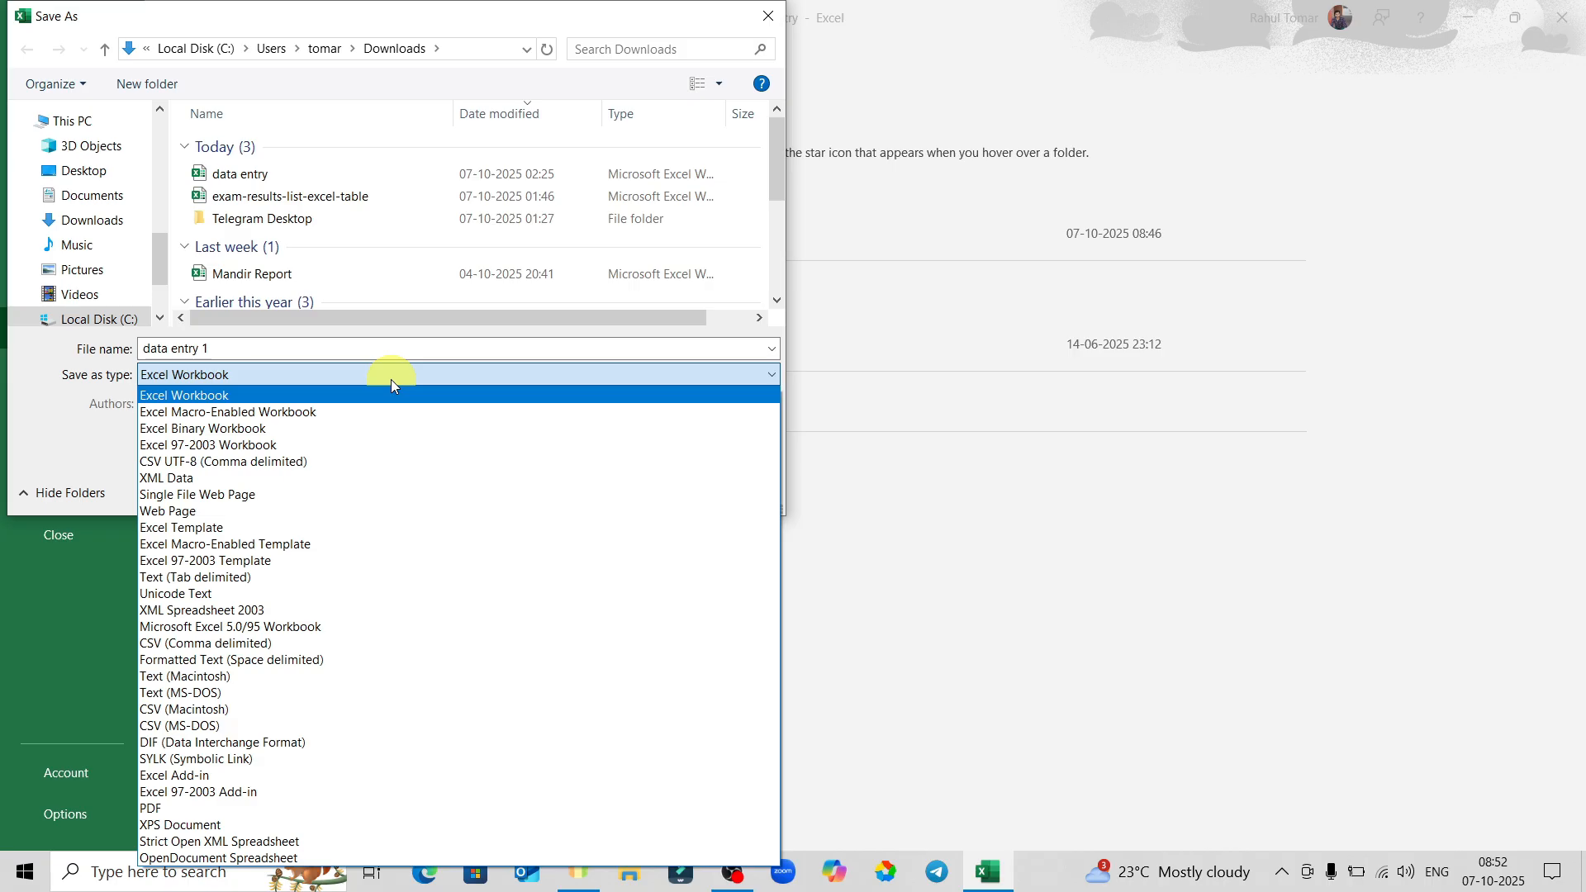
left_click(293, 387)
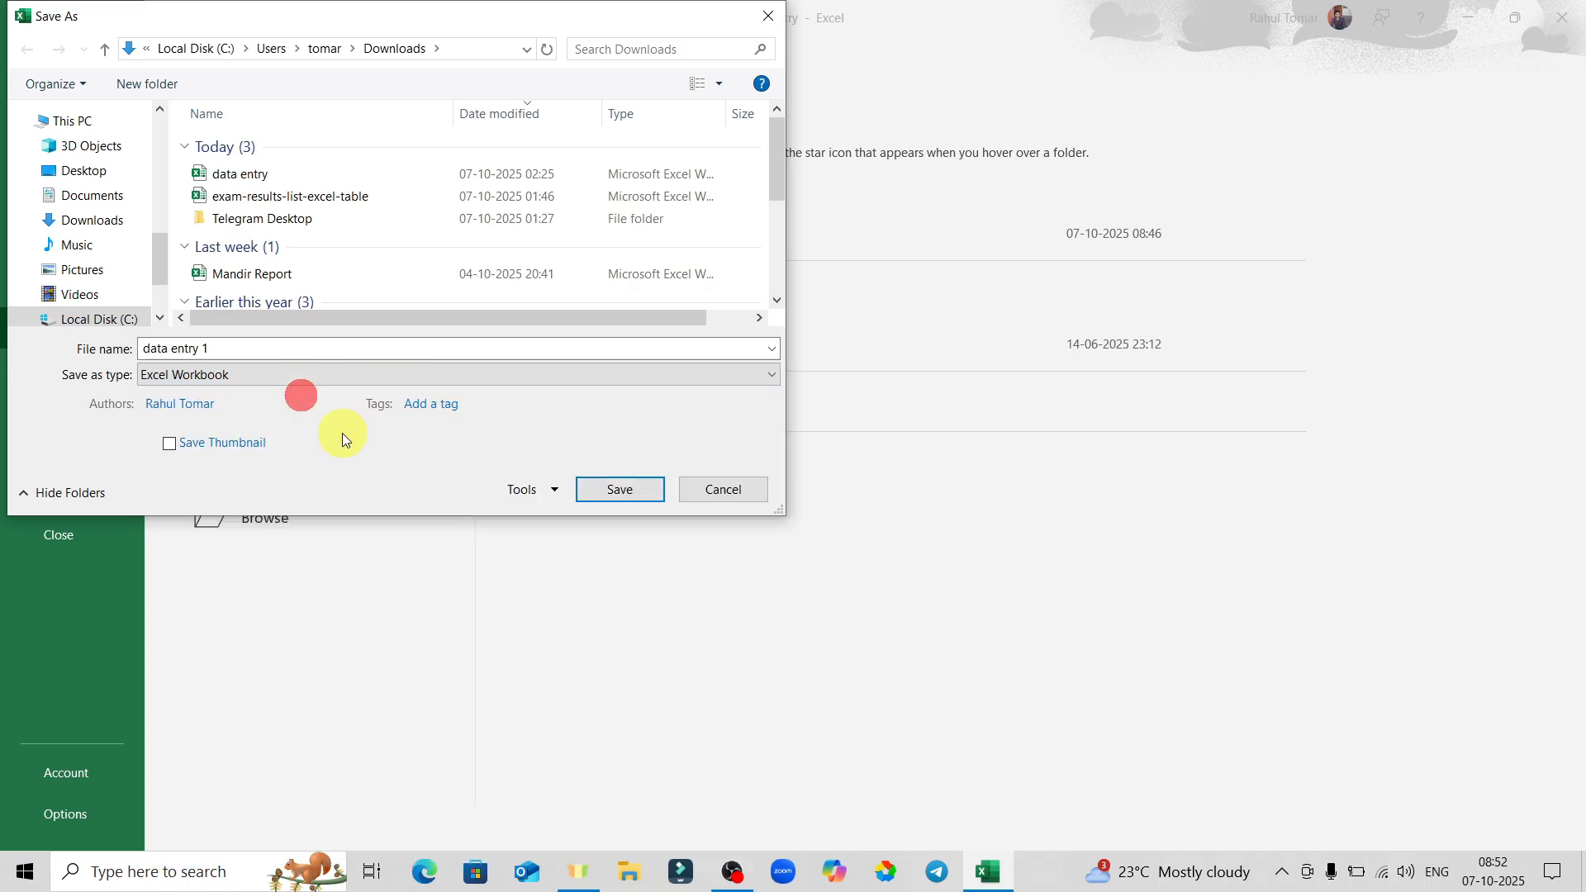
left_click(632, 493)
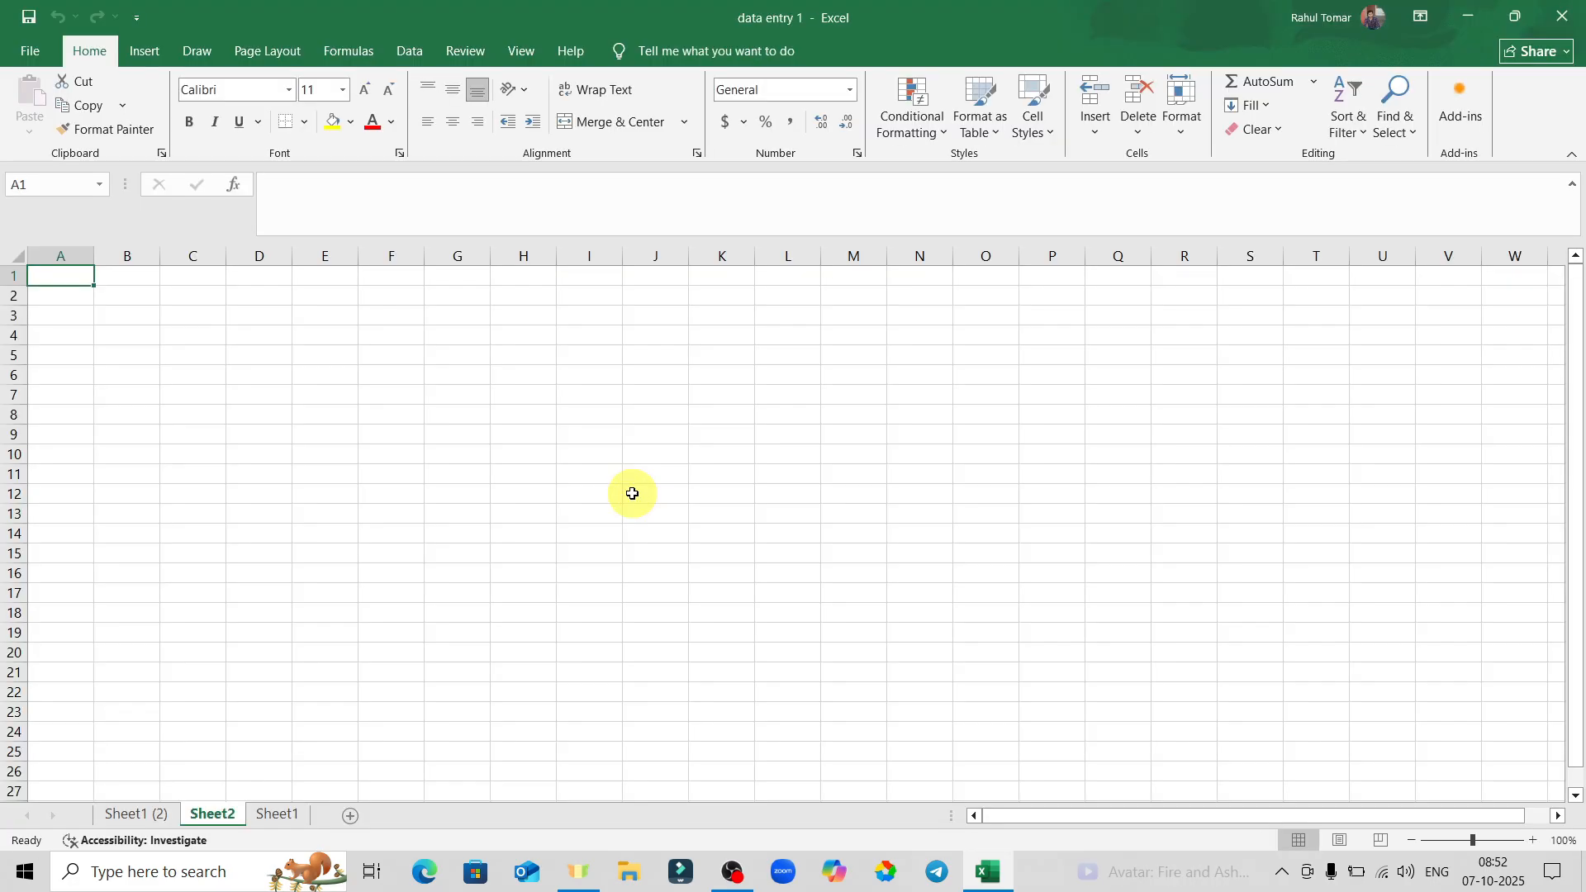
Select cells K7 and I6 on the empty sheet and briefly reopen the File view.
left_click(726, 395)
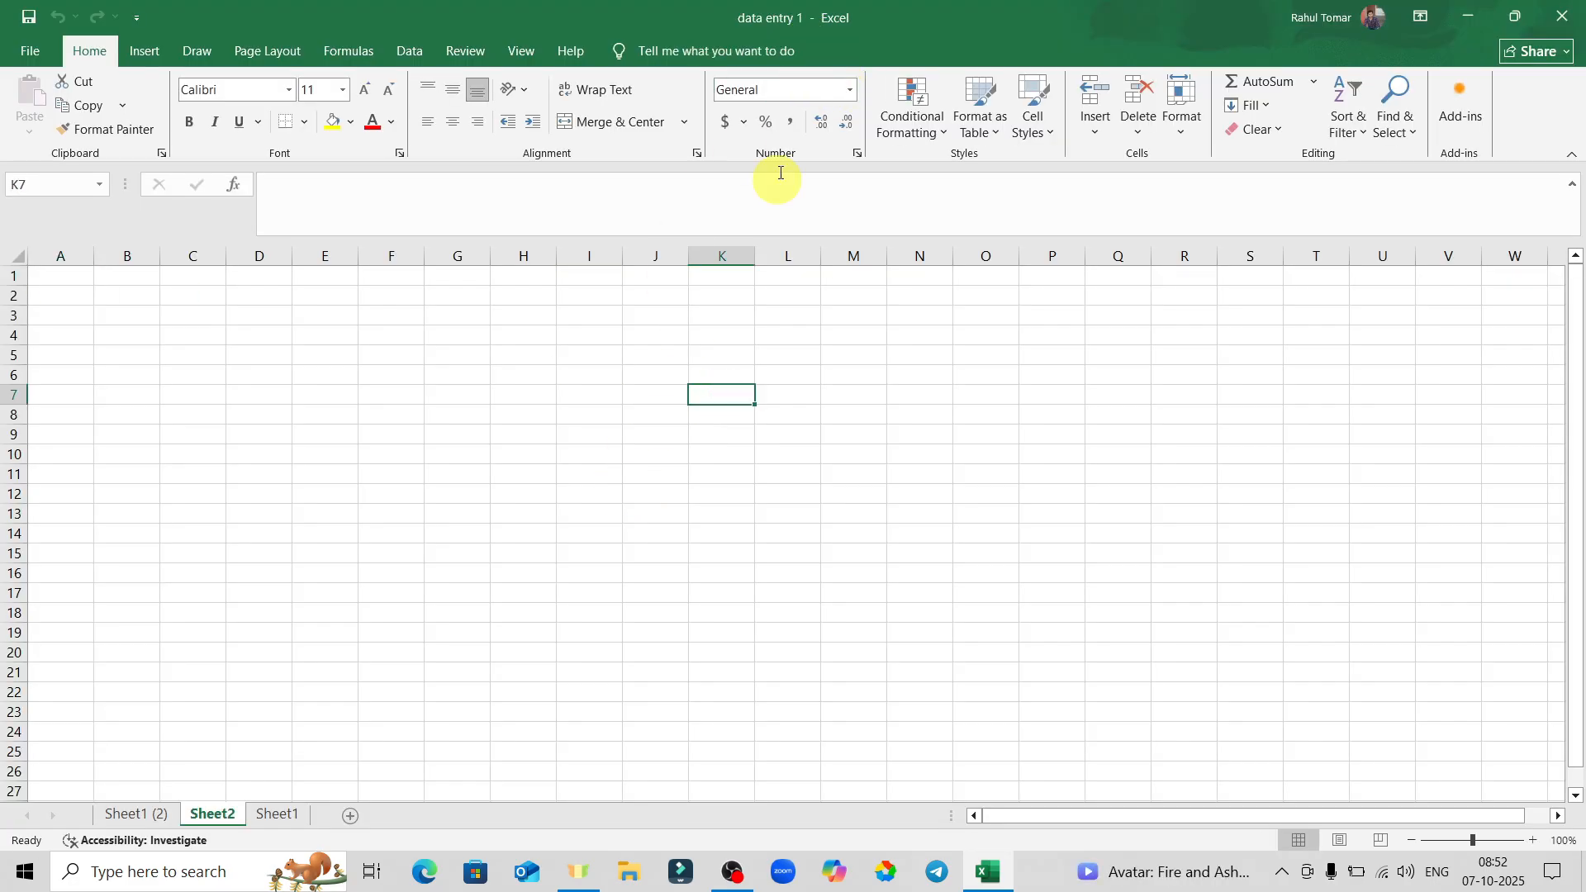
left_click(559, 378)
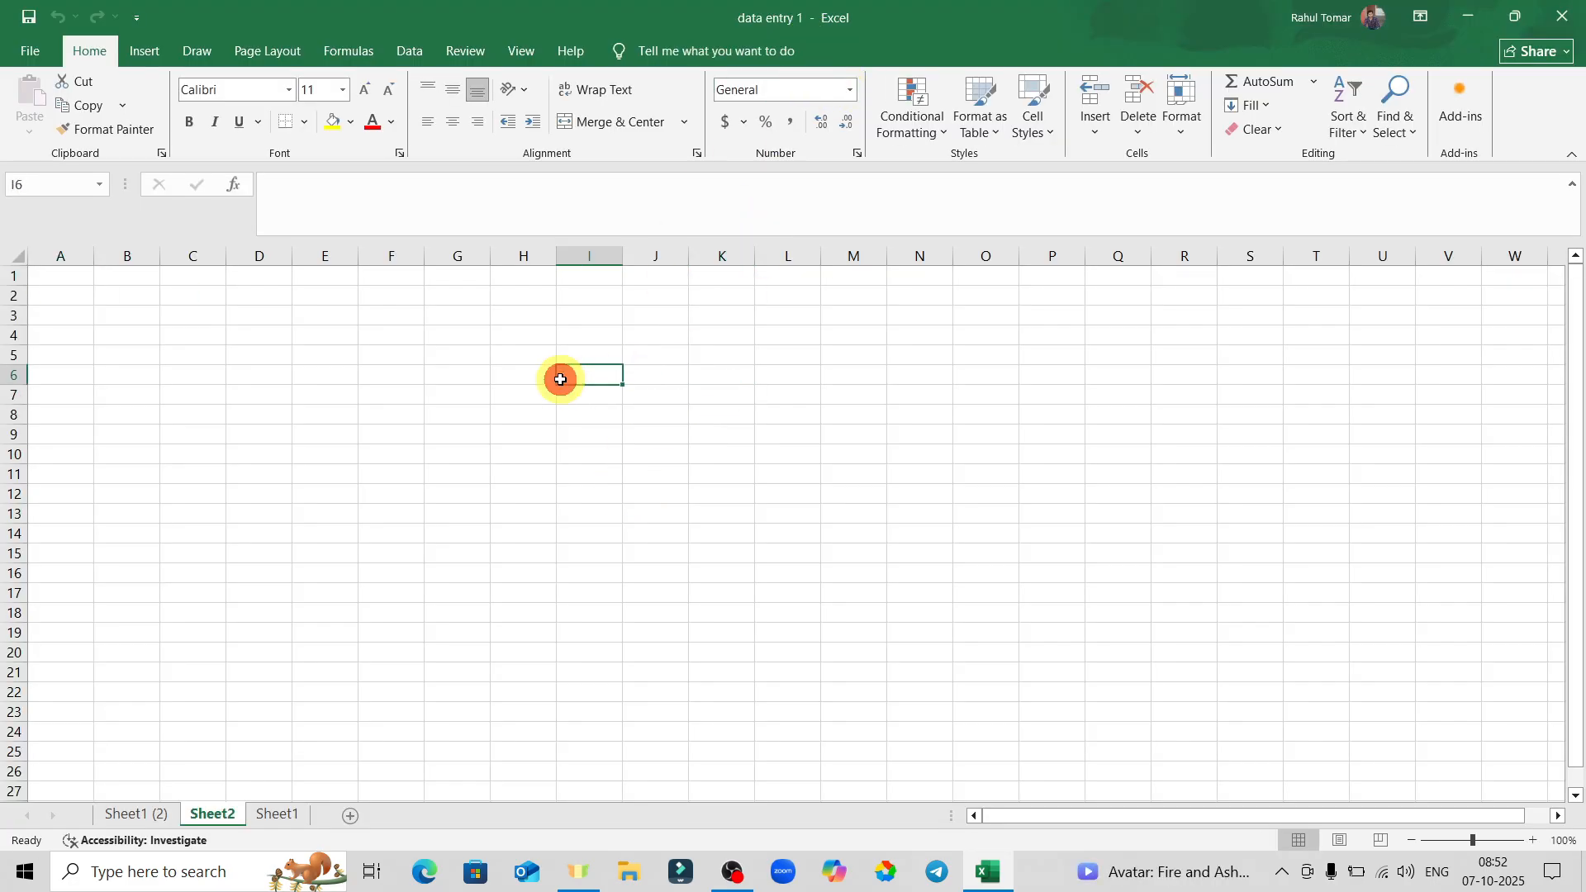
left_click(34, 66)
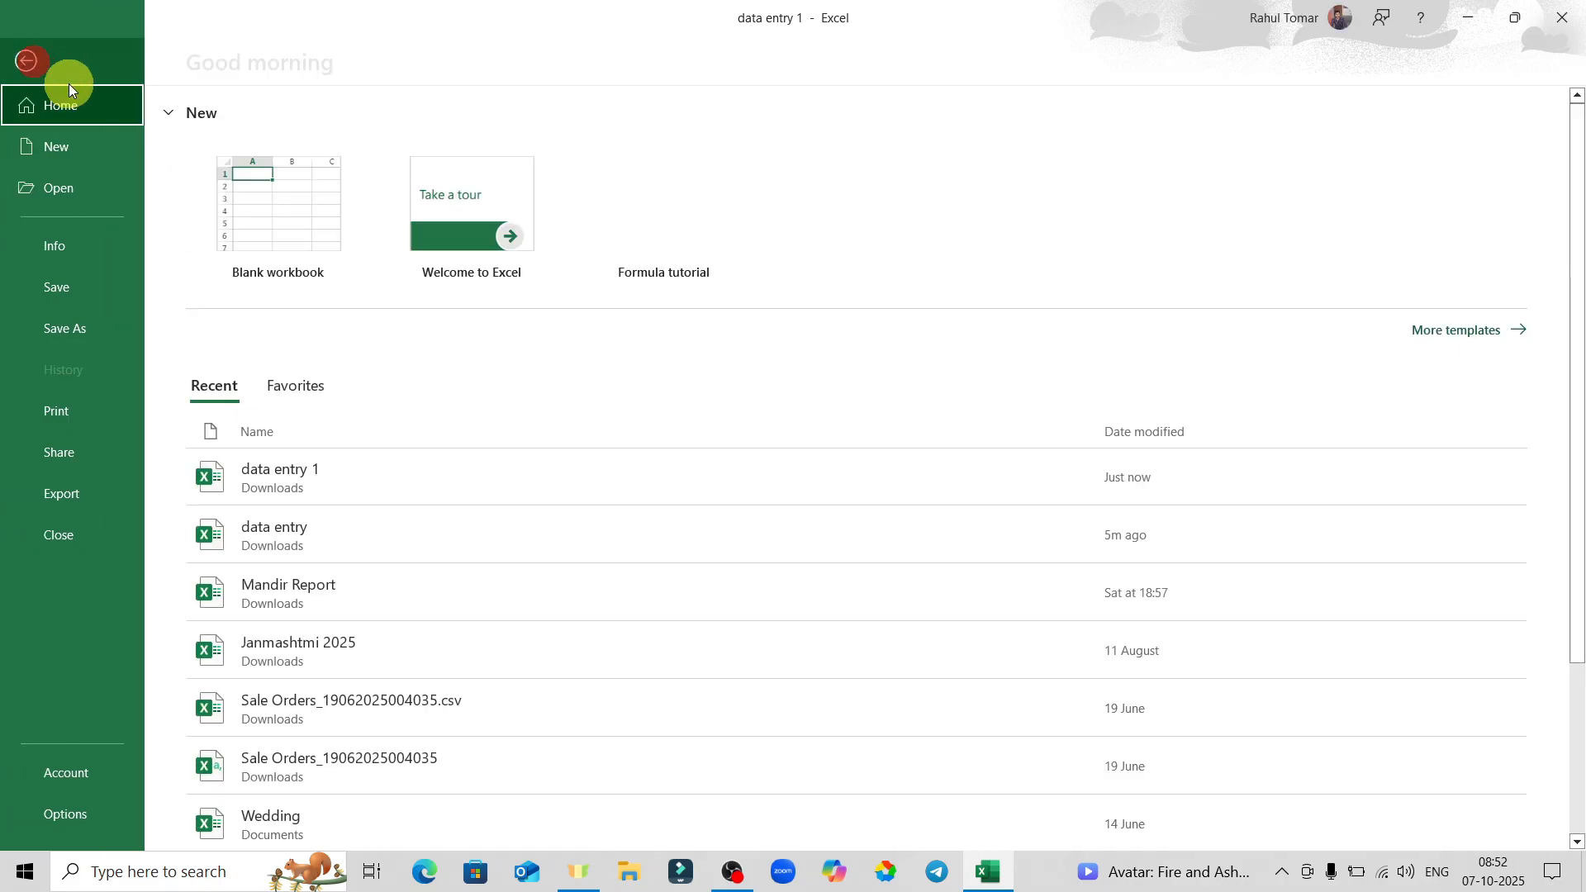
left_click(30, 66)
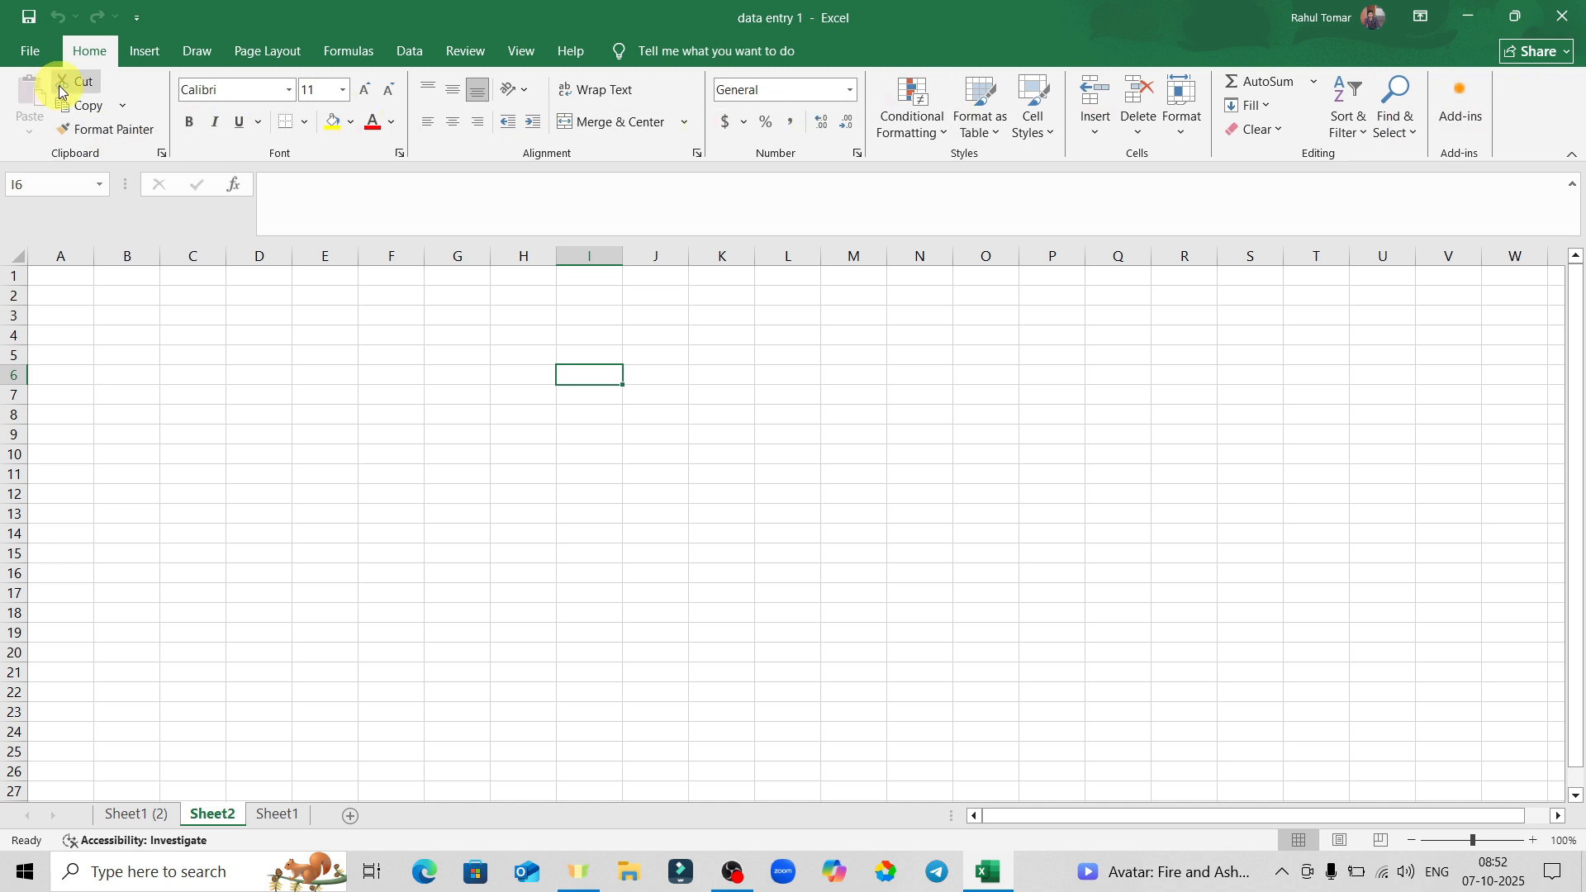
On Sheet1 (2), move the Sum label from C12 to B16, then undo the move.
left_click(137, 815)
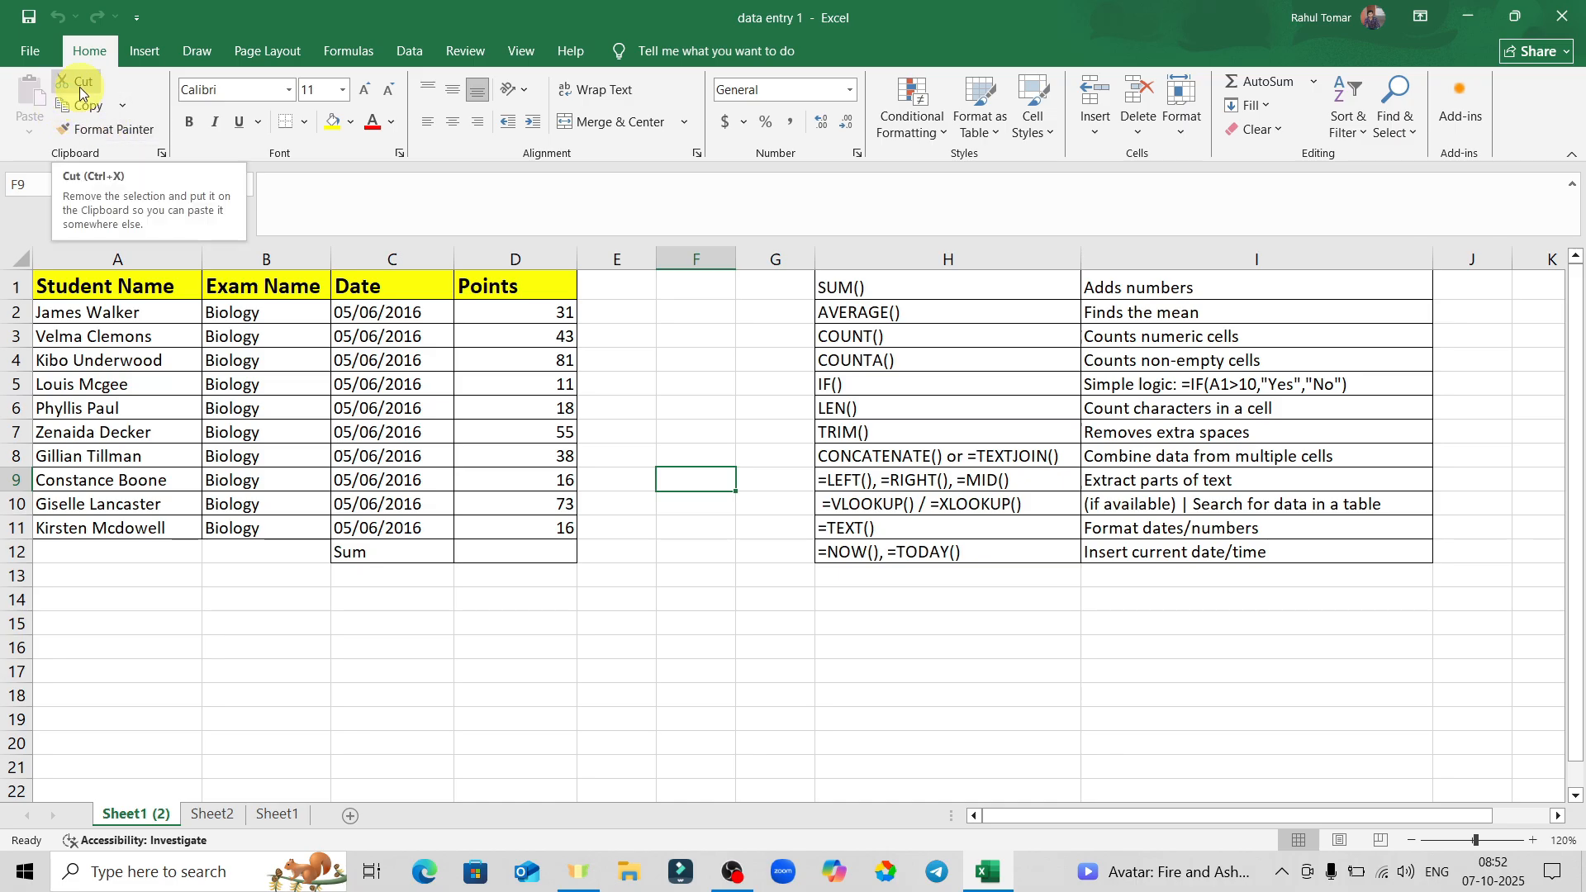
left_click(403, 554)
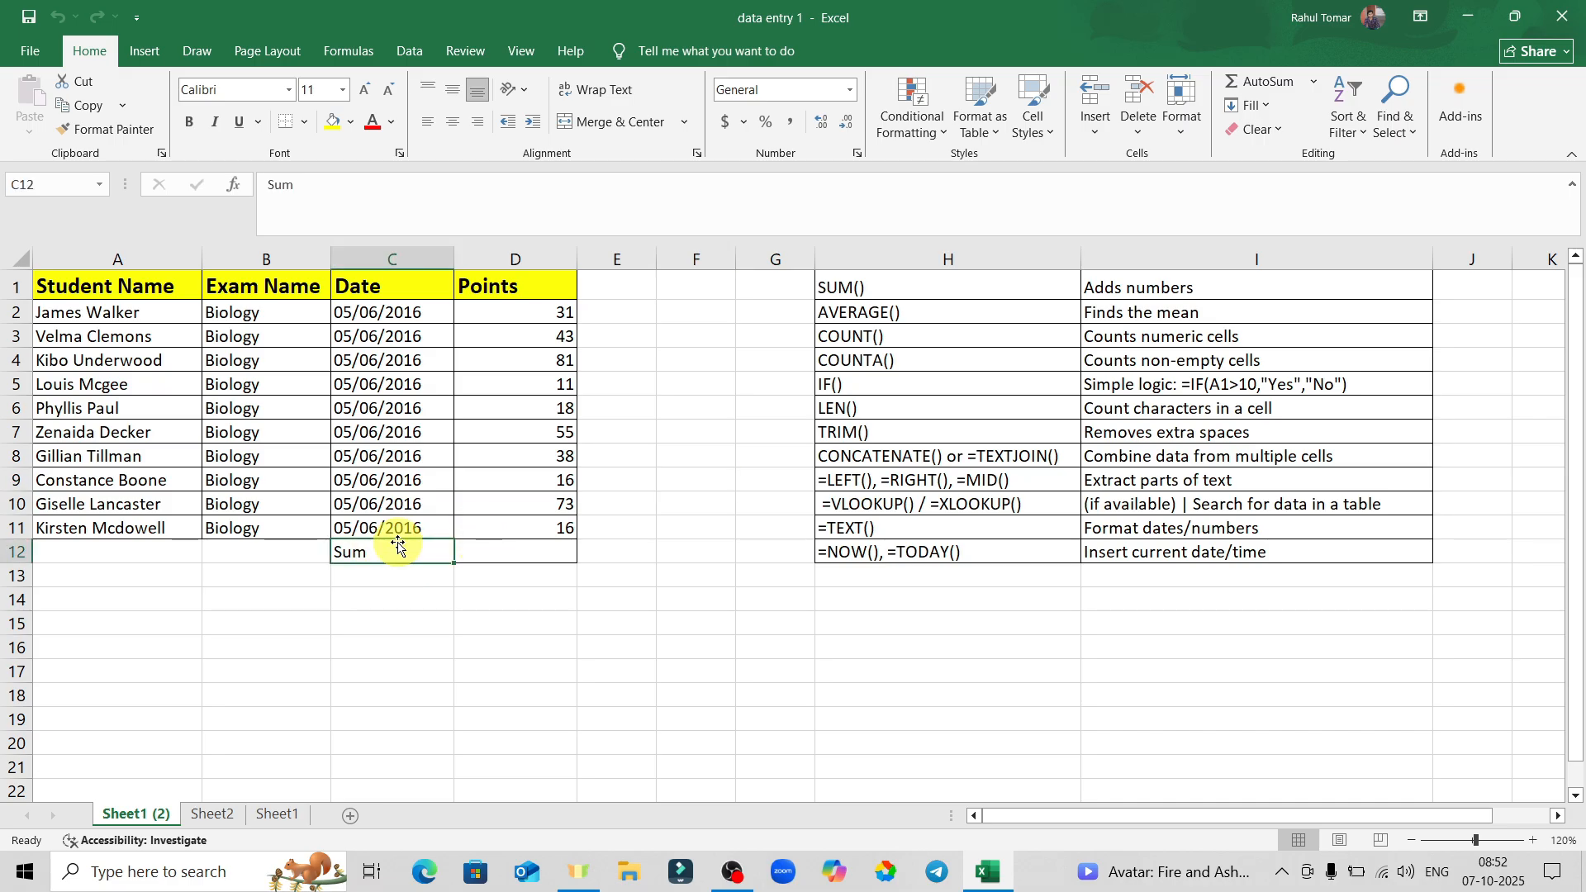
key("ctrl+x")
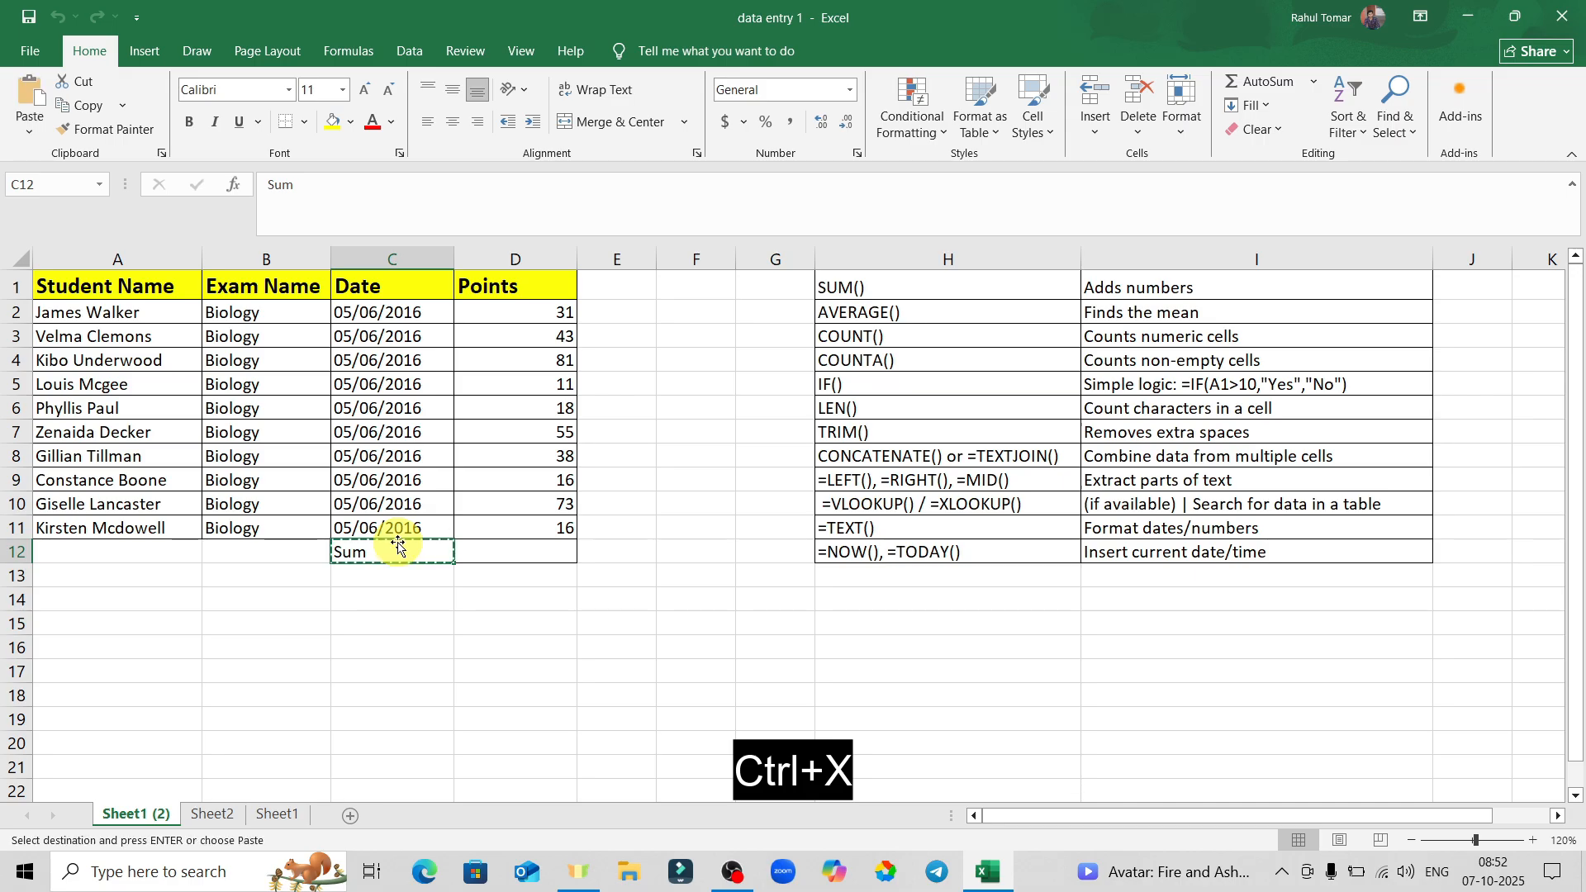
left_click(273, 643)
key("ctrl+v")
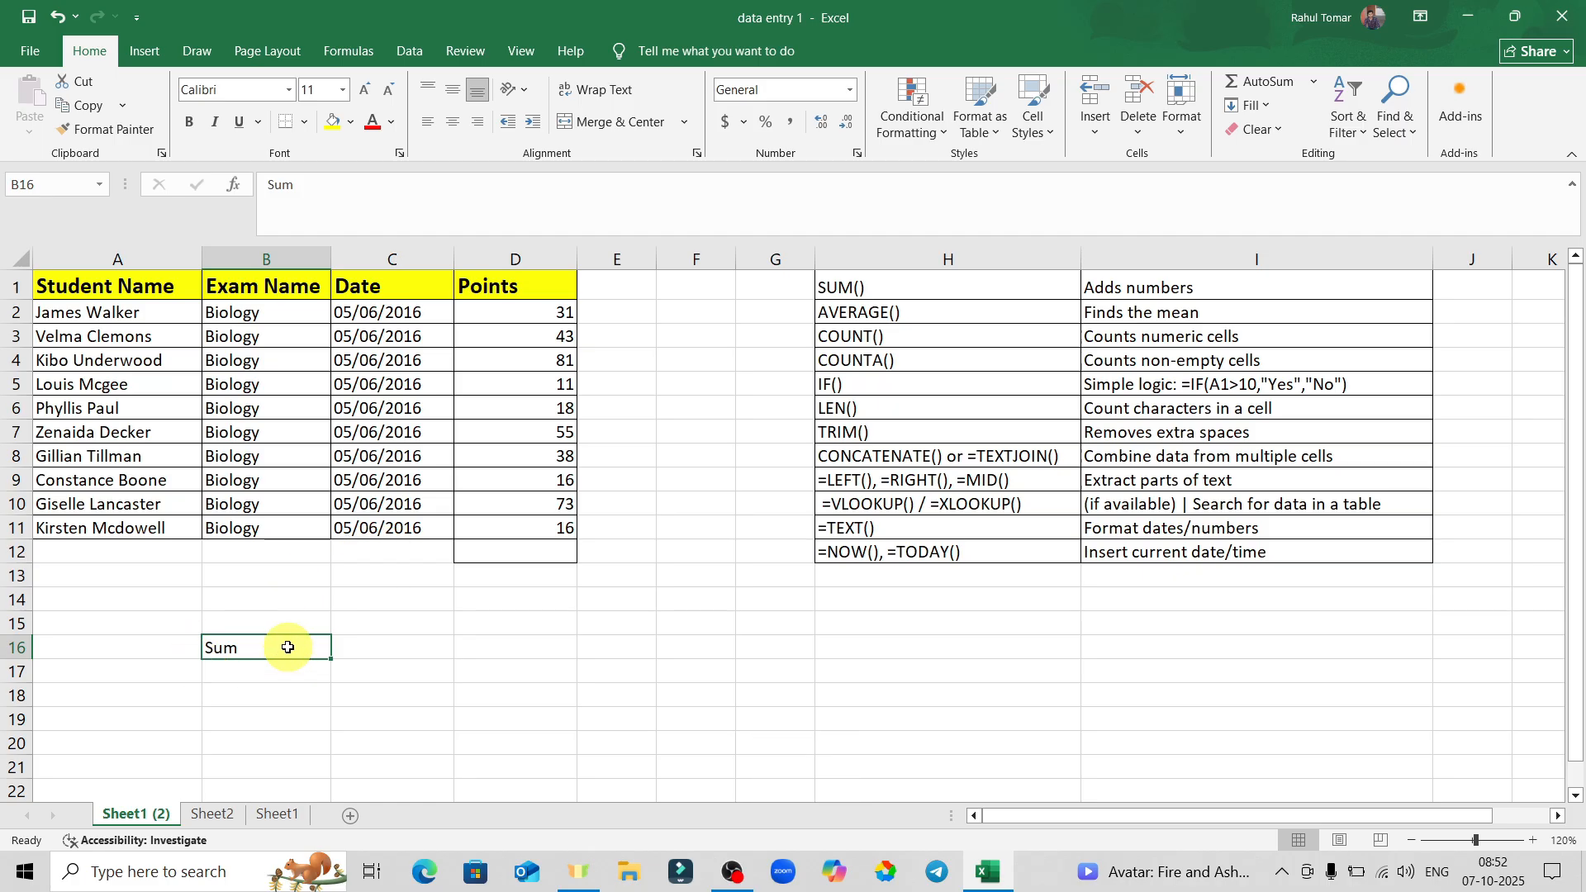
key("ctrl+z")
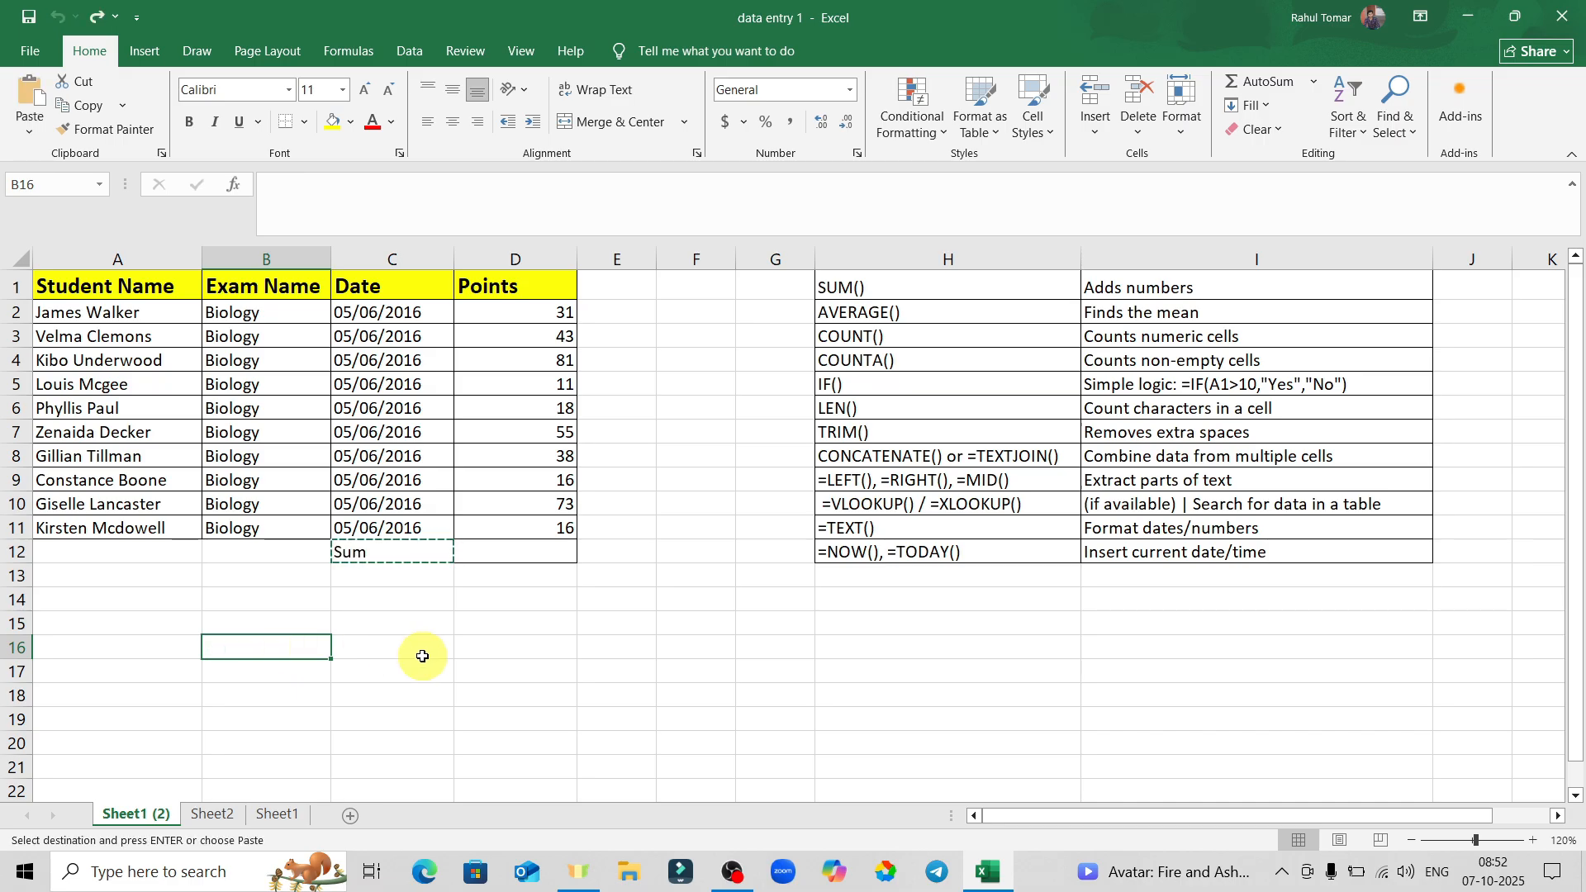
Copy the Sum cell C12 and pick C17 as its destination.
left_click(496, 630)
left_click(207, 593)
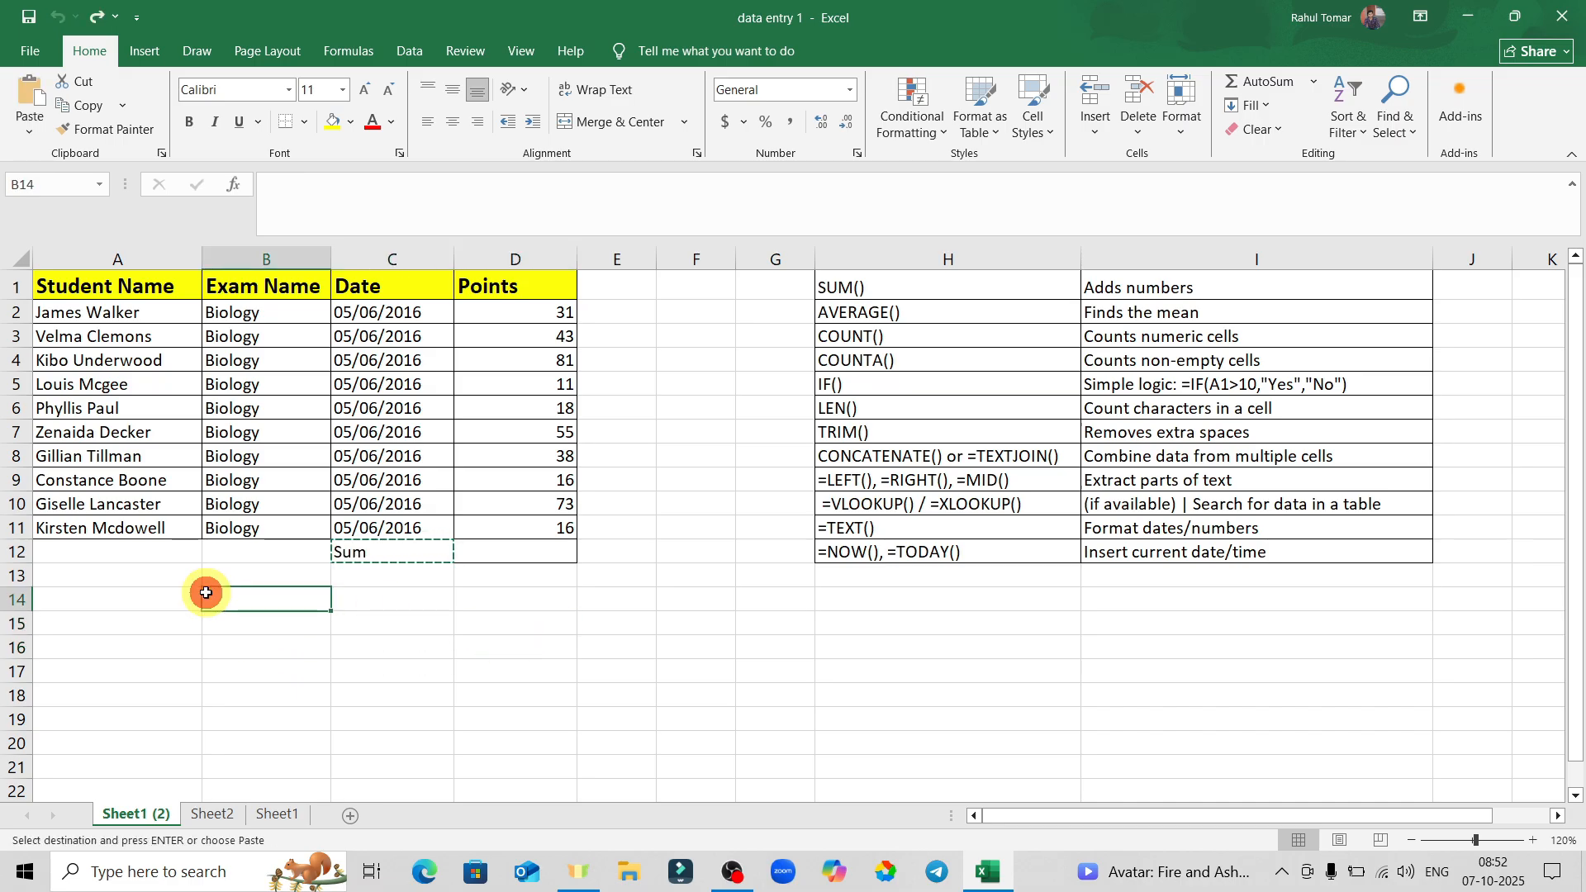
left_click(385, 553)
key("ctrl+c")
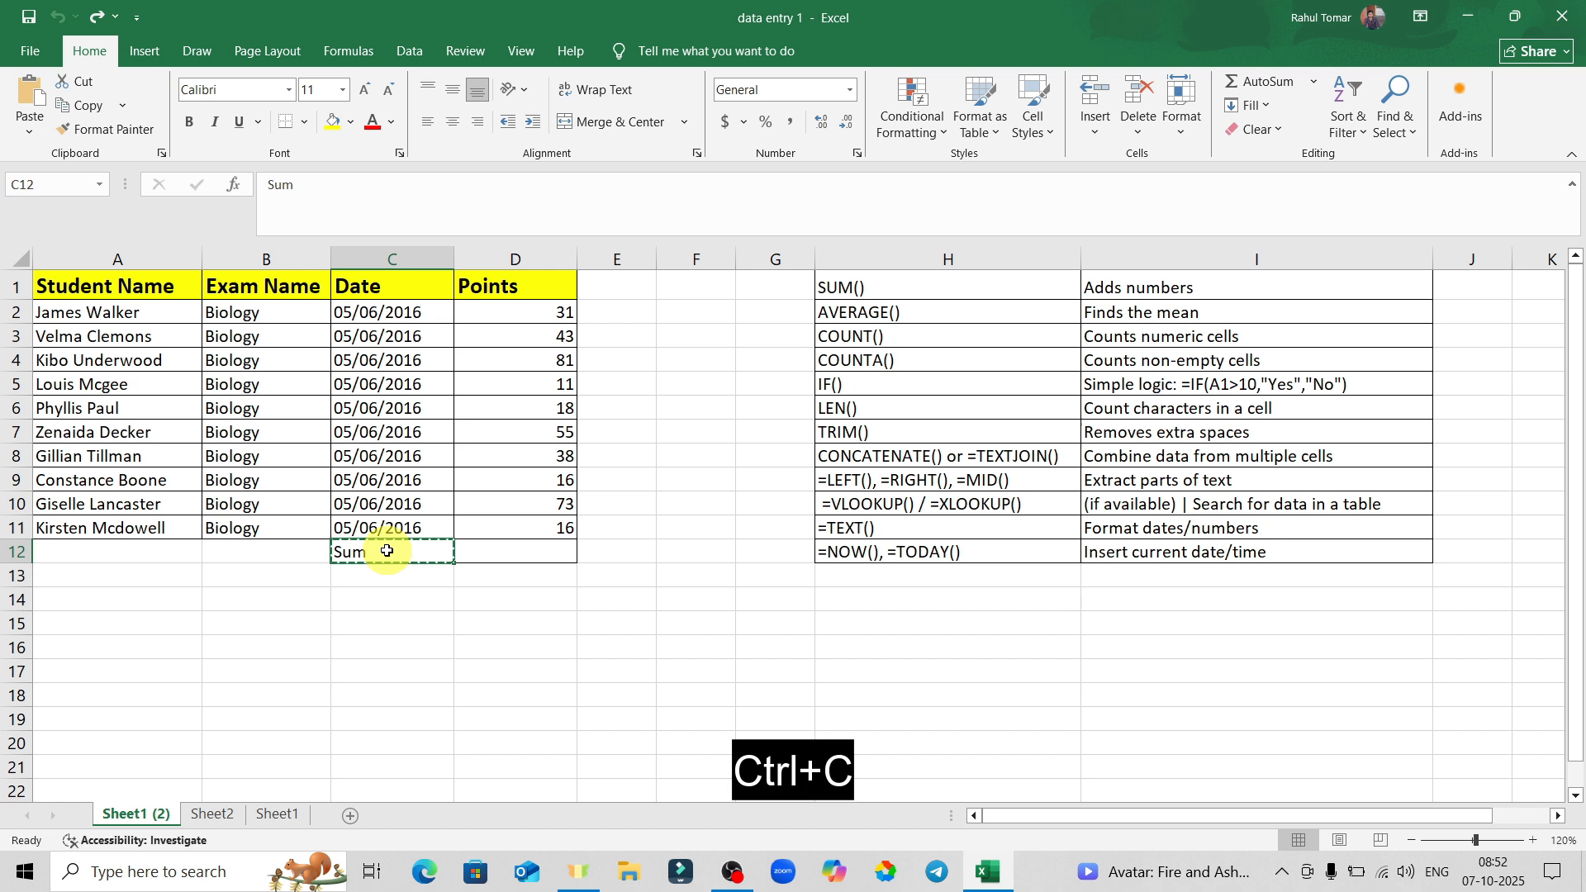
left_click(342, 676)
Paste Sum into C17, then delete it again.
key("ctrl+v")
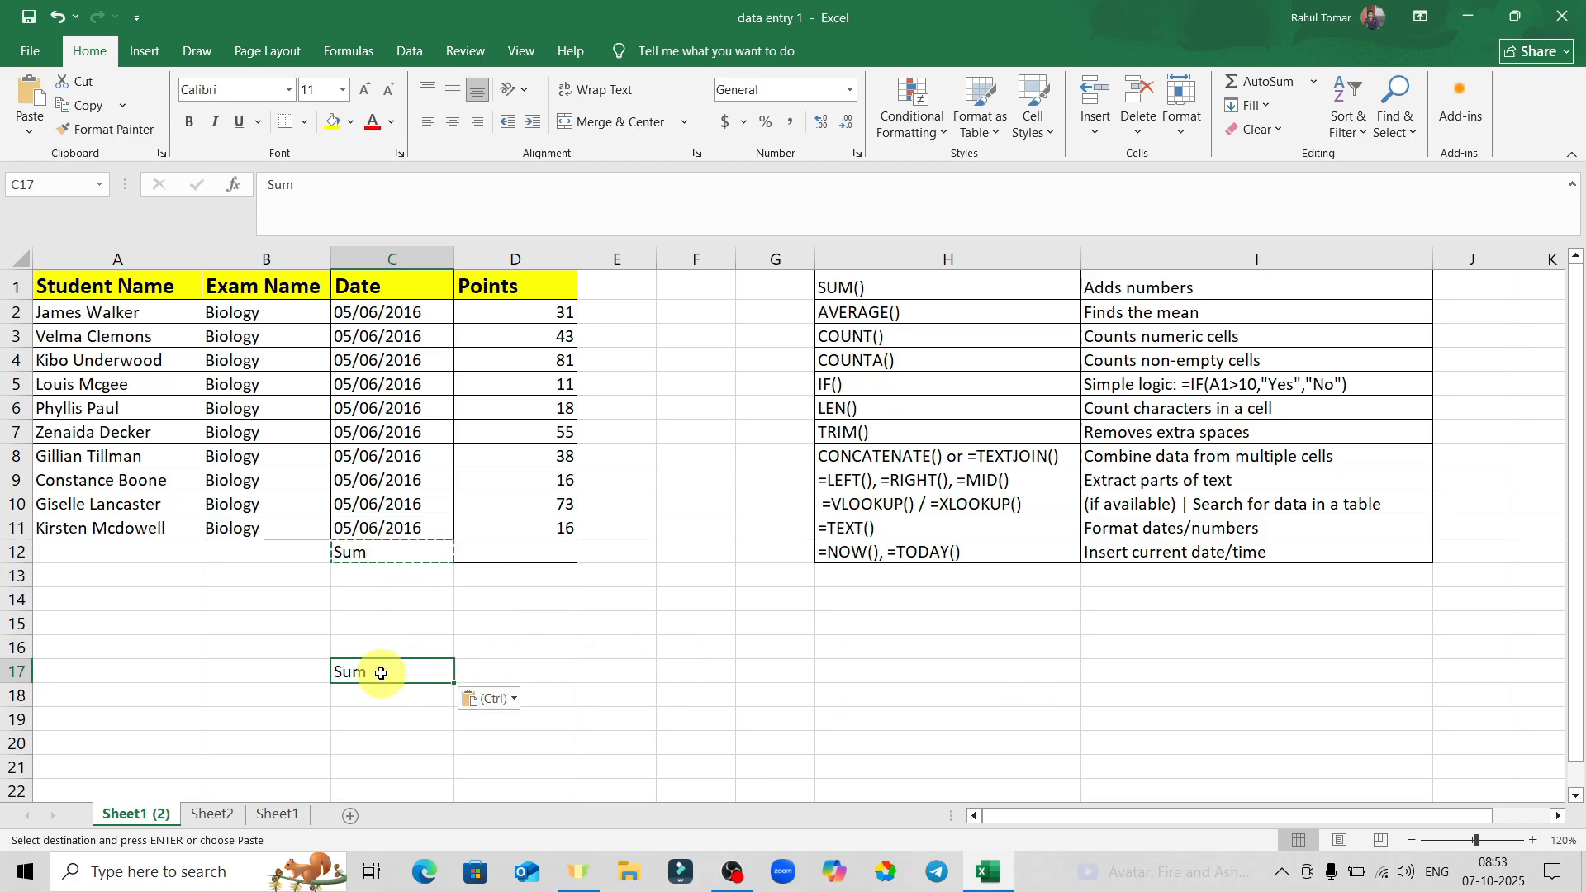
left_click(396, 612)
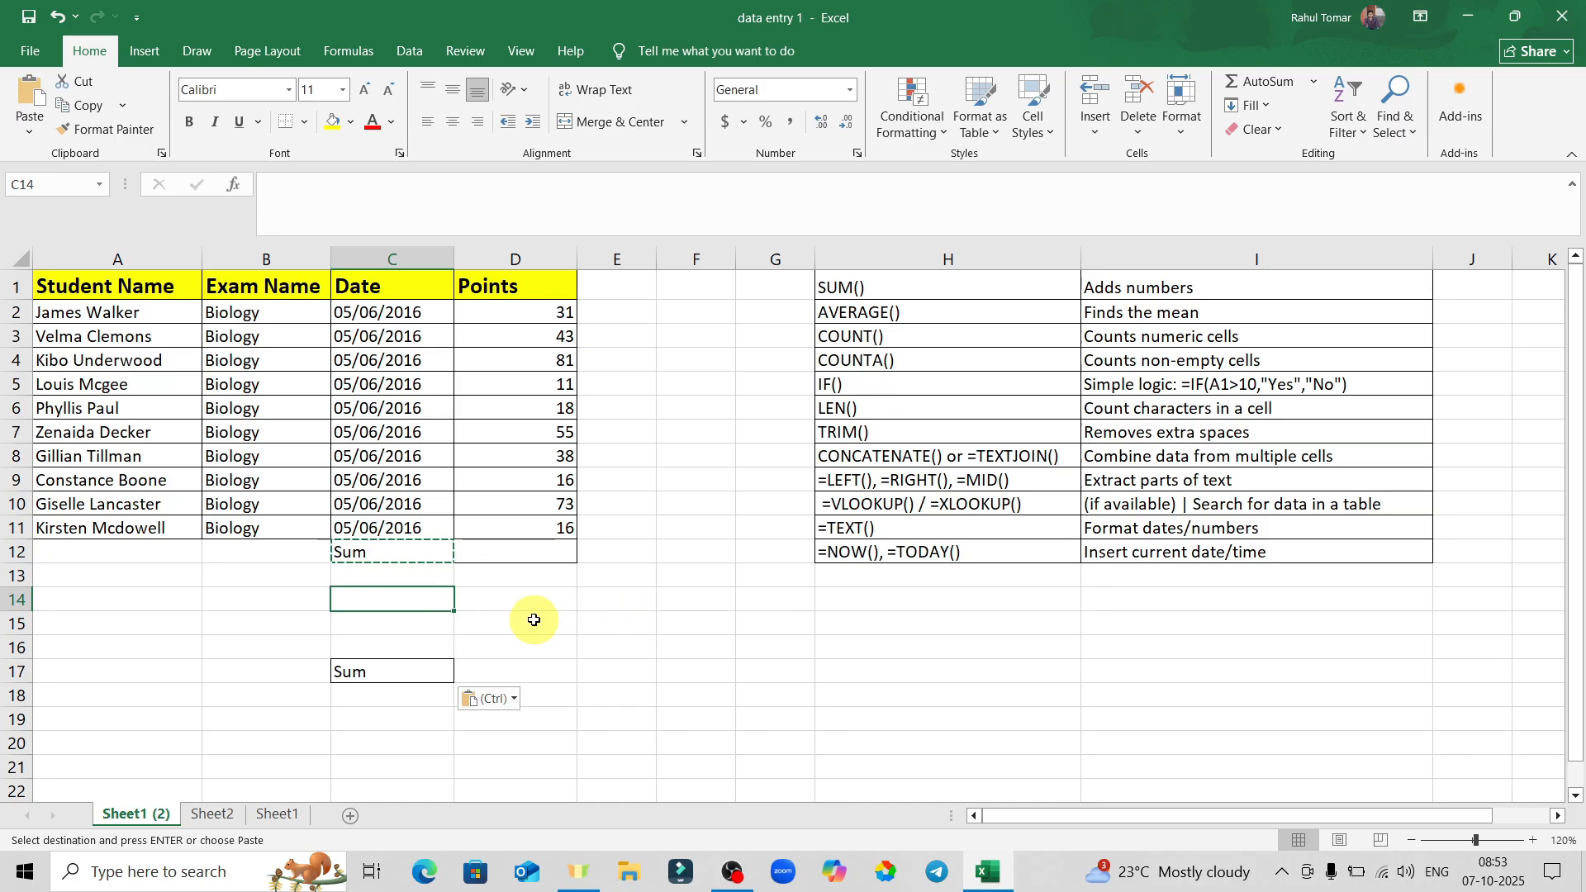
left_click(382, 678)
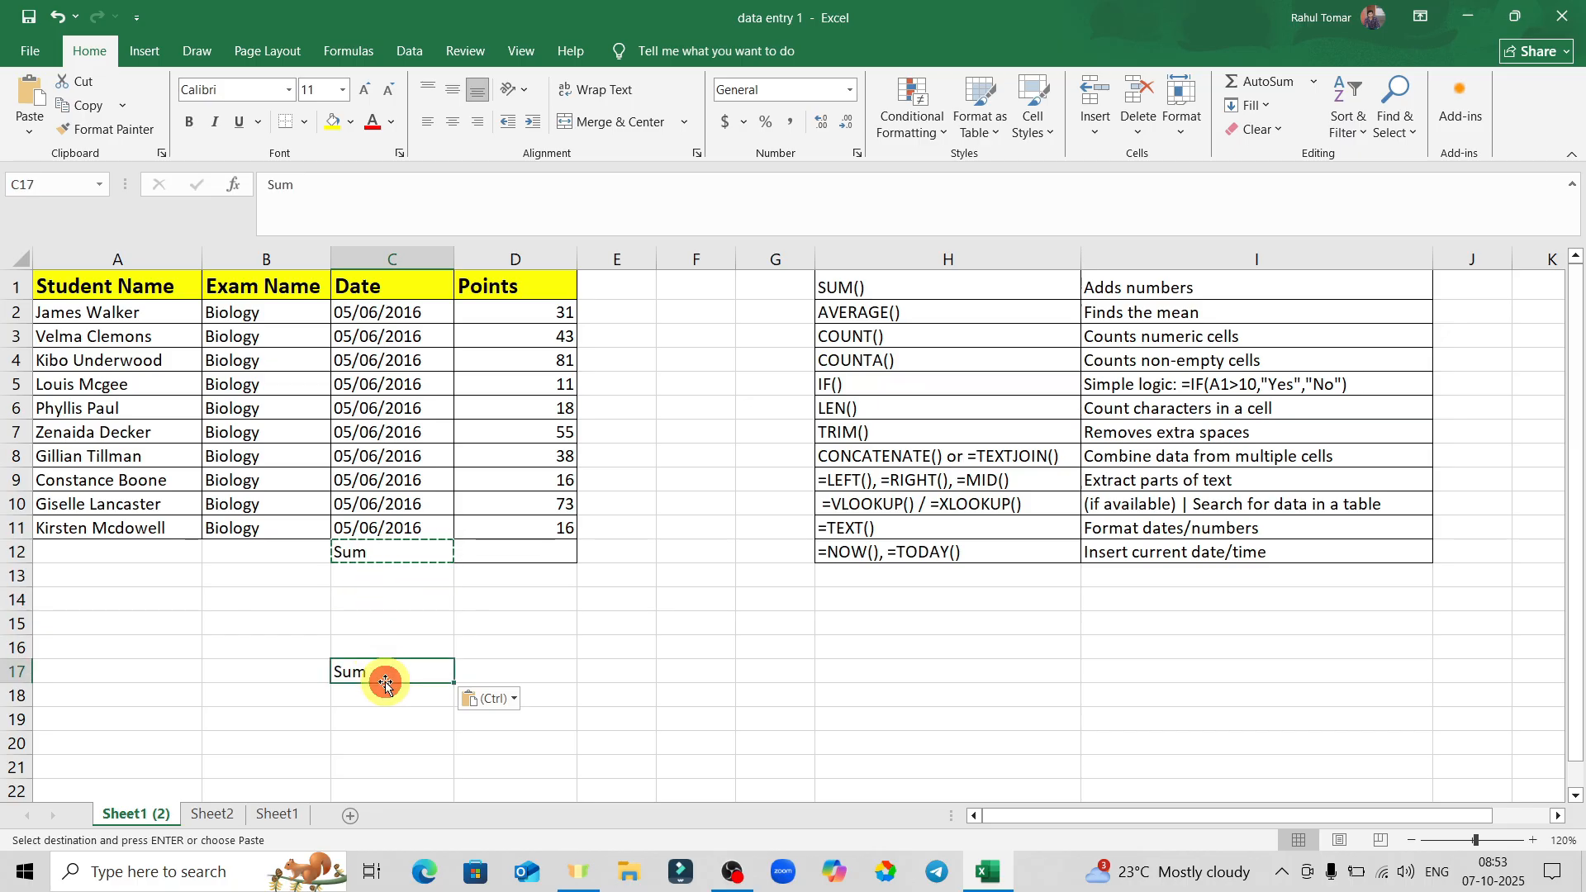
key("Delete")
left_click(531, 626)
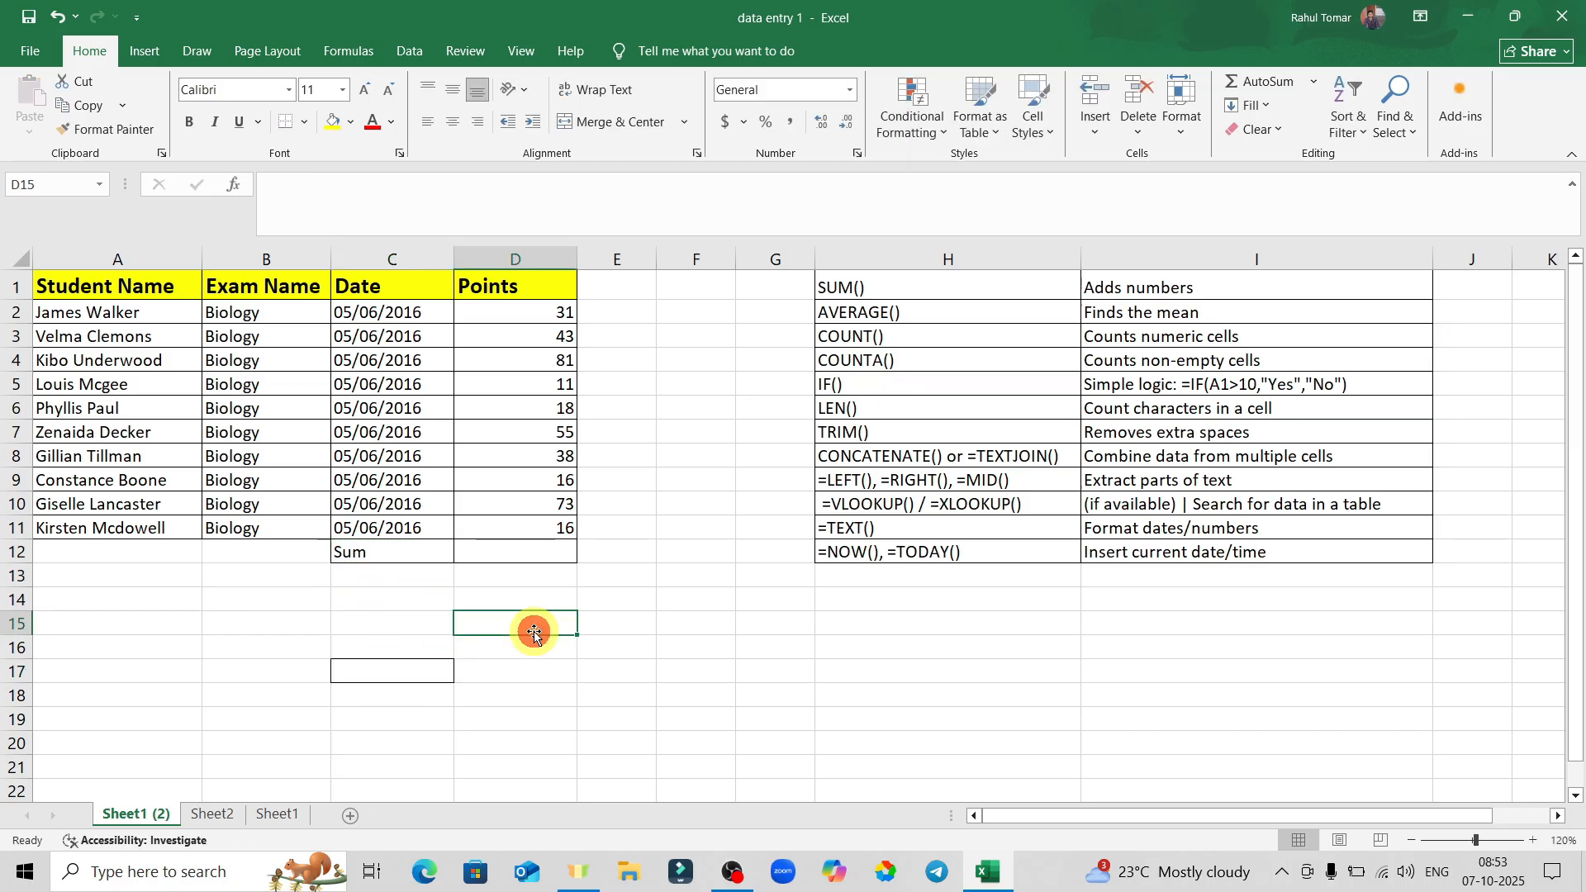
left_click(242, 633)
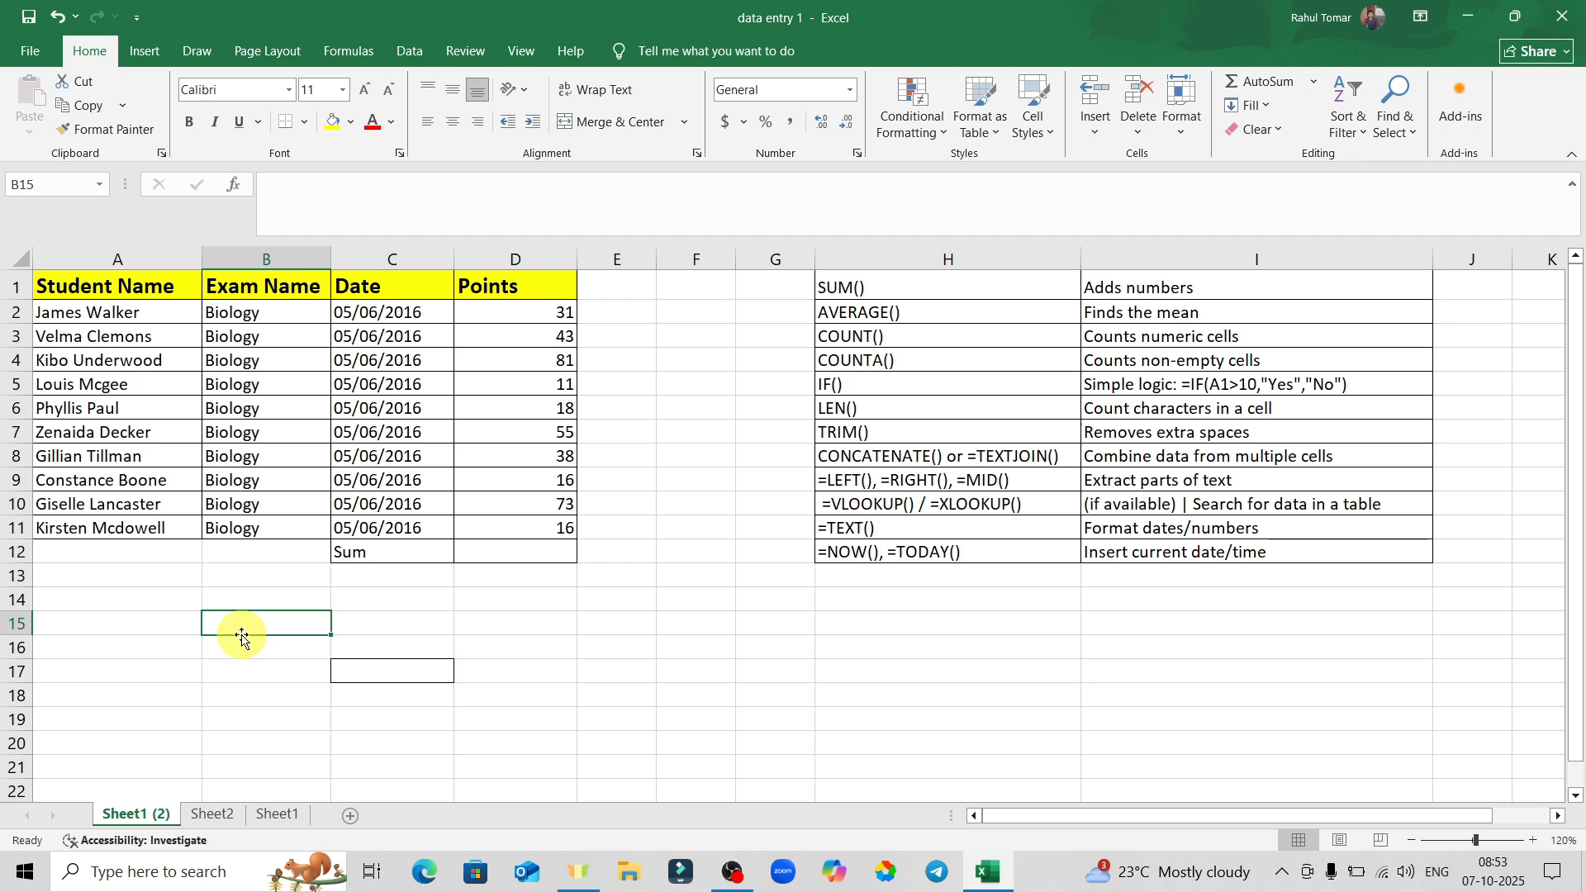
Copy Sum from C12 into C14, then carry it on to C17.
left_click(379, 547)
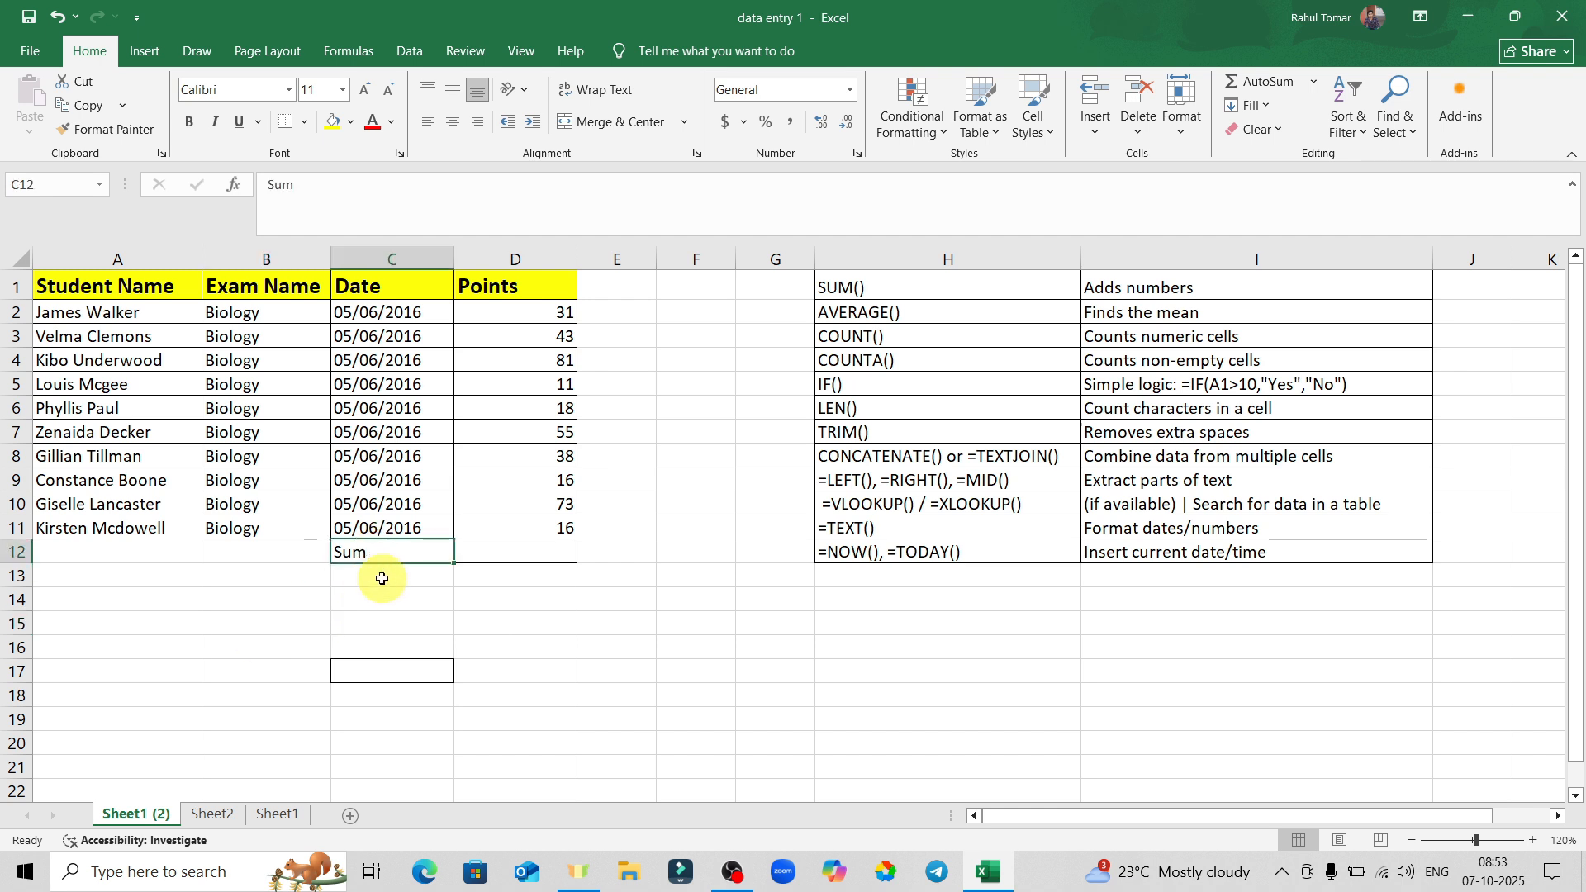
key("ctrl+c")
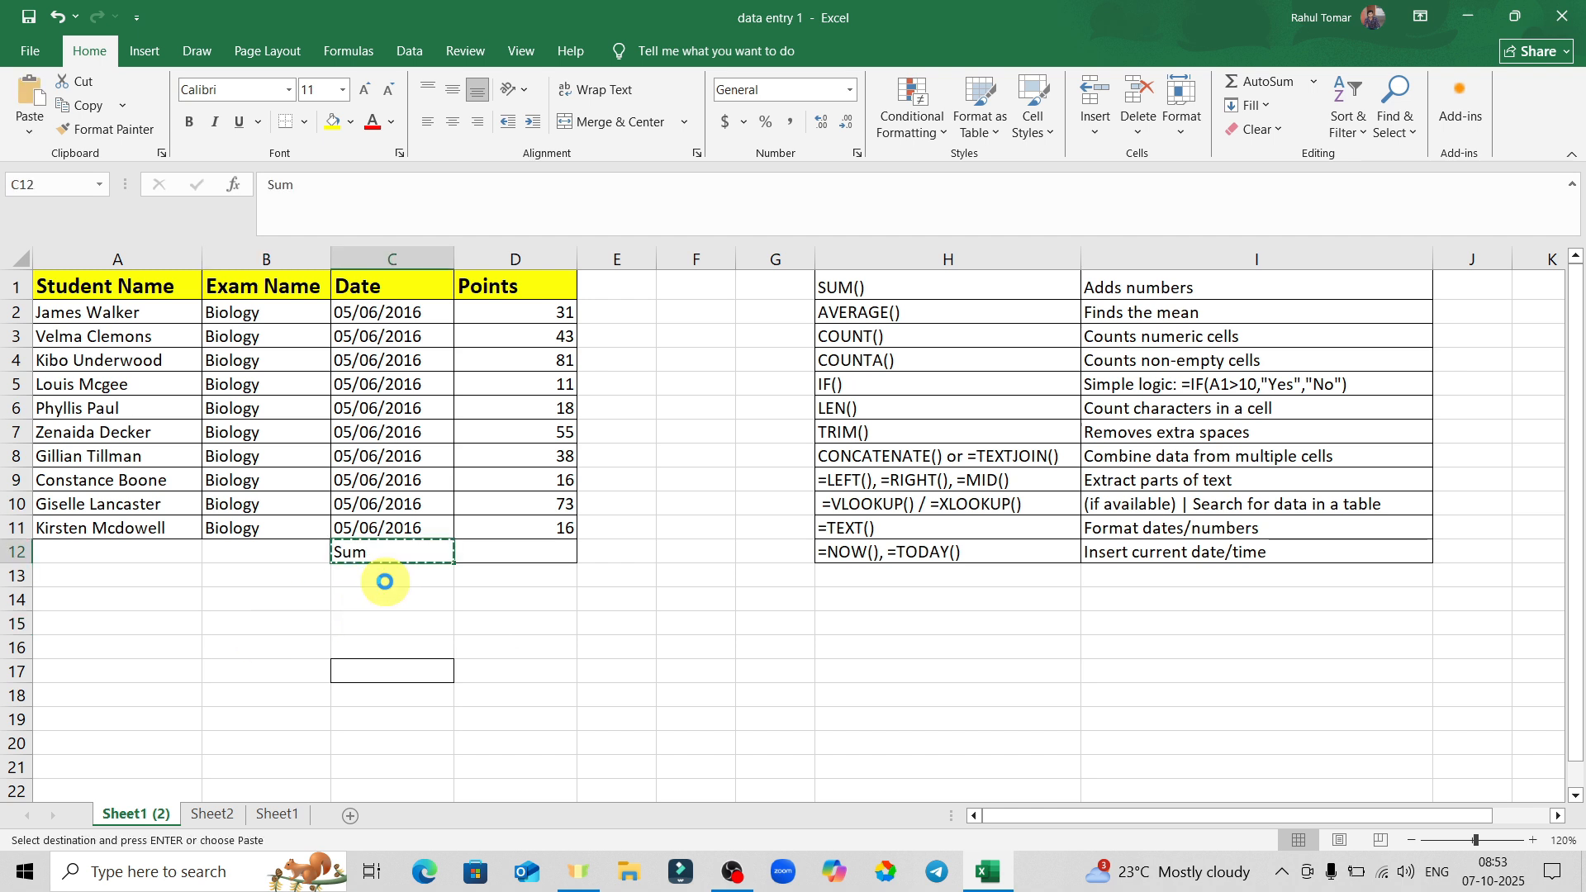
left_click(384, 603)
key("ctrl+v")
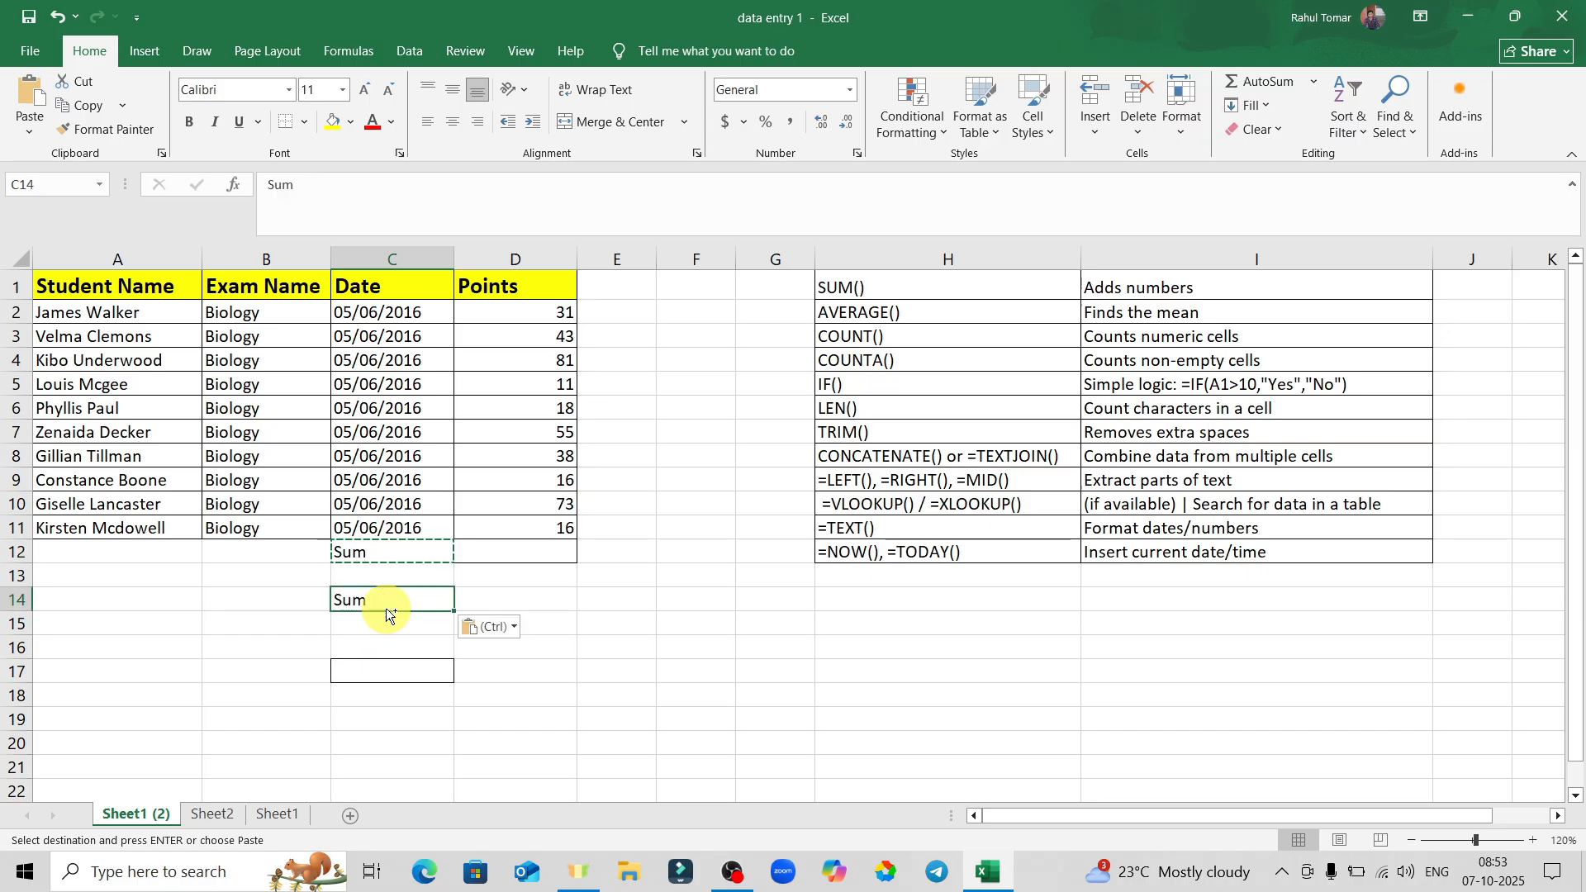
left_click(499, 597)
left_click(403, 610)
key("ctrl+c")
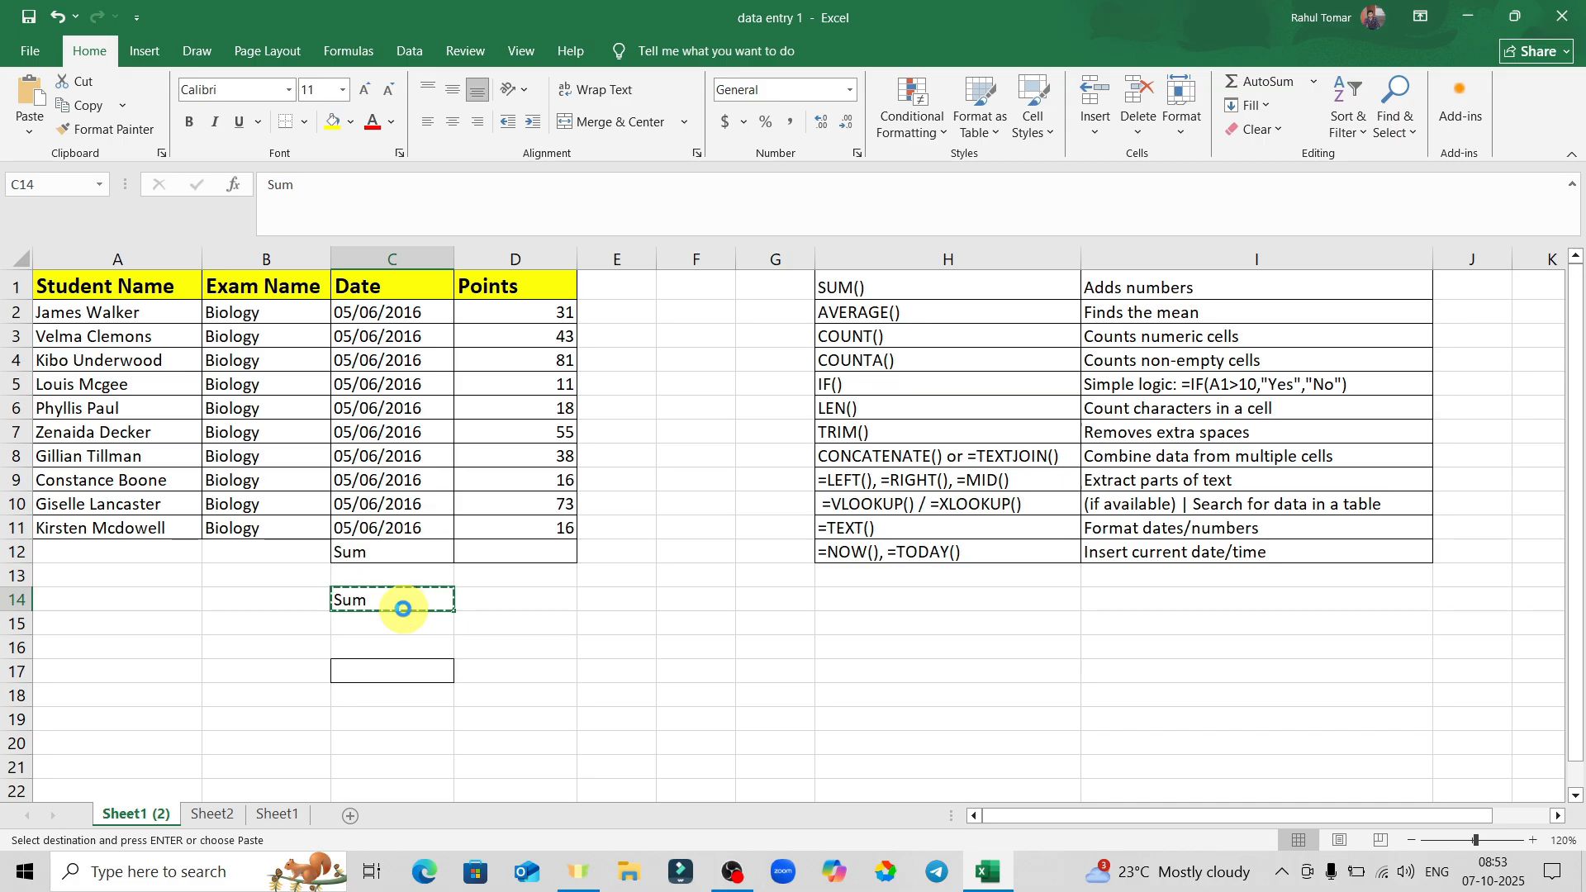
left_click(403, 675)
key("ctrl+v")
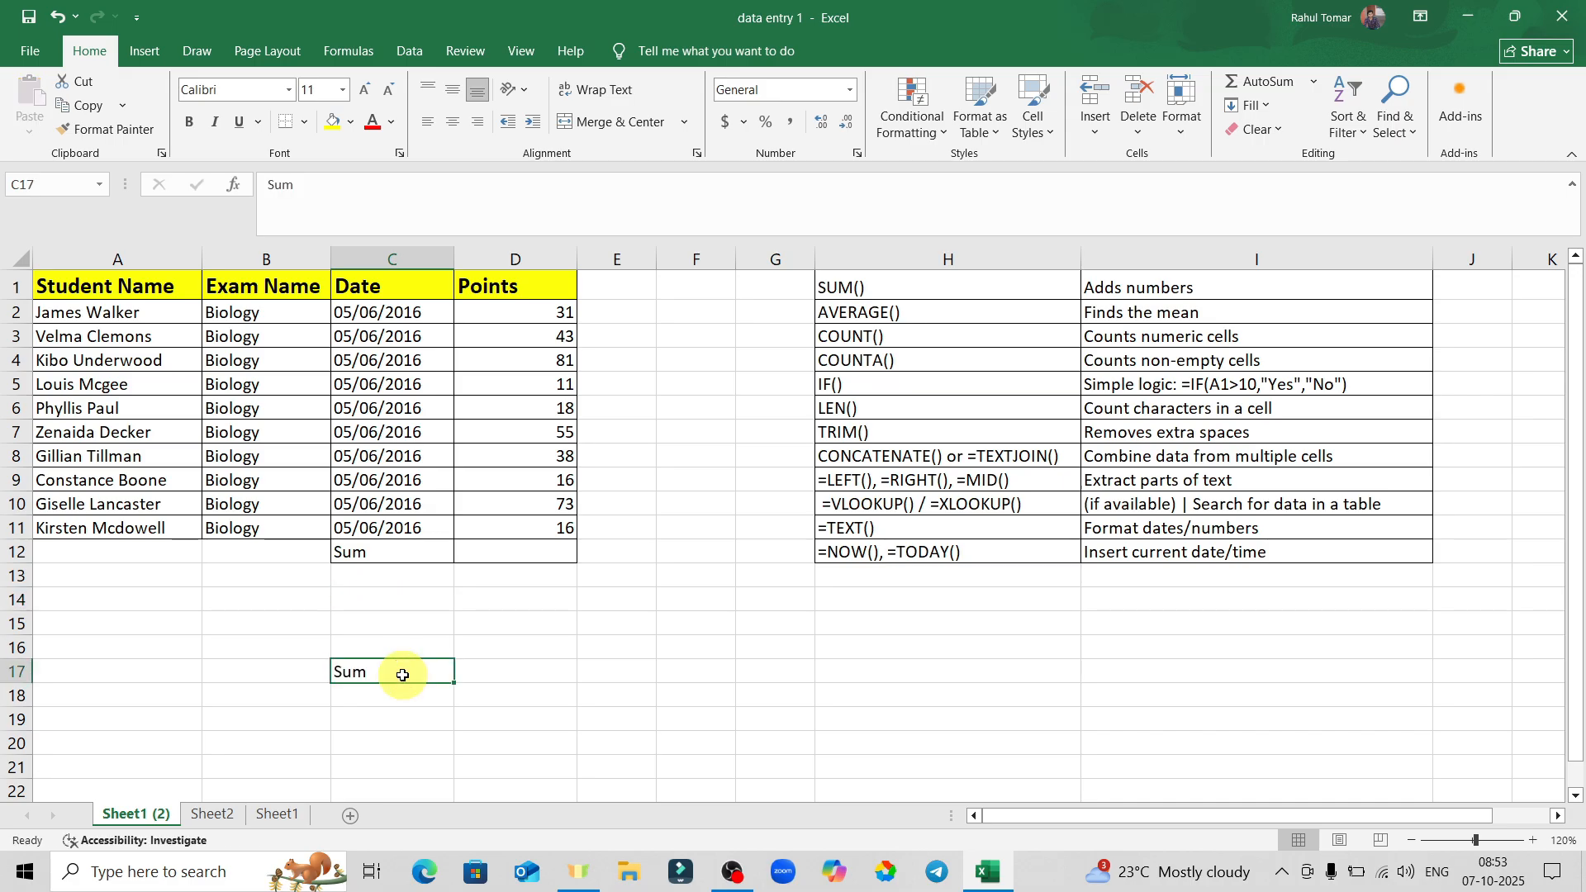
Clear Sum out of C17 and select the Points values in column D.
left_click(562, 635)
left_click(390, 671)
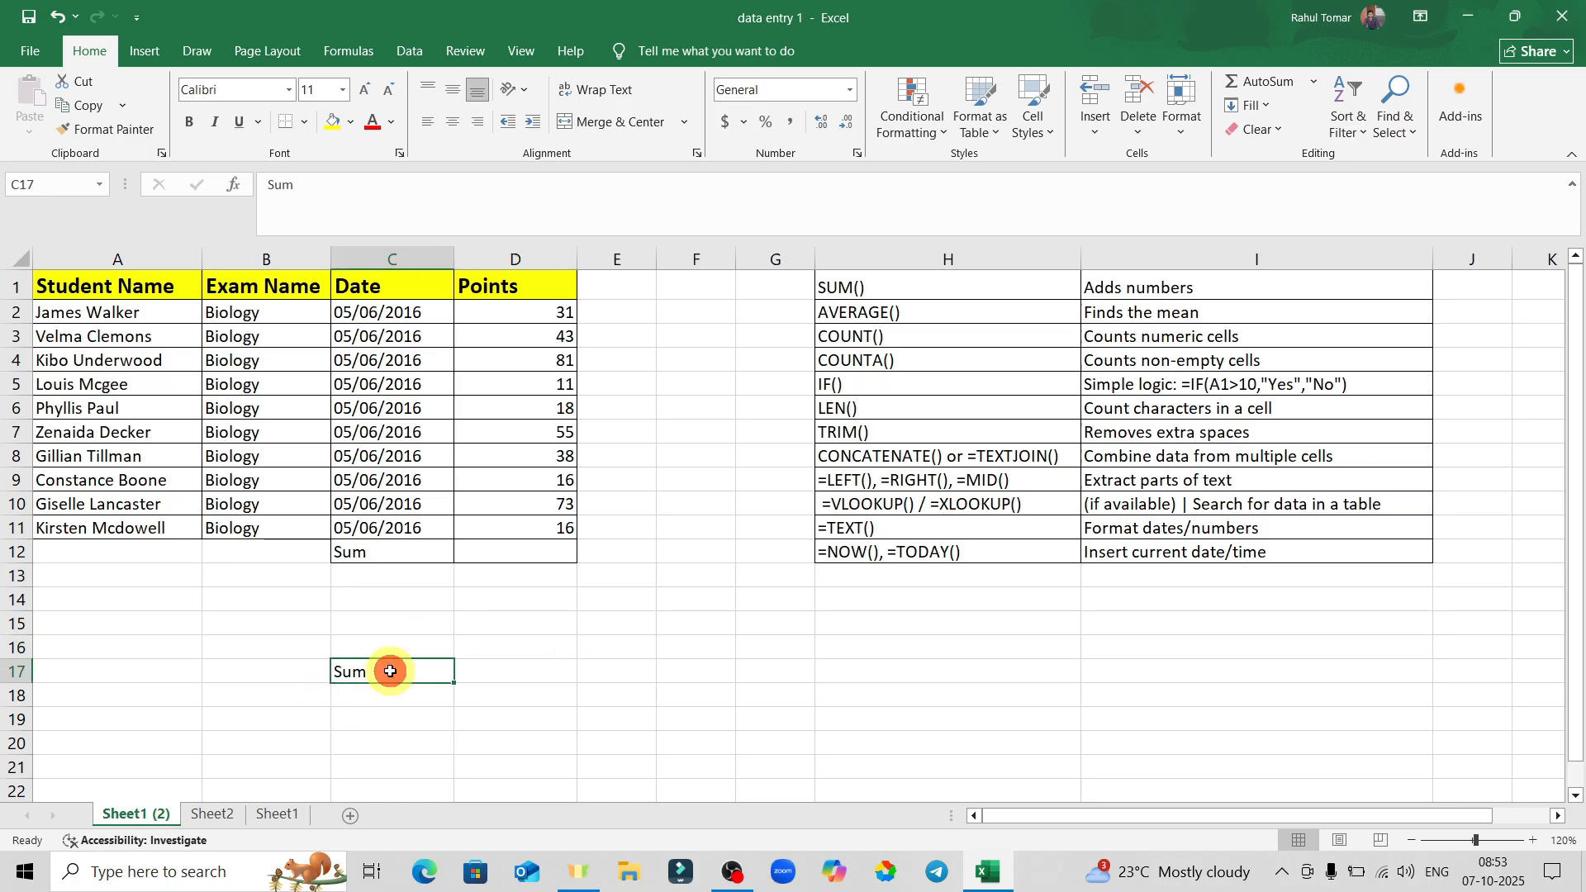
key("BackSpace")
left_click(523, 670)
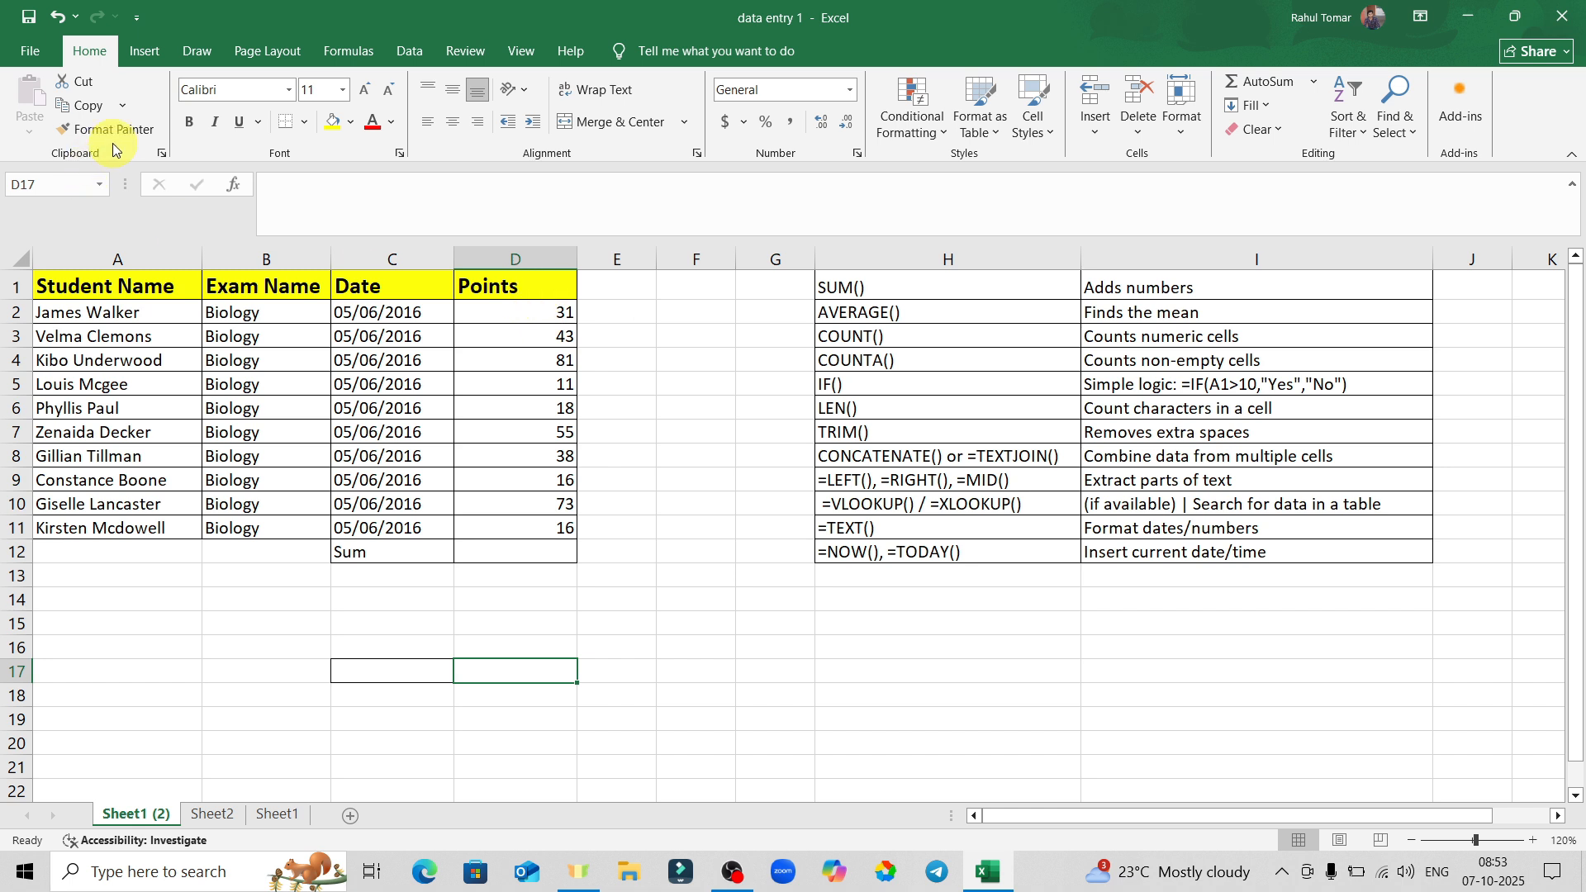
left_click_drag(507, 312, 547, 506)
Copy the Points header D1's bold 14-point yellow style onto Sum in C12 with Format Painter.
left_click(686, 432)
left_click_drag(361, 286, 480, 291)
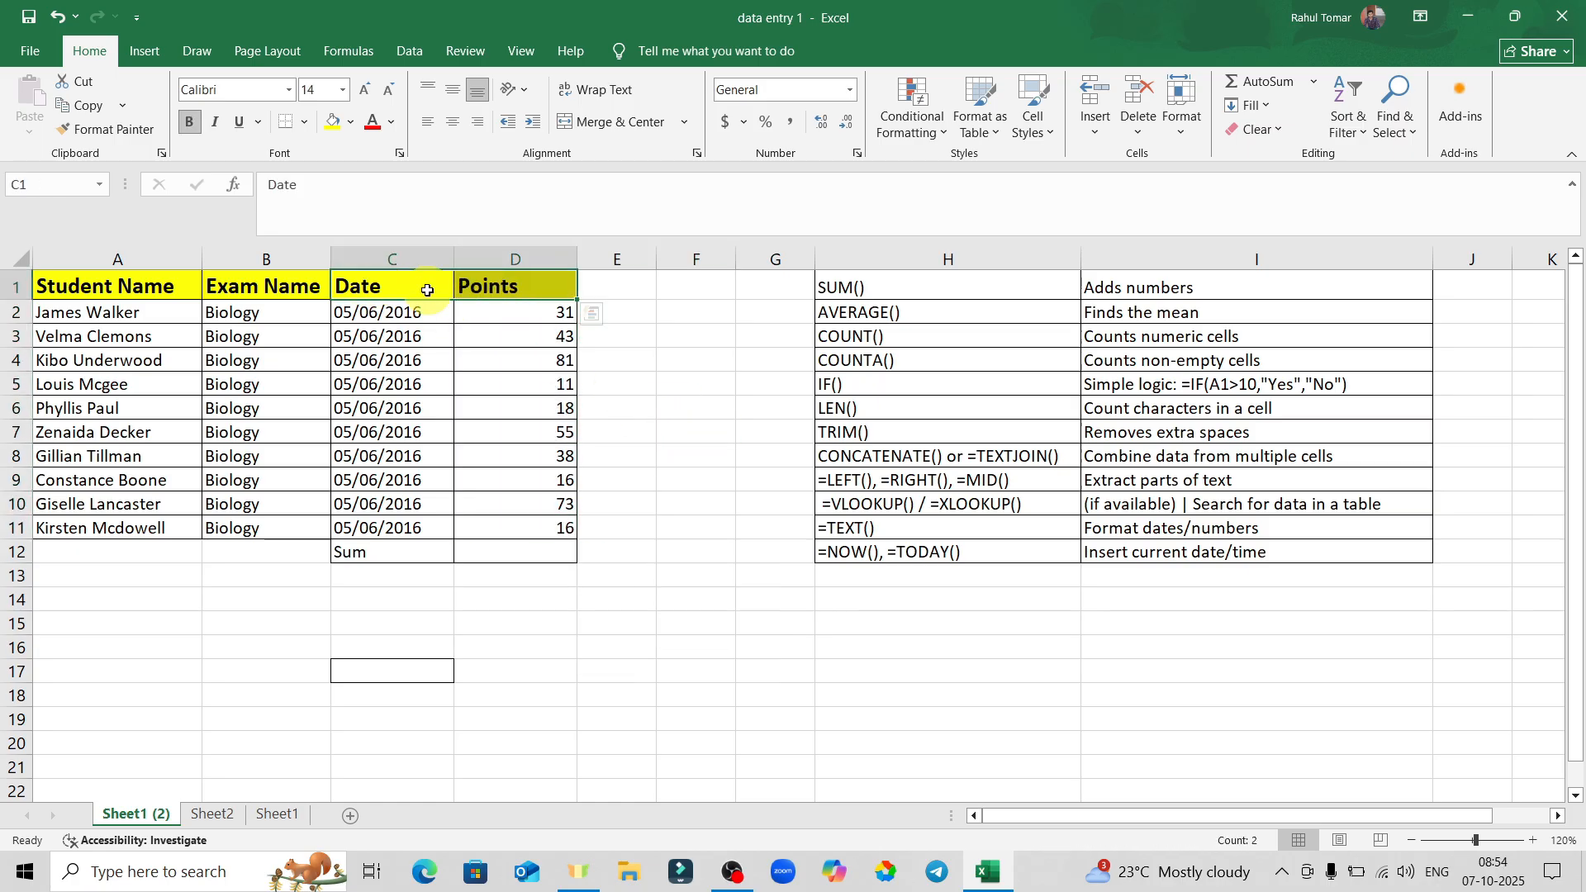
left_click(696, 397)
left_click(518, 334)
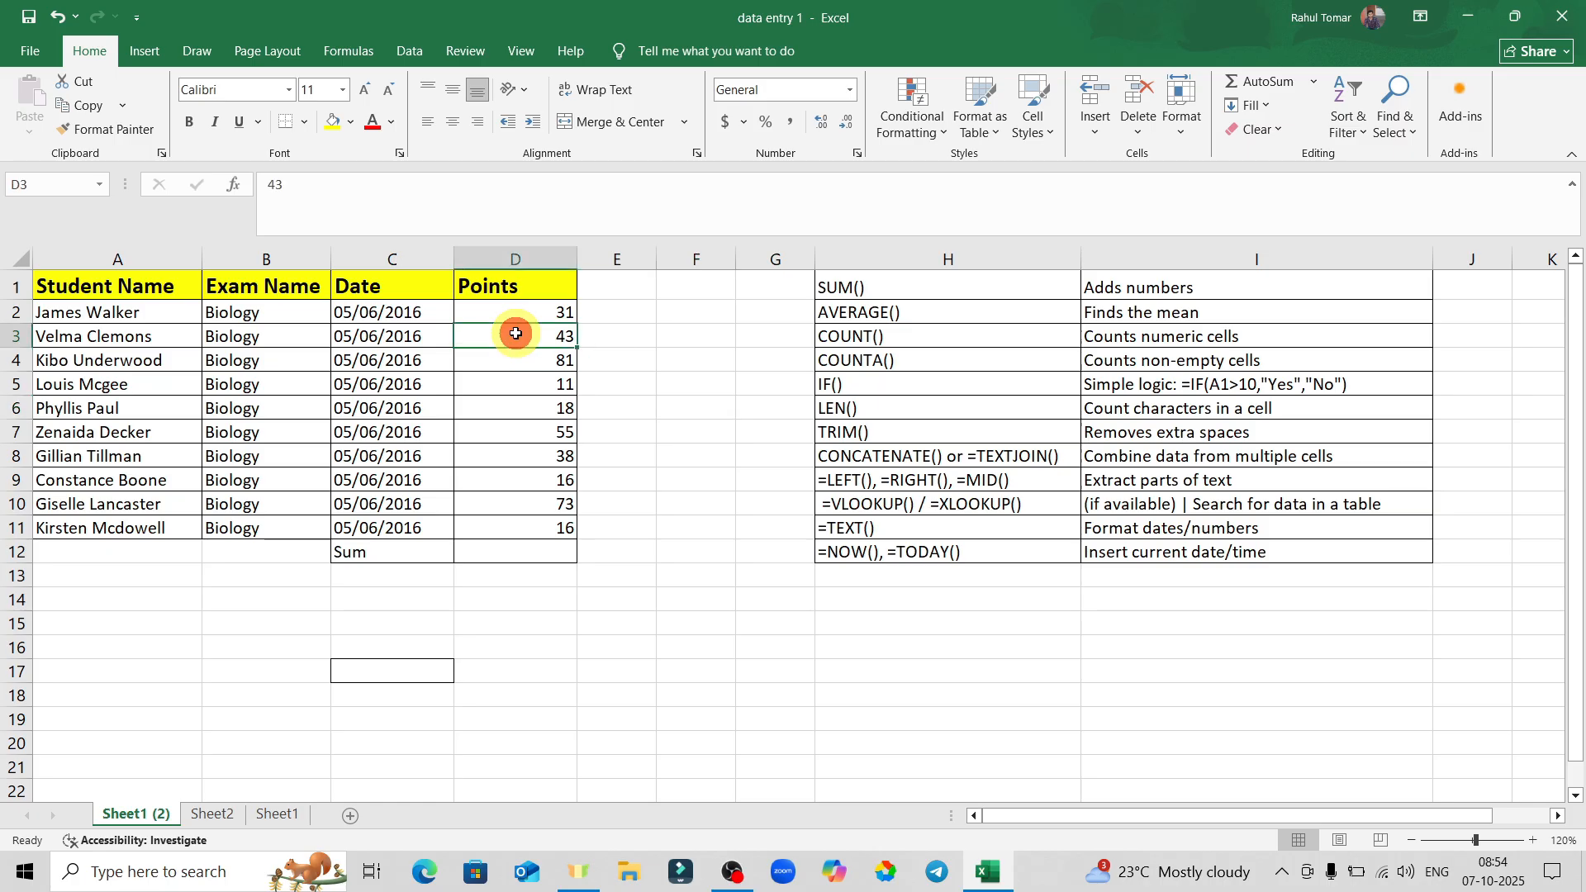
left_click(518, 289)
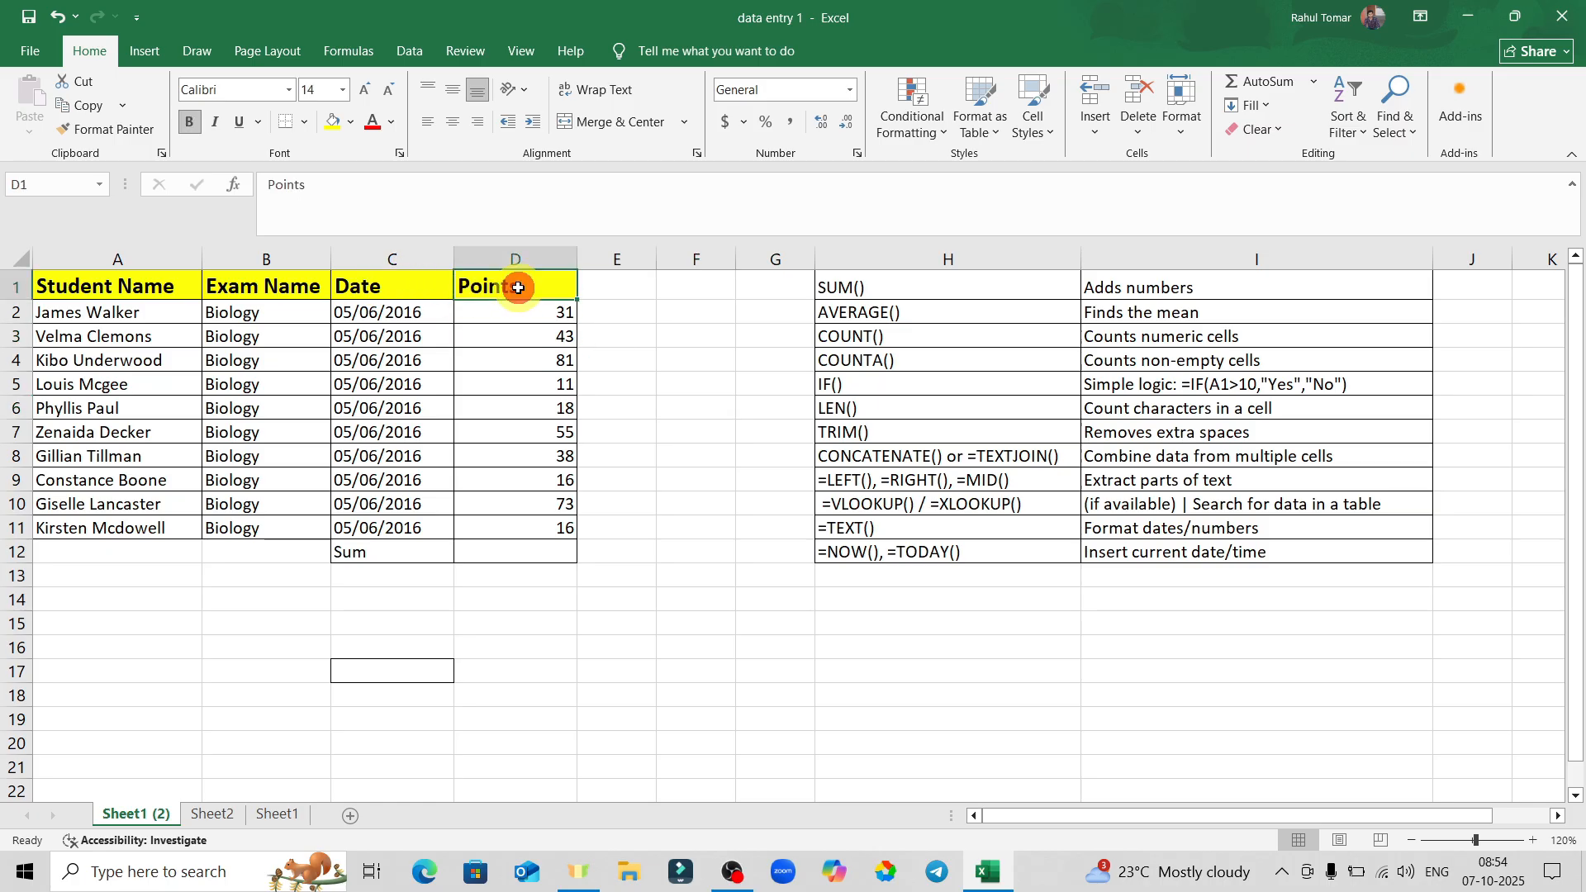
left_click(516, 336)
left_click(519, 288)
left_click(103, 134)
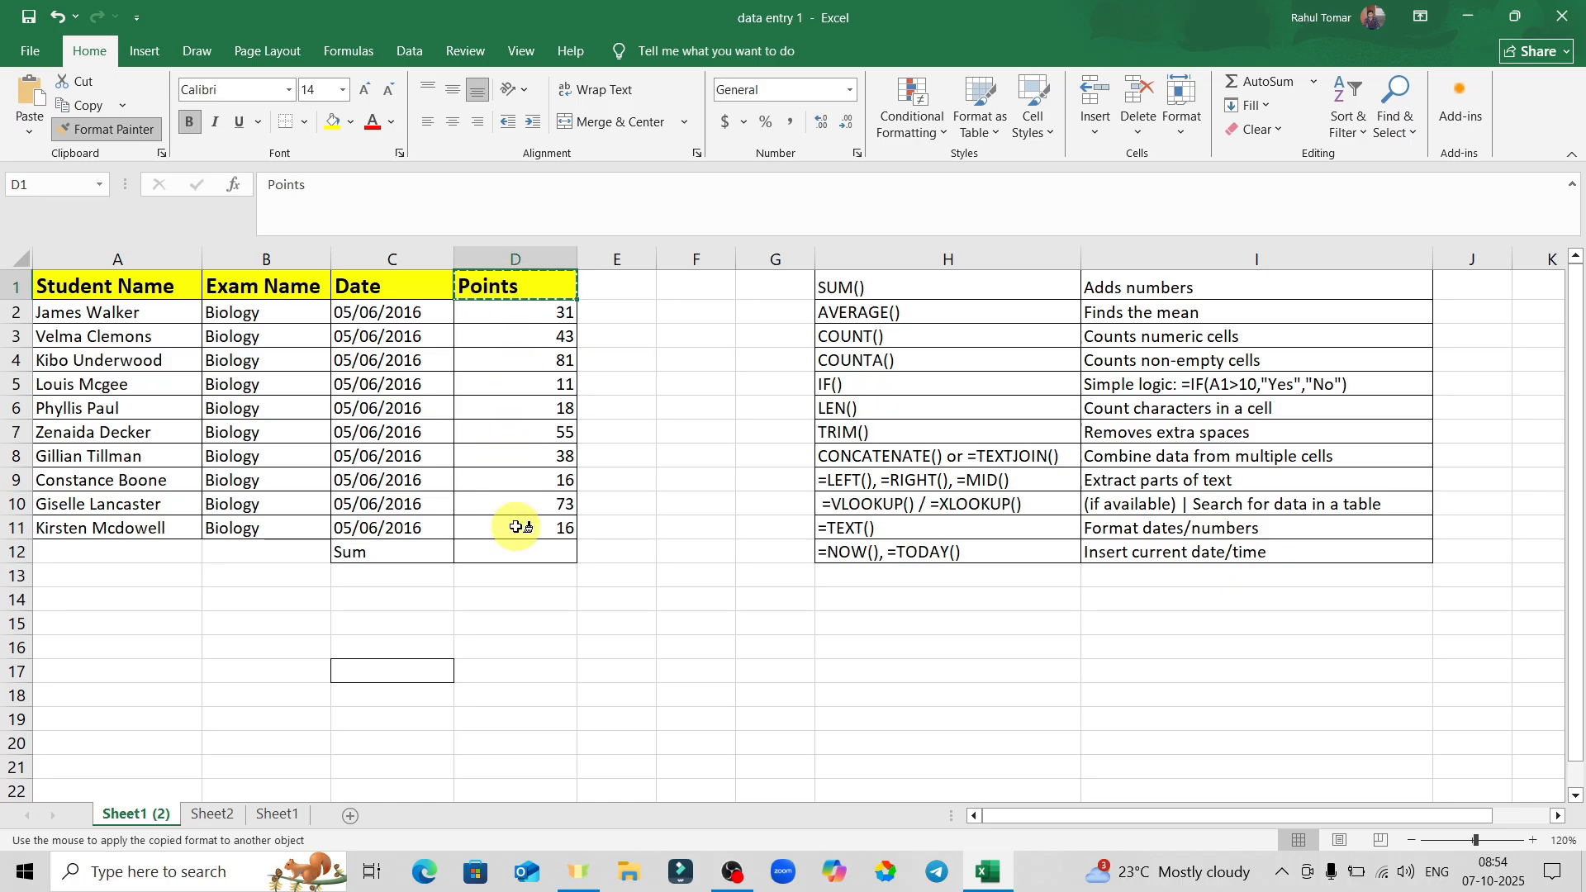
left_click(377, 554)
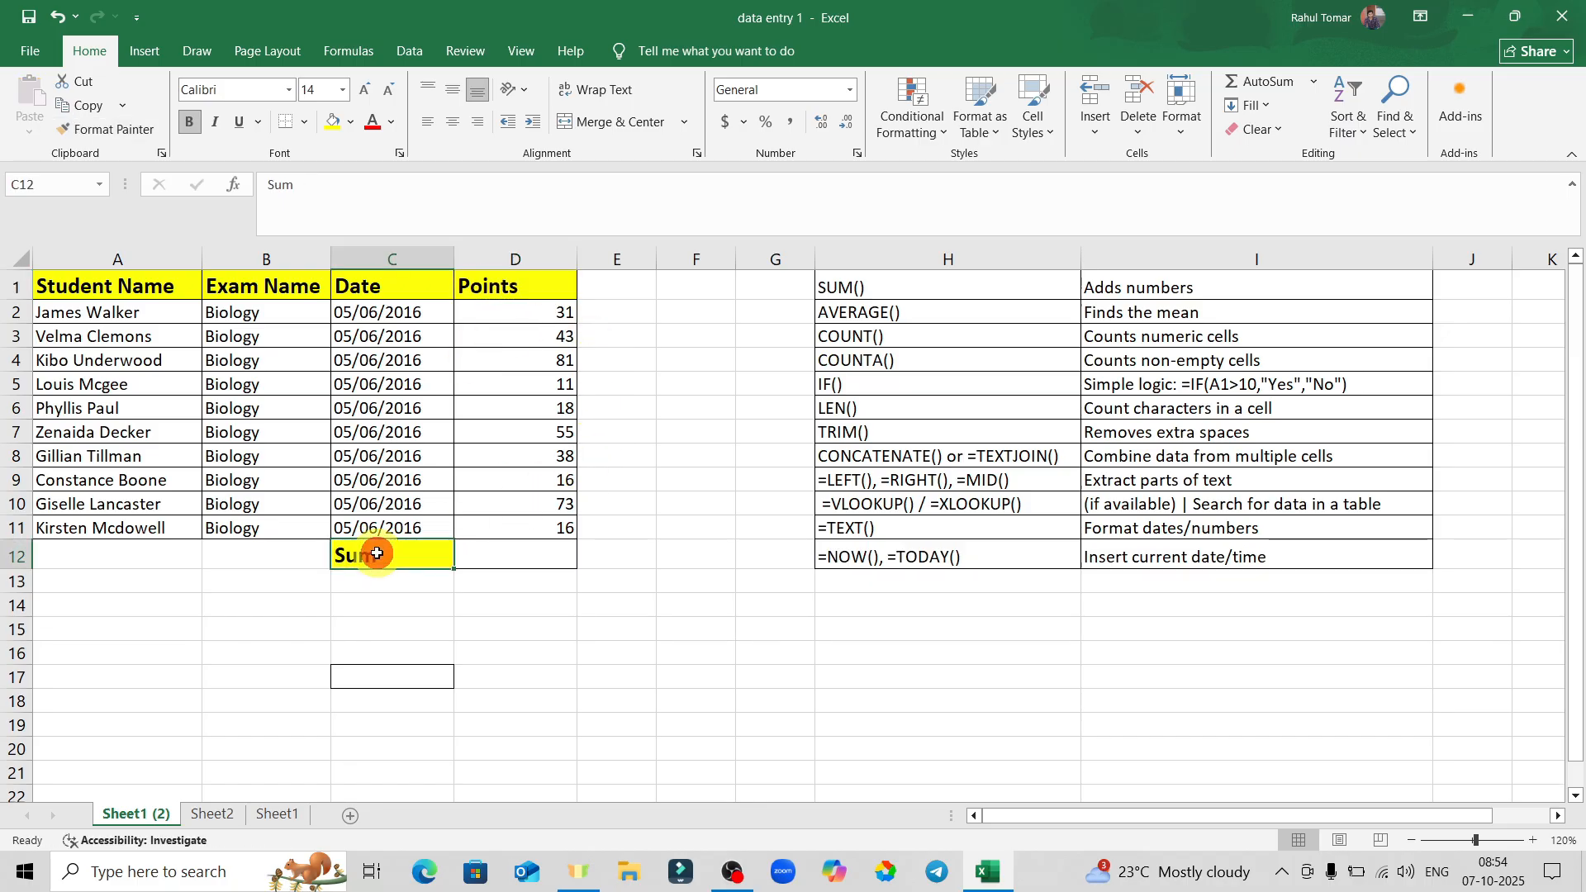
left_click(483, 621)
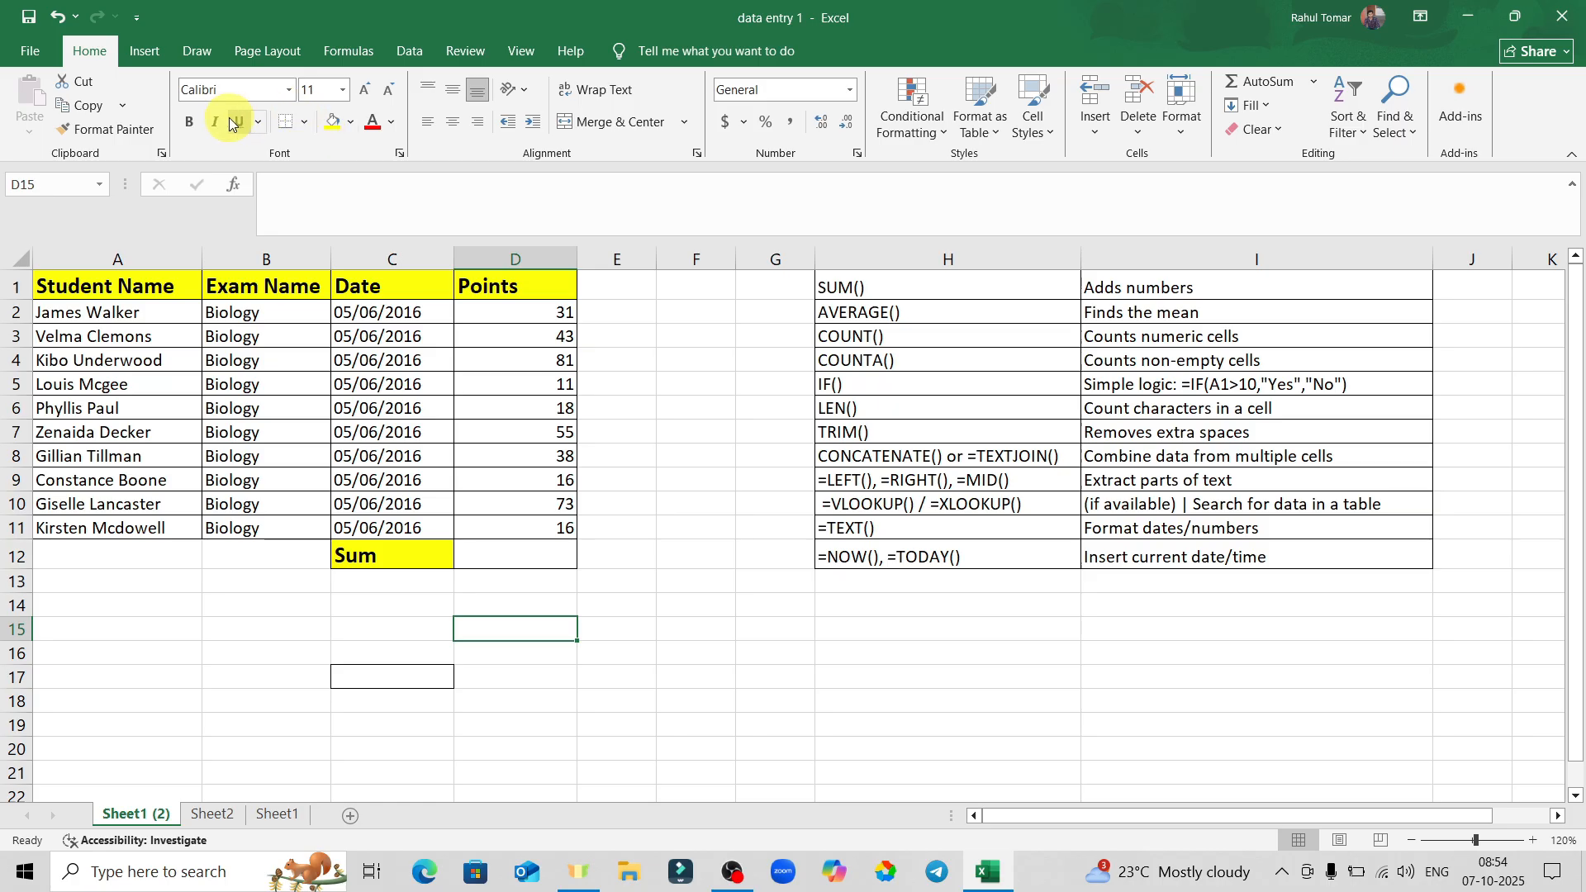
Make the value 55 in D7 italic and underlined, trying bold and removing it.
left_click(552, 431)
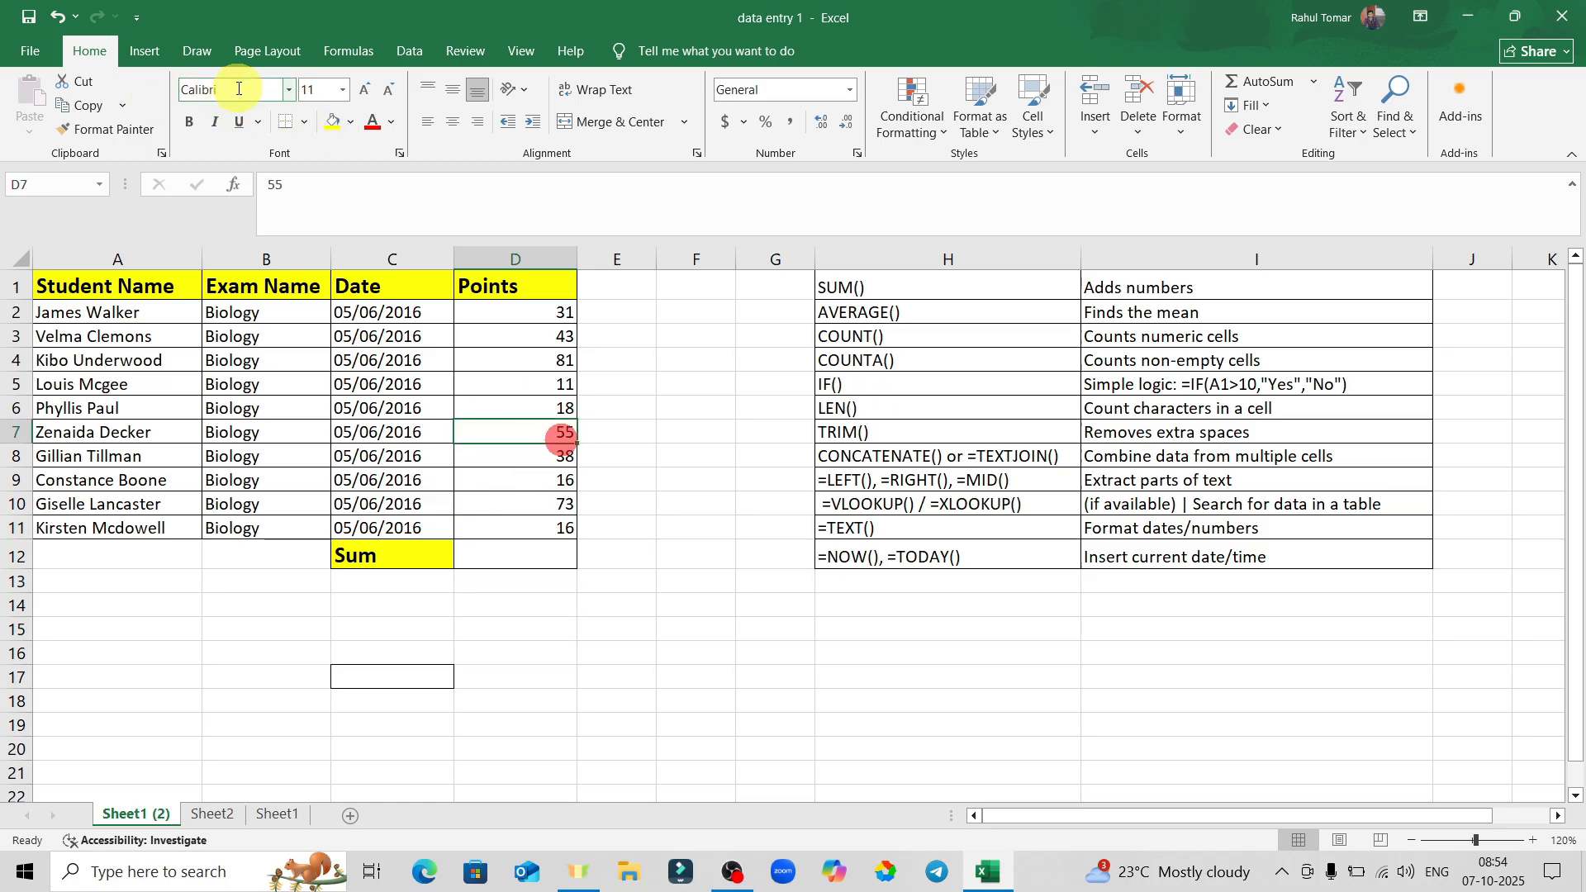
left_click(288, 91)
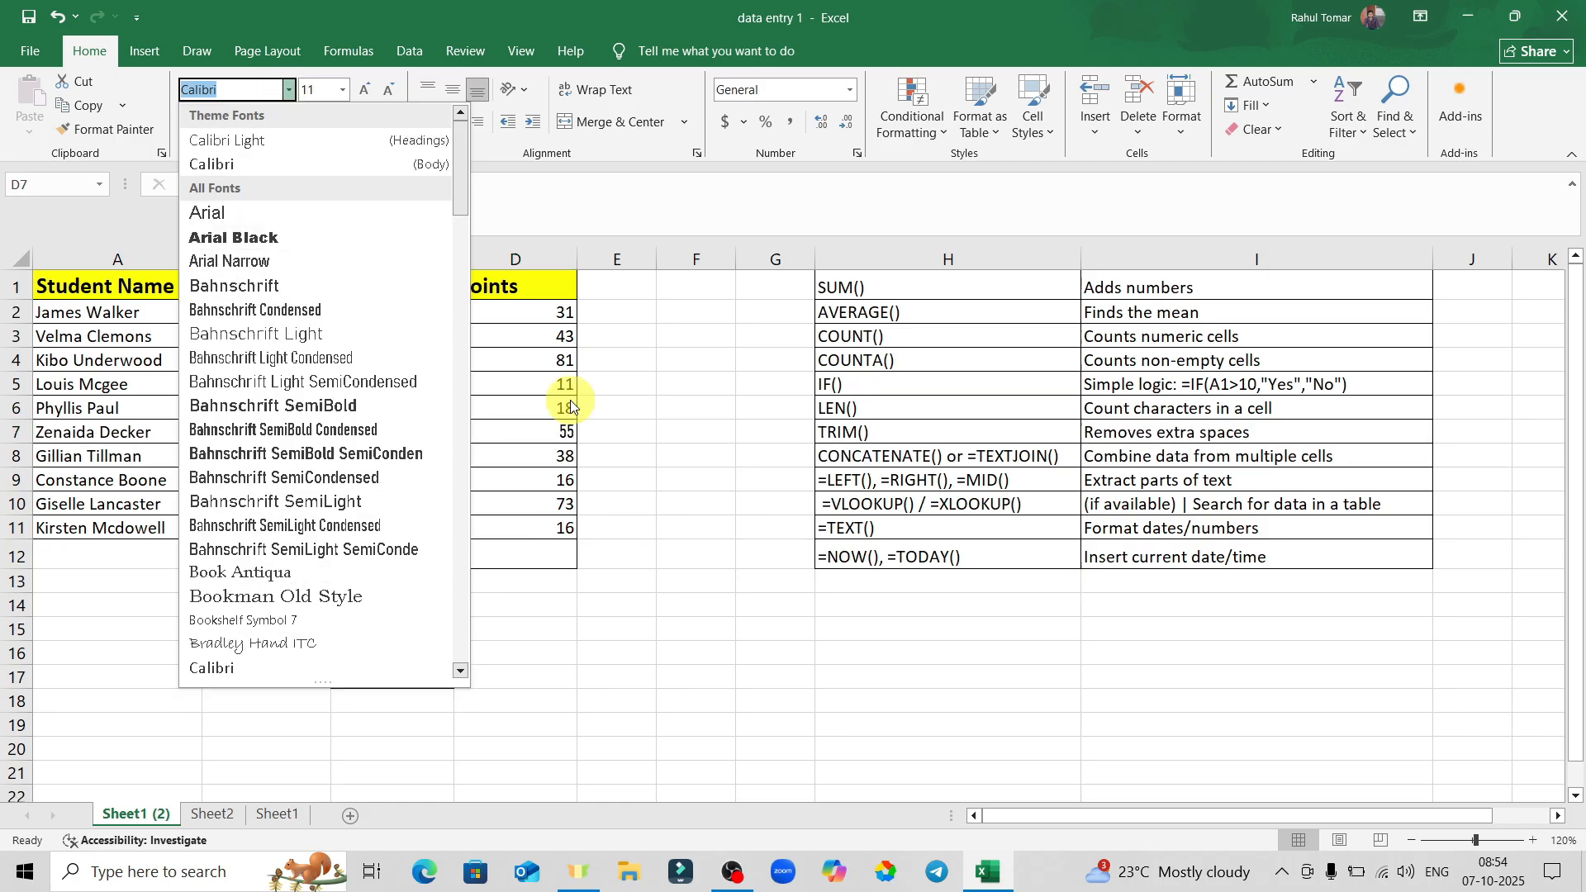
left_click(778, 370)
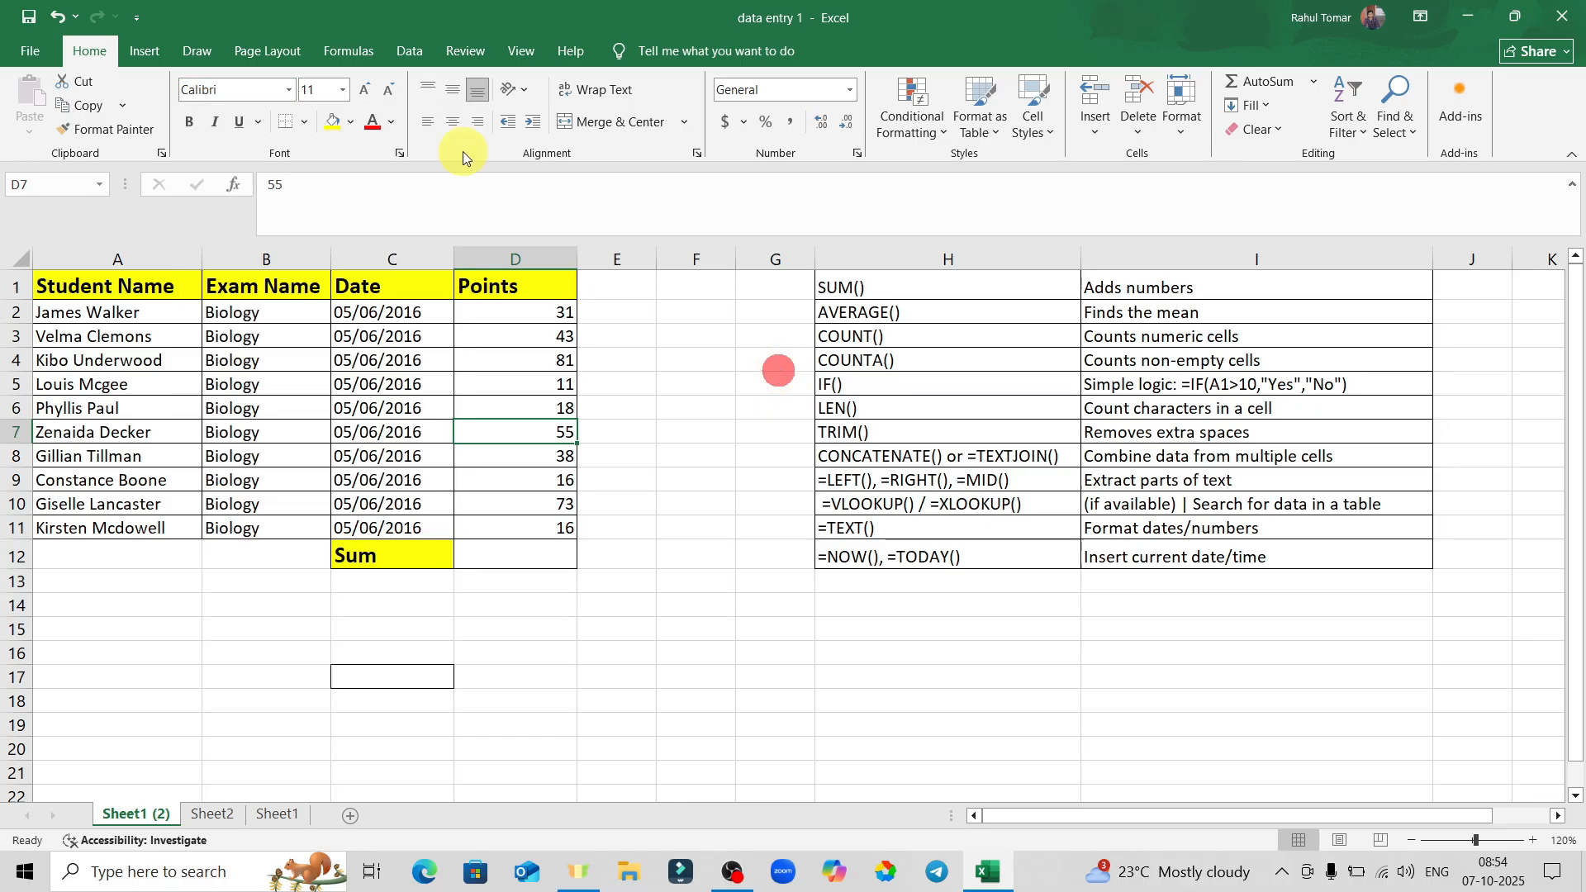
left_click(400, 432)
left_click(518, 430)
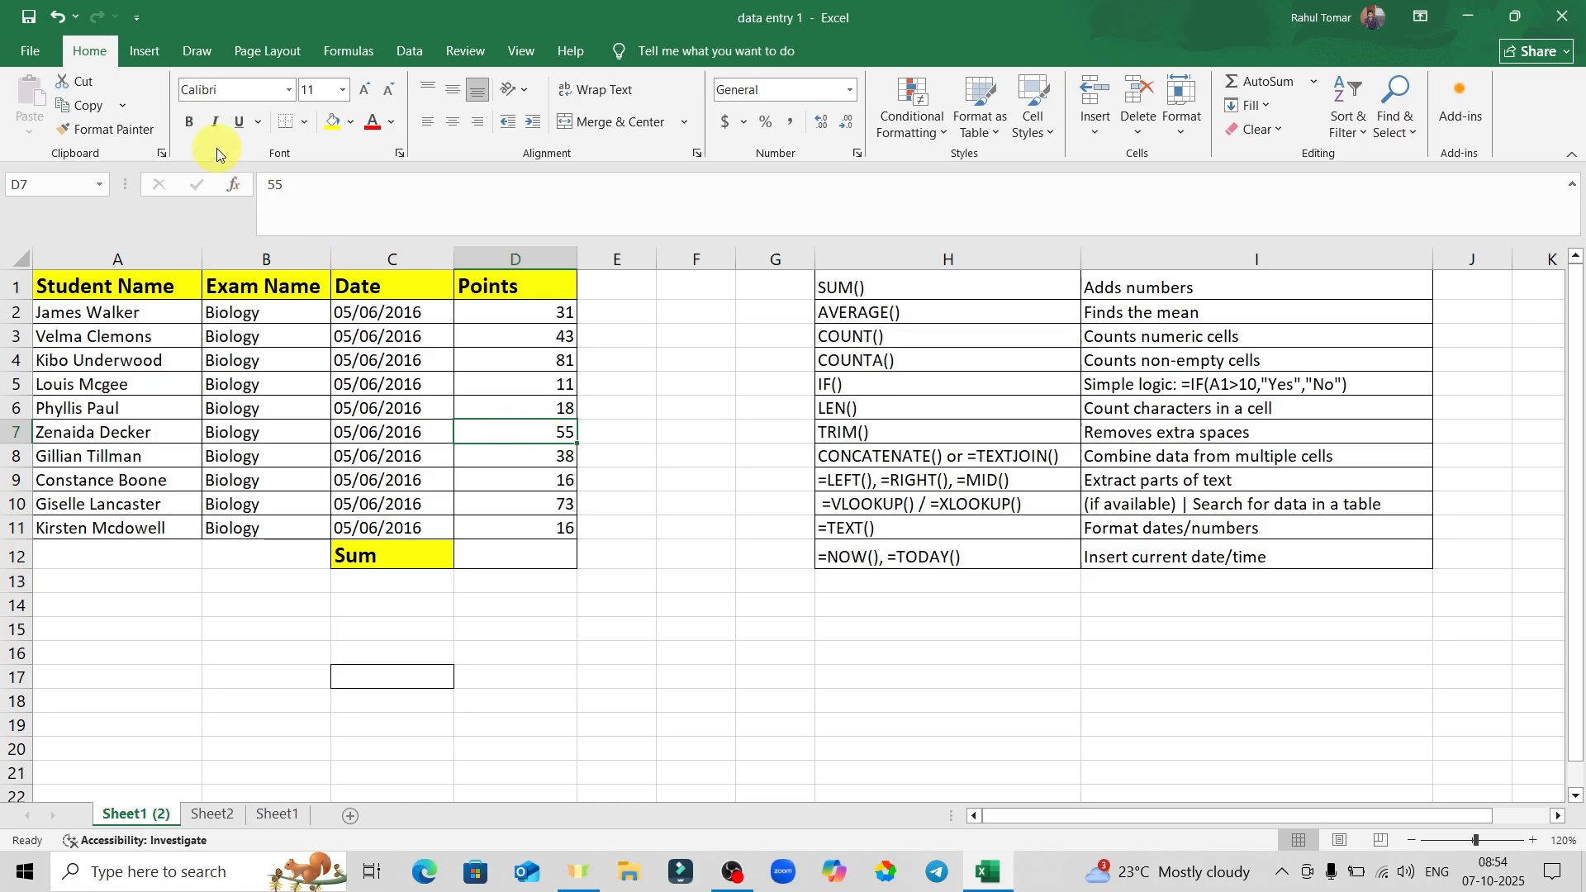
left_click(189, 130)
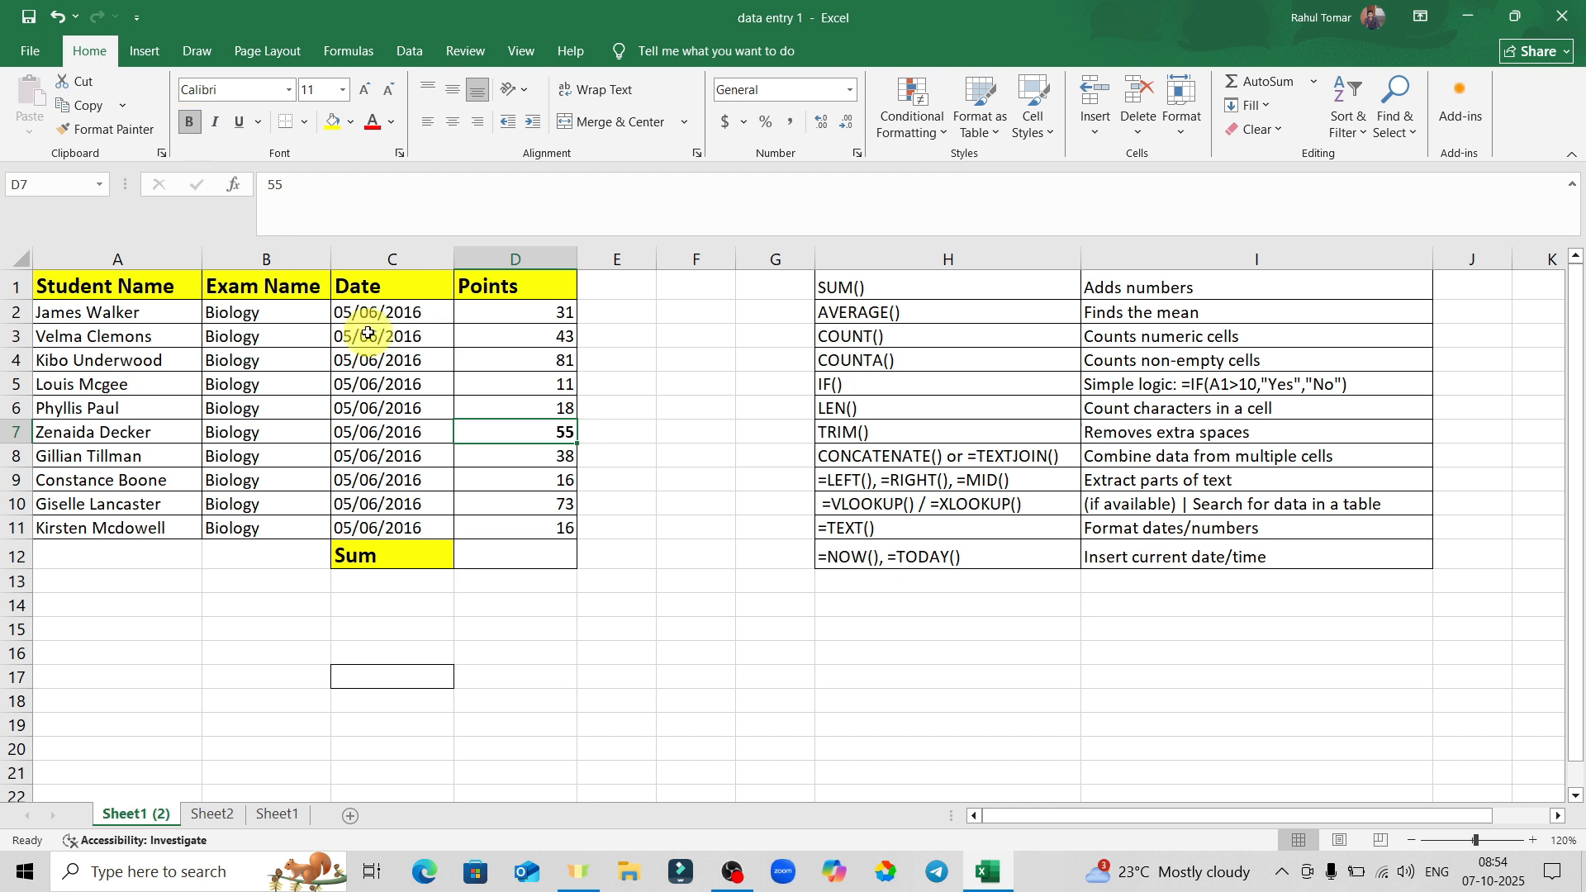
left_click(191, 121)
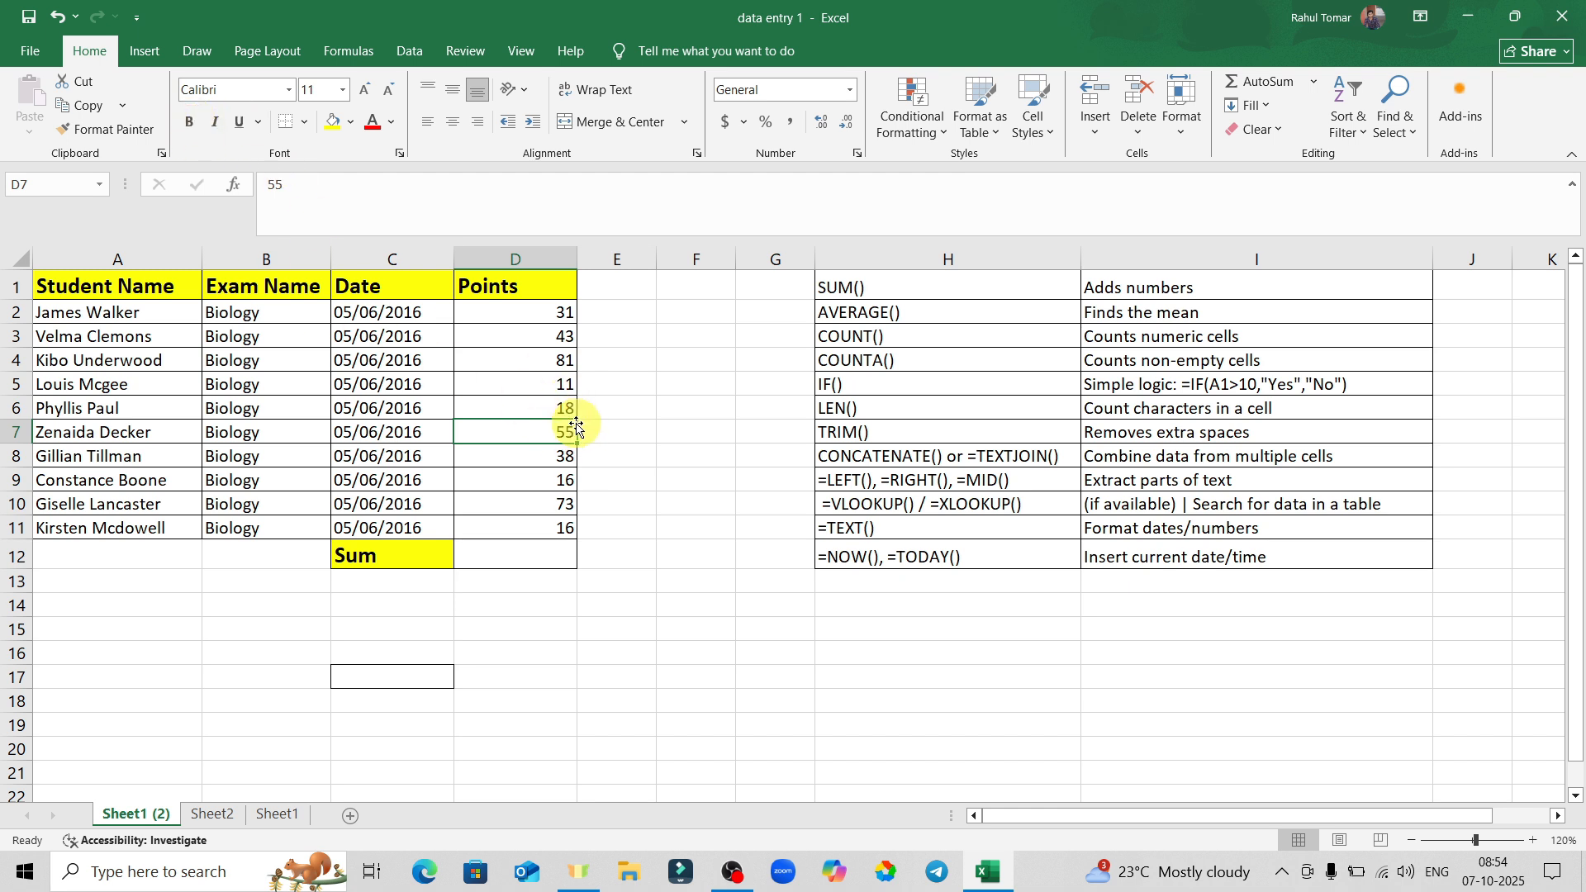
left_click(216, 124)
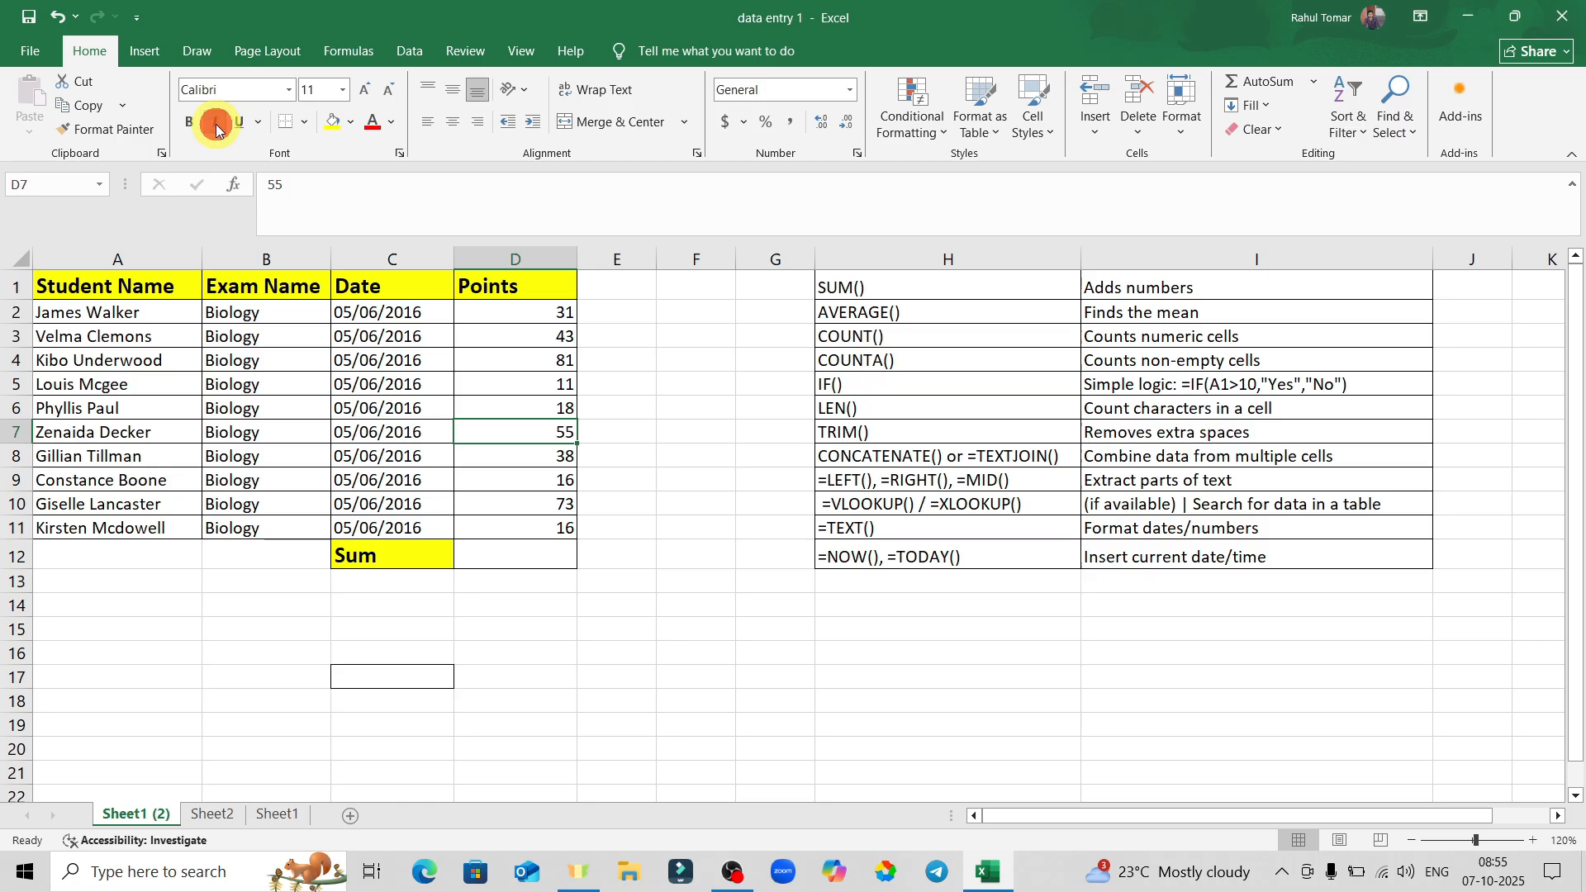
left_click(237, 124)
left_click(1534, 843)
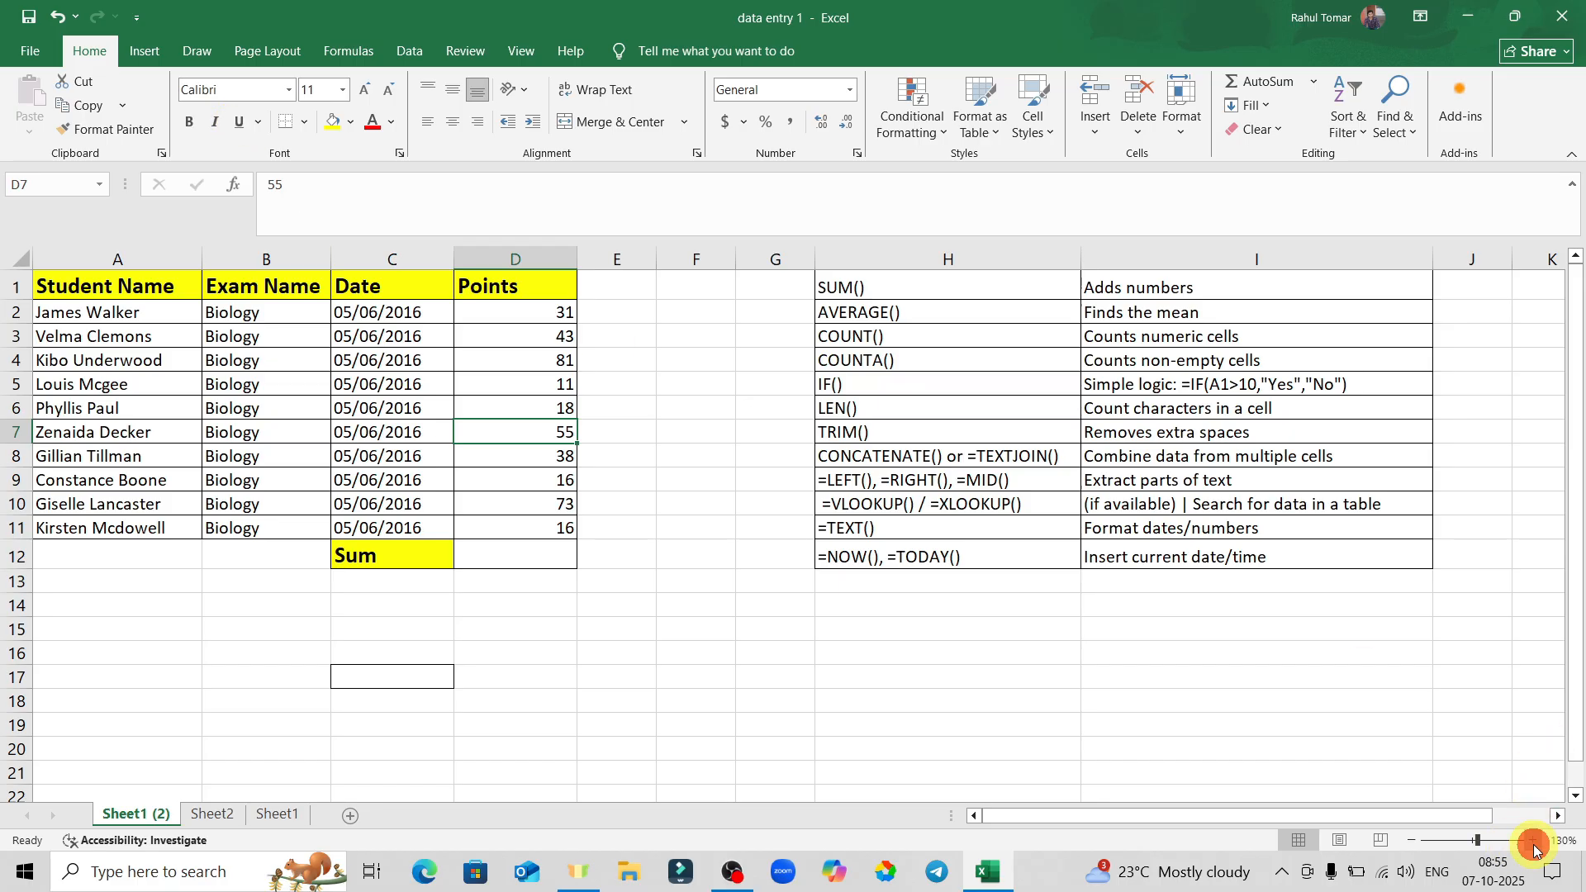
left_click(1534, 843)
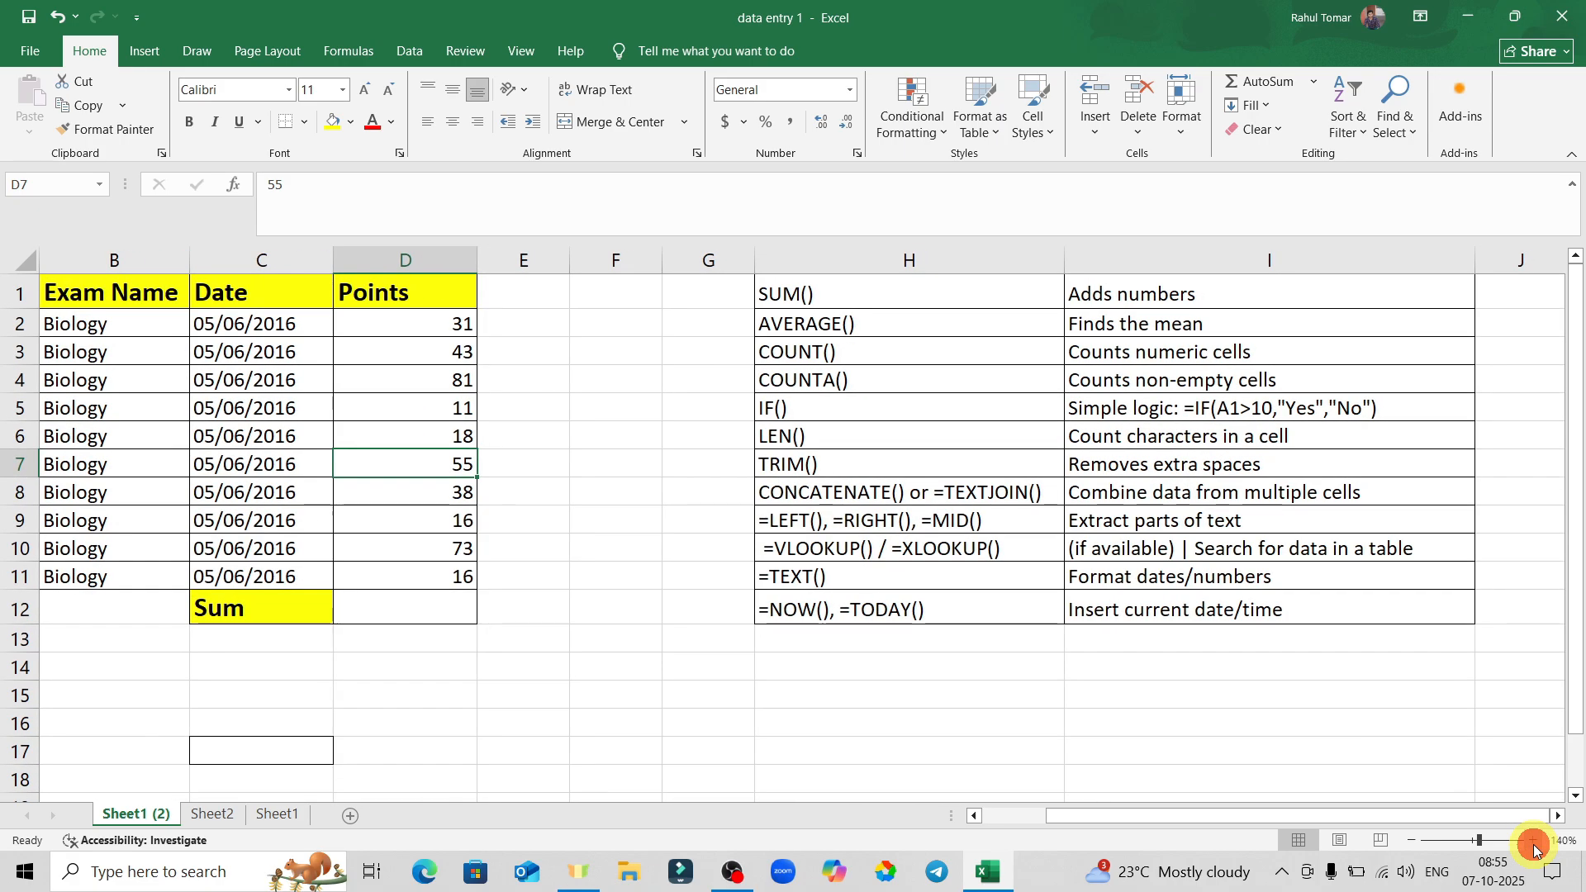
left_click_drag(1264, 814, 1140, 818)
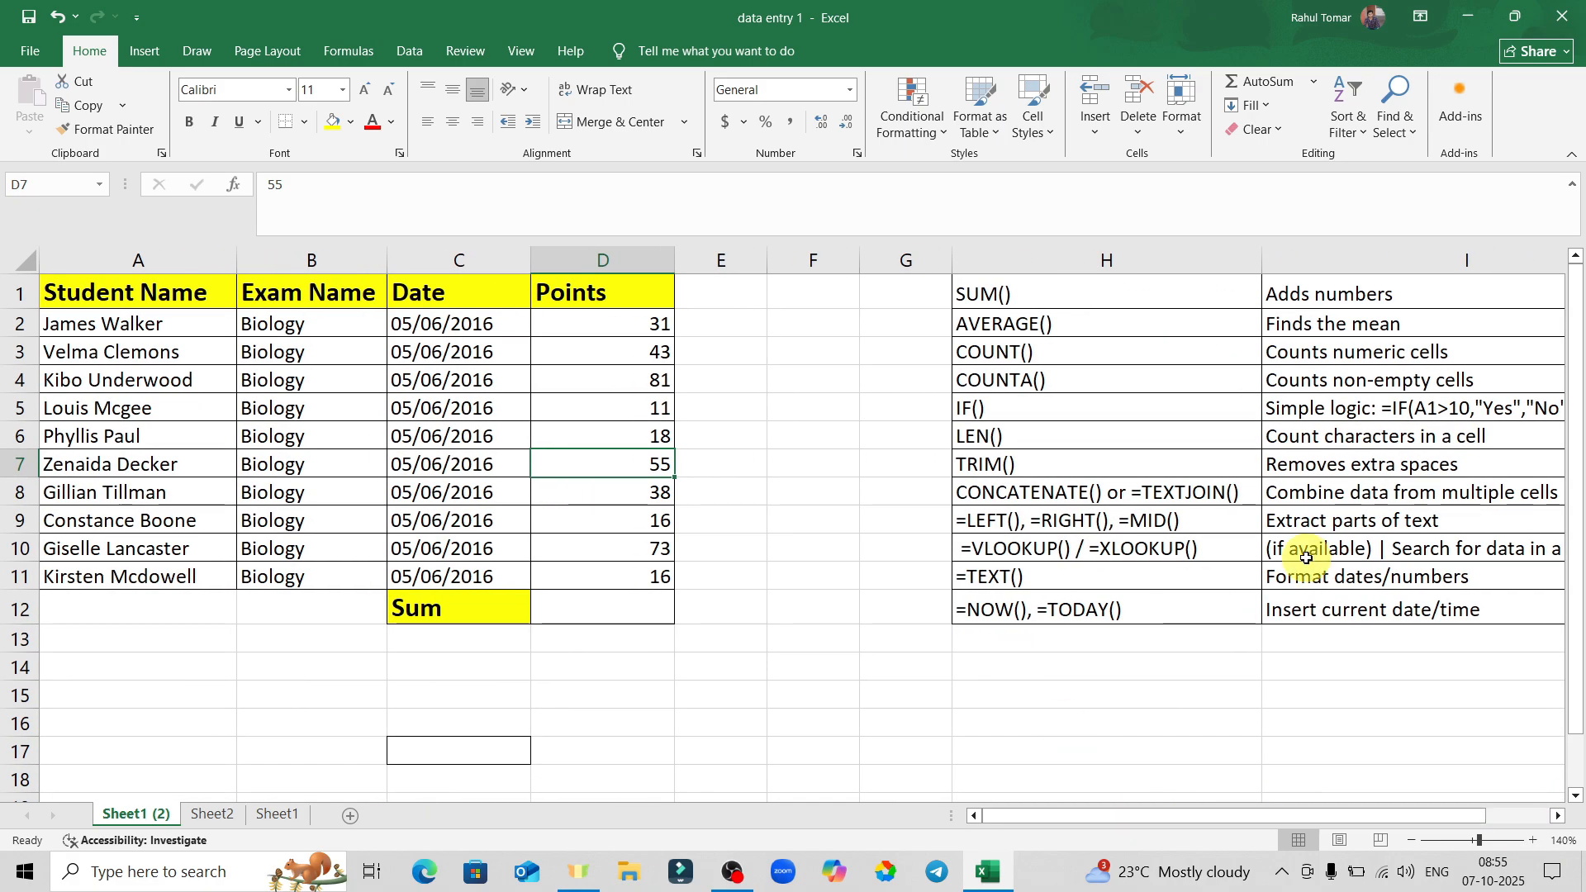
left_click_drag(1574, 665, 1580, 621)
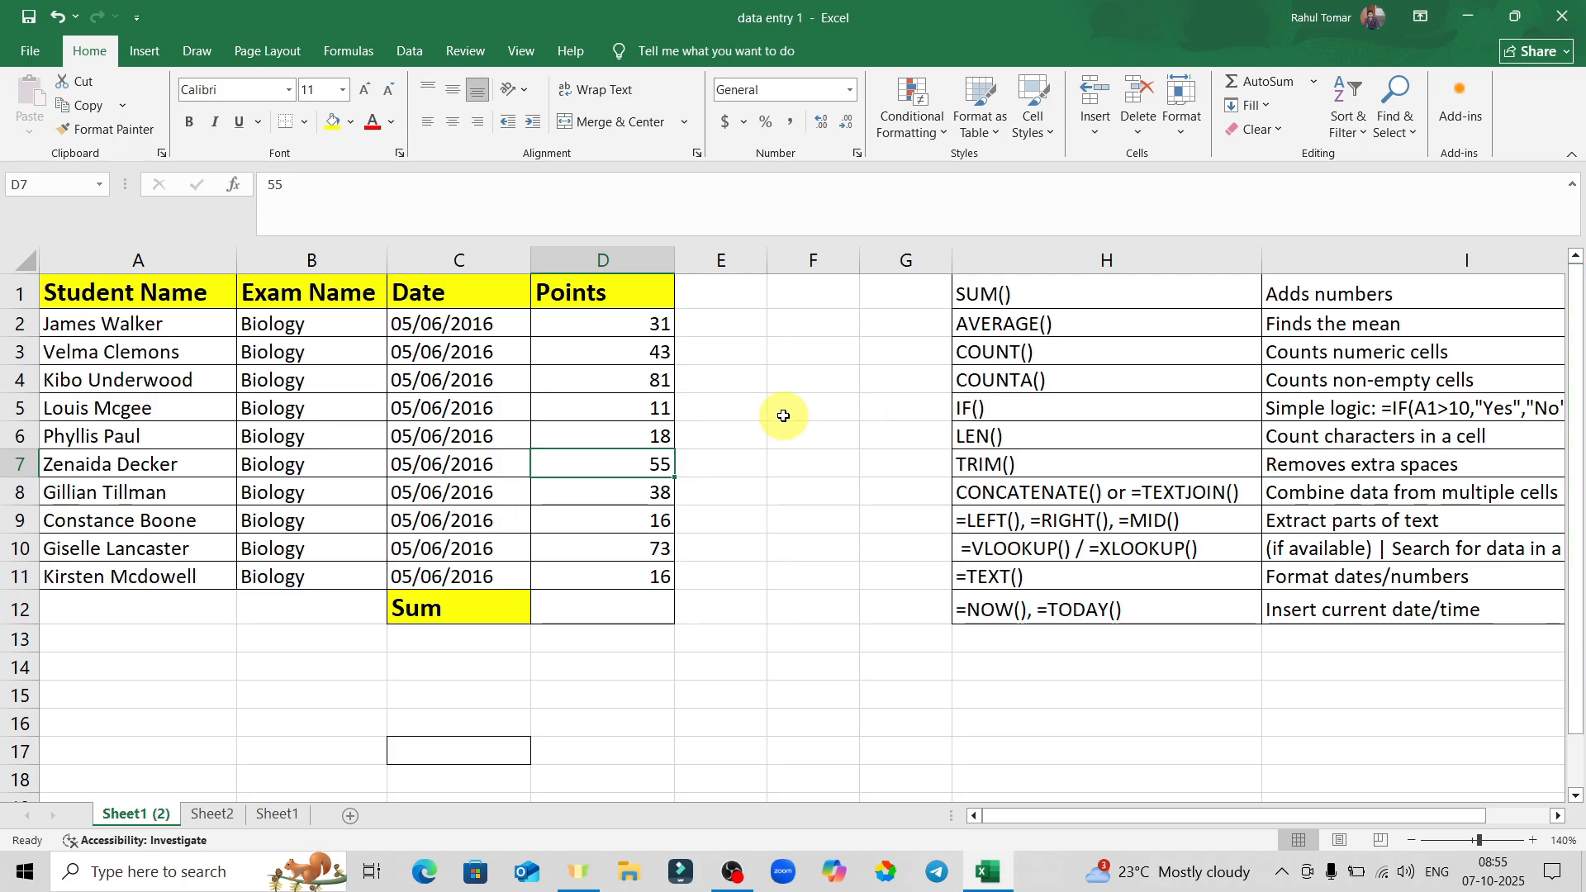
left_click(195, 122)
left_click(217, 124)
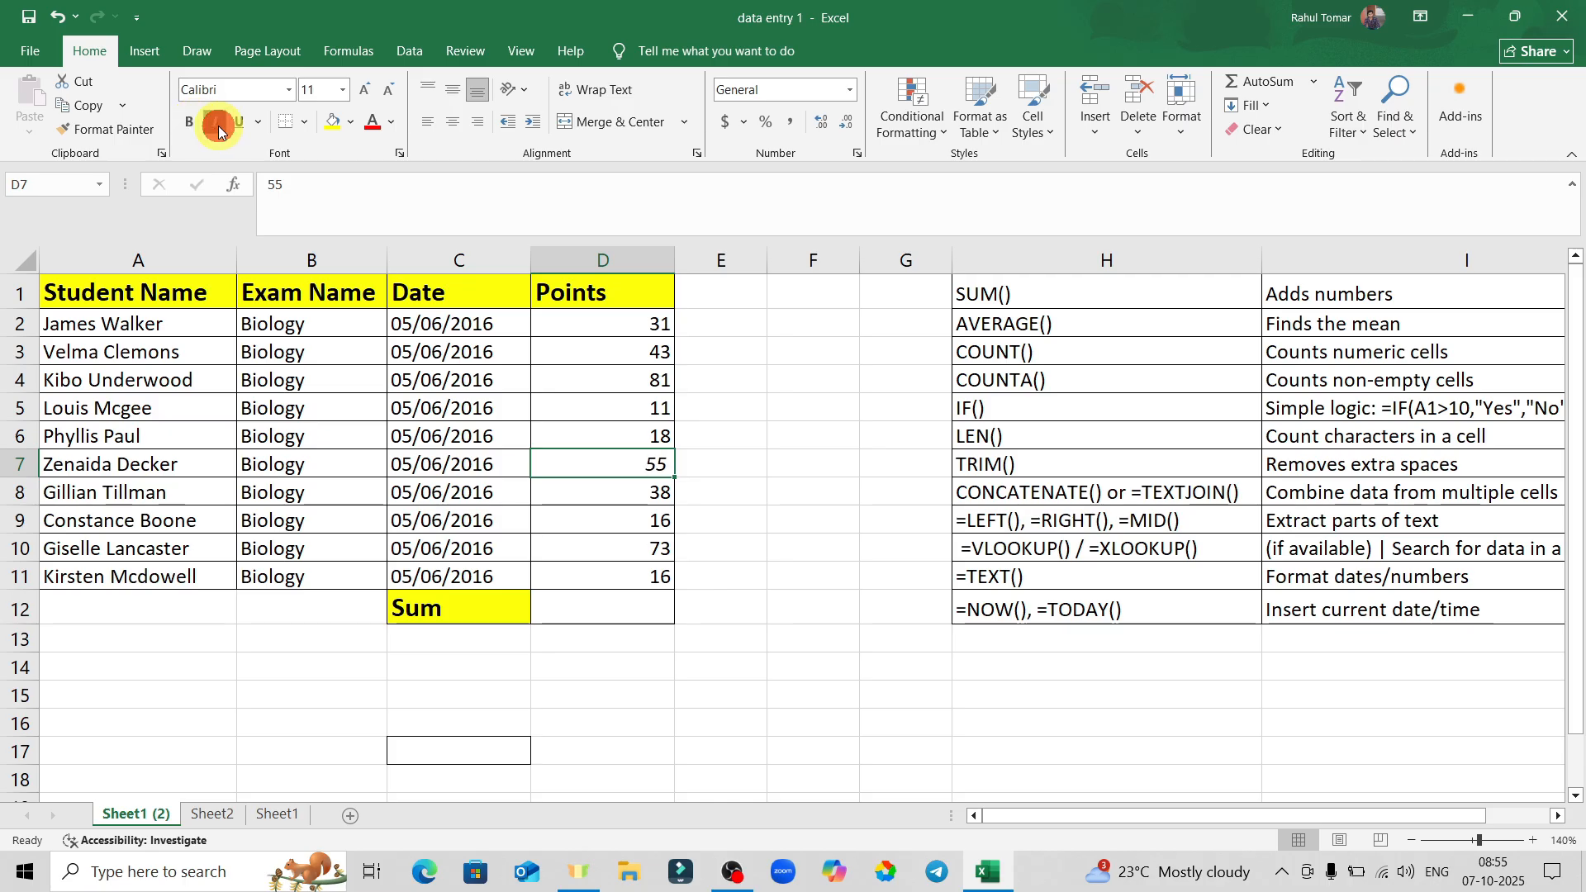
left_click(241, 123)
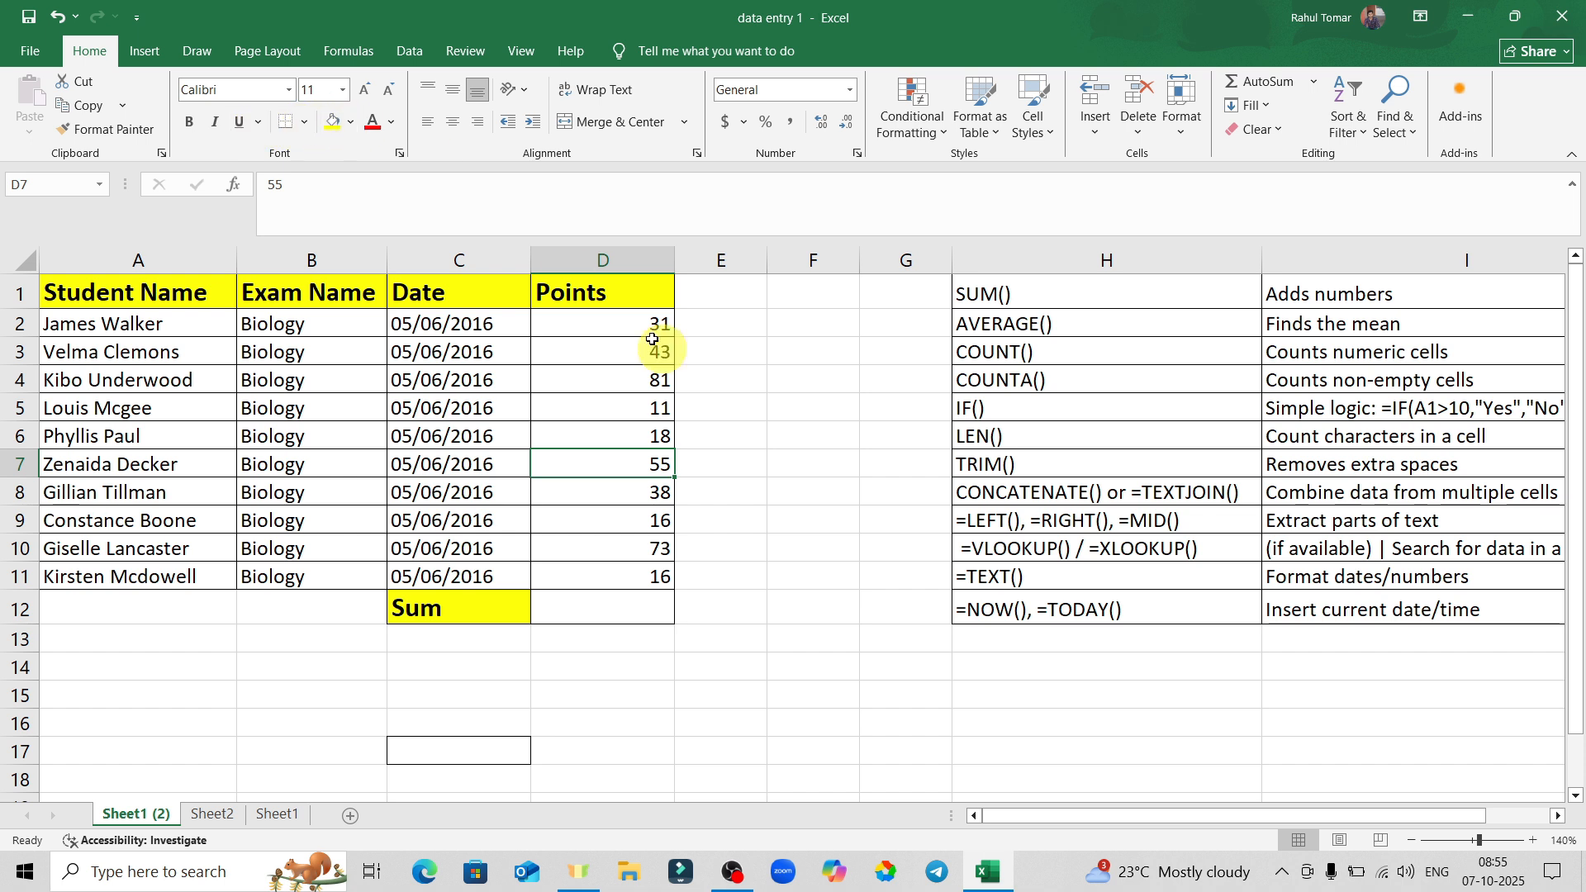
left_click(826, 455)
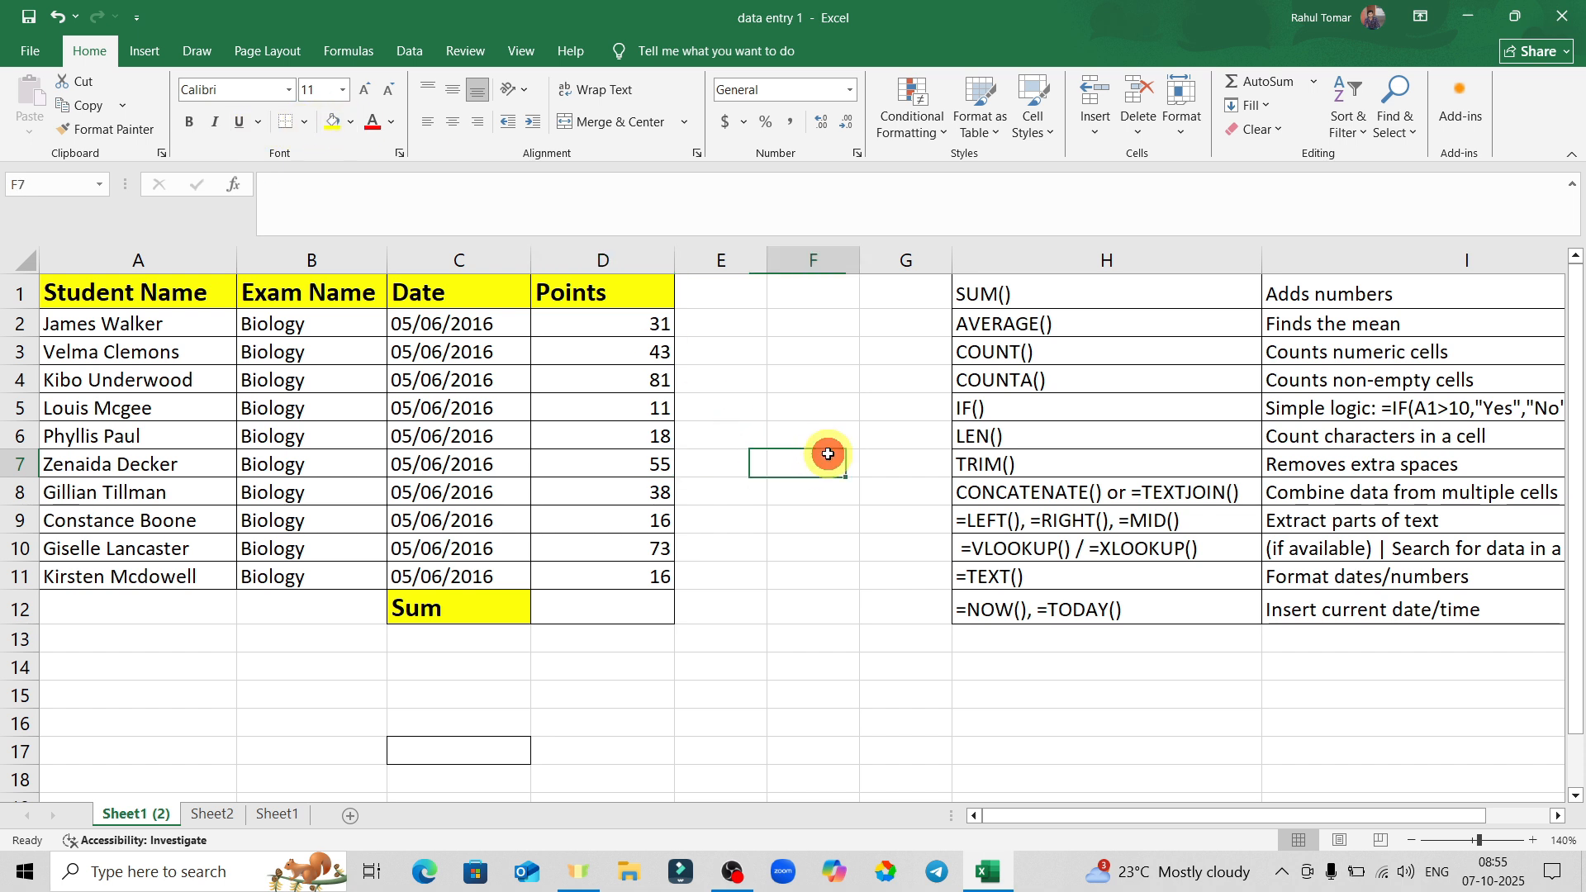
Enter a student's first name in F13 and their surname in F14.
left_click(308, 124)
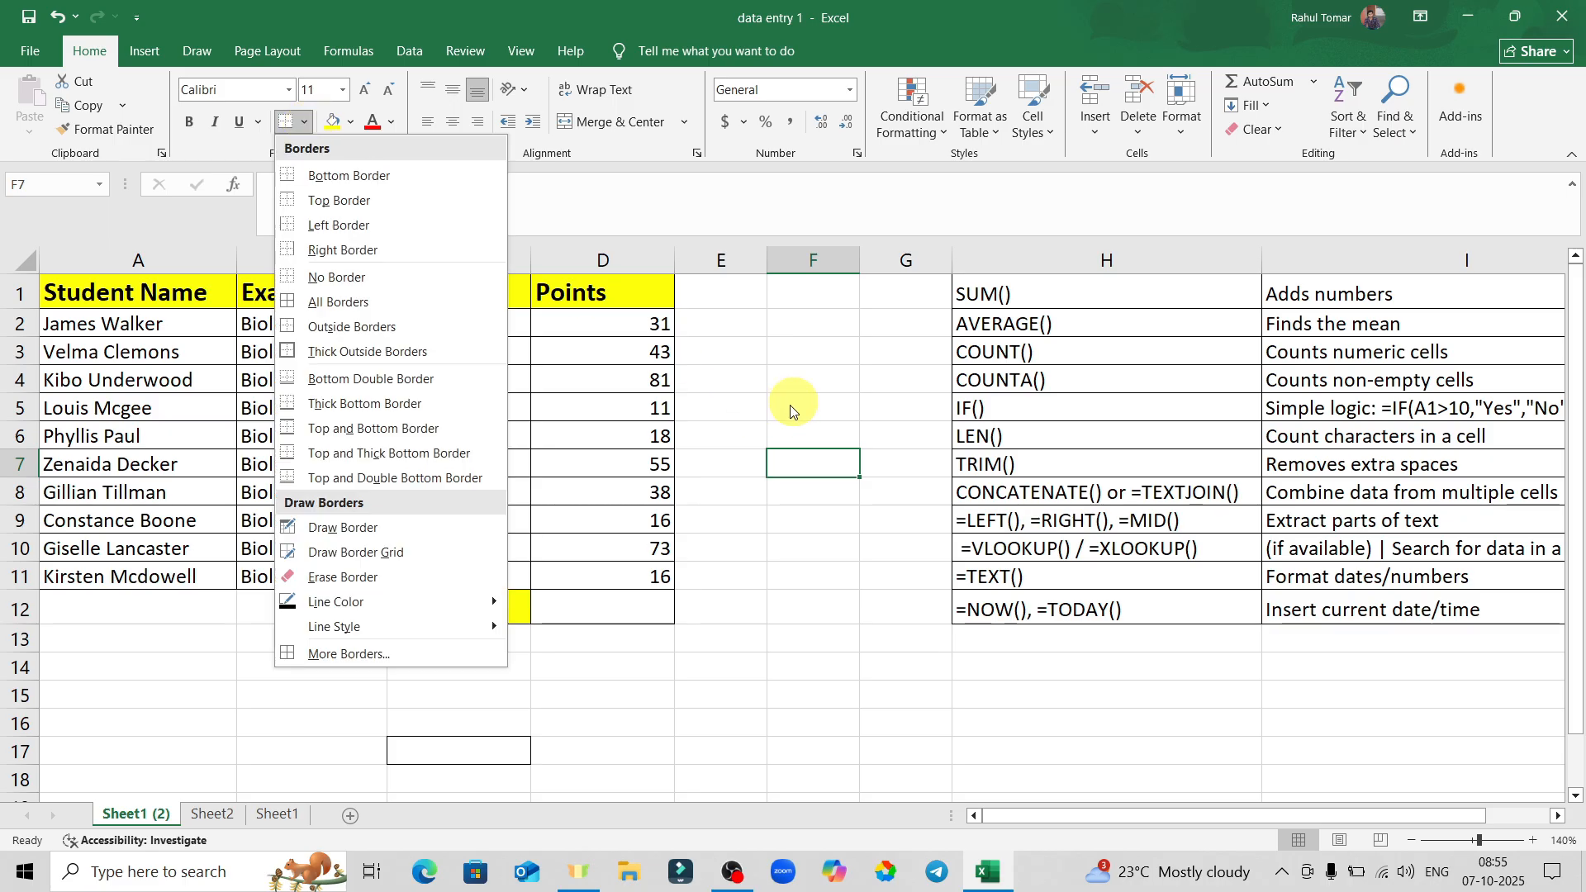
left_click(815, 388)
left_click(826, 648)
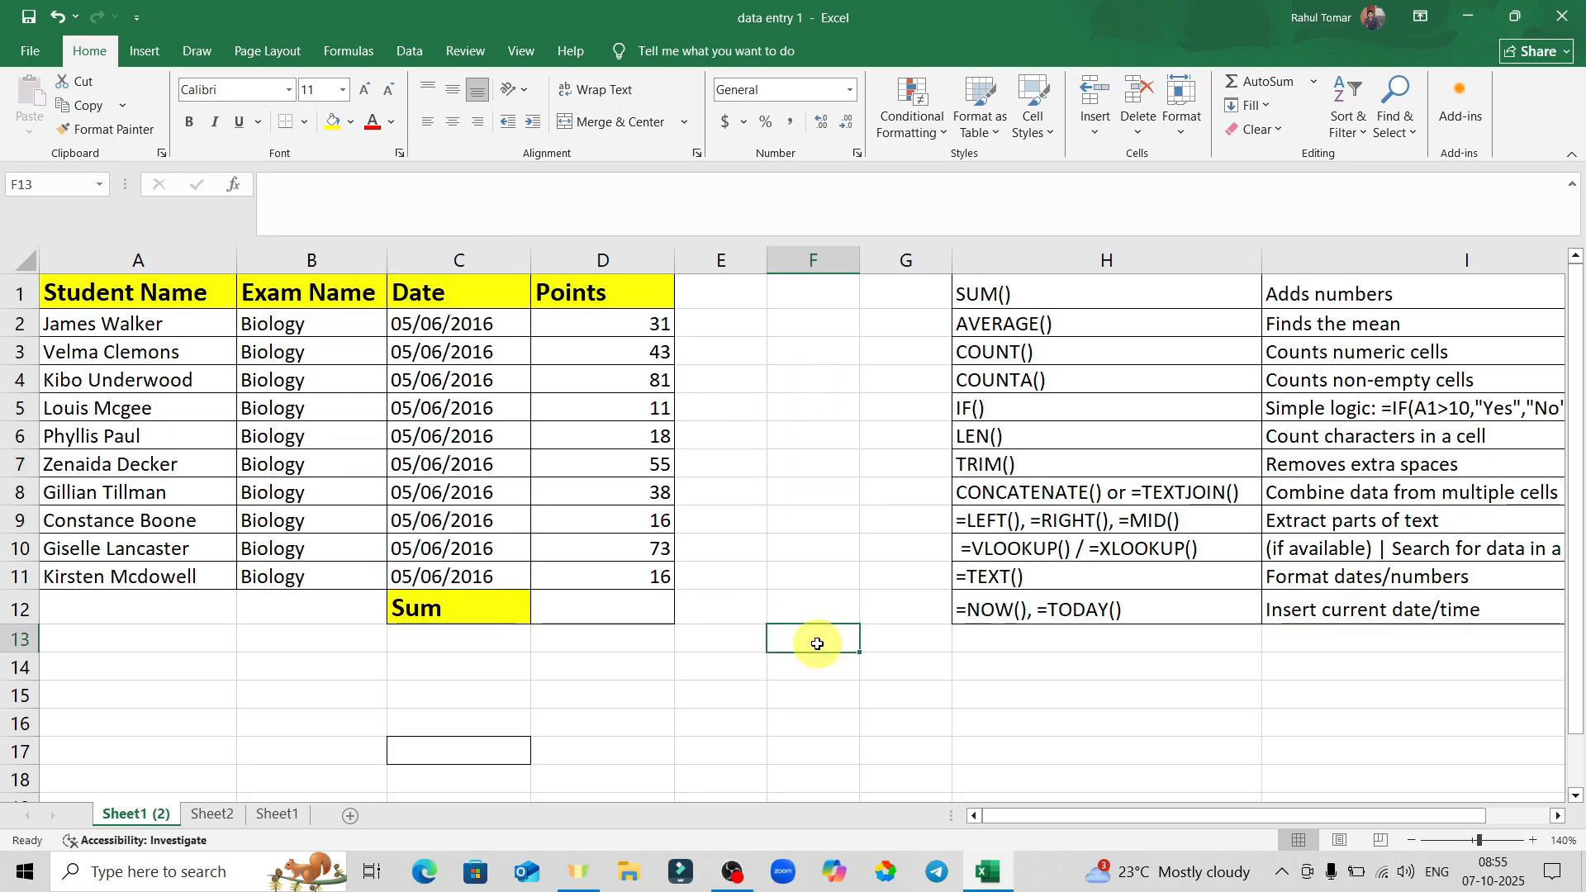
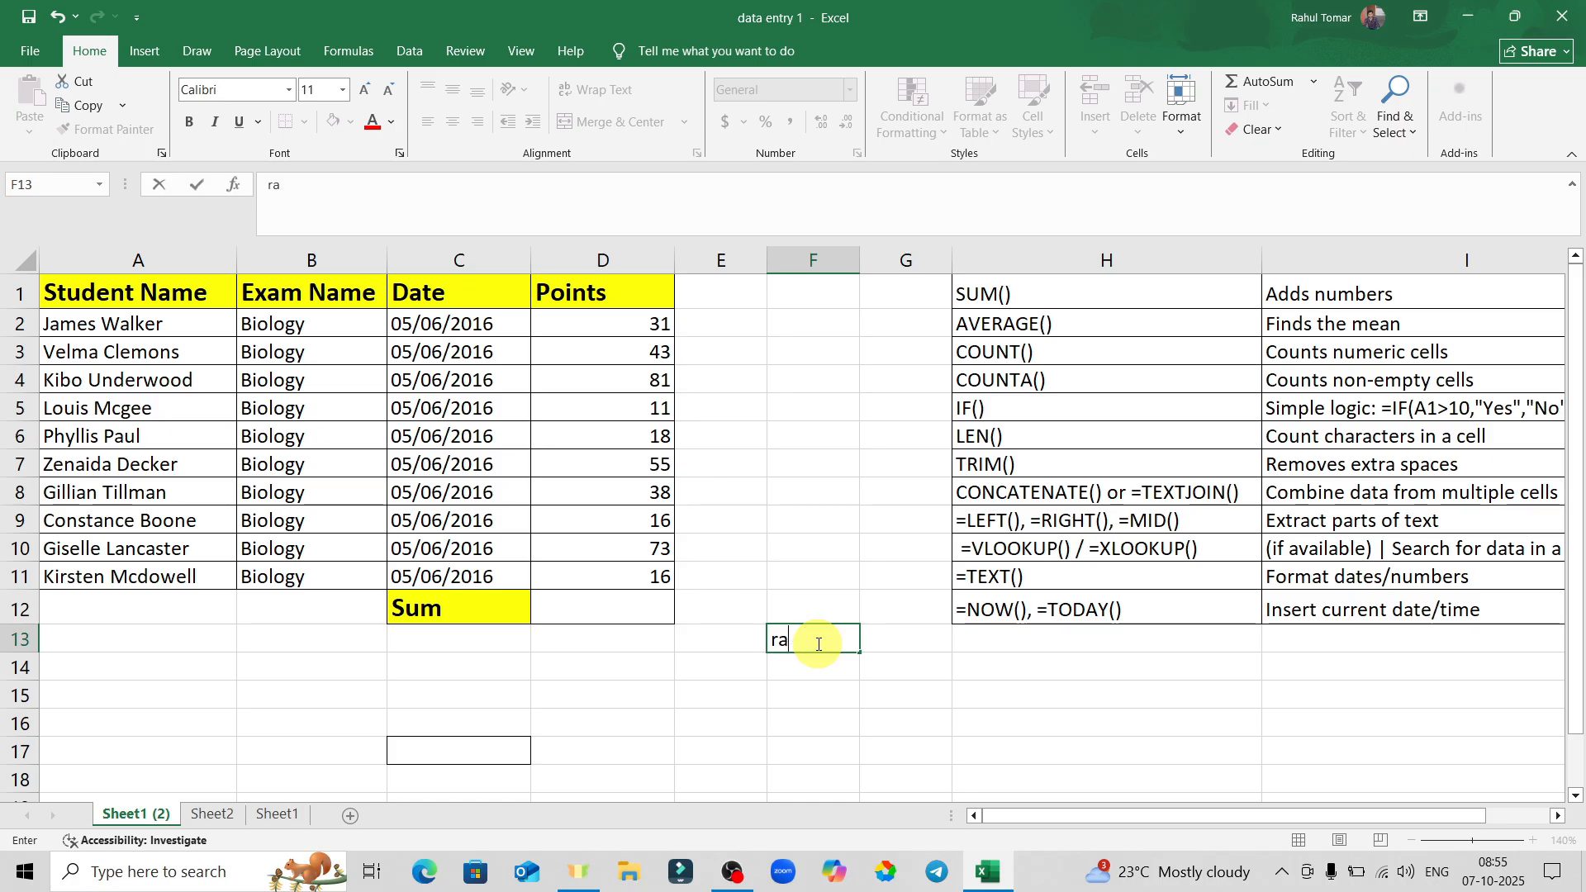
key("Return")
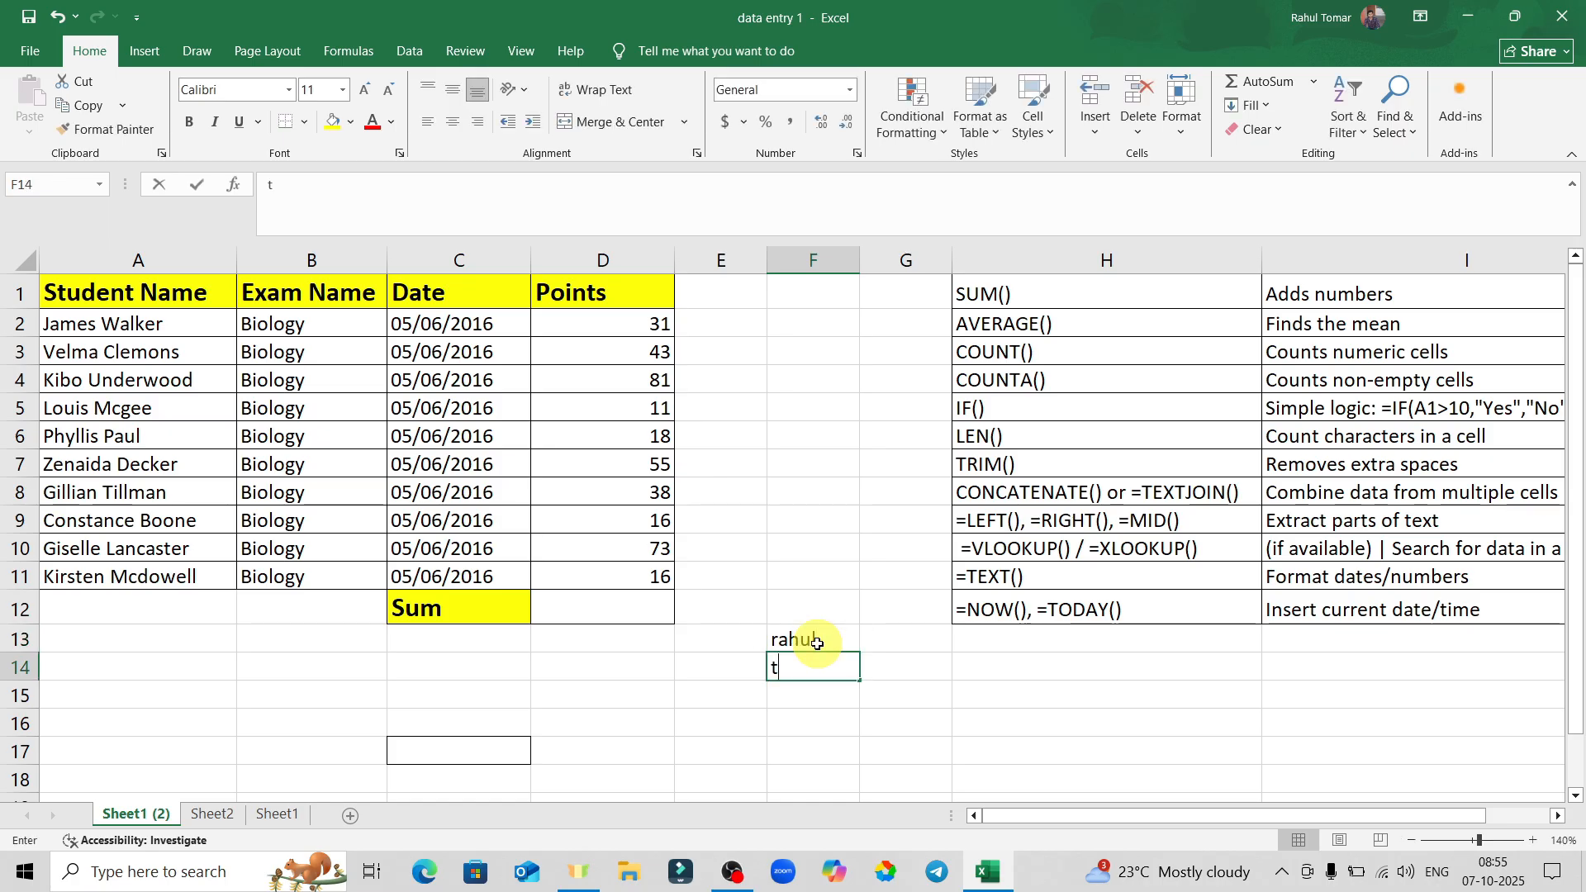
key("Return")
Select the two name cells F13:F14 after clicking around them.
left_click(1091, 692)
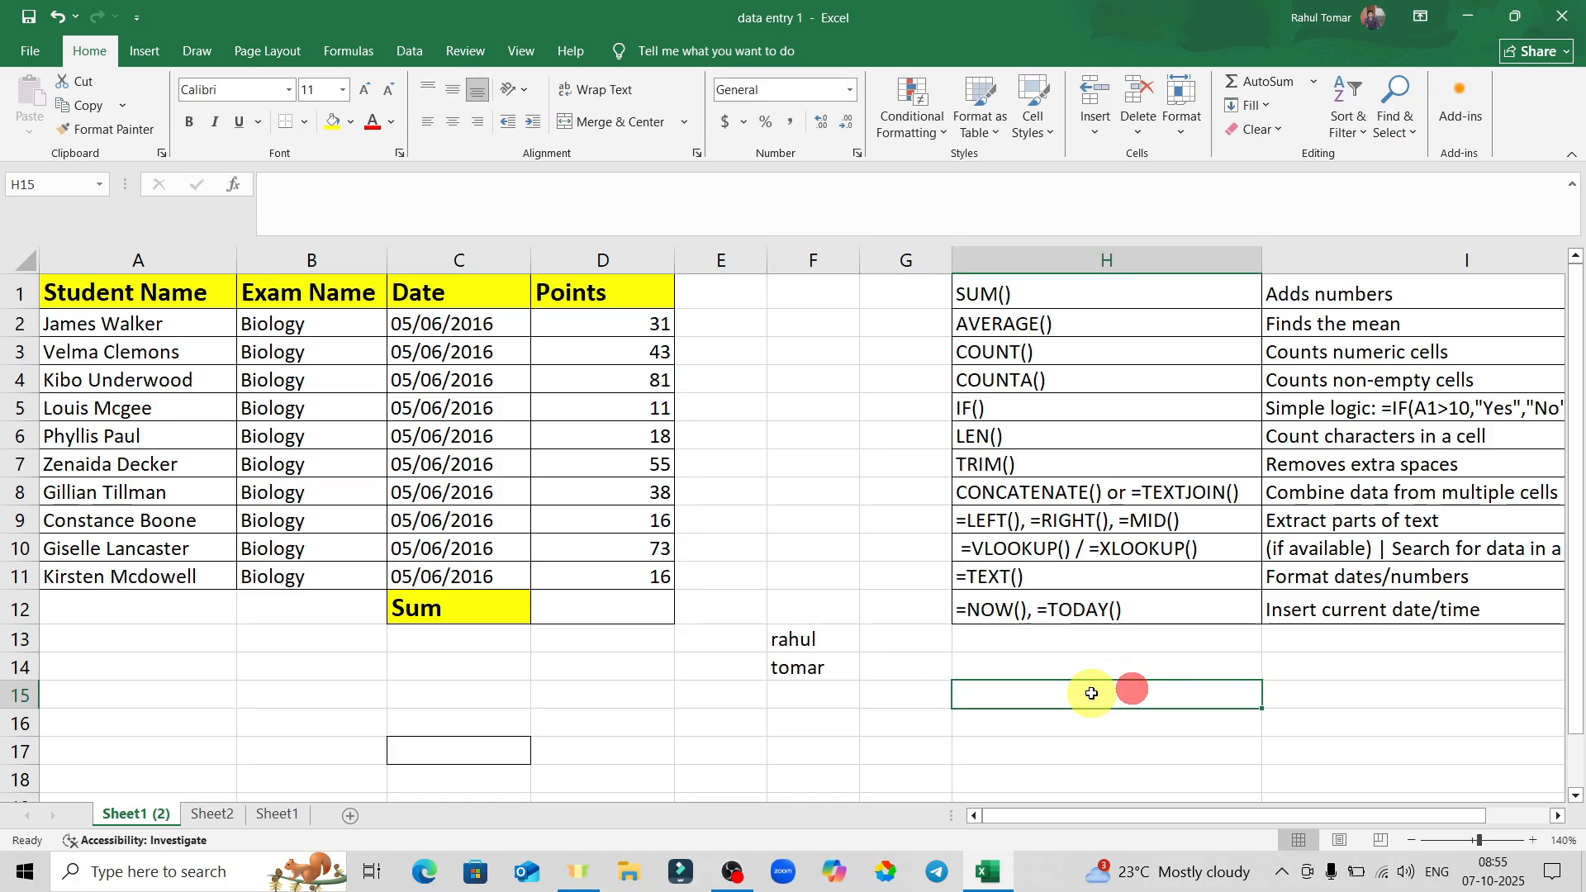
left_click(793, 640)
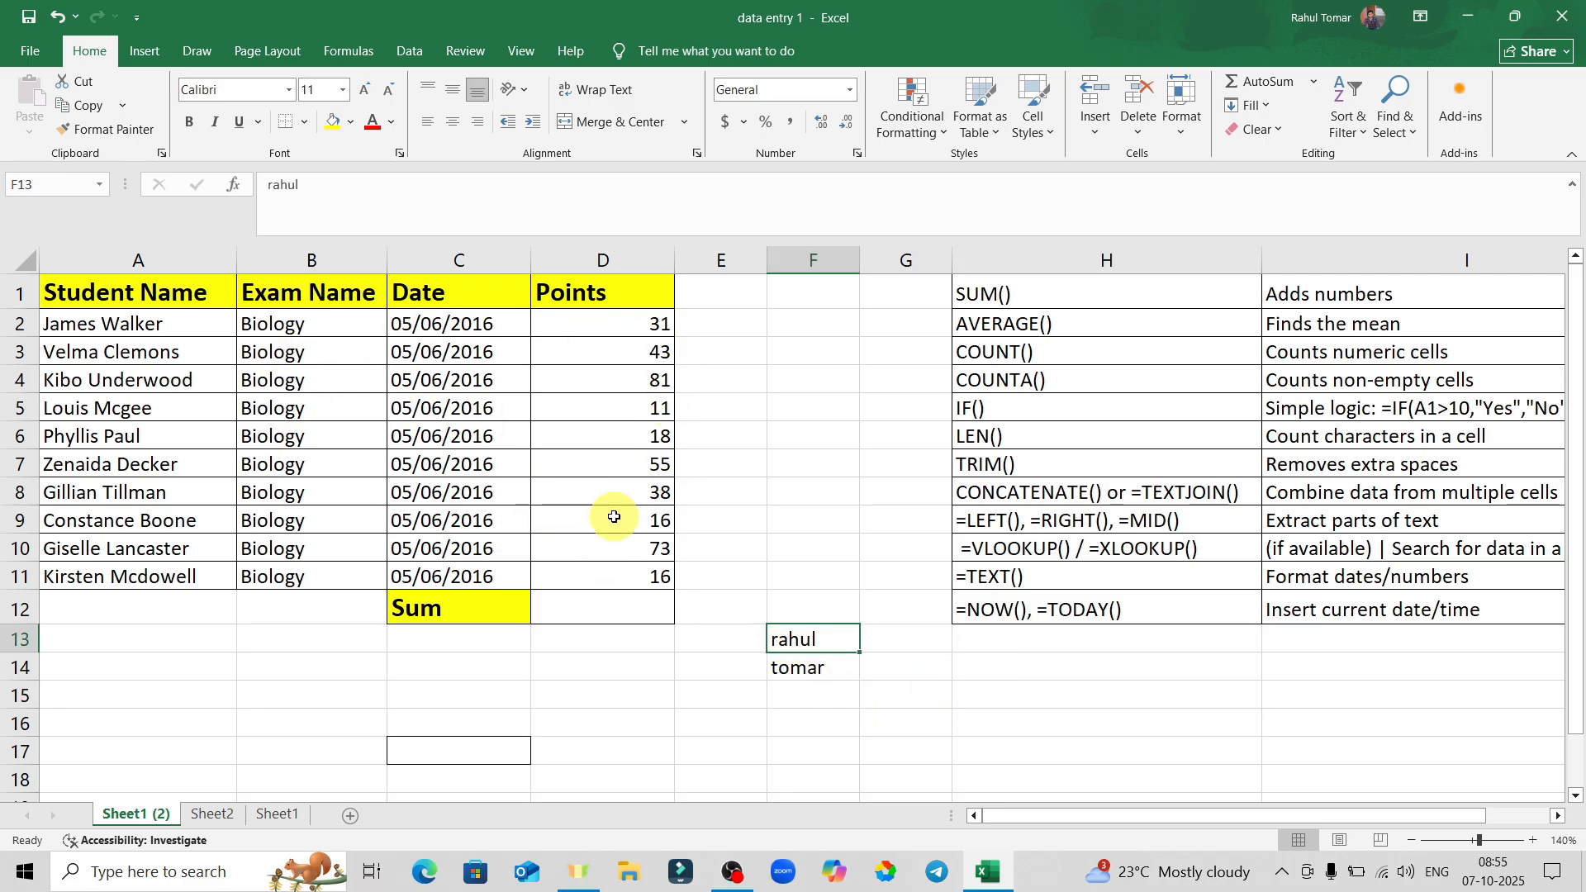
left_click(854, 699)
left_click(700, 795)
left_click_drag(818, 643, 826, 667)
left_click(902, 667)
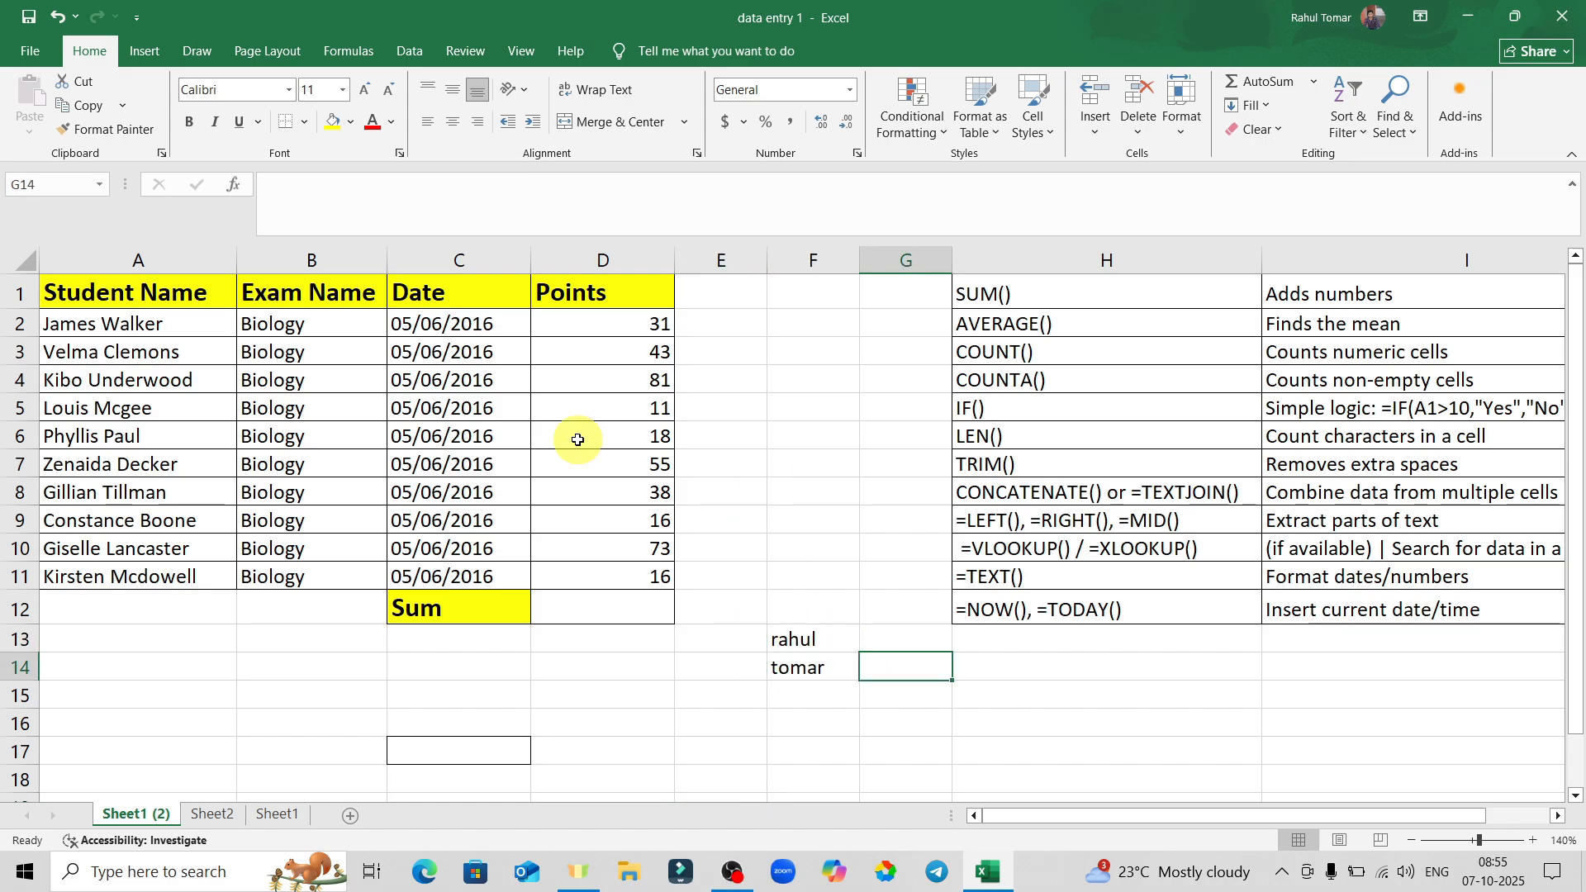
Click through cells across the sheet, including H1 SUM(), H5 IF(), B4 and C5.
left_click(814, 456)
left_click(1039, 409)
left_click(1025, 354)
left_click(1044, 296)
left_click(708, 348)
left_click(357, 381)
left_click(519, 408)
left_click(691, 413)
left_click(869, 409)
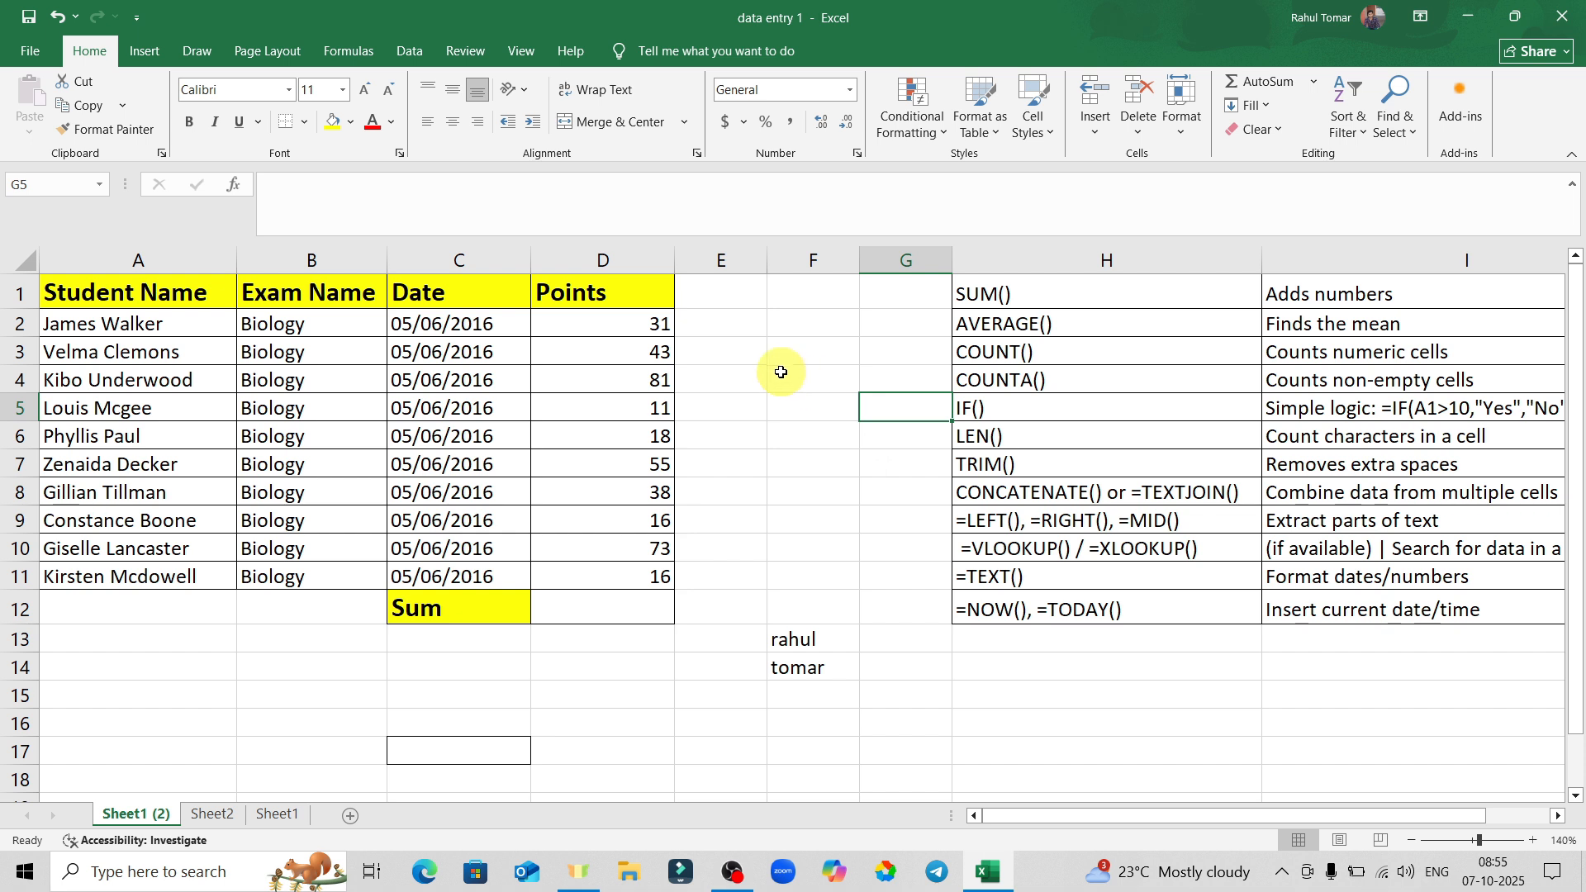
left_click(628, 380)
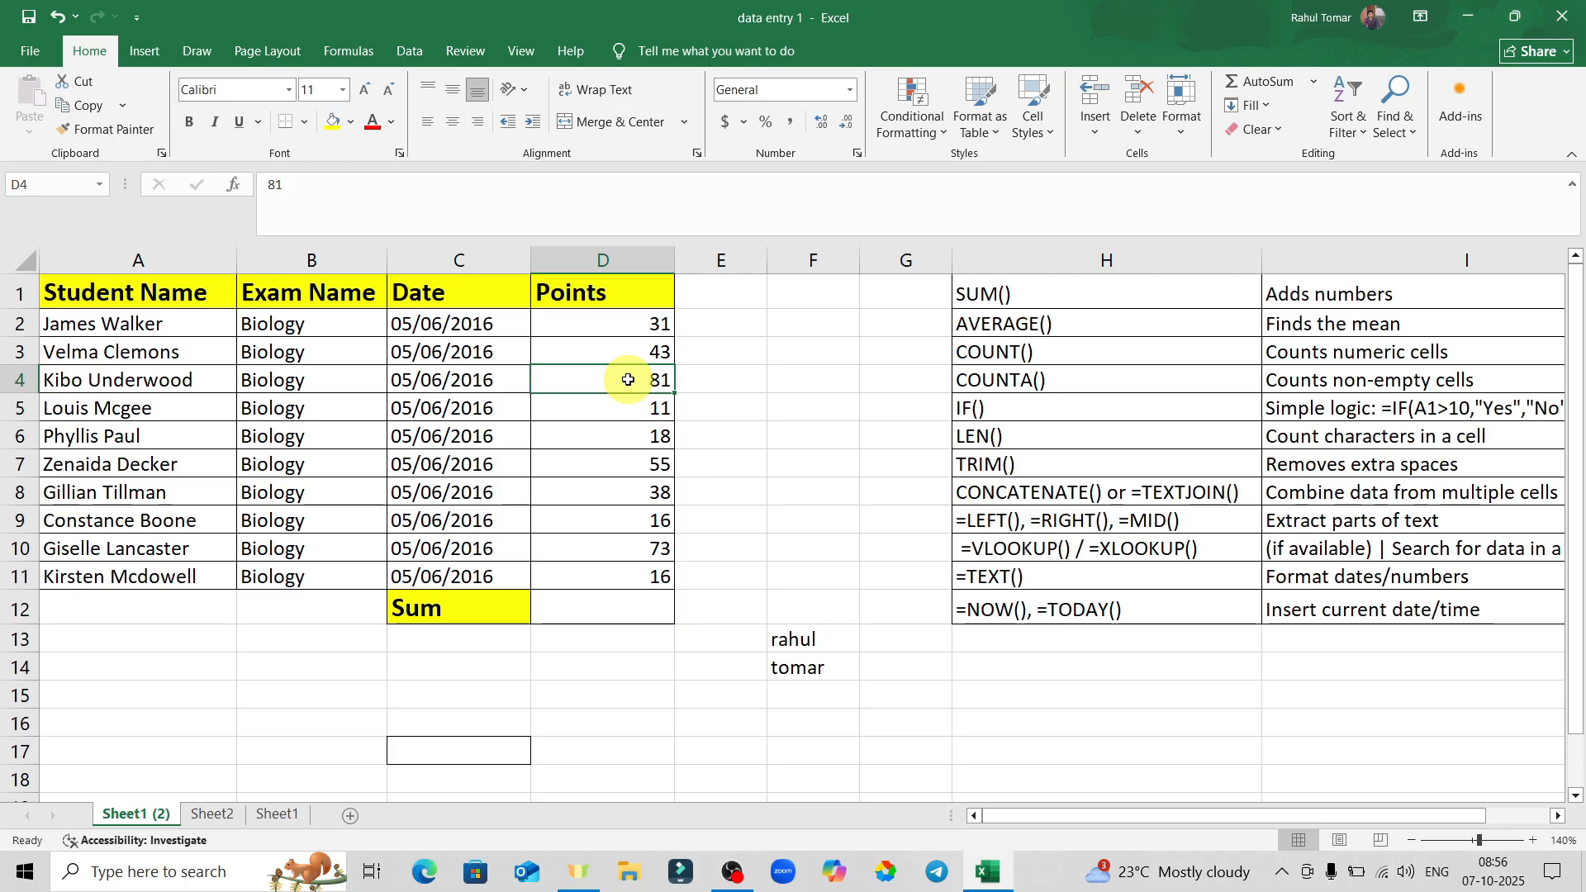
left_click_drag(628, 379, 624, 547)
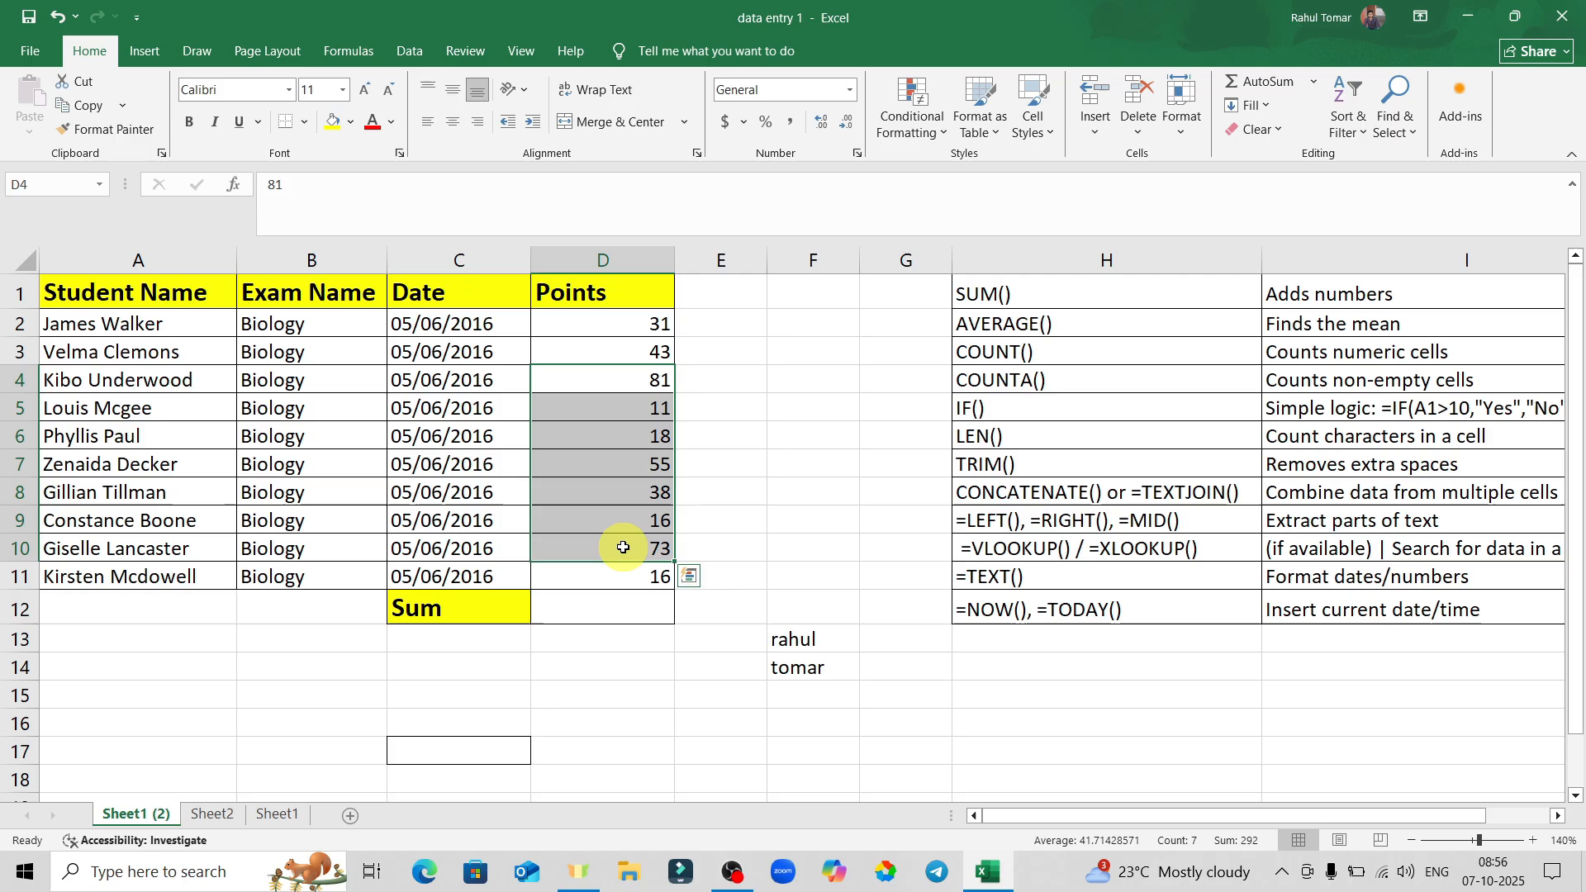
left_click(747, 415)
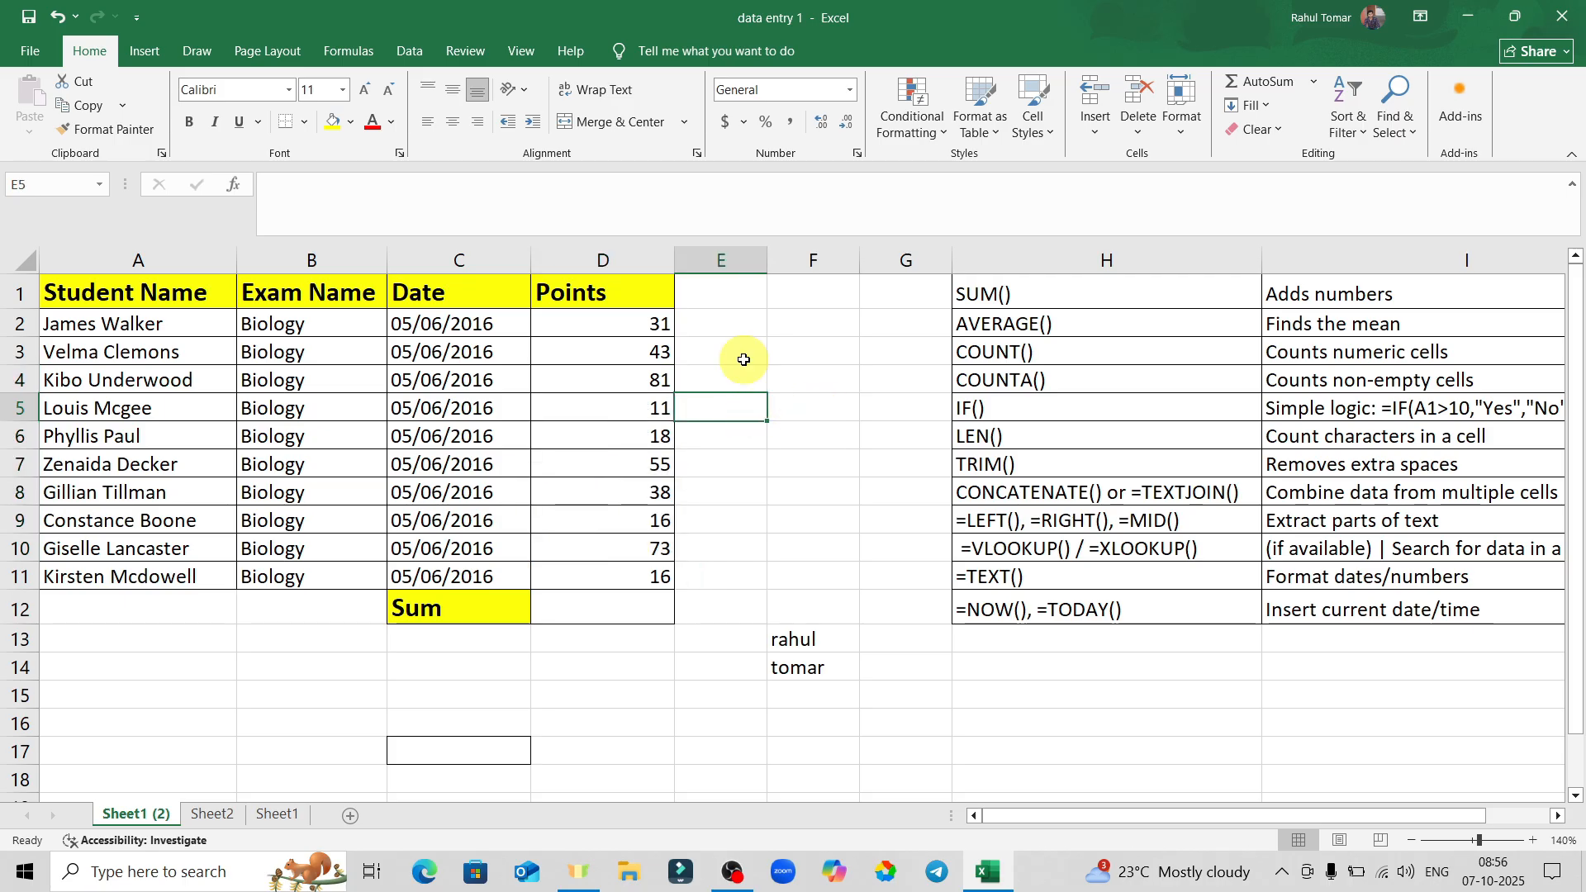
left_click(609, 380)
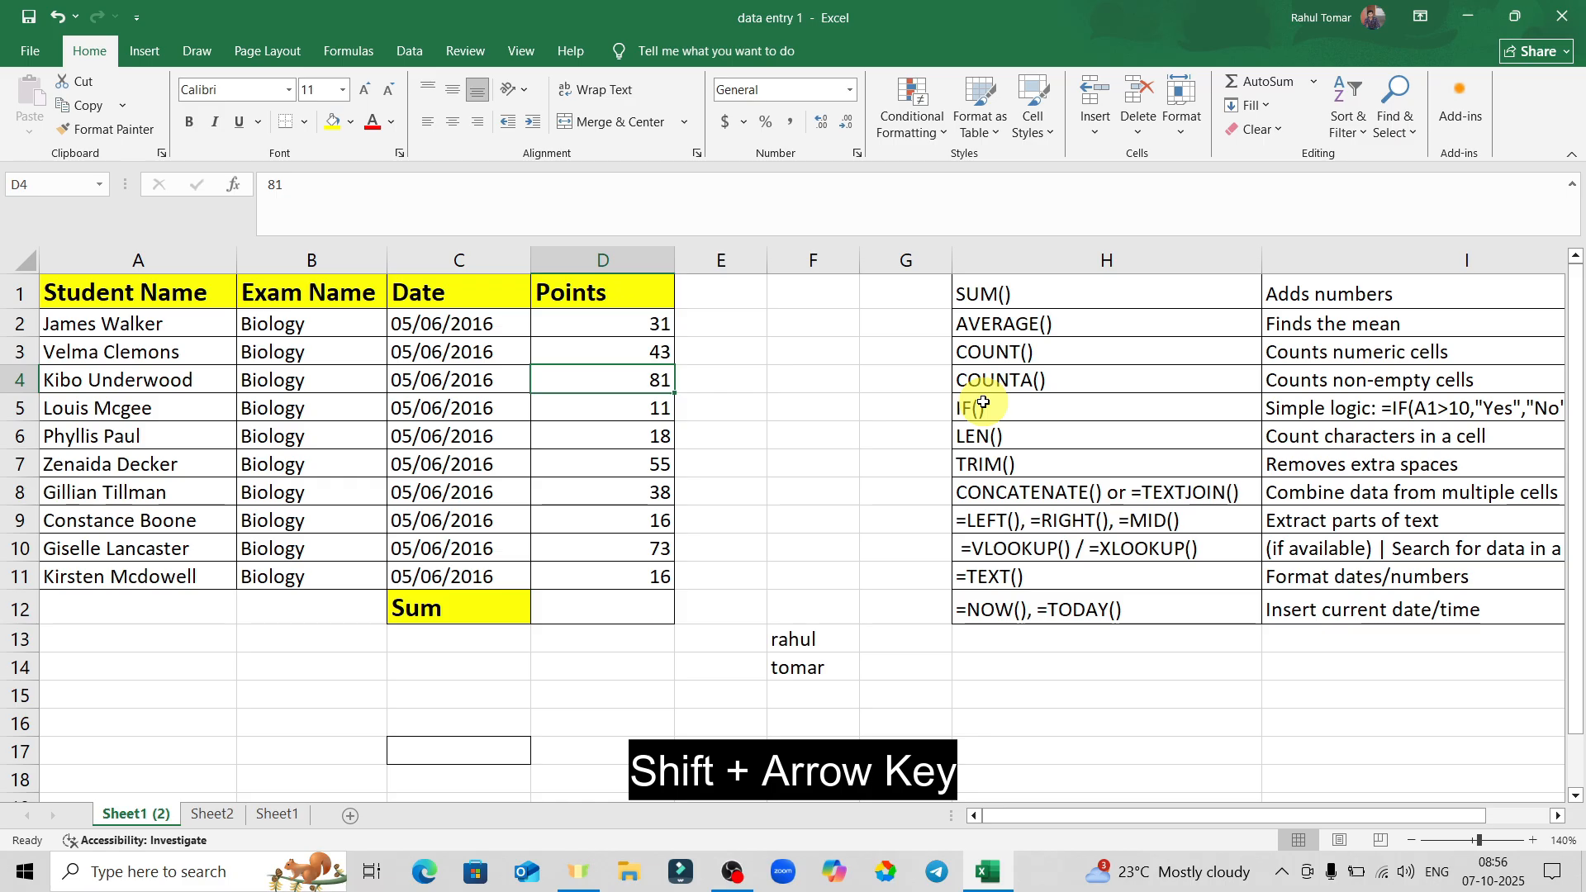
key("shift+Down")
key("shift+Down")
key("shift+Down")
key("shift+Down")
key("shift+Down")
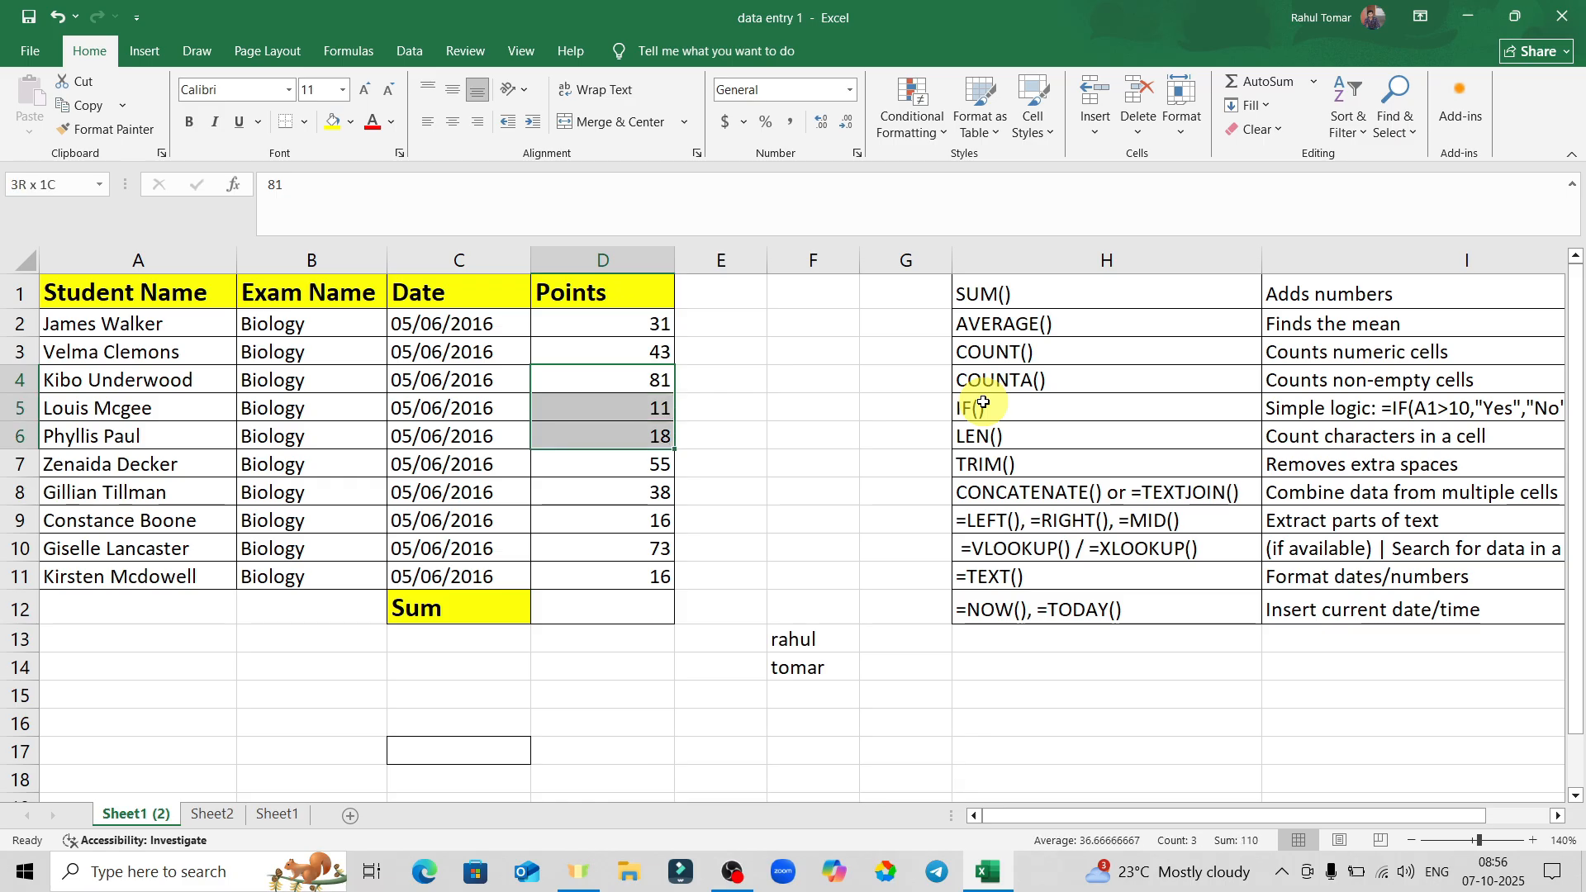
key("shift+Down")
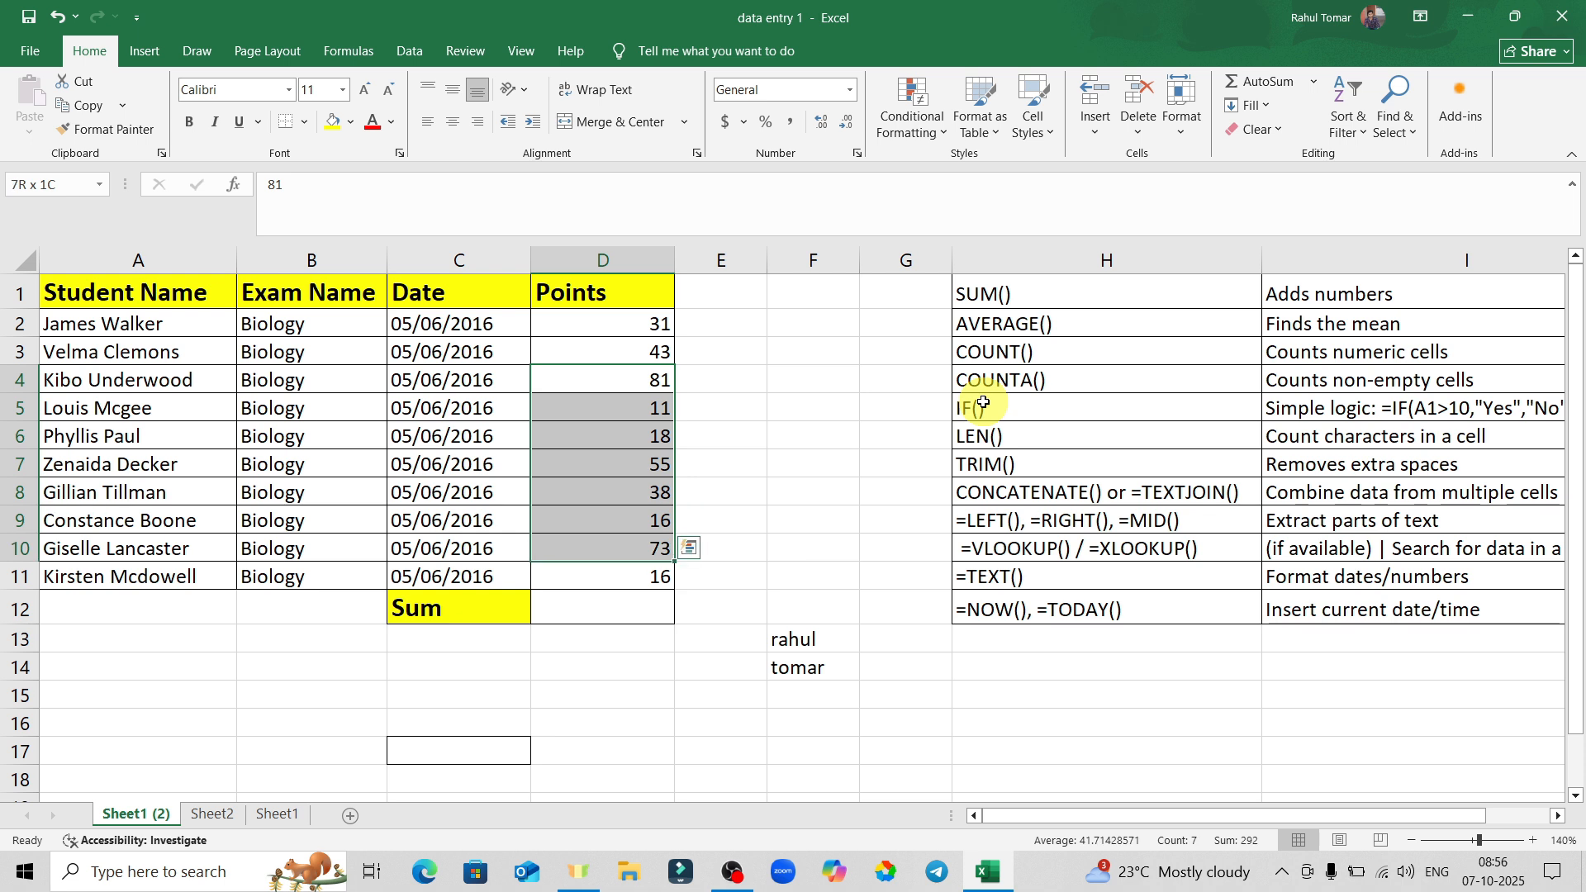
key("shift+Left")
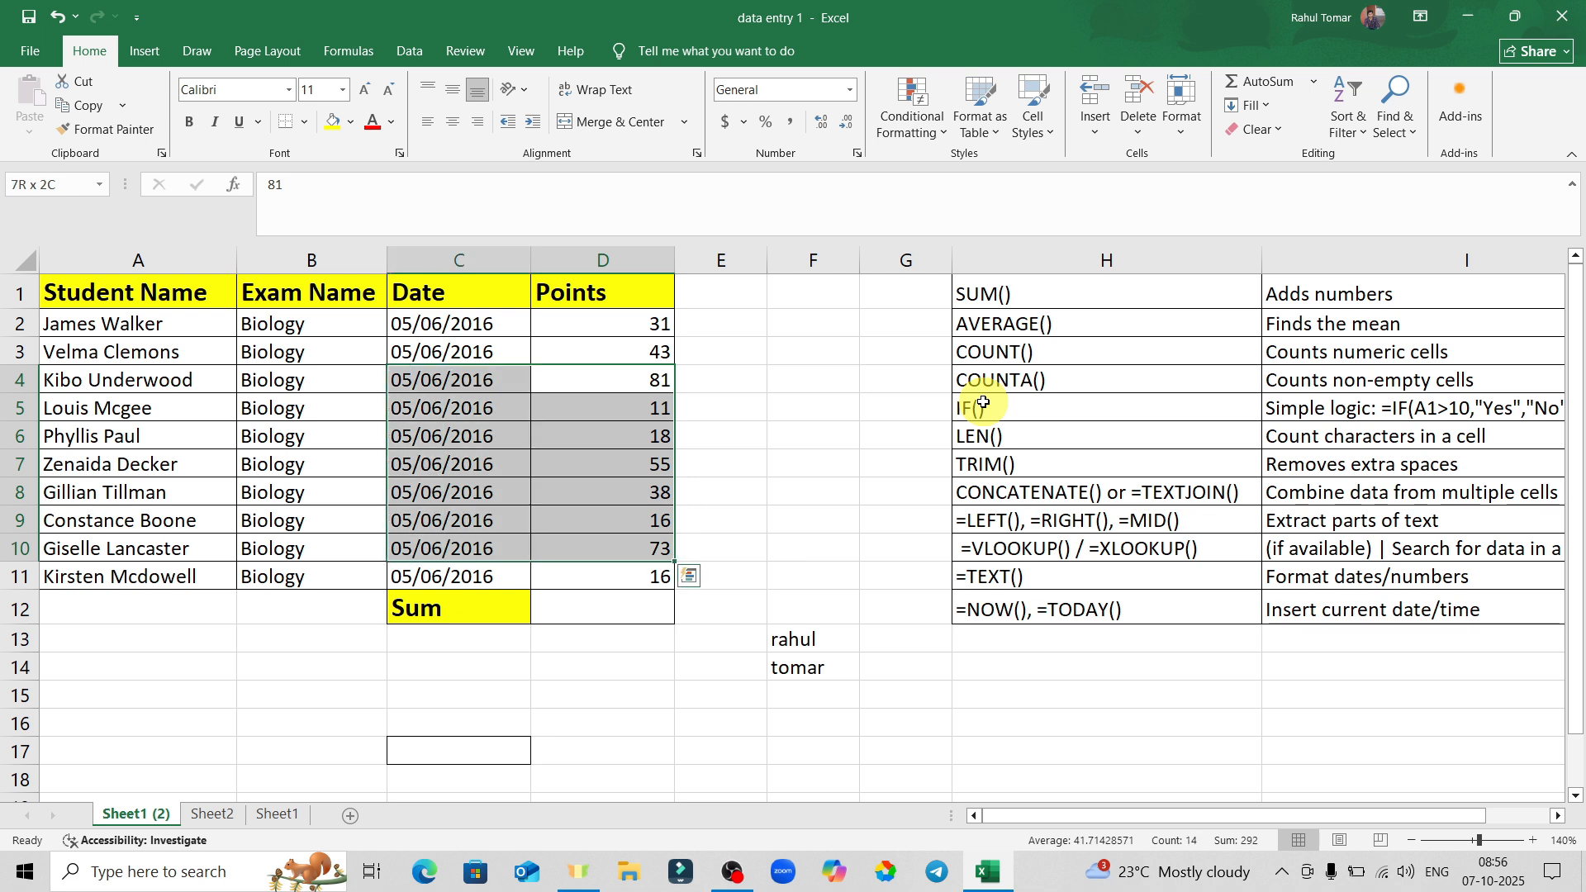
key("shift+Left")
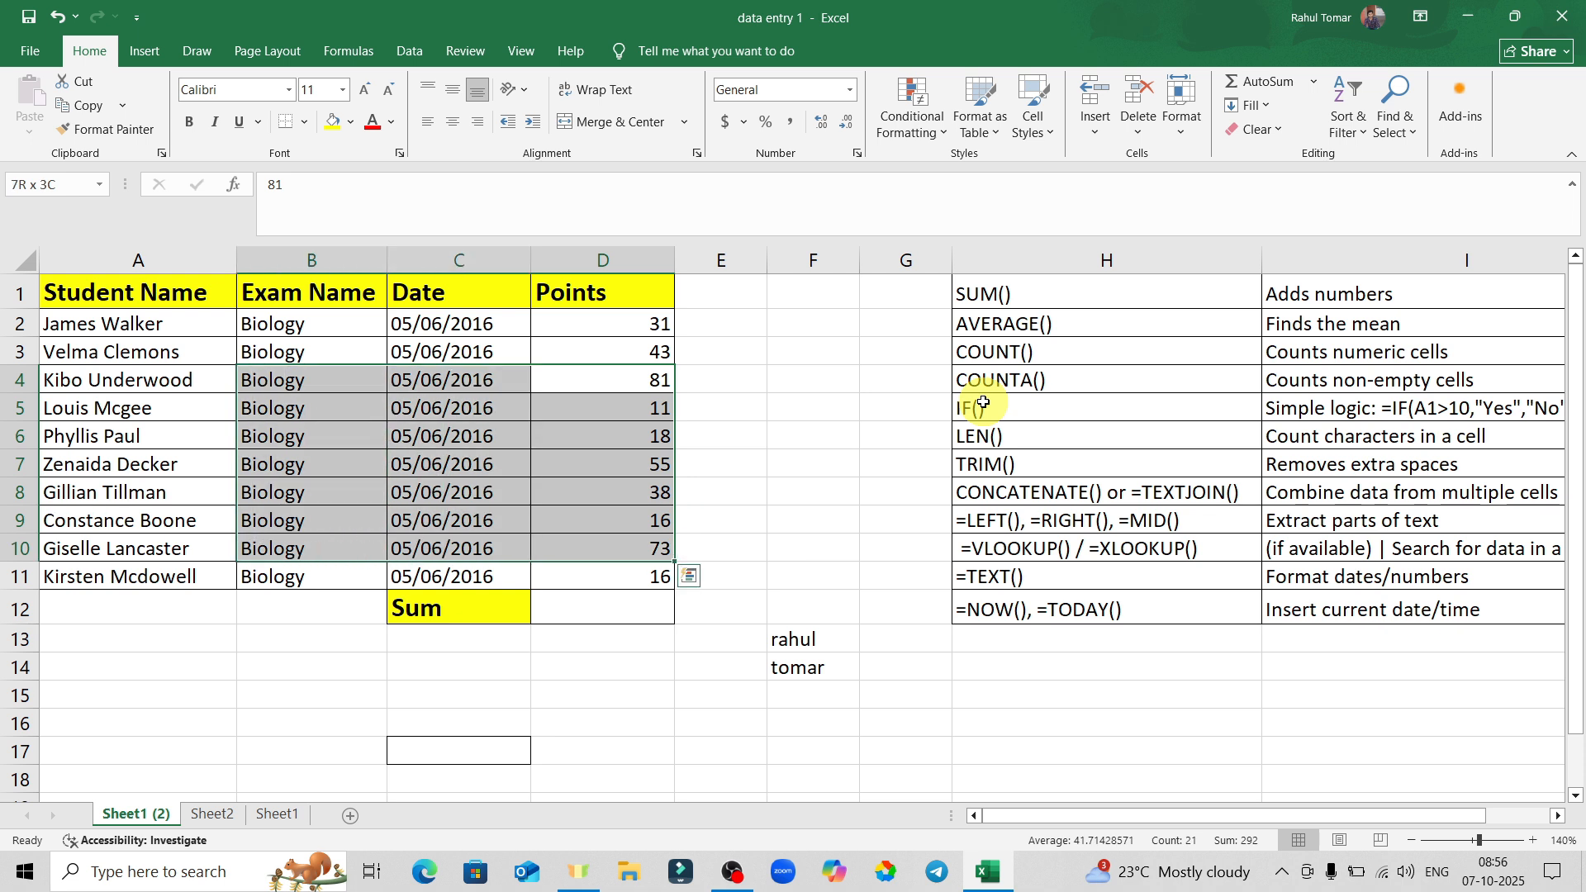
key("shift+Right")
key("shift+Right")
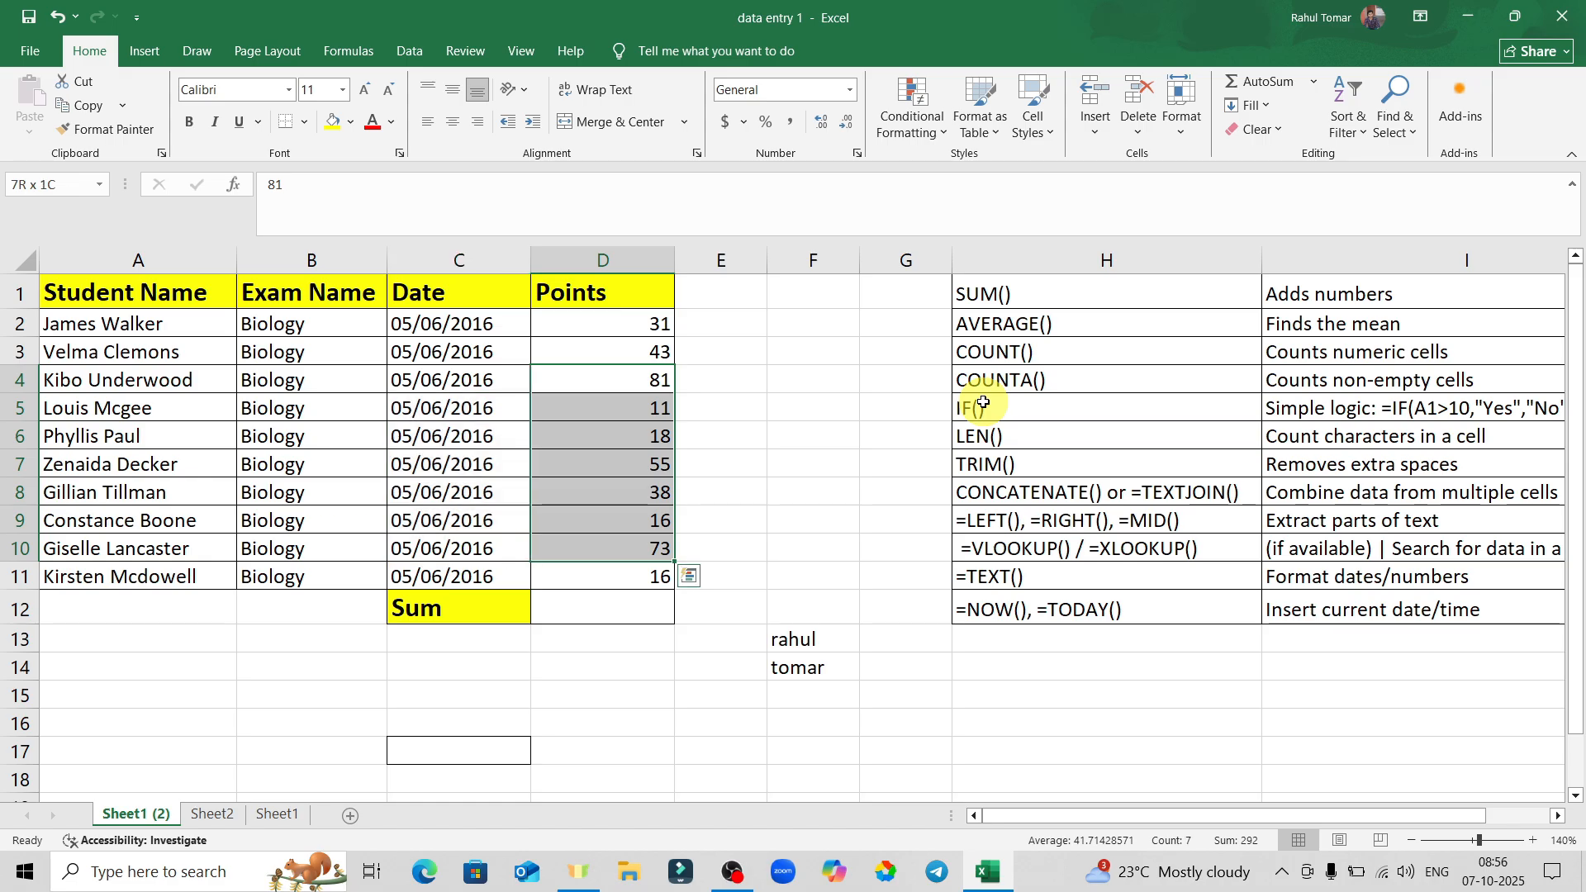
left_click(810, 432)
left_click(612, 377)
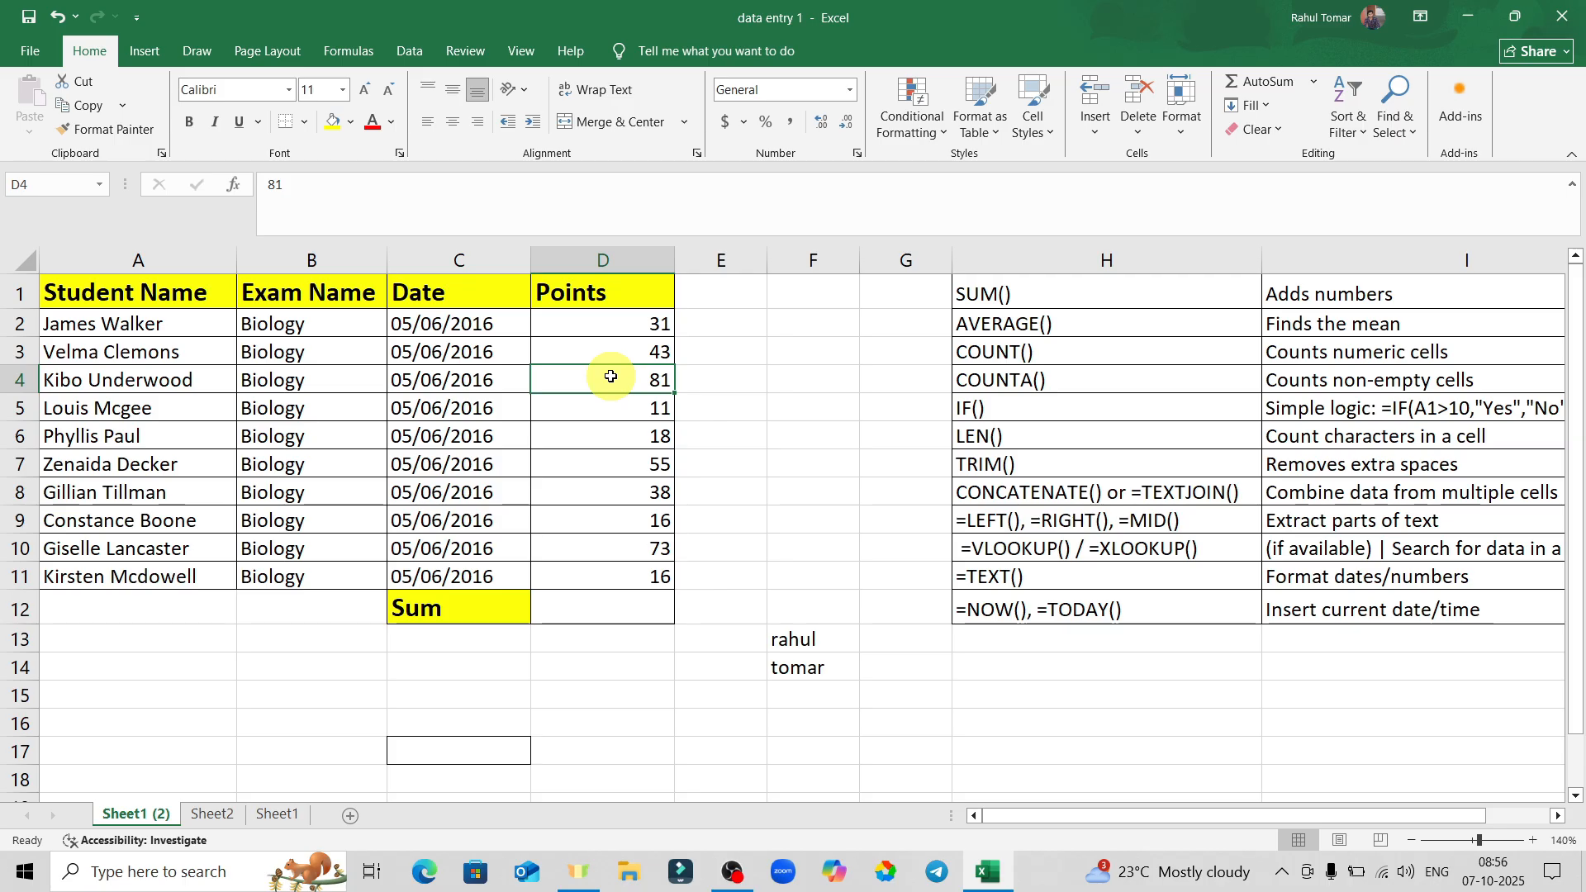
left_click_drag(611, 377, 779, 418)
left_click(633, 379)
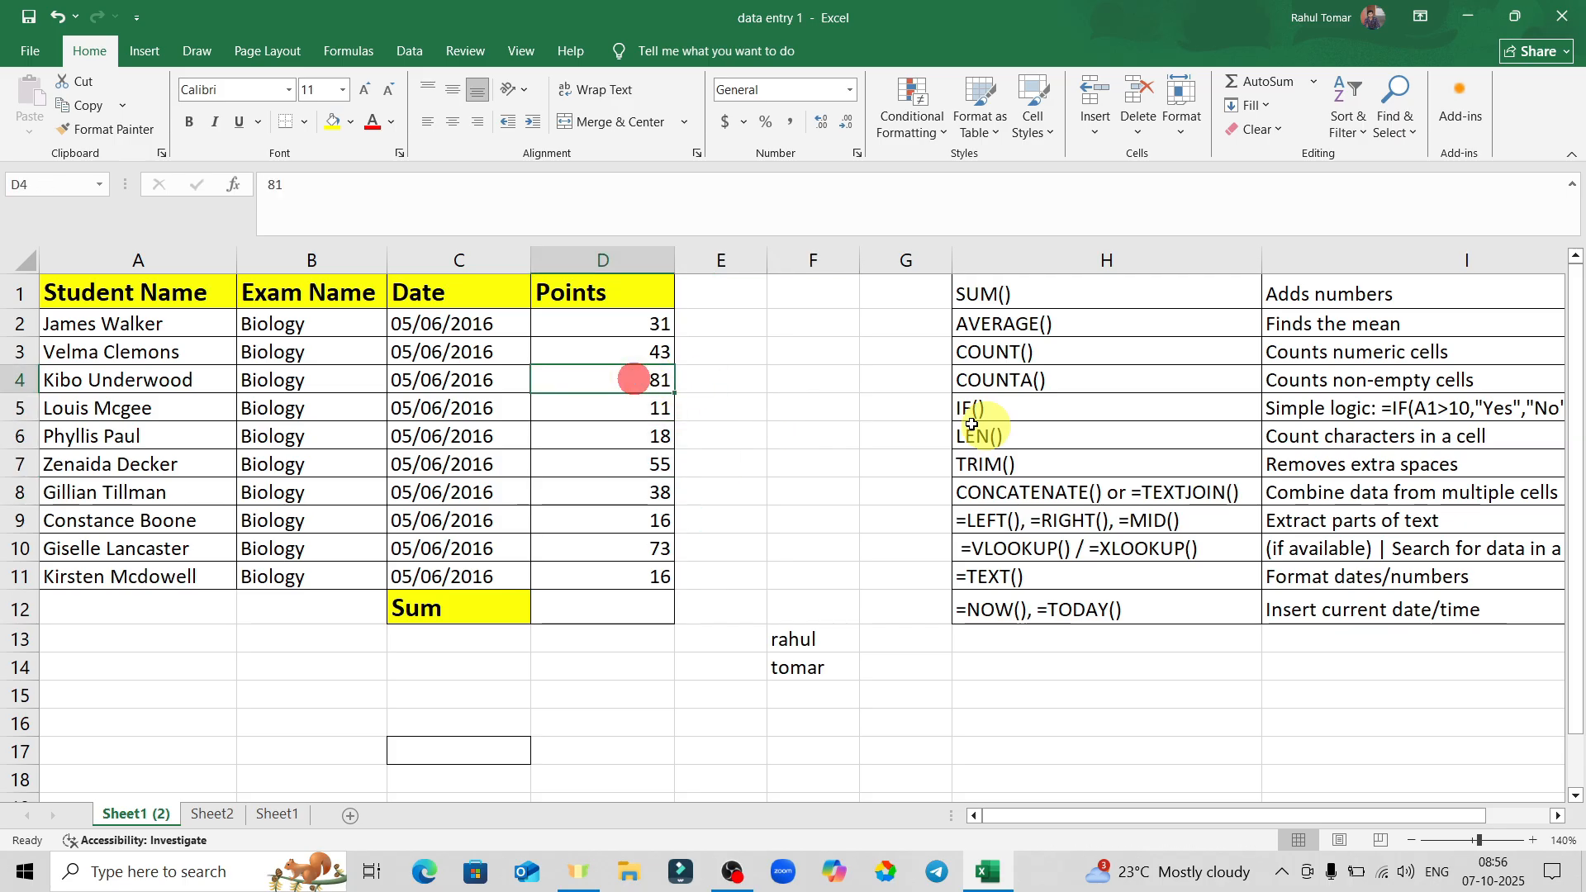
key("shift+Down")
key("shift+Down")
key("shift+Down")
key("shift+Down")
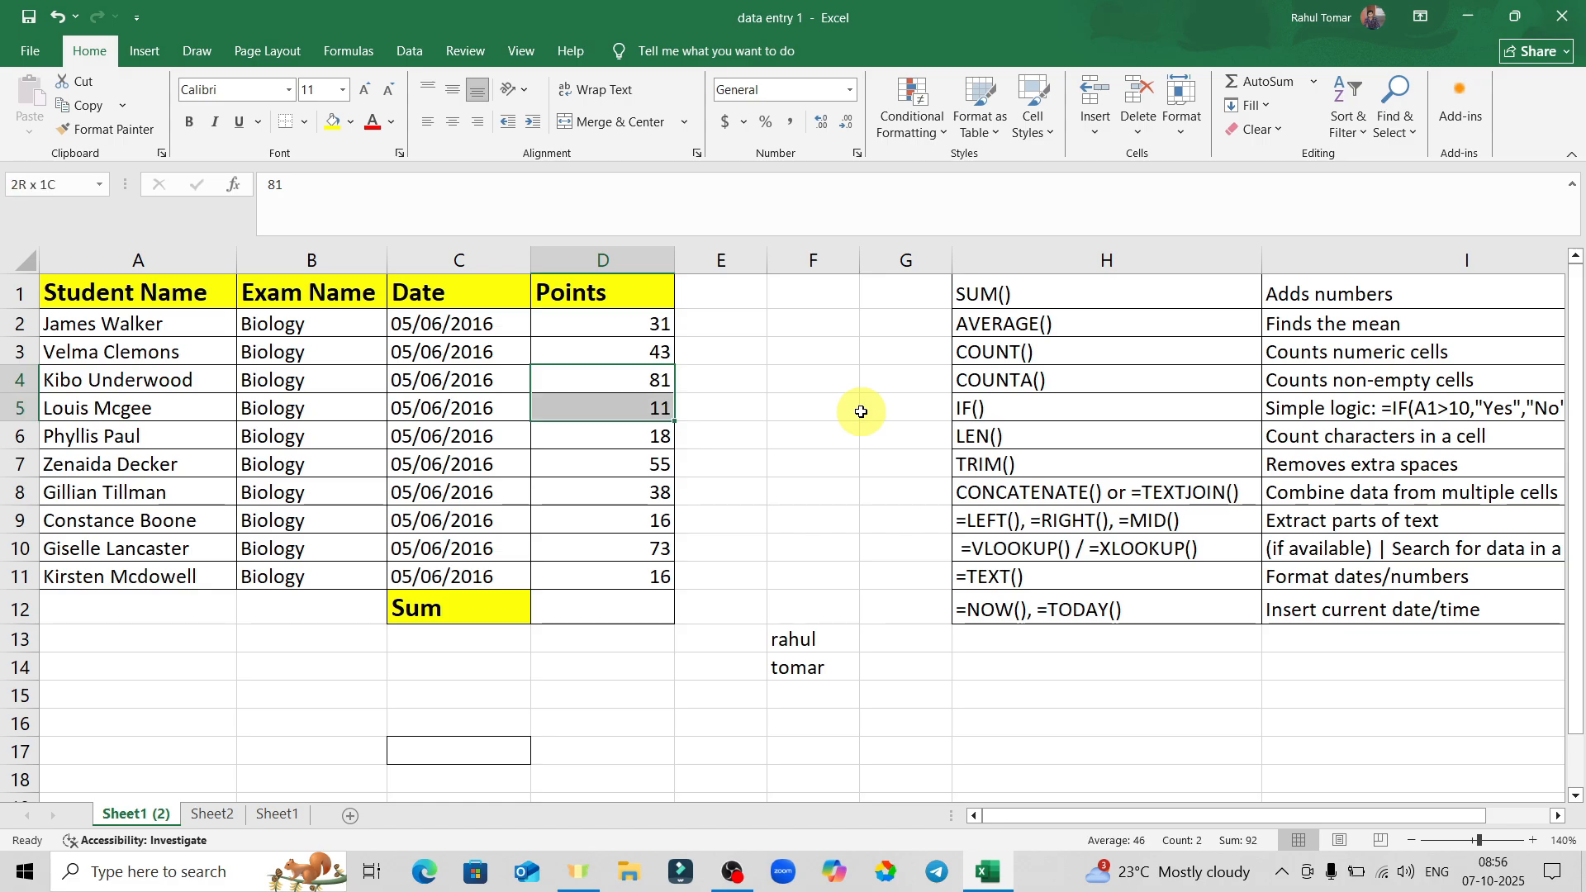
key("shift+Right")
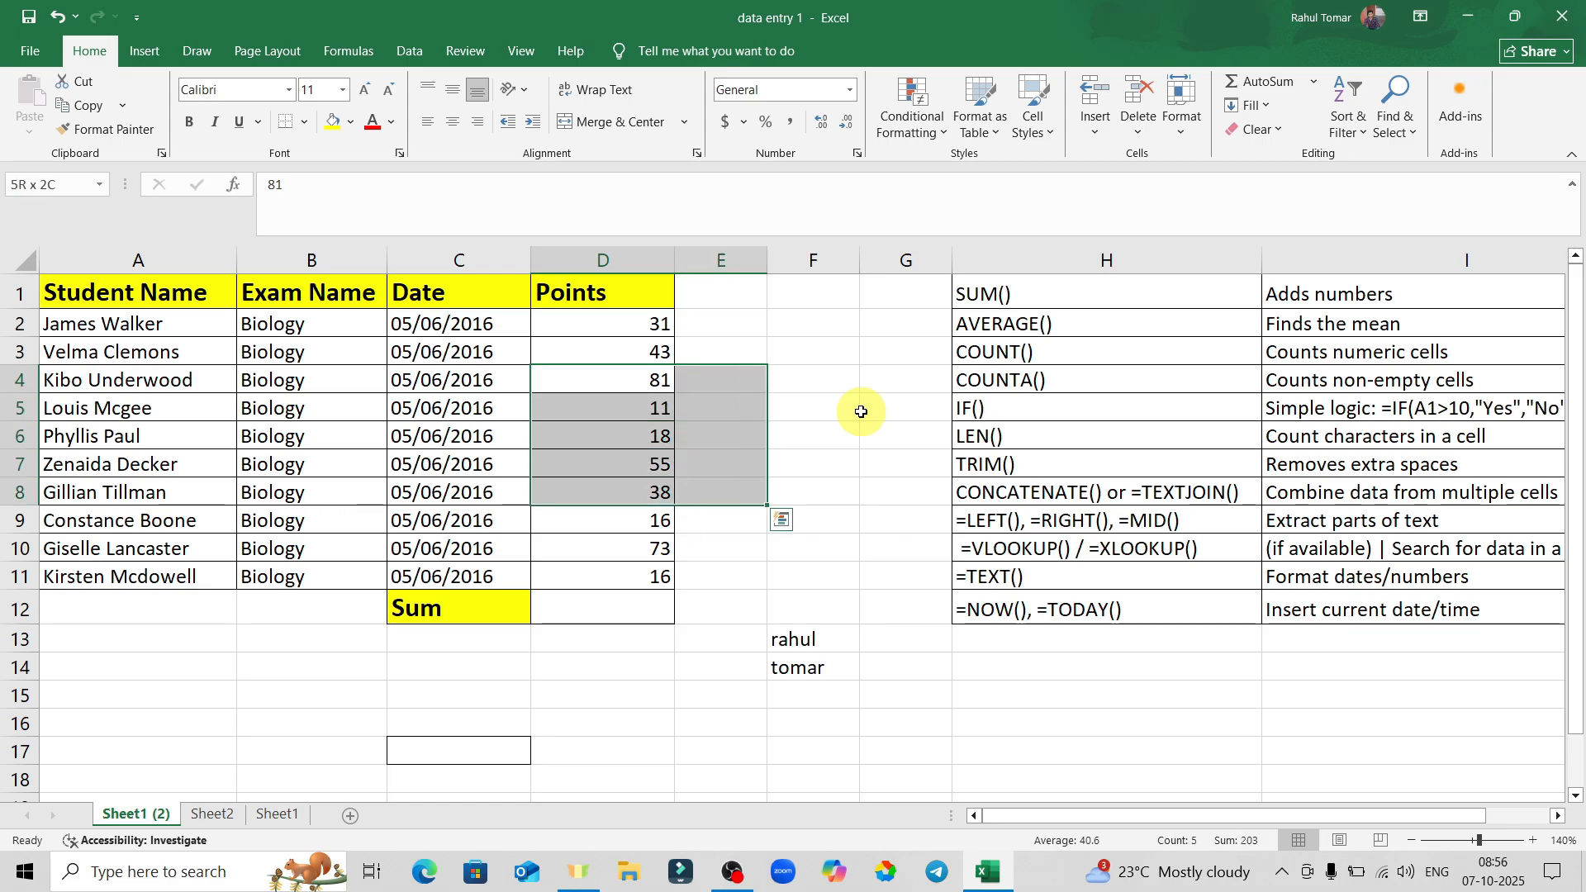
key("shift+Left")
key("shift+Left")
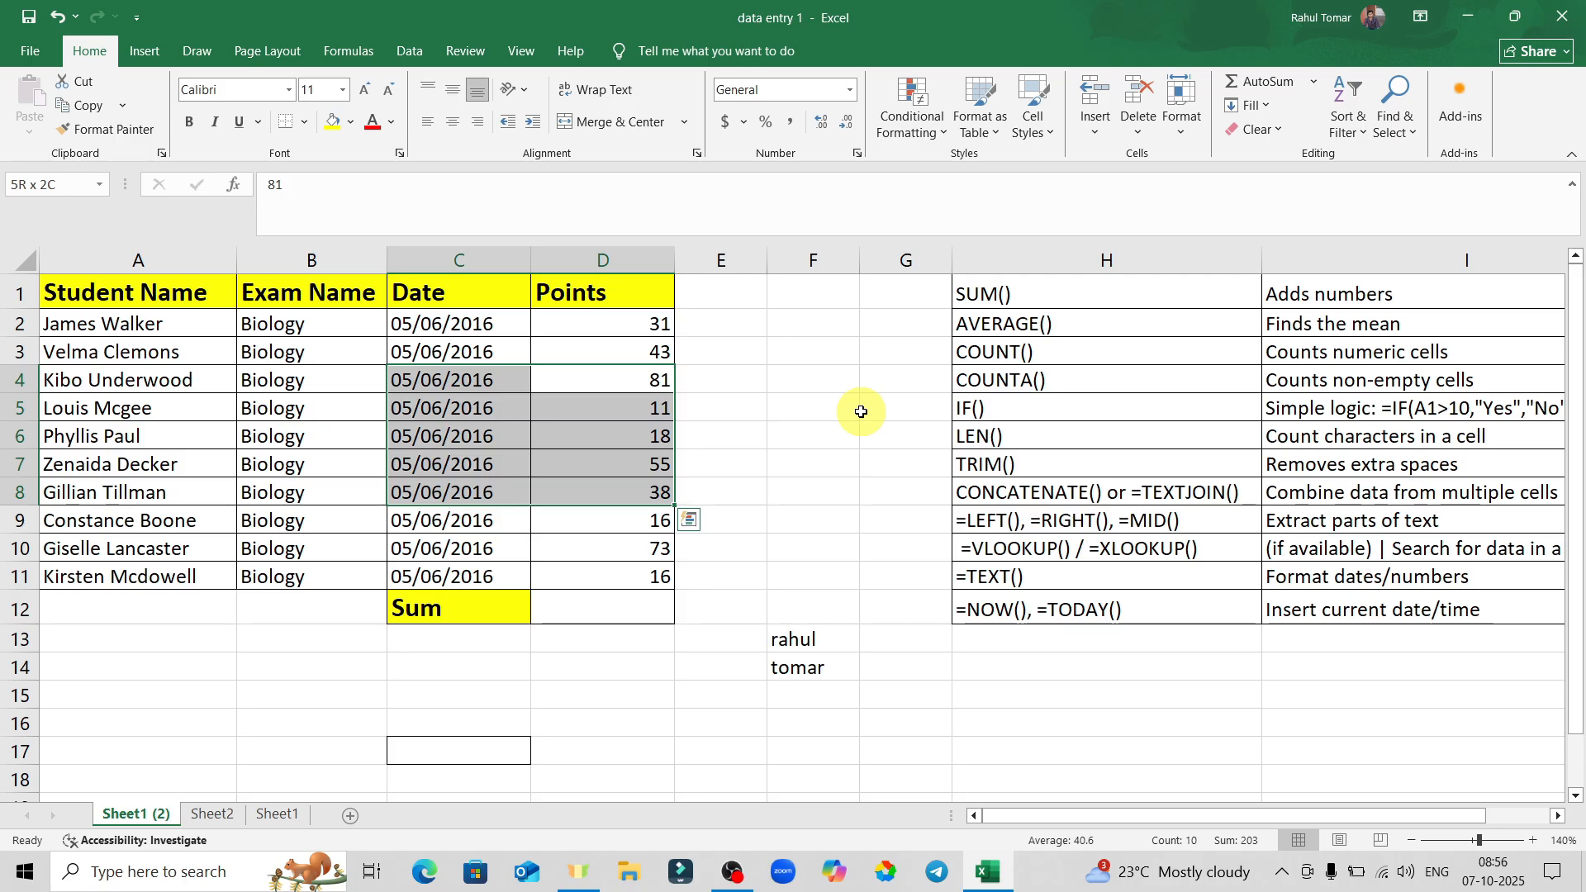
key("shift+Up")
key("shift+Up")
key("shift+Up")
key("shift+Up")
key("shift+Up")
key("shift+Up")
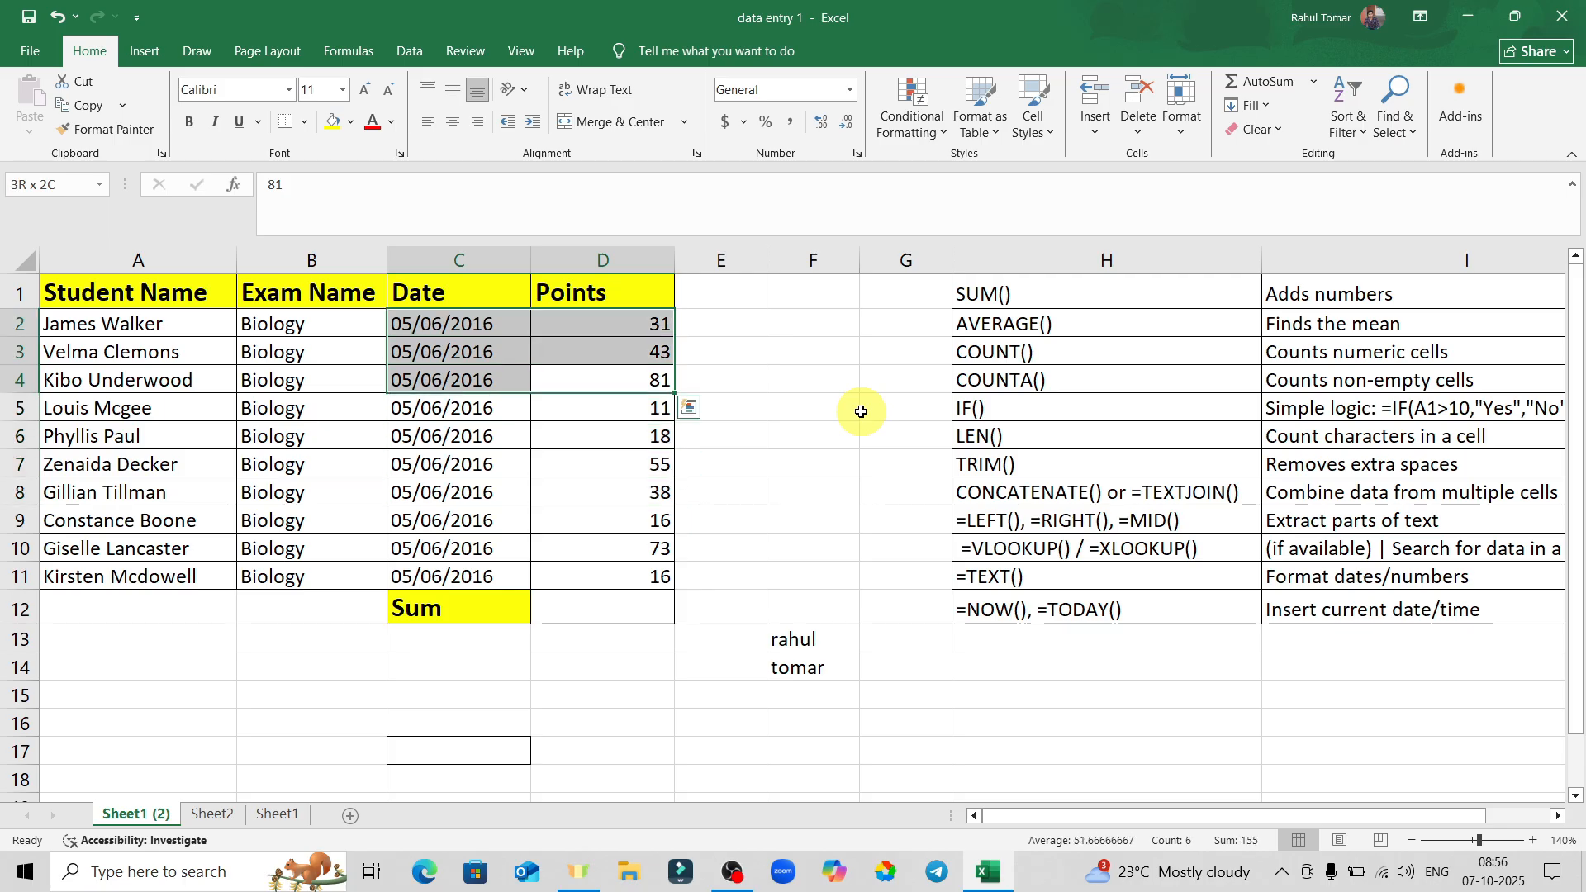
left_click(875, 432)
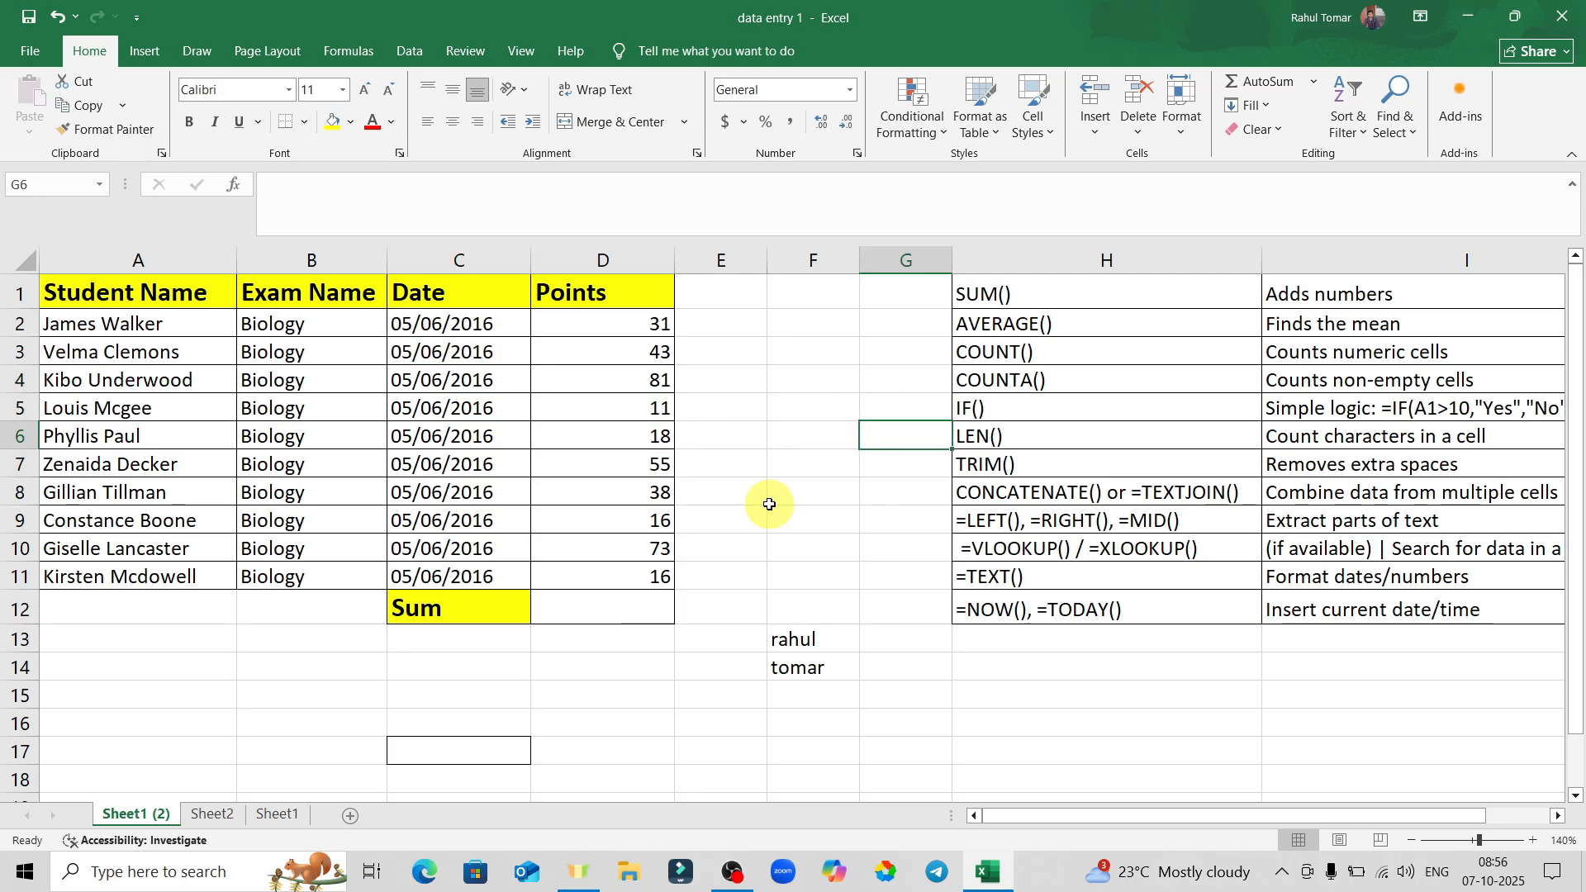
left_click(888, 694)
Put All Borders around the name cells F13:F14.
left_click_drag(808, 641, 807, 666)
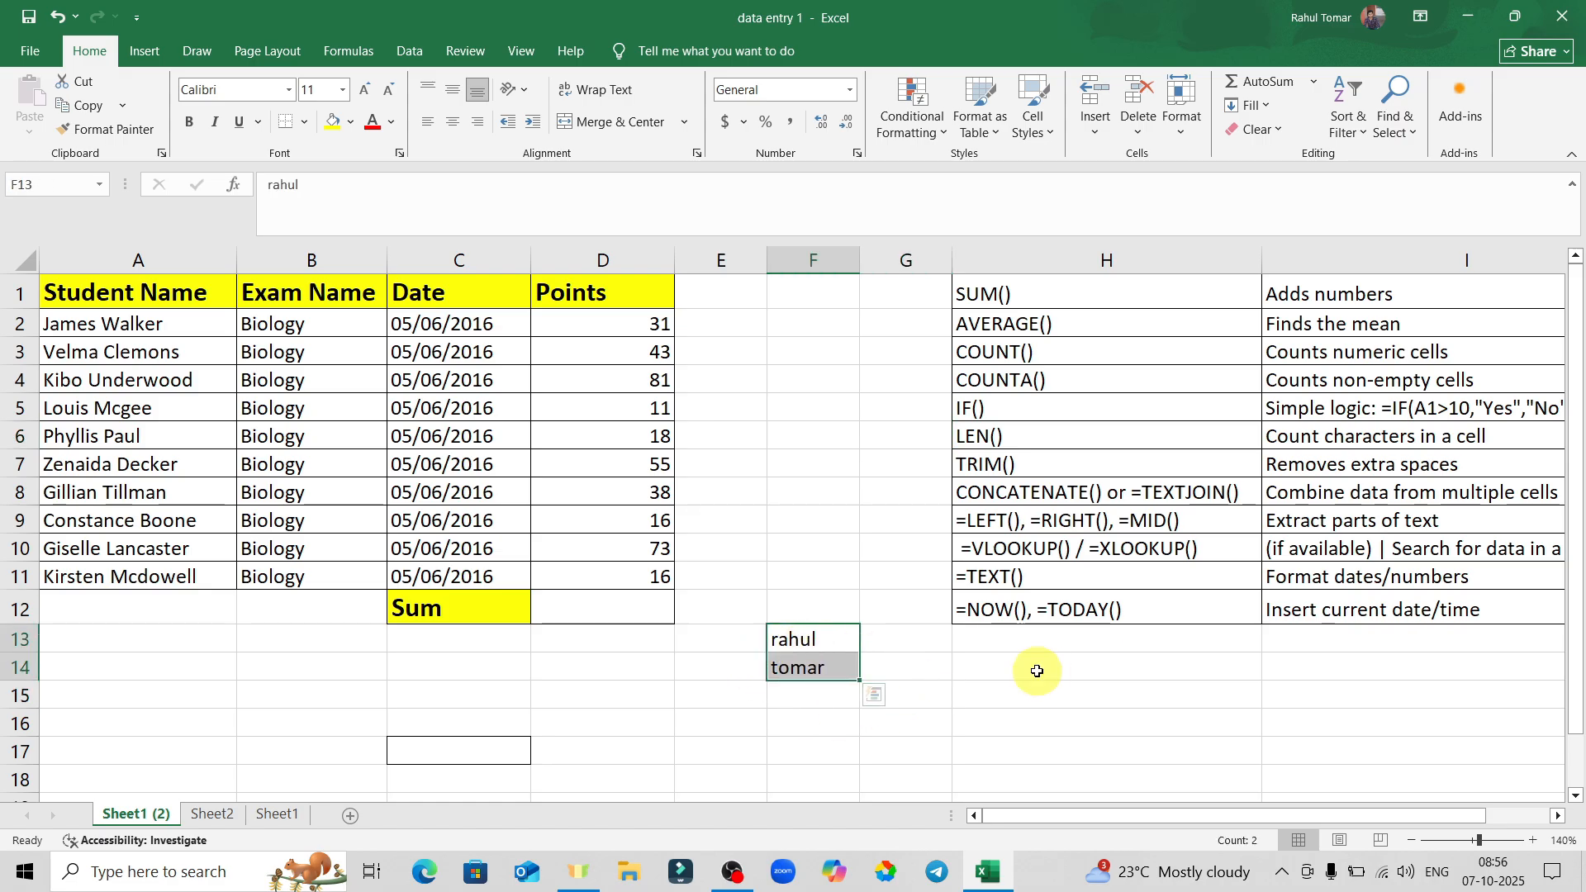
left_click(306, 122)
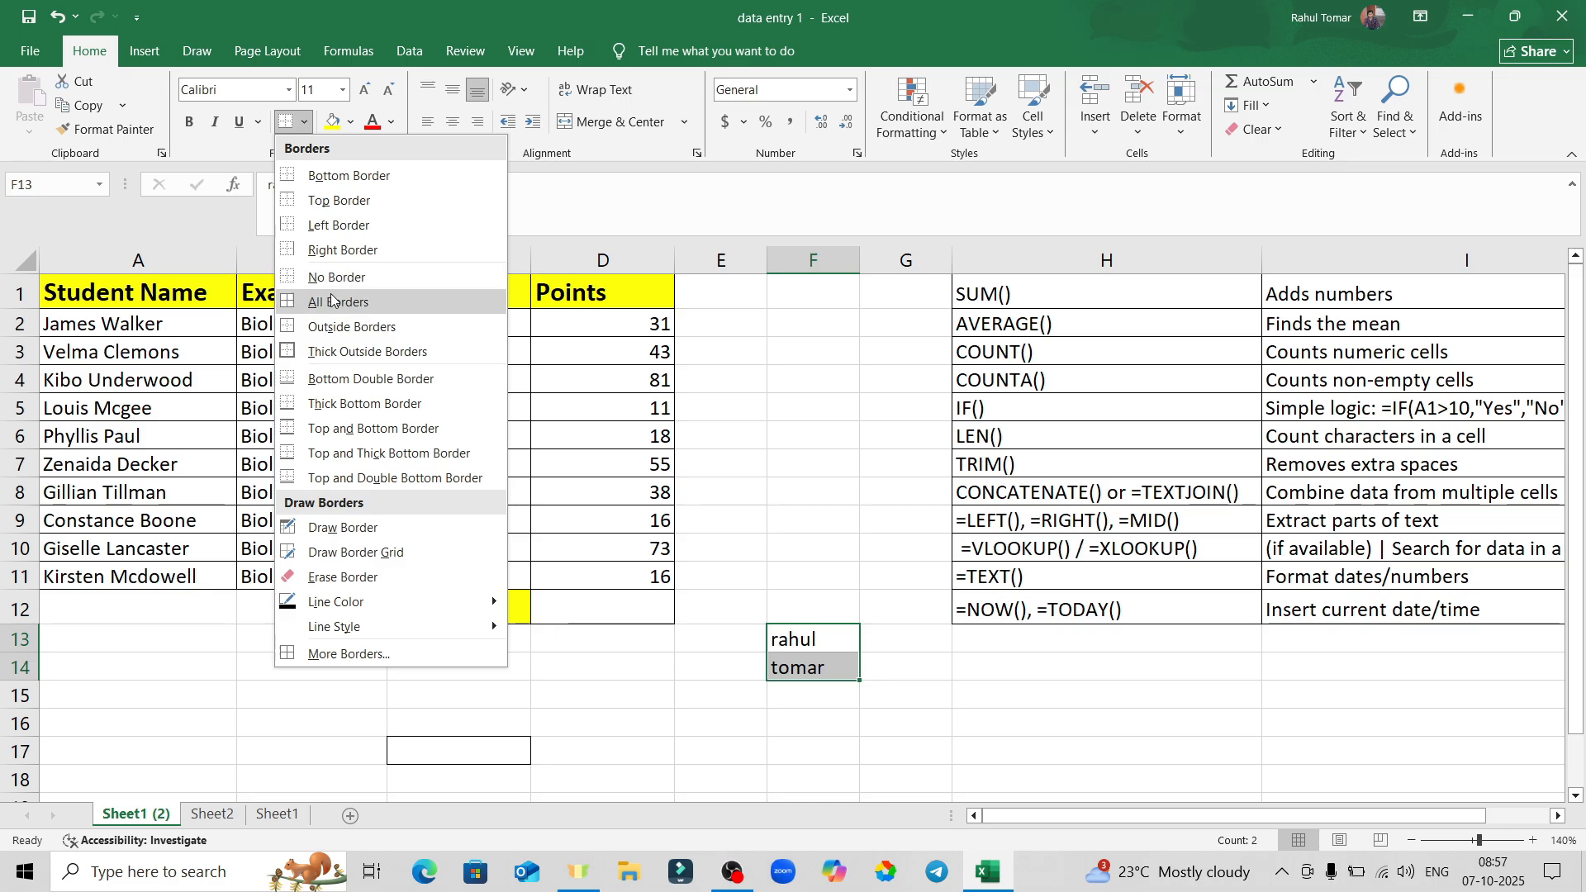
left_click(366, 310)
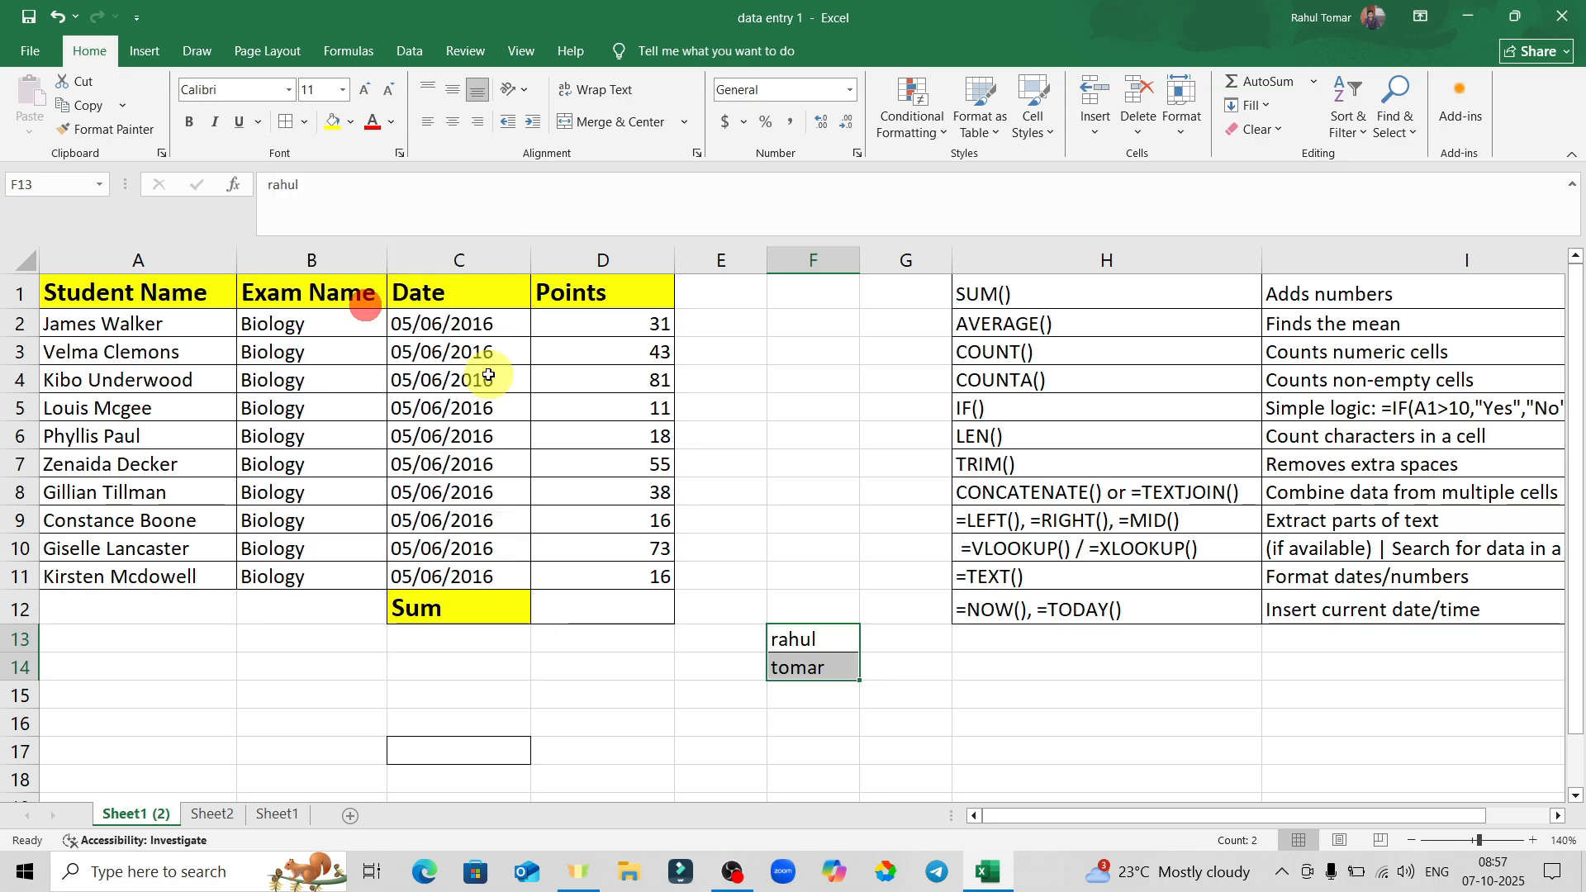
left_click(922, 657)
left_click(686, 708)
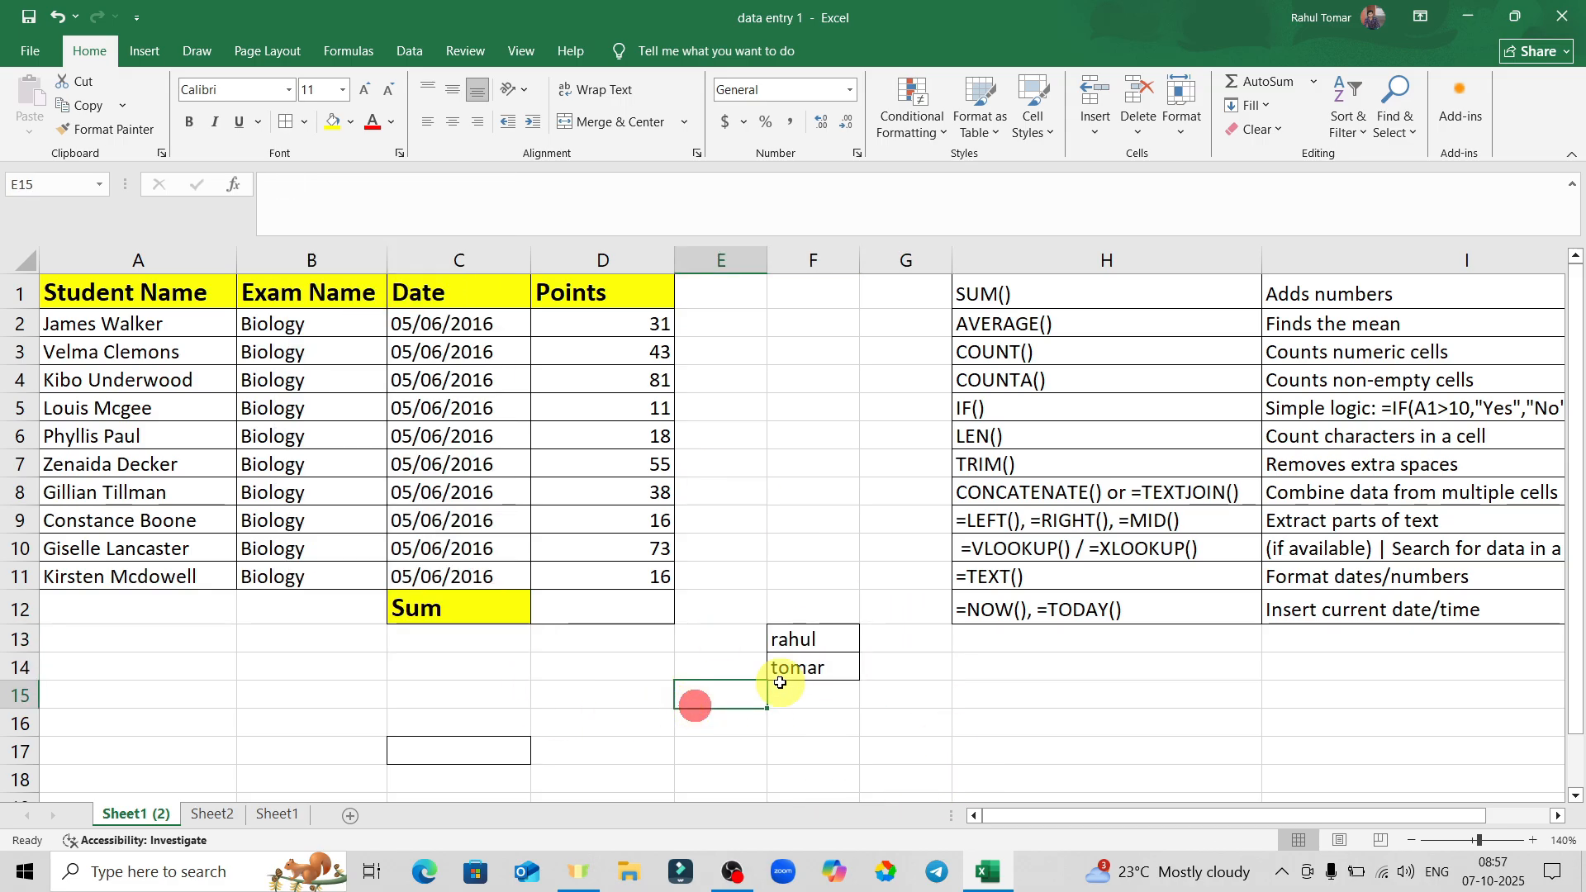
left_click(973, 723)
Reselect F13:F14 and apply No Border to clear their outlines.
left_click_drag(785, 636, 810, 665)
left_click(305, 122)
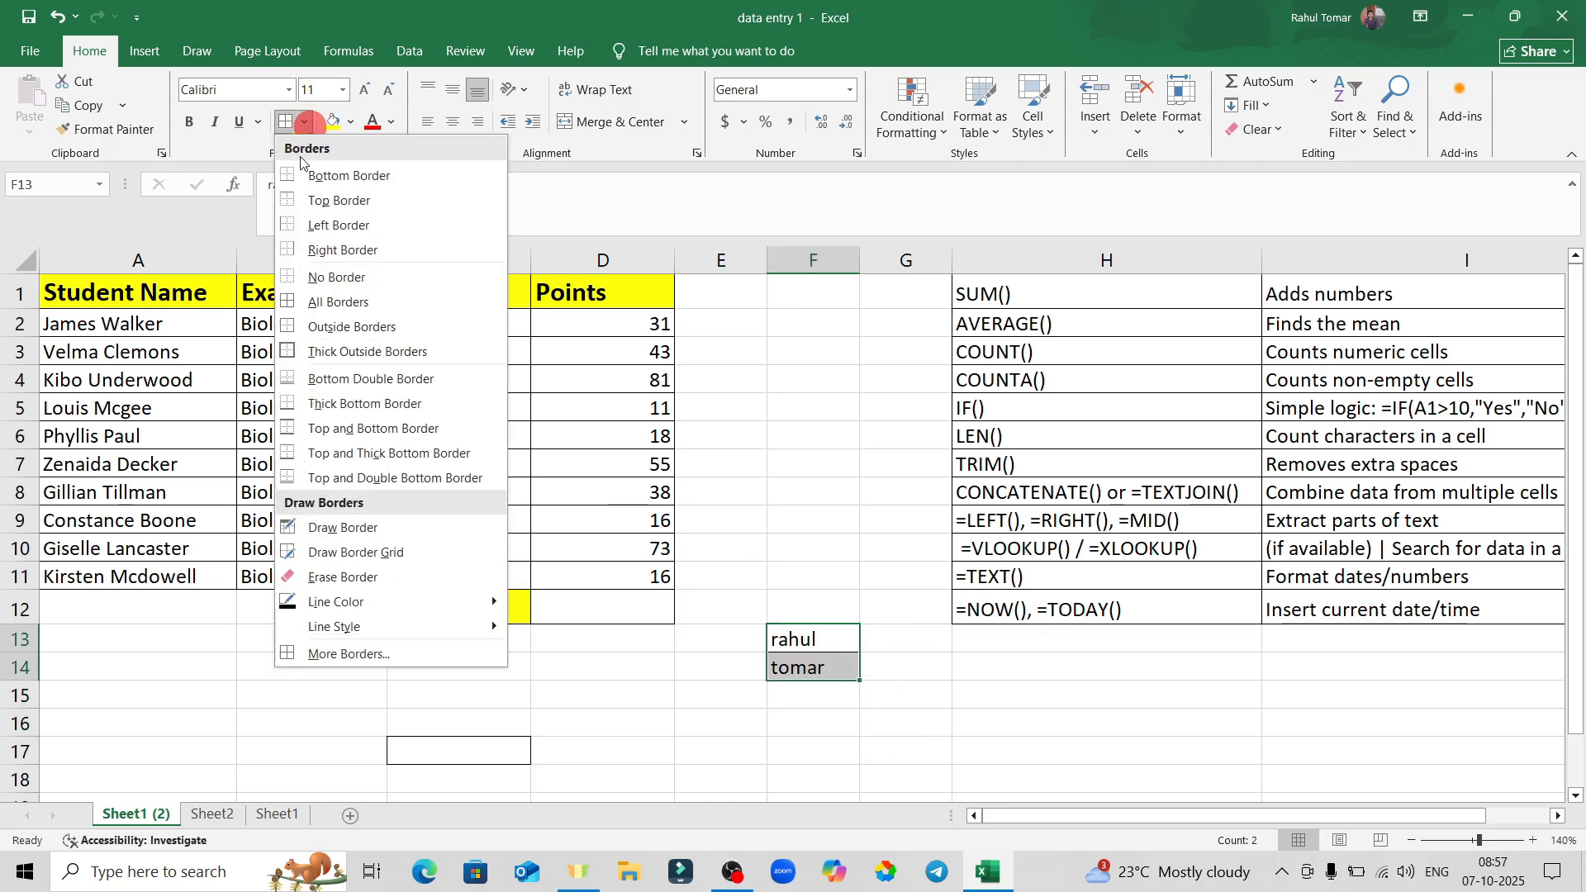
left_click(361, 281)
left_click(931, 721)
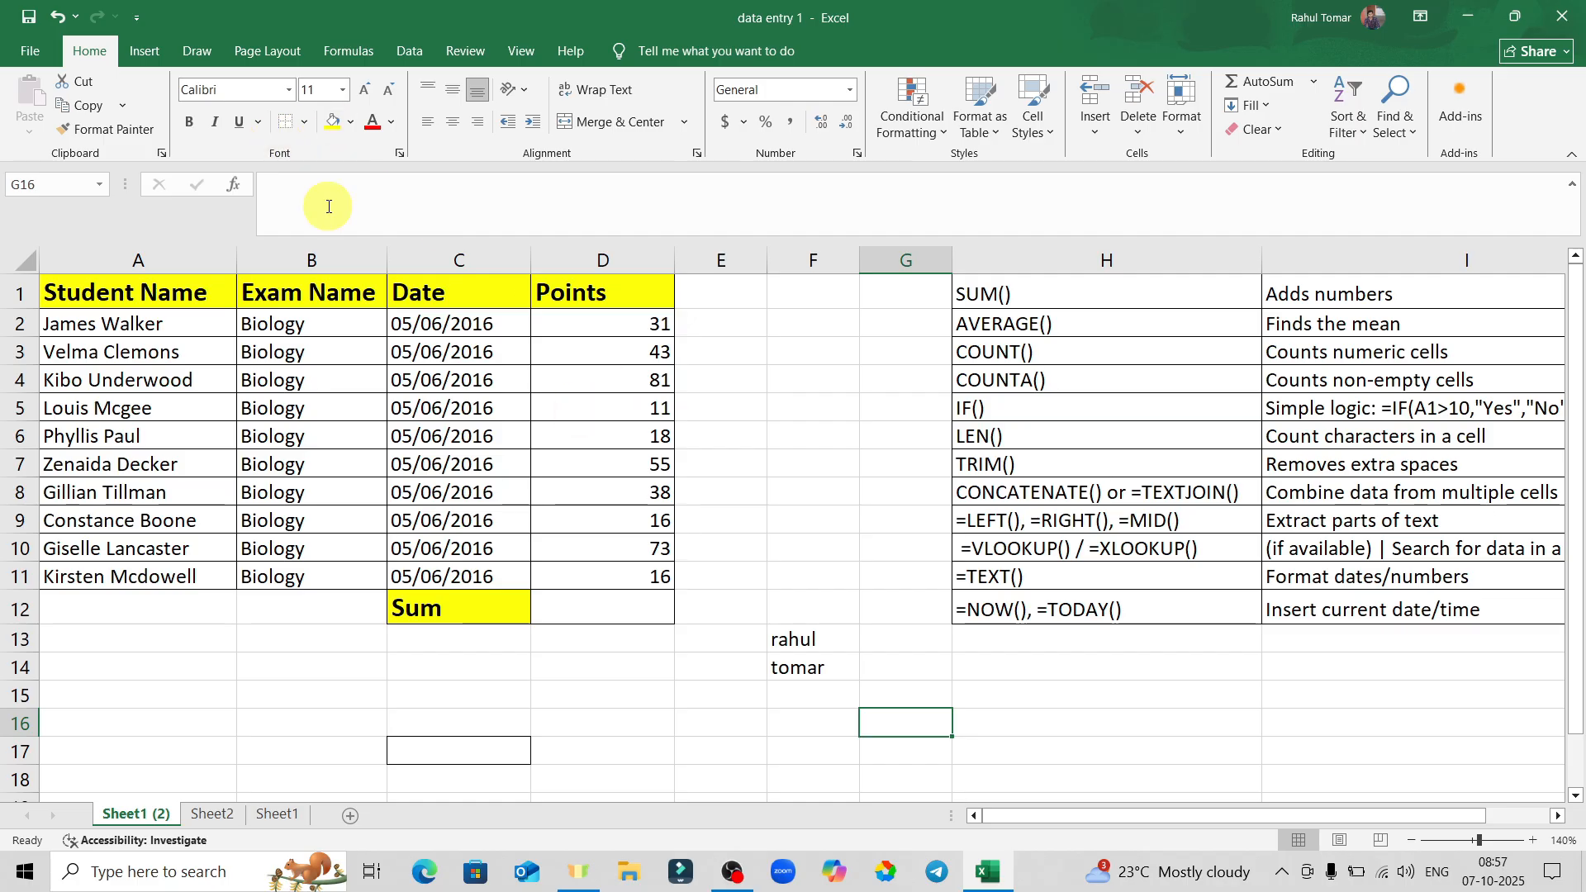
left_click(612, 461)
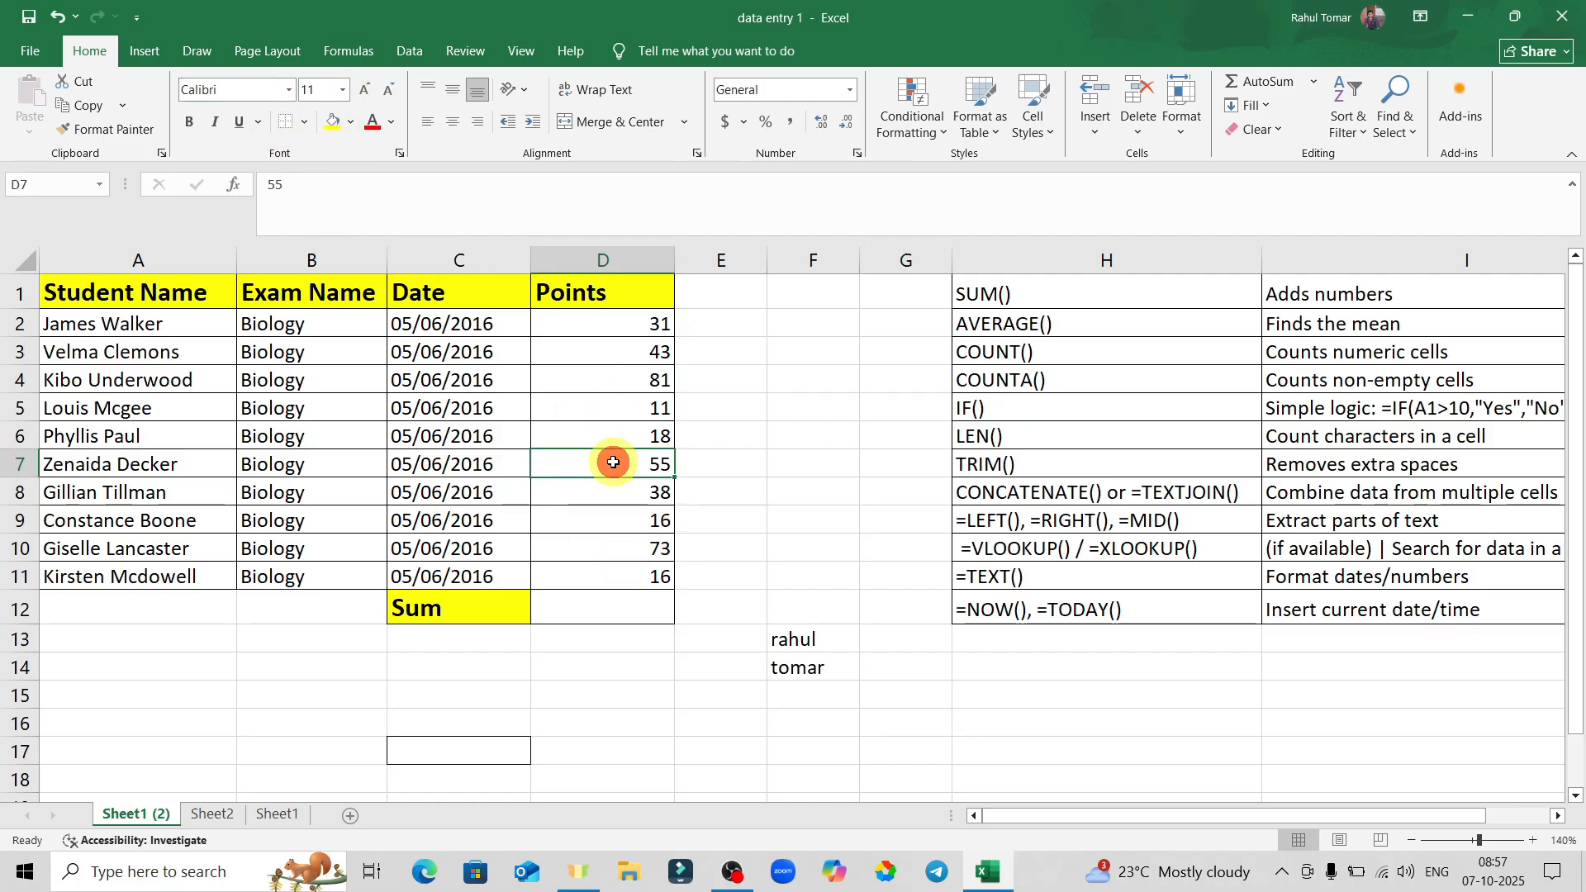
left_click(330, 126)
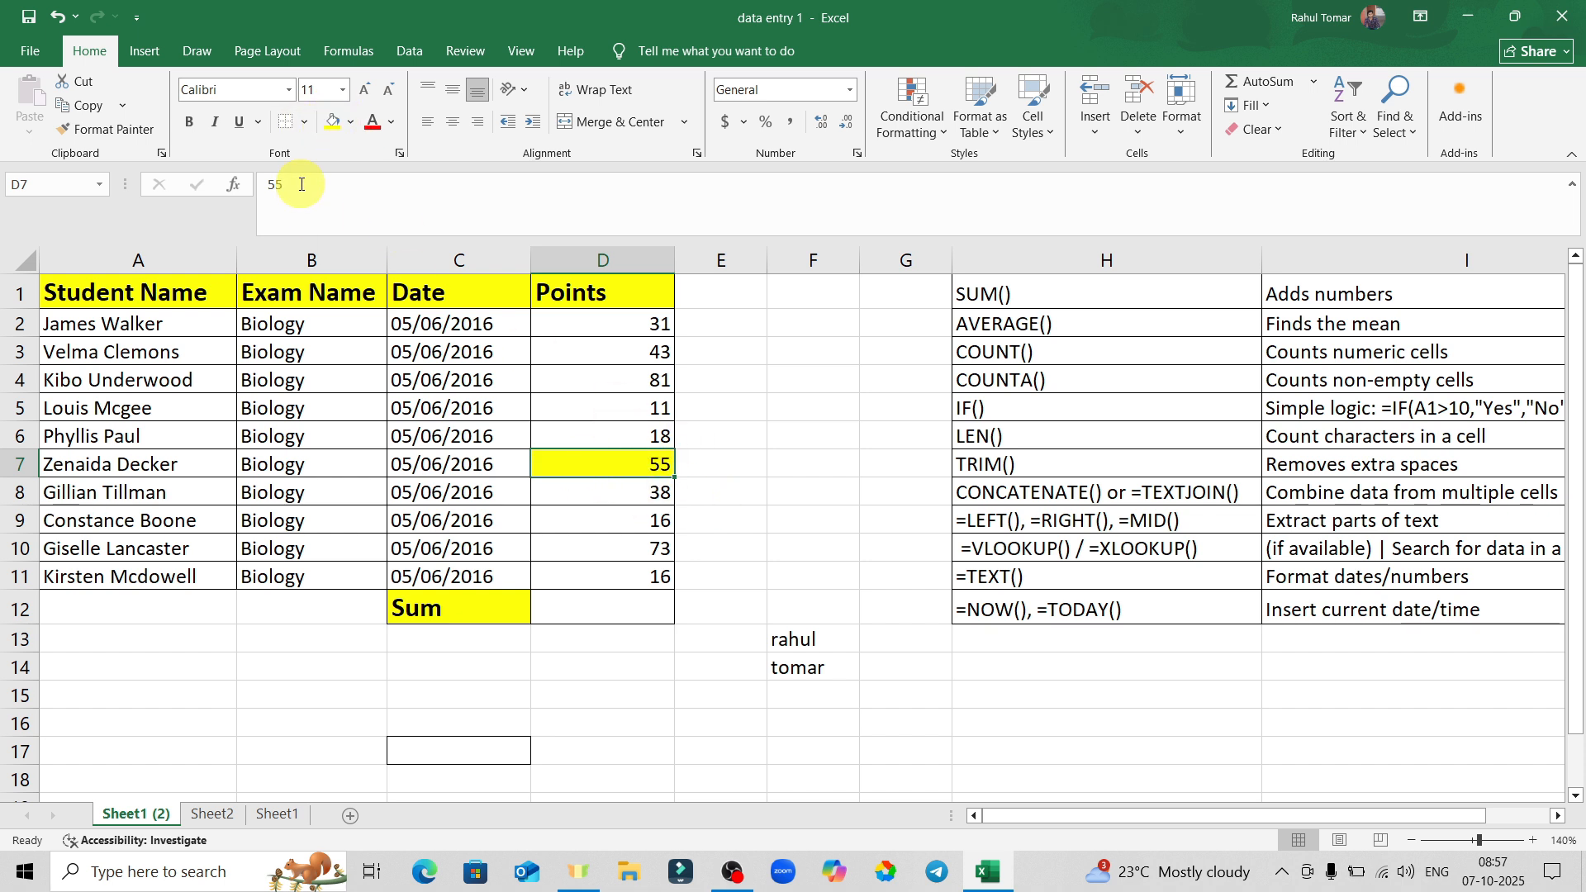
left_click(352, 125)
left_click(337, 211)
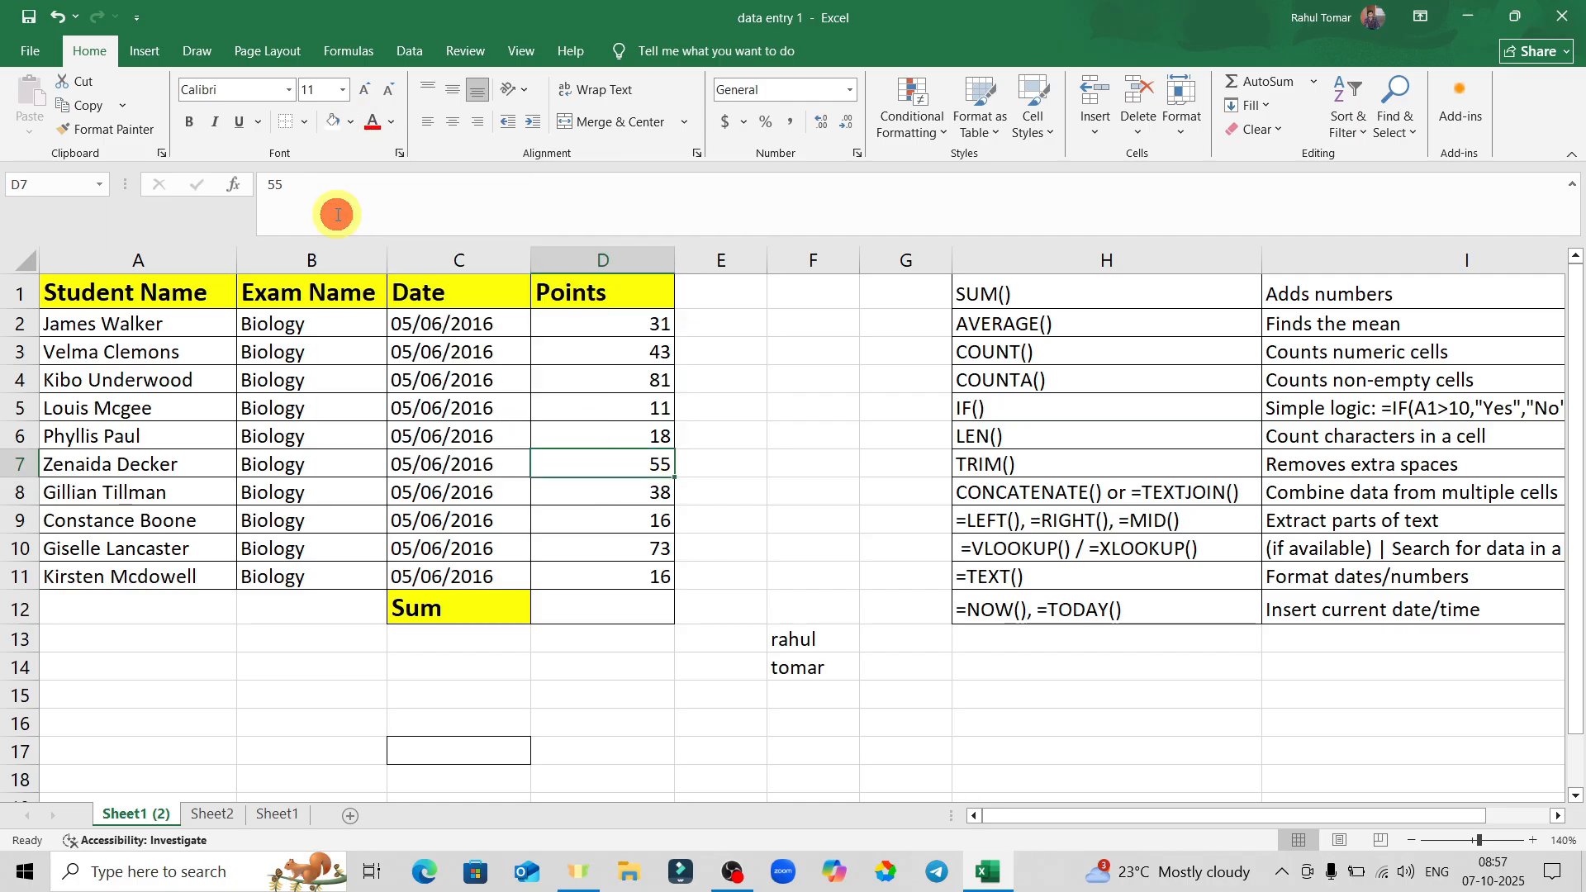
left_click(856, 484)
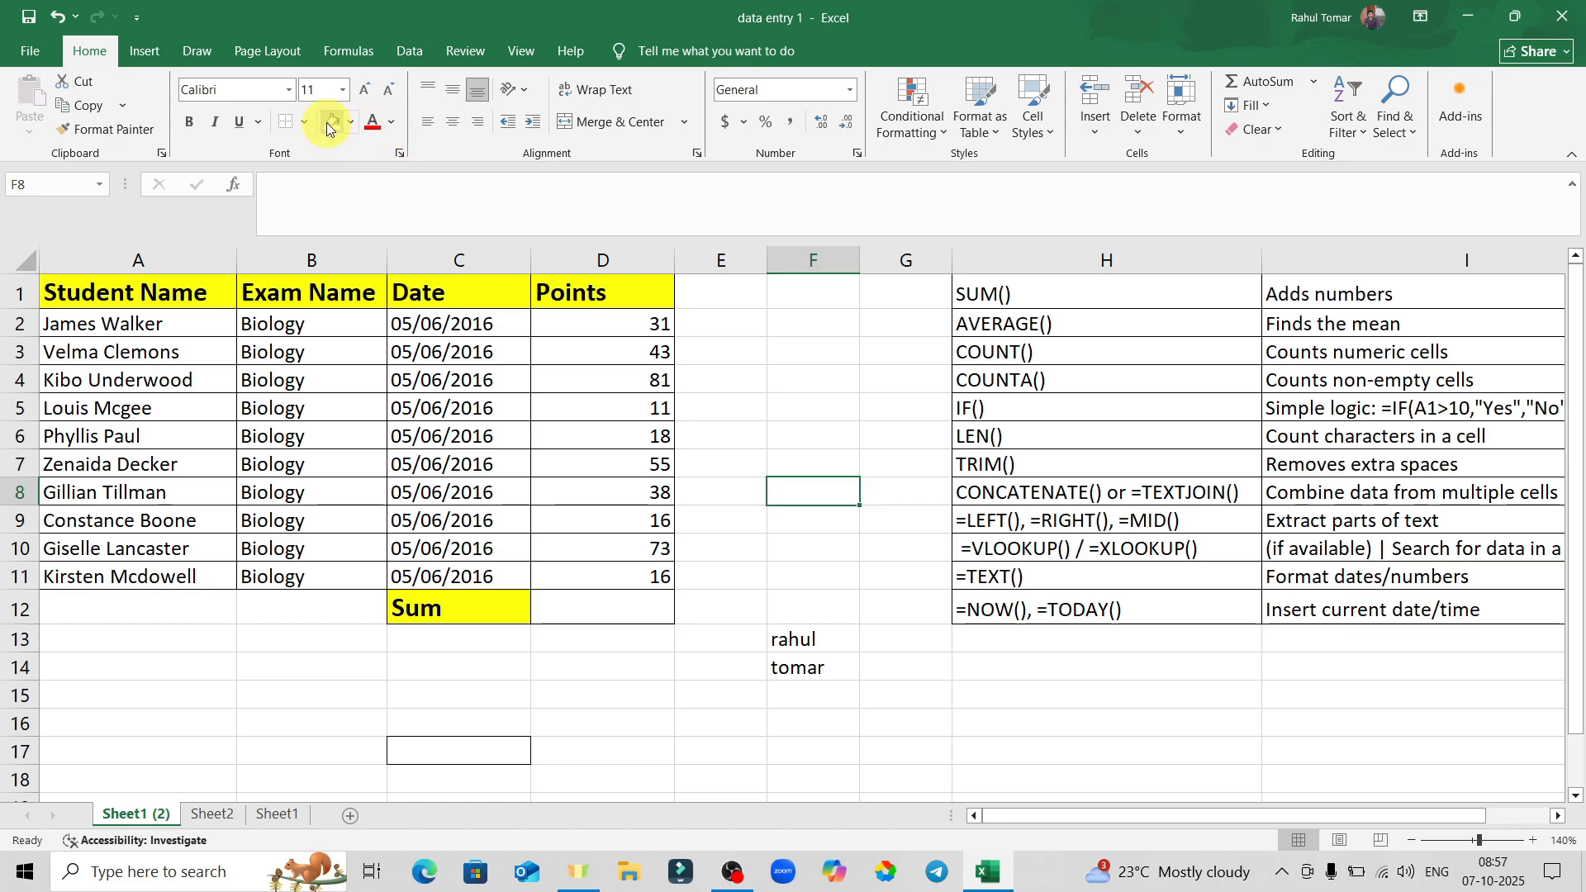
left_click(641, 465)
left_click(394, 123)
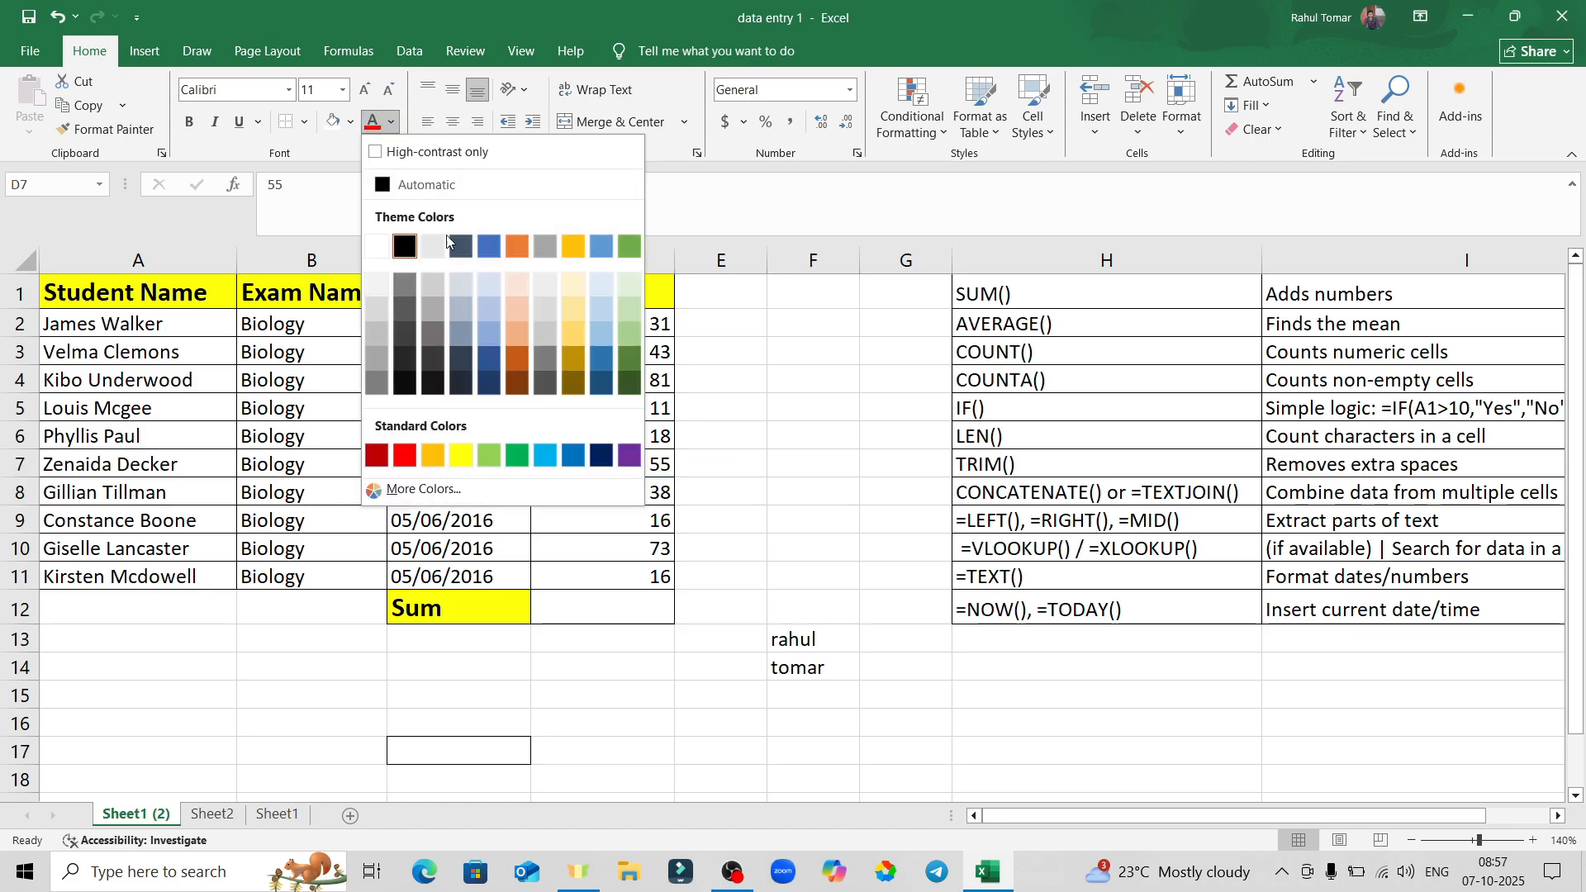
left_click(405, 455)
left_click(736, 461)
left_click(634, 465)
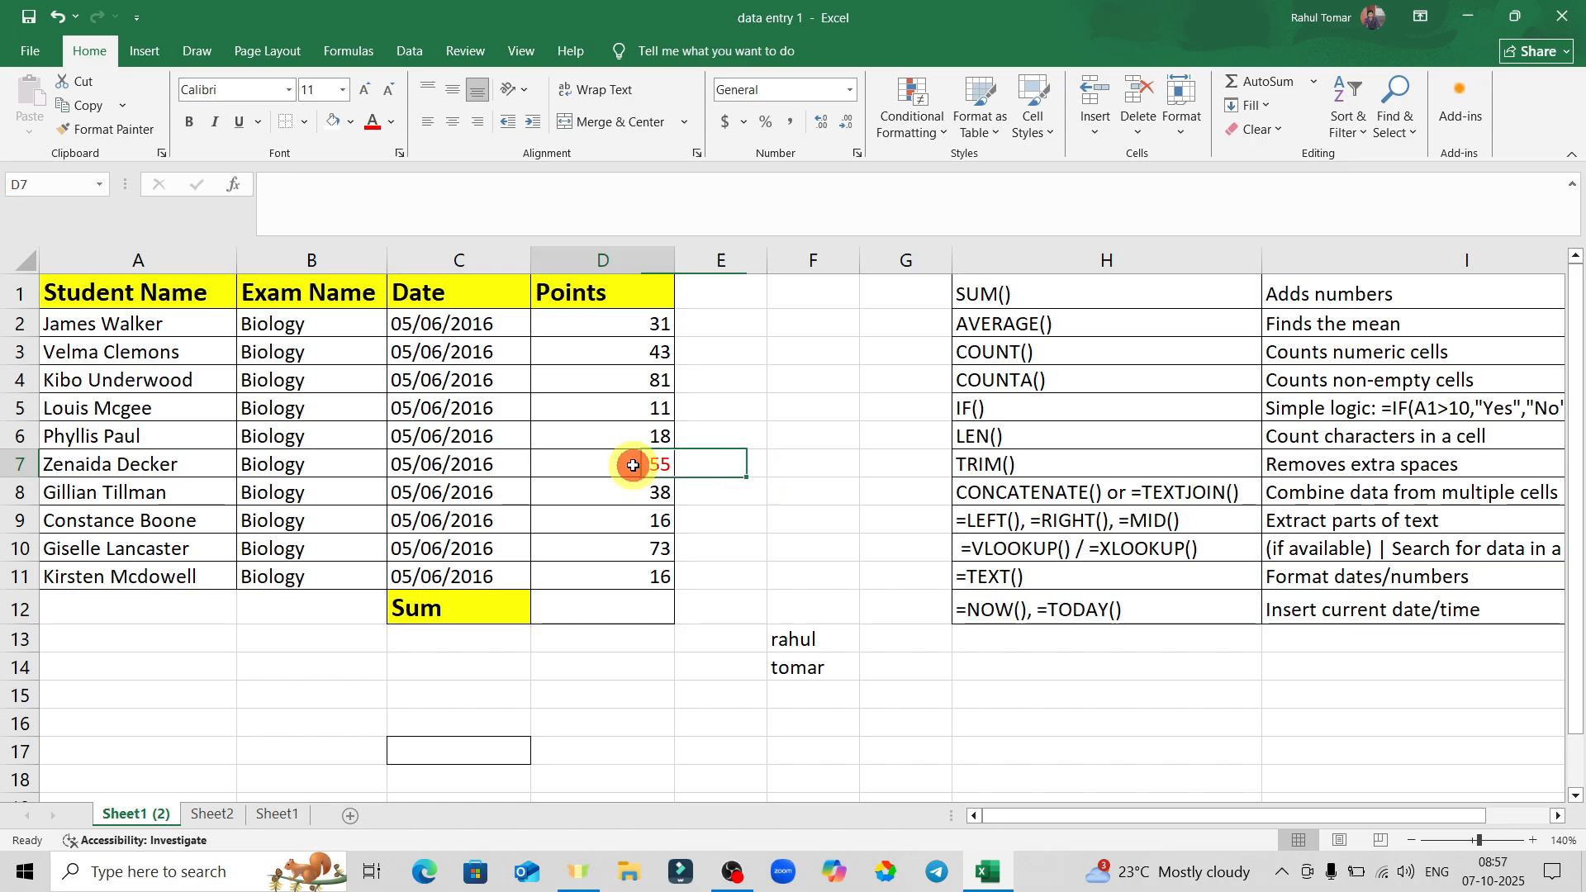
left_click(392, 124)
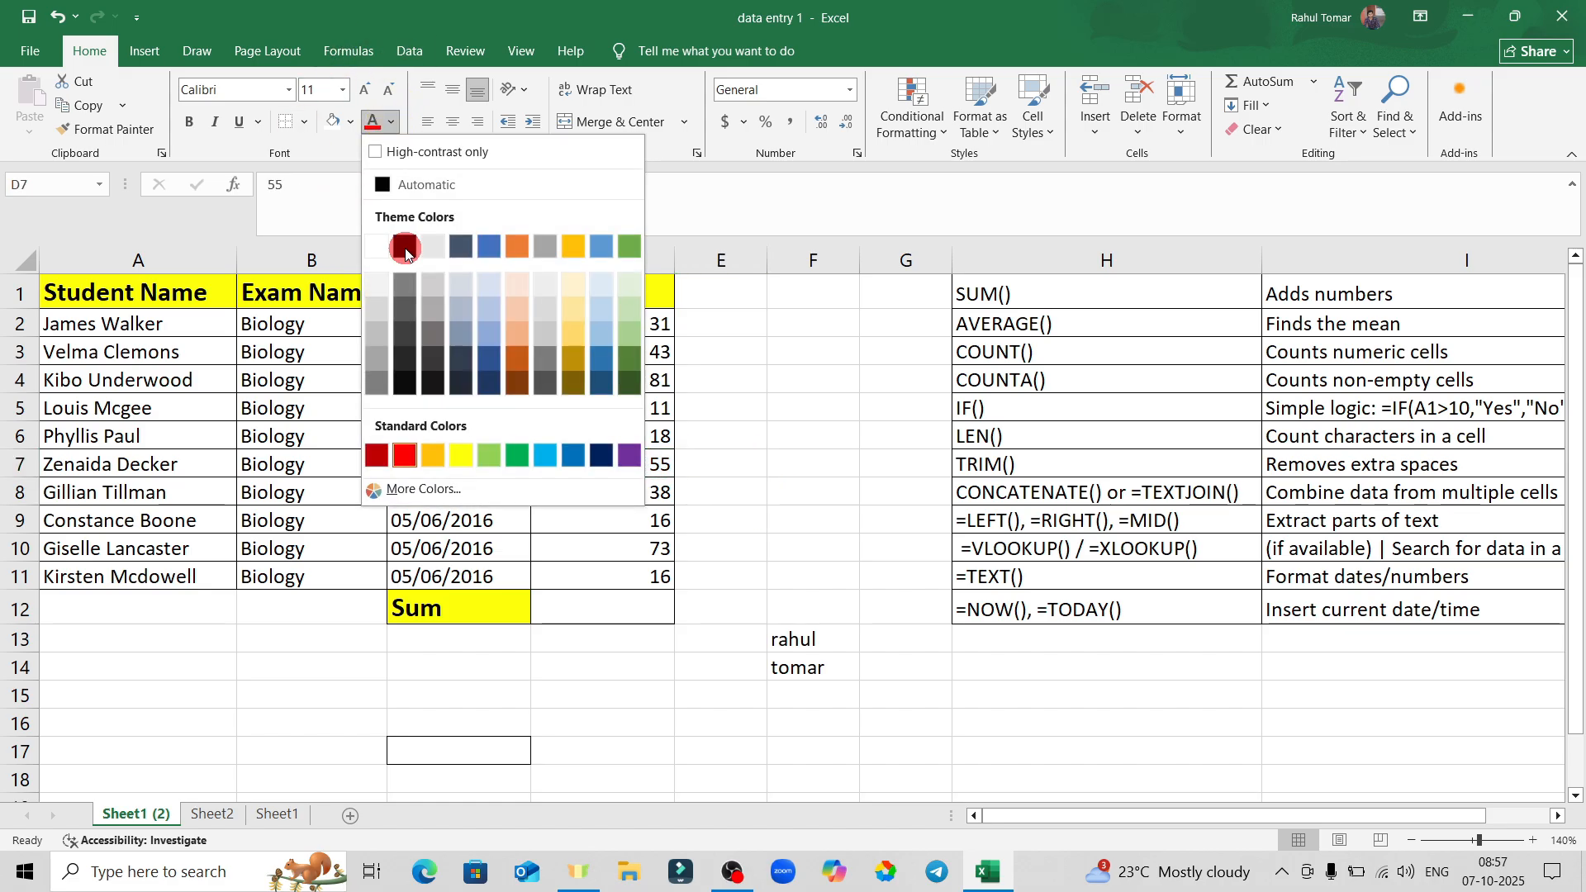
left_click(405, 248)
left_click(799, 408)
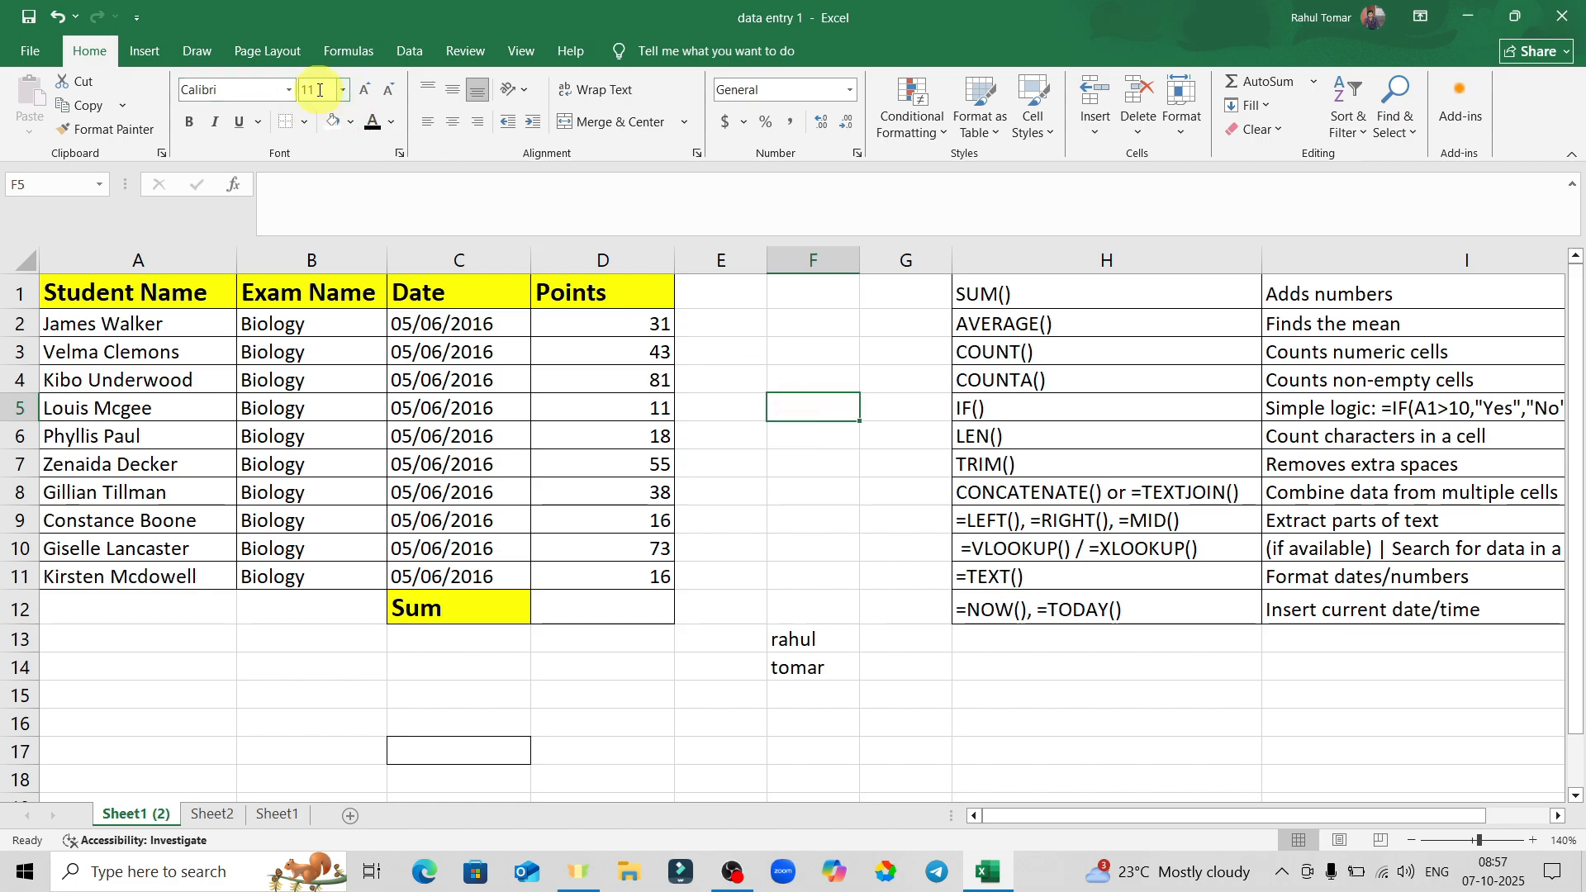
left_click(634, 436)
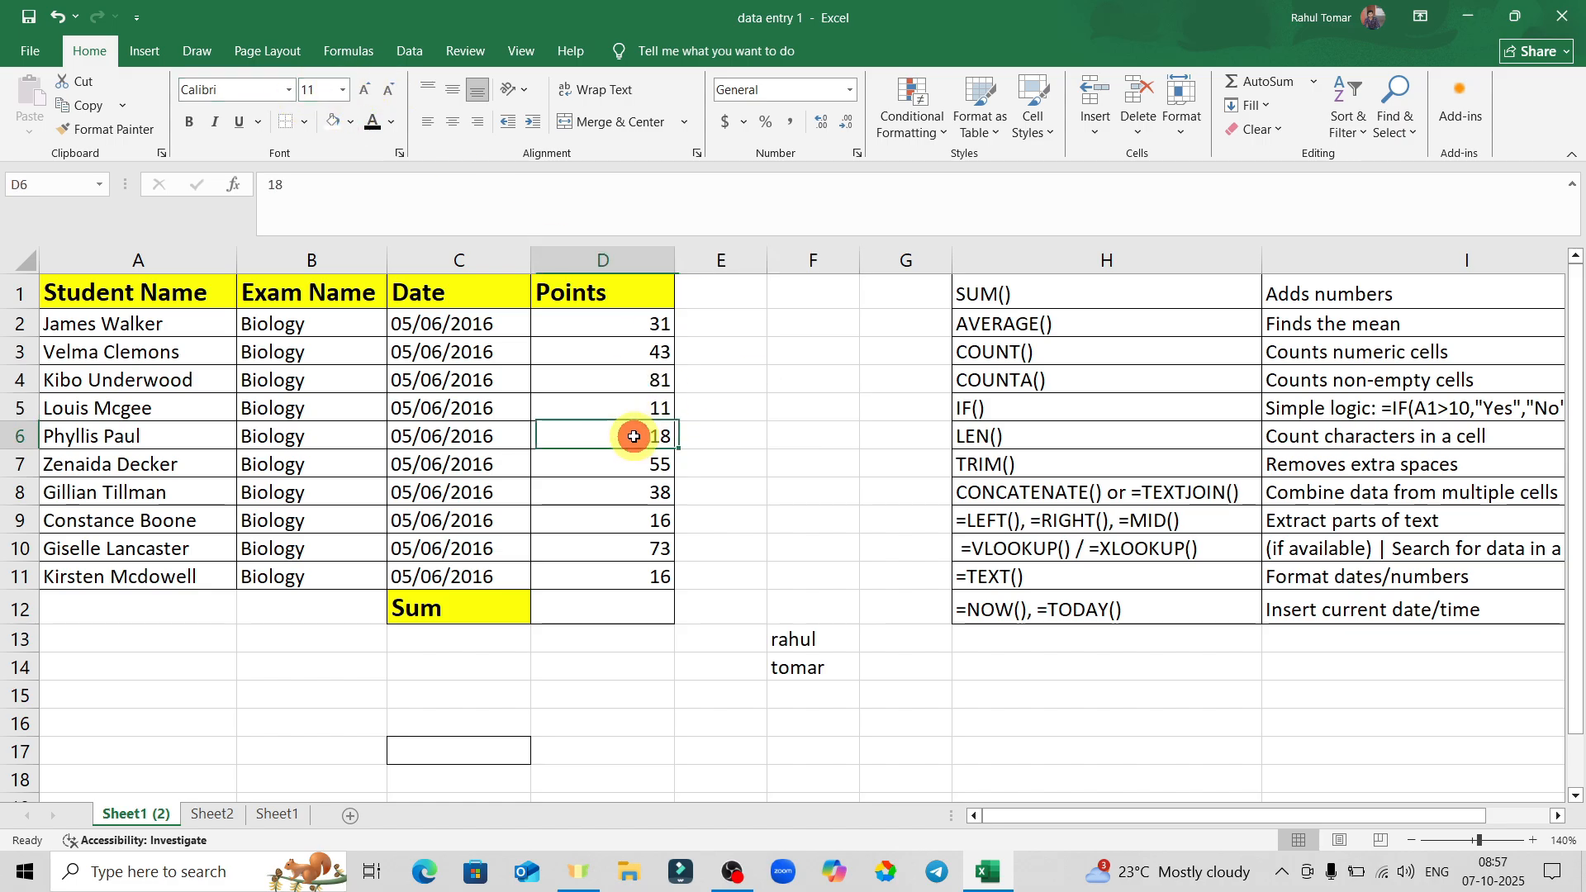
Step D6's text up to size 18 with Increase Font Size, then back down to 12.
left_click(341, 91)
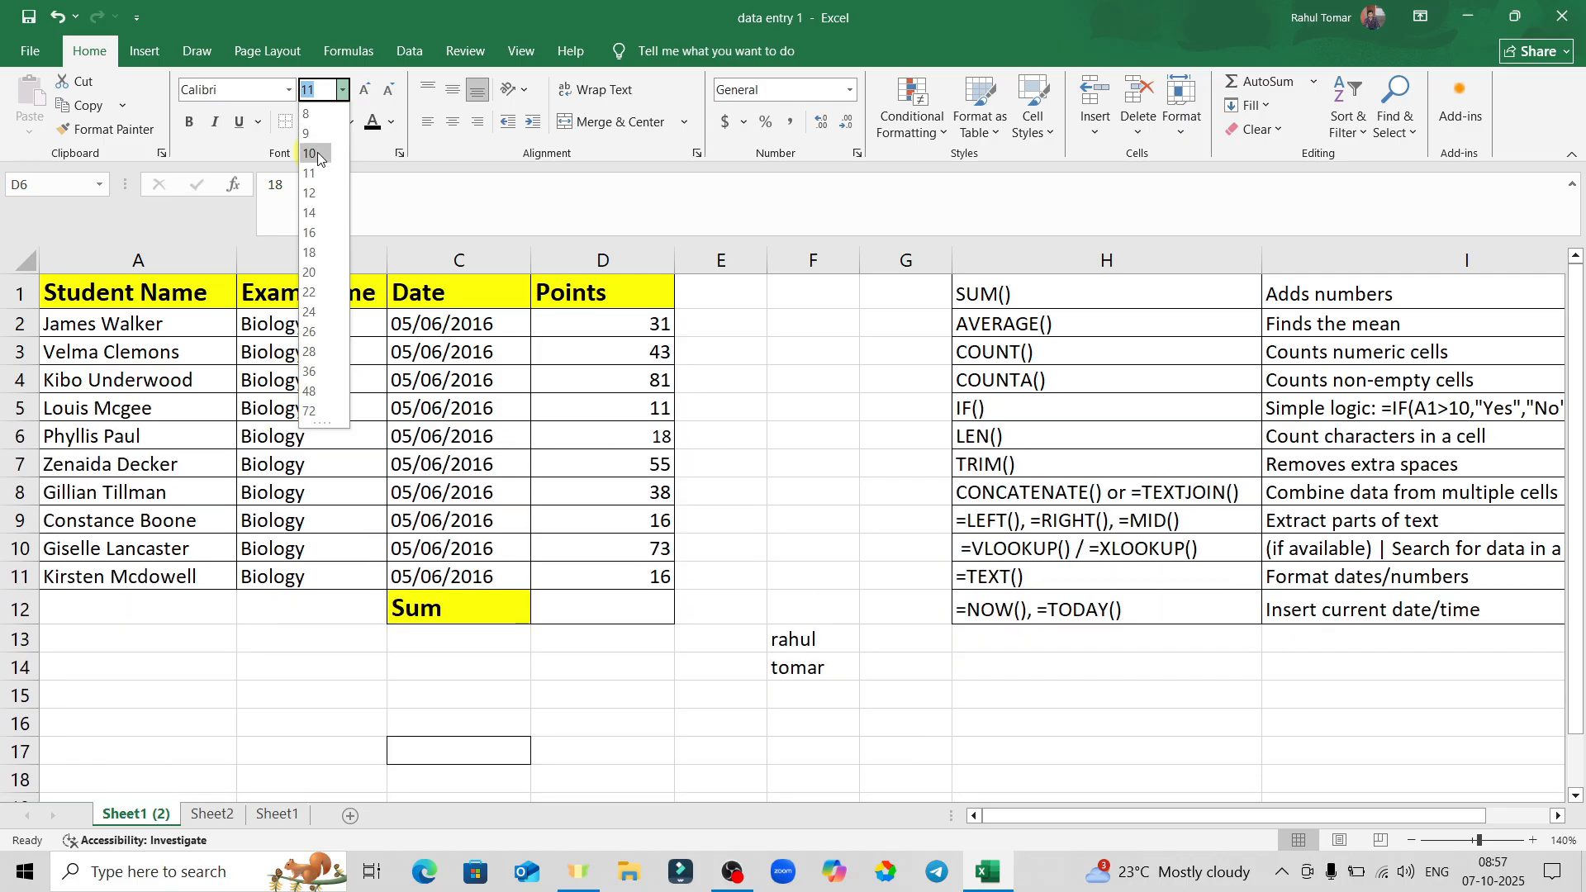
left_click(379, 104)
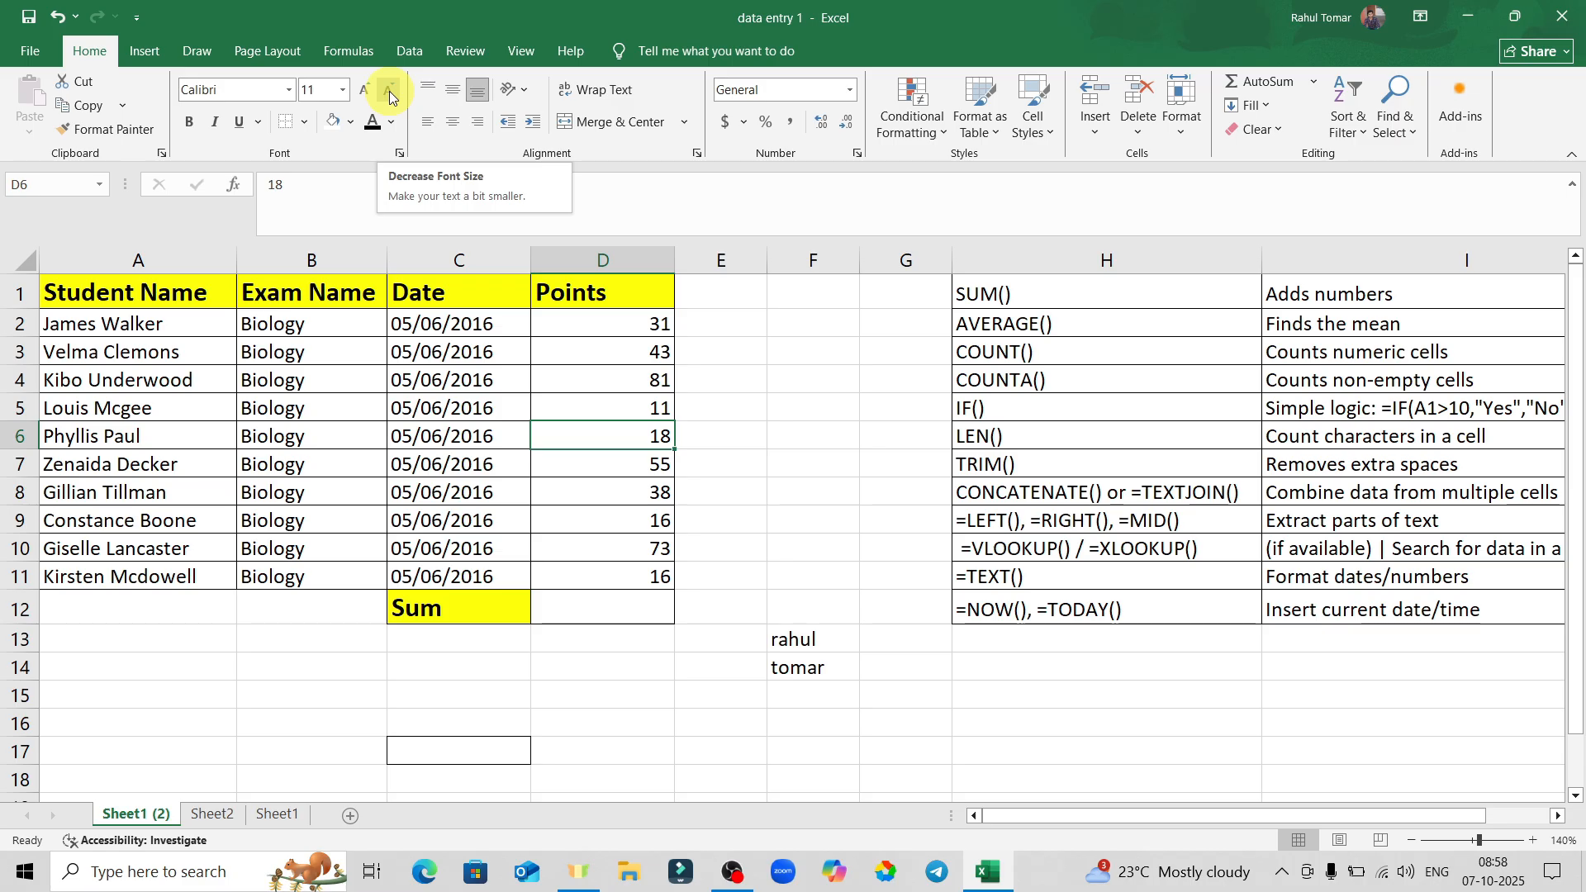
left_click(622, 434)
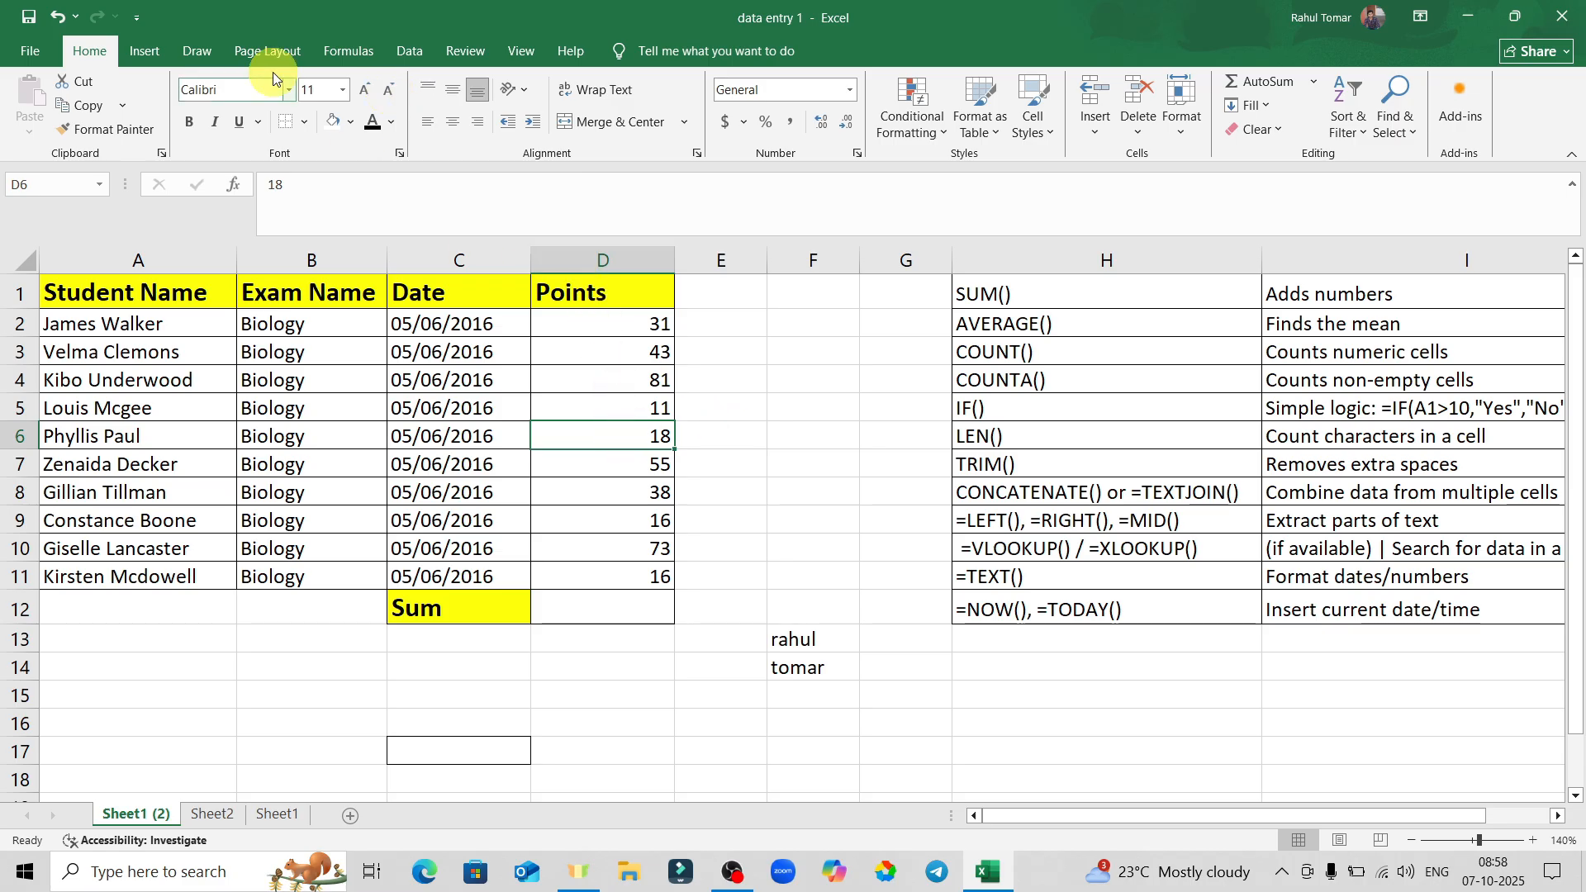
left_click(364, 93)
left_click(364, 93)
left_click(364, 93)
left_click(364, 93)
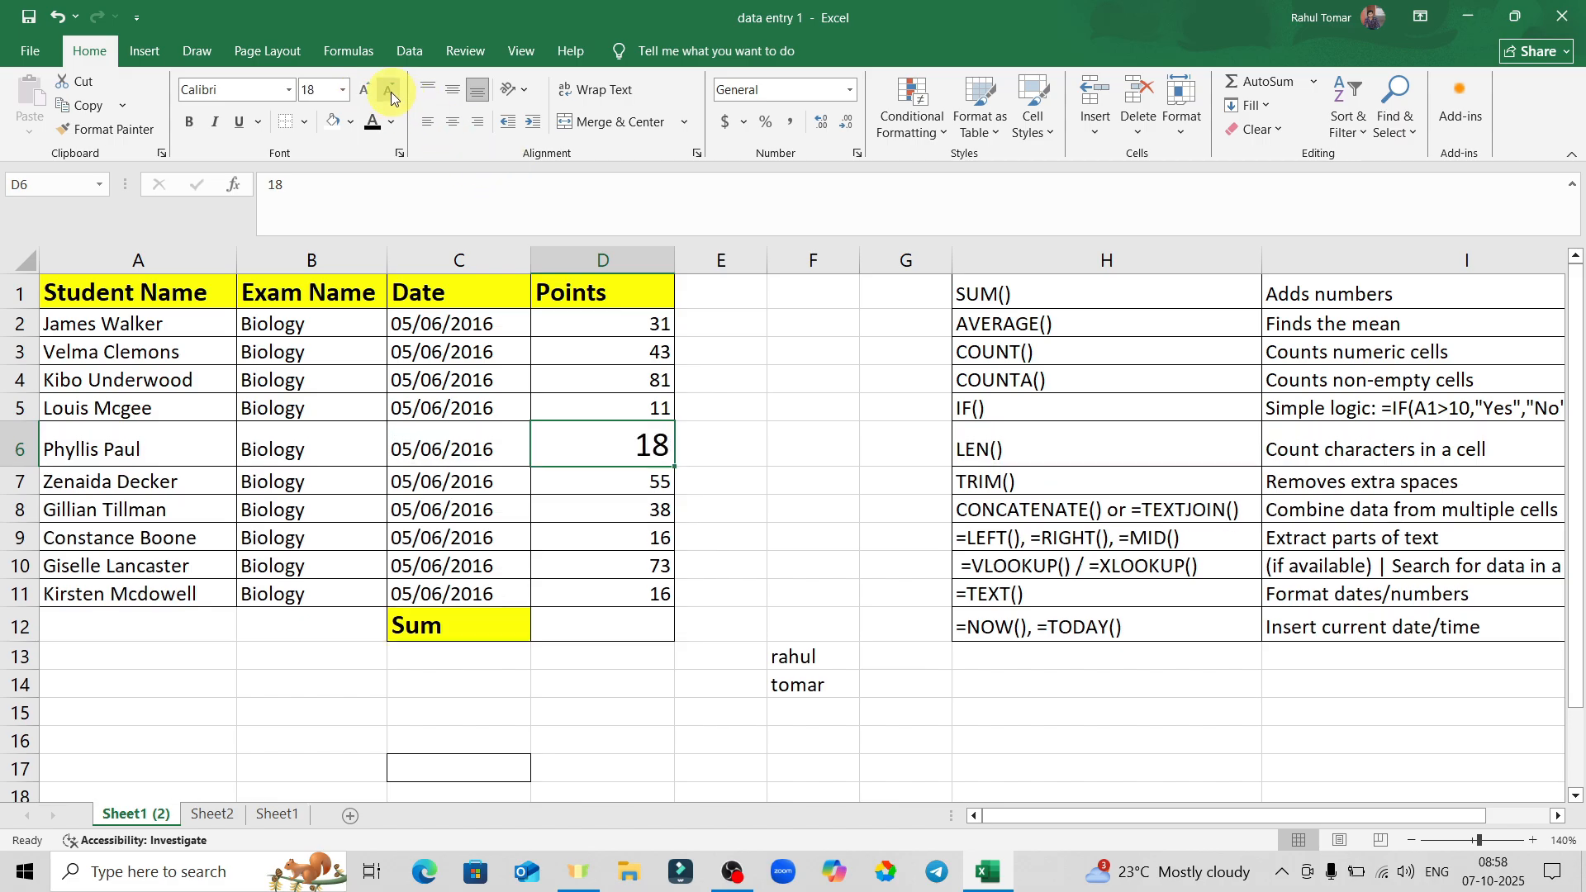
left_click(391, 98)
left_click(391, 97)
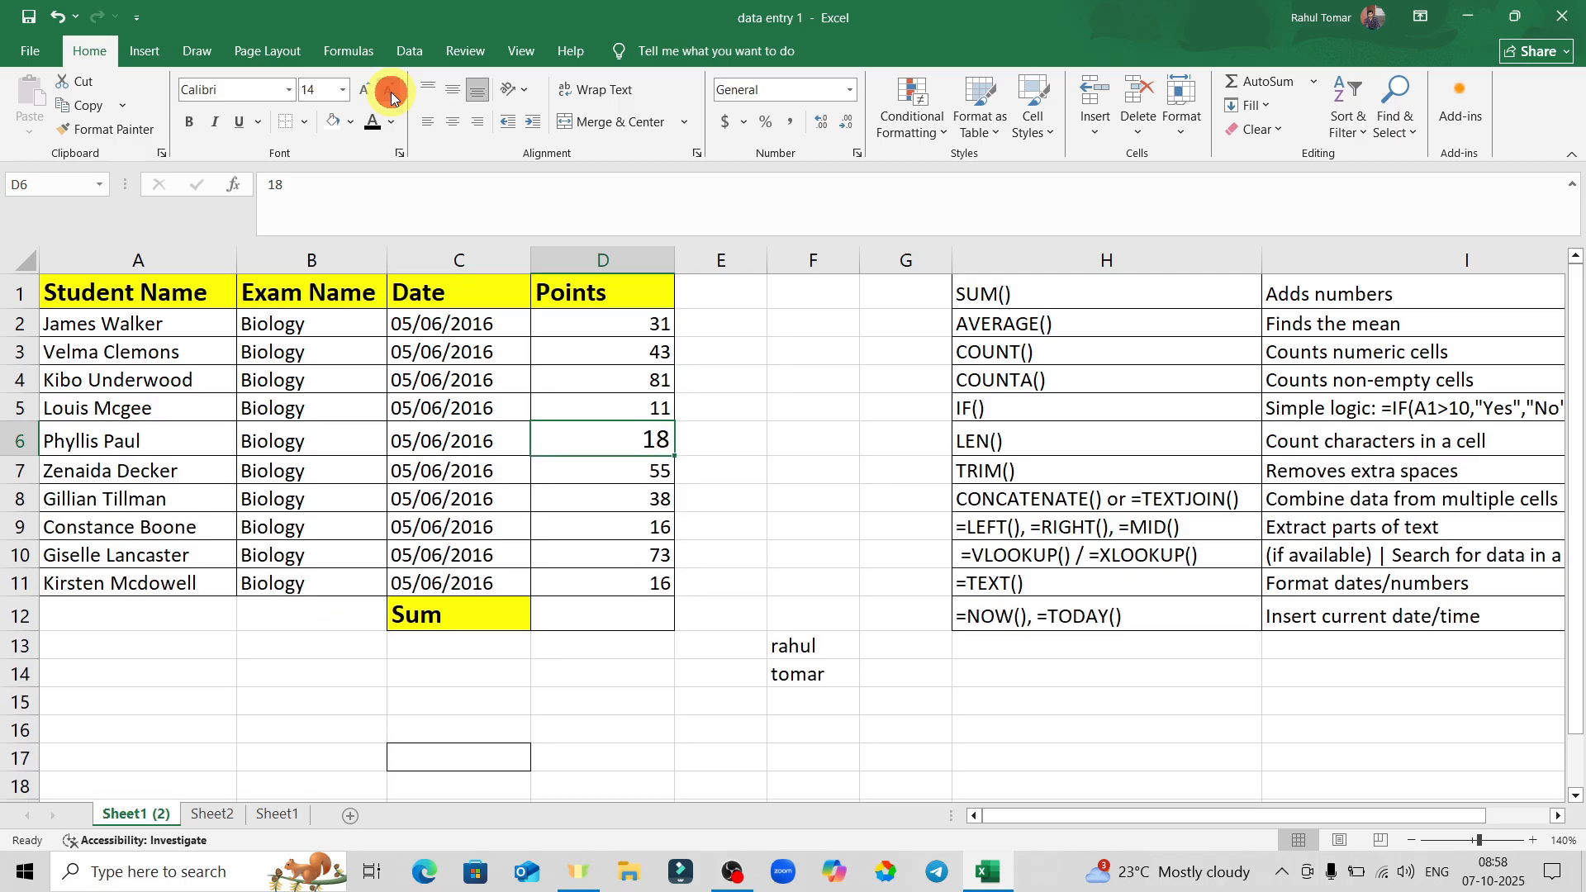
left_click(392, 98)
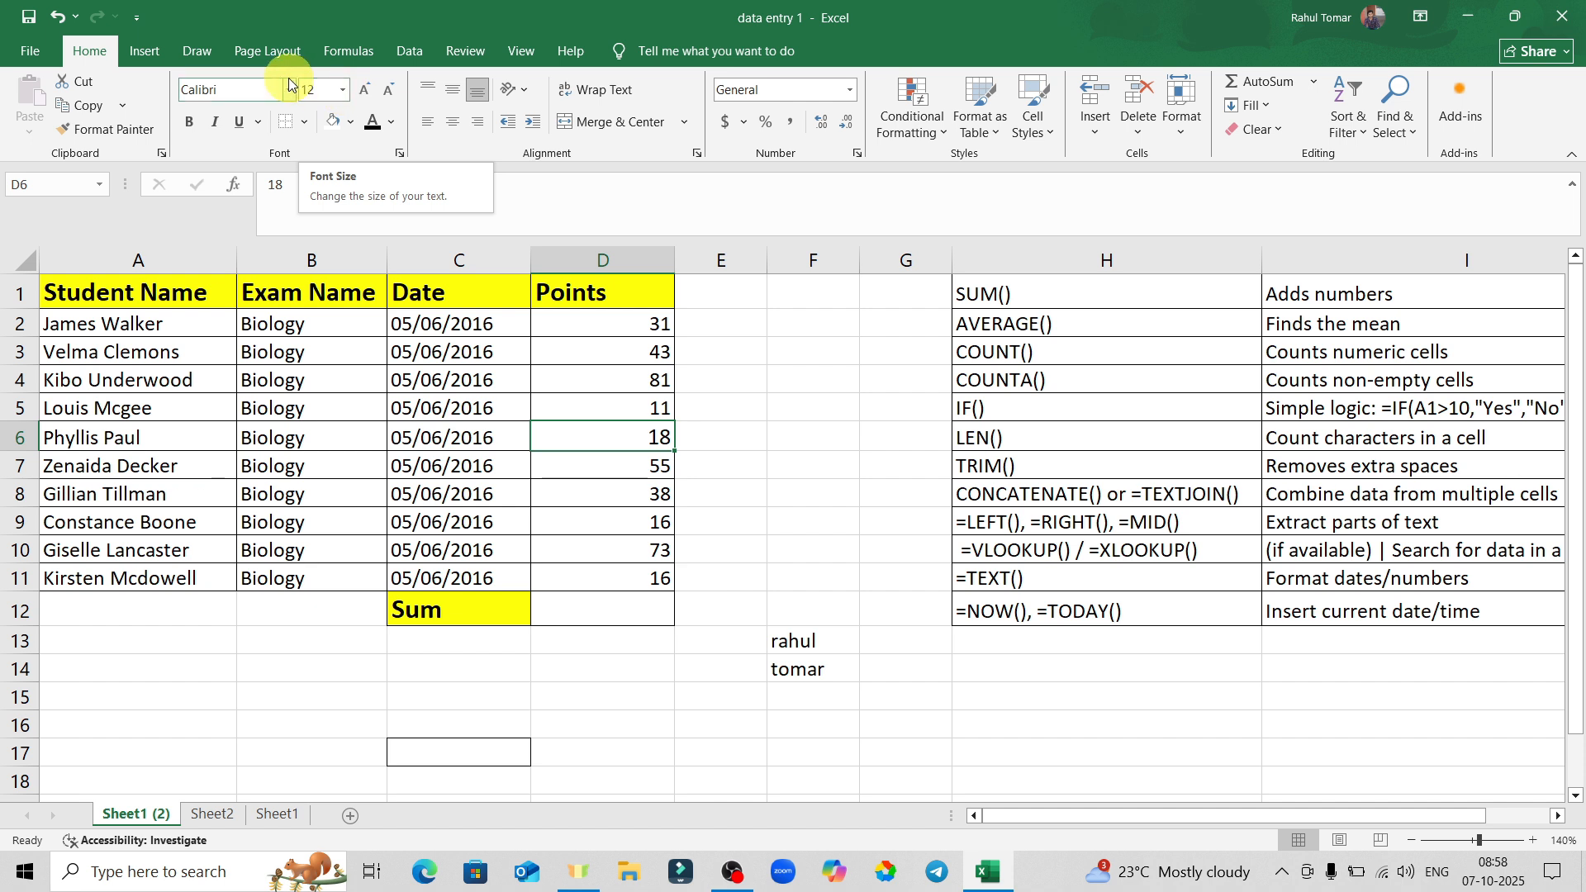
Pick size 20 for D6 from the Font Size list, then settle on 12.
left_click(339, 97)
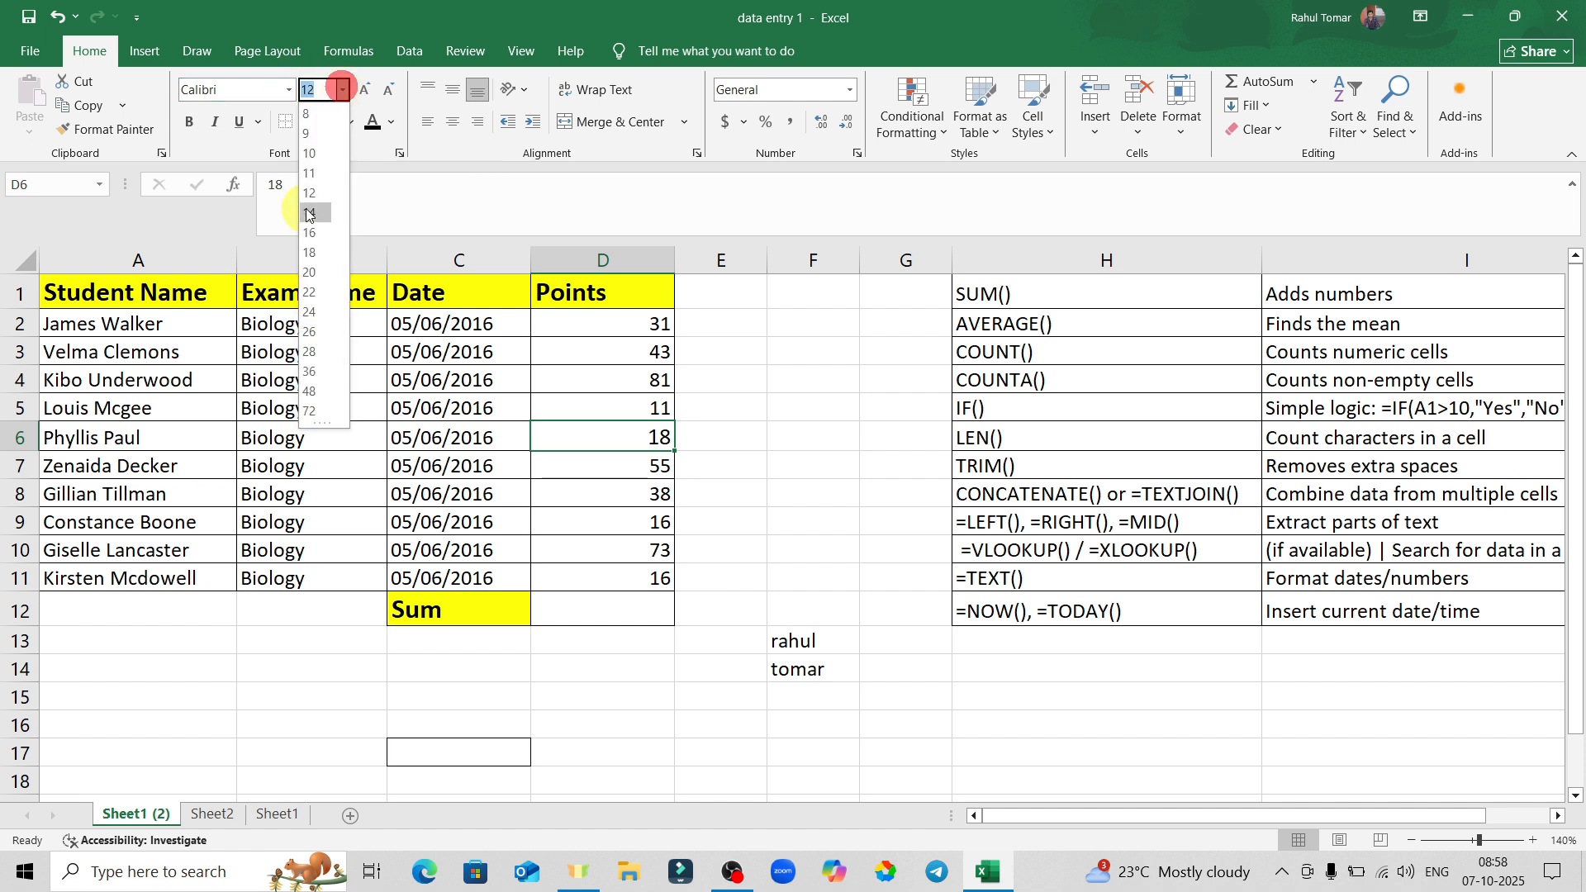
left_click(314, 273)
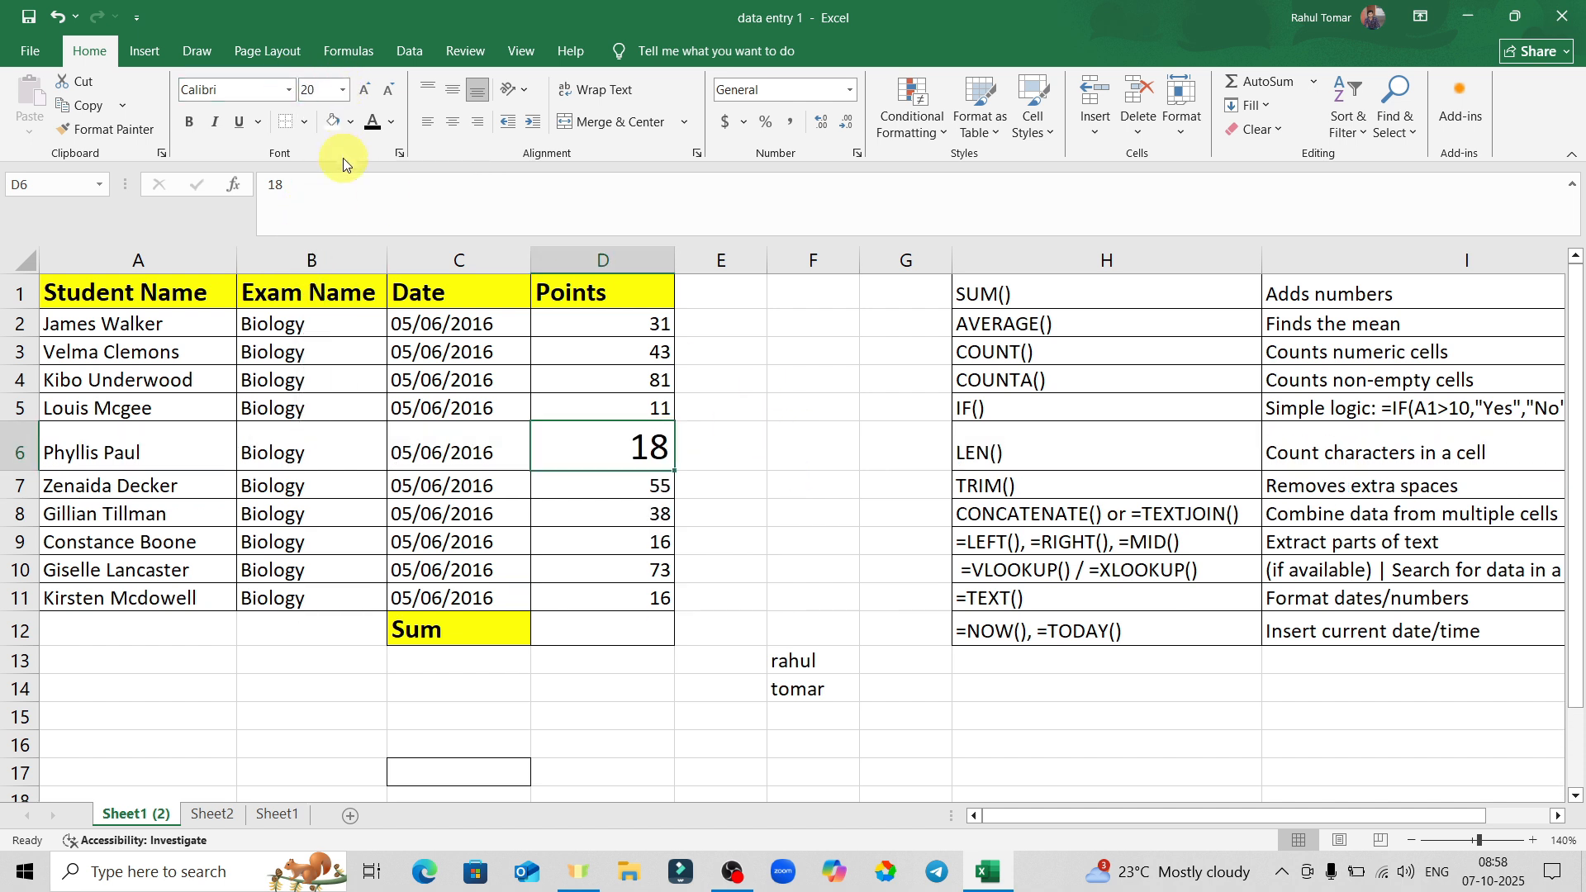
left_click(342, 91)
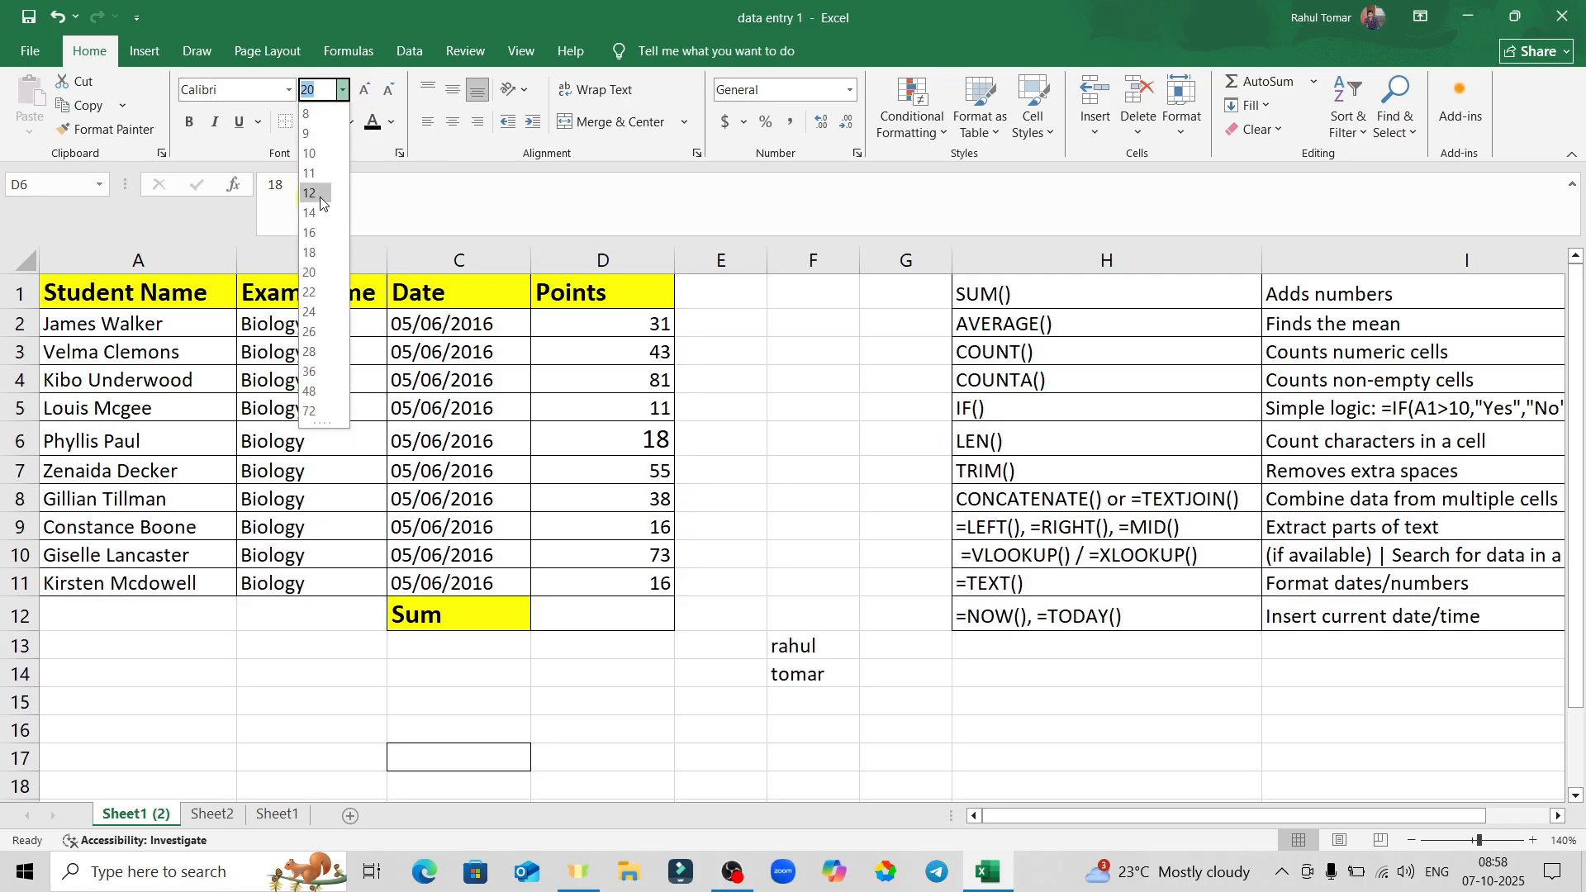
left_click(310, 190)
left_click(784, 346)
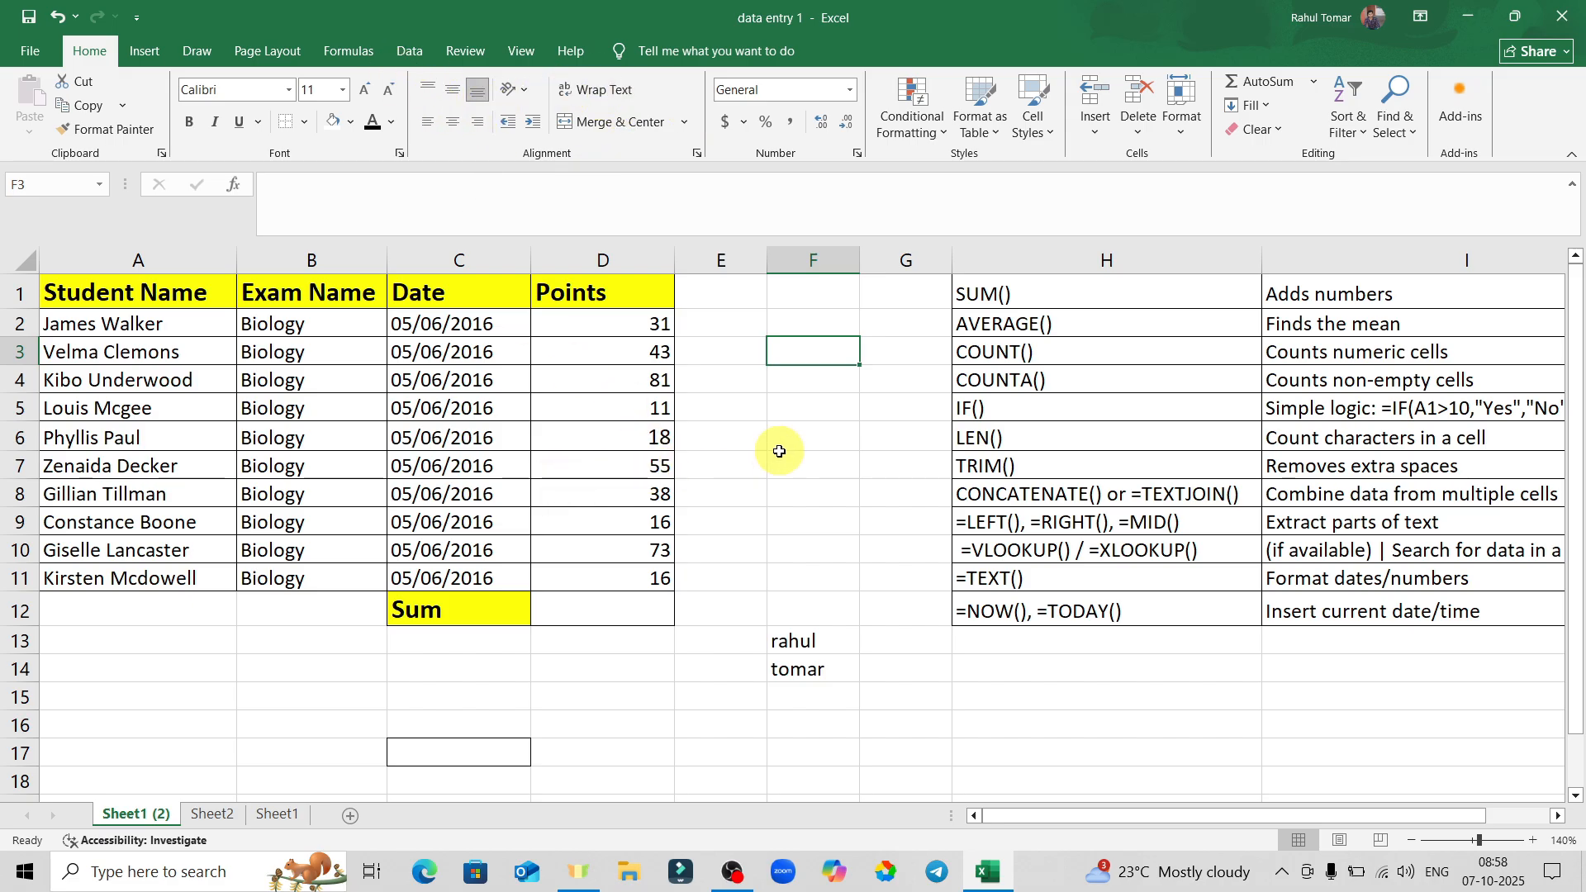
Try top, bottom and middle vertical alignment on TRIM() in H7.
left_click(1045, 465)
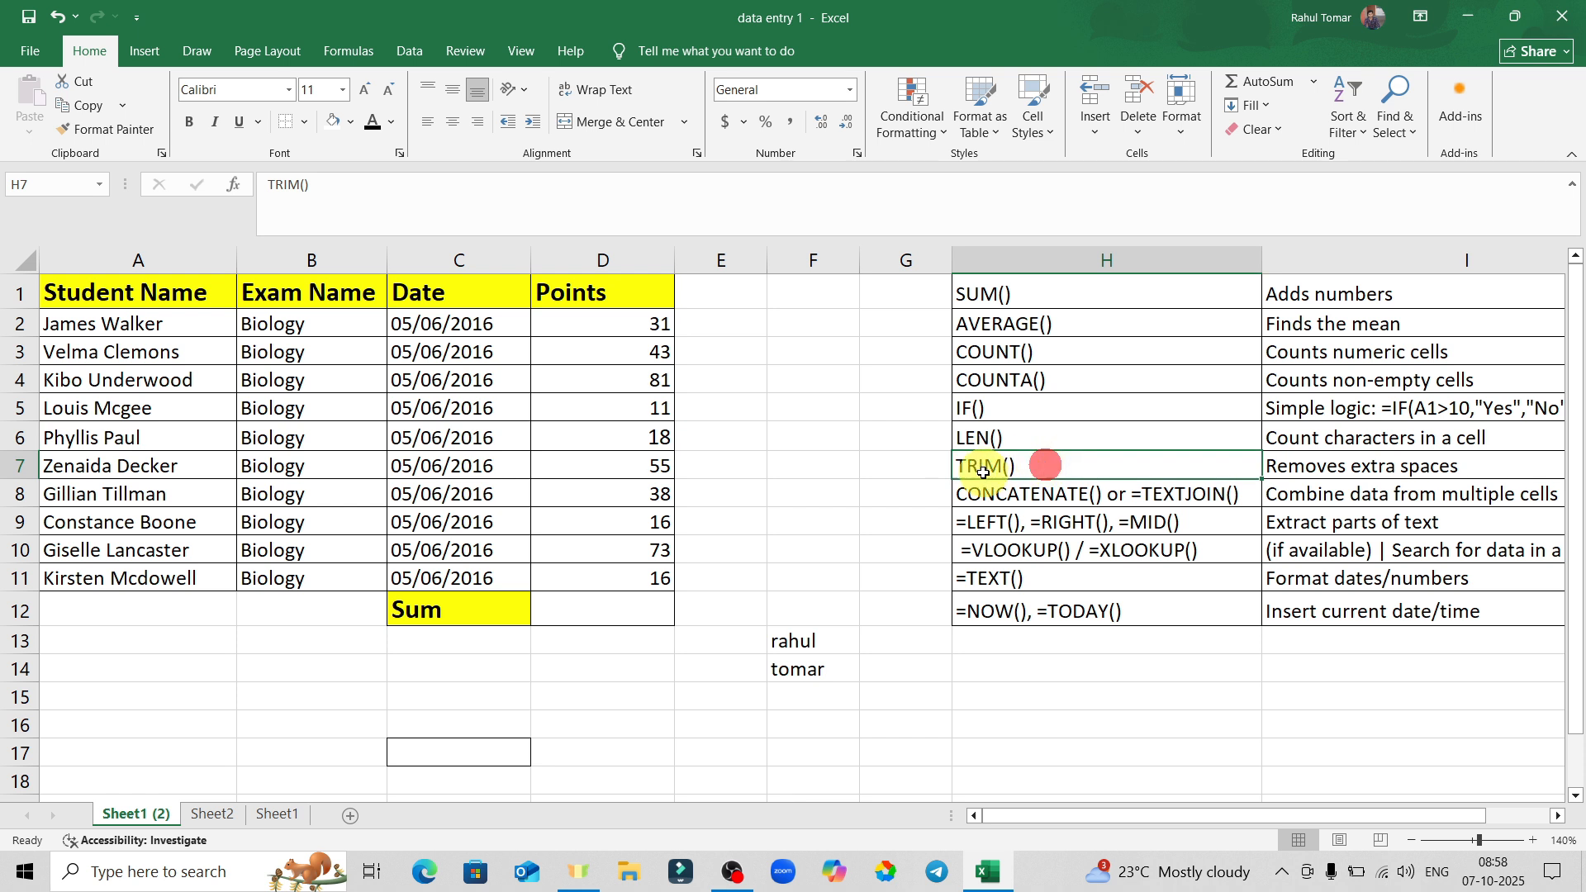
left_click(430, 90)
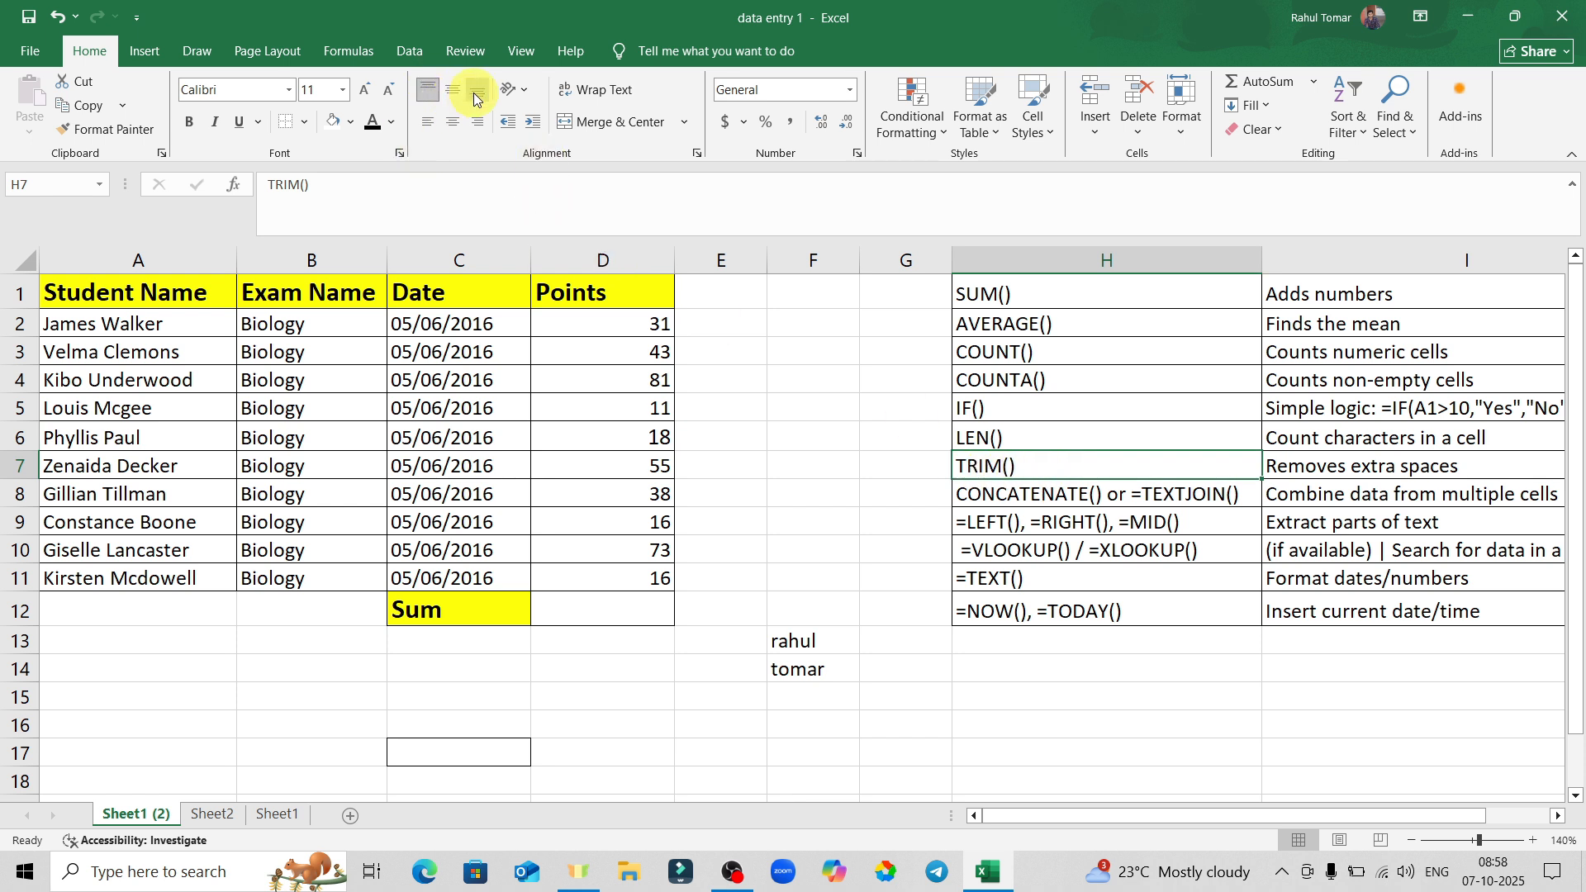
left_click(425, 86)
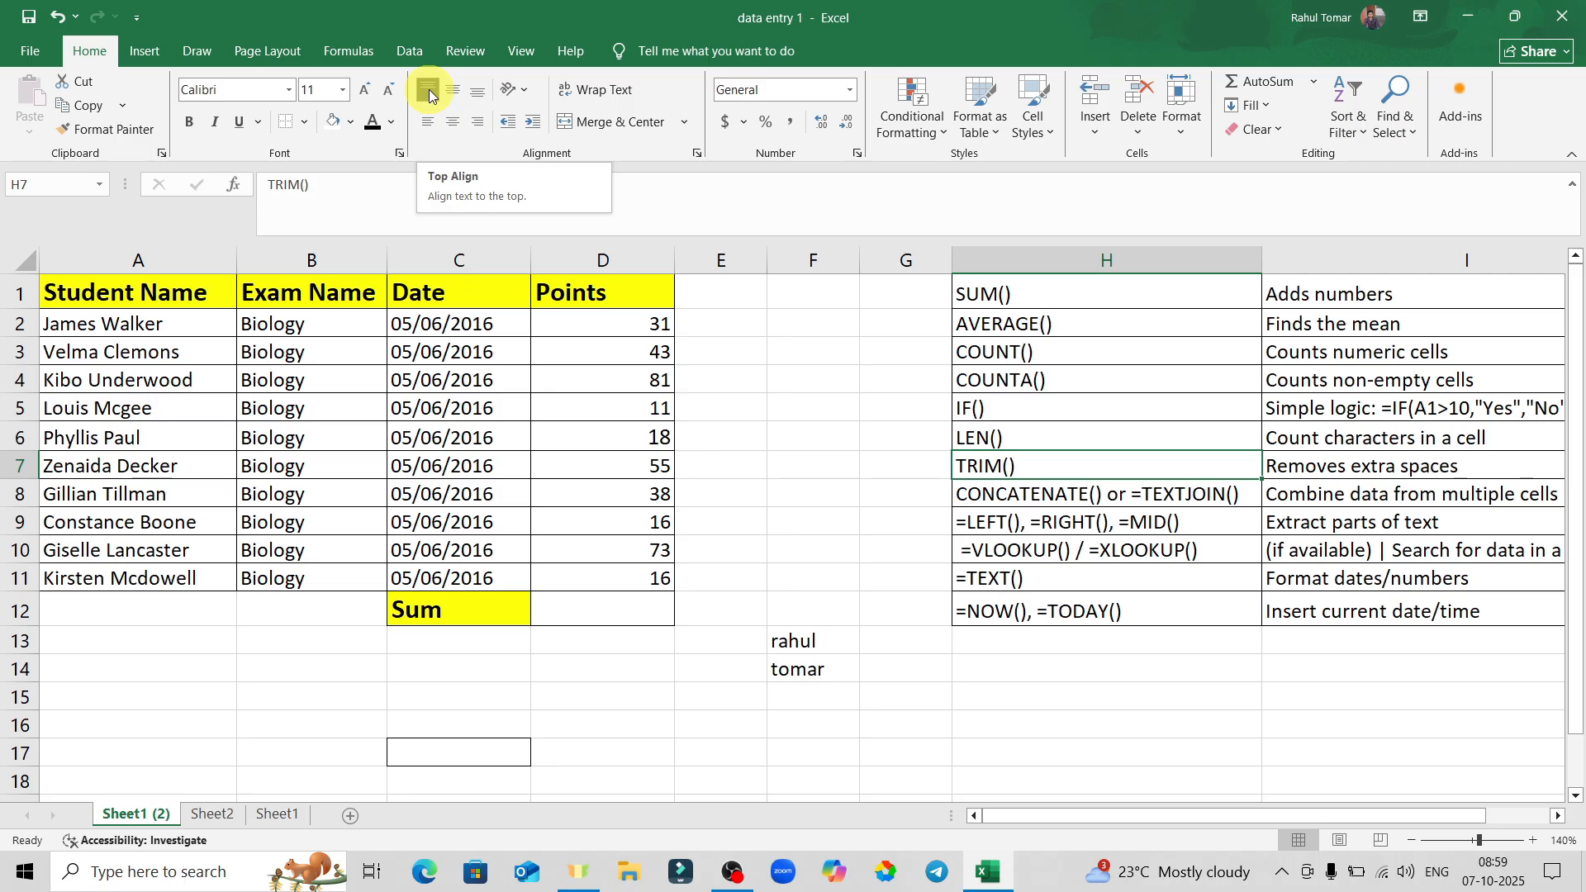
left_click(478, 95)
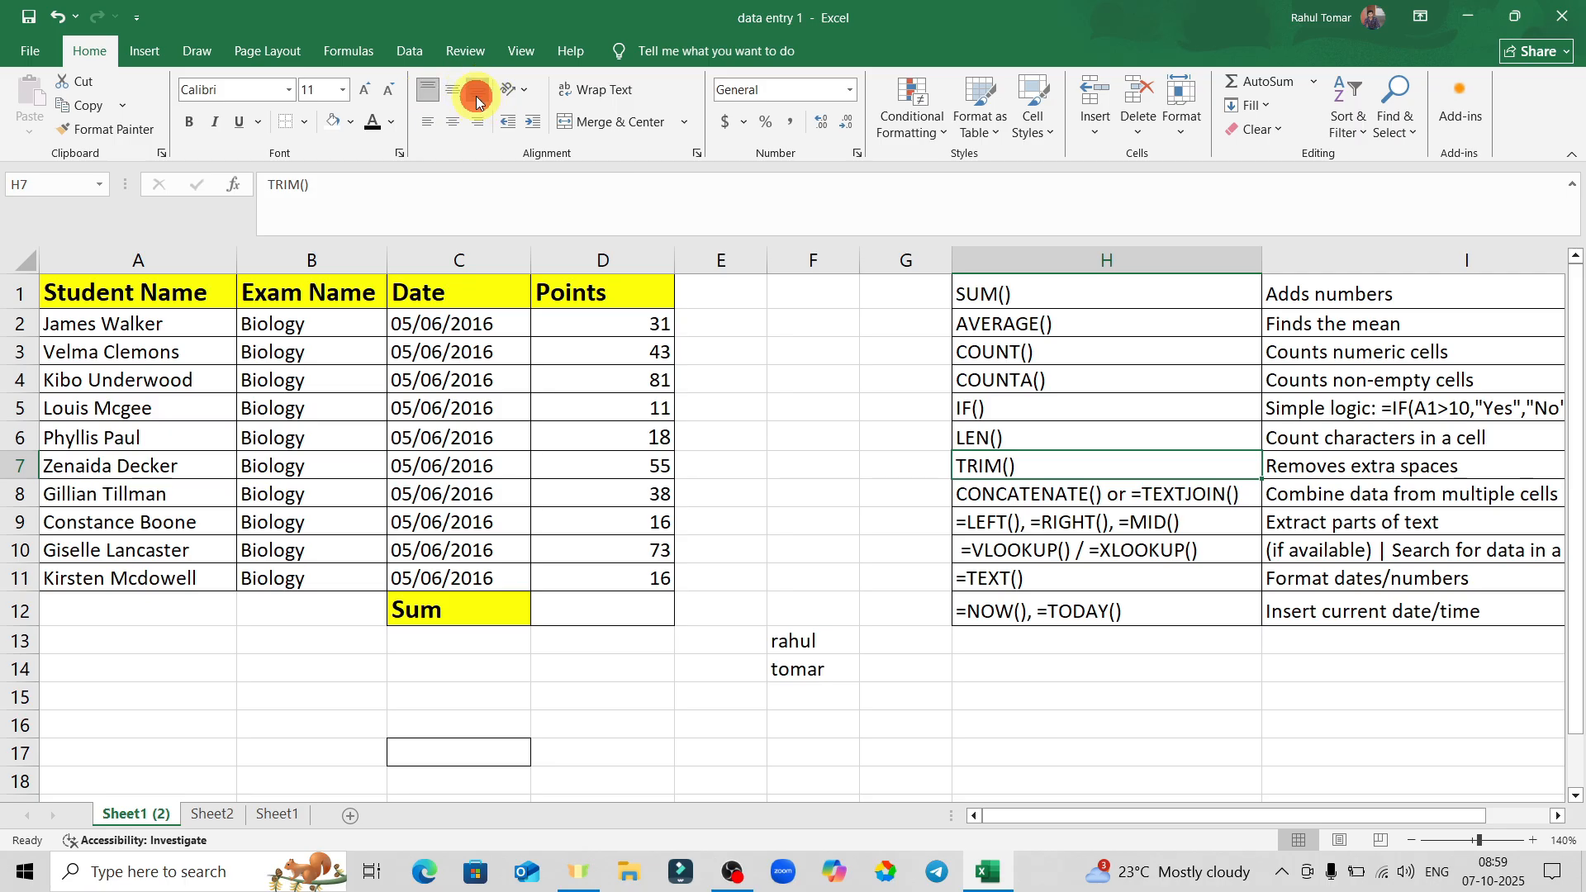
left_click(456, 90)
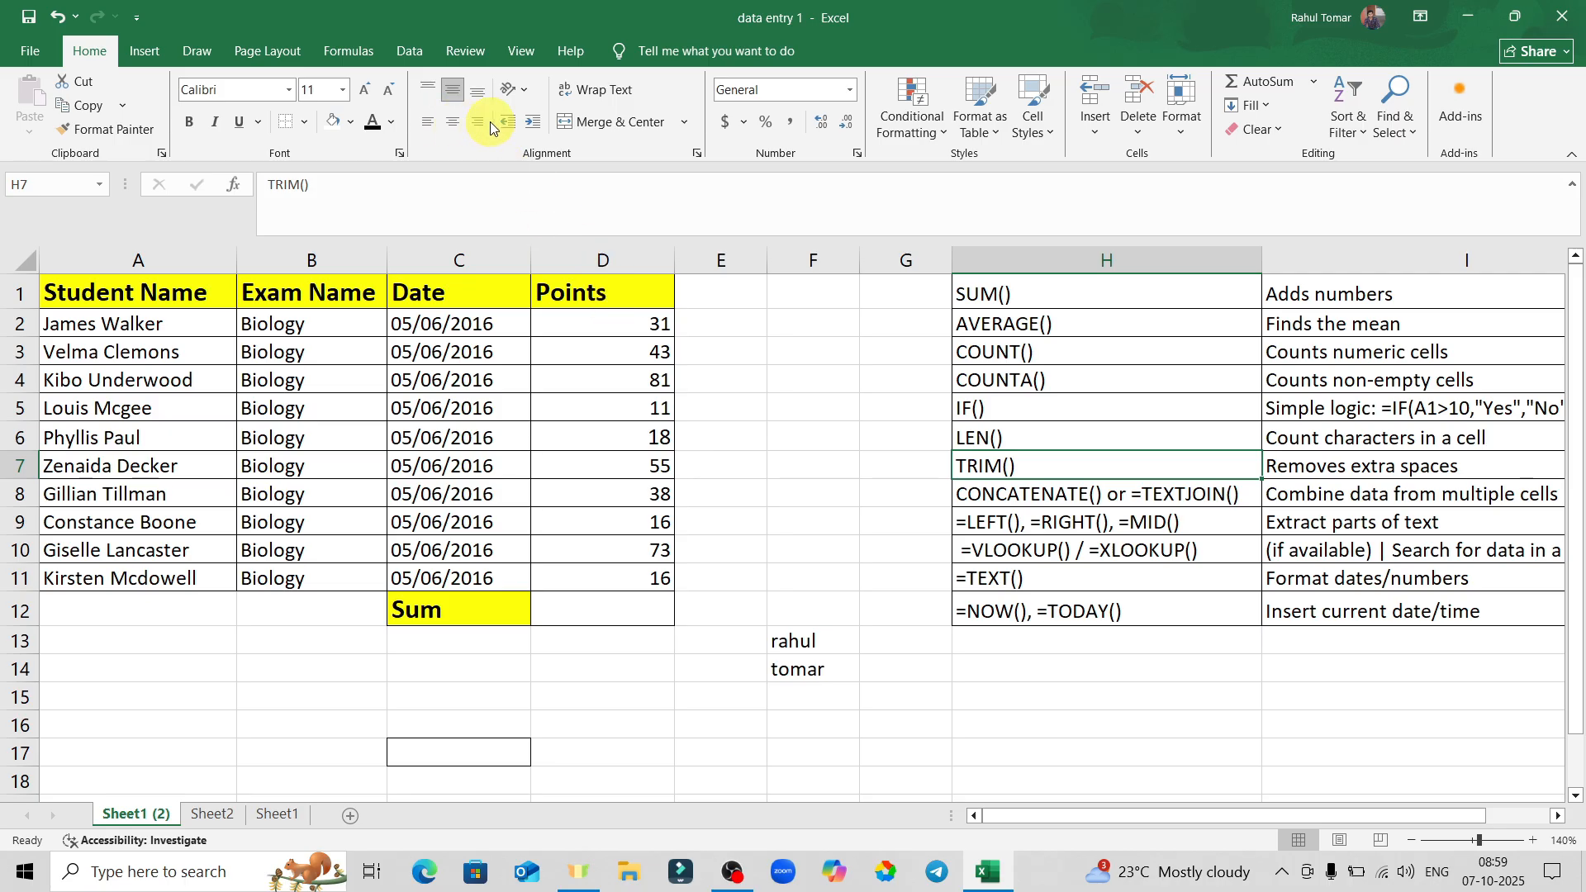
Try centre and right alignment on H7, ending with left alignment.
left_click(1081, 464)
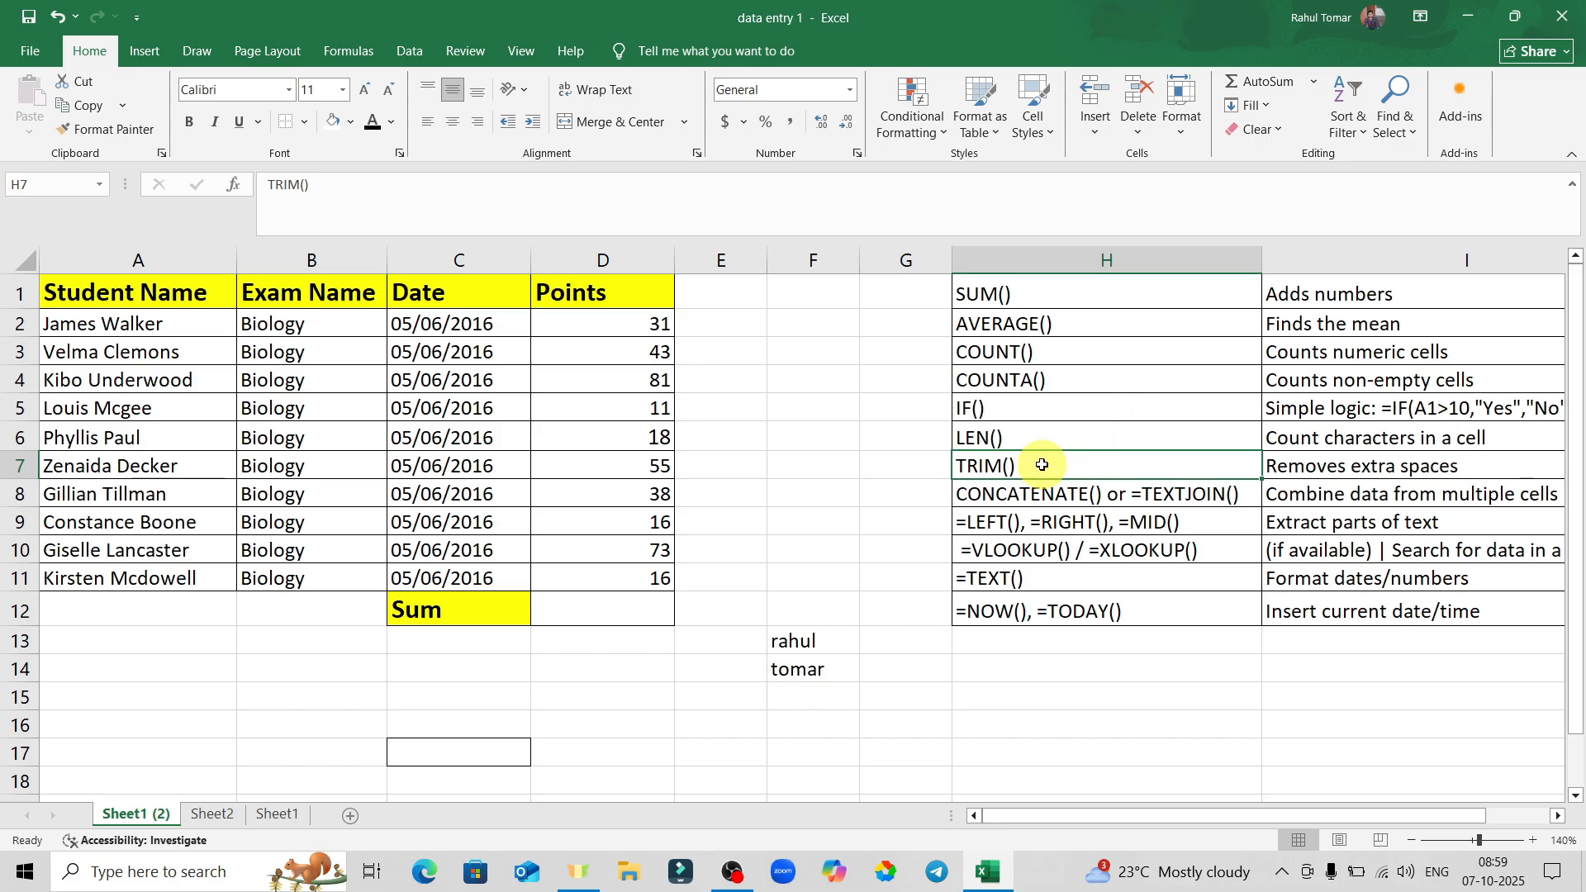
left_click(456, 123)
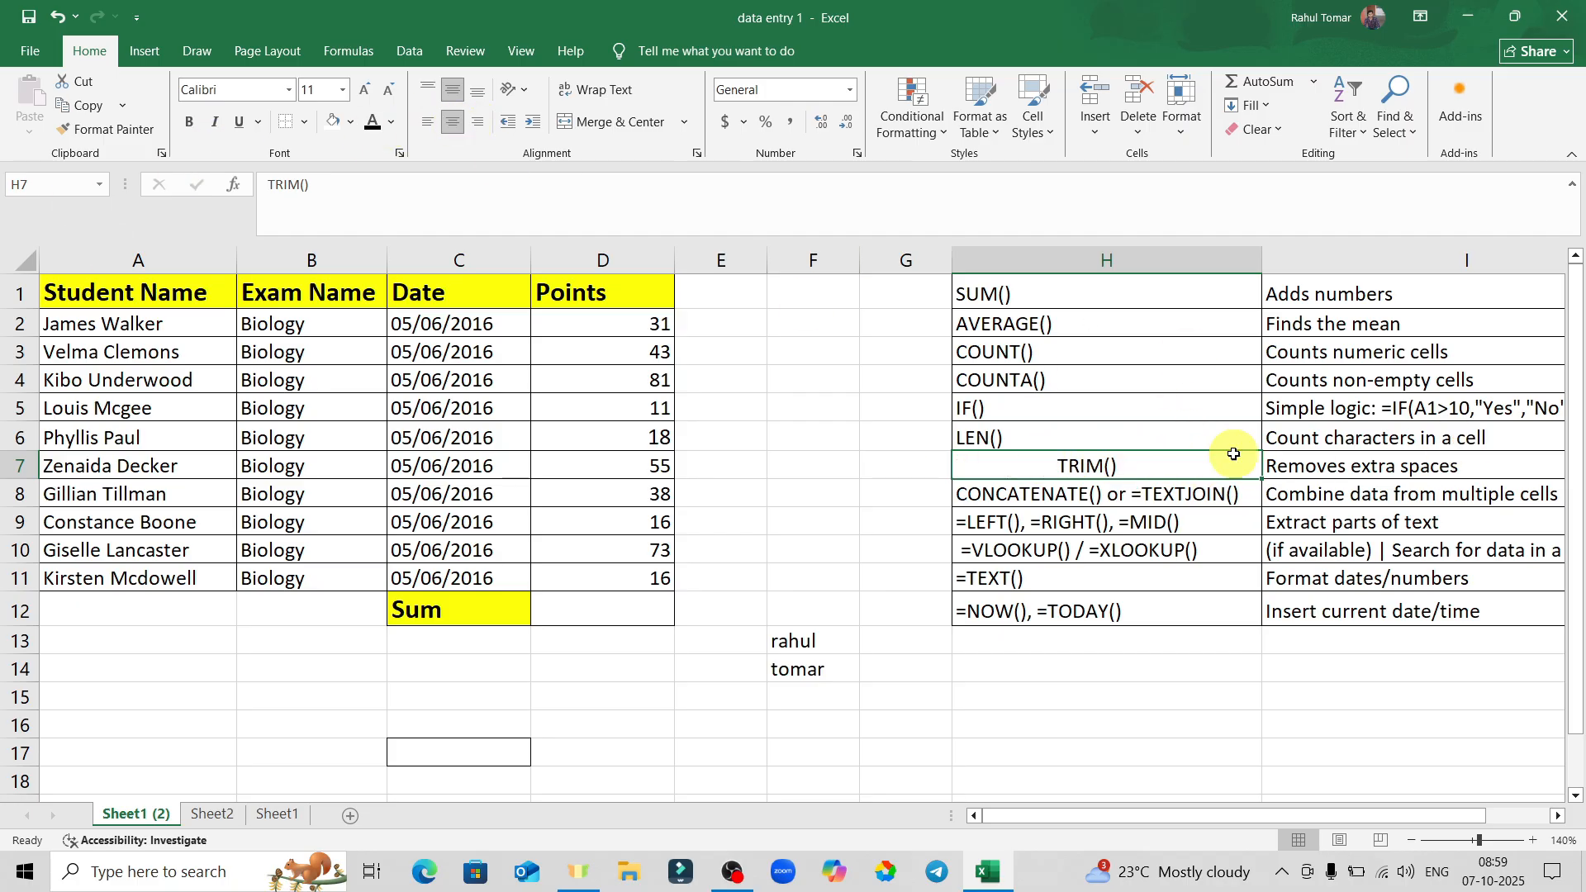
left_click(476, 128)
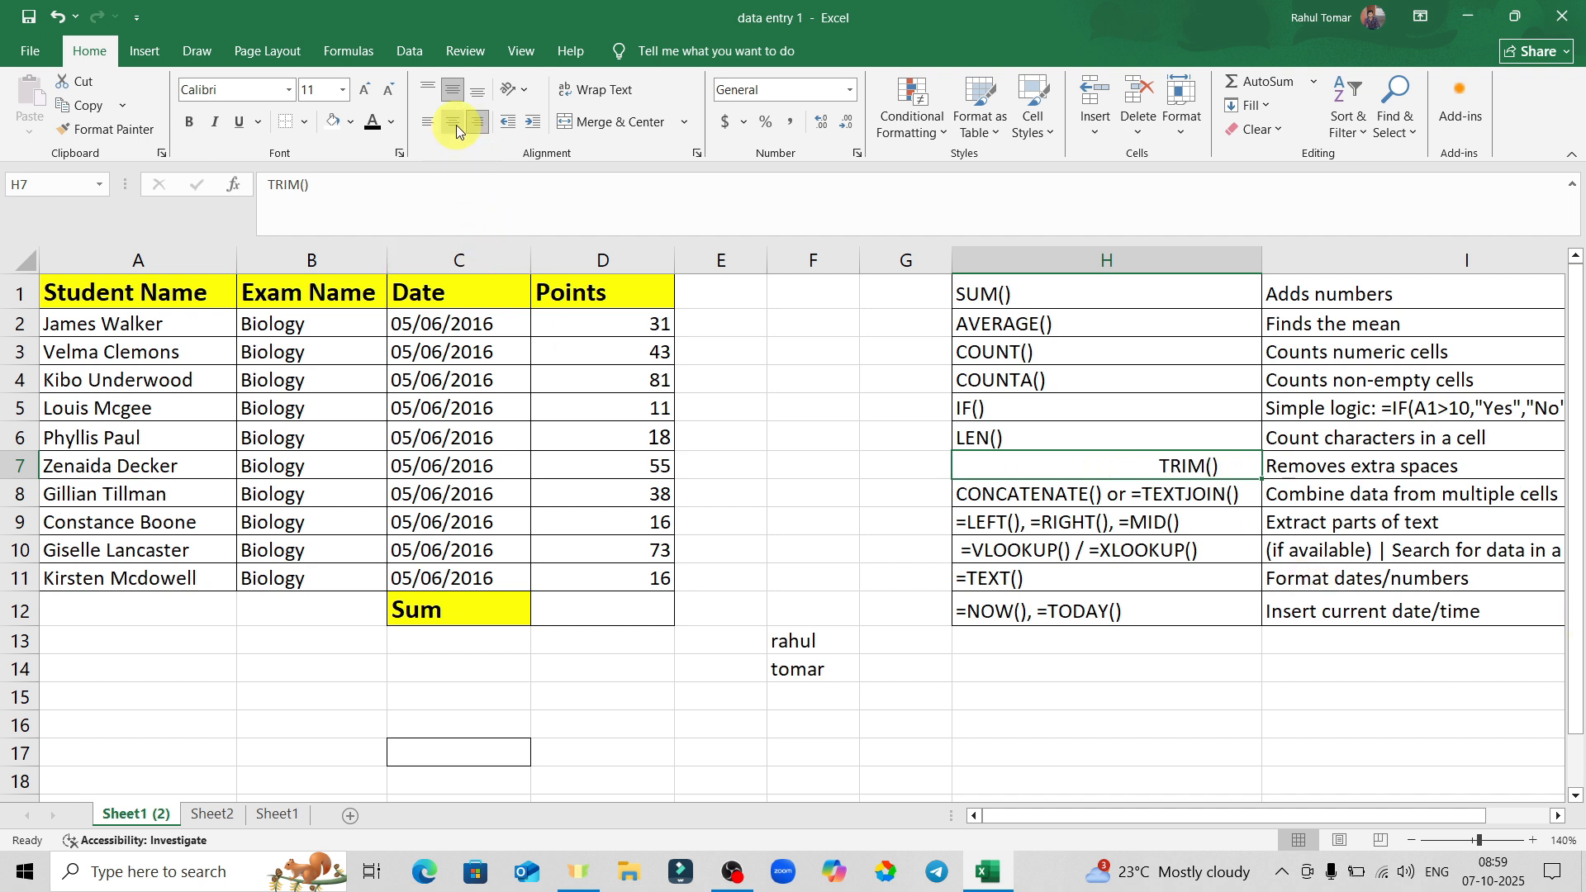
left_click(456, 125)
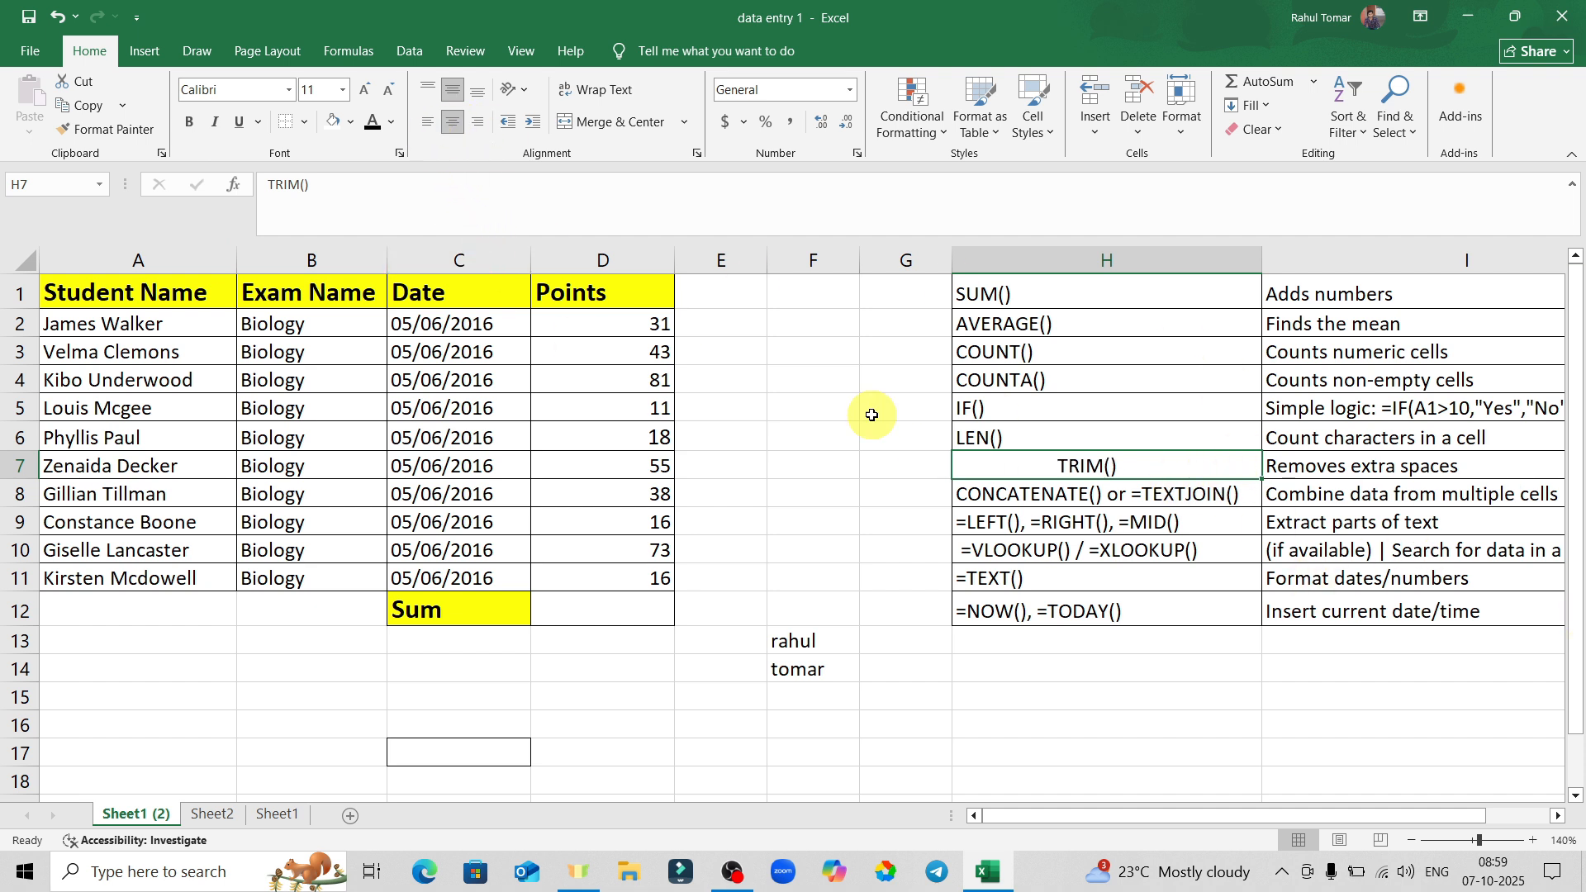
left_click(427, 122)
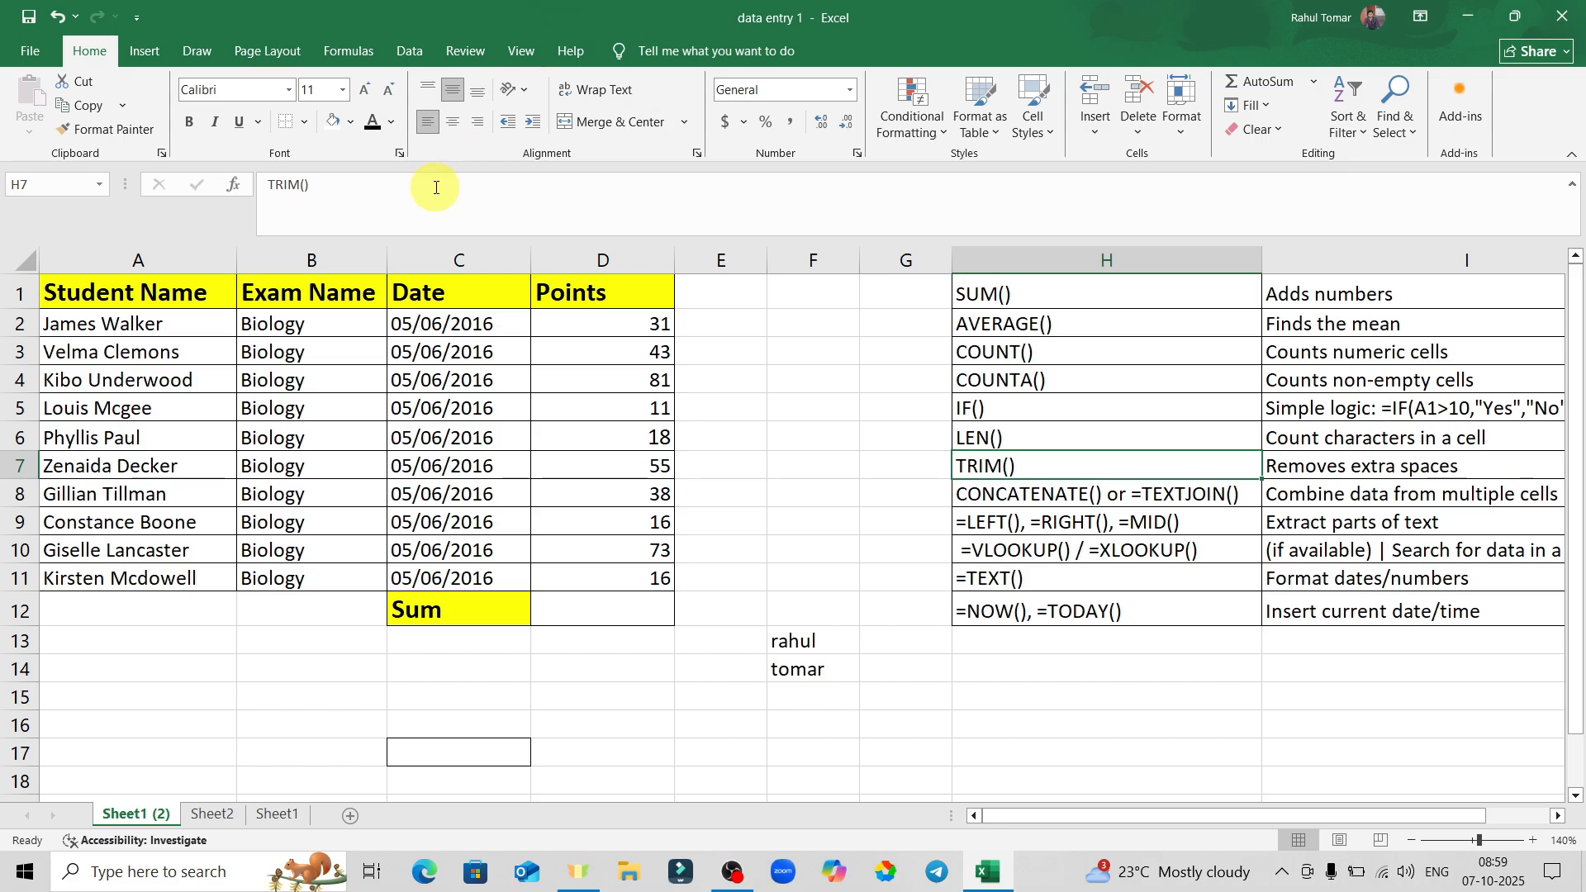
Set H7 back to Middle Align and bring up the Orientation choices.
left_click(814, 464)
left_click(1041, 461)
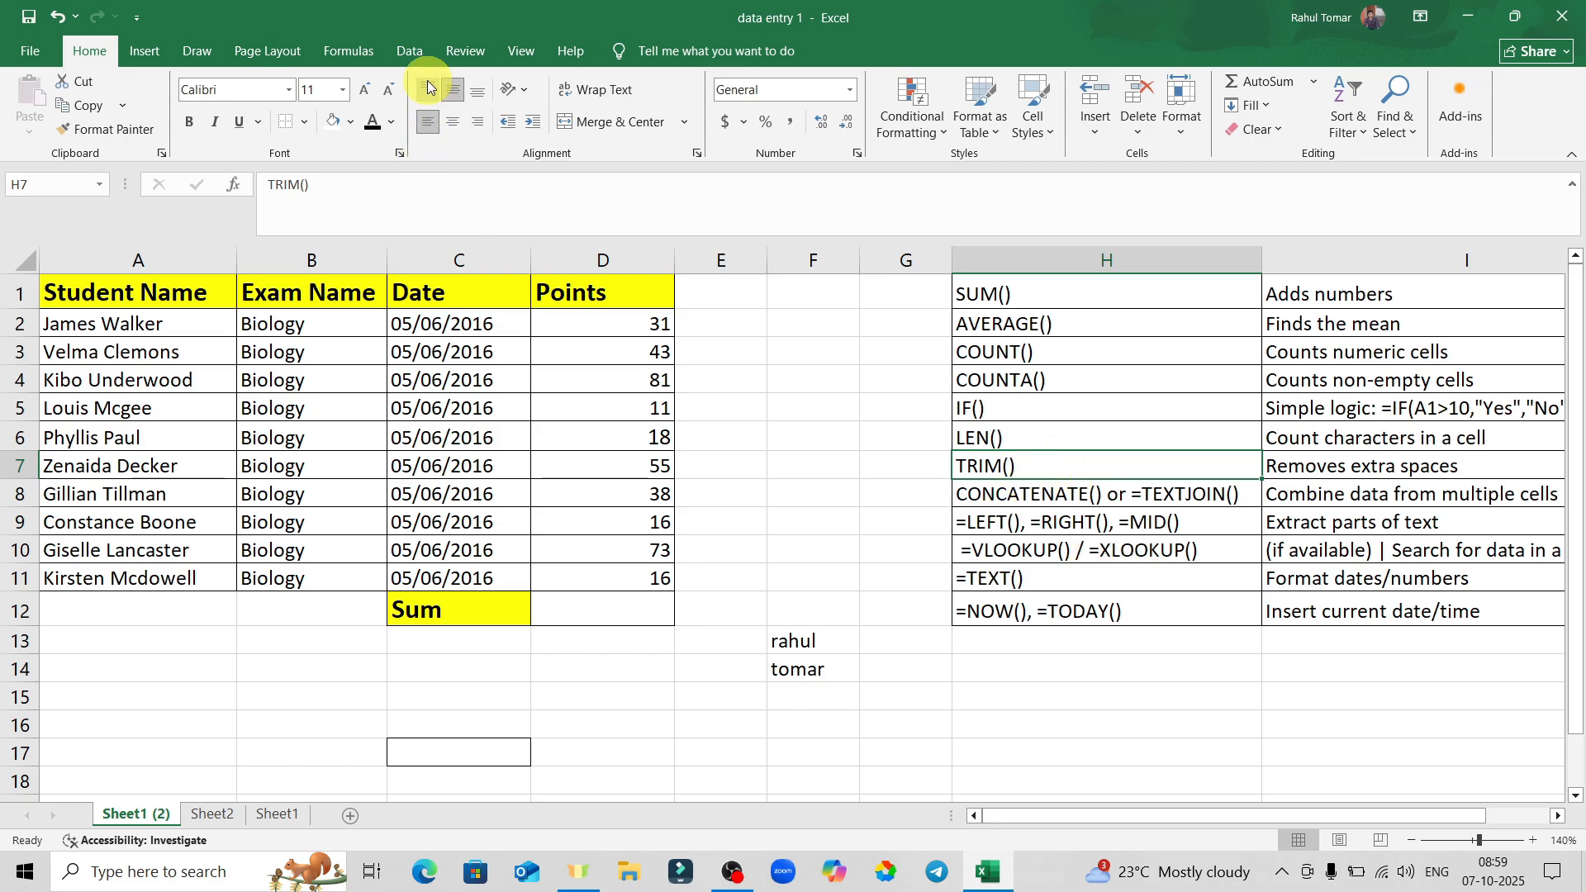
left_click(482, 96)
left_click(452, 89)
left_click(517, 88)
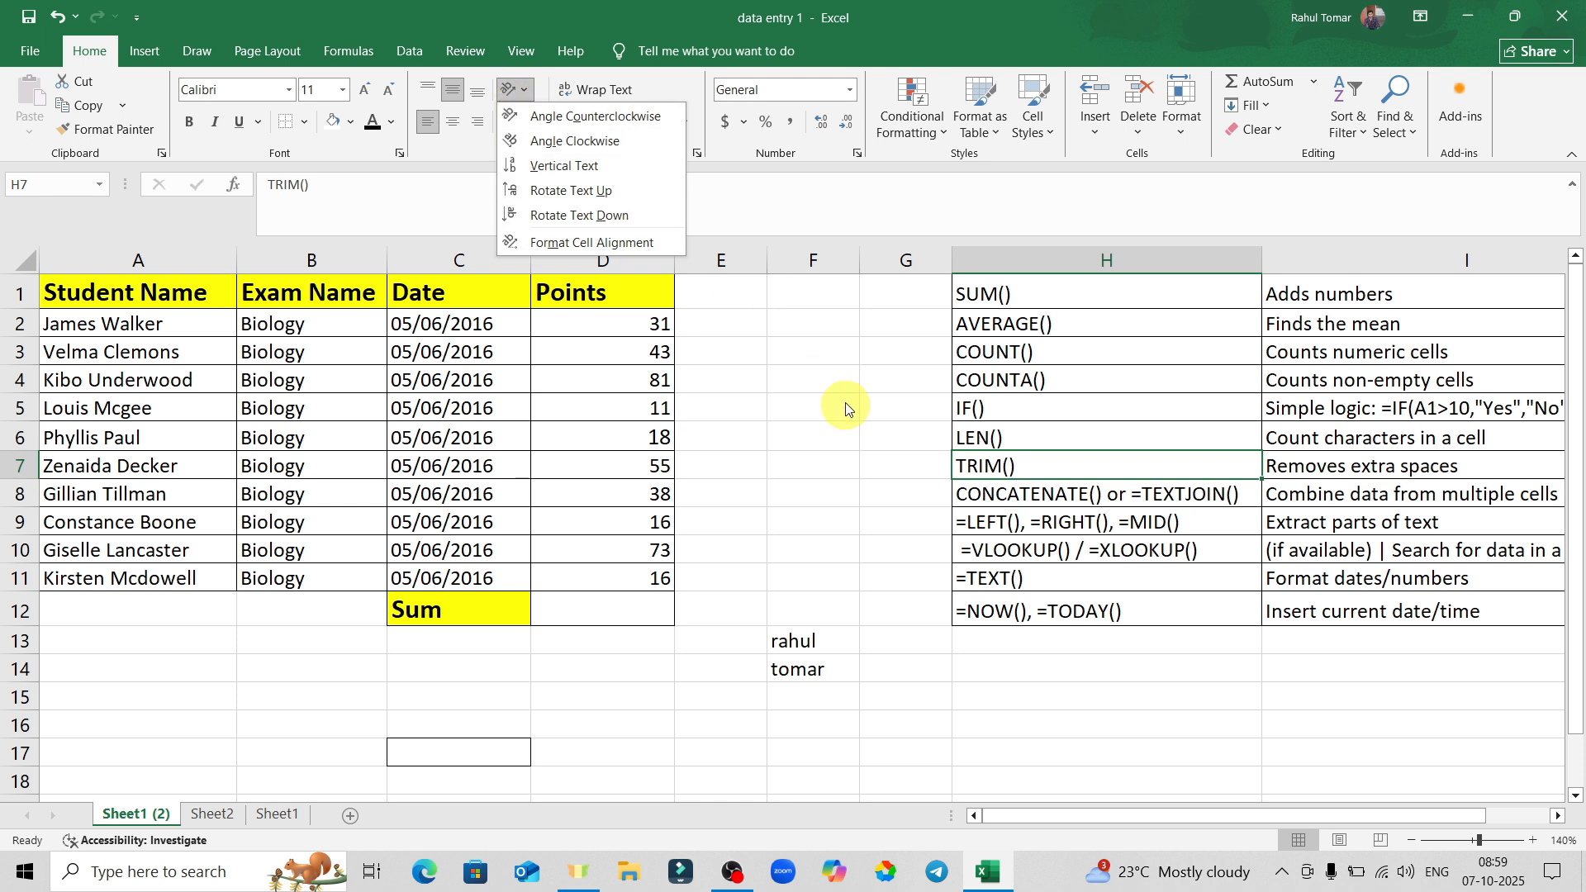
left_click(845, 436)
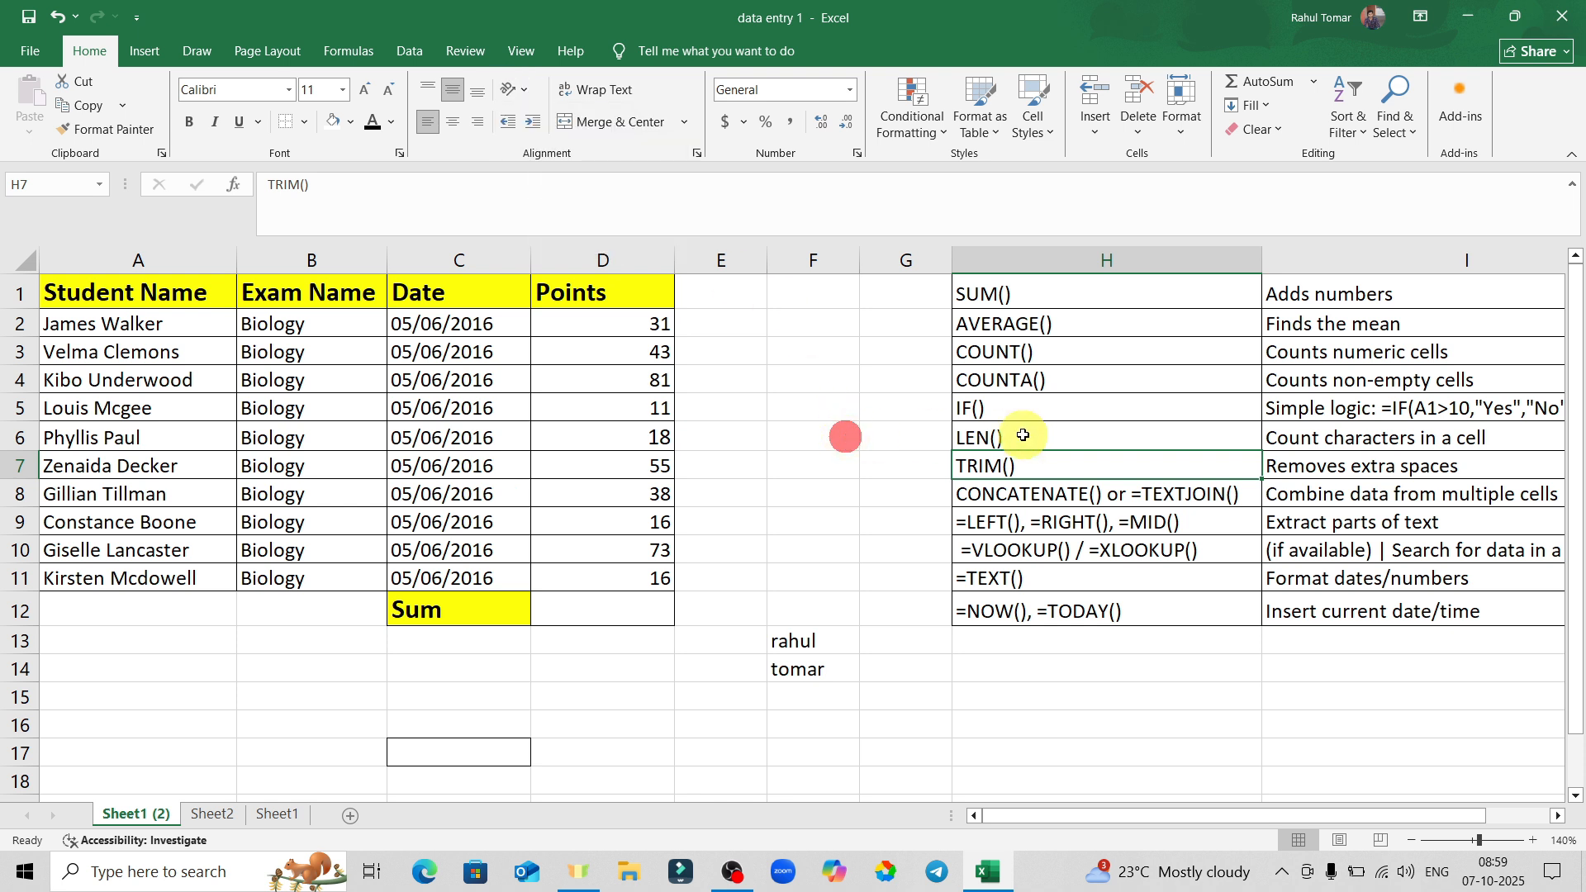
left_click(520, 87)
left_click(529, 140)
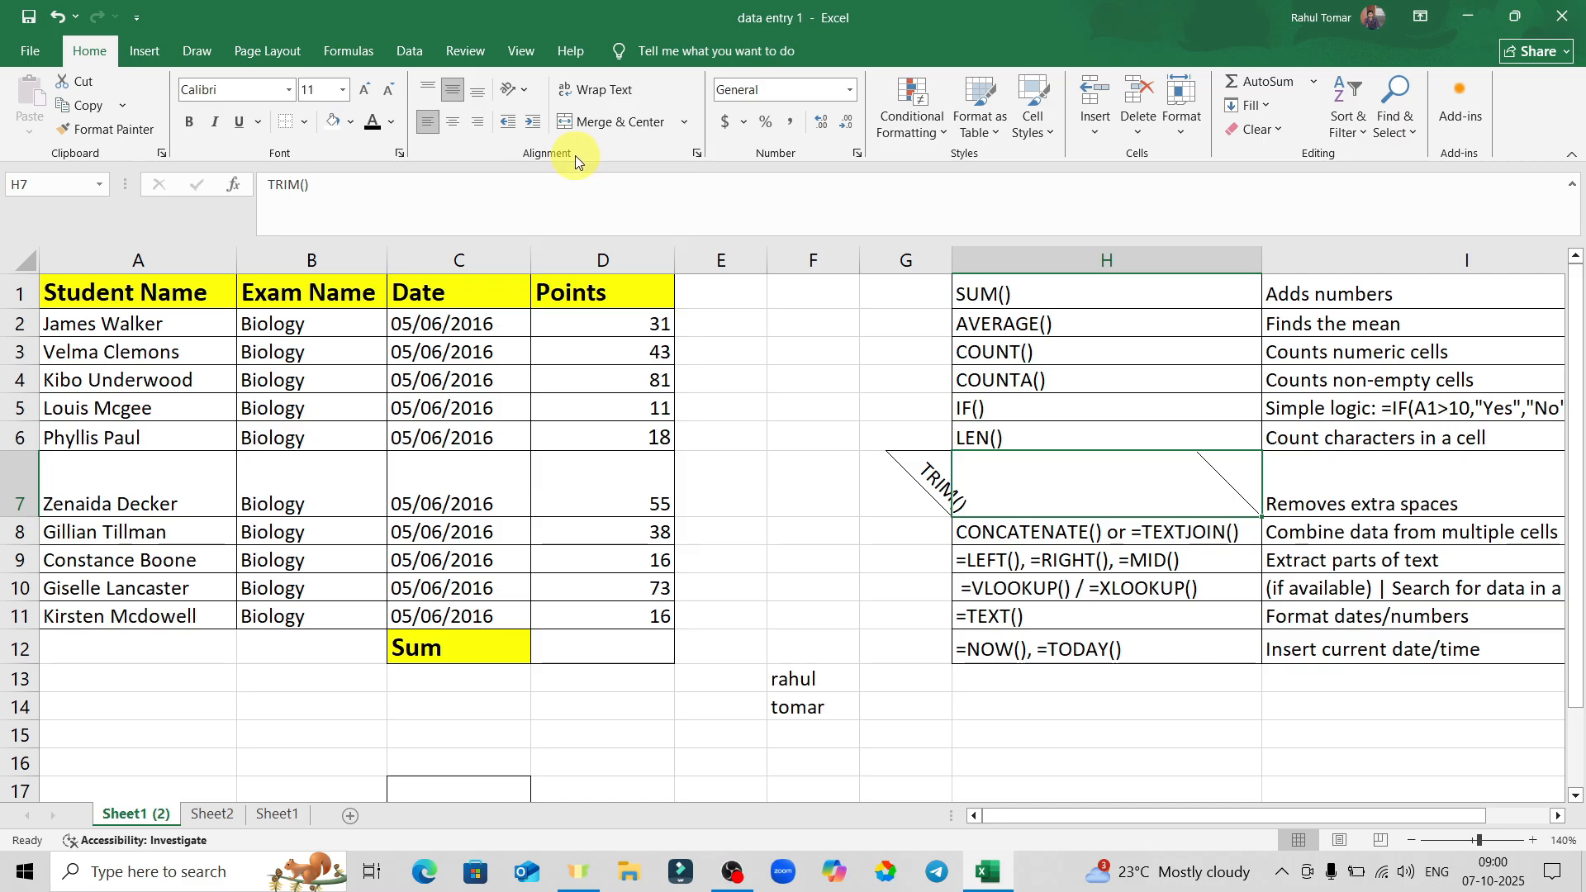
key("ctrl+z")
left_click(899, 417)
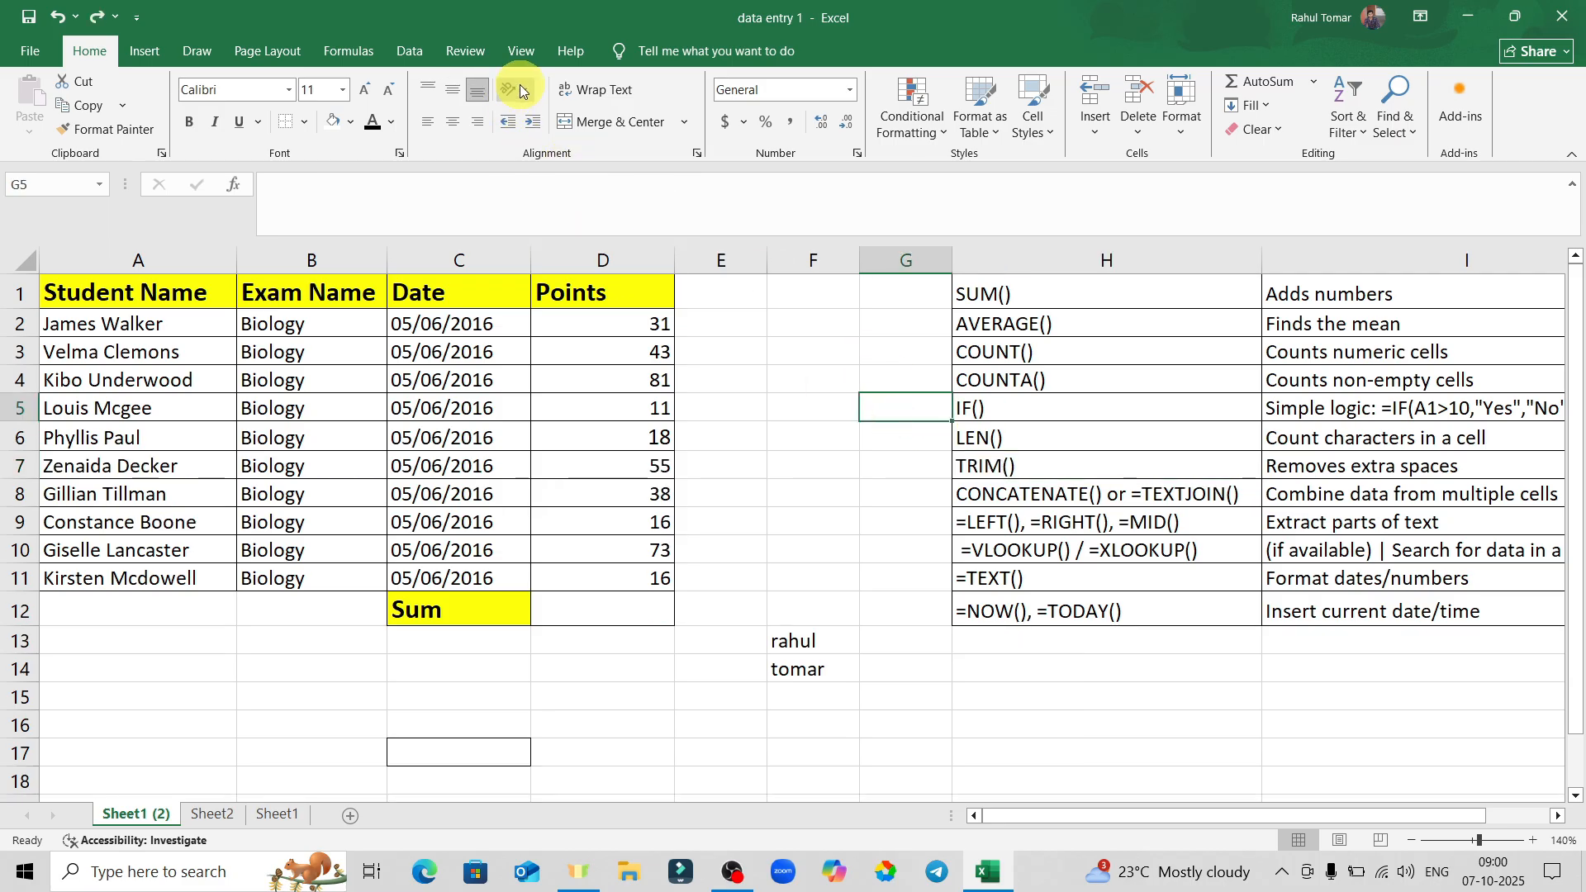
left_click(1051, 470)
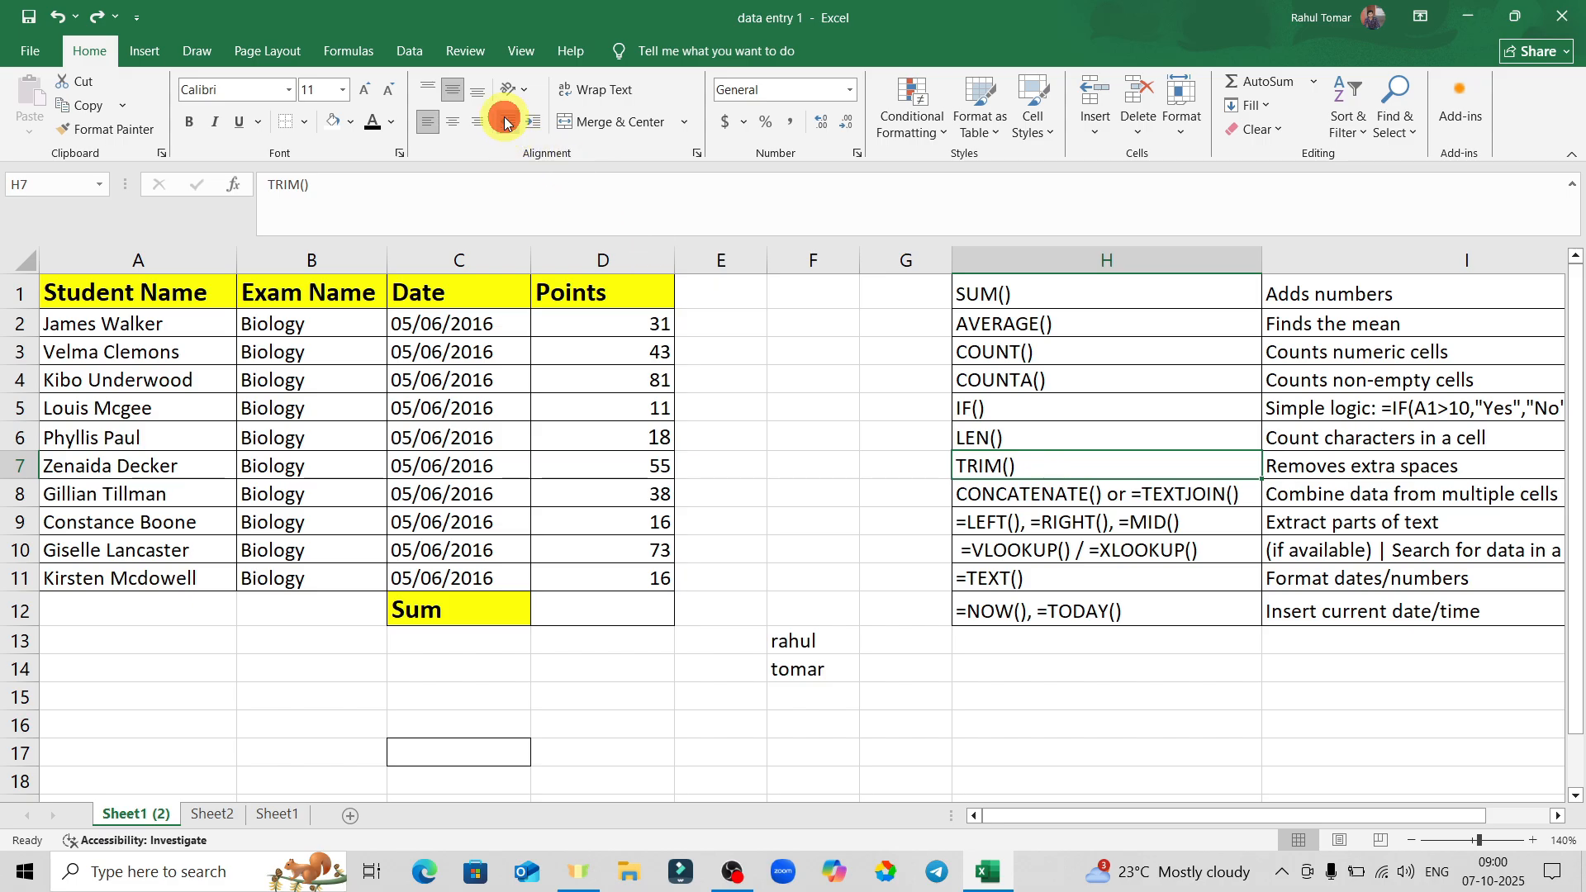
left_click(529, 124)
left_click(529, 124)
left_click(529, 123)
left_click(529, 124)
left_click(529, 123)
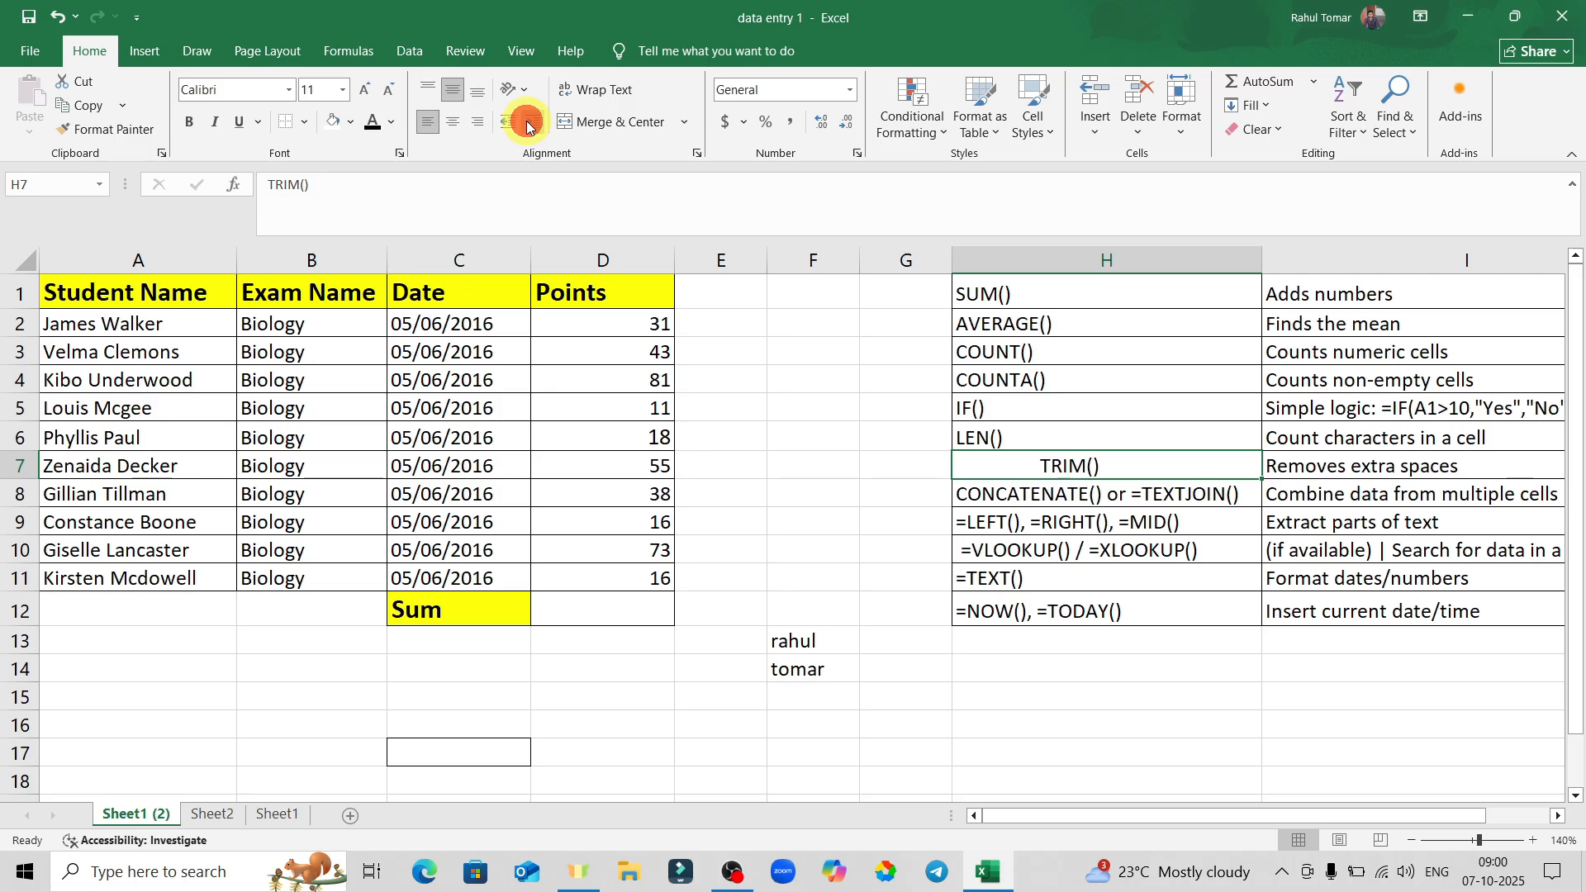
left_click(529, 124)
left_click(528, 124)
left_click(508, 124)
left_click(508, 124)
left_click(508, 124)
left_click(508, 124)
left_click(508, 124)
left_click(508, 124)
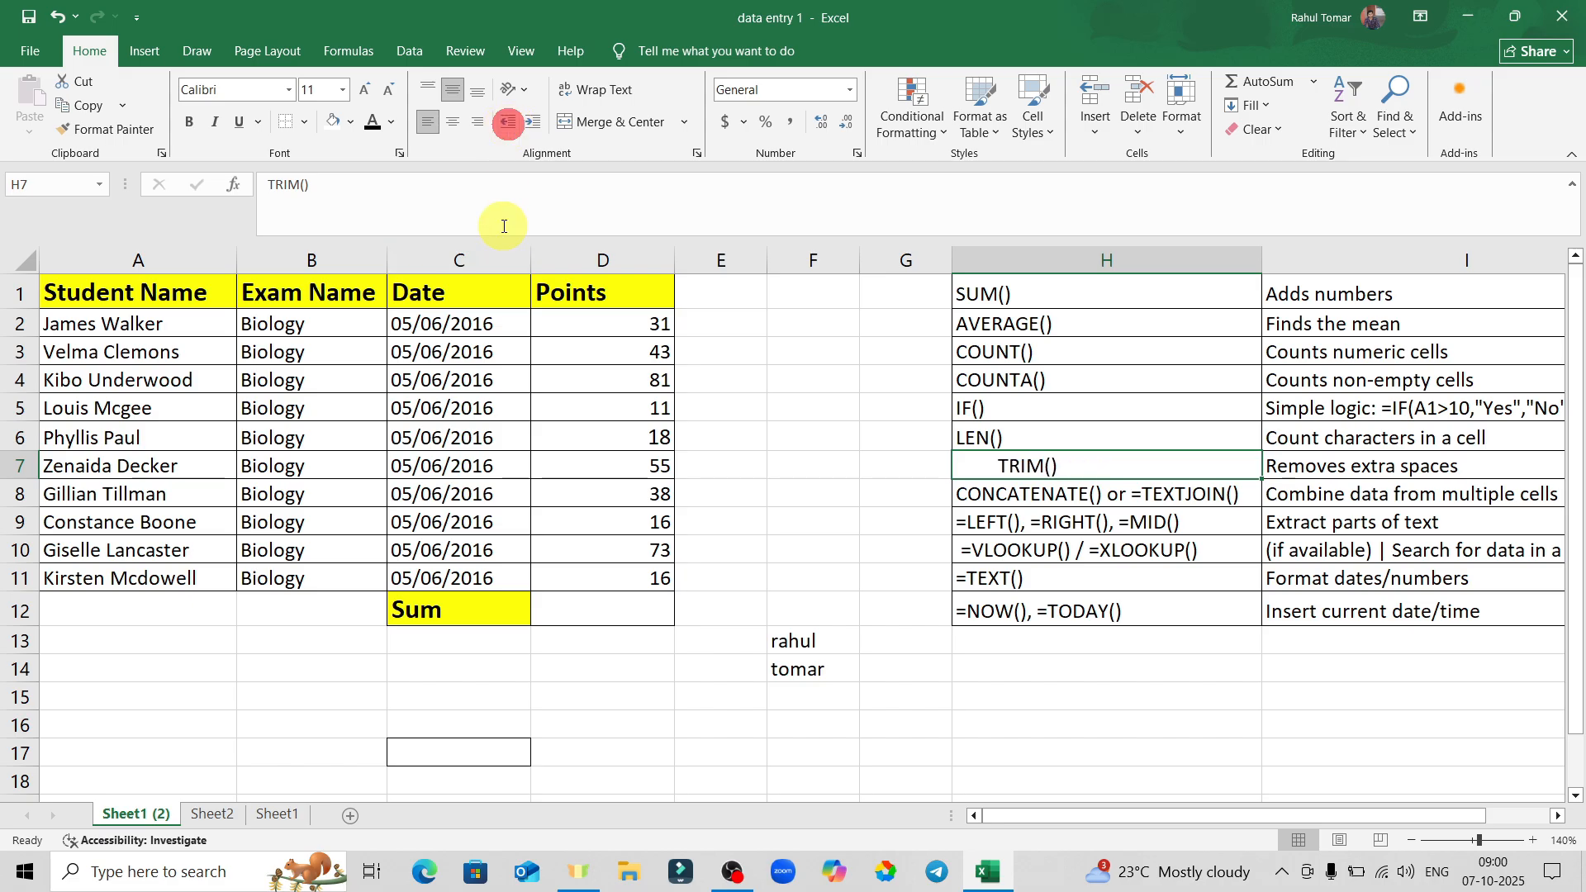
left_click(533, 125)
left_click(533, 125)
left_click(533, 126)
left_click(533, 126)
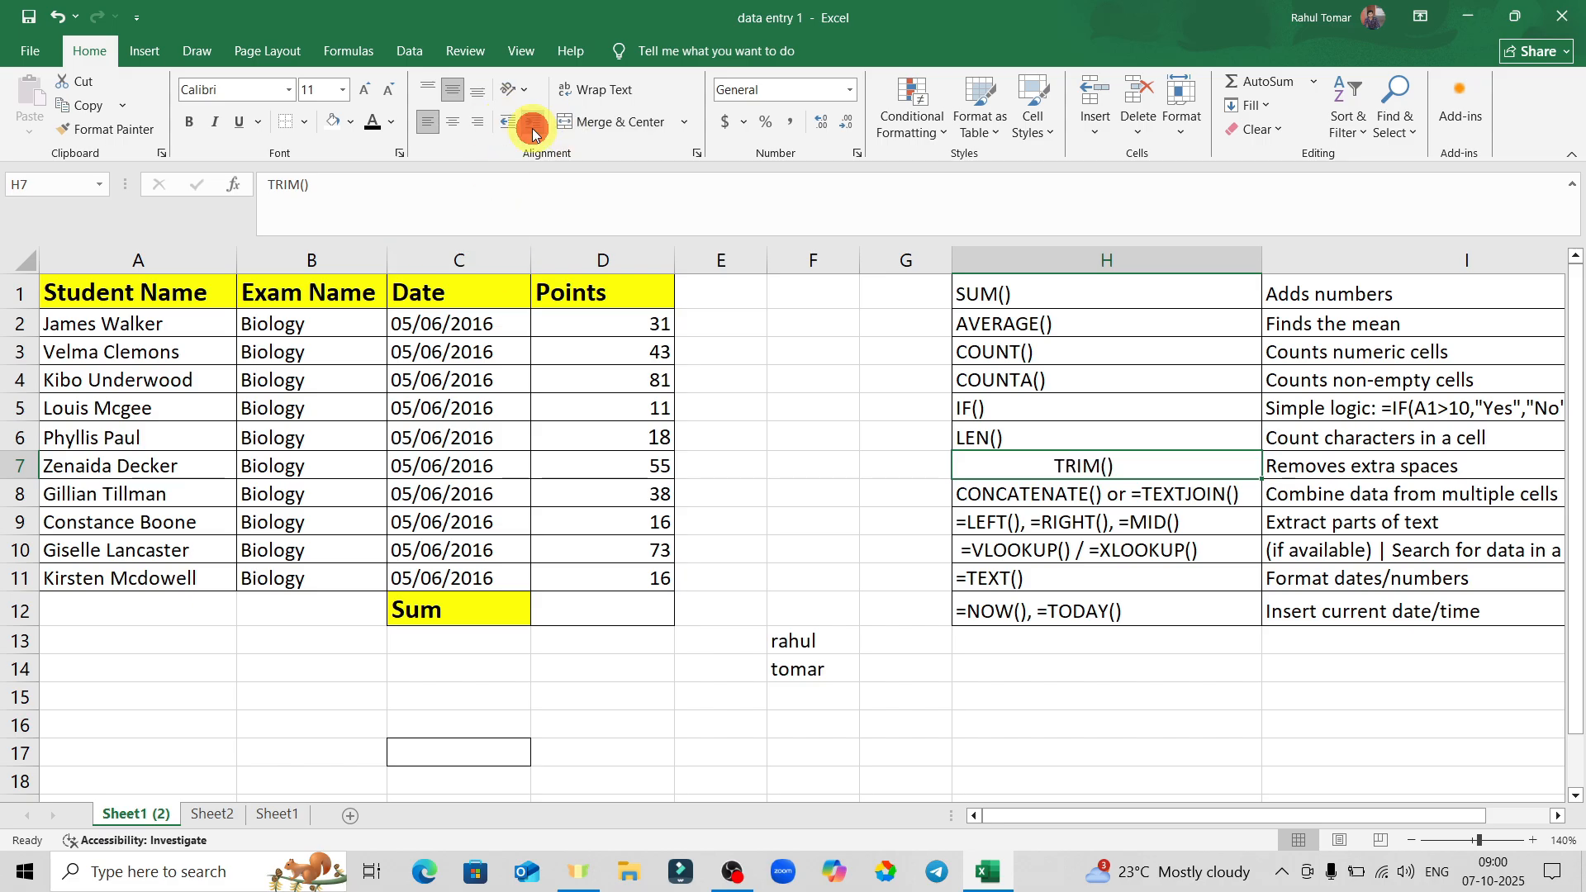
double_click(1059, 468)
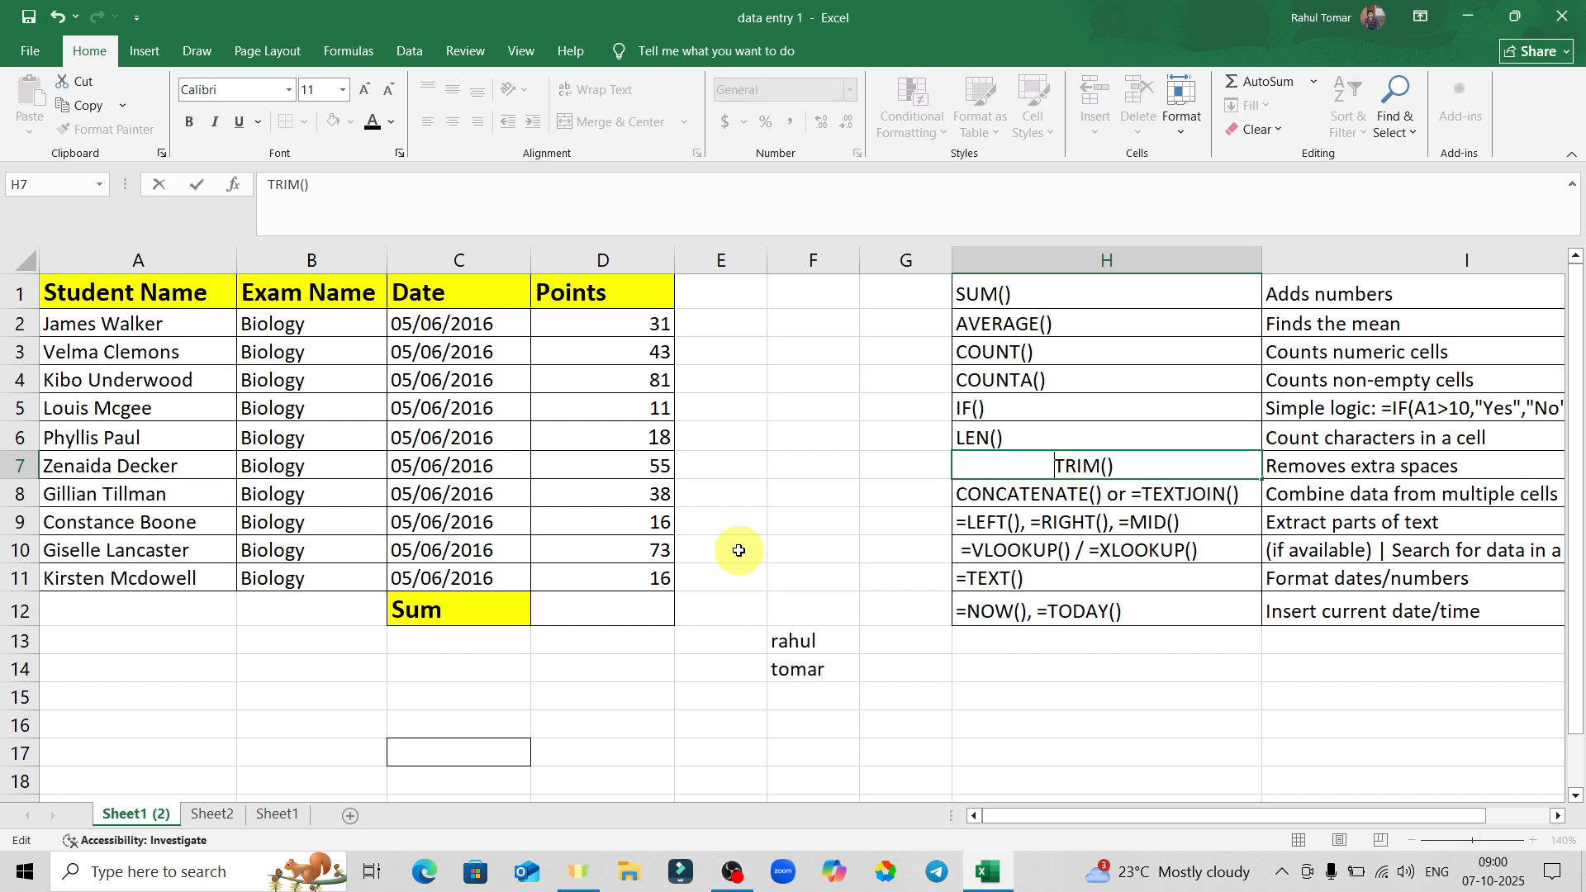
left_click(913, 493)
left_click(1074, 464)
left_click(507, 123)
left_click(507, 123)
left_click(506, 123)
left_click(507, 124)
left_click(506, 123)
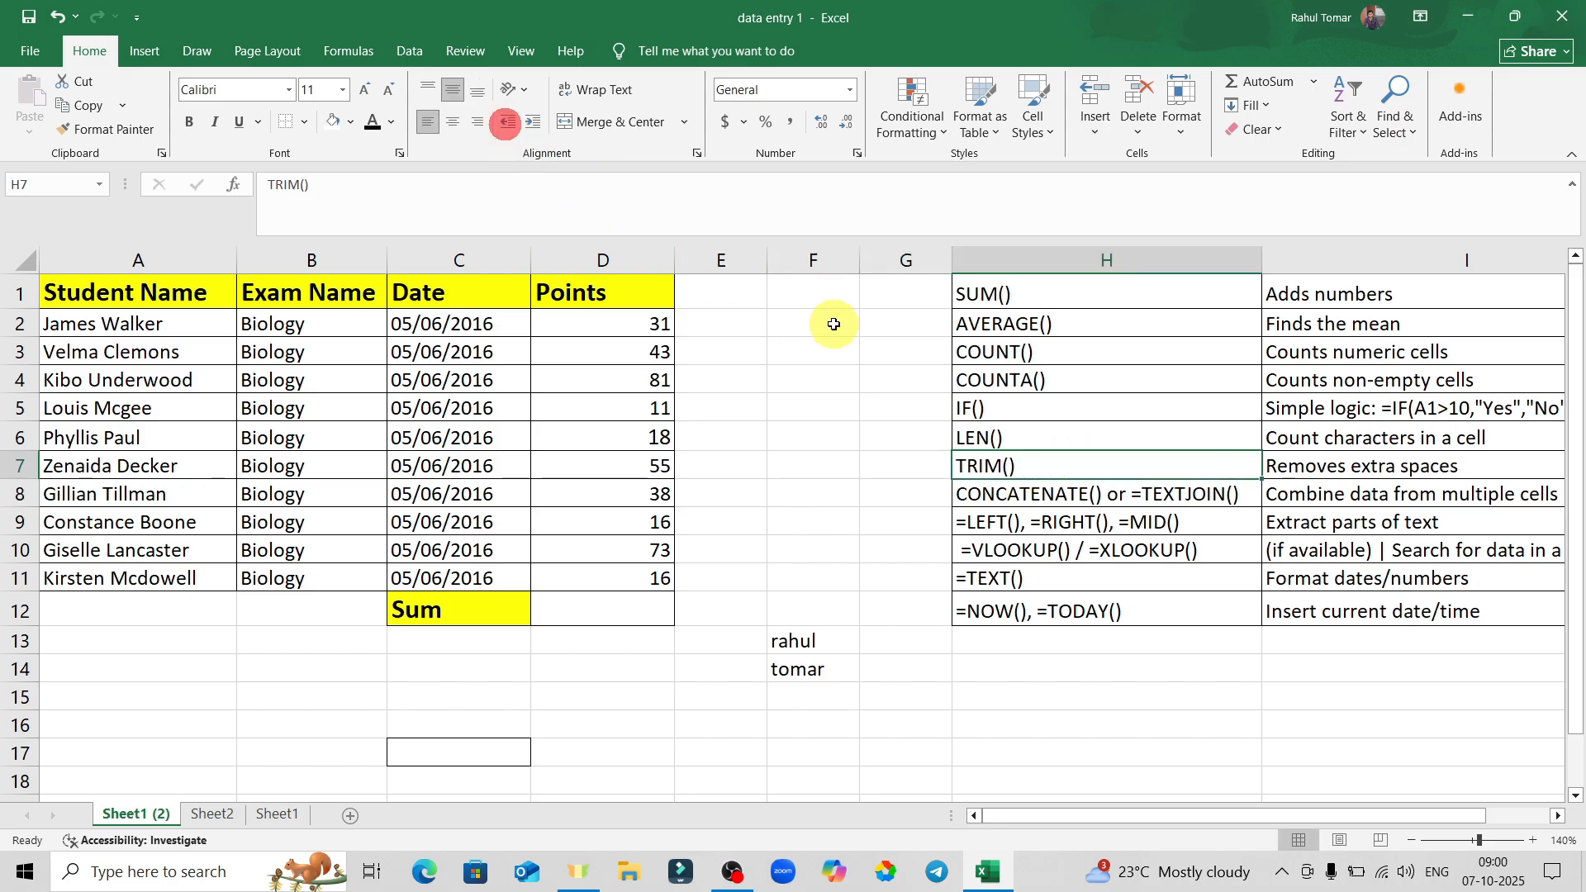
left_click(868, 379)
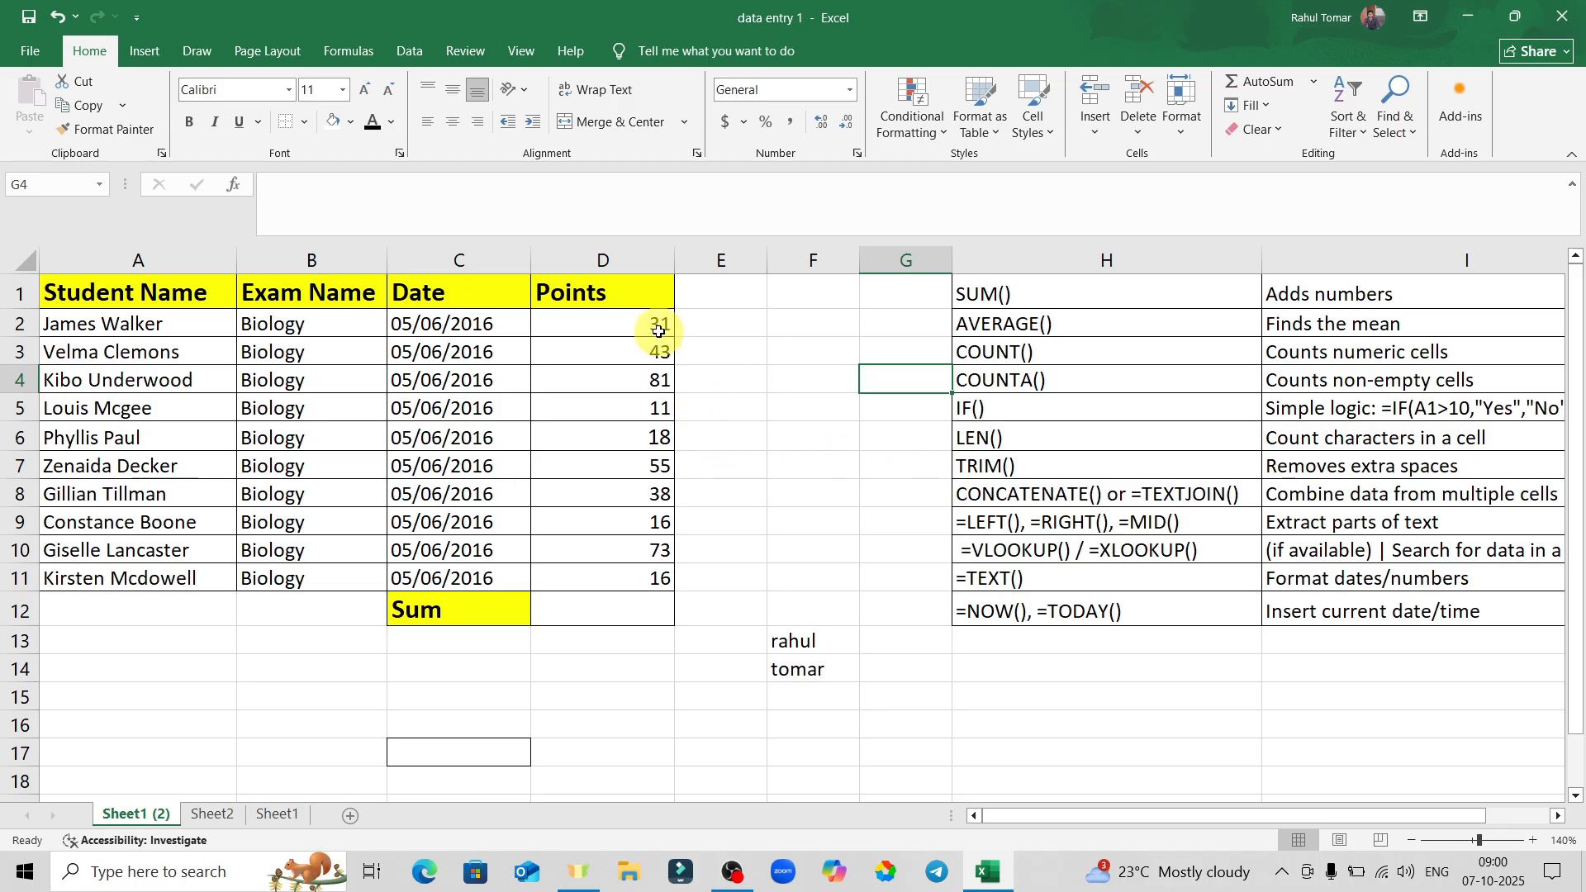
left_click(727, 293)
Insert a blank column F, moving the name pair to G13:G14 and the list to I:J.
left_click(820, 292)
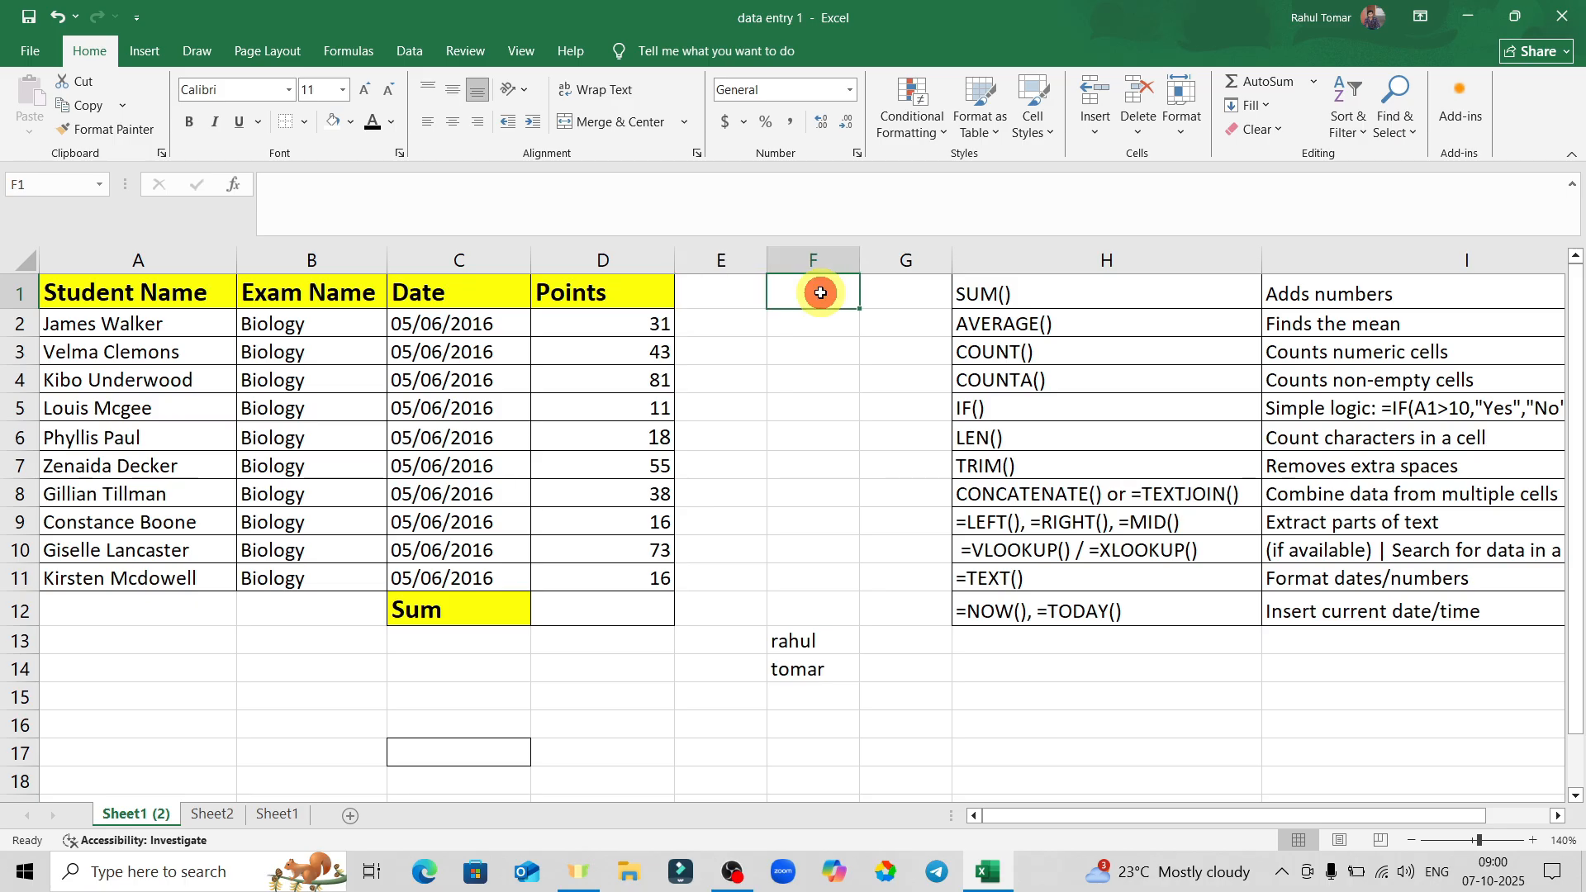
left_click(726, 293)
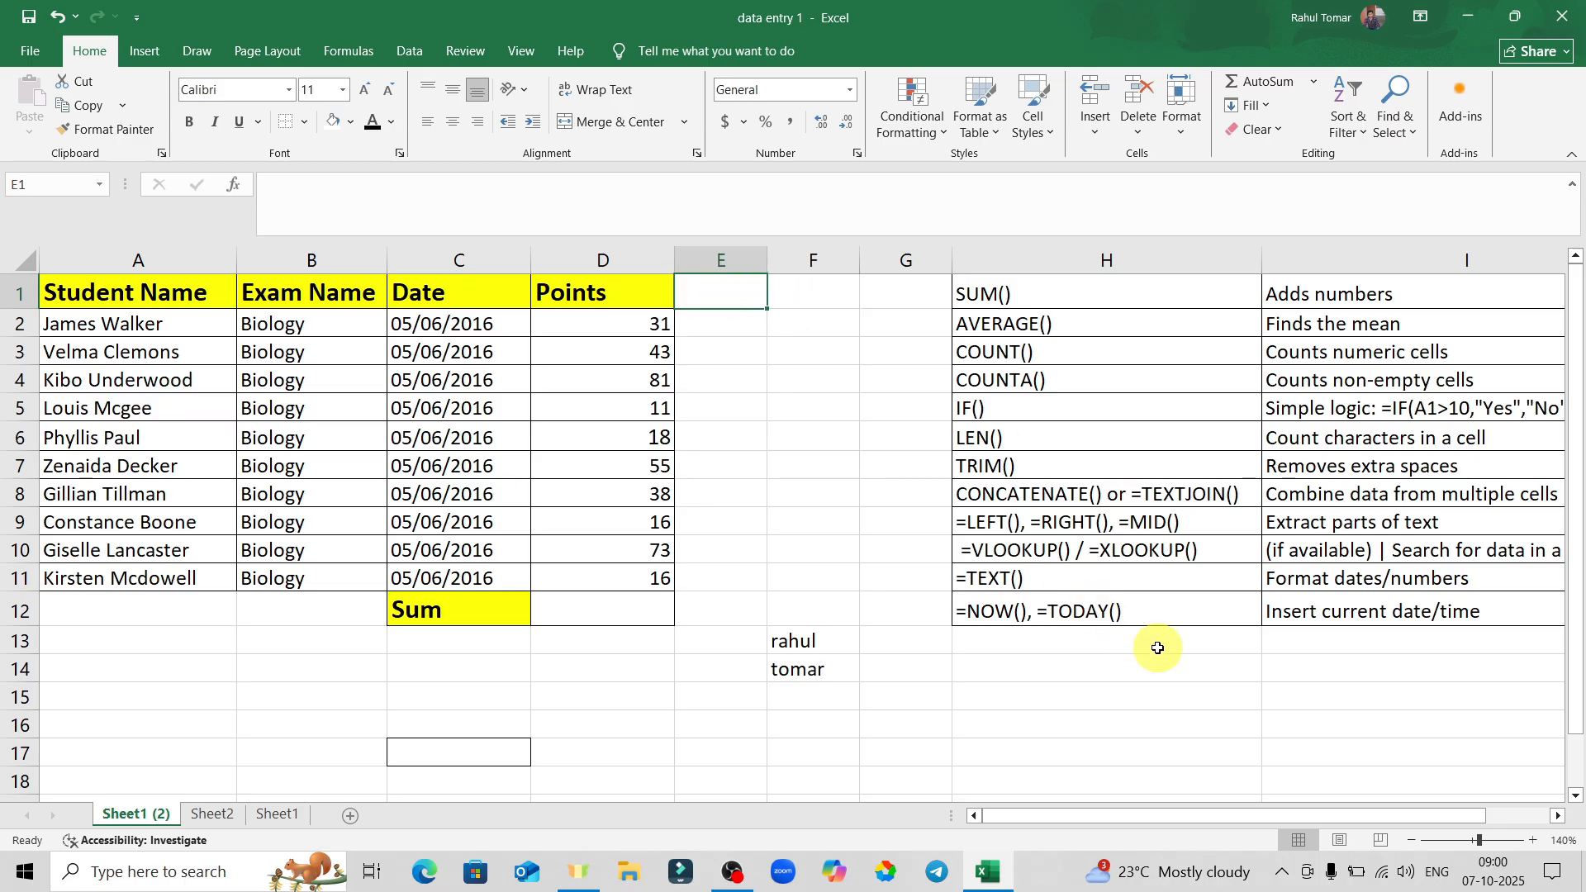
left_click(864, 387)
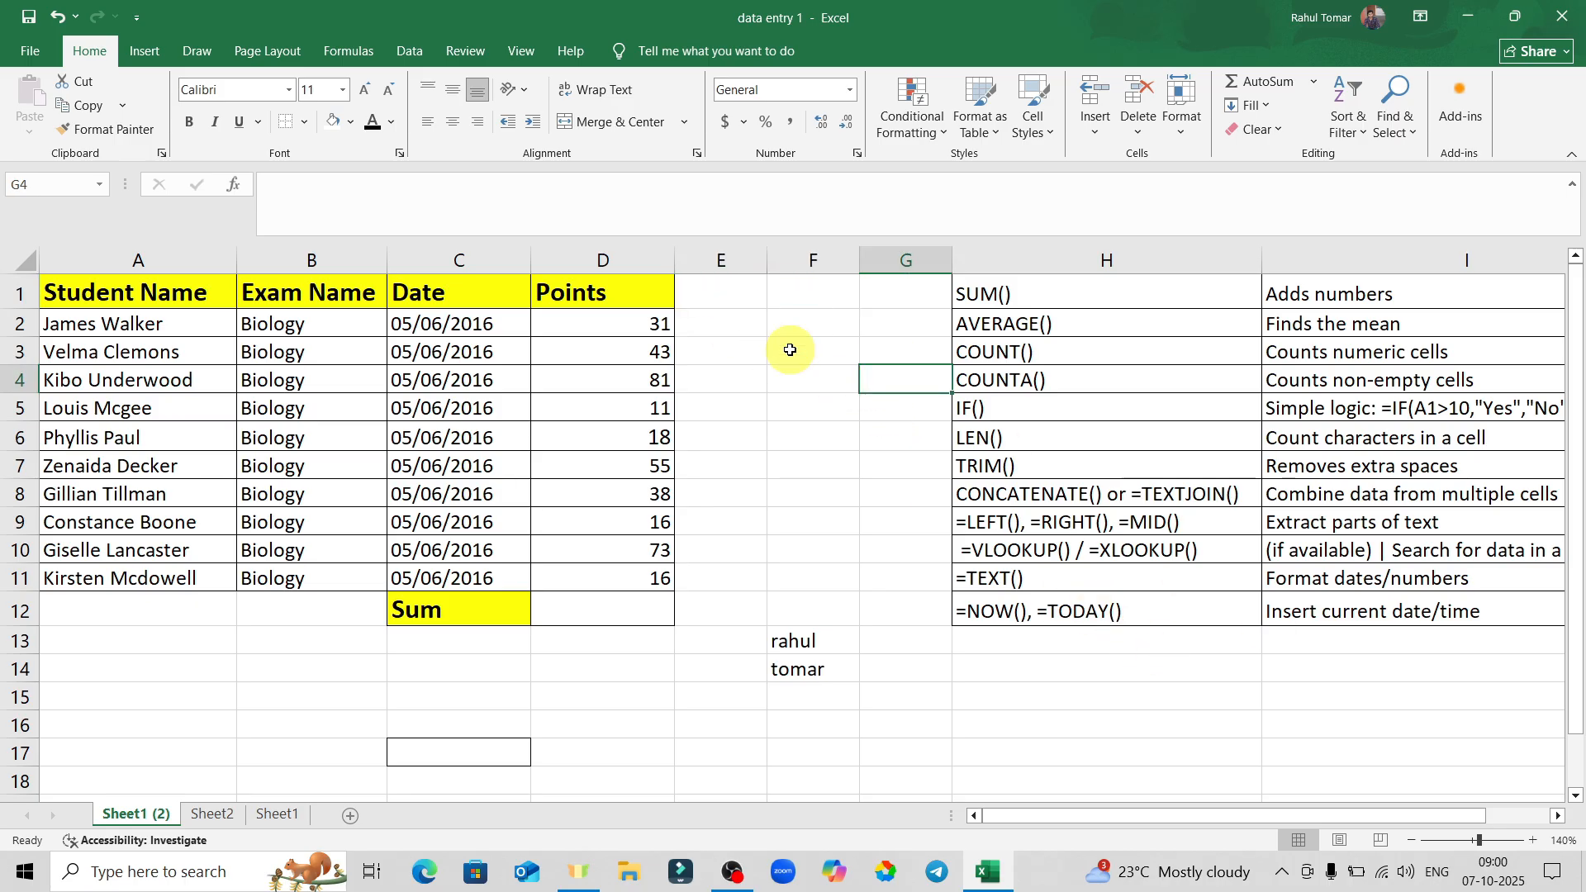
right_click(827, 257)
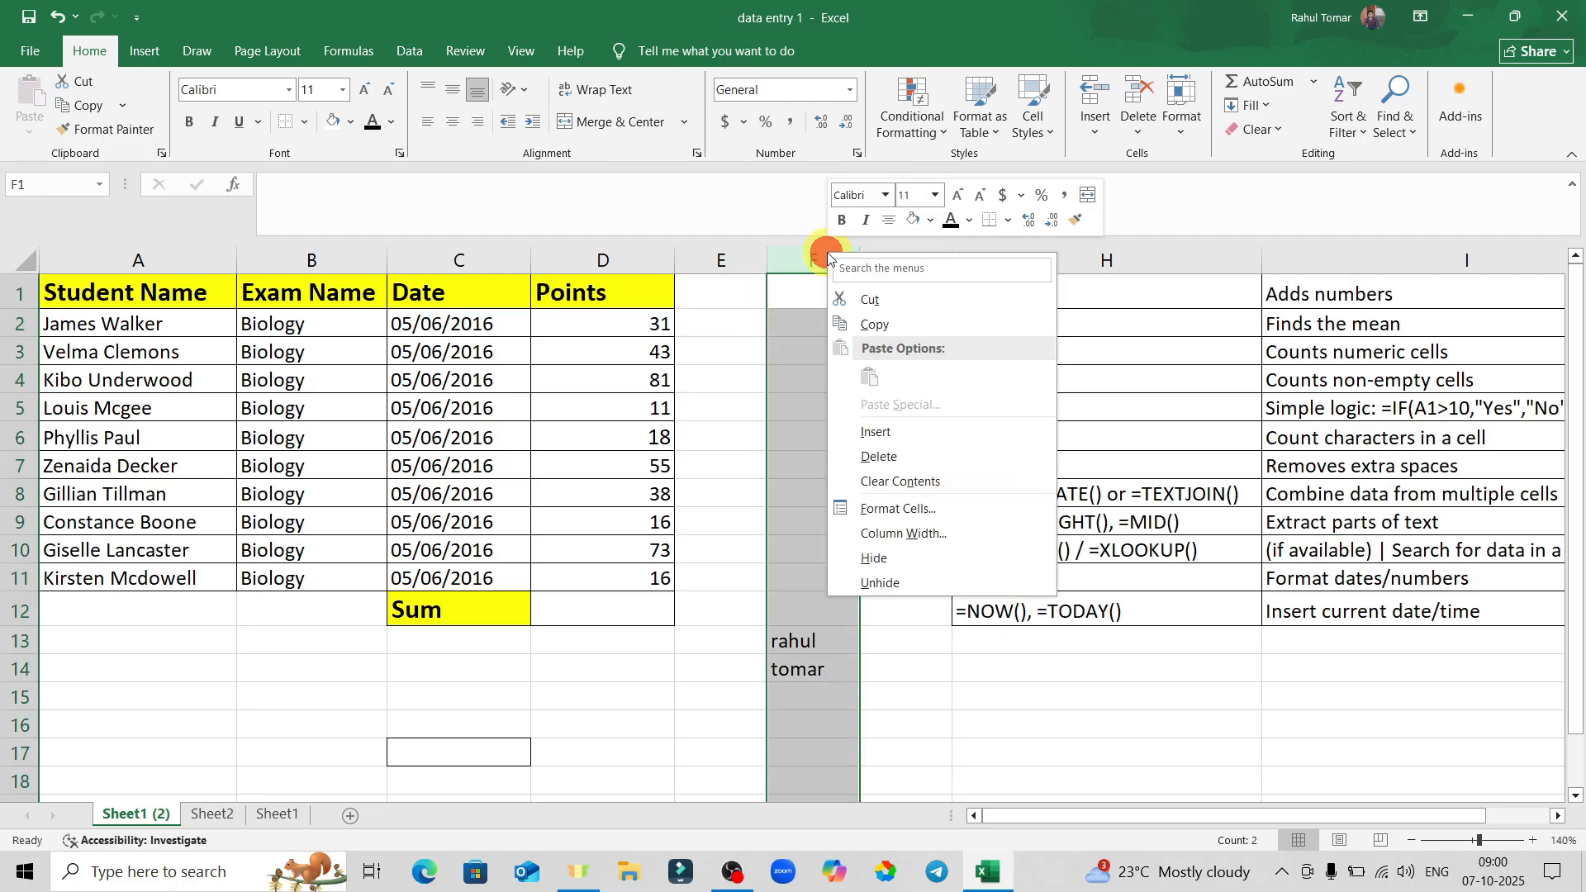
left_click(899, 433)
left_click(834, 352)
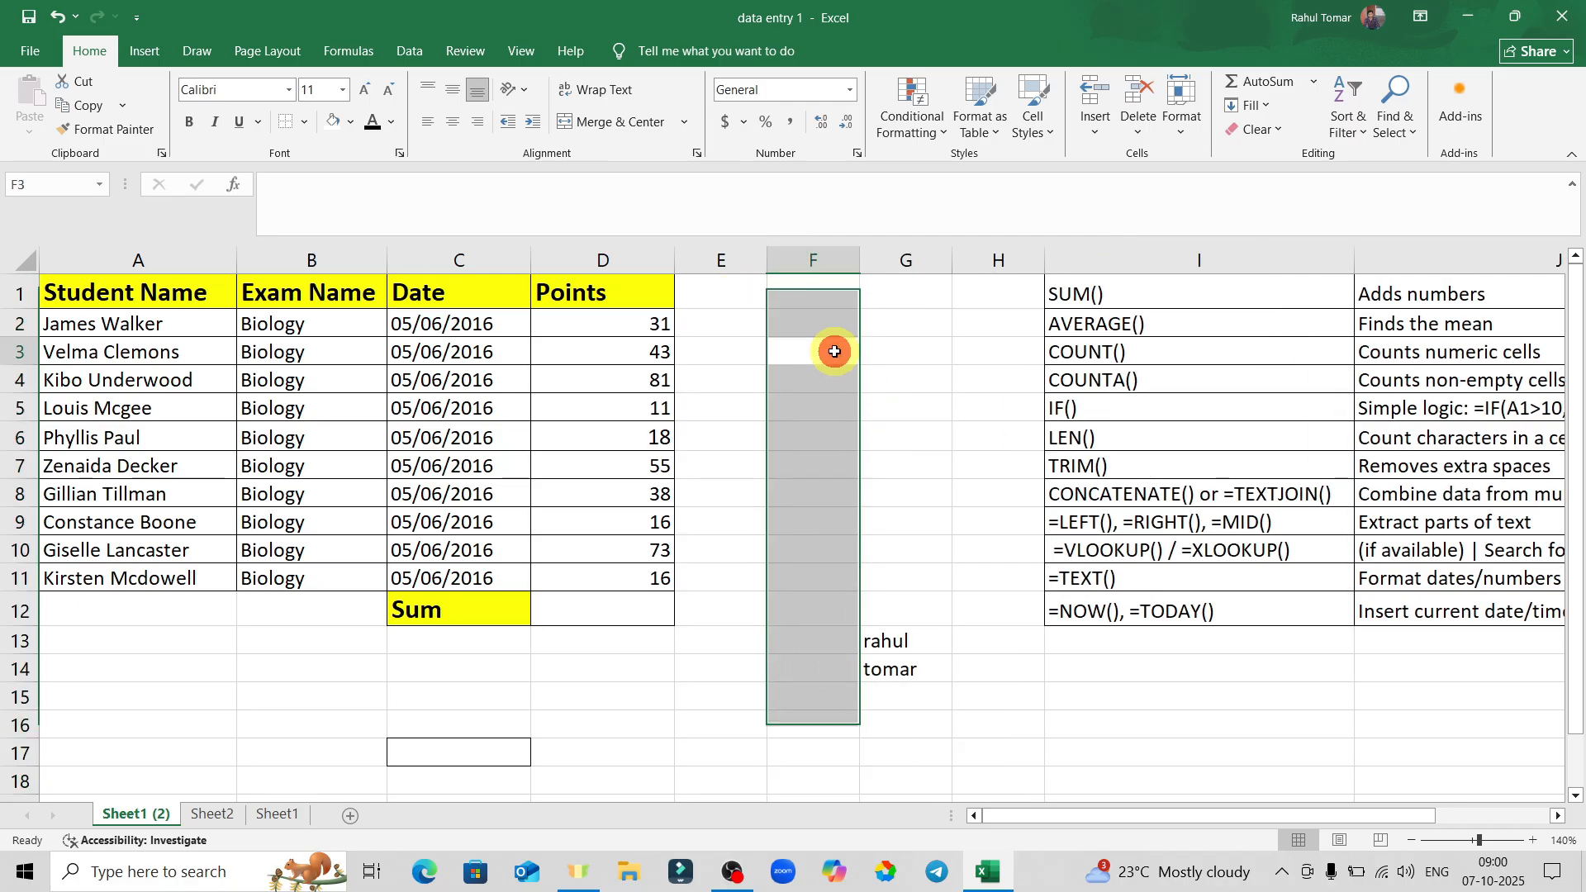
left_click(831, 295)
Clear the two name entries in G13:G14.
left_click_drag(807, 286, 878, 290)
left_click(865, 385)
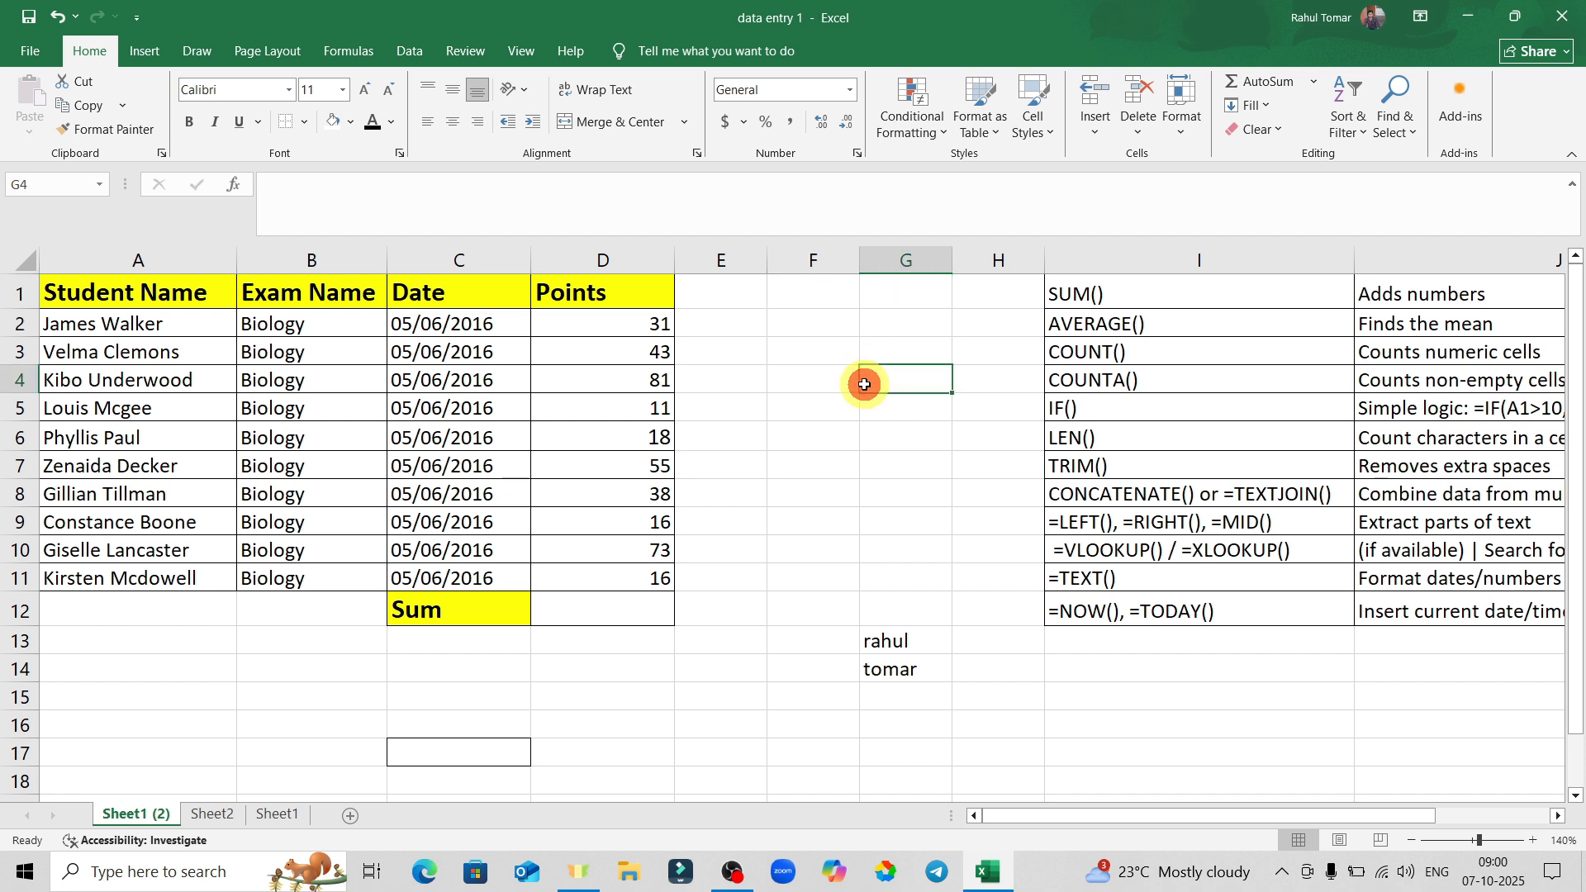
left_click_drag(895, 638, 900, 682)
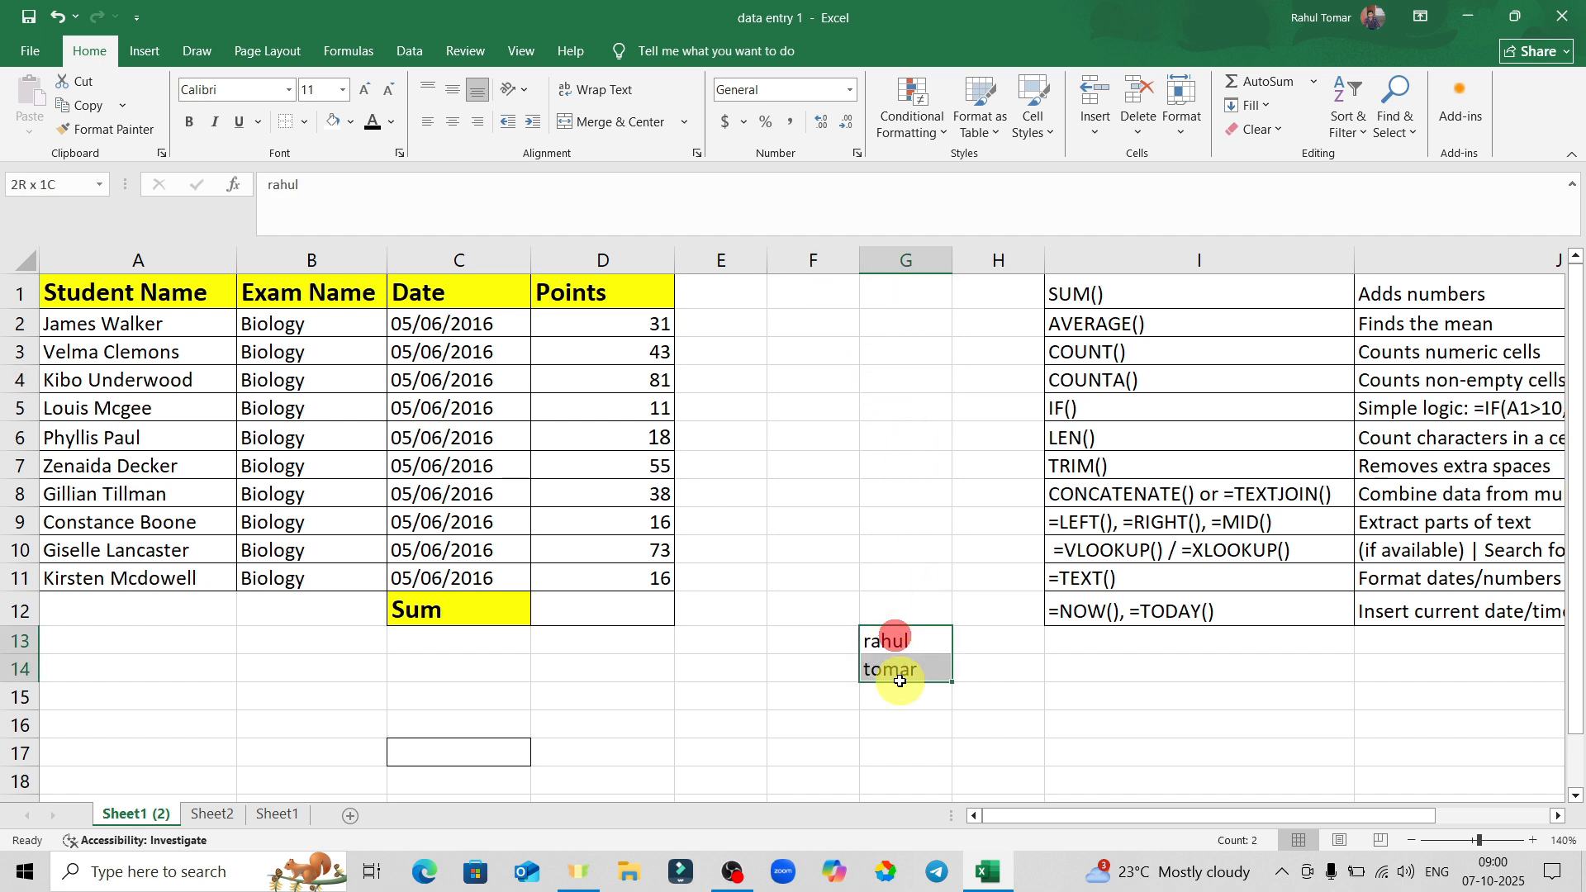
key("Delete")
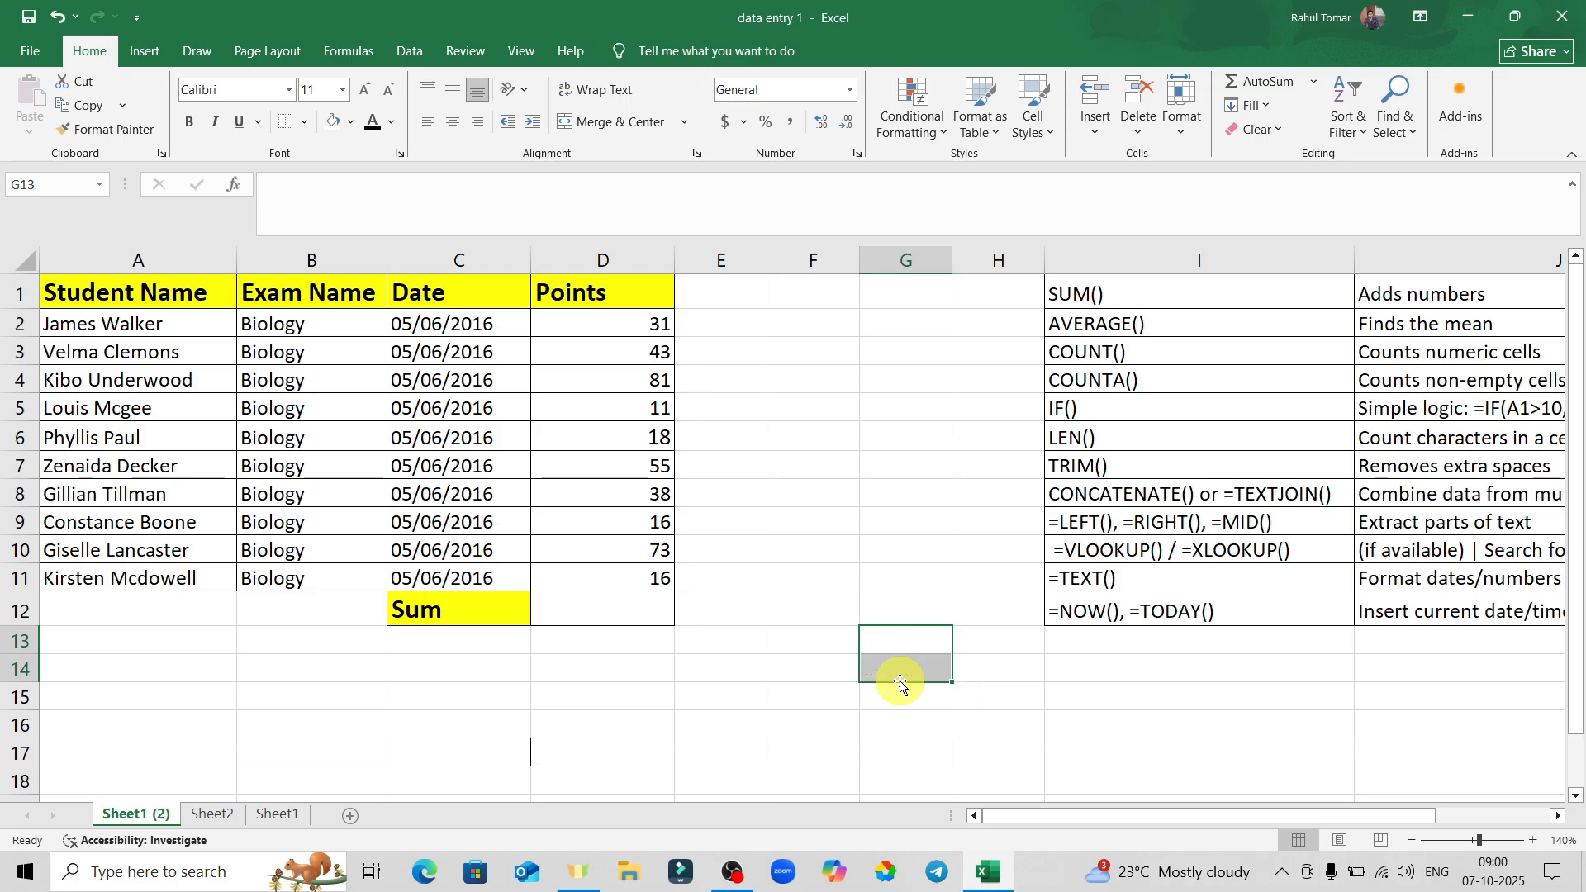
left_click(1046, 716)
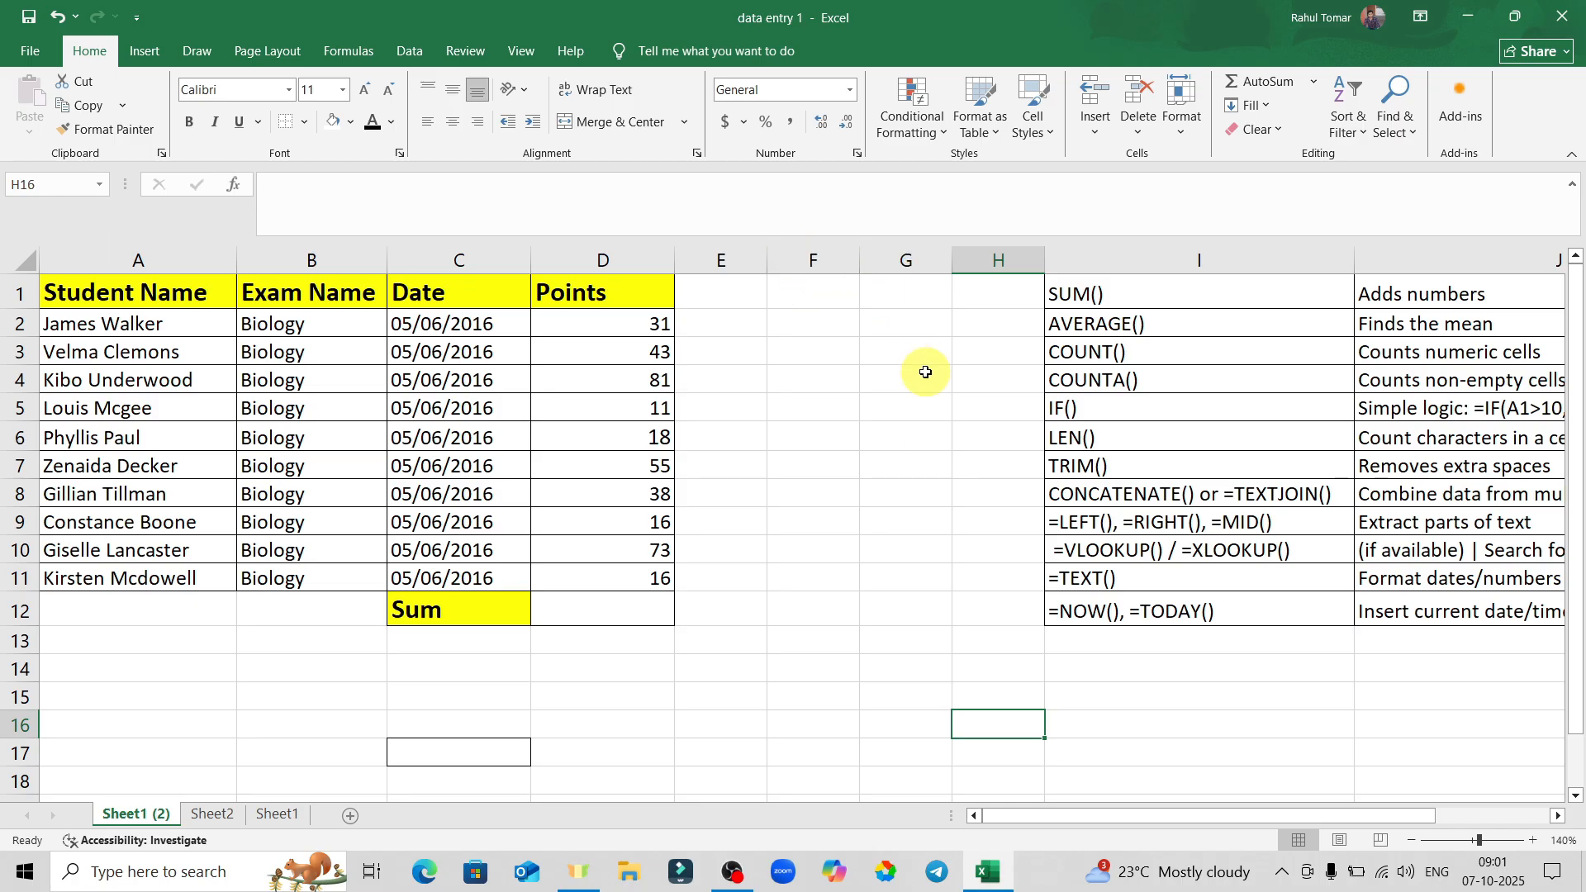
Insert a blank column at G, pushing the function list to J:K.
right_click(899, 258)
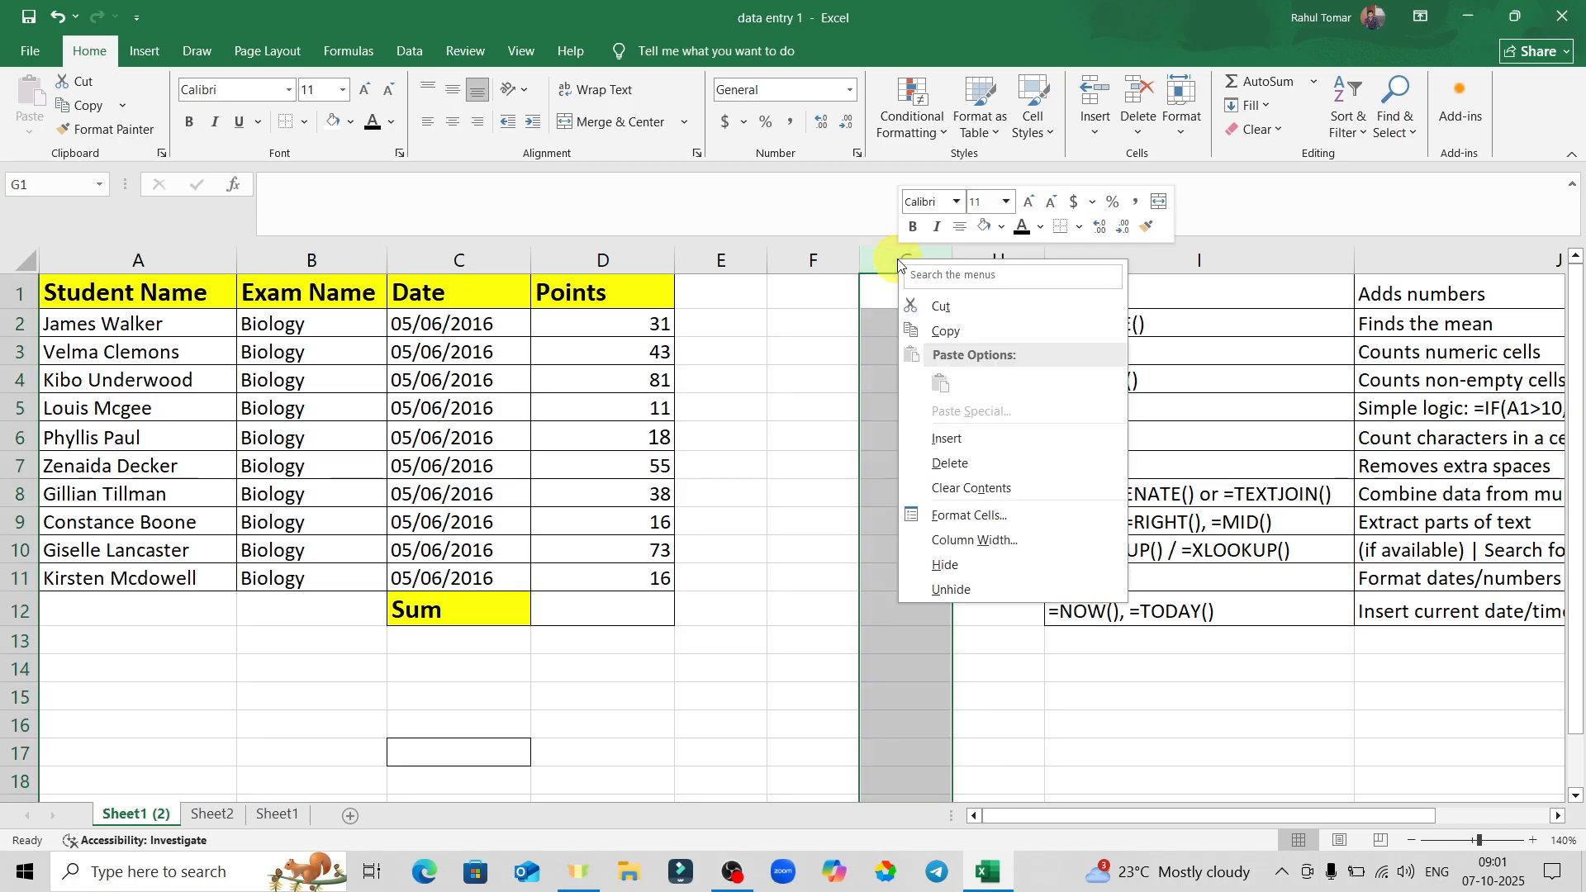
left_click(948, 444)
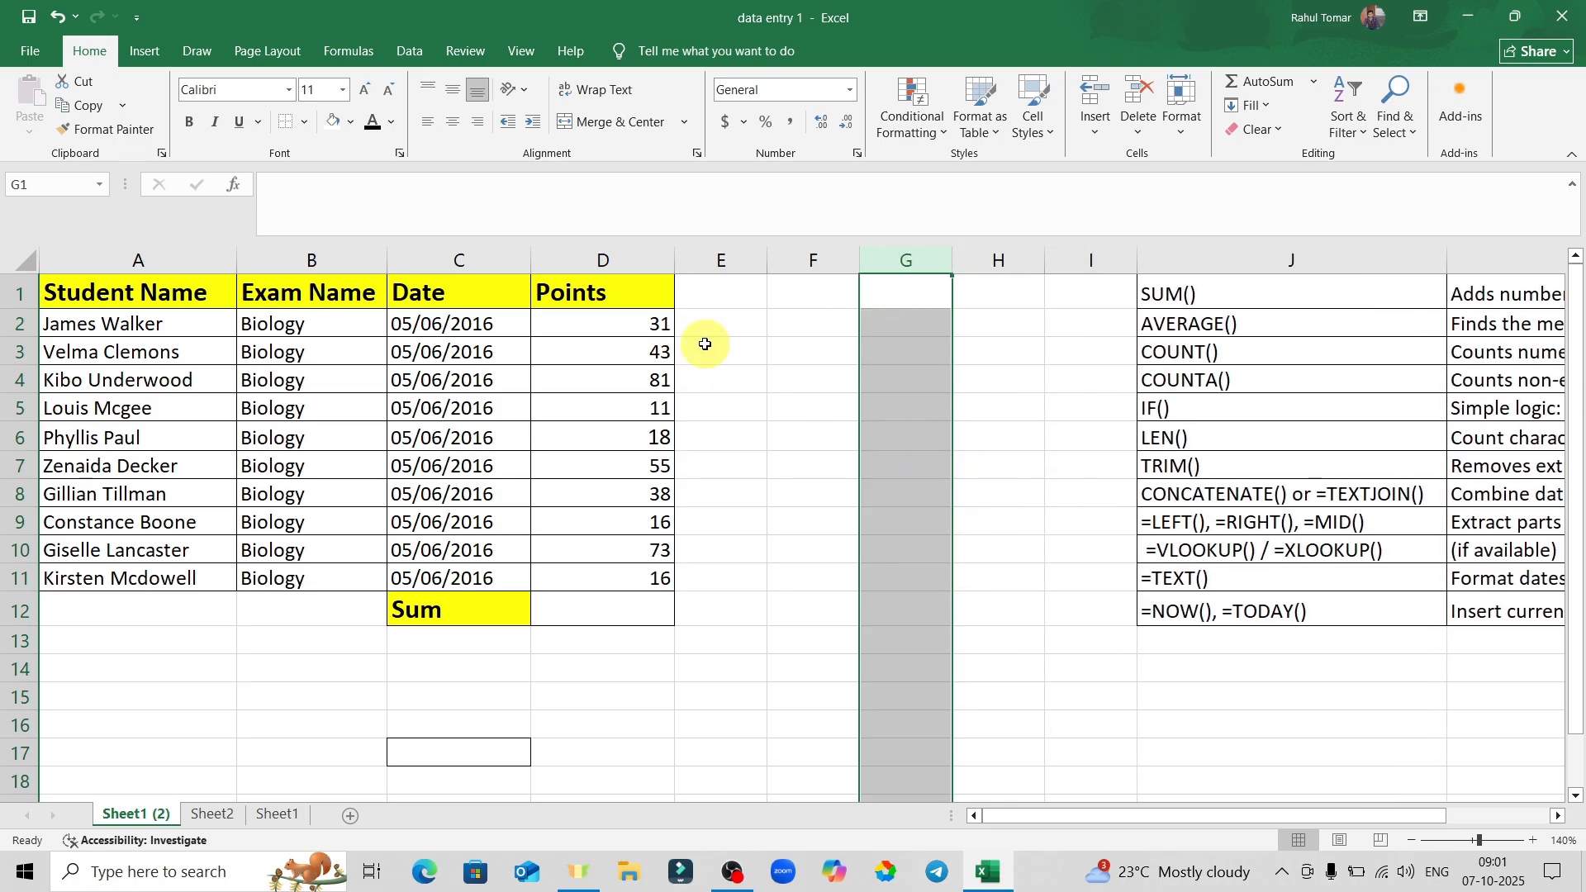
left_click(1029, 460)
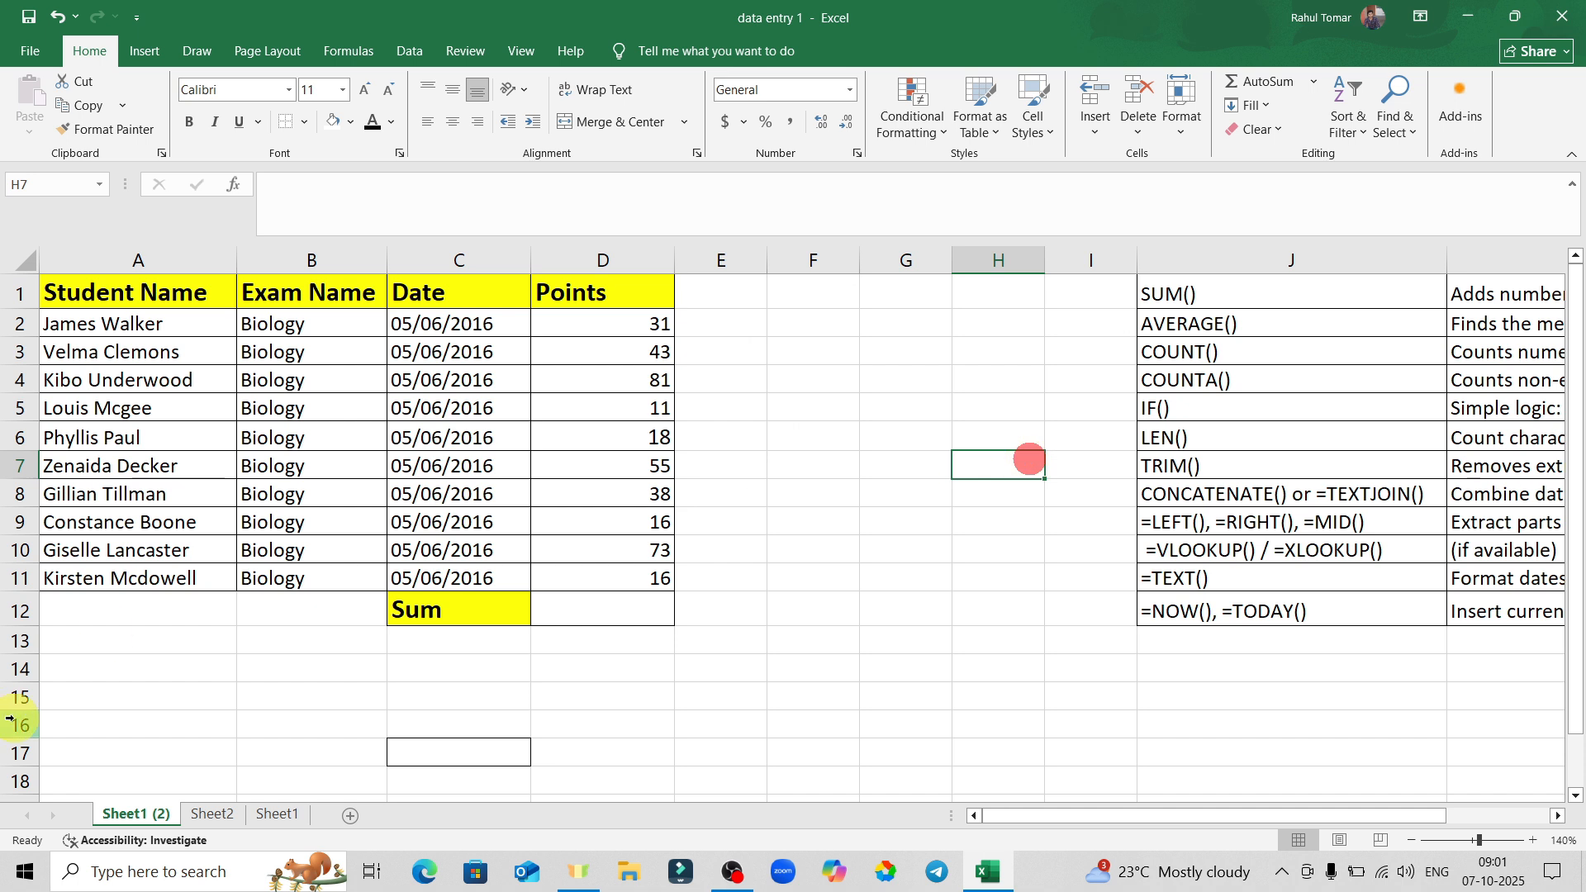
Insert a blank row 1 above the Student Points table via the row header's menu.
left_click(12, 293)
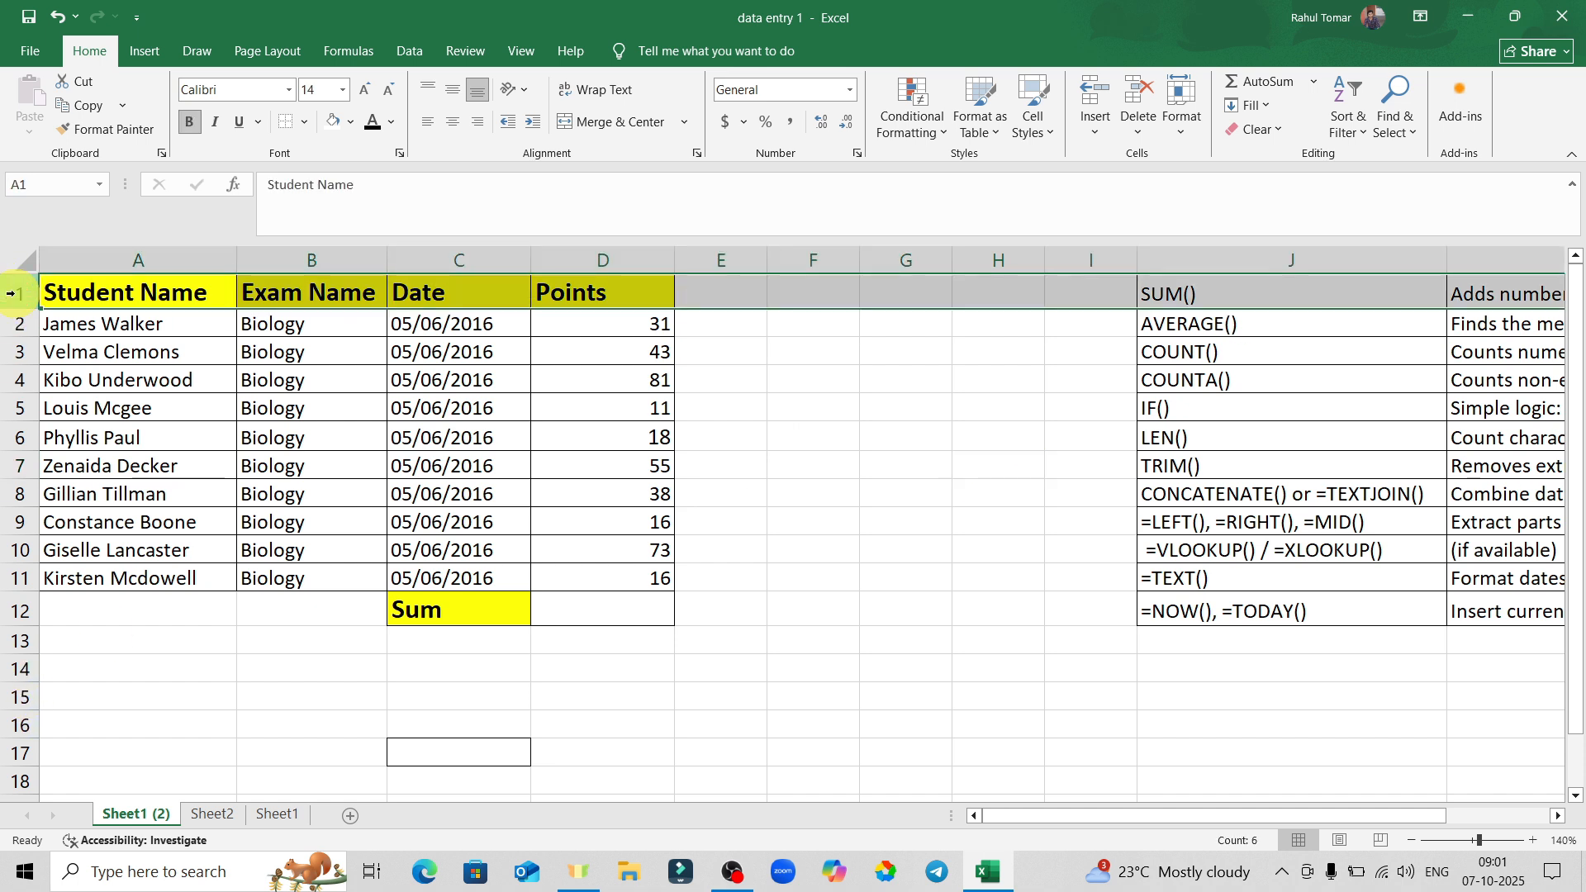
right_click(11, 293)
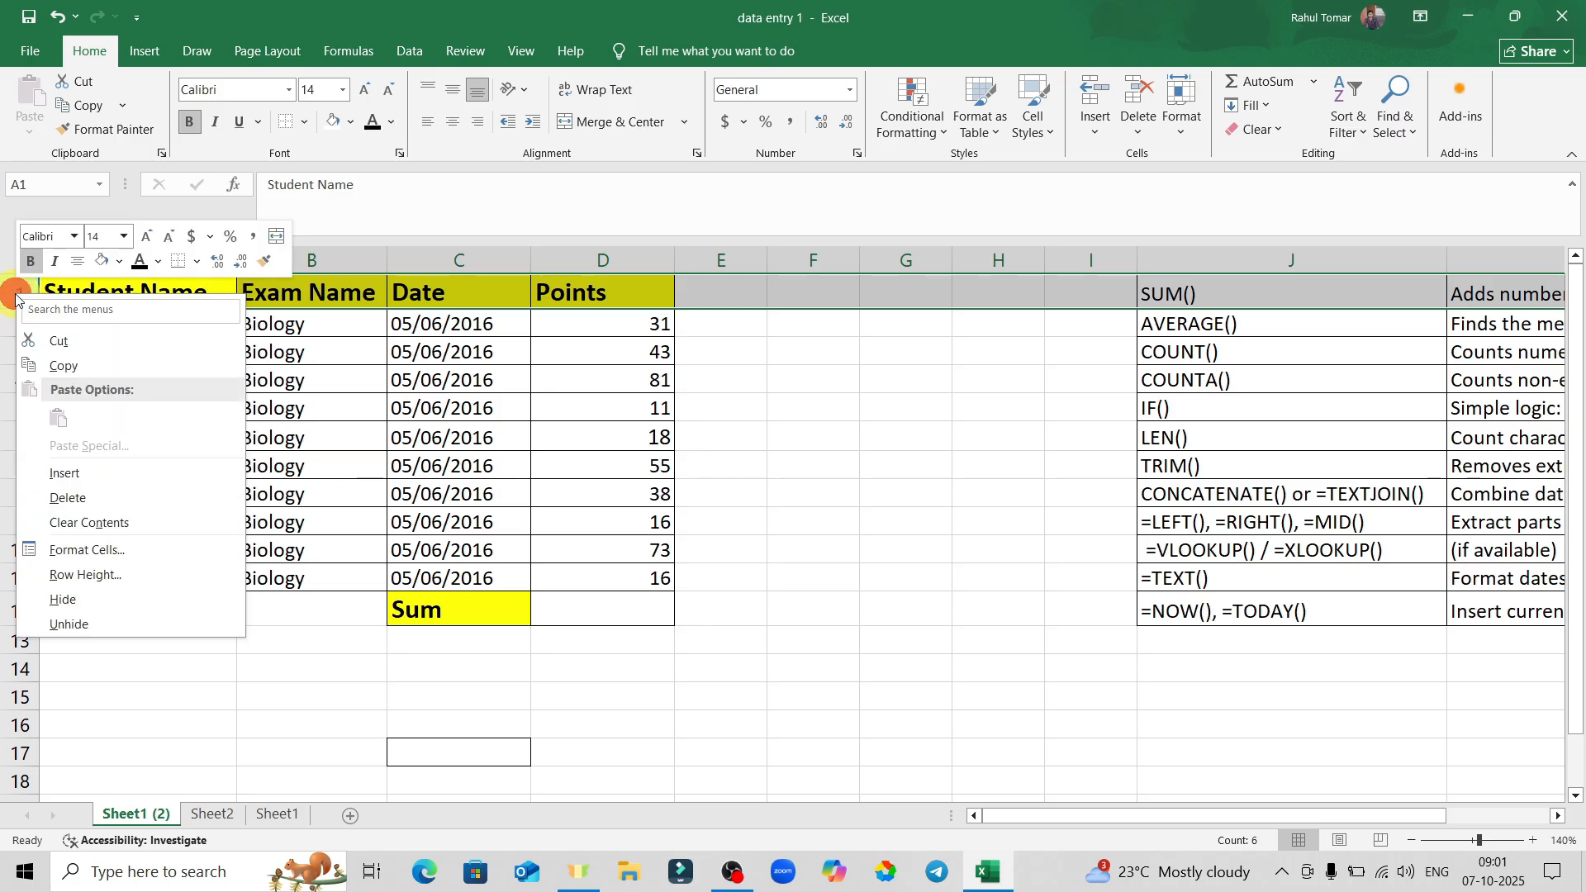
left_click(76, 476)
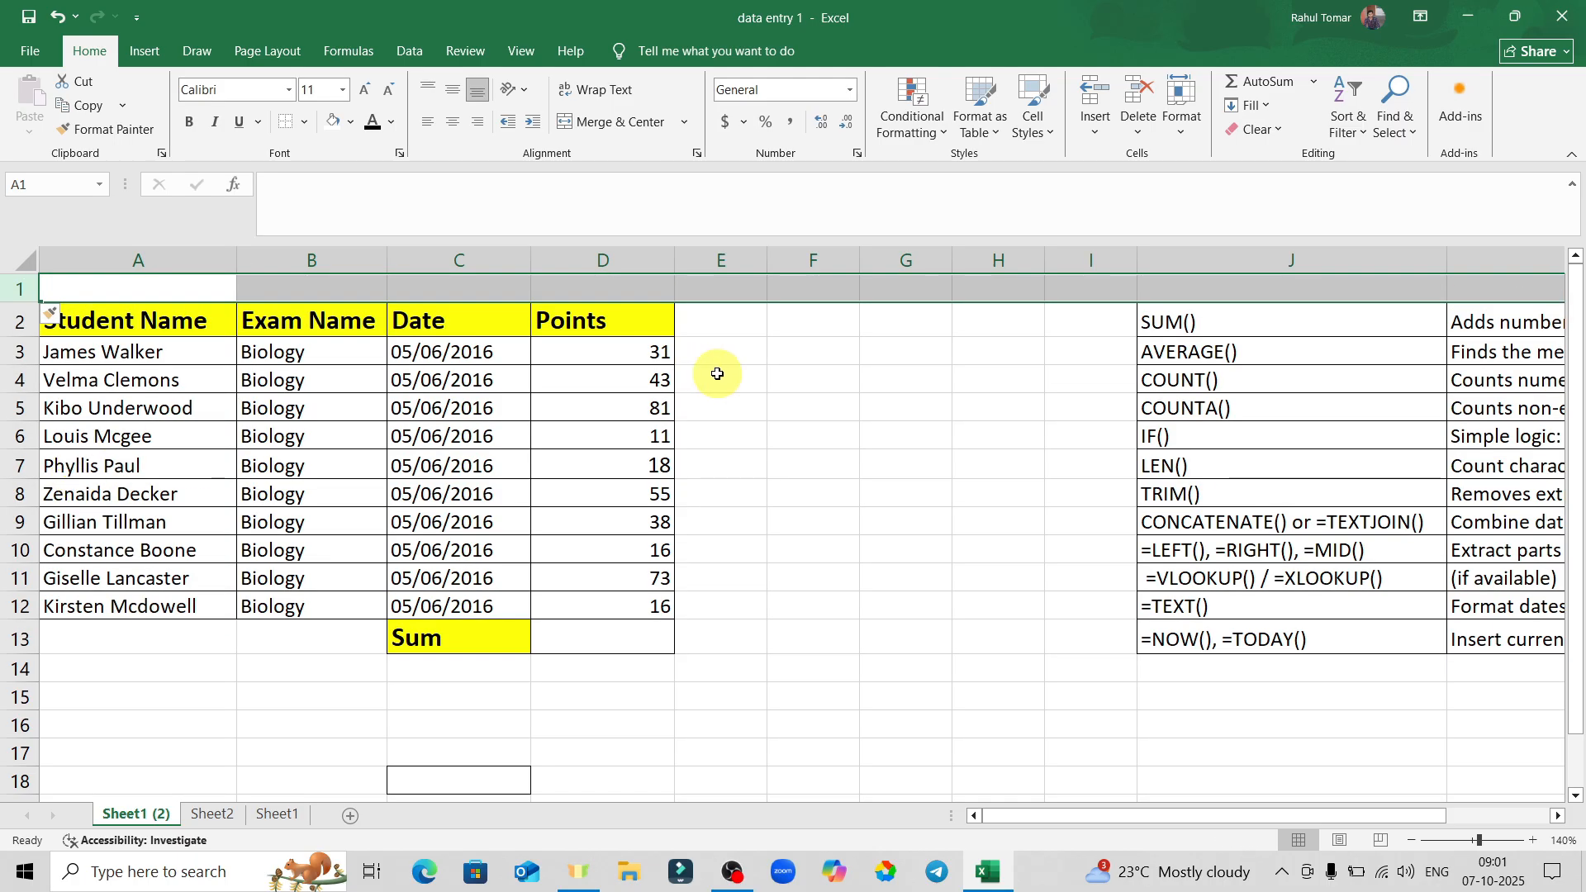
left_click(855, 371)
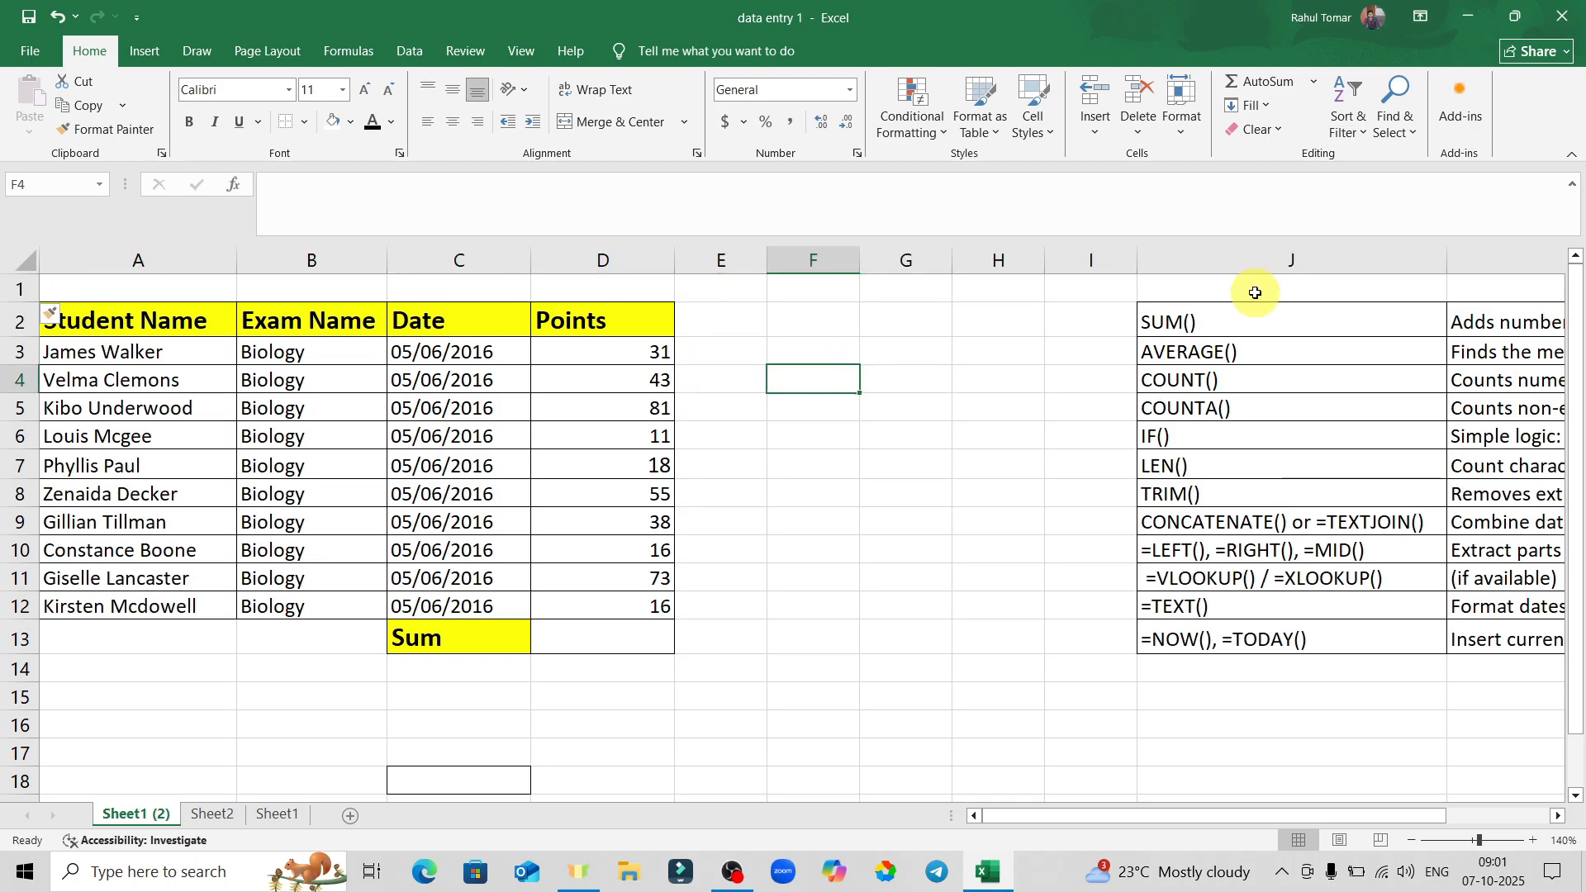
left_click(906, 409)
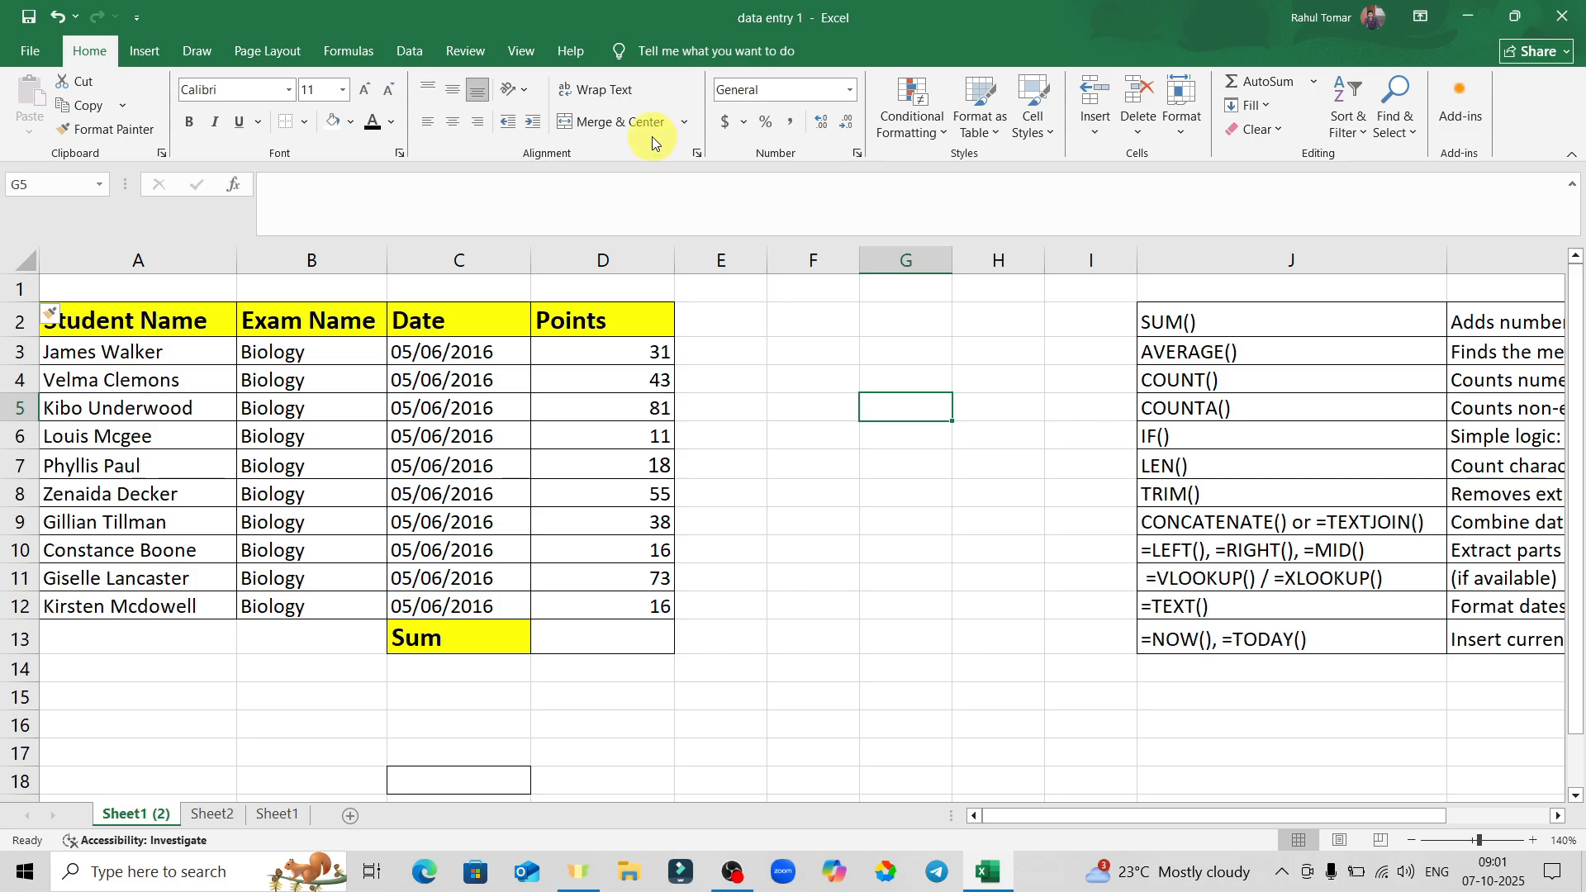
Enter a long test string in G5 and apply Wrap Text to it.
left_click(896, 518)
left_click(898, 404)
type("rajfhsujssssujg")
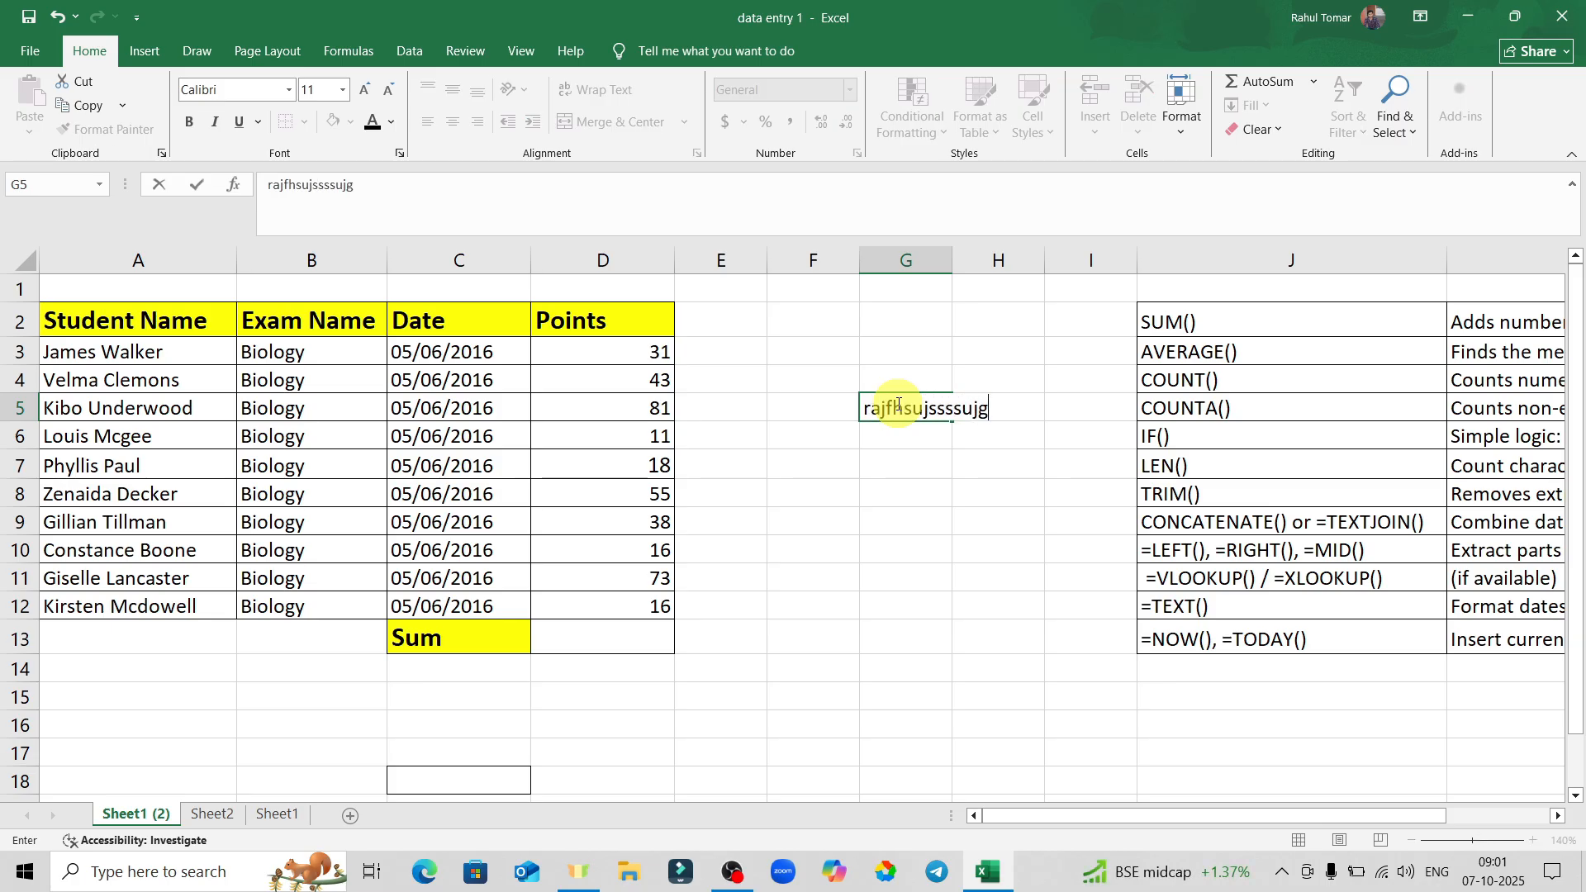
type("fhsskgffj")
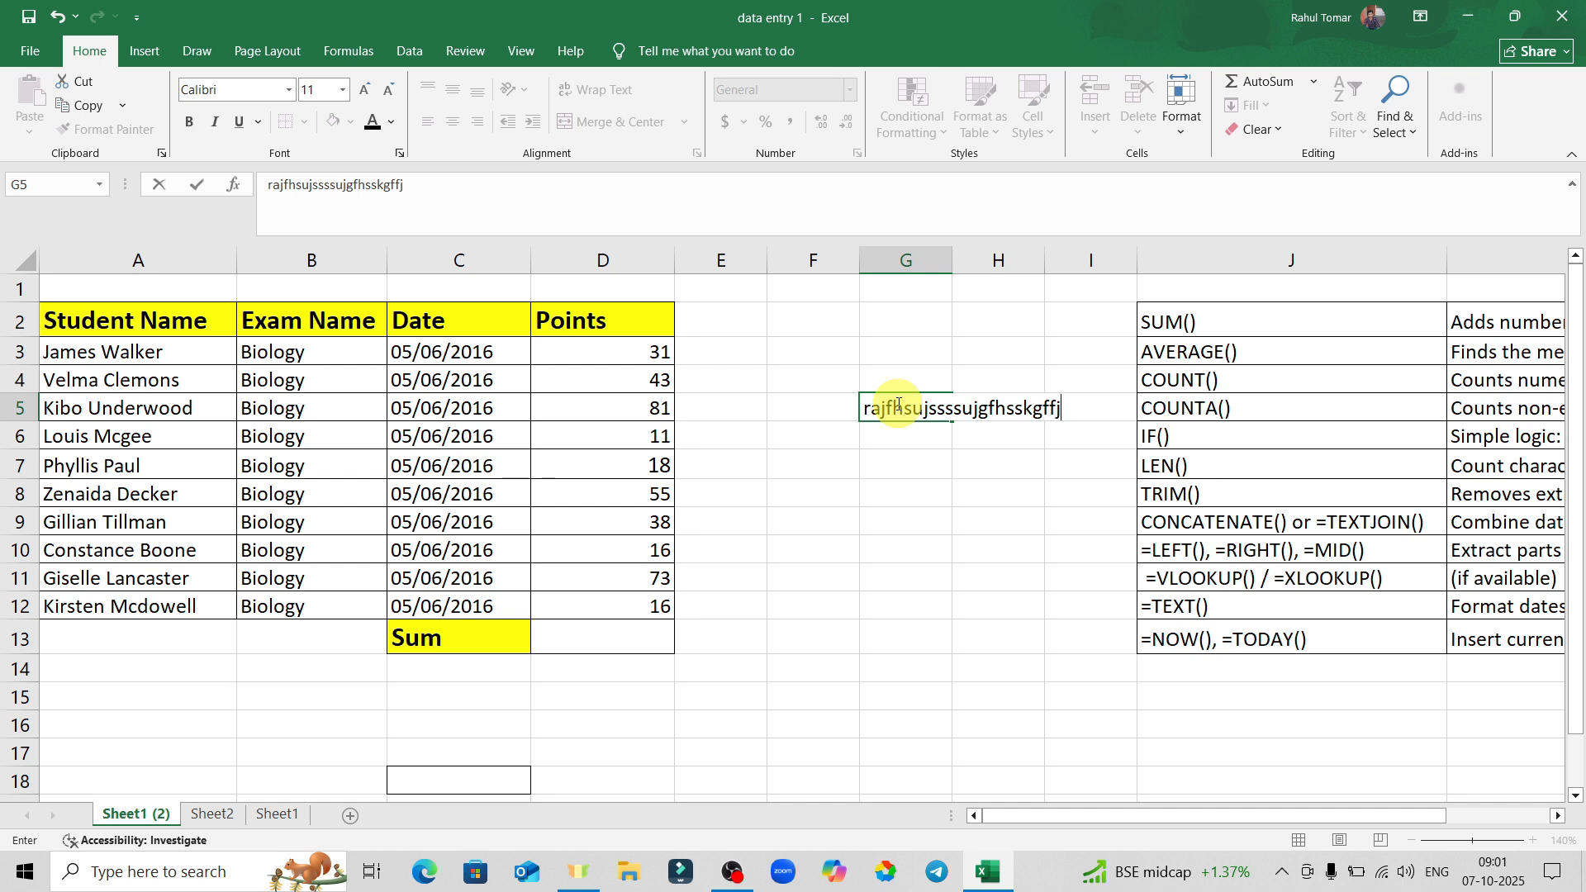
key("Return")
left_click(1013, 542)
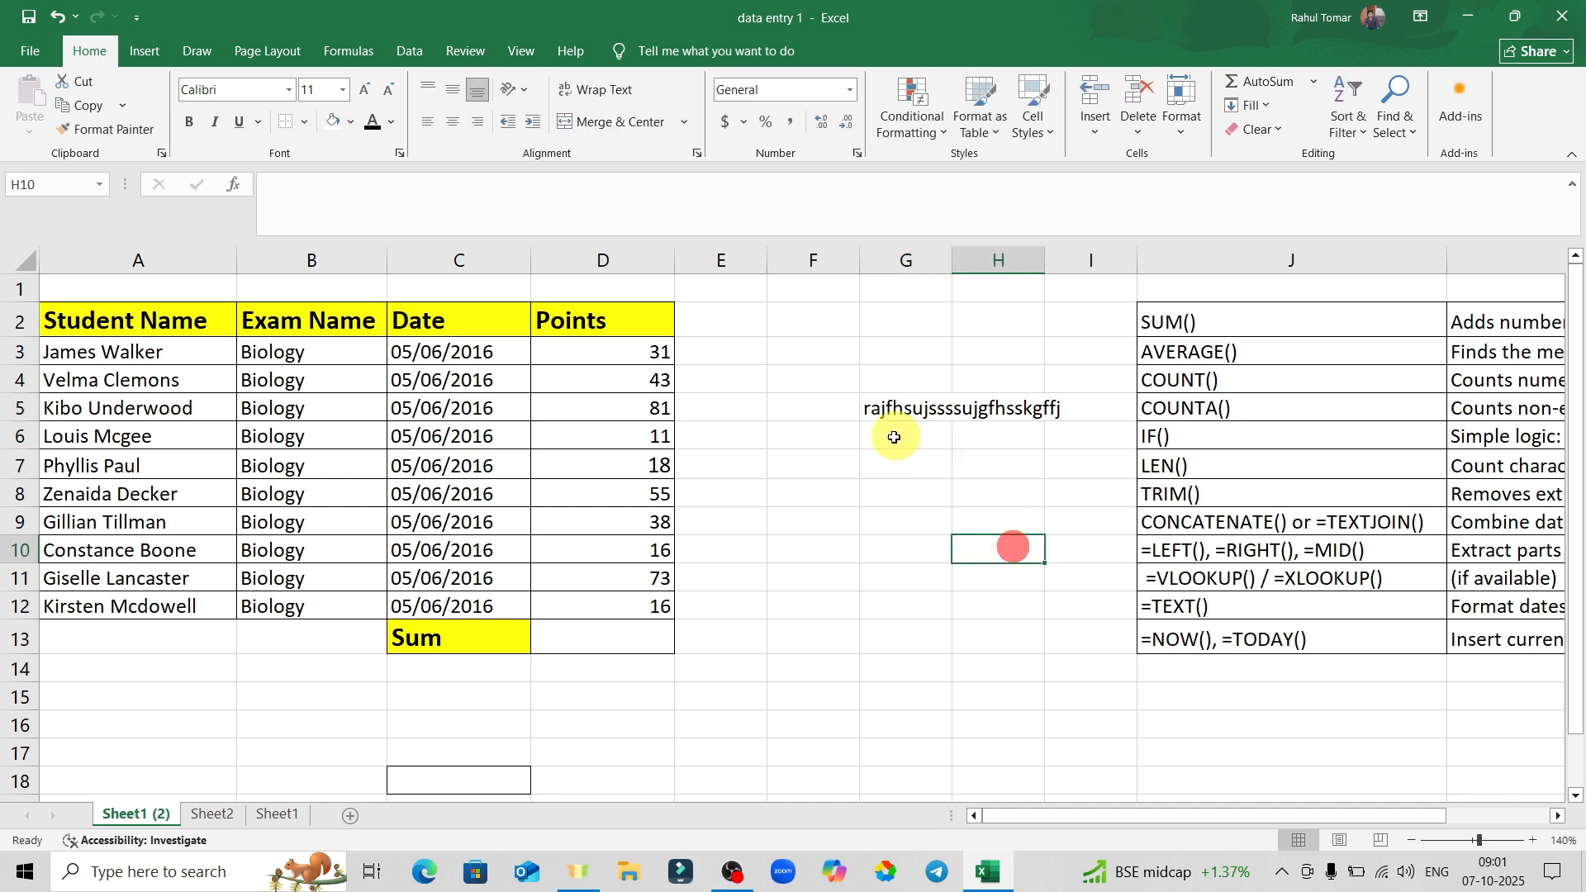
left_click(909, 409)
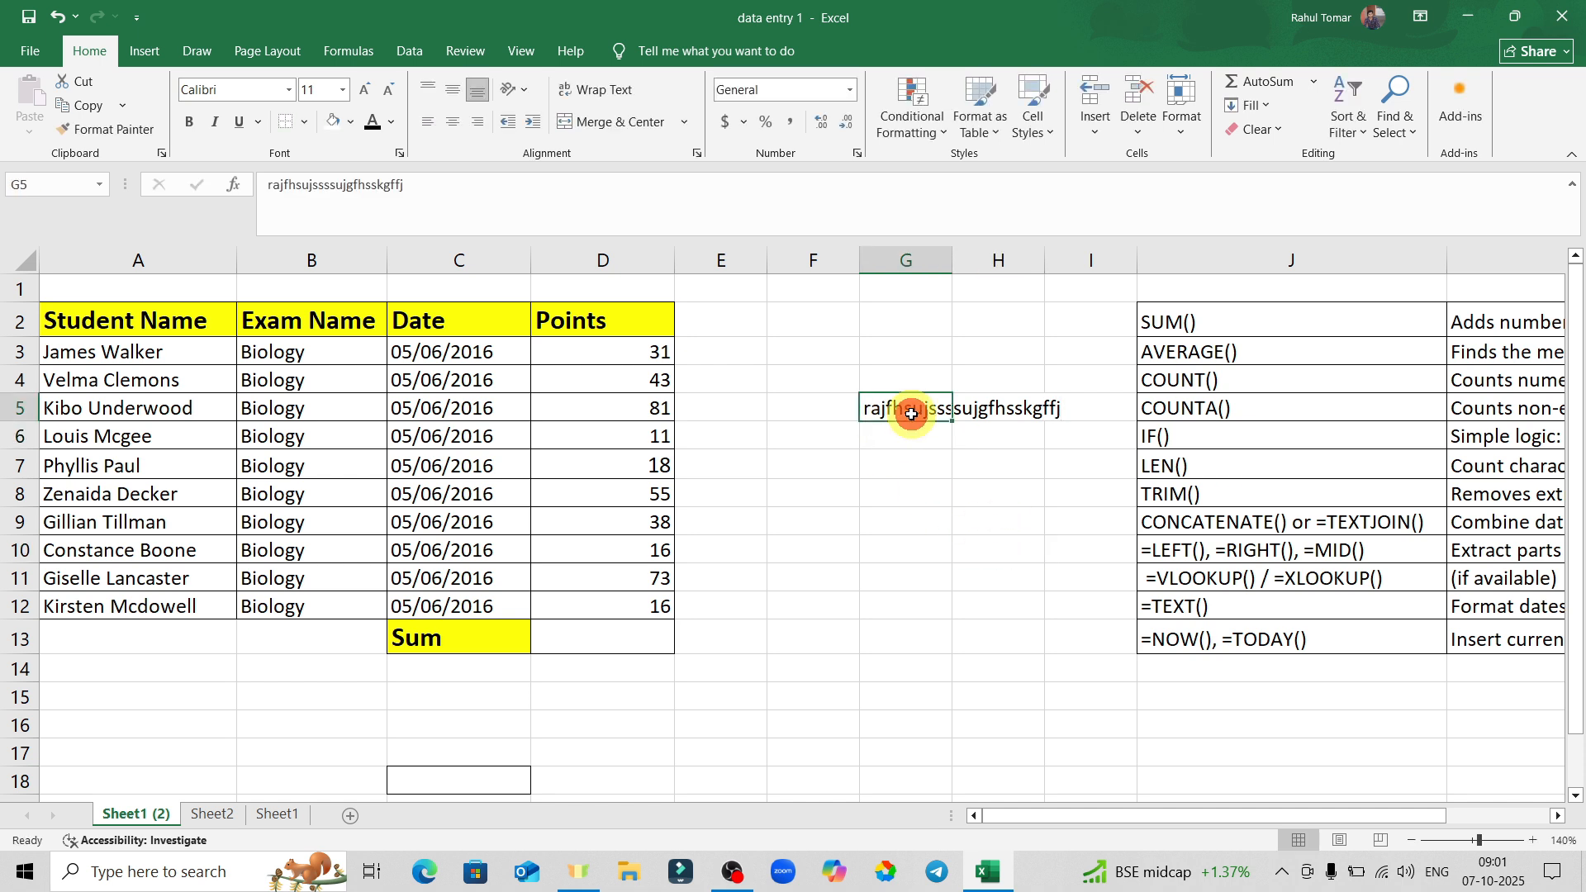
left_click(598, 94)
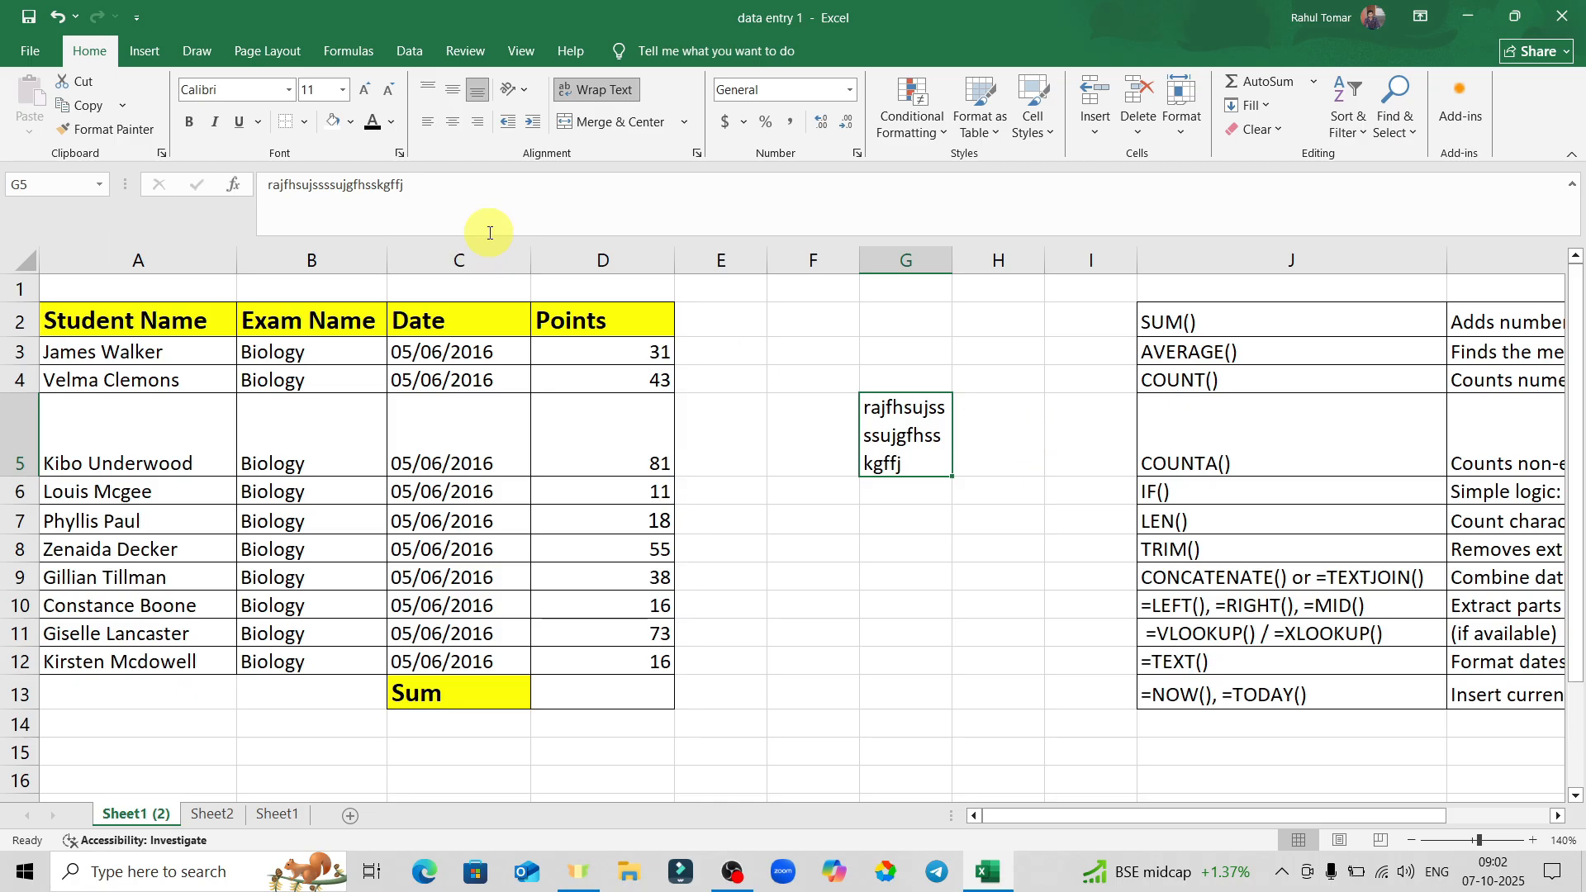
Undo the wrap on G5 and delete its stray text.
key("ctrl+z")
left_click(843, 443)
left_click(900, 416)
left_click(931, 489)
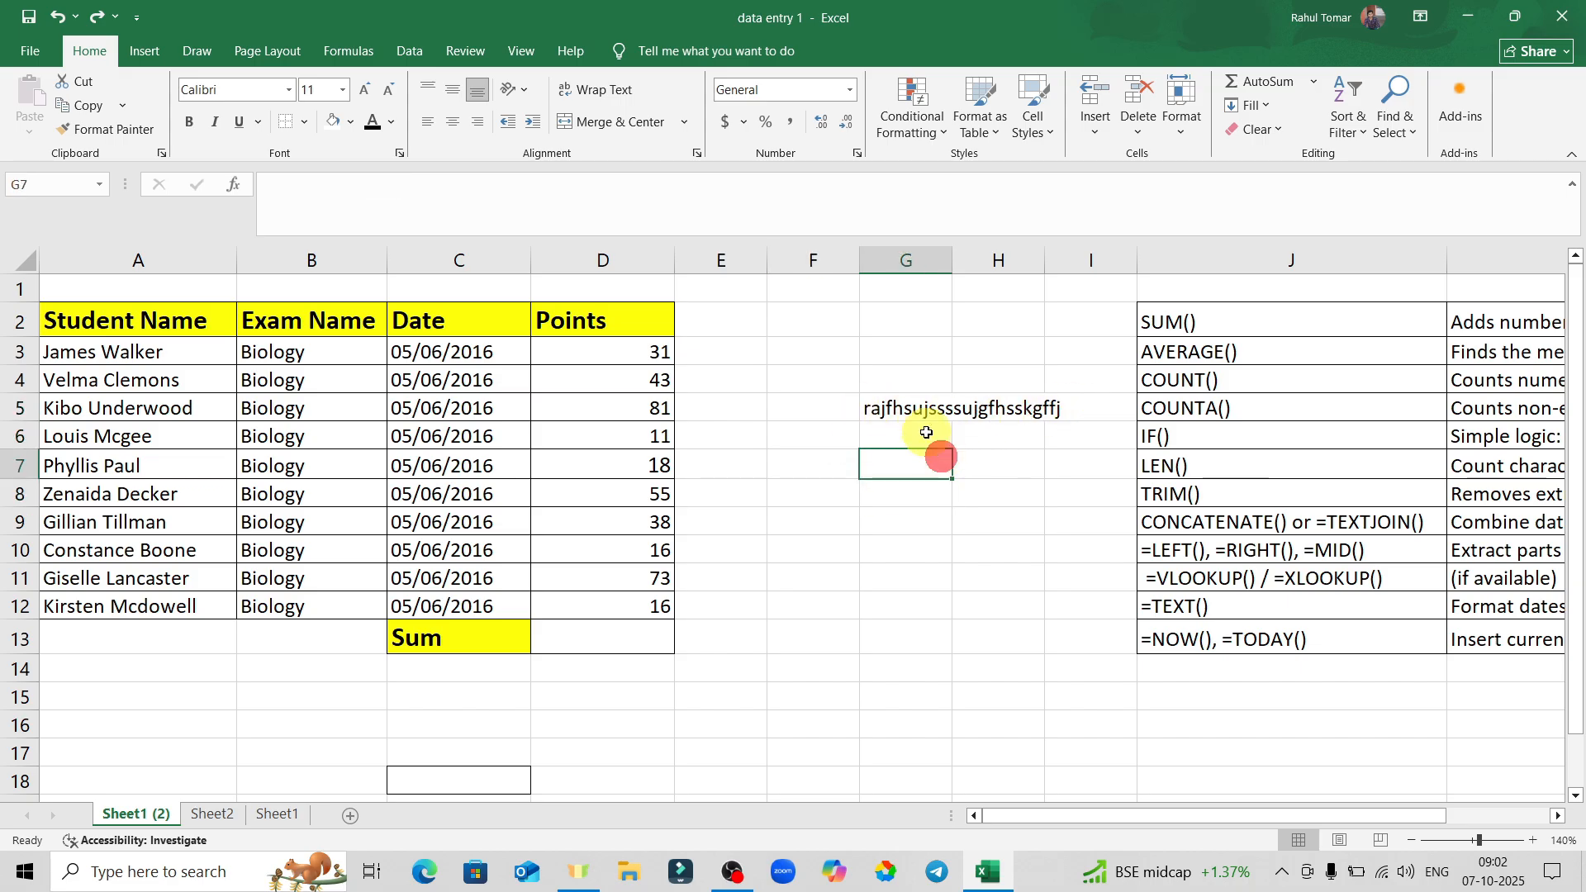
left_click(906, 410)
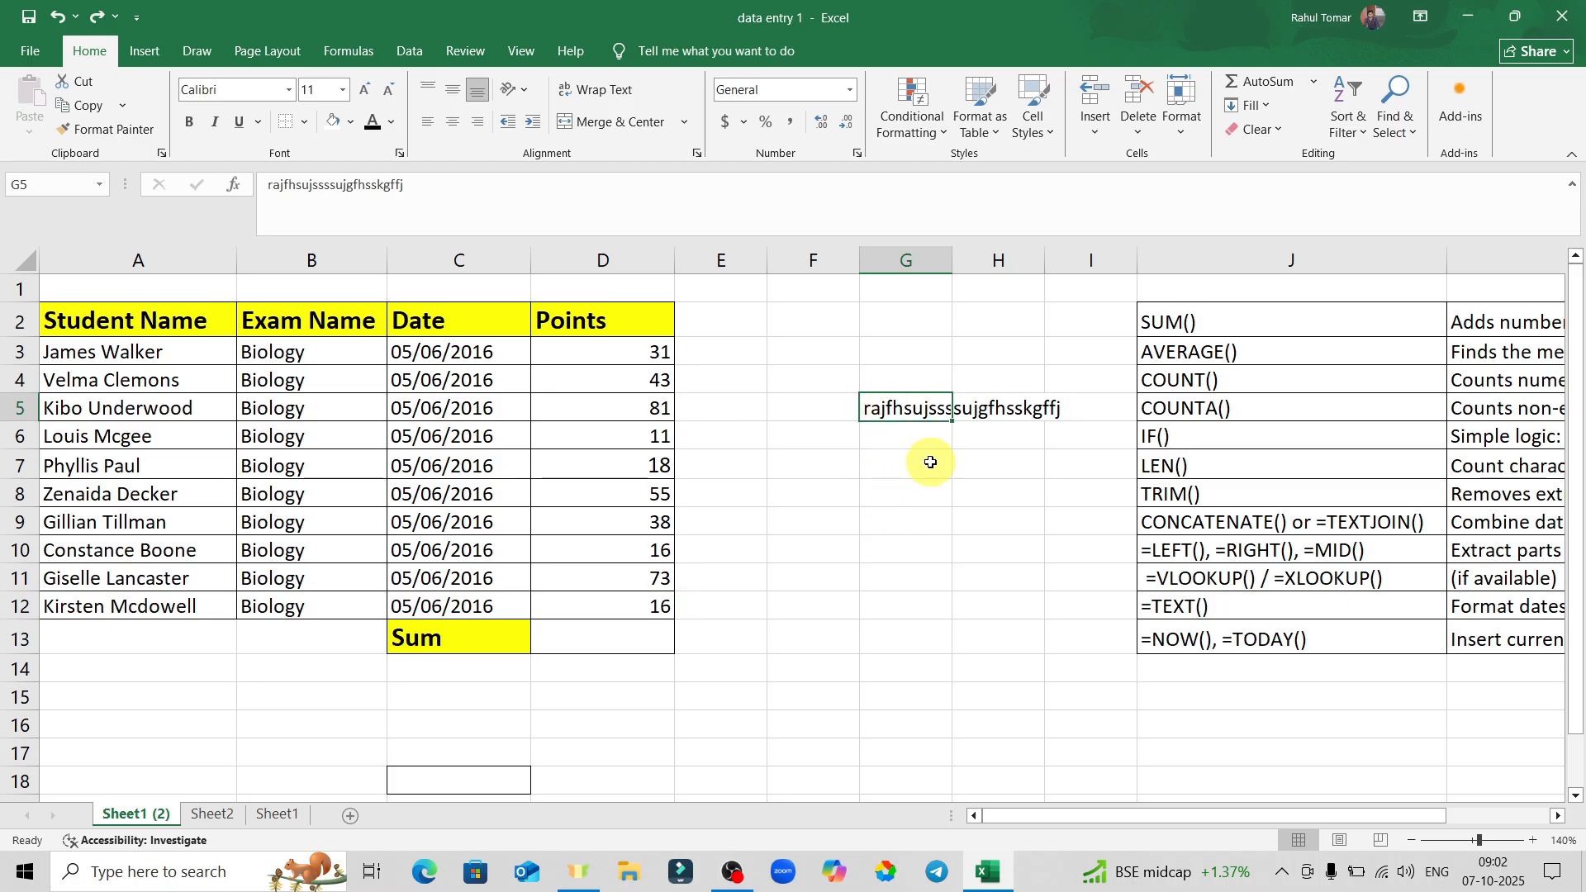
left_click(932, 461)
left_click(906, 410)
key("Delete")
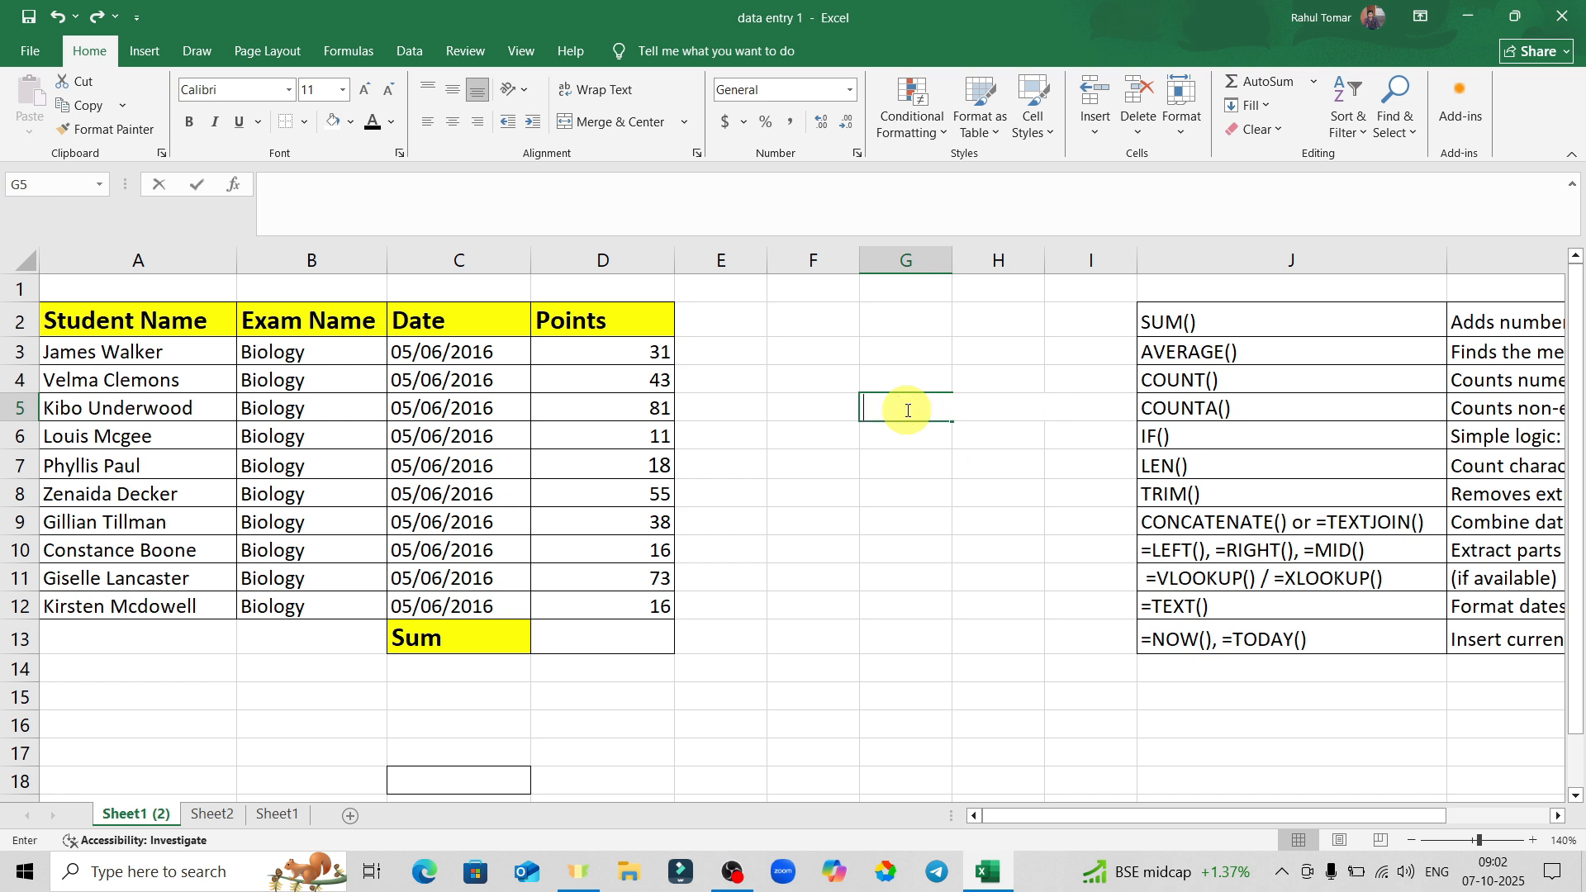
key("ctrl+Up")
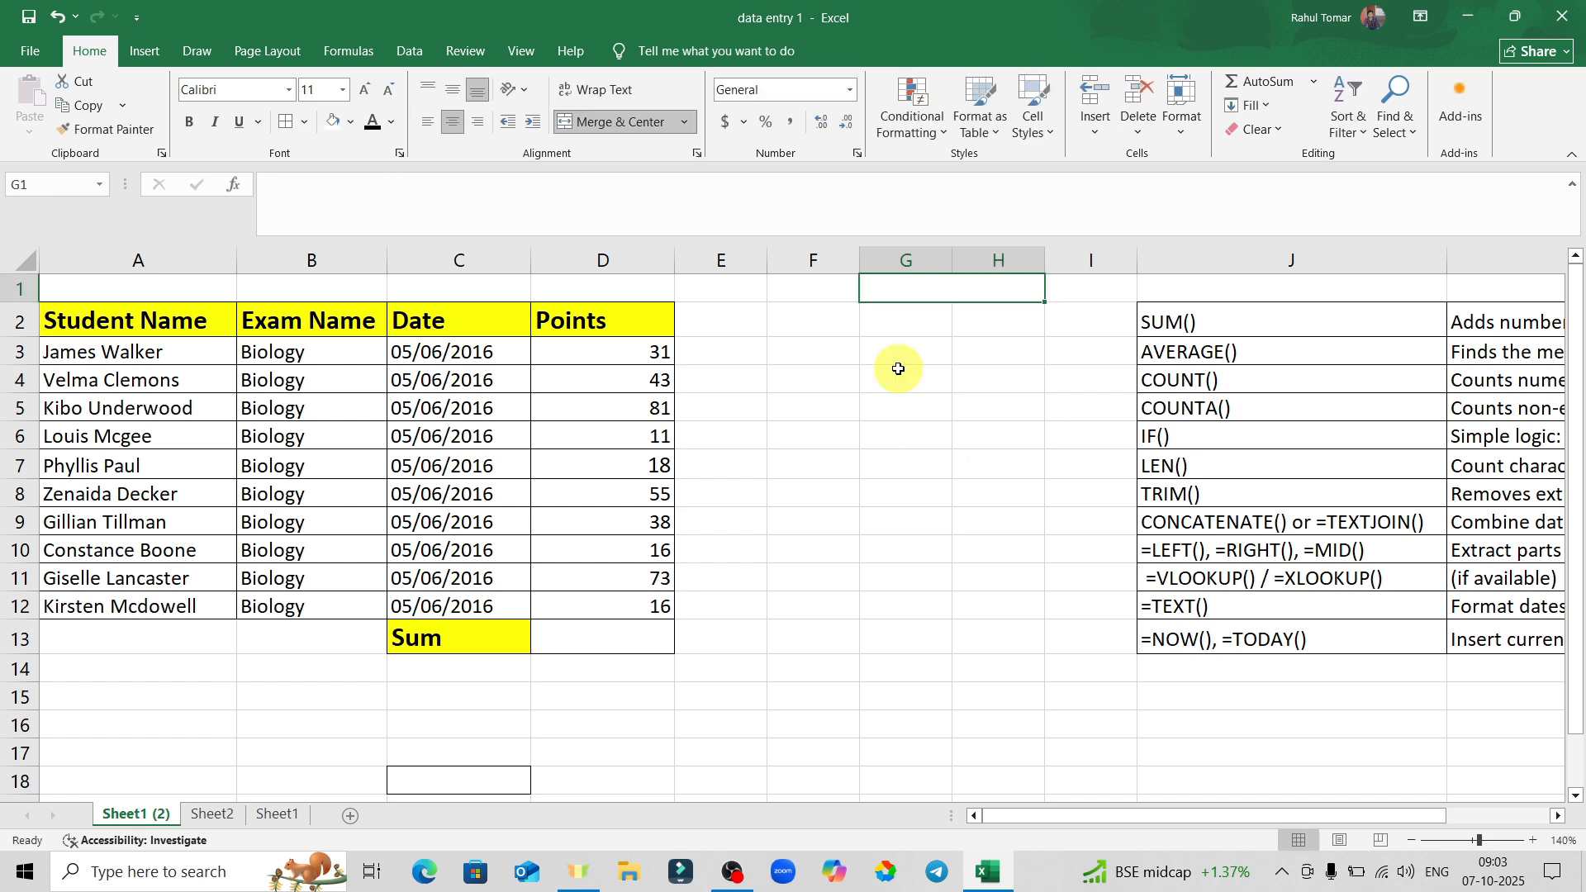
Type 'Result' into cell A1 above the student table.
left_click(108, 291)
left_click_drag(189, 288, 610, 297)
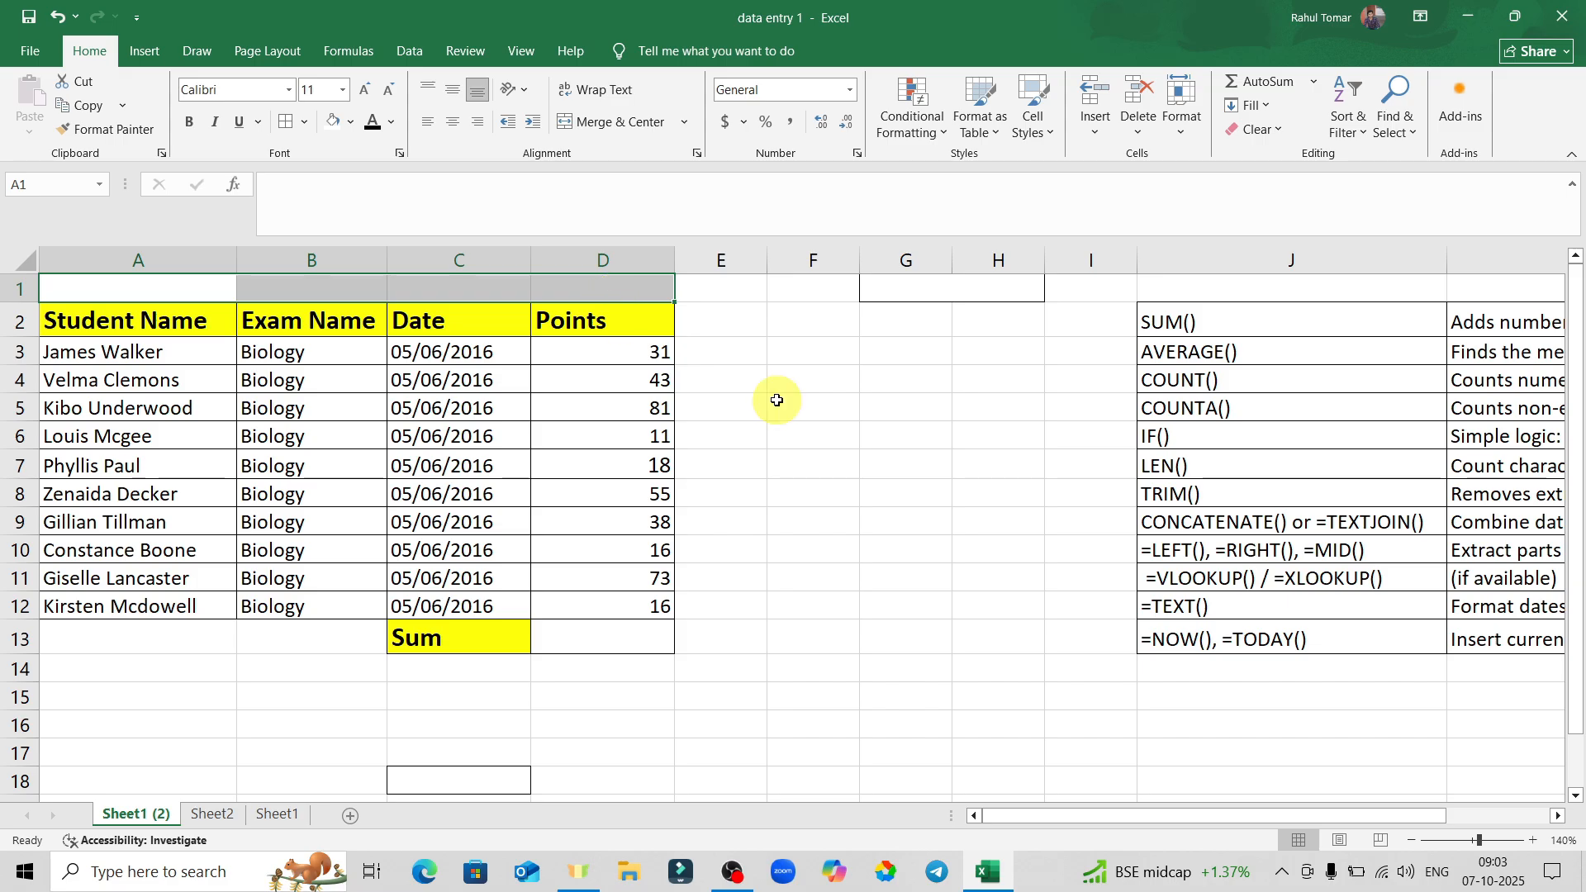
left_click(901, 435)
left_click_drag(142, 284, 630, 296)
left_click(913, 422)
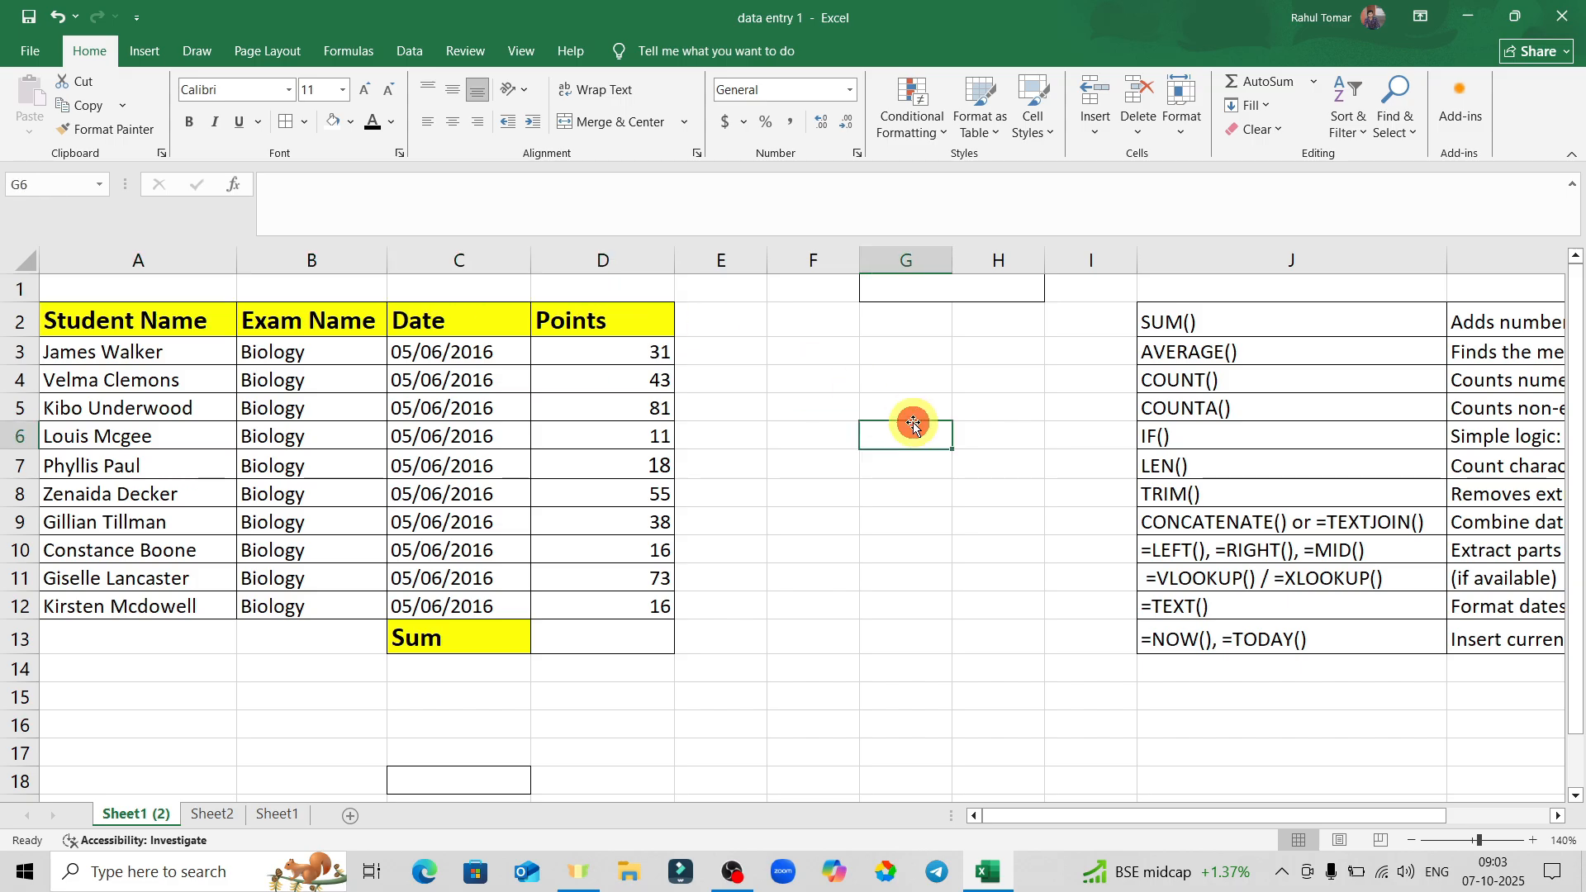
left_click(125, 289)
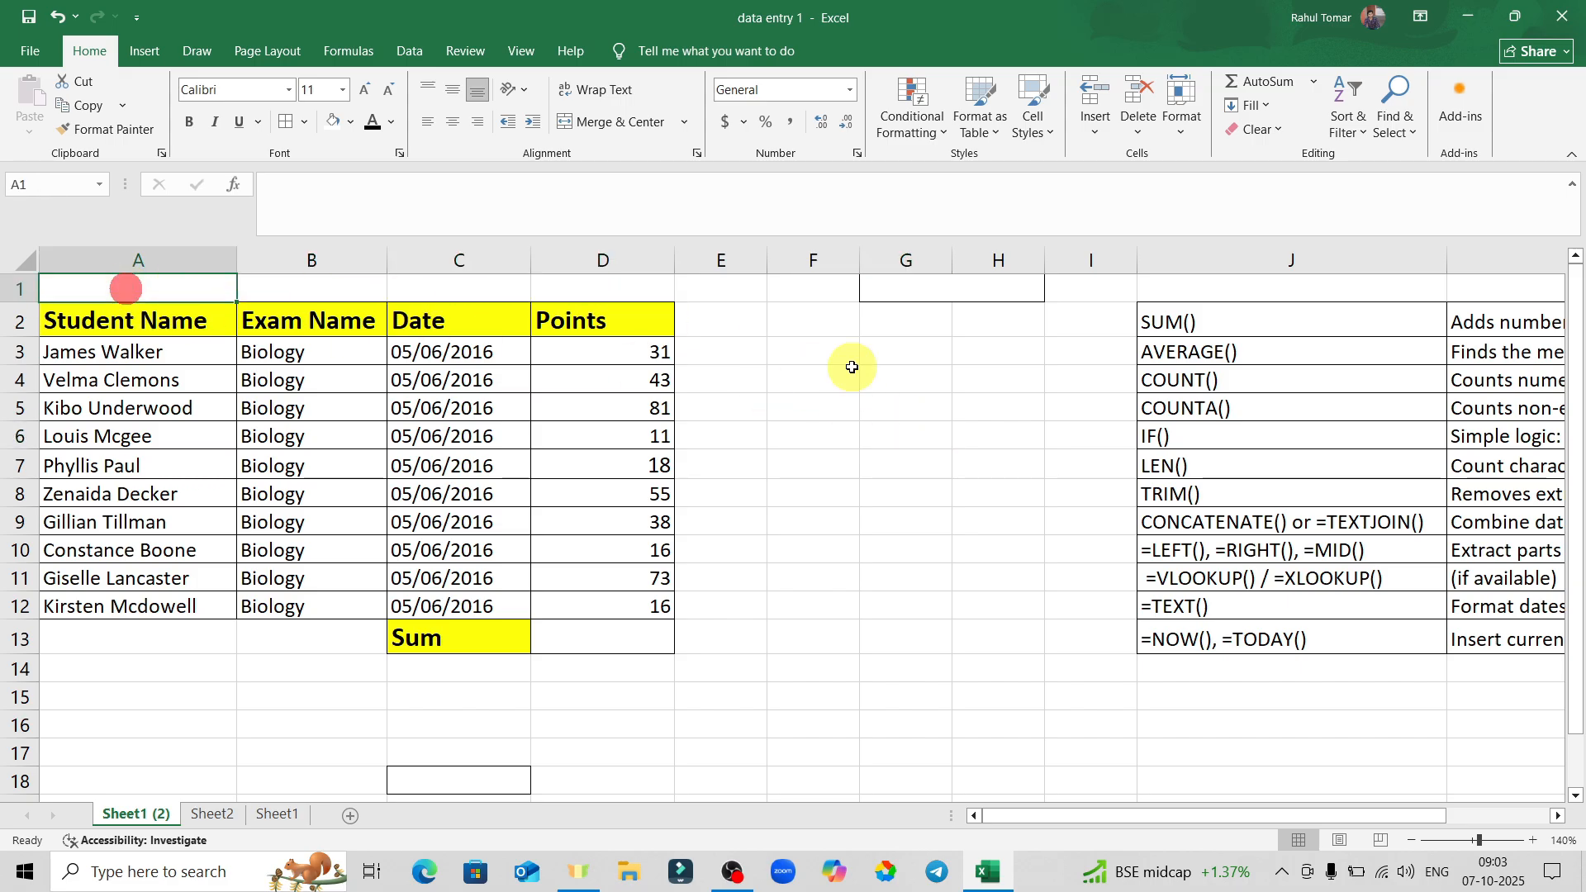
type("R")
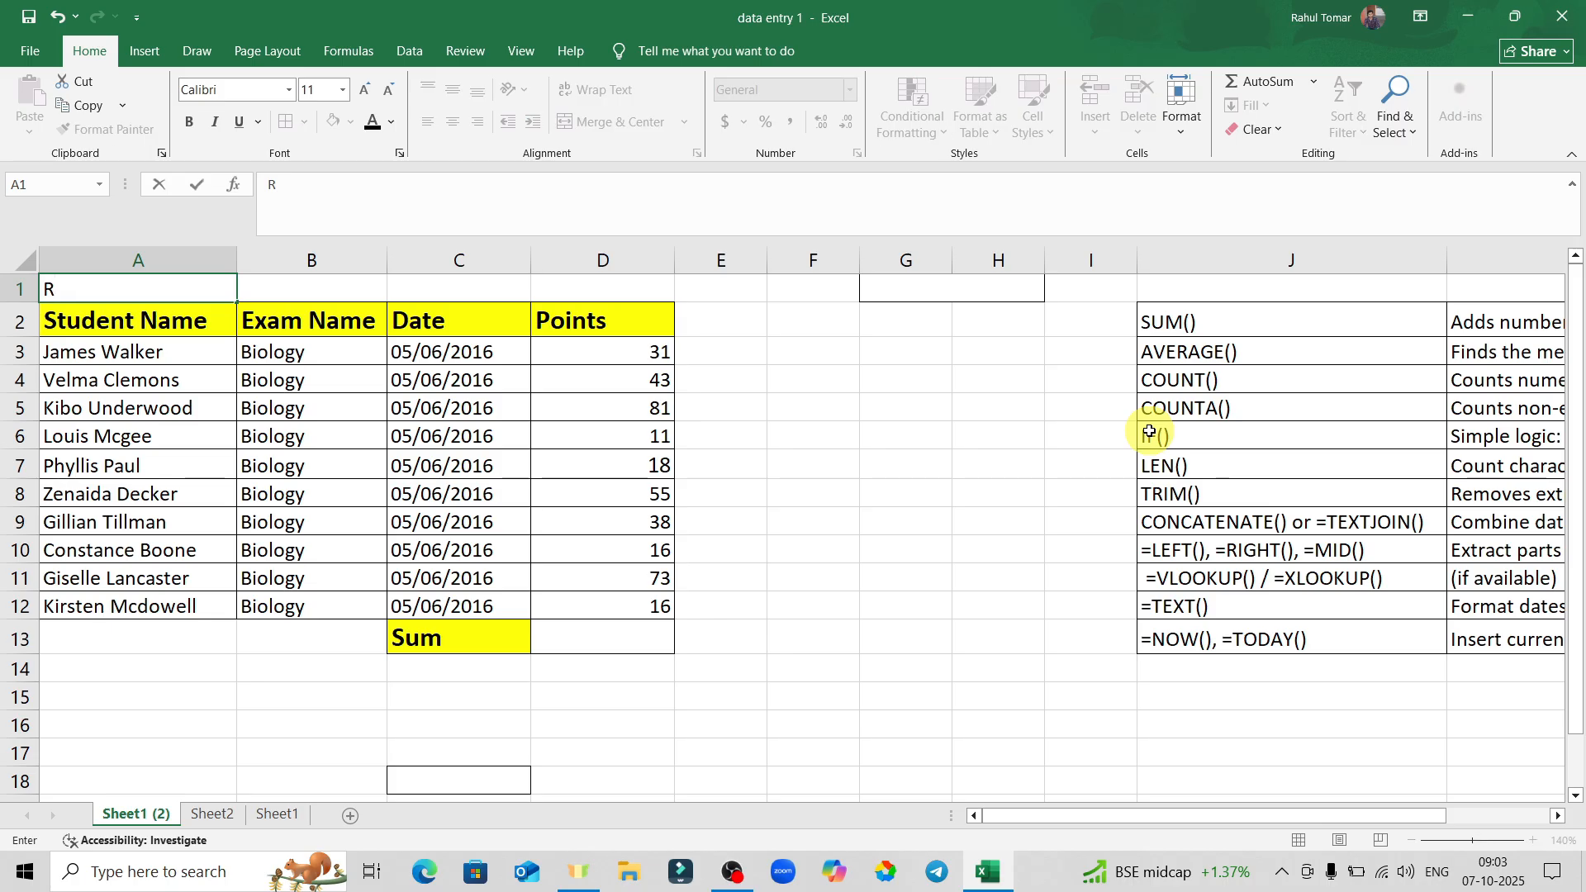
type("esult")
key("Return")
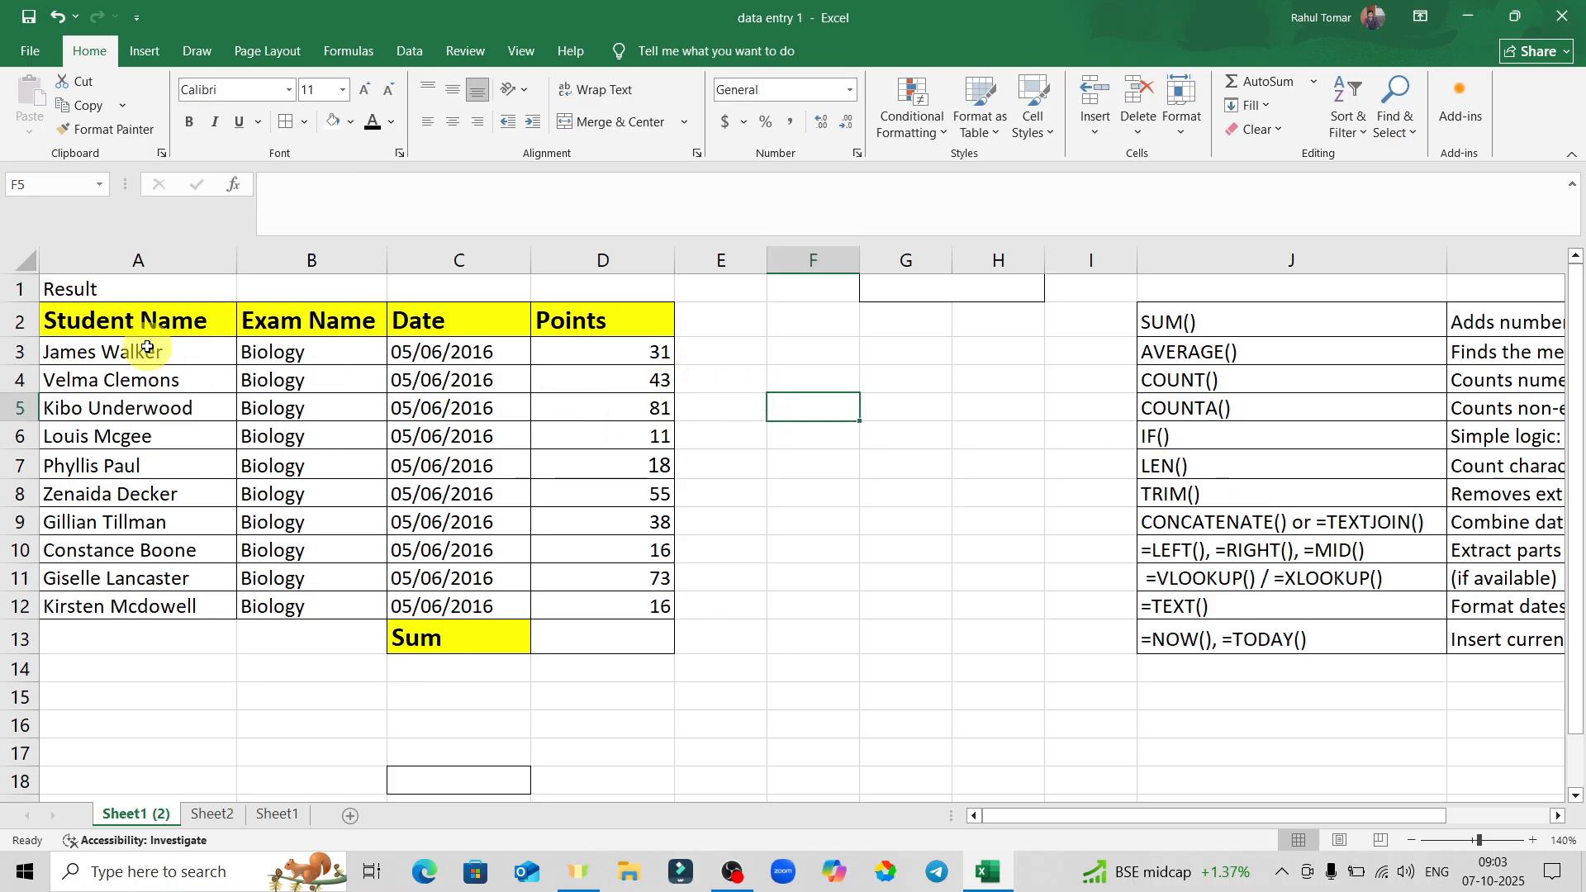
Remove the trial 'Result' entry from A1.
left_click_drag(69, 320, 655, 644)
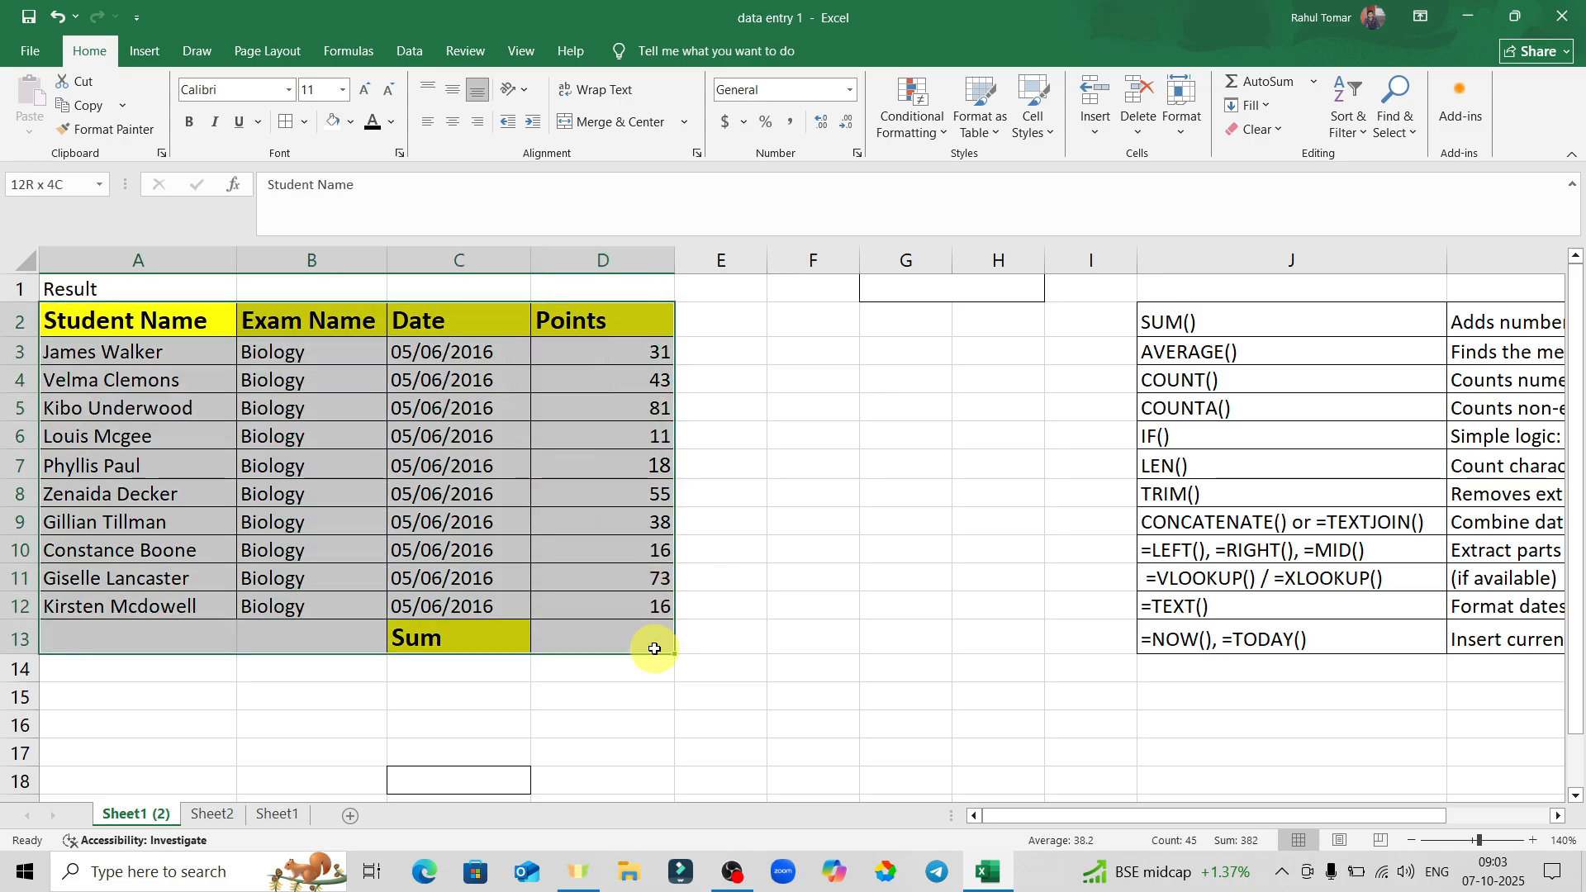
left_click(838, 565)
left_click(135, 292)
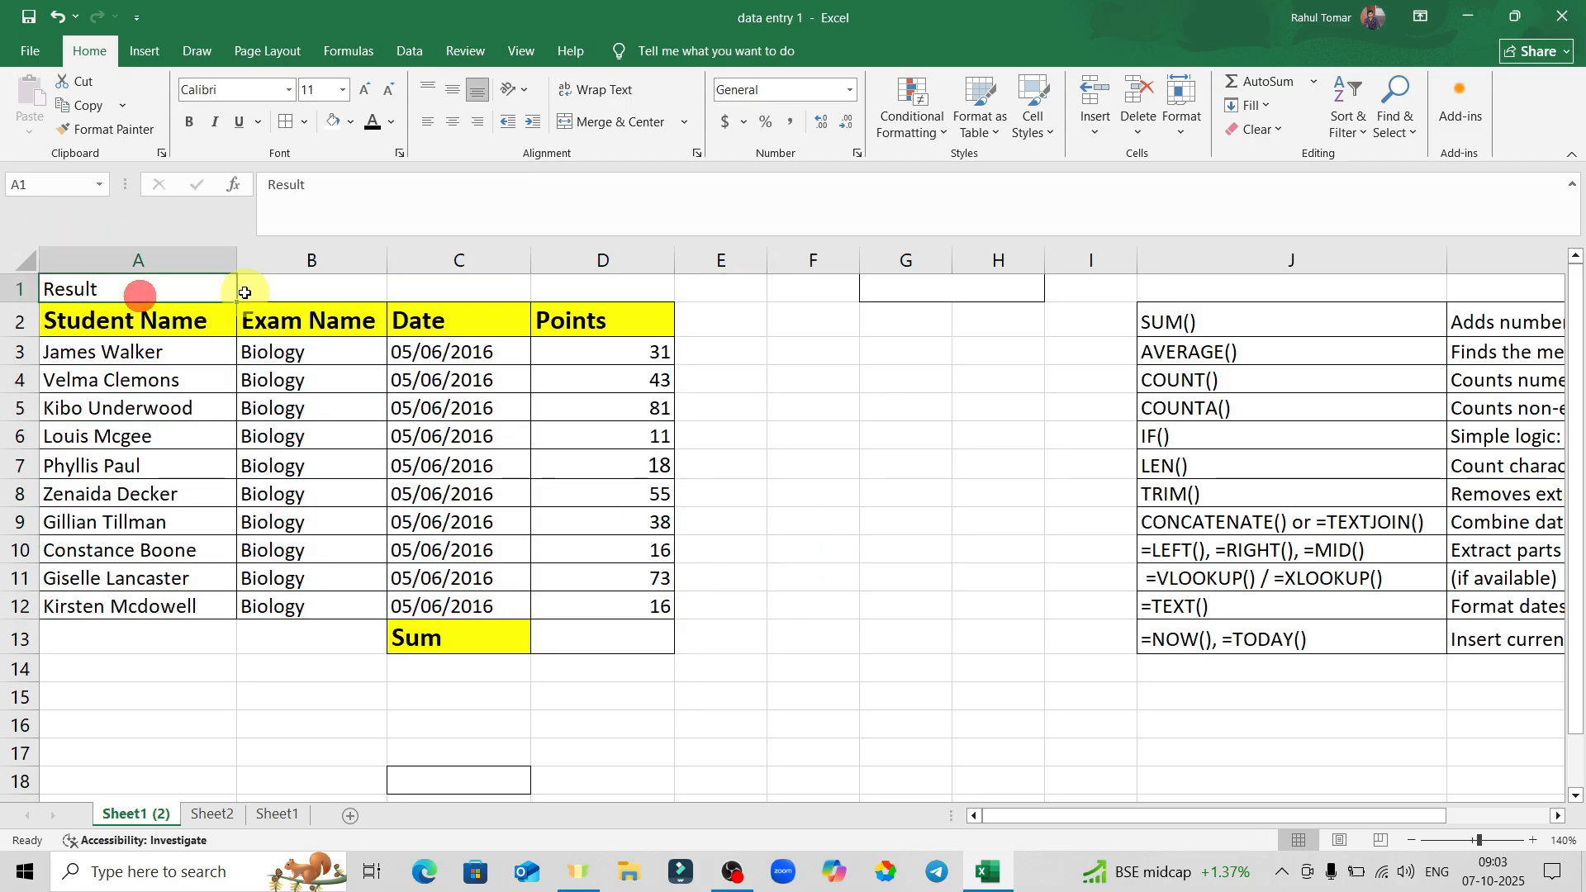
left_click(931, 423)
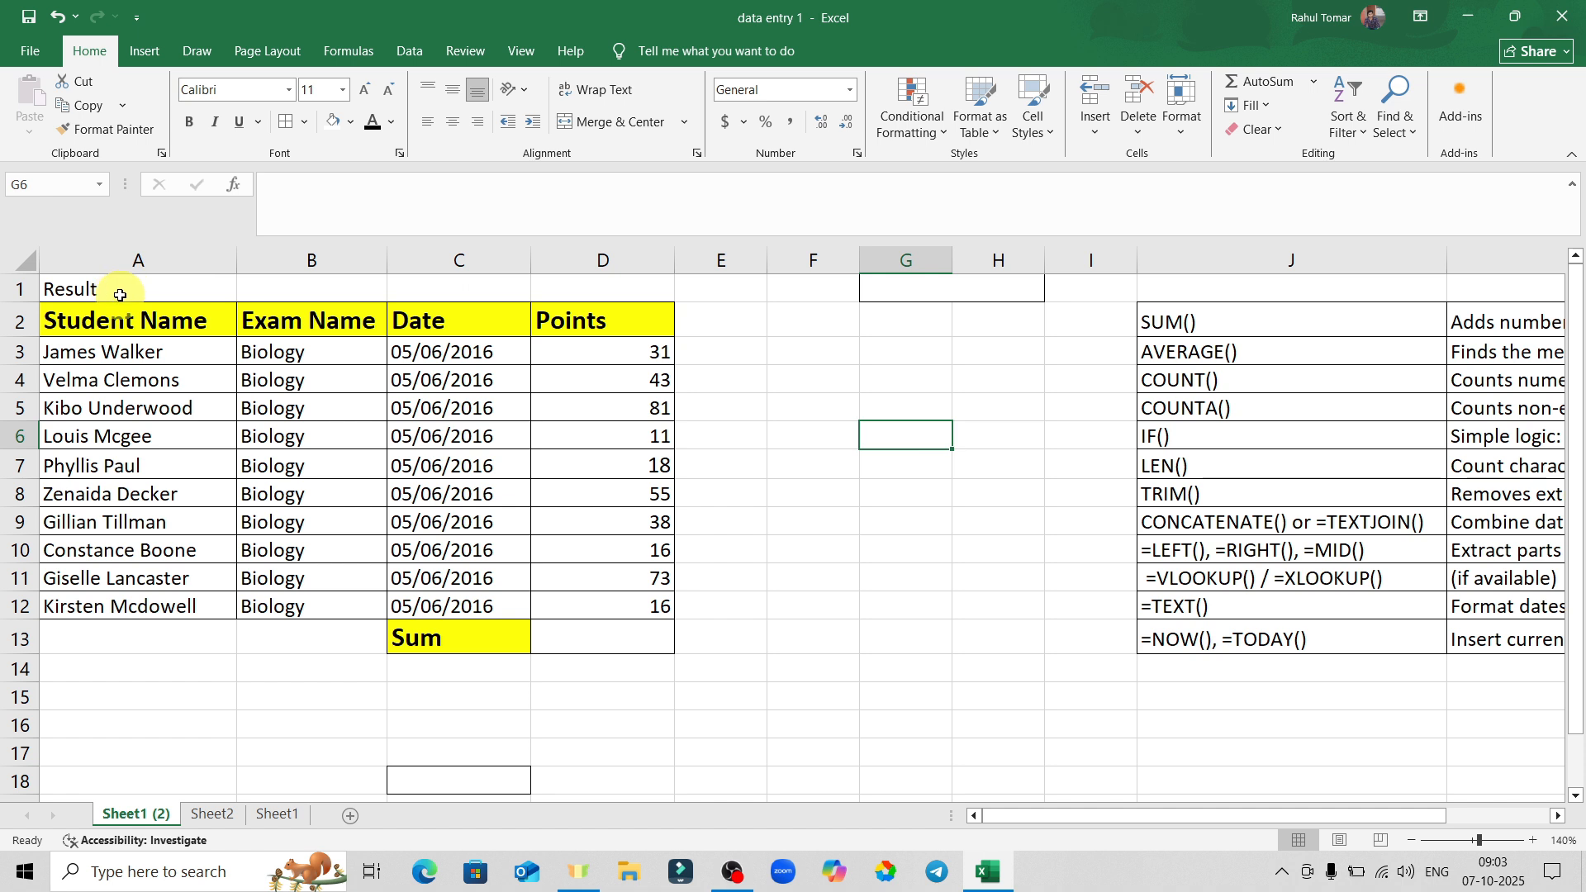
left_click(943, 374)
left_click(157, 288)
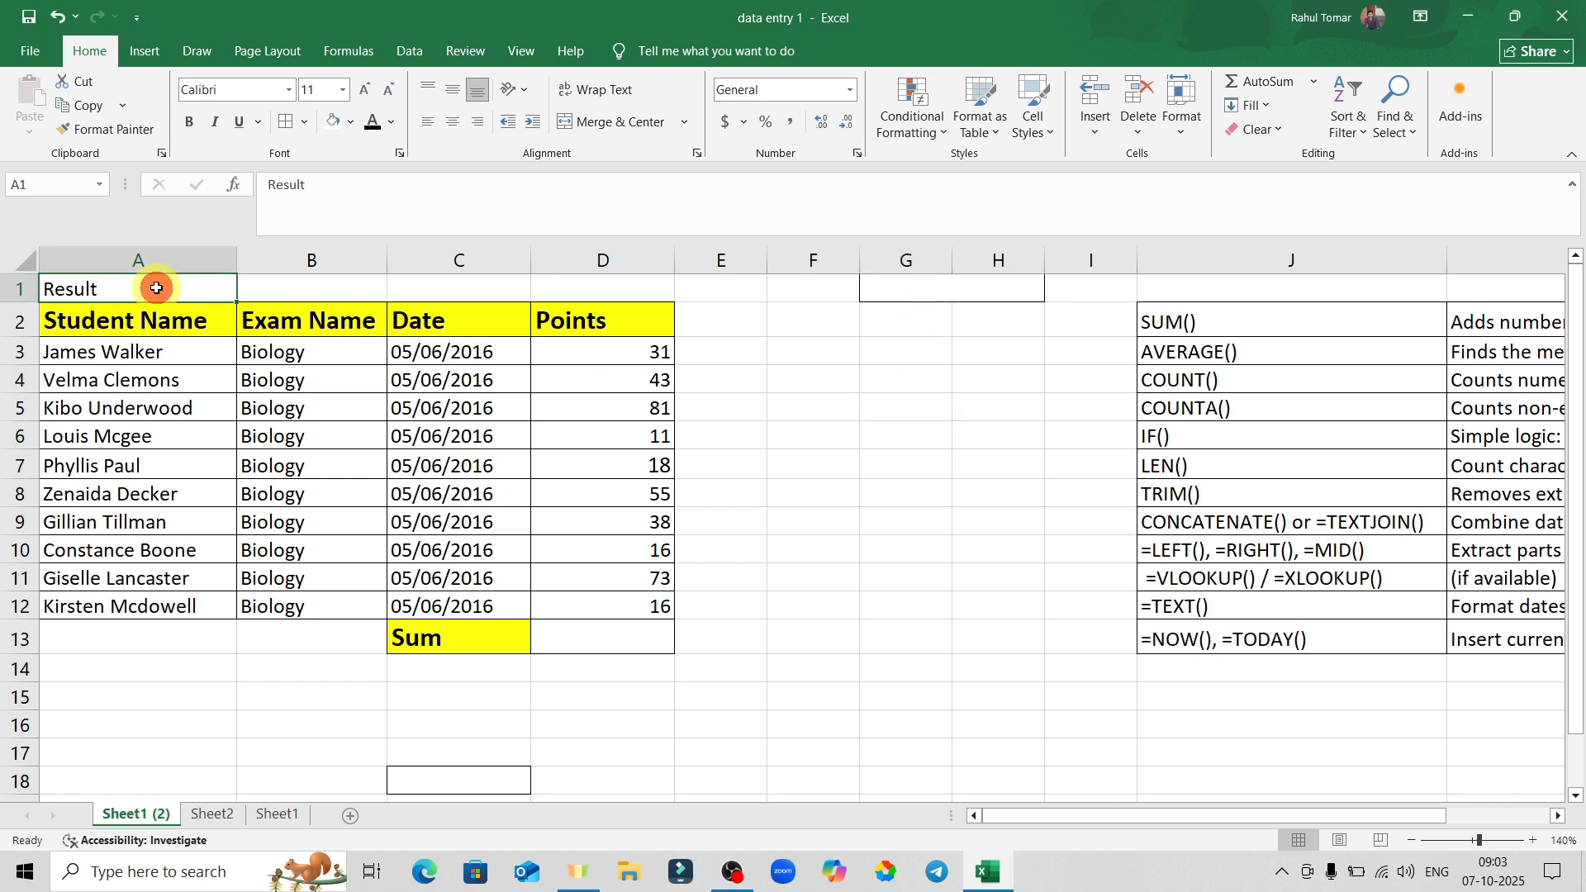
key("Delete")
Merge and centre A1:D1 and enter the Result title.
left_click(880, 423)
left_click(141, 286)
left_click_drag(193, 285, 595, 285)
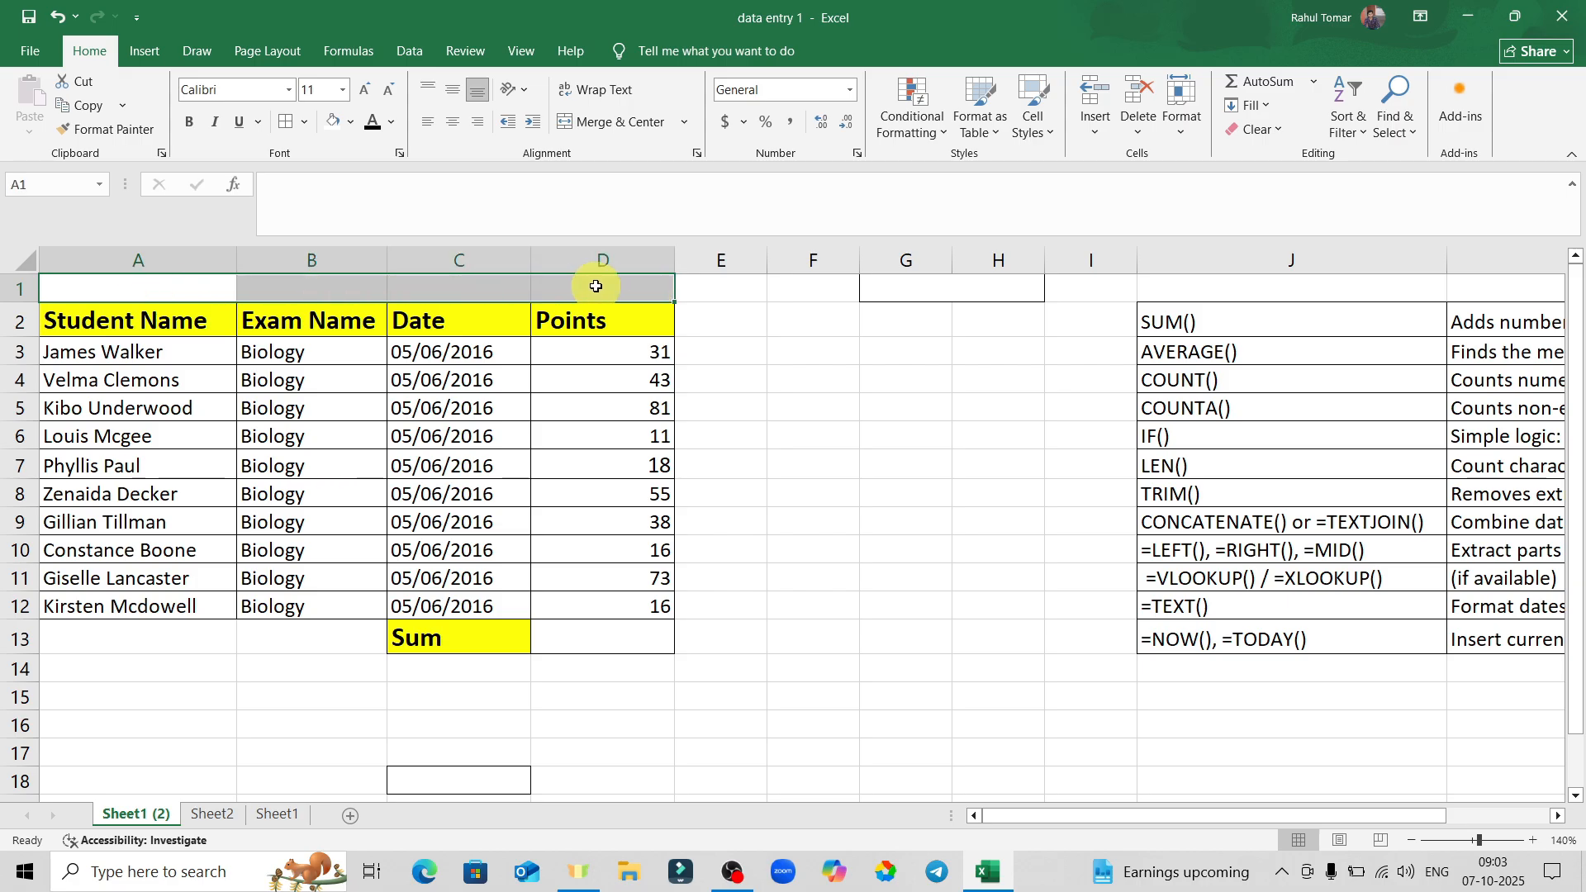
left_click(628, 126)
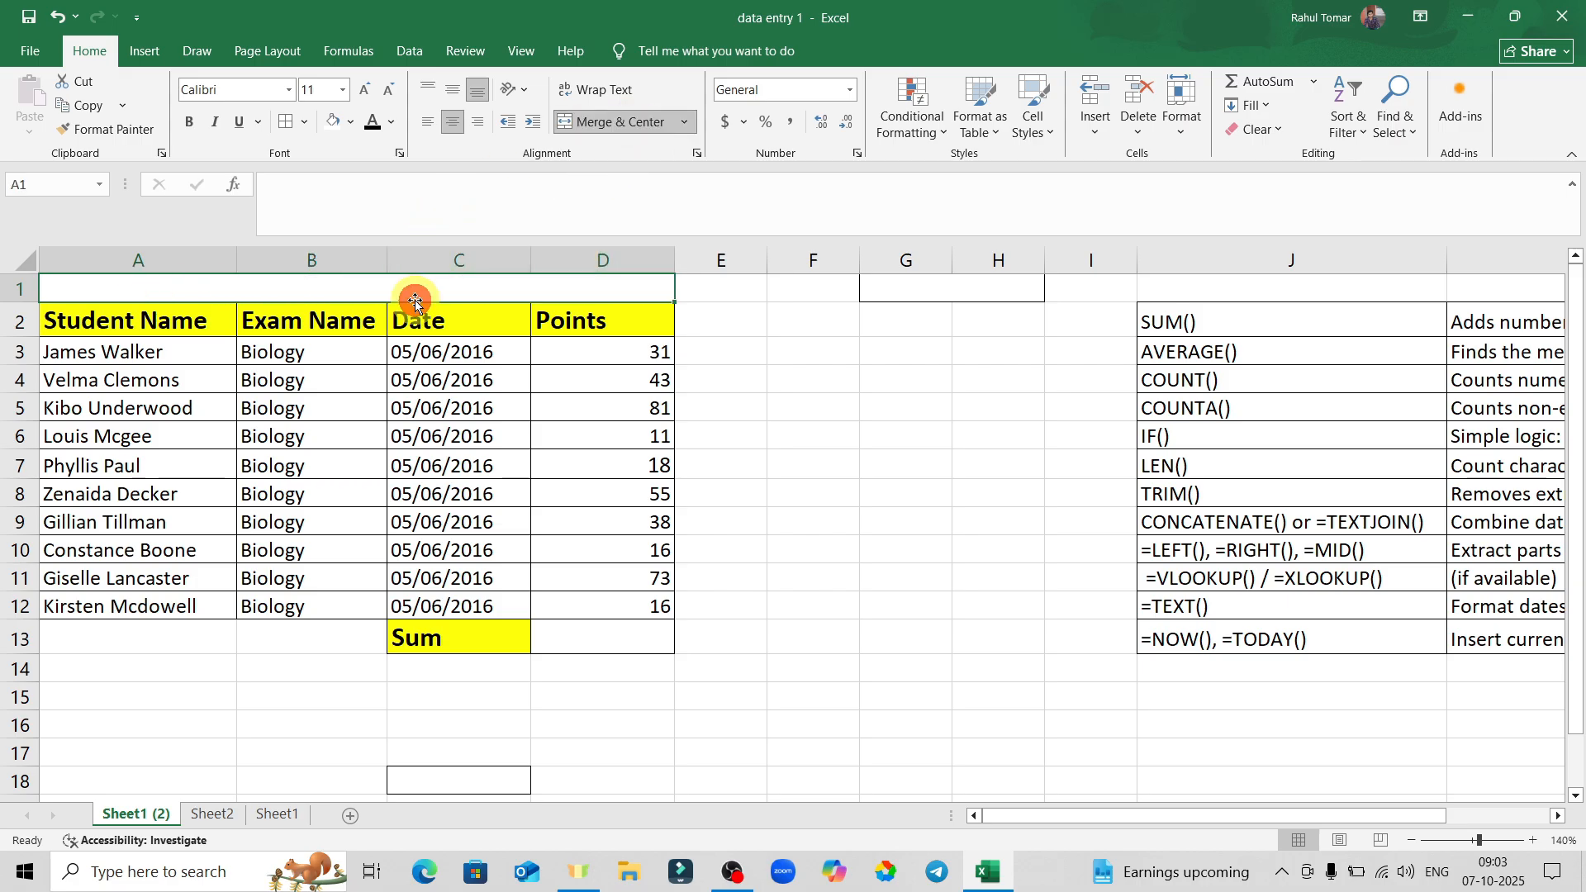
type("R")
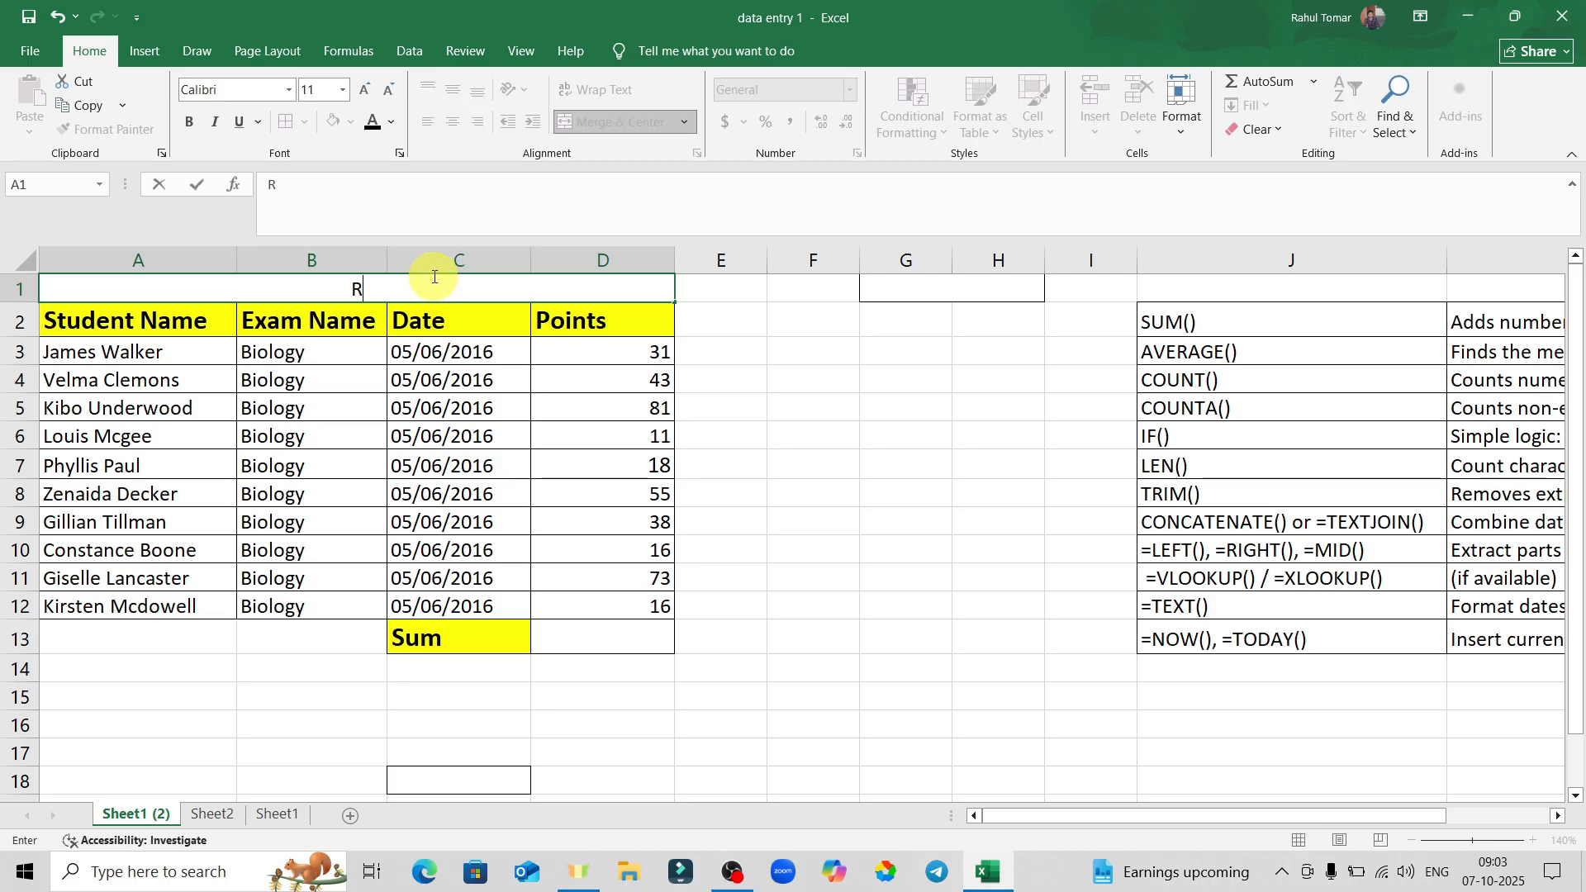
key("Return")
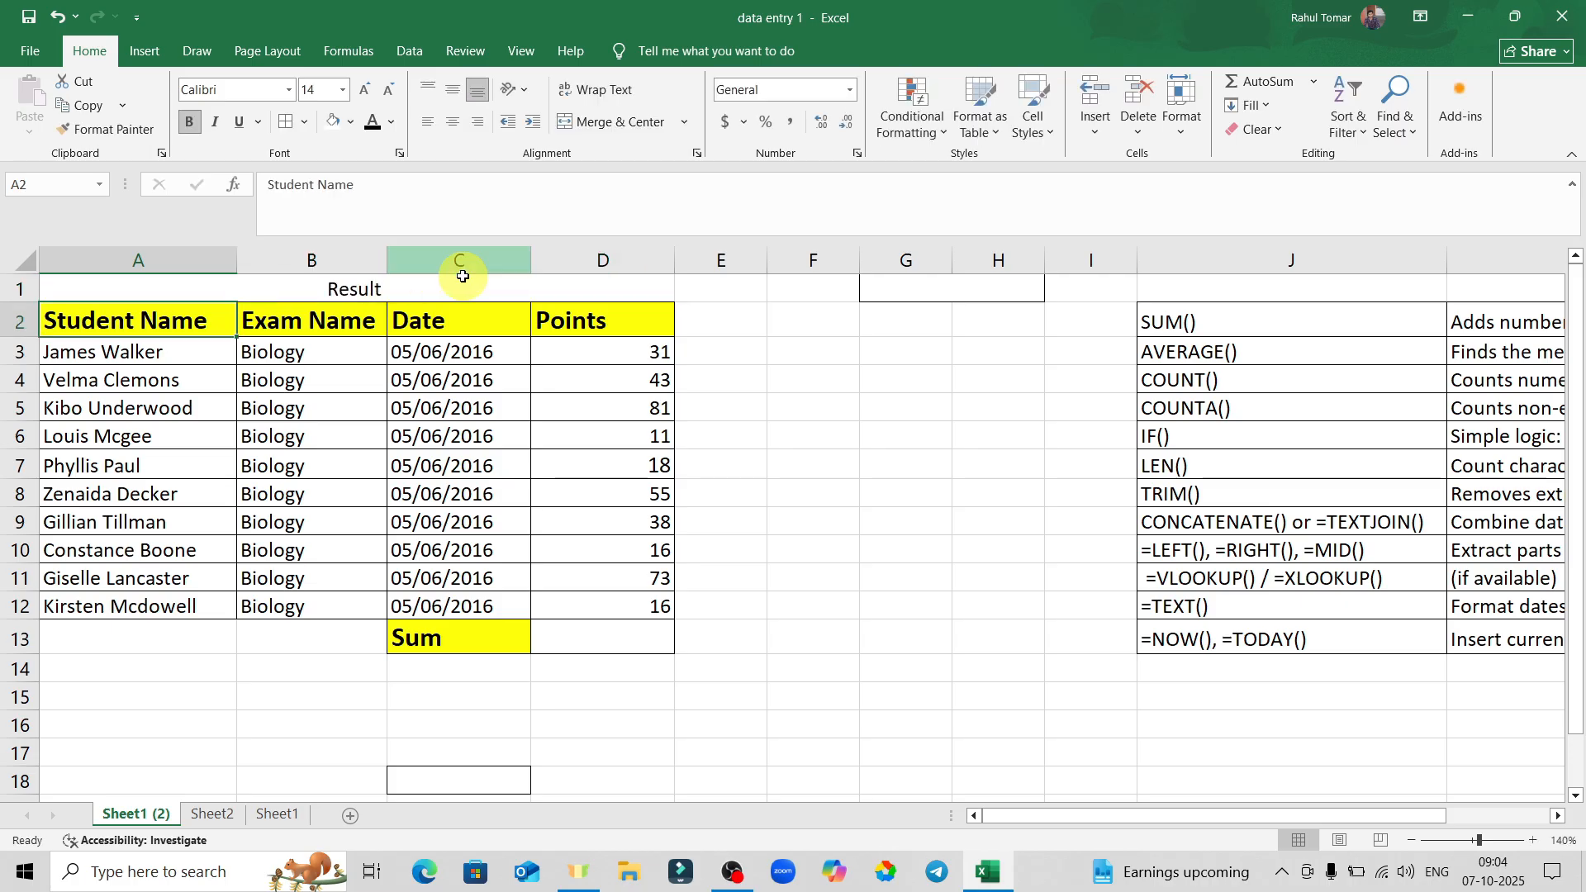
Make the merged Result title bold with a yellow fill.
left_click(959, 428)
left_click(402, 288)
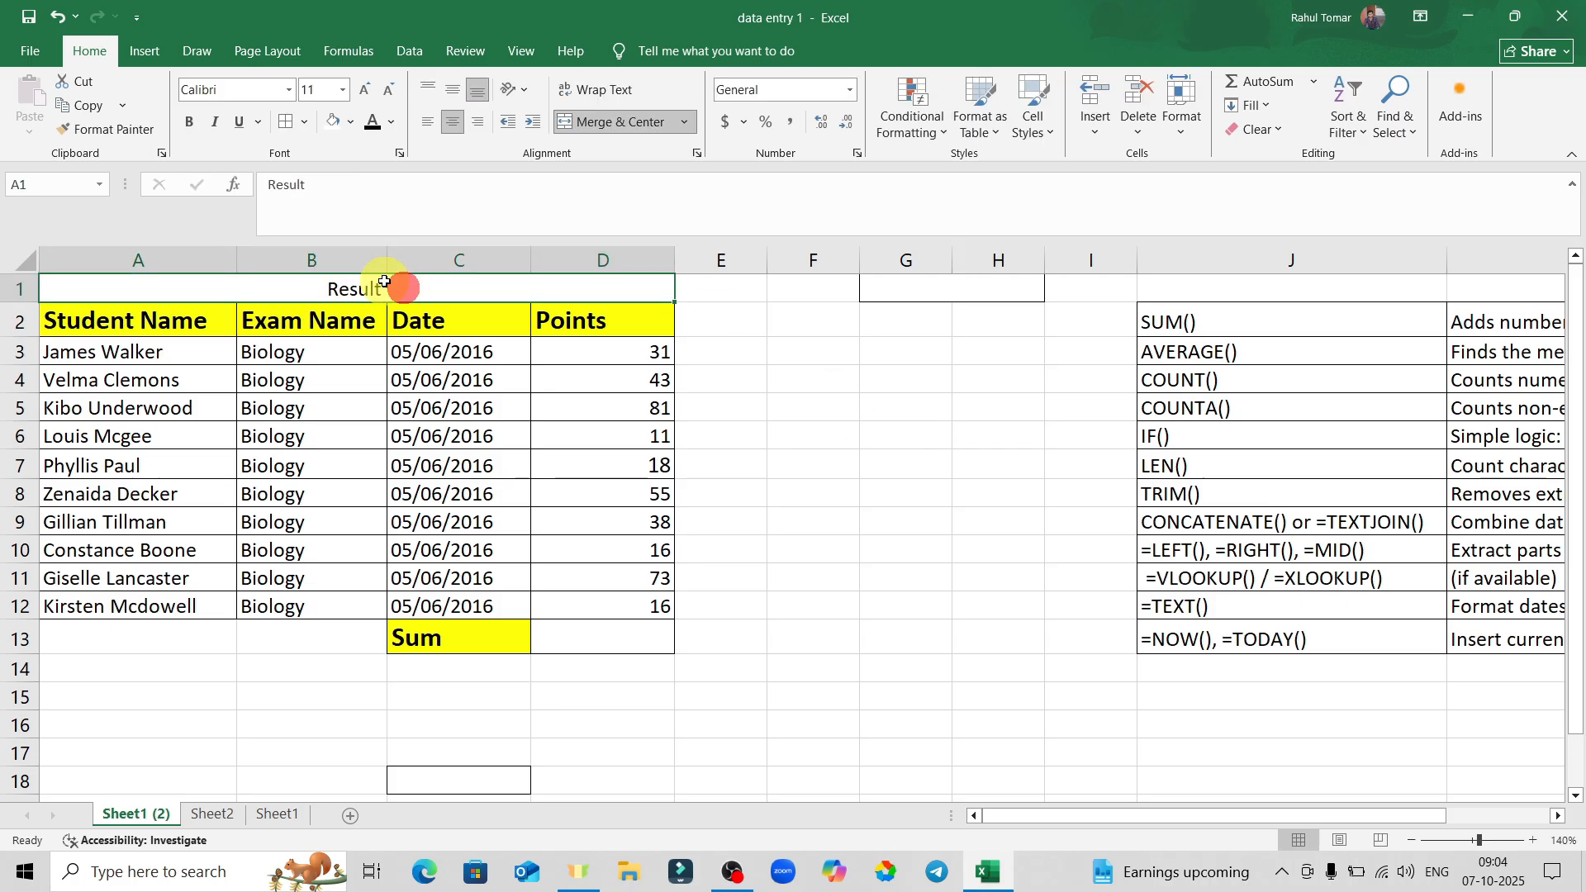
left_click(285, 123)
left_click(1018, 546)
left_click(414, 293)
left_click(187, 123)
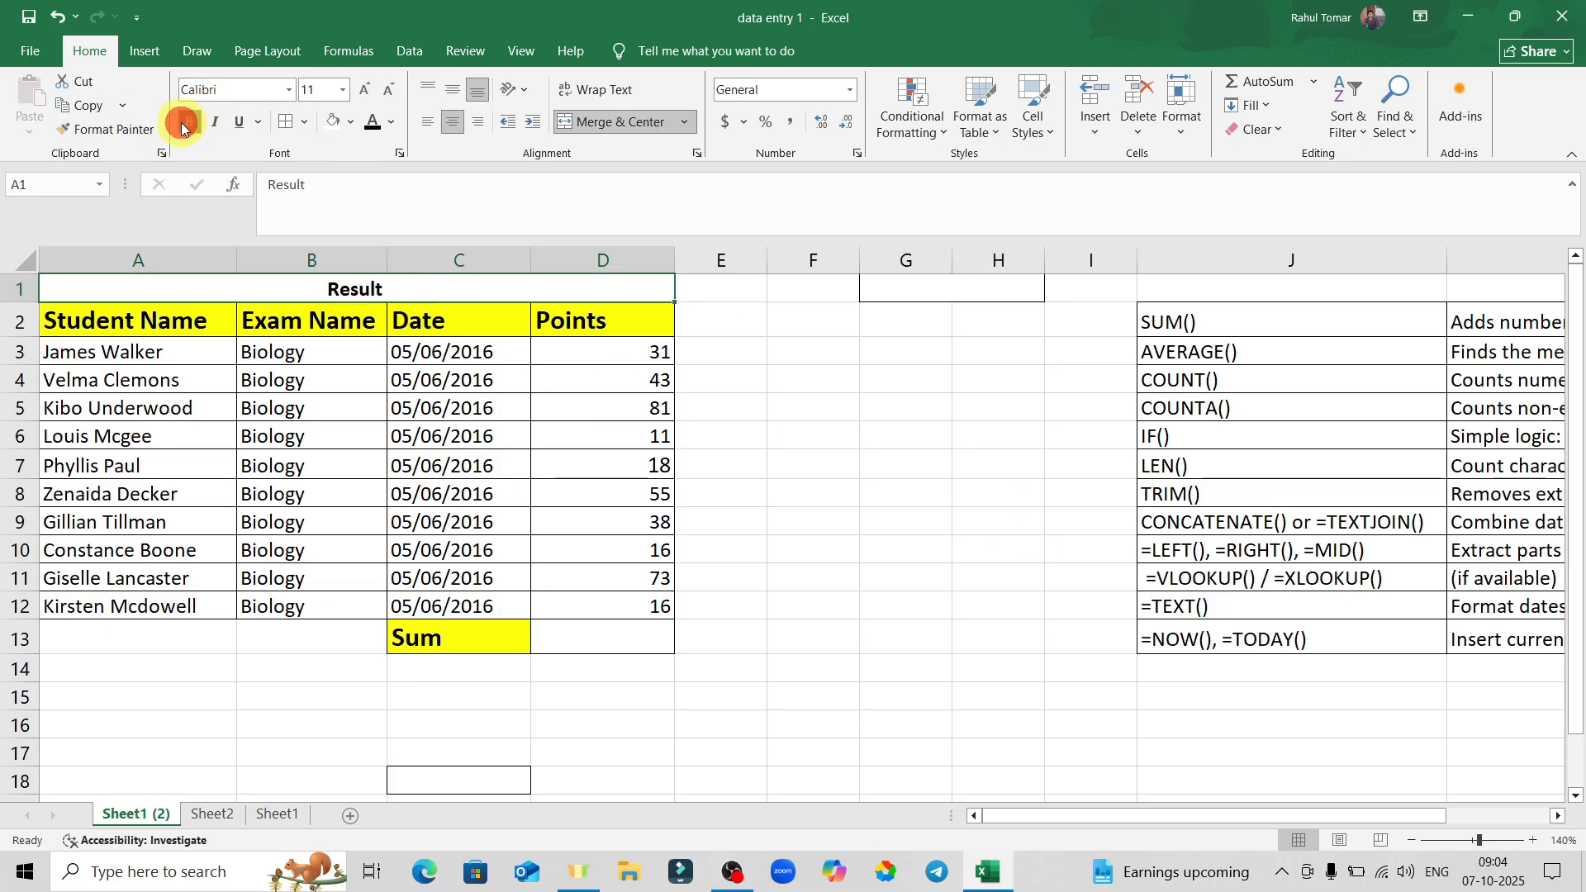
left_click(350, 126)
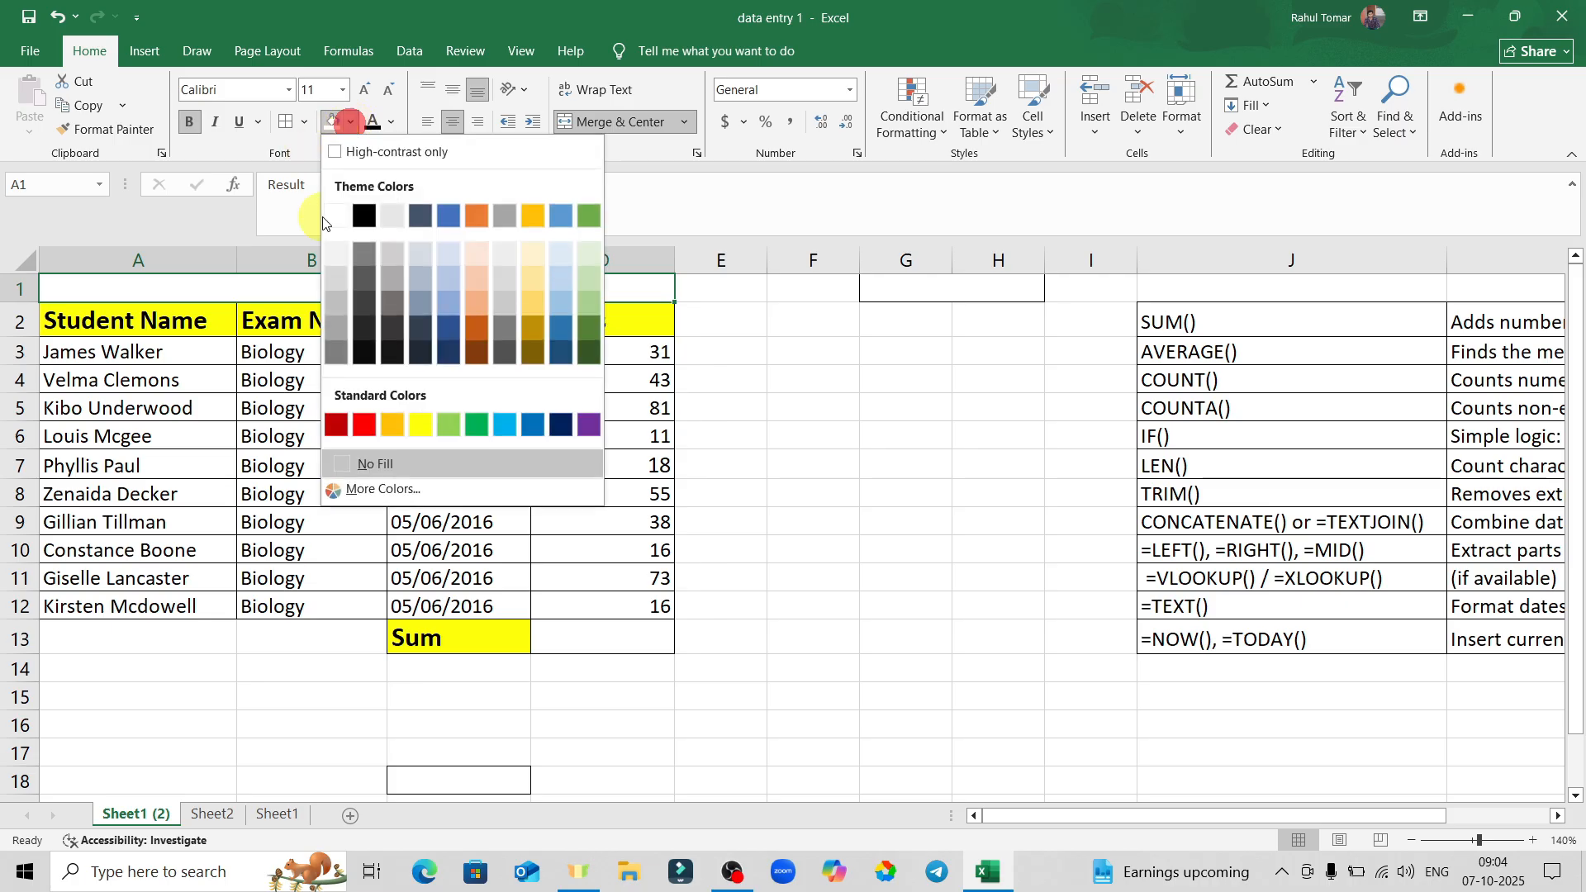
left_click(420, 423)
left_click(826, 405)
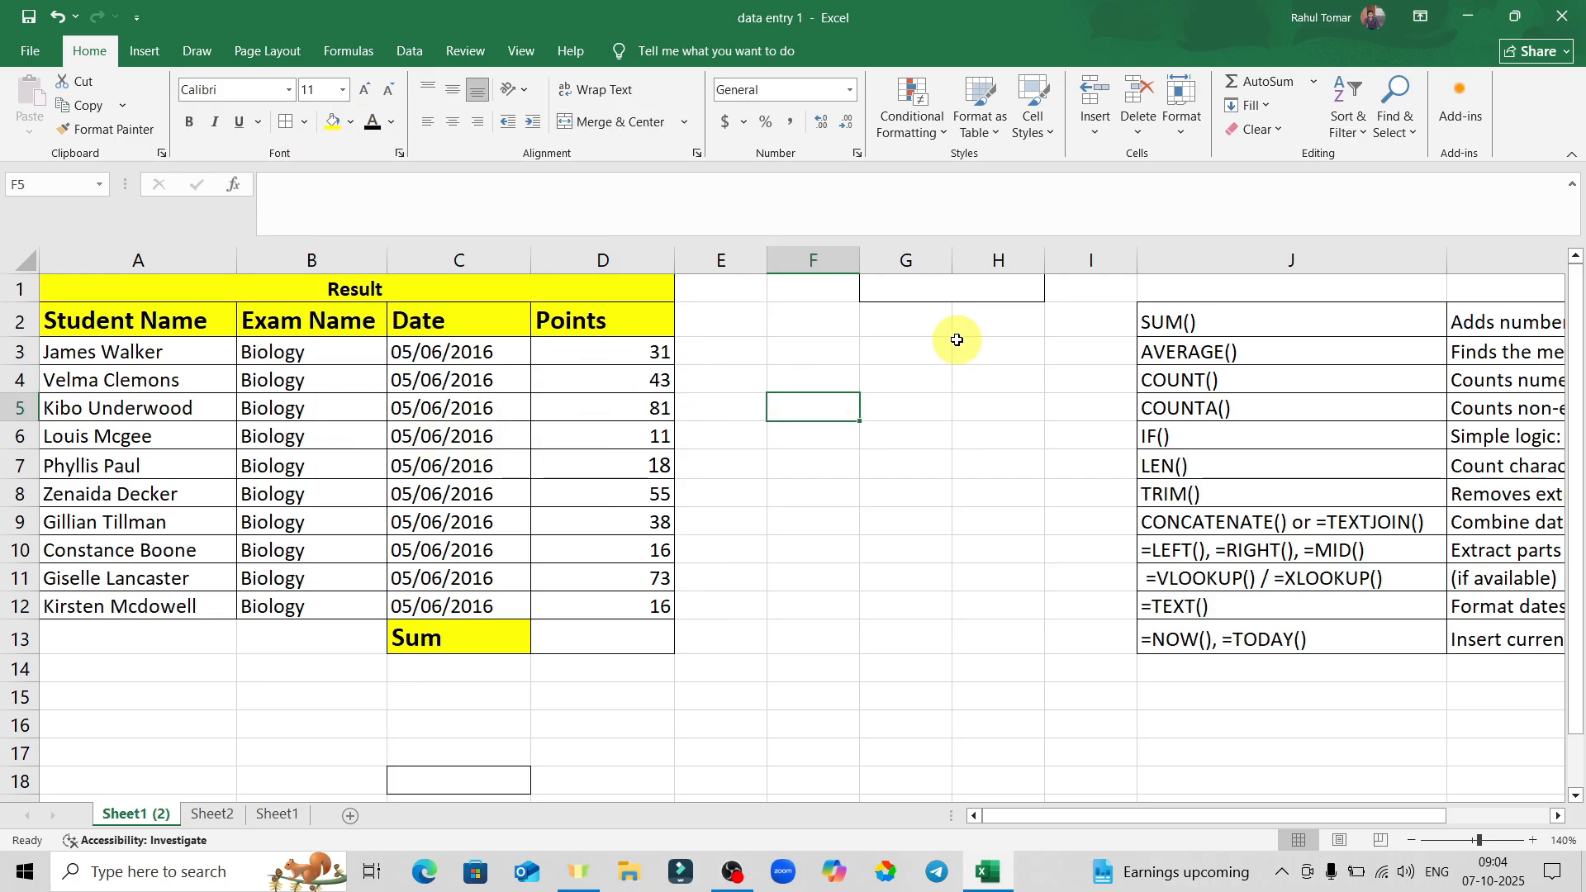
Select A4:B4 and the Result title cell to check the formatting.
left_click(106, 381)
left_click_drag(105, 381, 310, 381)
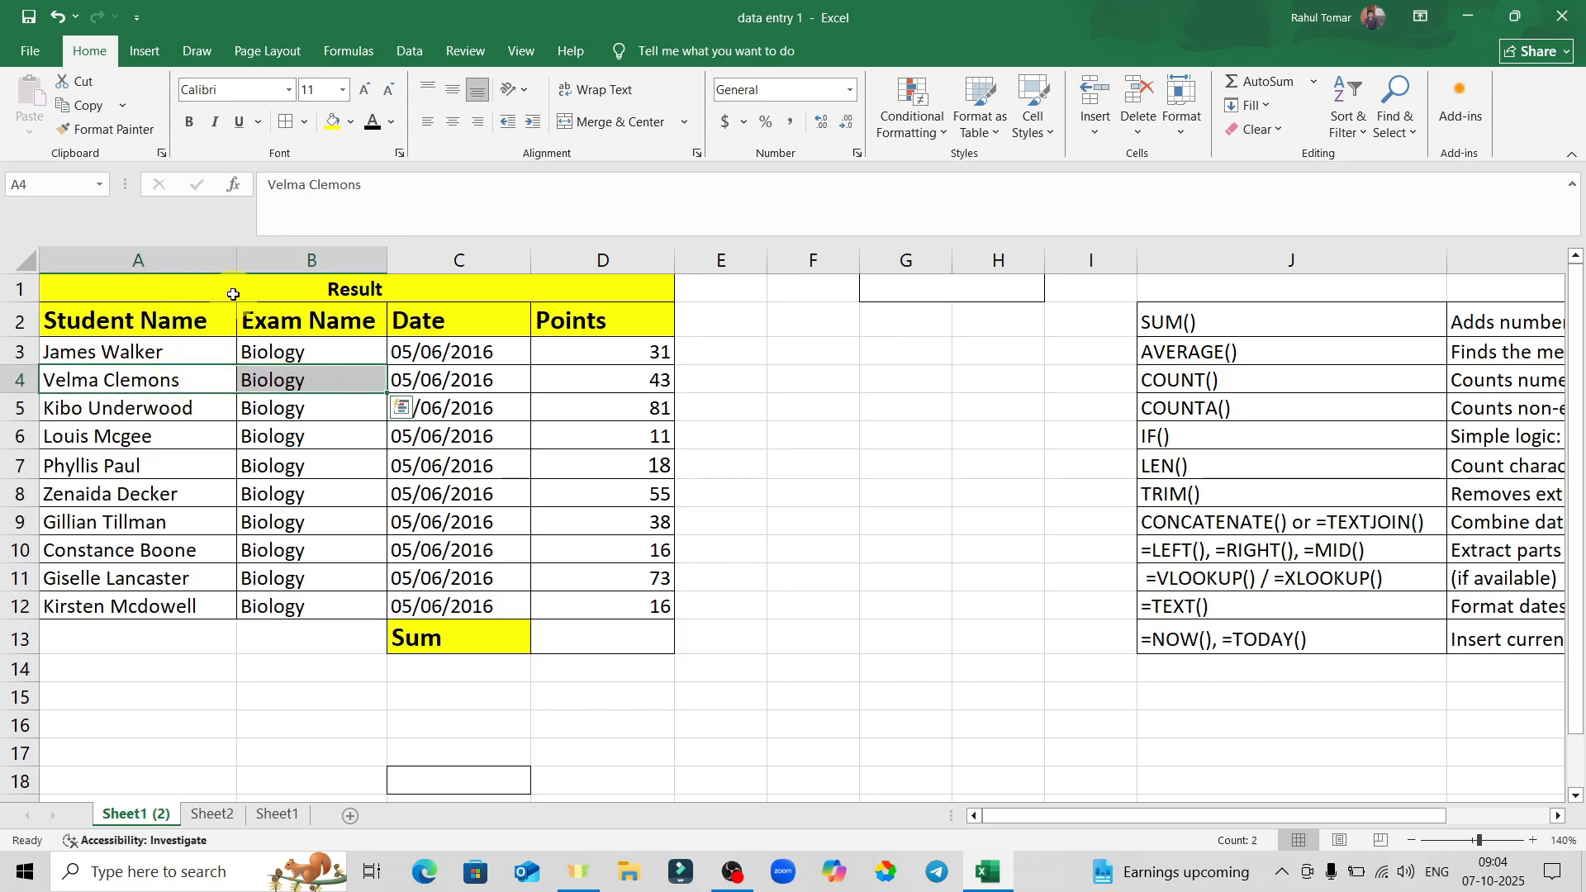
left_click(928, 403)
left_click(115, 297)
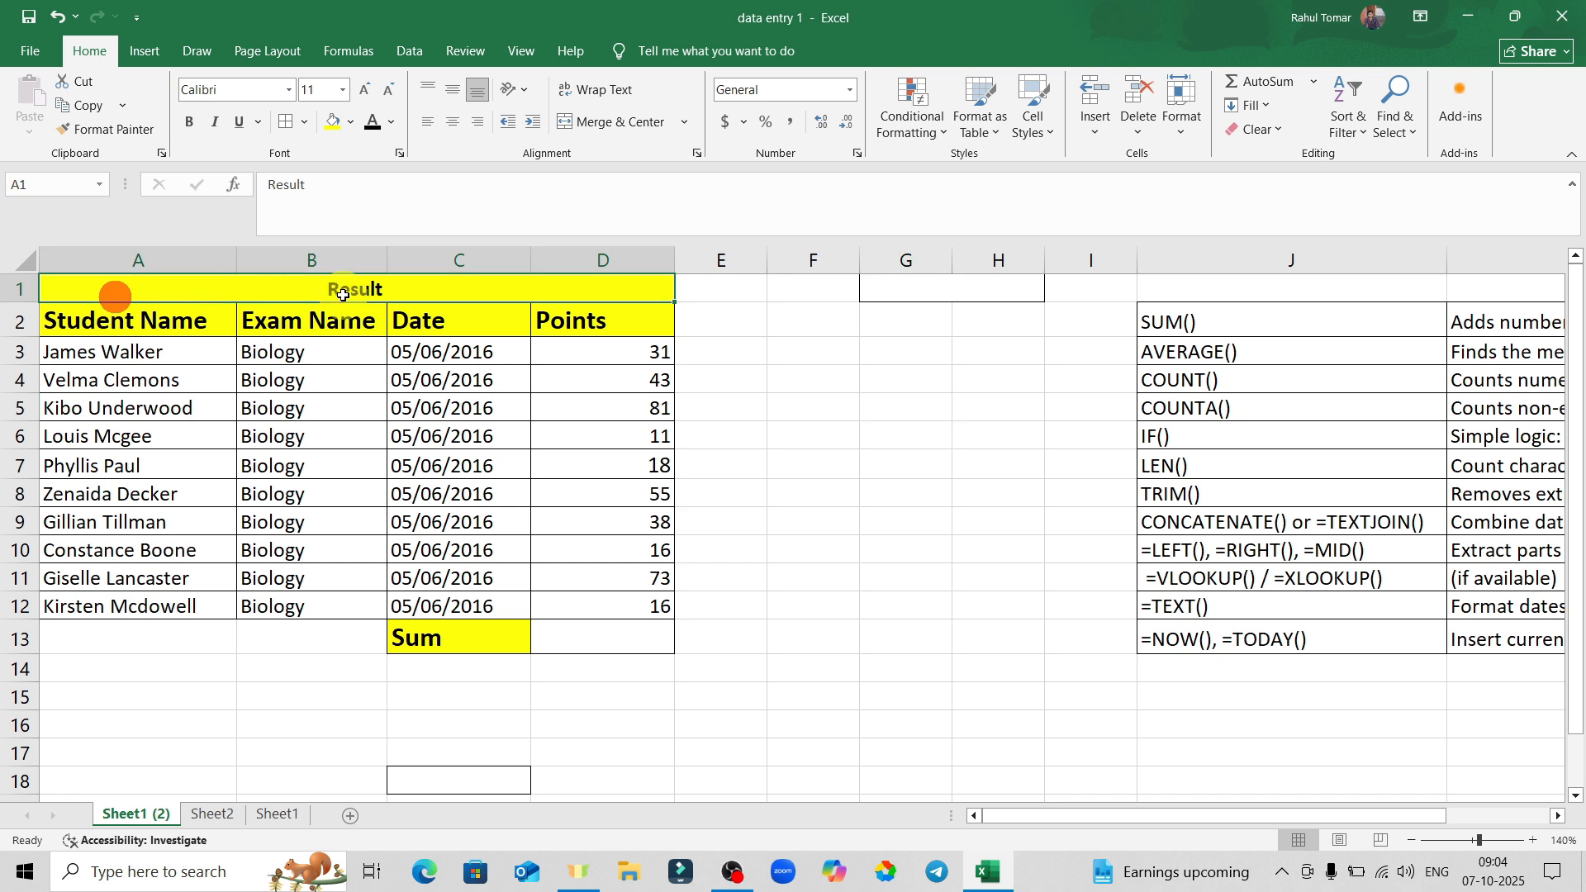
left_click(915, 427)
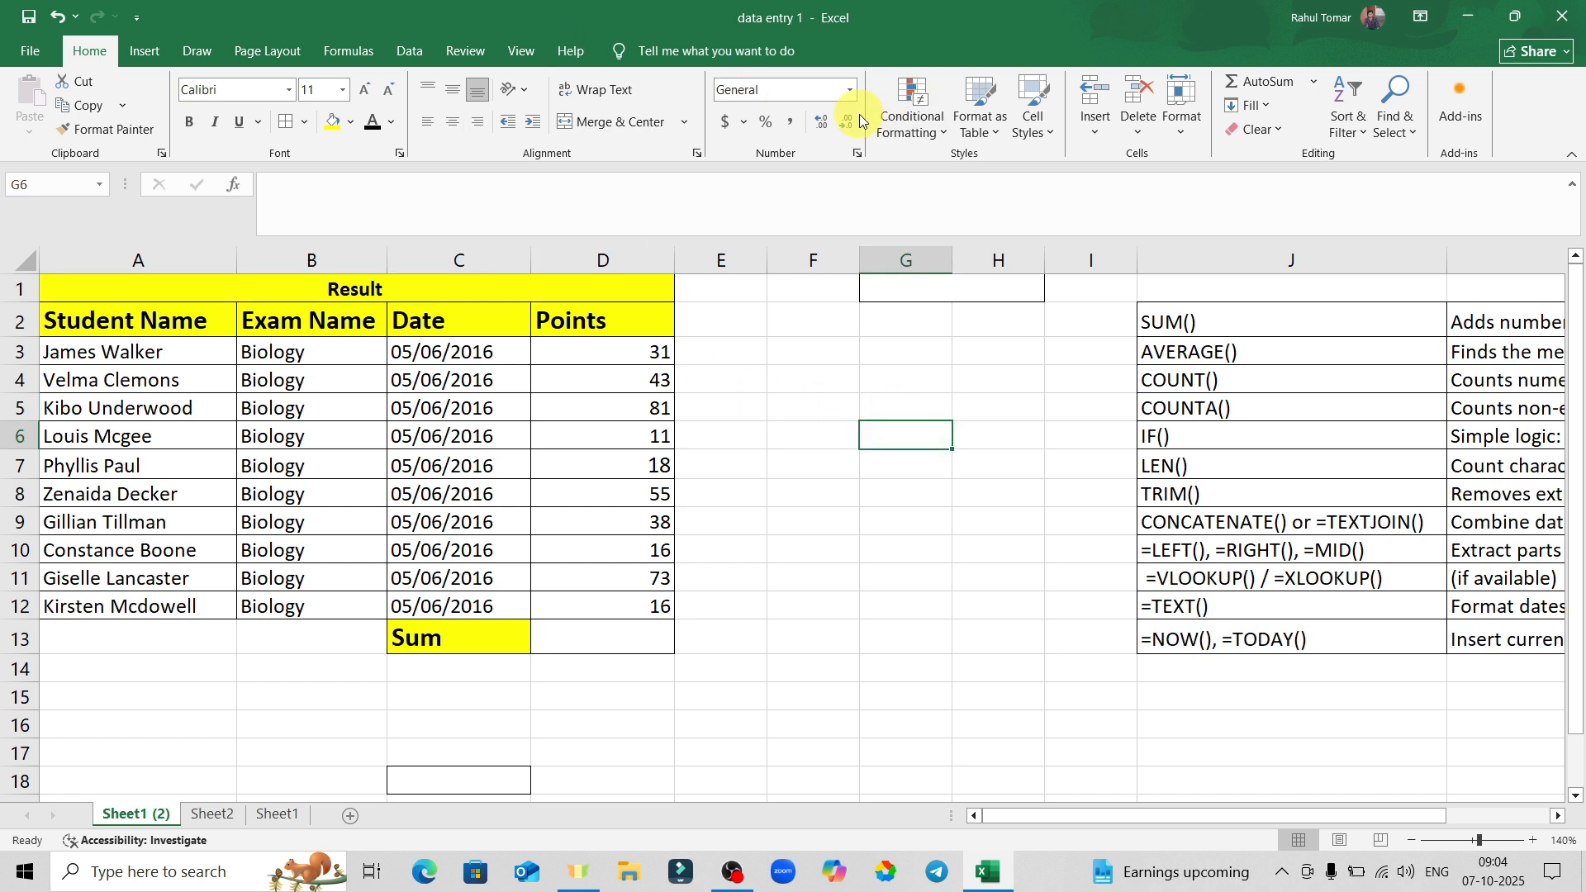
Try Currency format on D7's 18 points, then undo it.
left_click(905, 456)
left_click(628, 456)
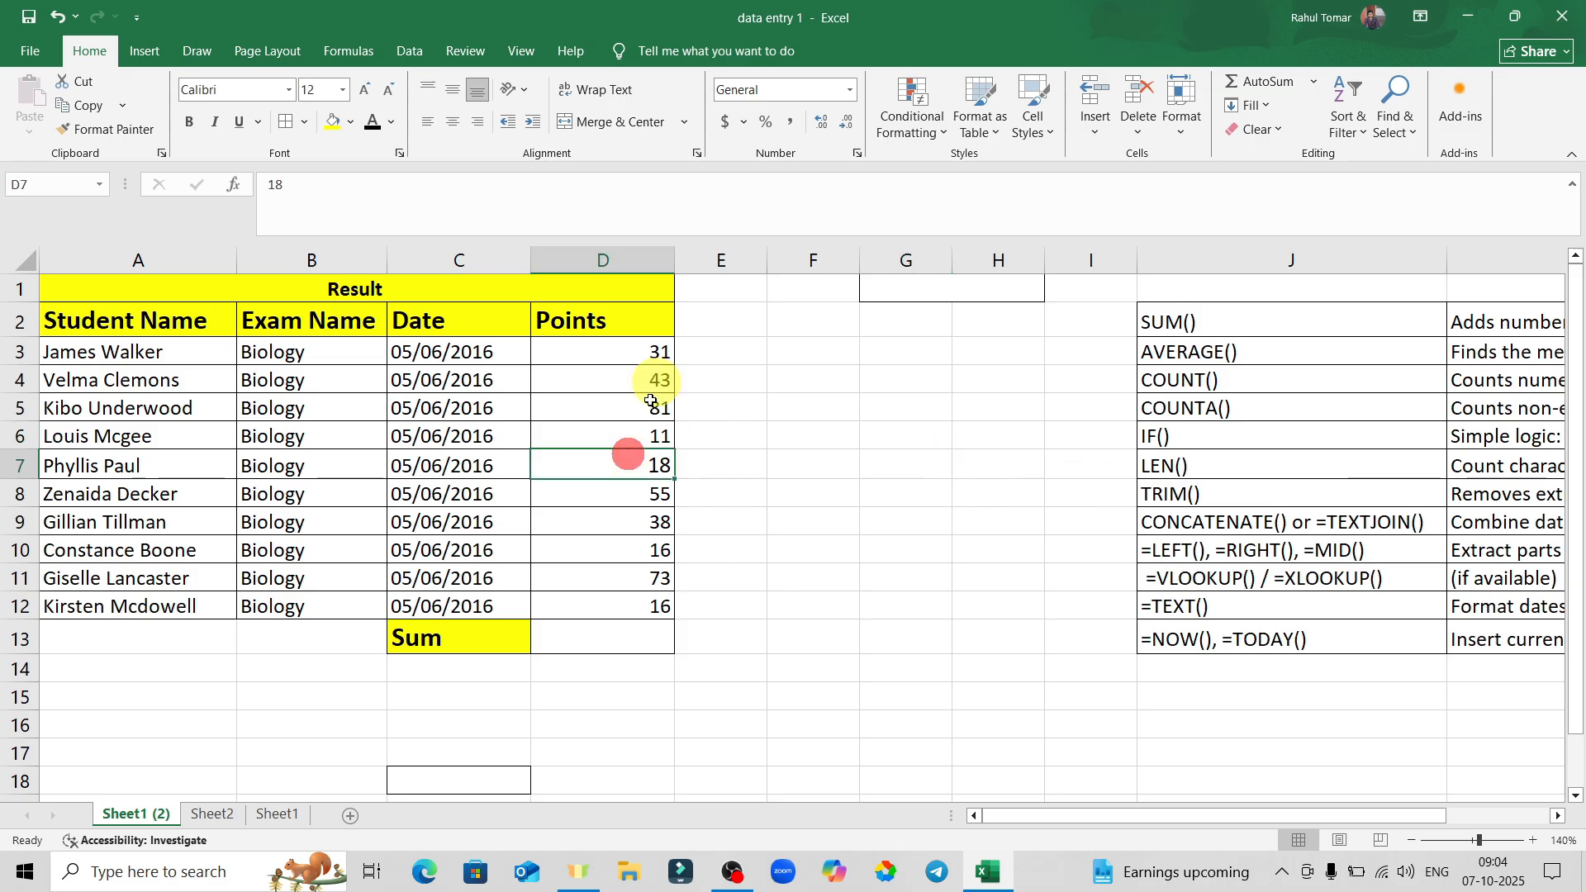
left_click(849, 97)
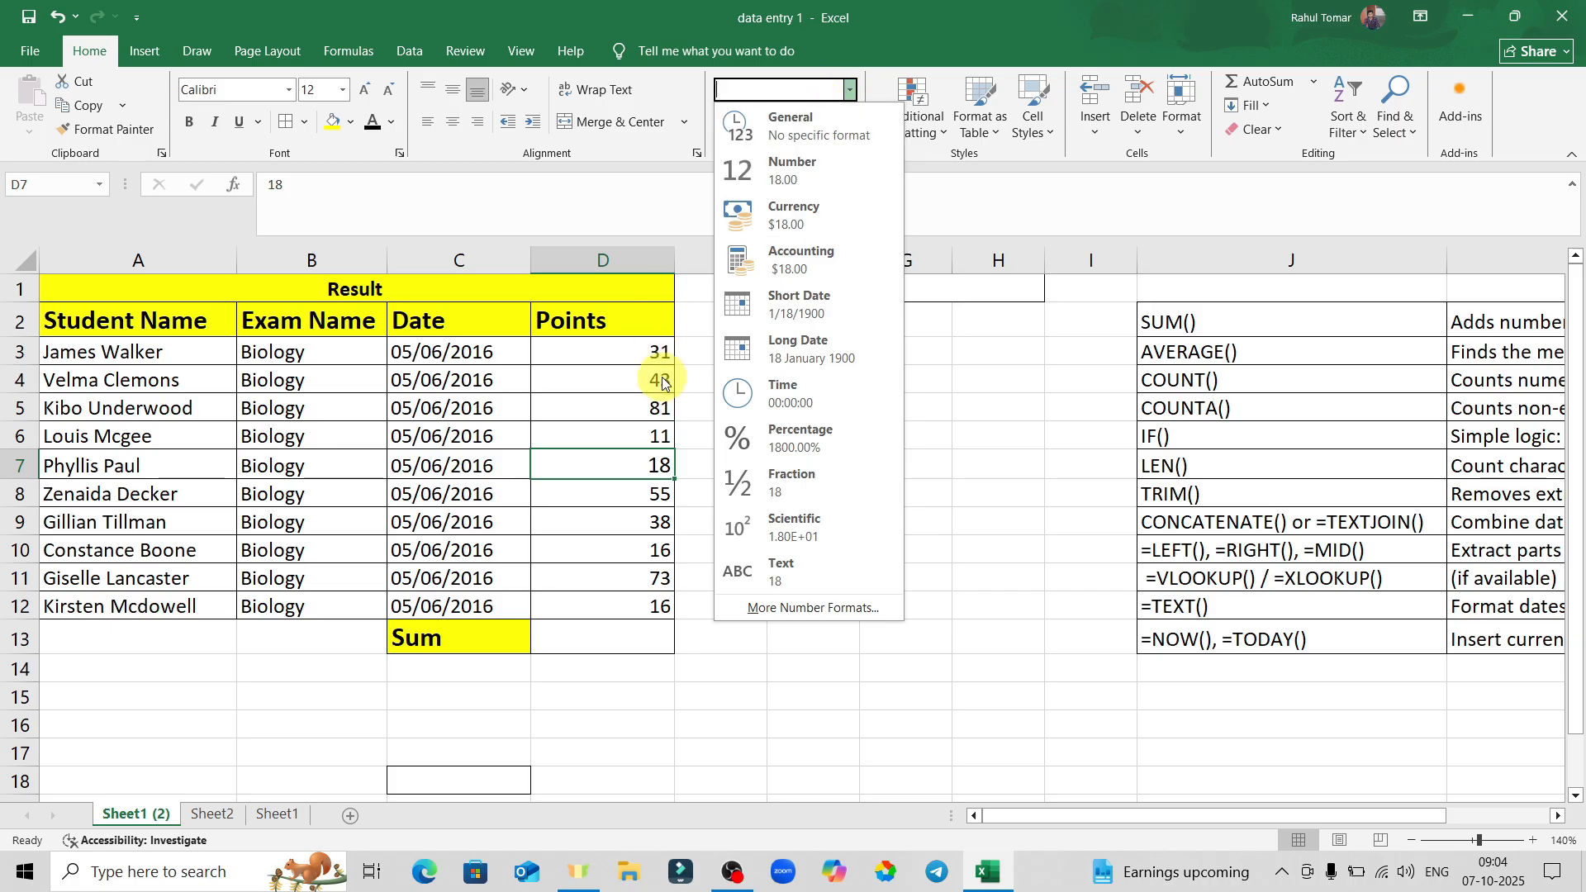
left_click(645, 469)
left_click(850, 96)
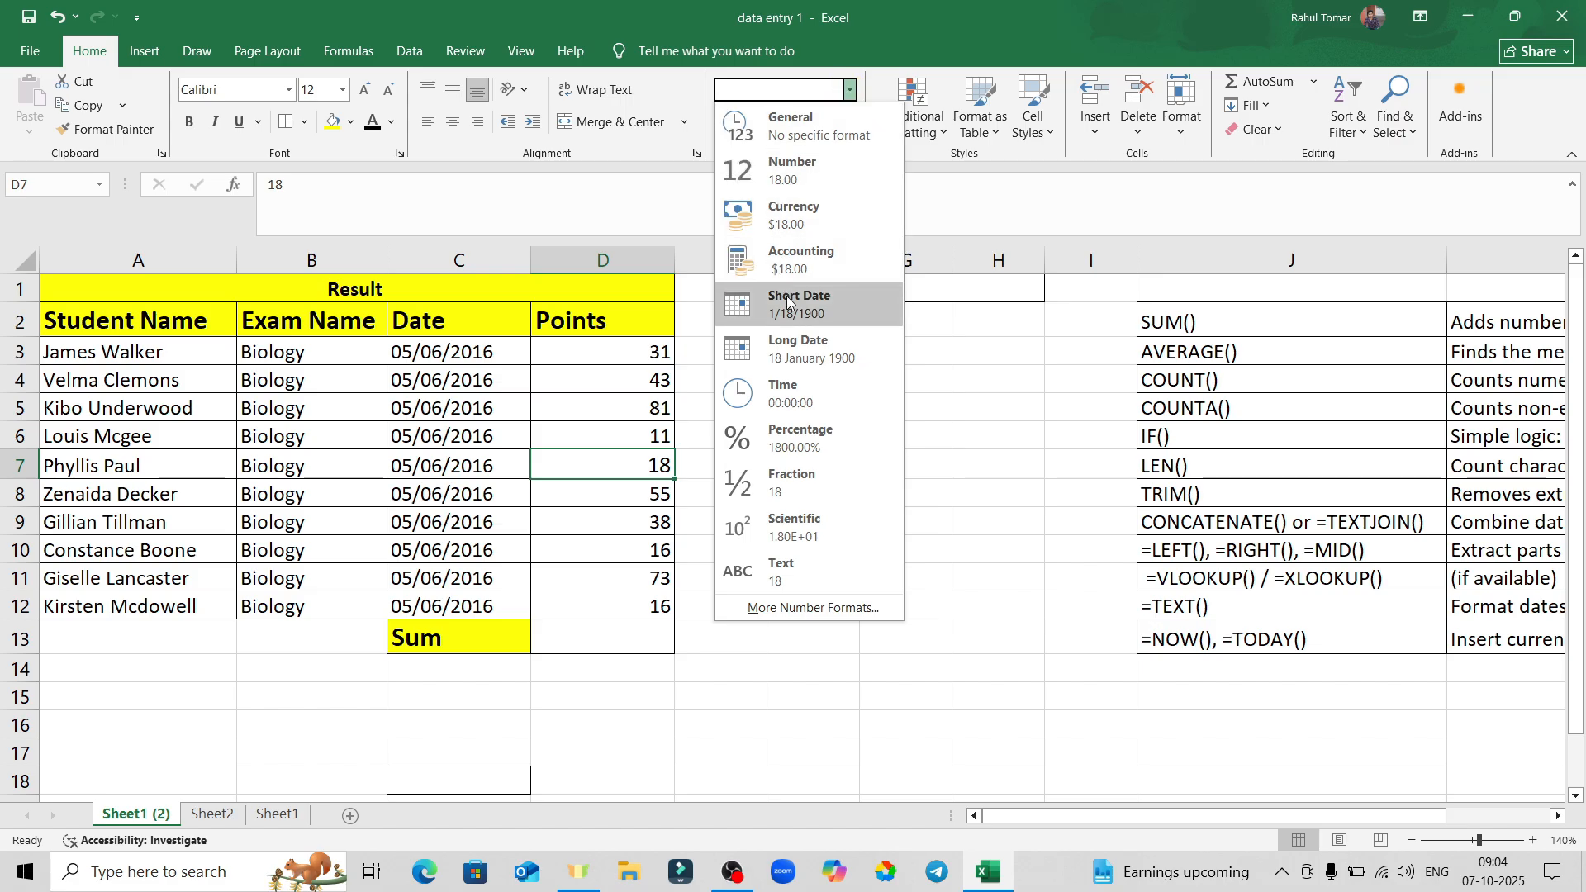
left_click(806, 213)
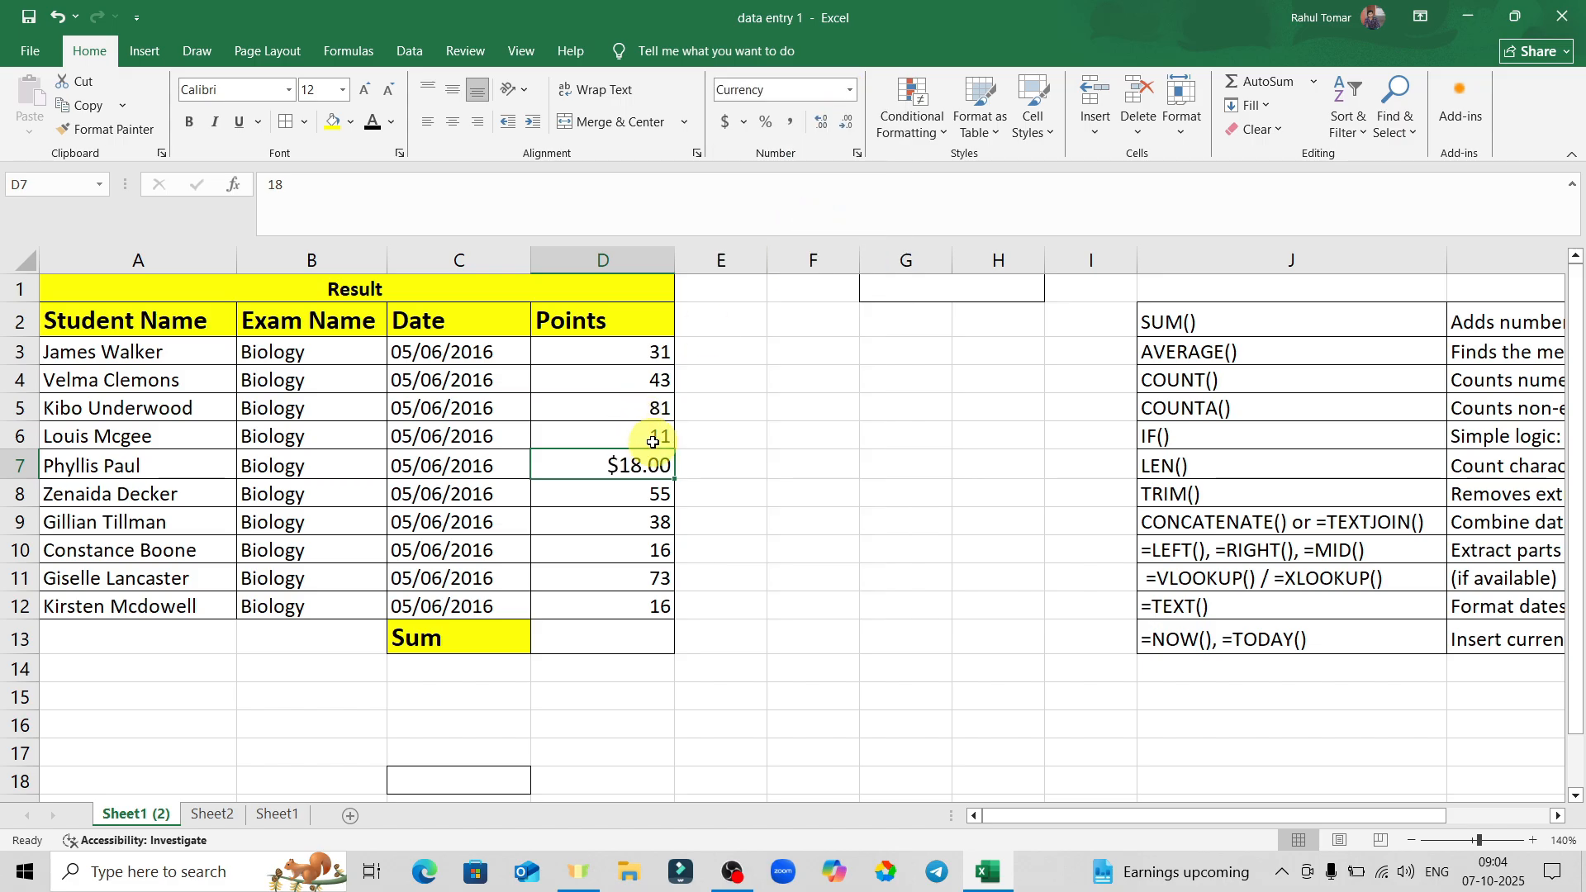
key("ctrl+z")
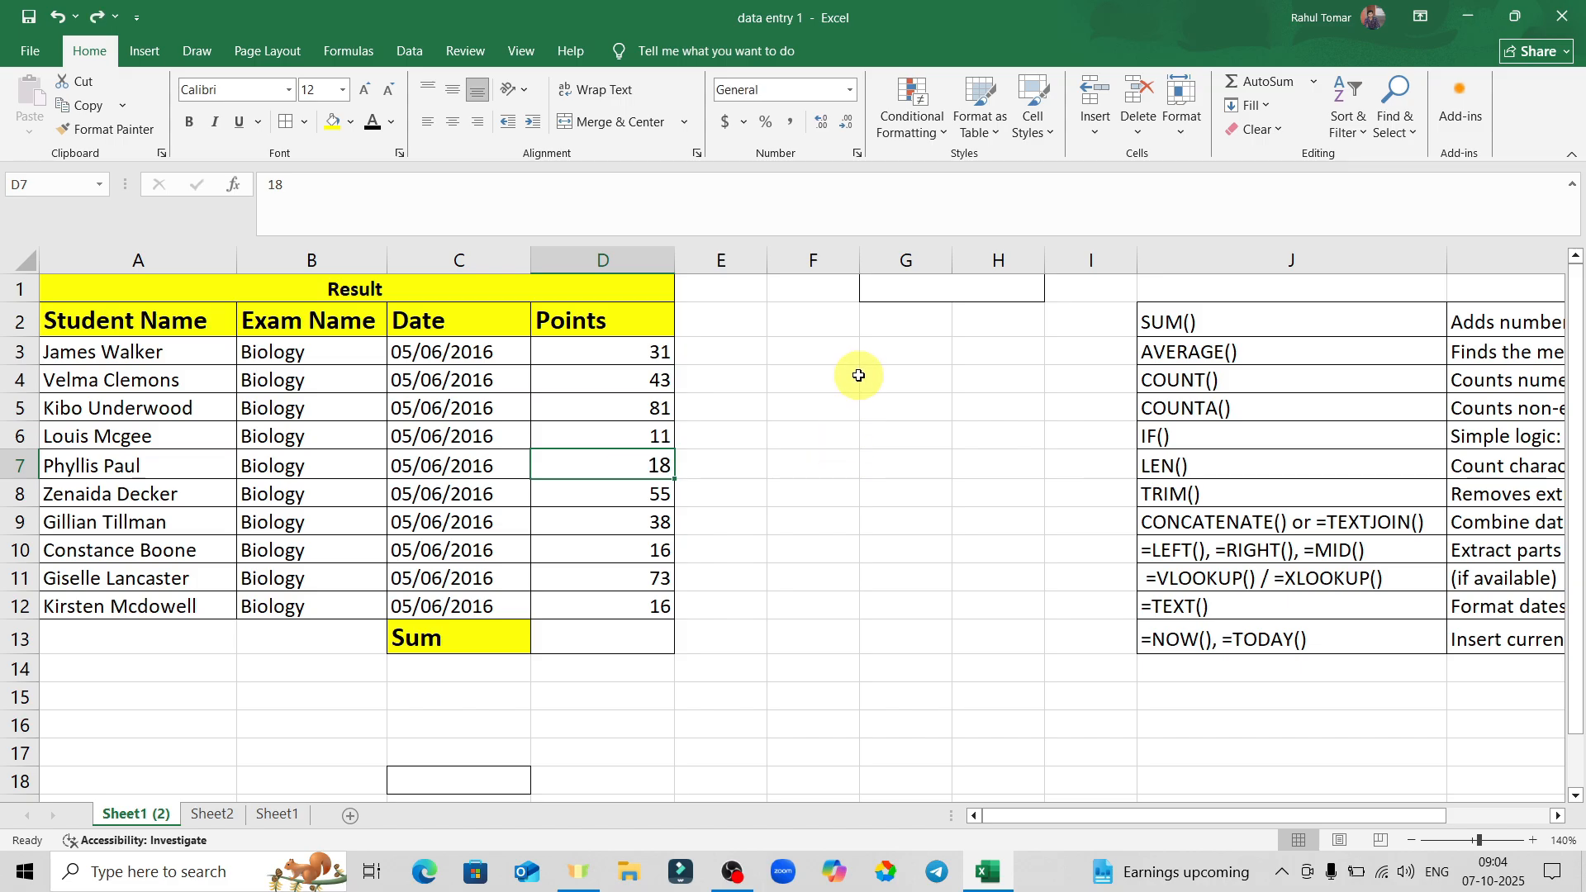
Apply Percentage number format to empty cell F4.
left_click(851, 379)
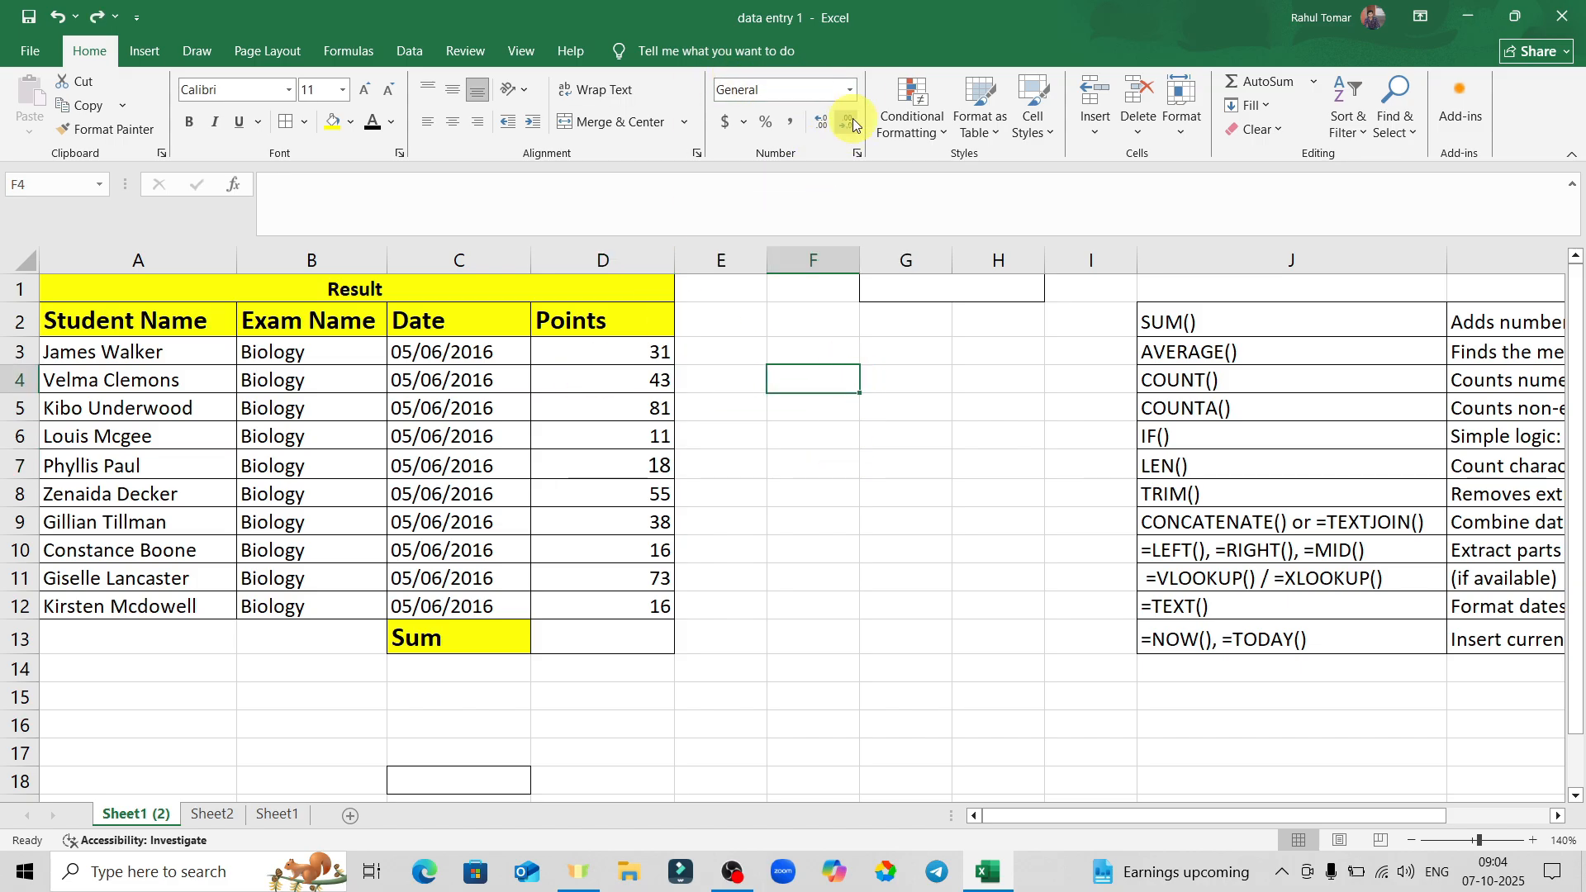
left_click(851, 89)
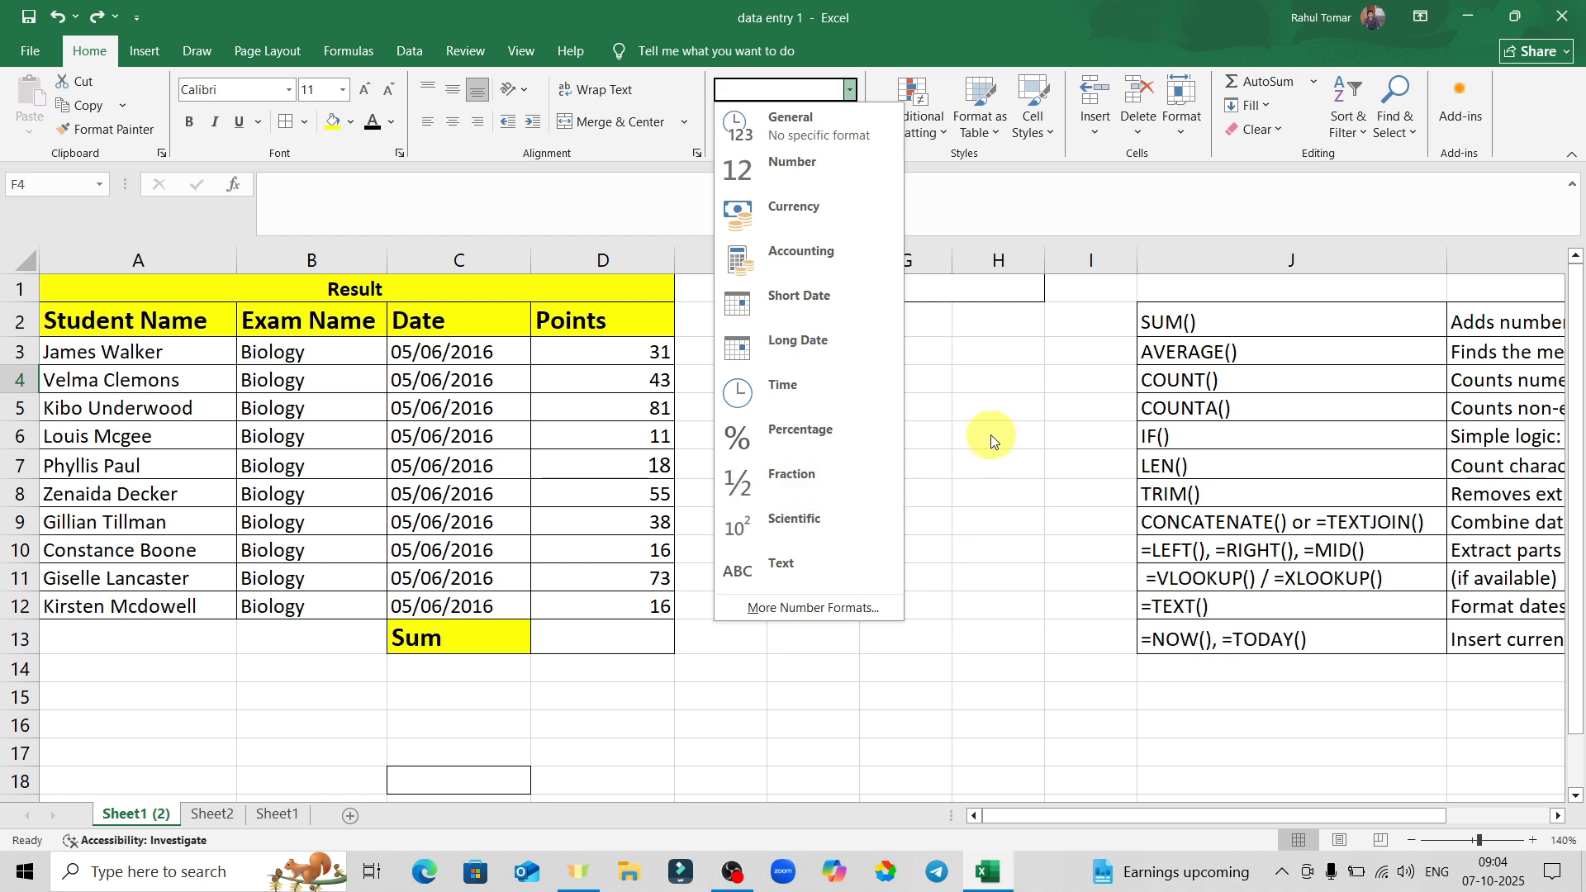
left_click(816, 431)
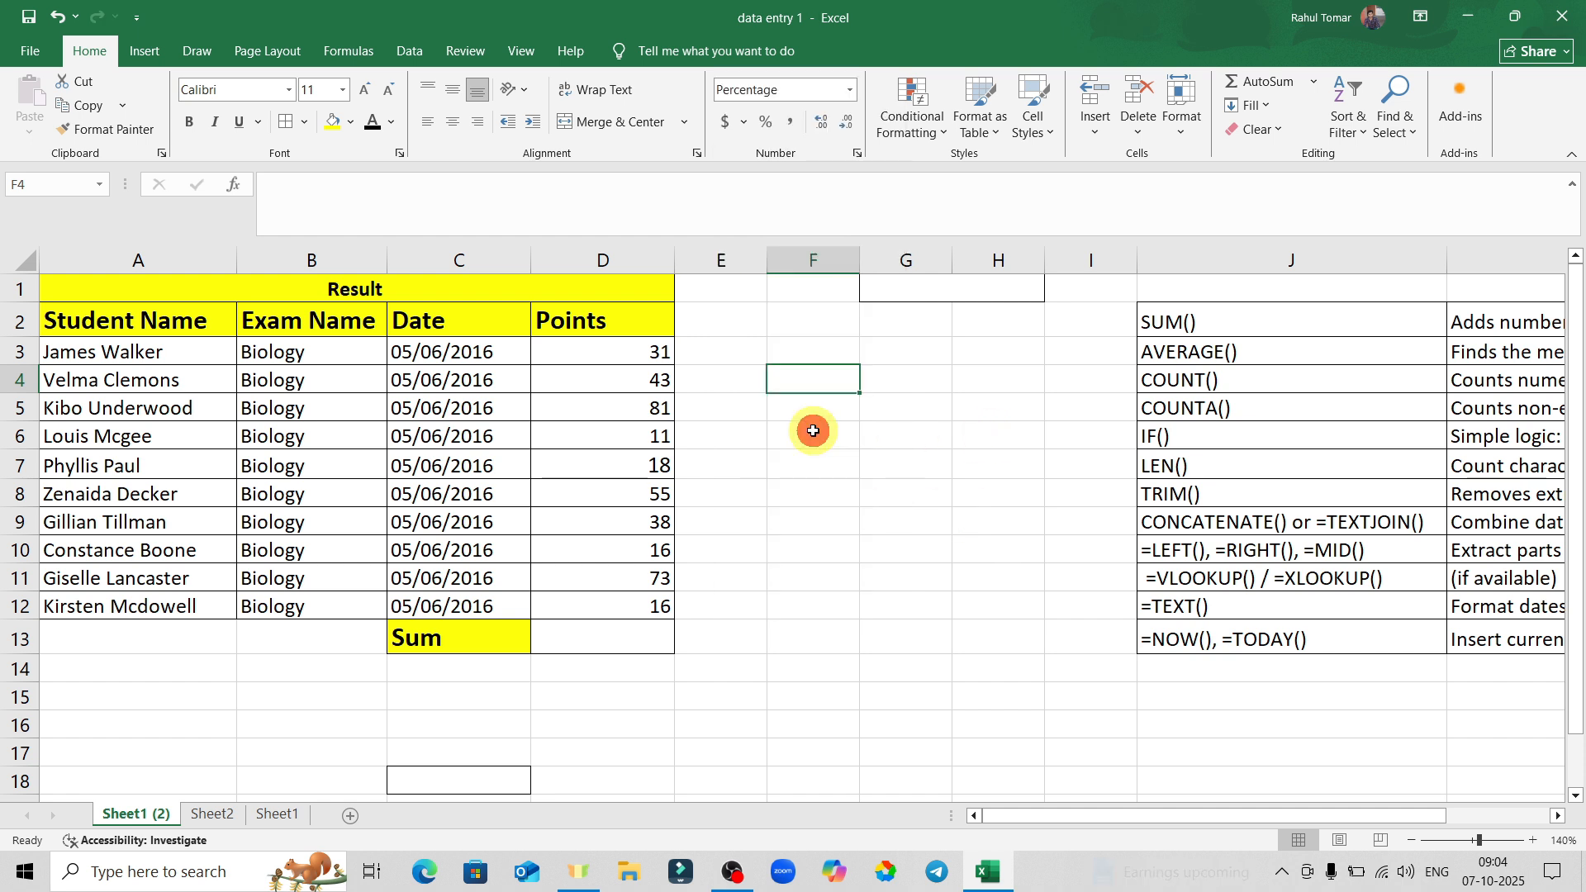
Try Percentage on D7, turning 18 into 1800.00%, then undo it.
left_click(621, 468)
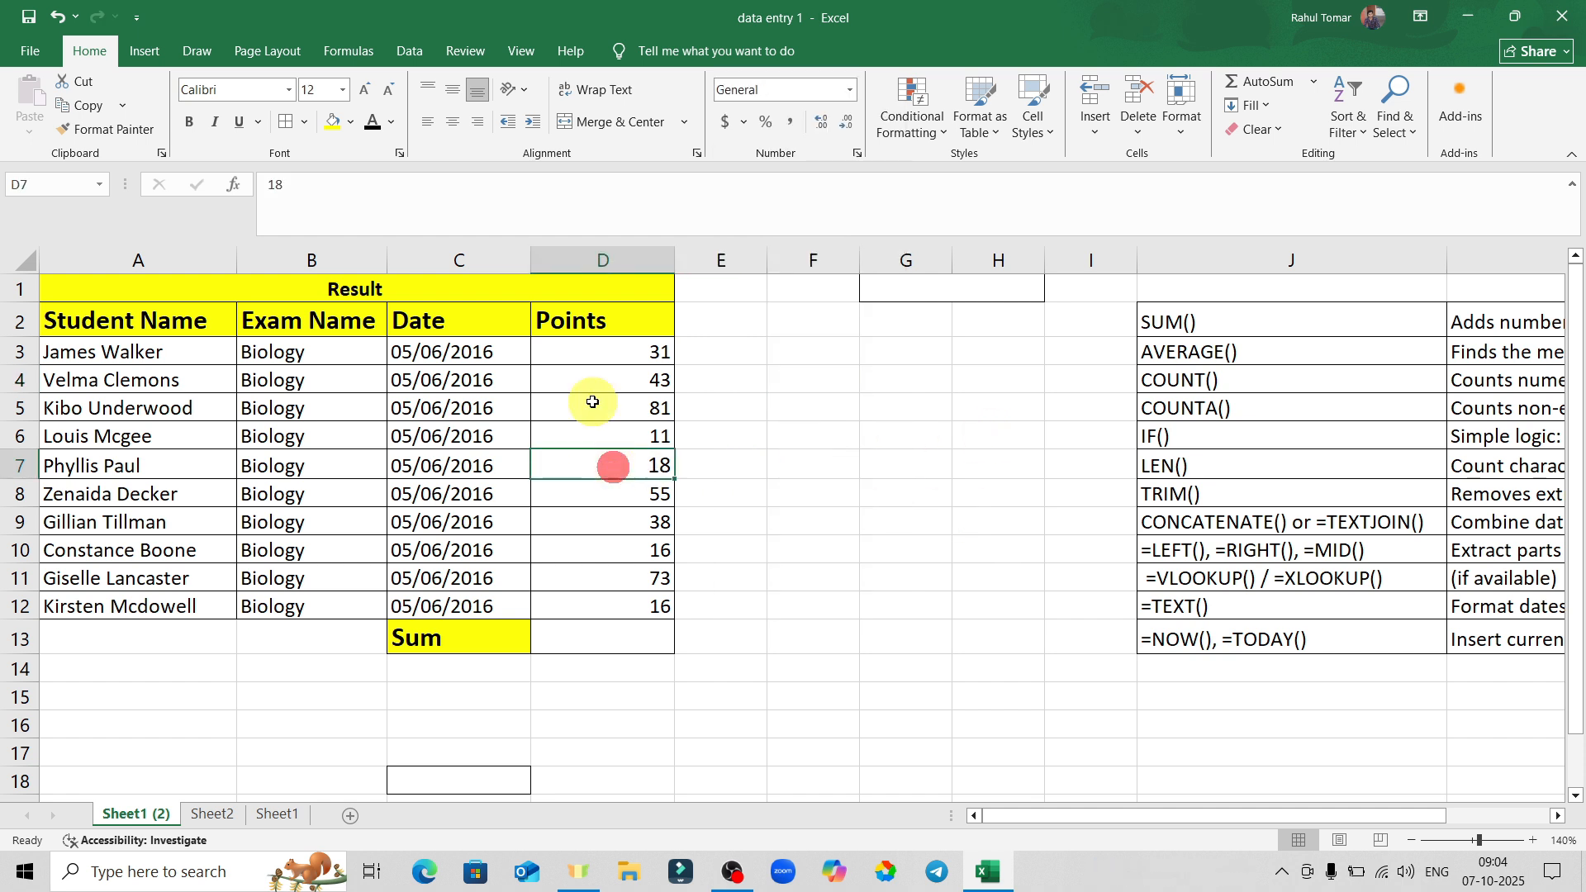
left_click(851, 91)
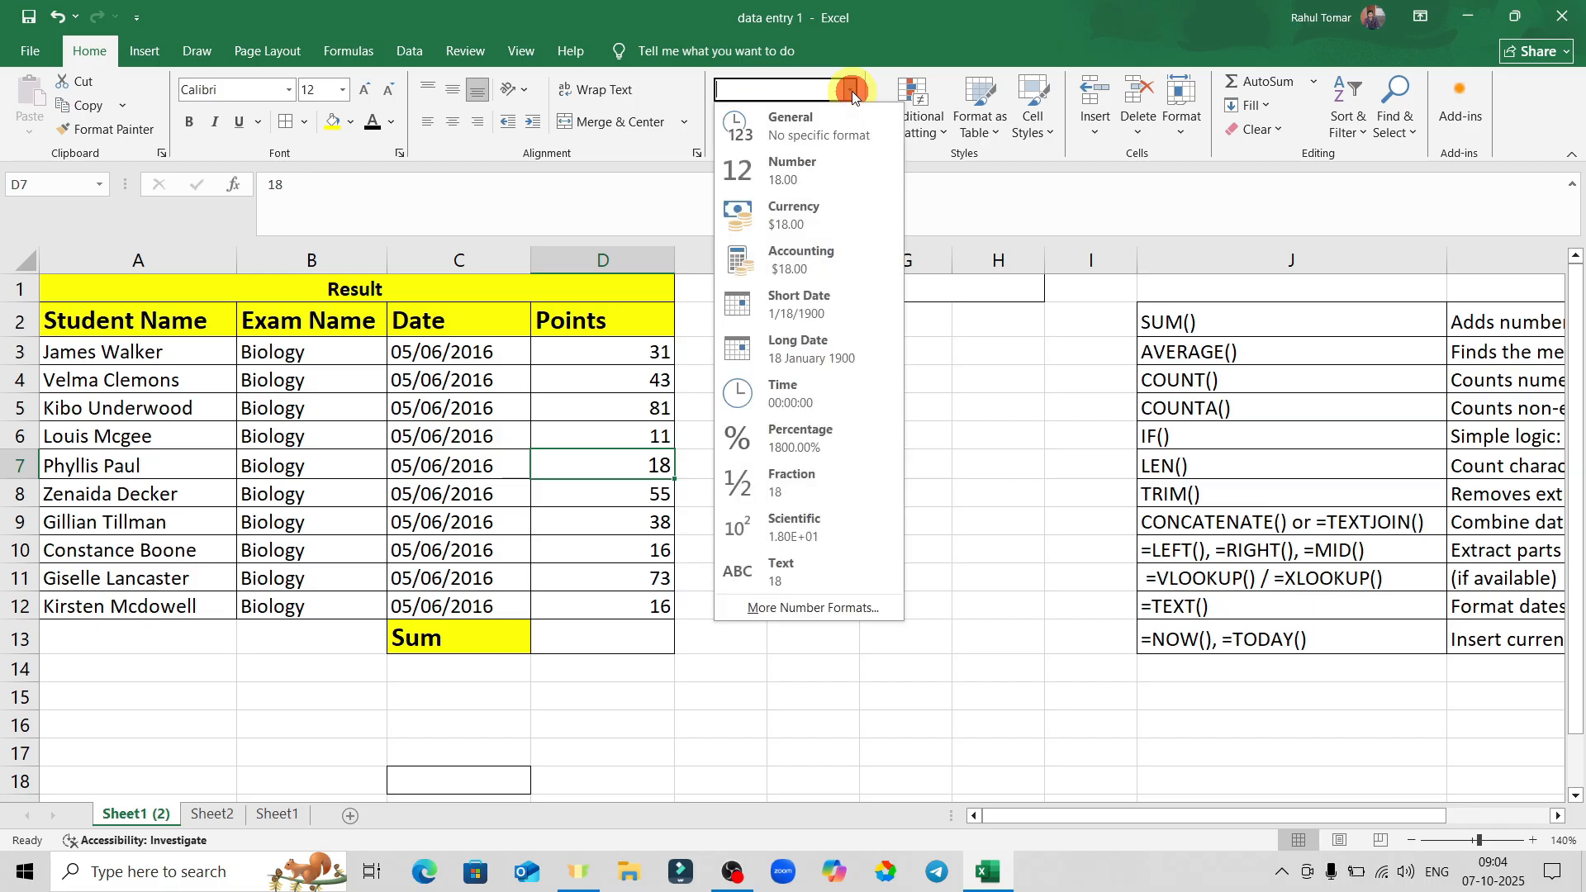
left_click(785, 439)
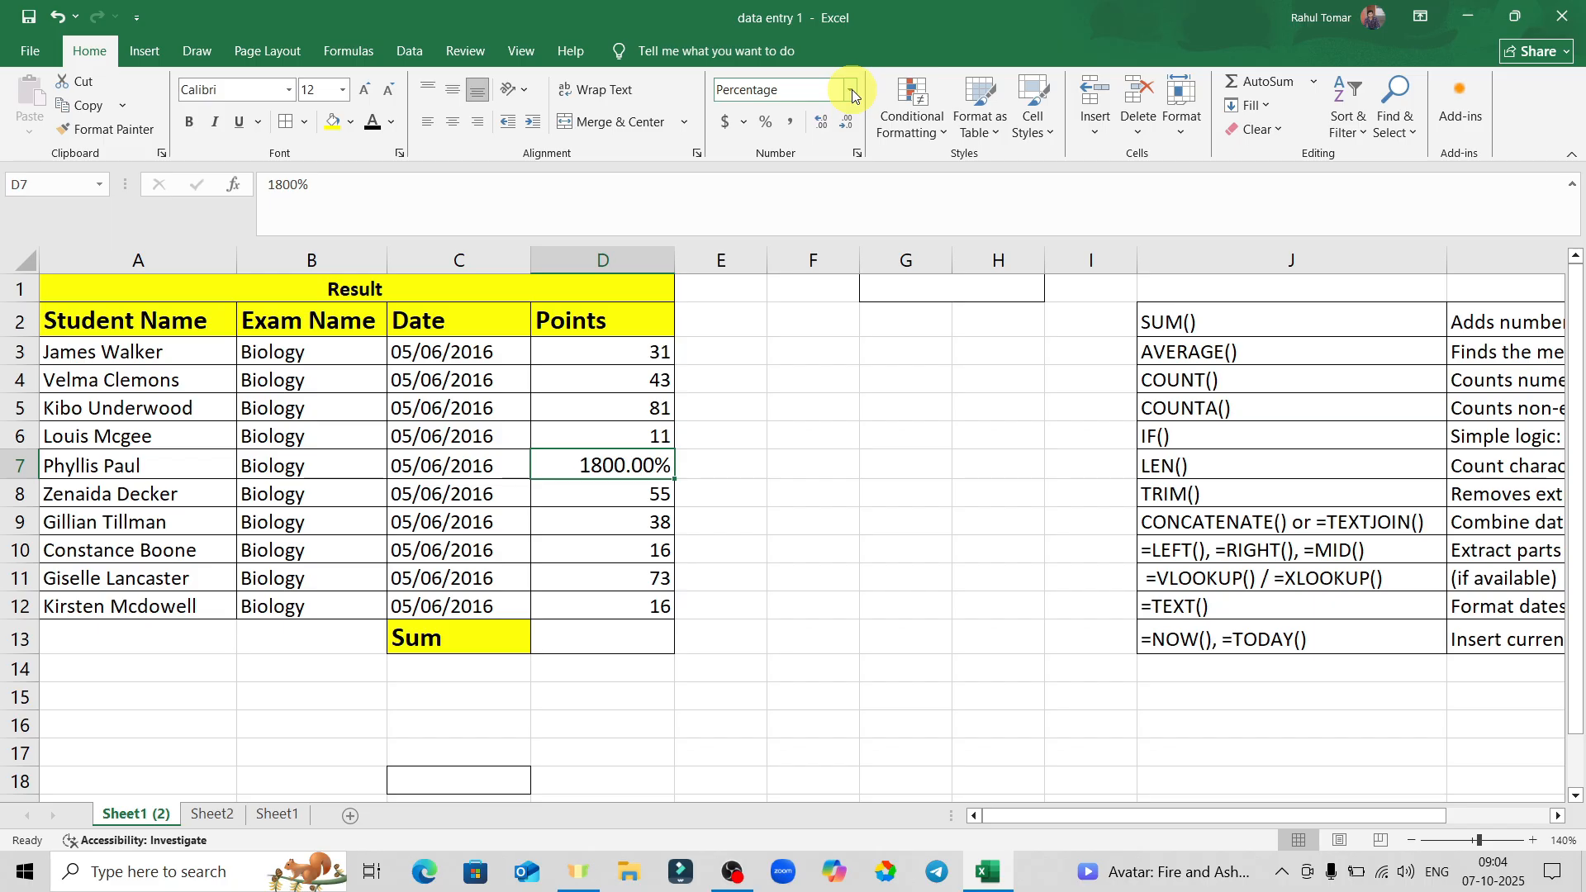
key("ctrl+z")
left_click(864, 379)
left_click(878, 446)
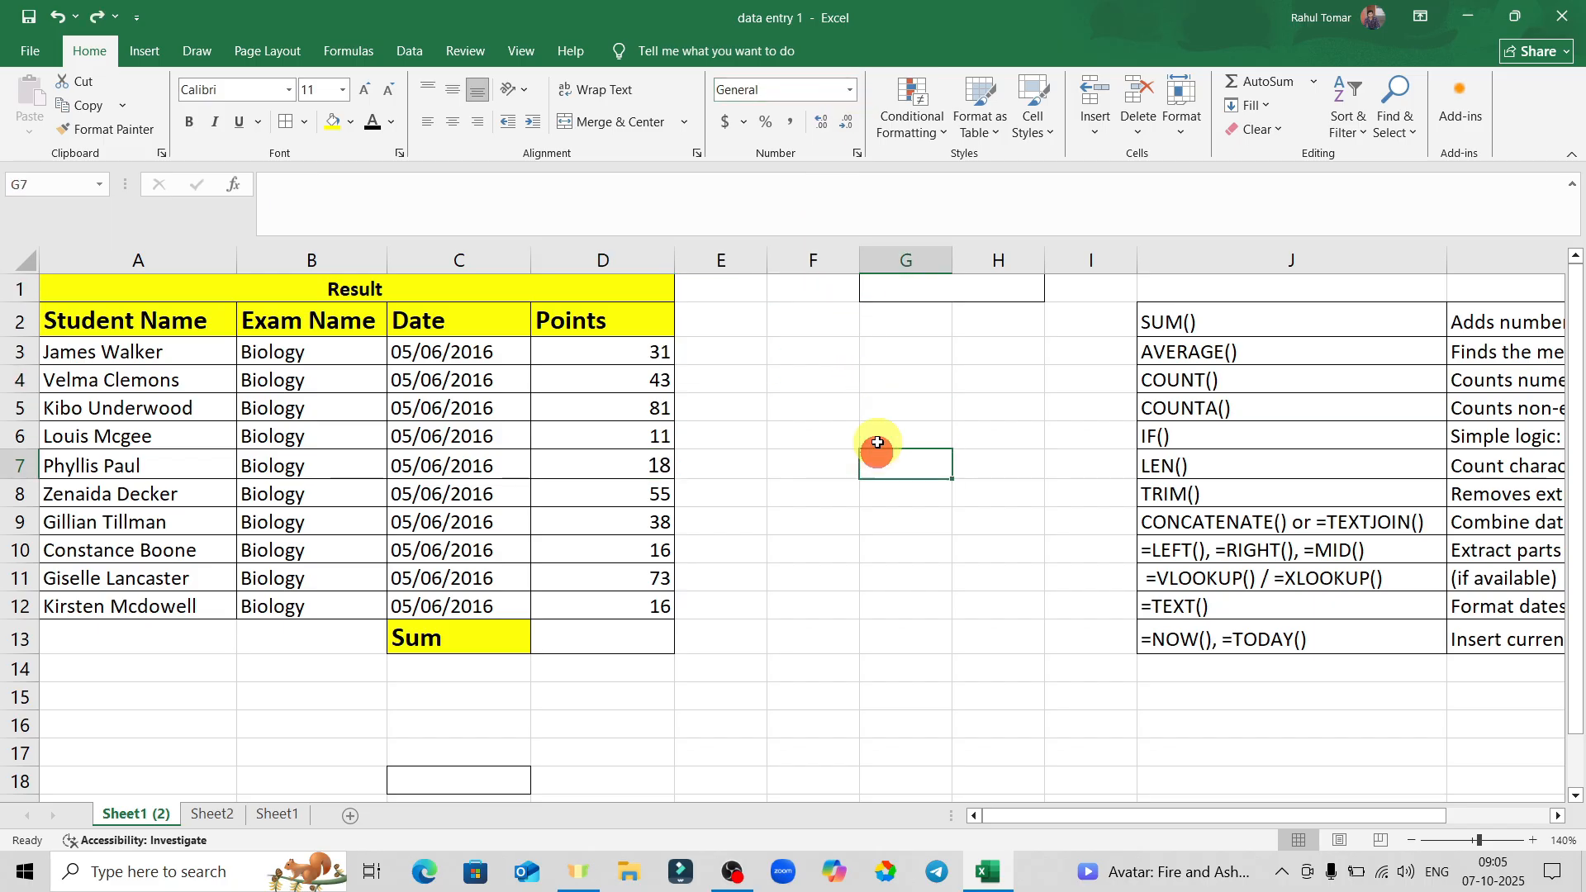
left_click(835, 400)
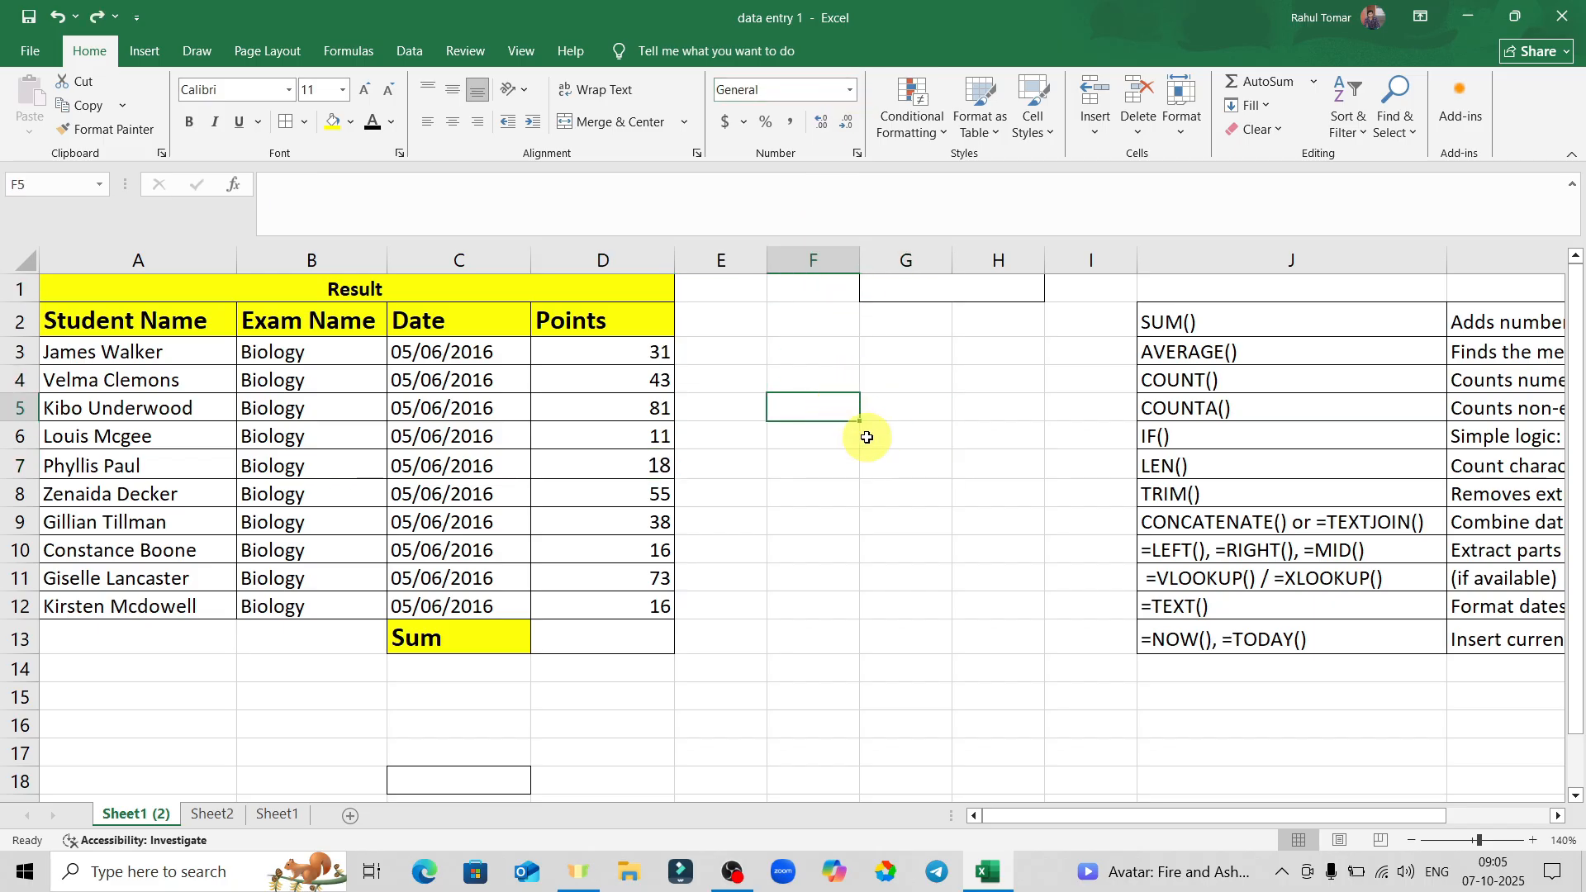
left_click(864, 376)
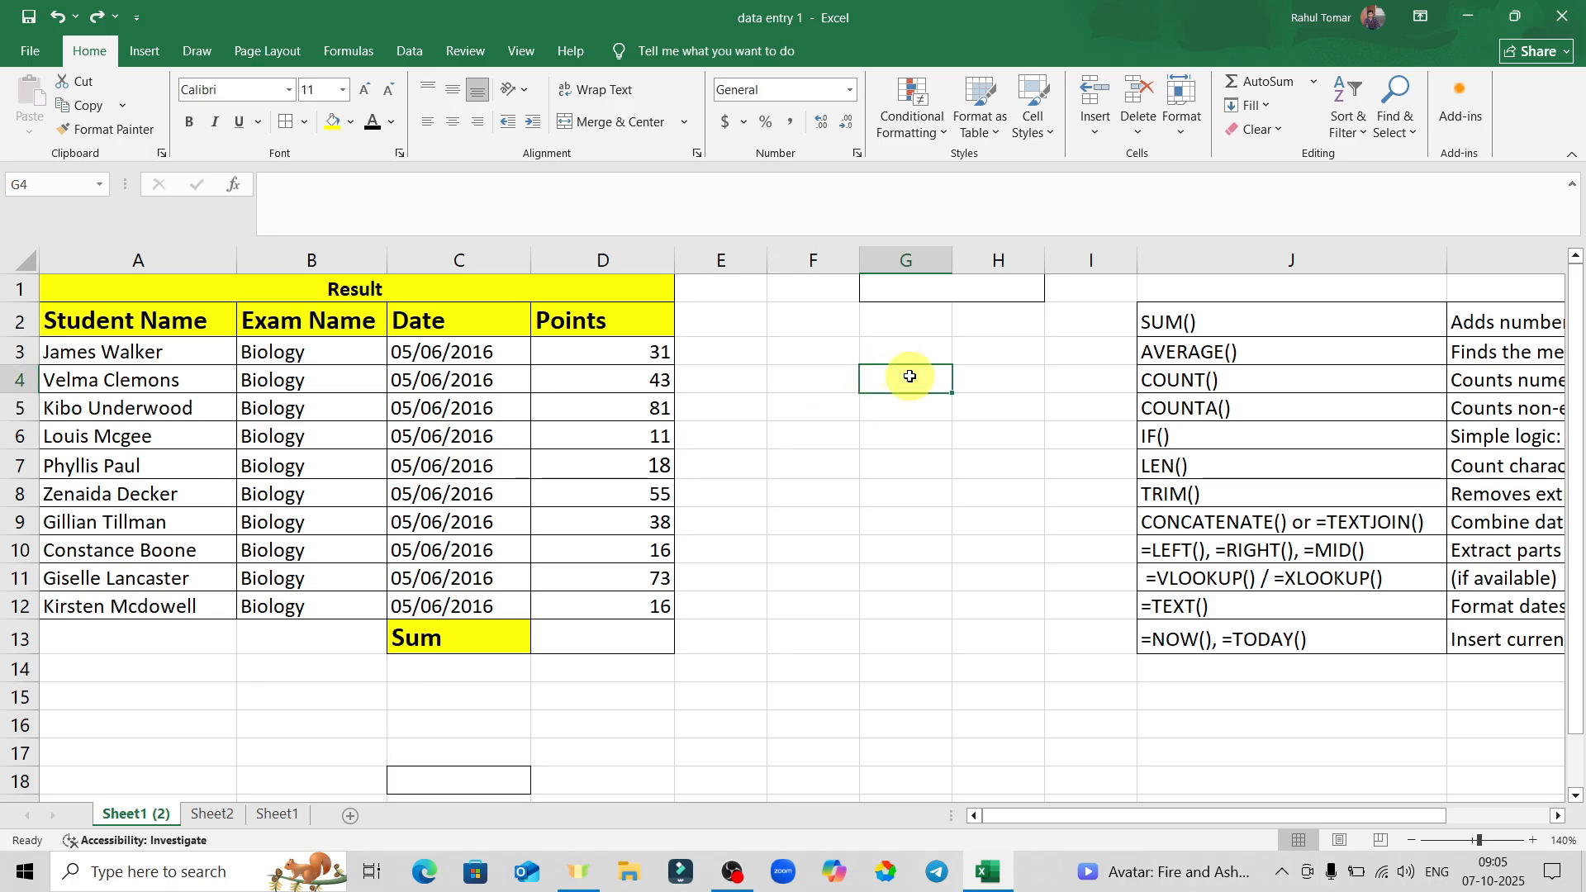
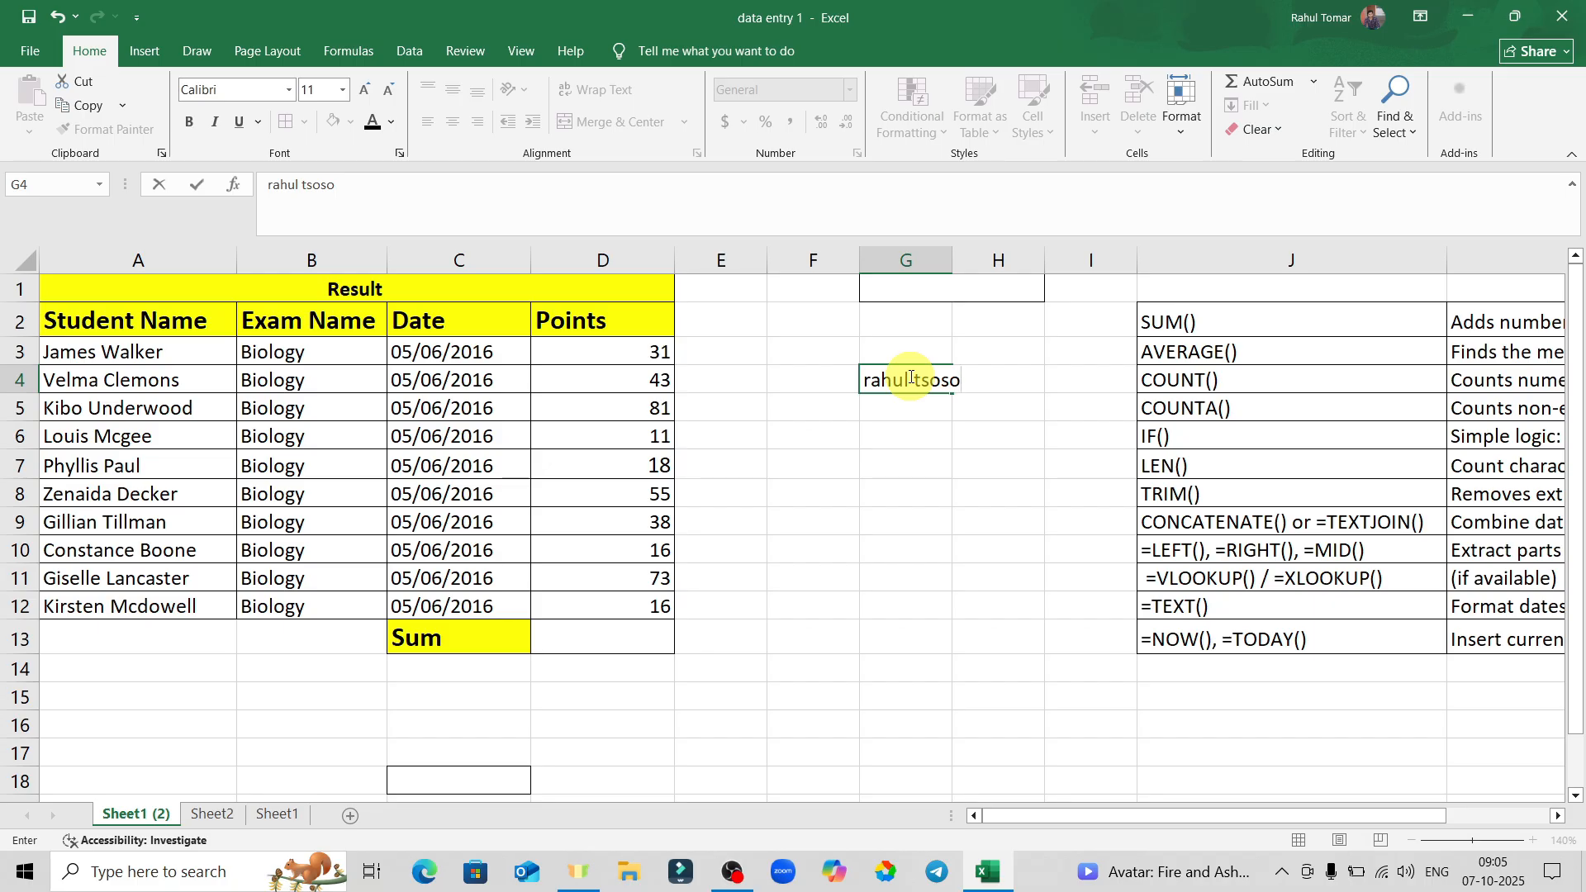
left_click(1017, 467)
left_click(920, 365)
left_click(925, 397)
left_click(930, 380)
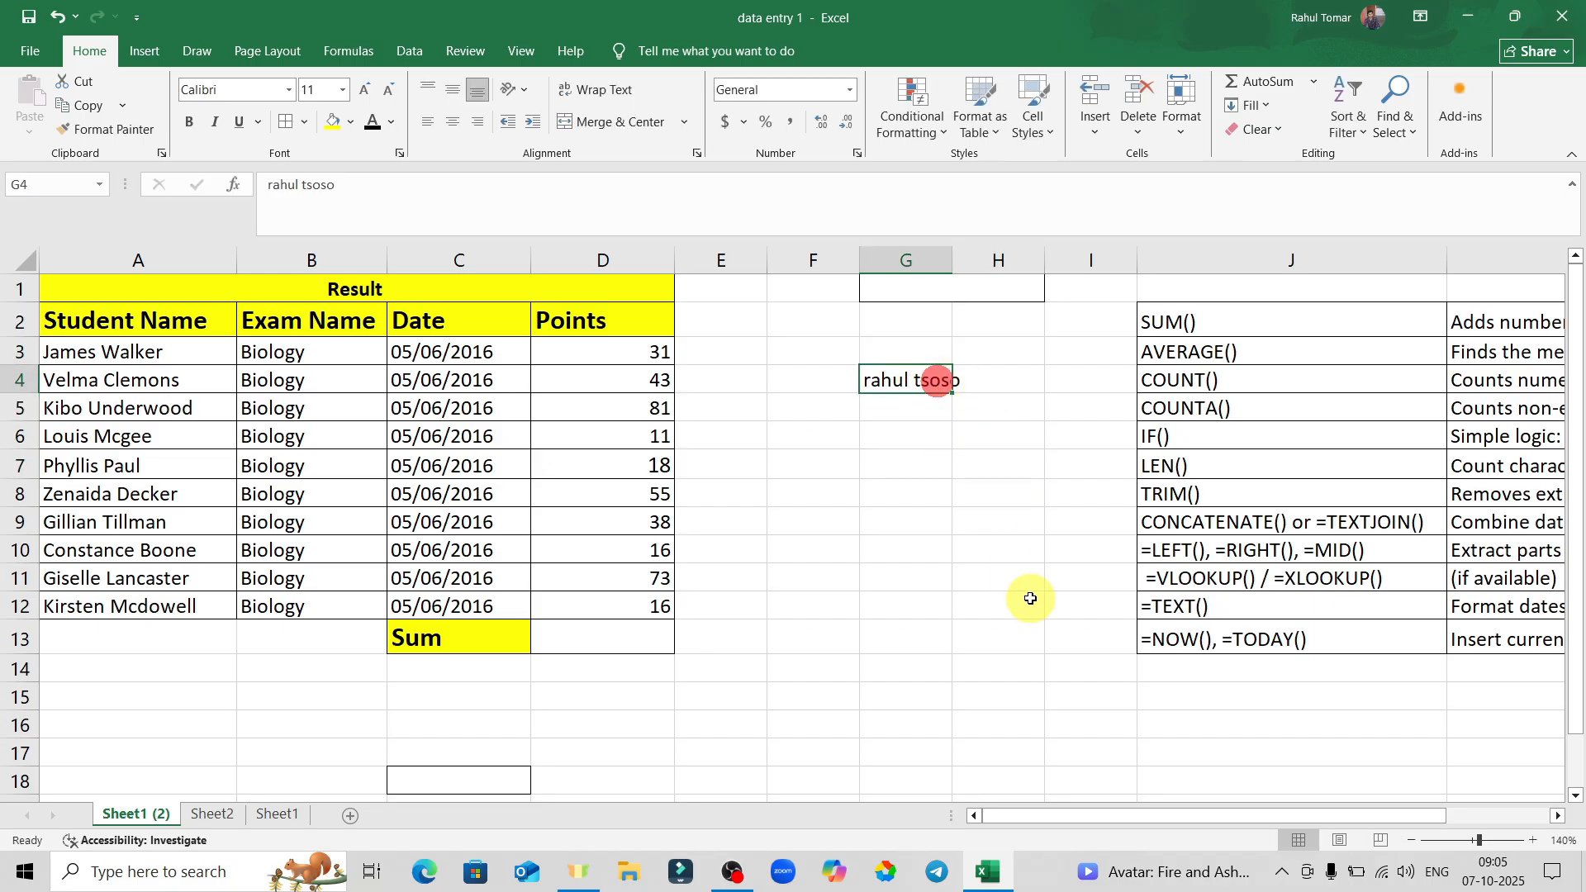
key("ctrl+z")
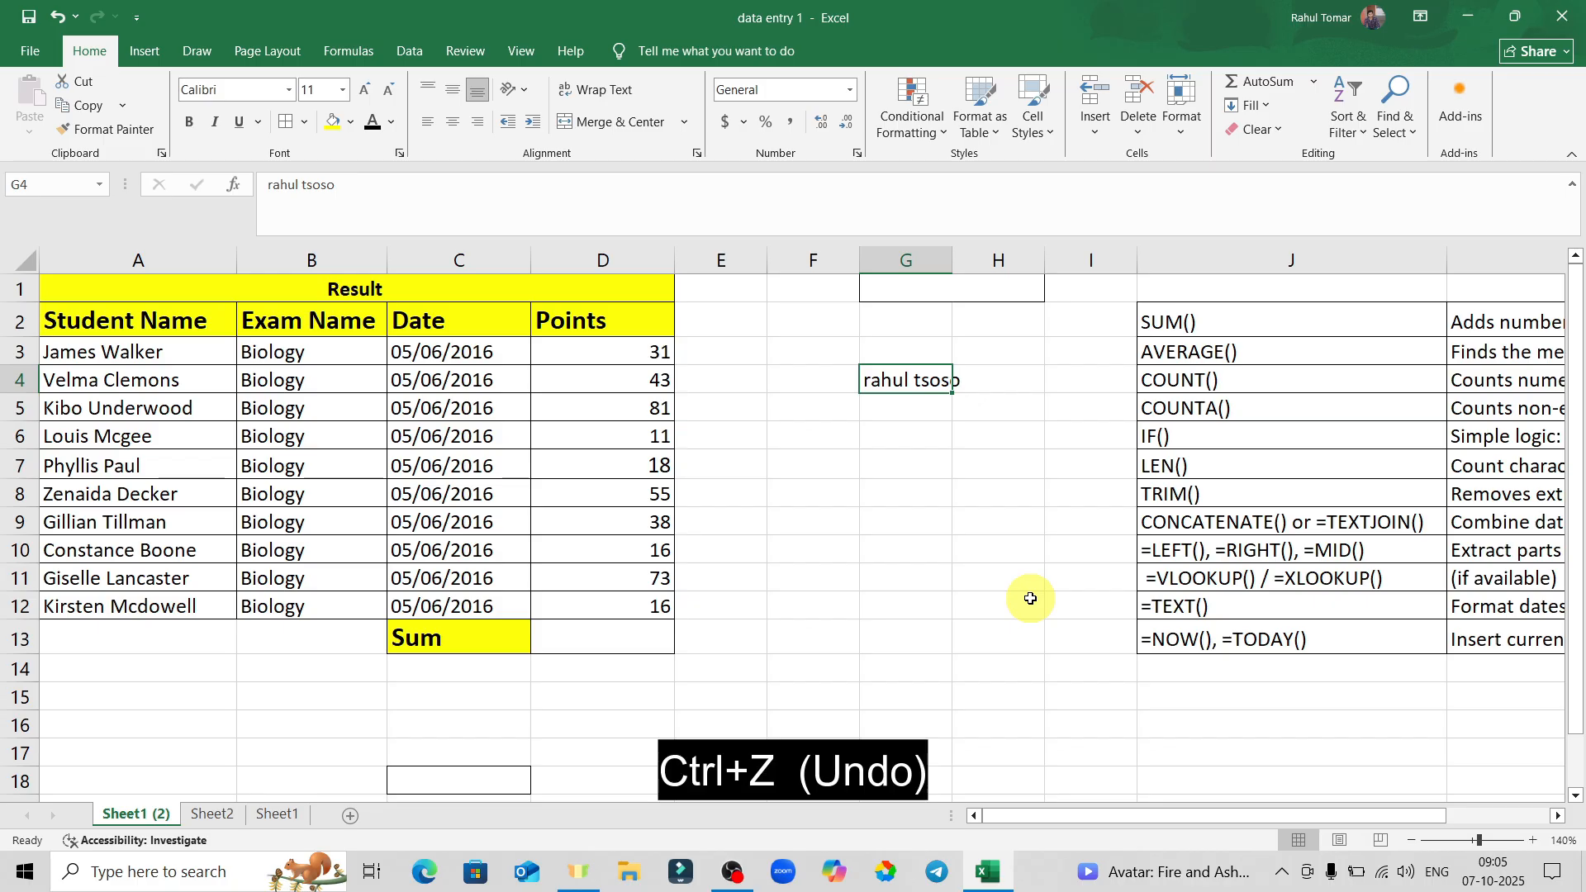
key("ctrl+z")
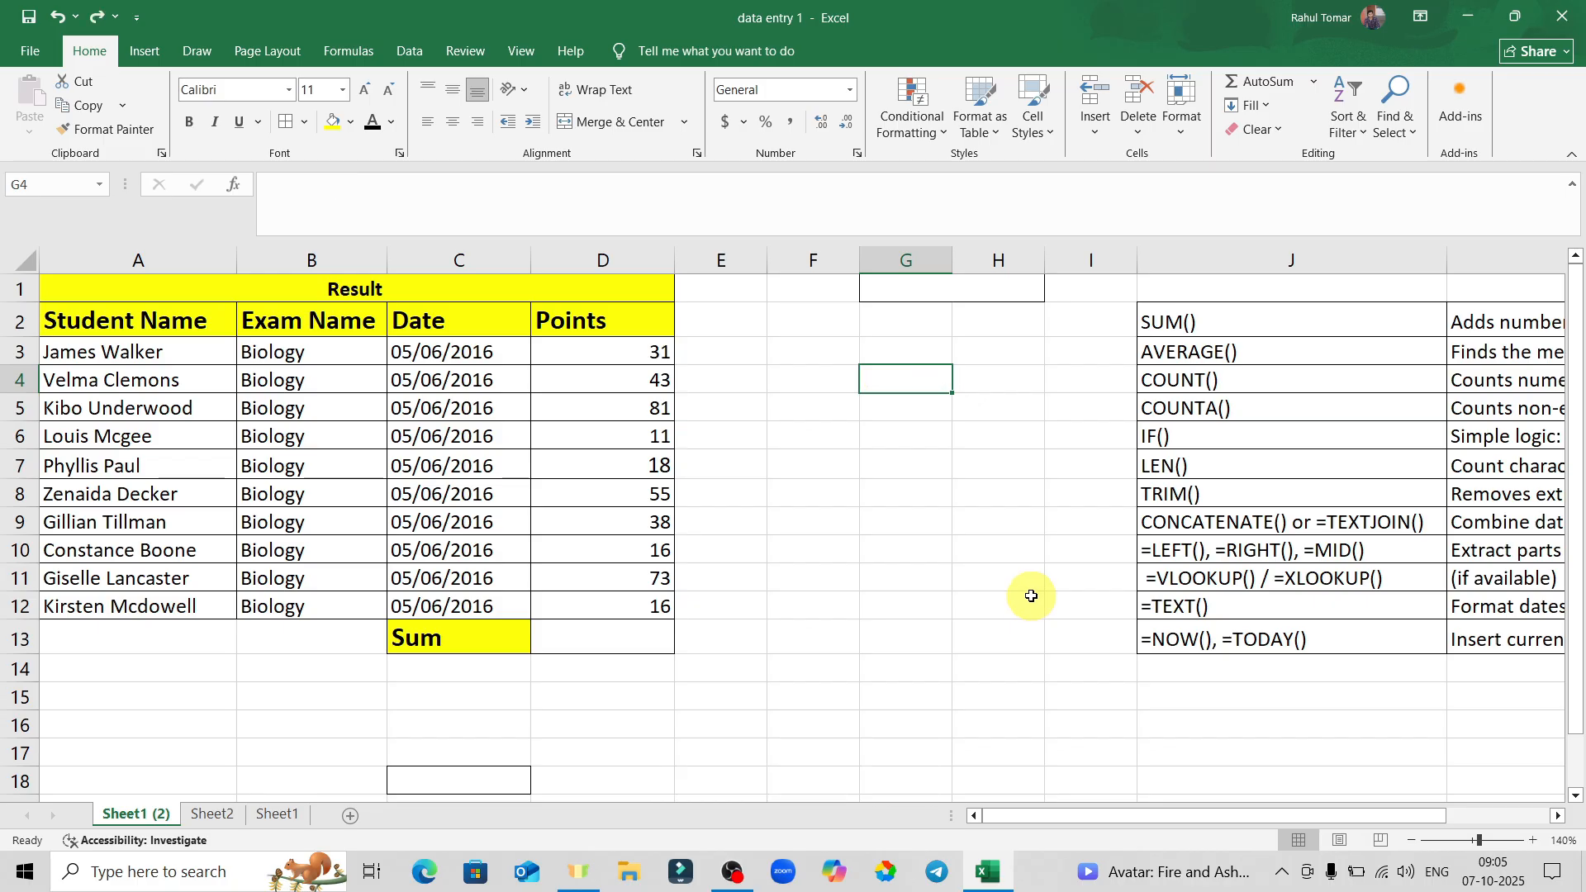
left_click(965, 460)
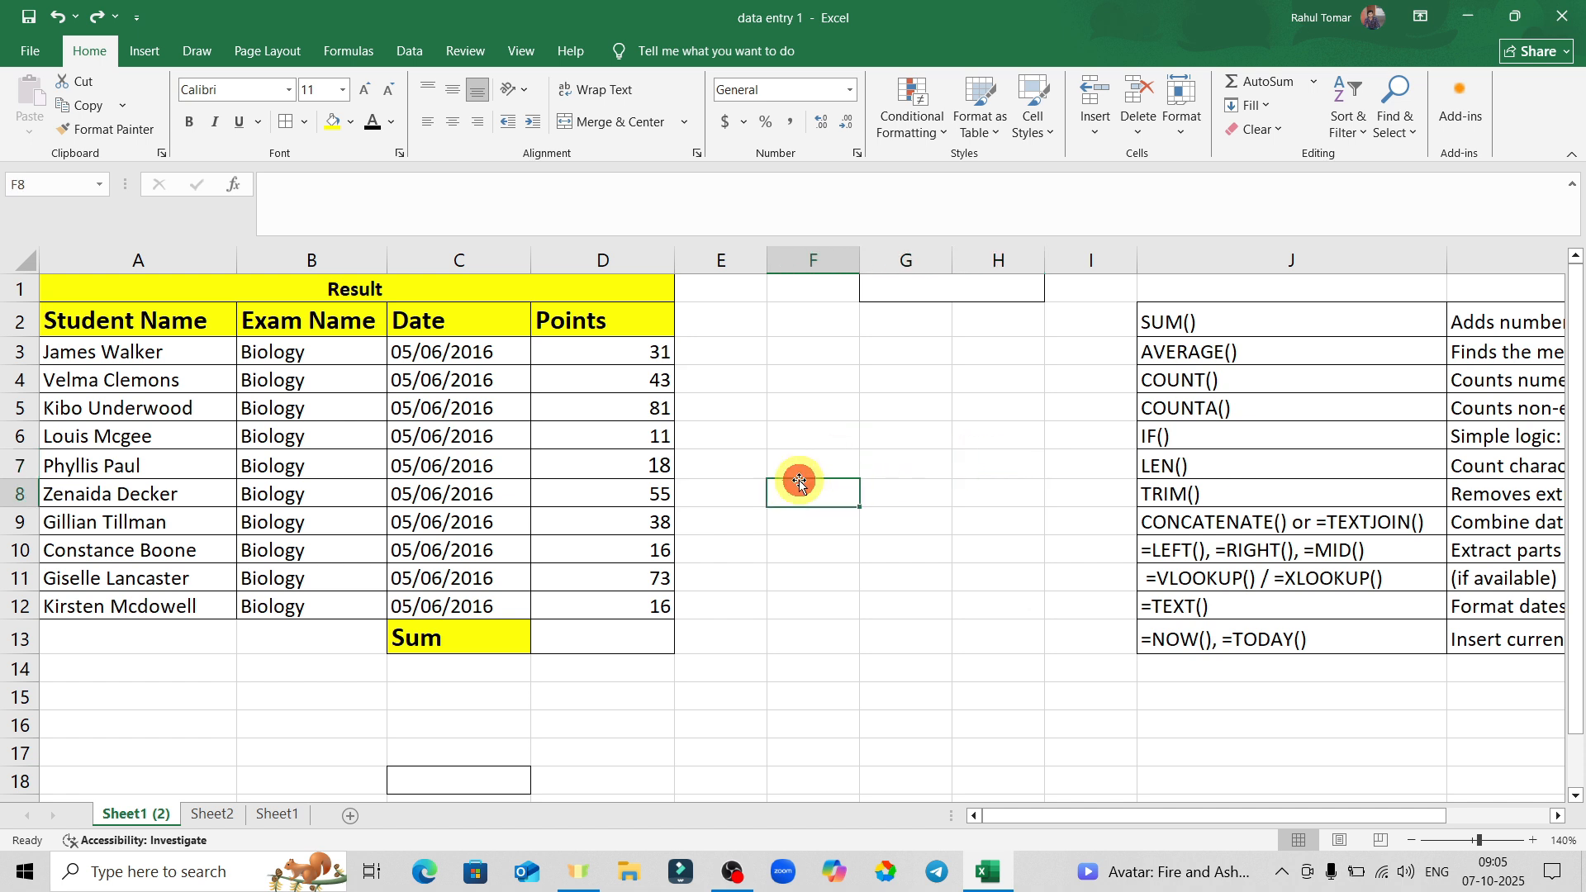
left_click(642, 638)
type("=name")
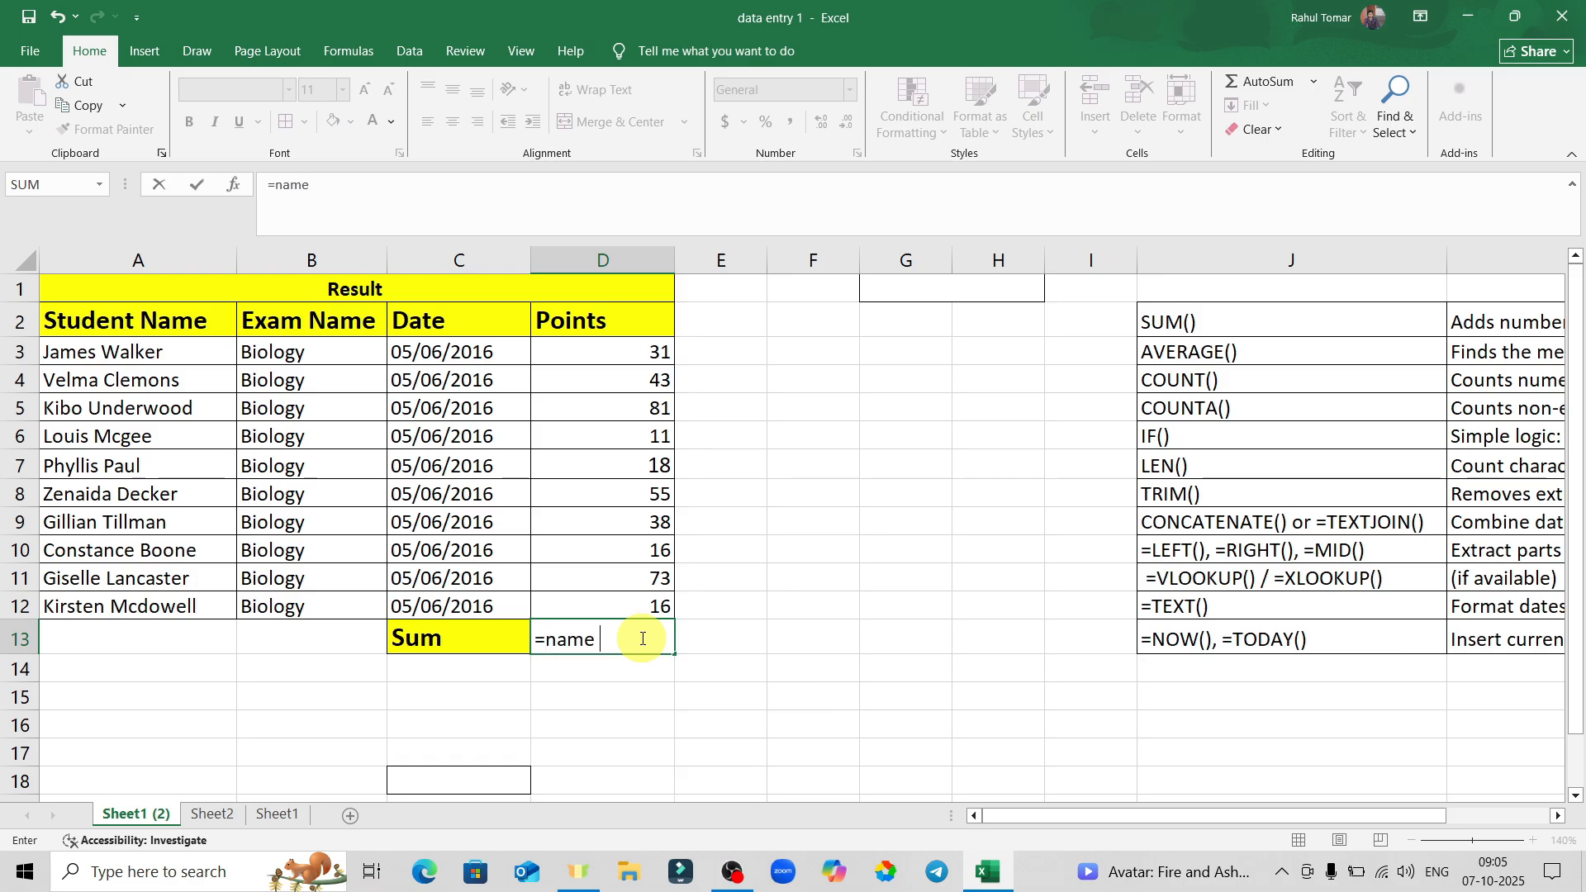
key("Return")
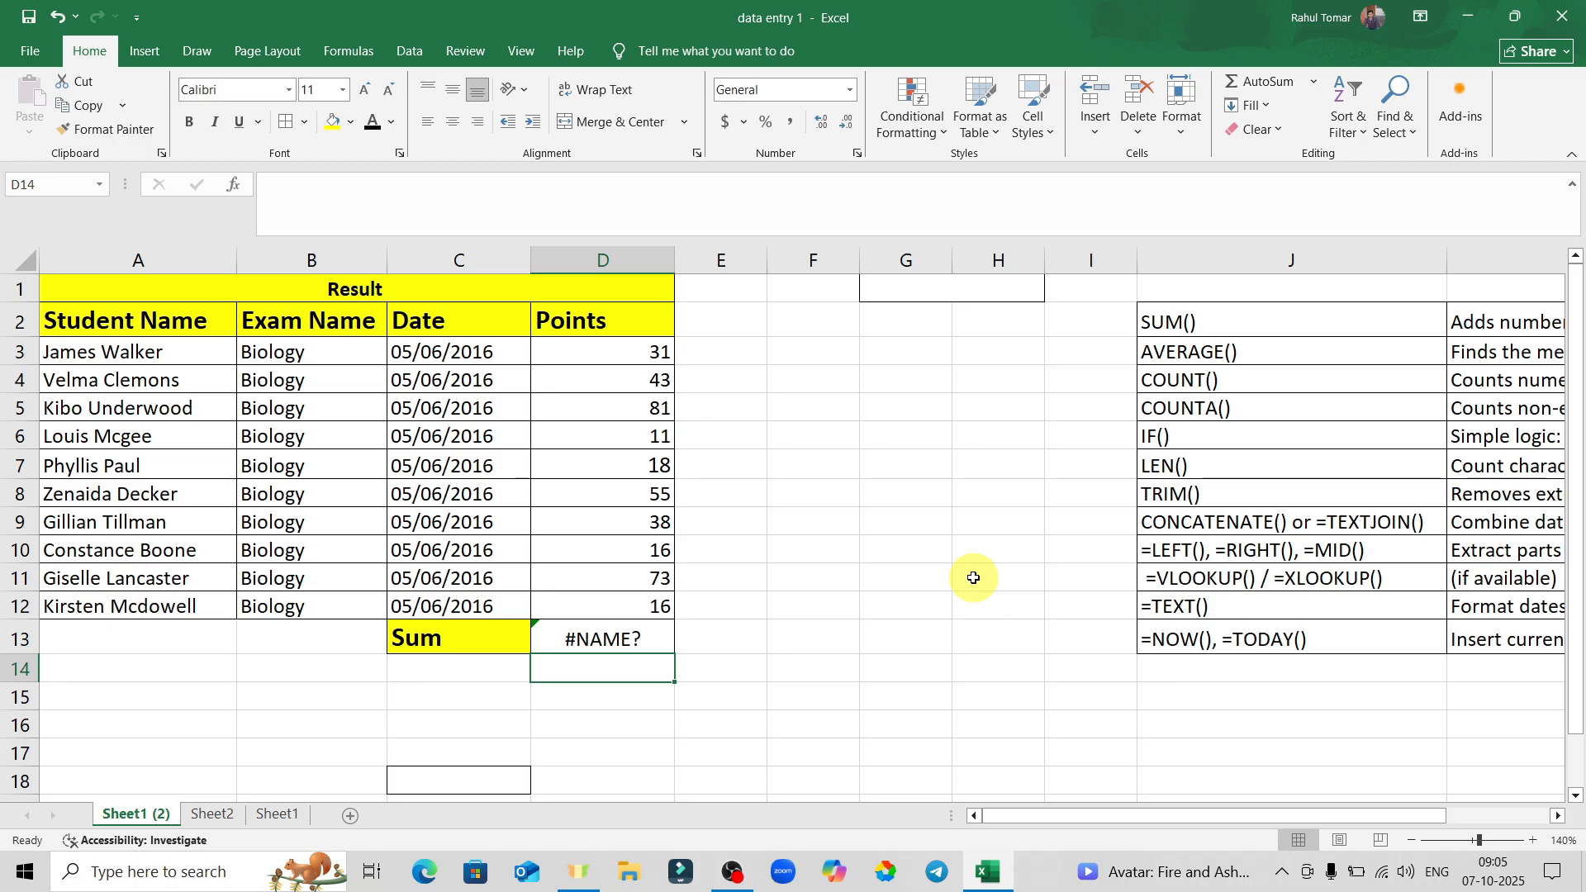
key("ctrl+z")
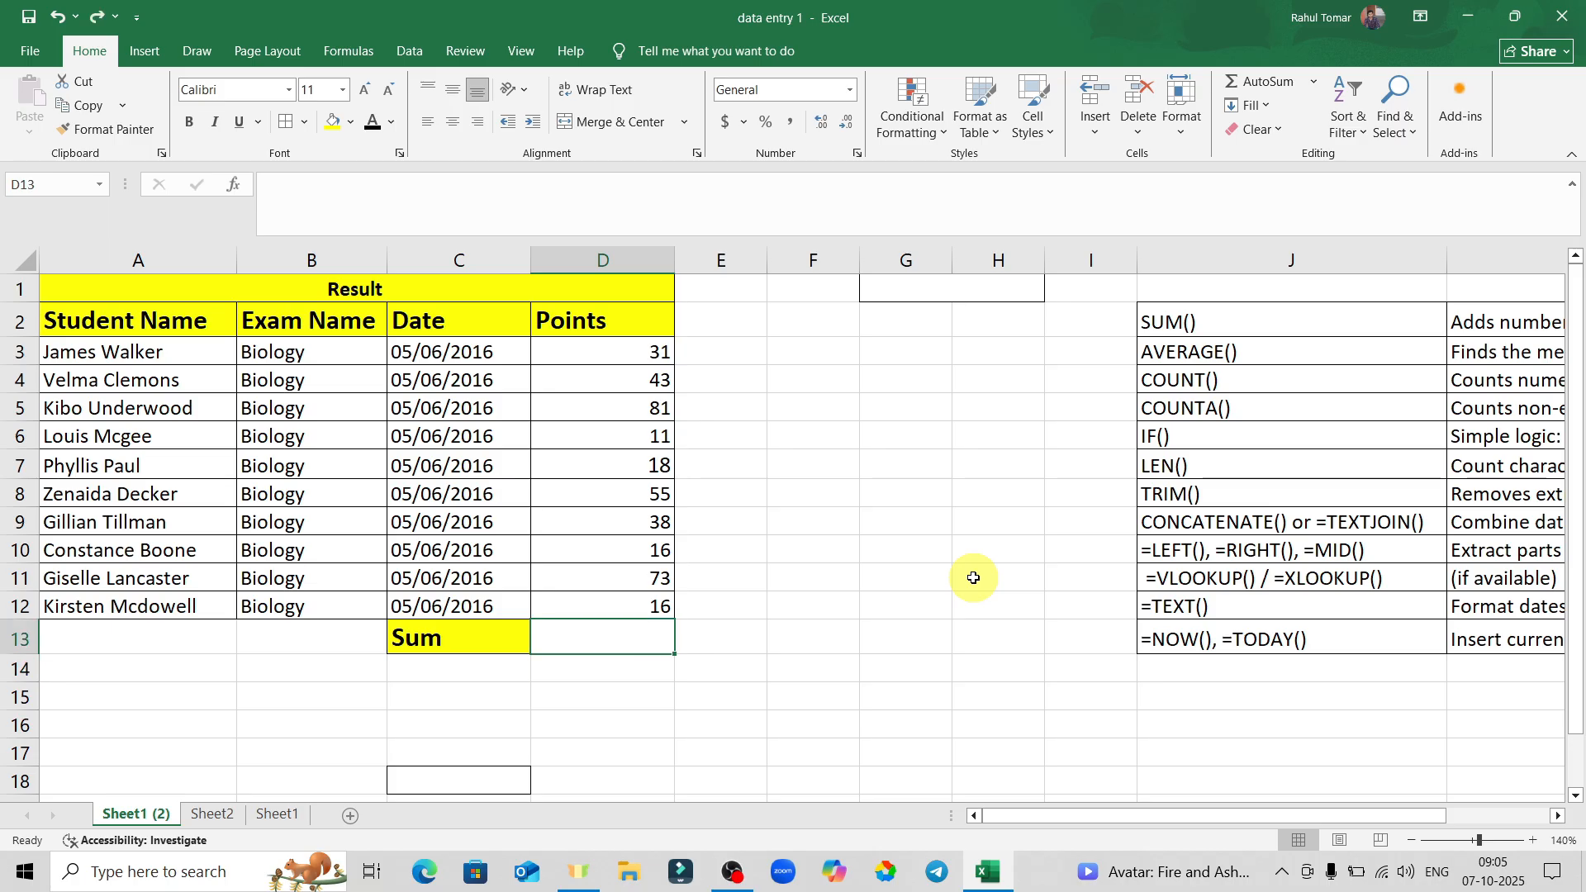
key("ctrl+y")
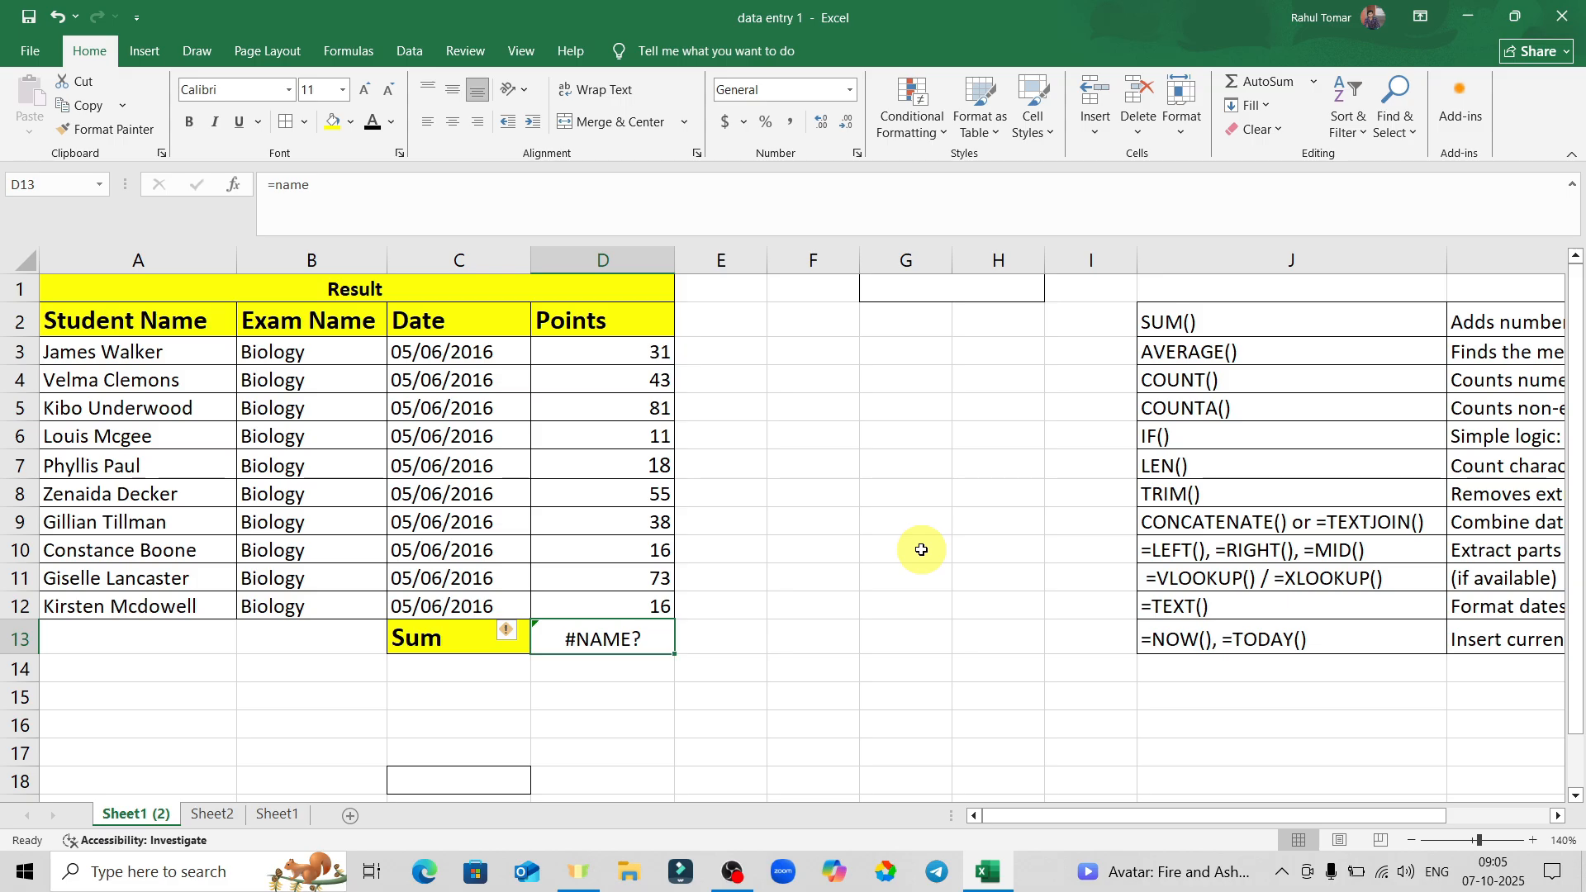
left_click(615, 641)
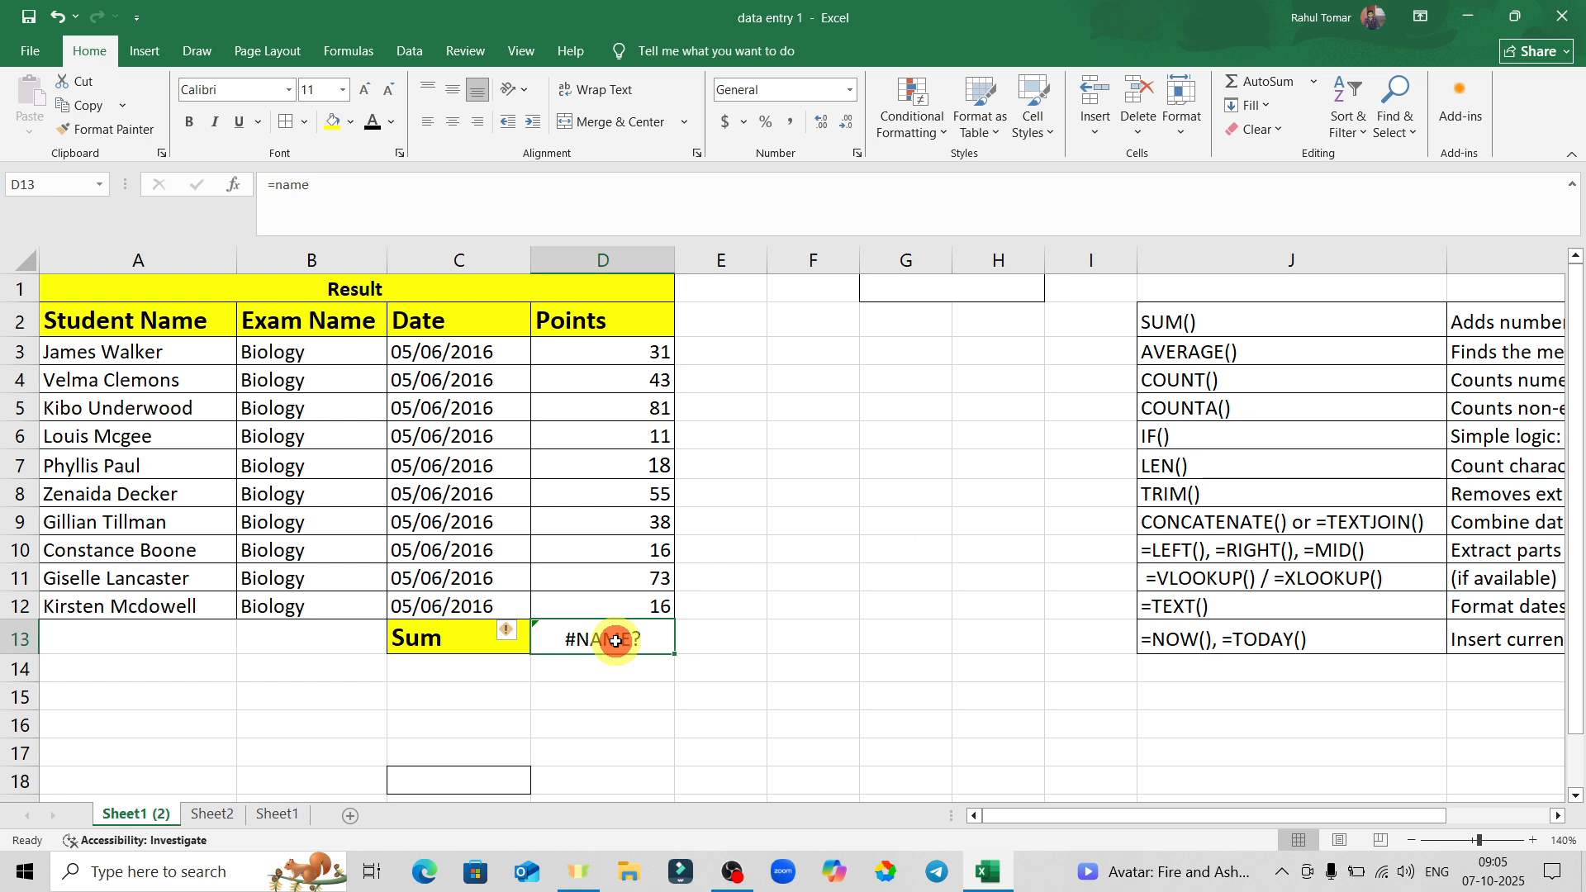
key("Delete")
left_click(890, 479)
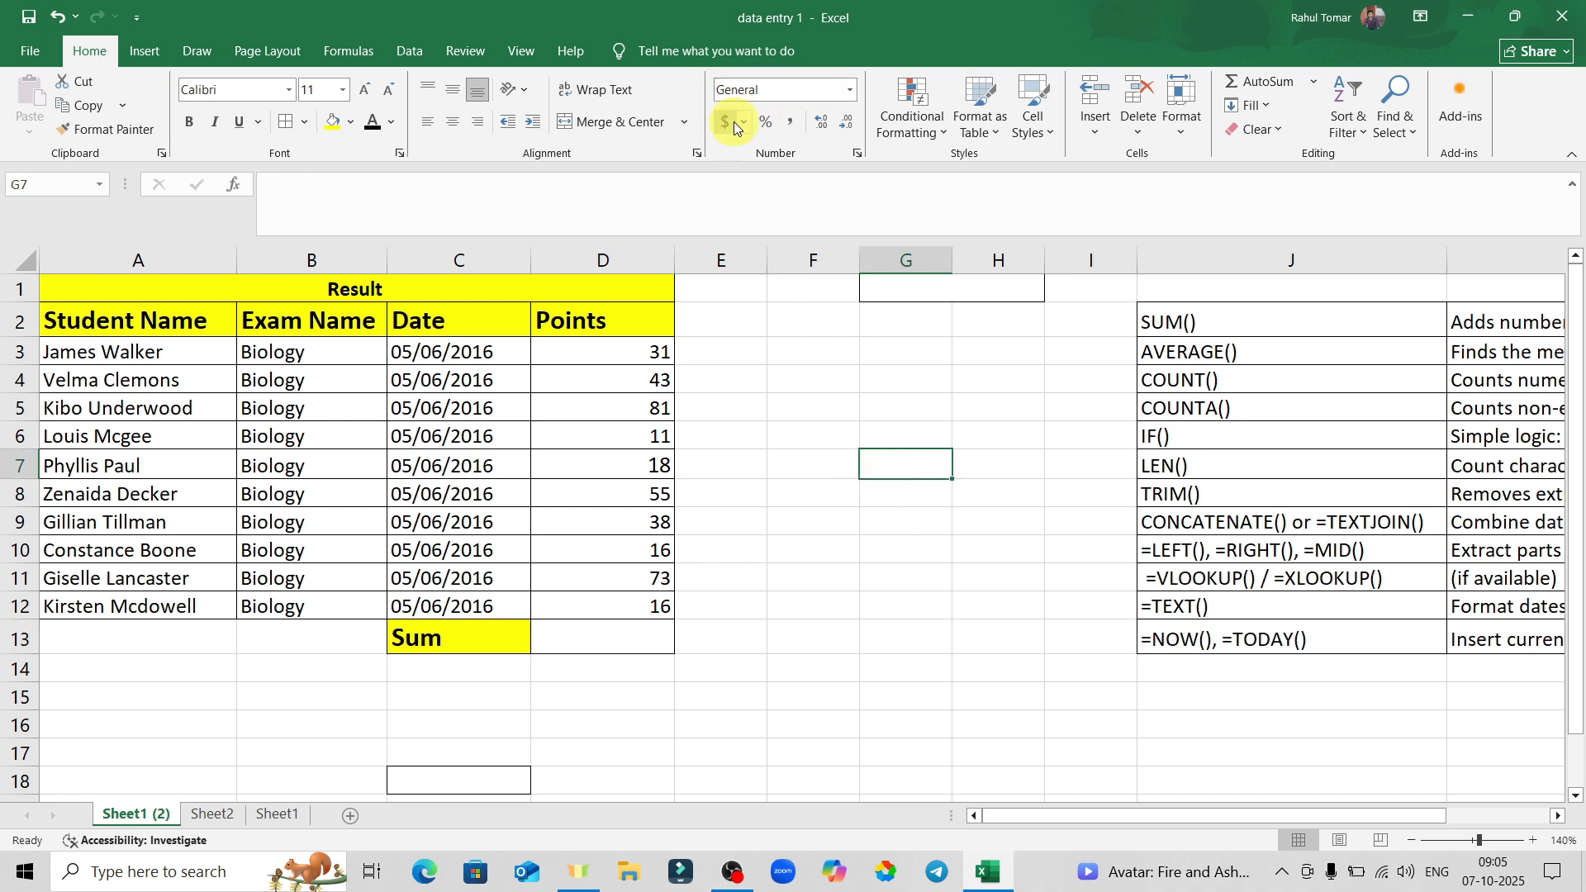
left_click(659, 411)
left_click(821, 127)
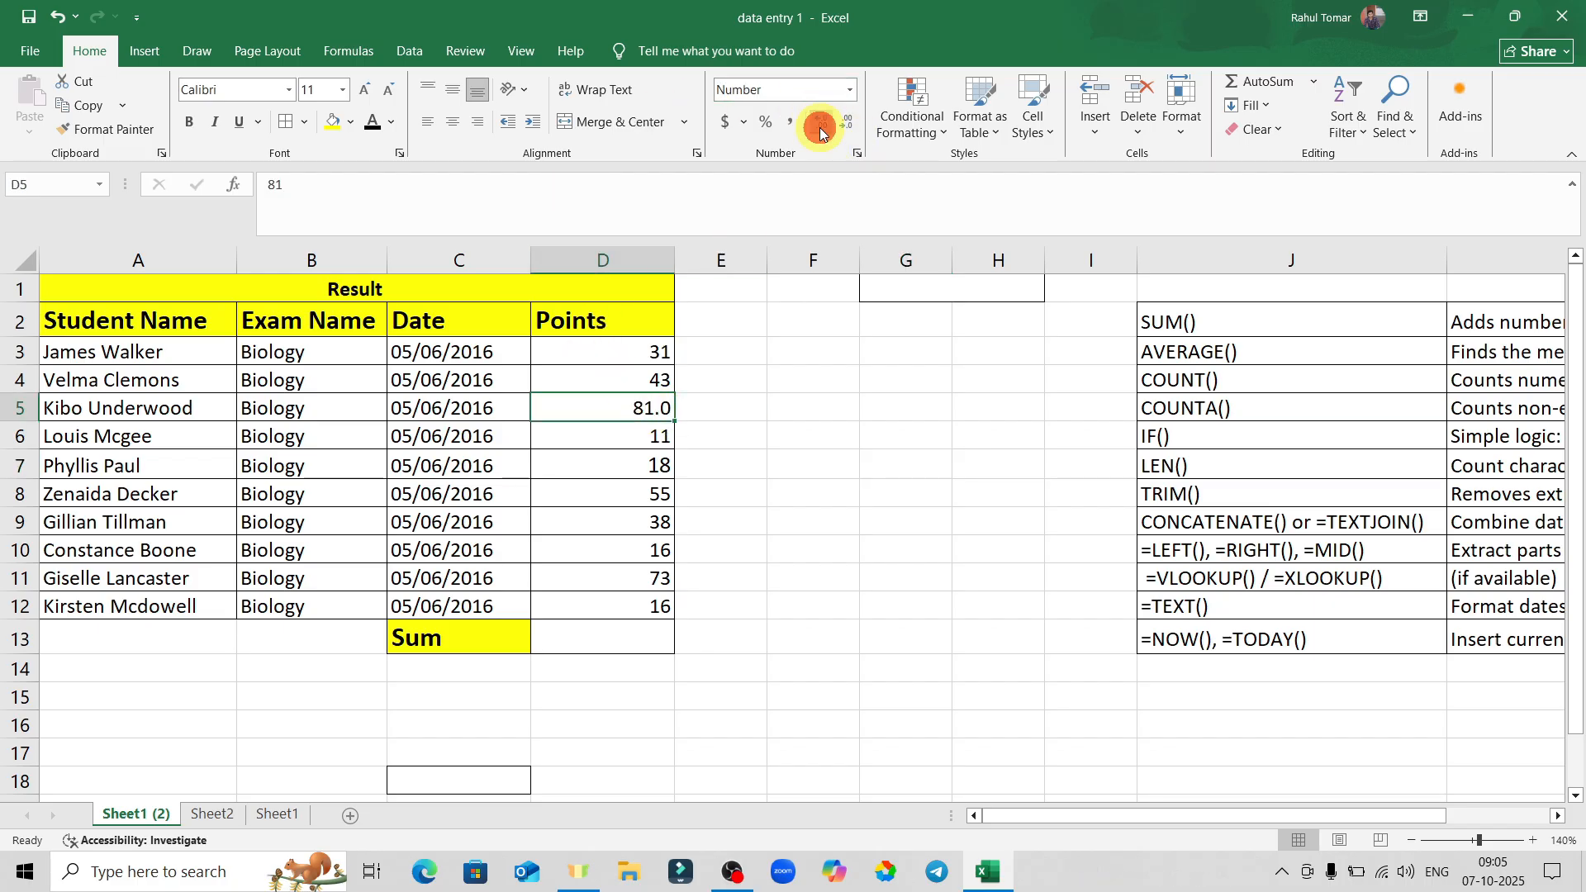
left_click(820, 127)
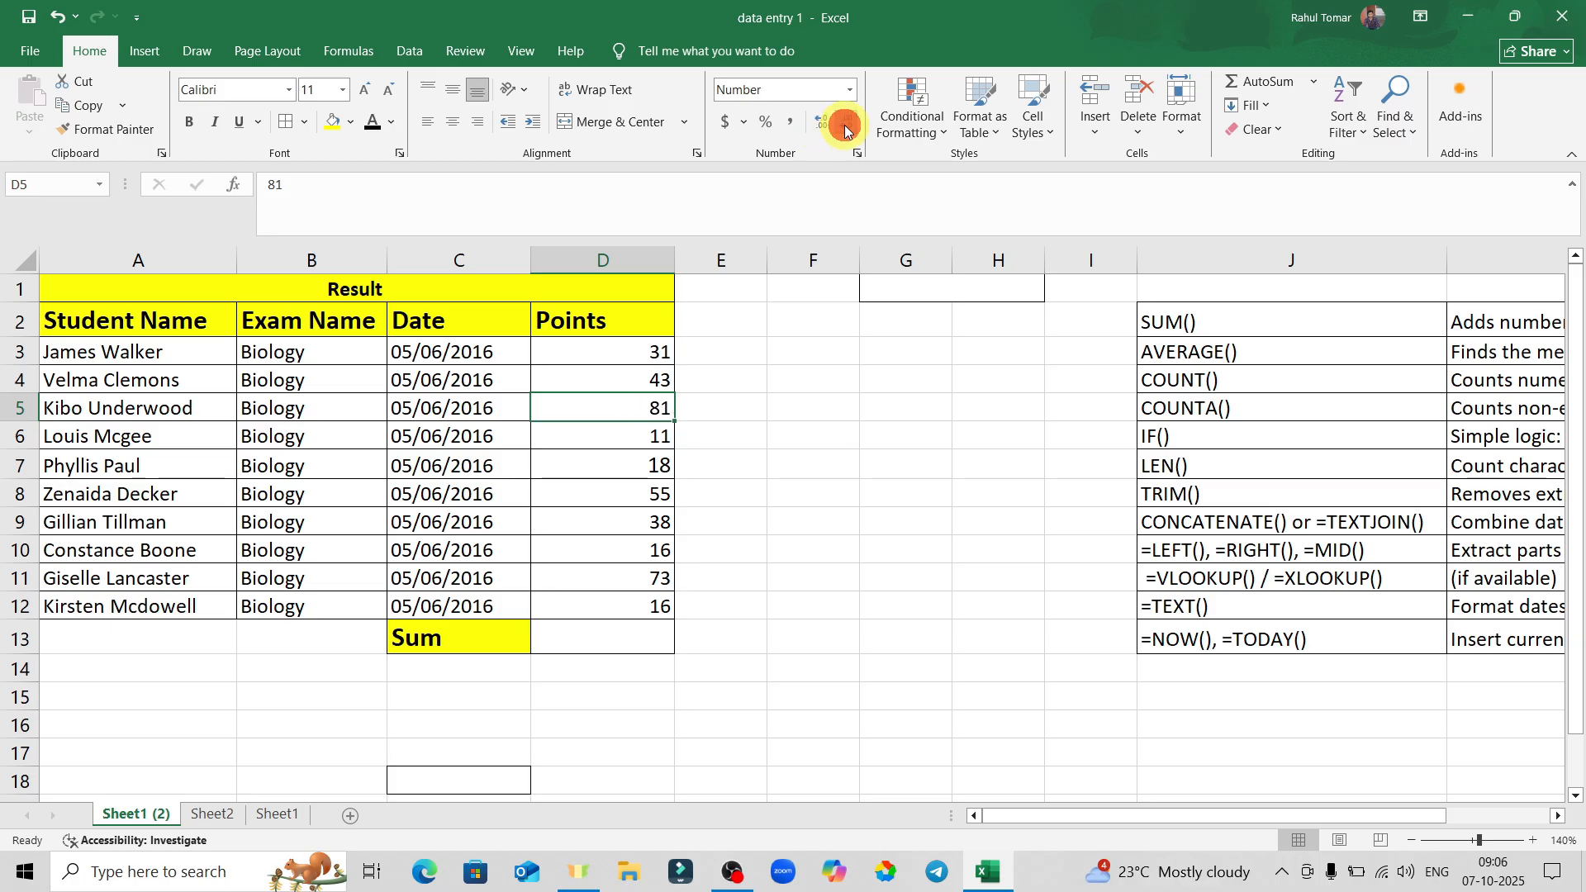
left_click(917, 459)
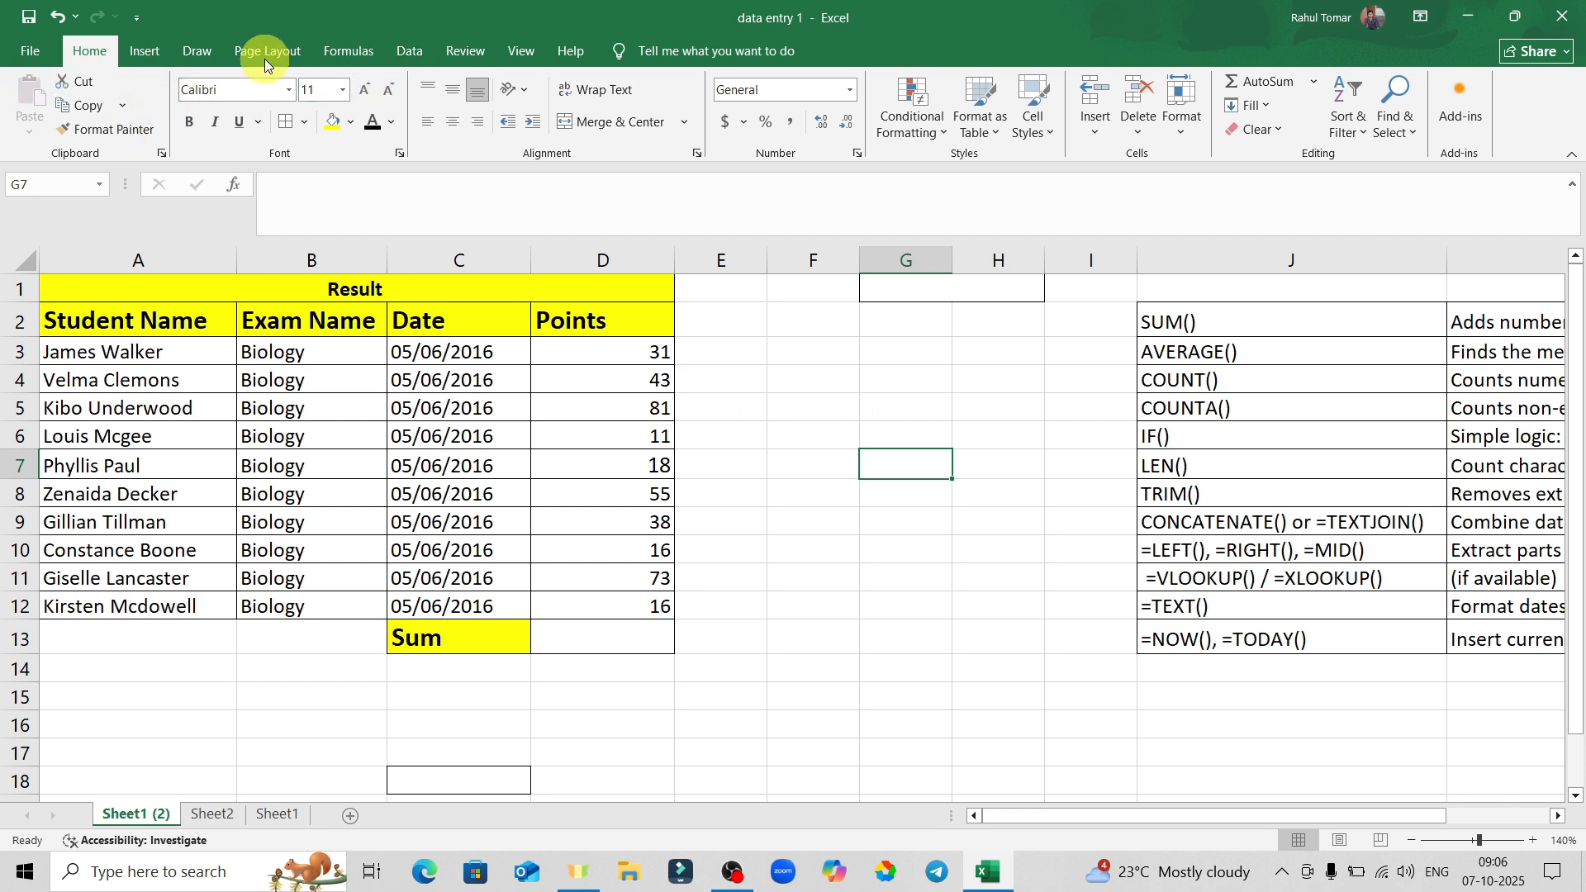
left_click(147, 55)
left_click(195, 54)
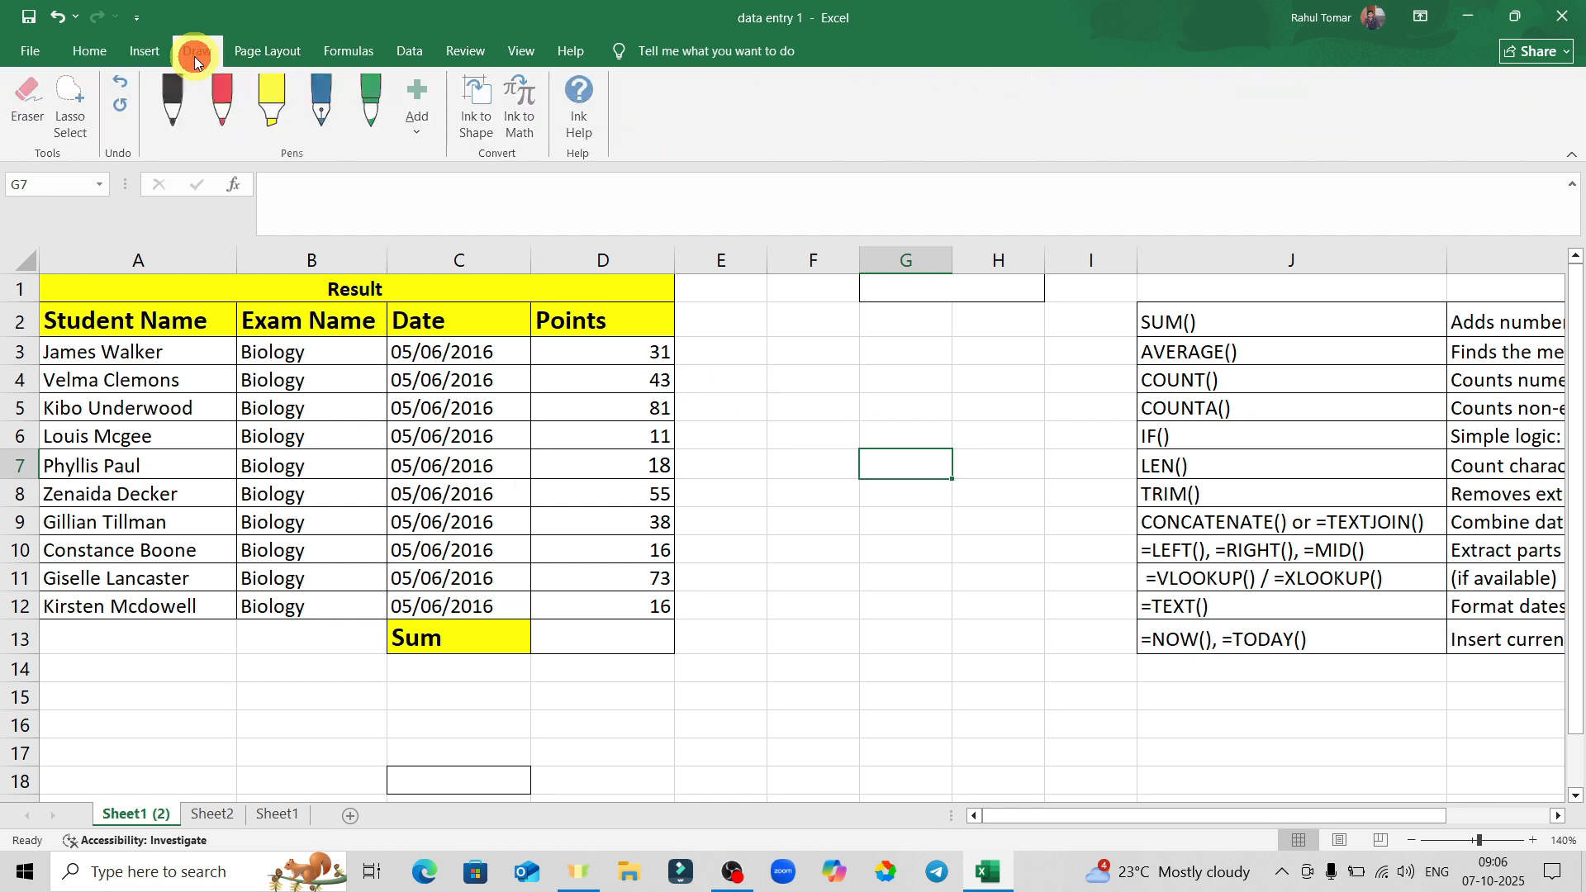
left_click(276, 54)
left_click(354, 51)
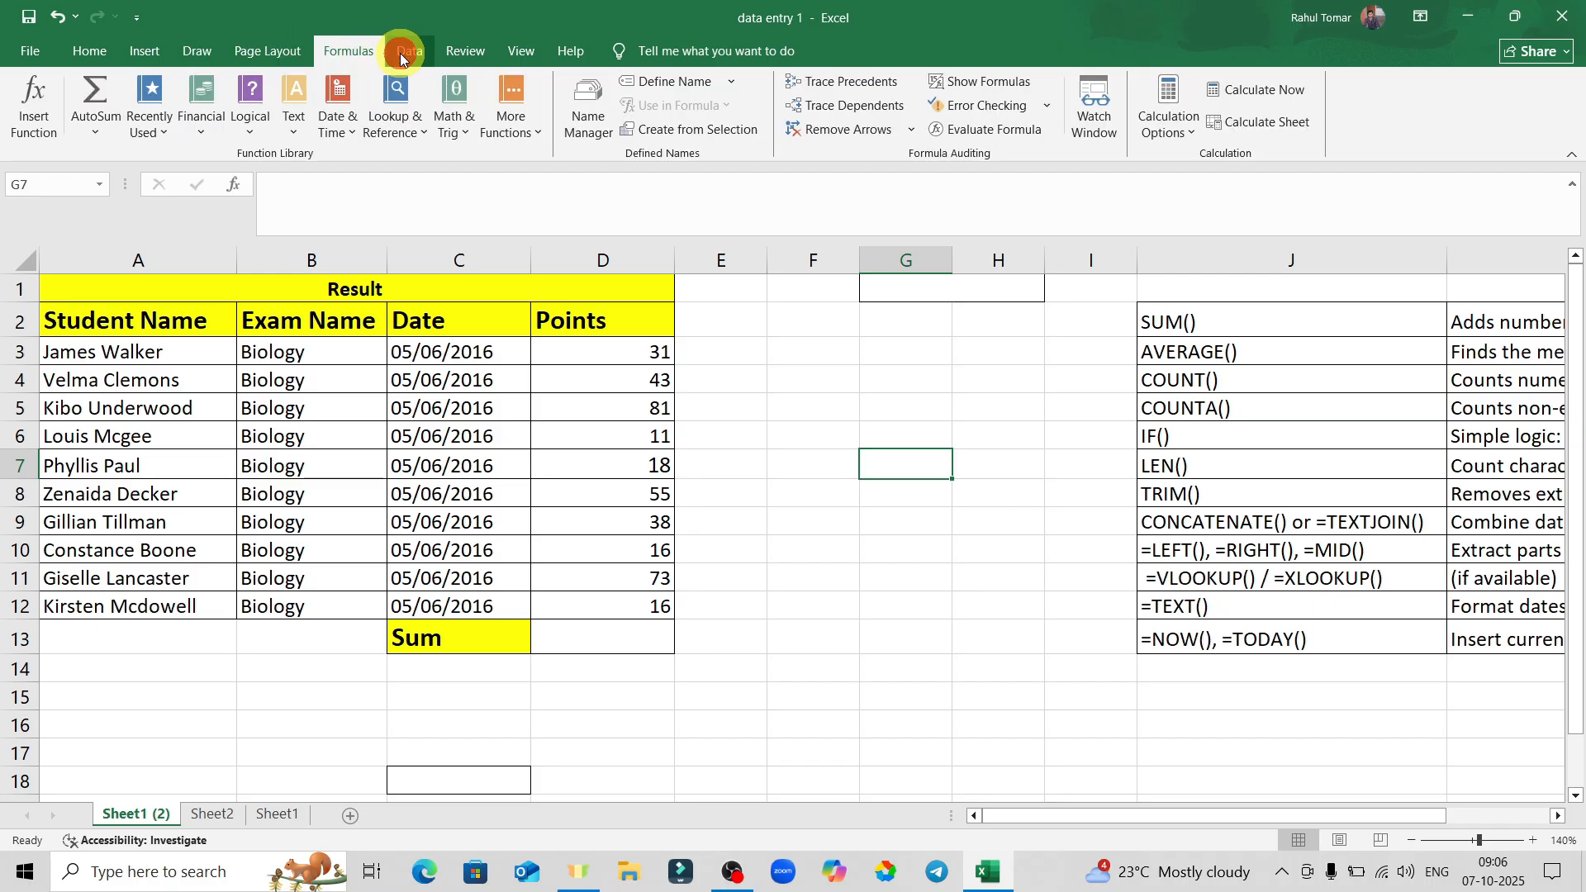
left_click(404, 52)
left_click(104, 57)
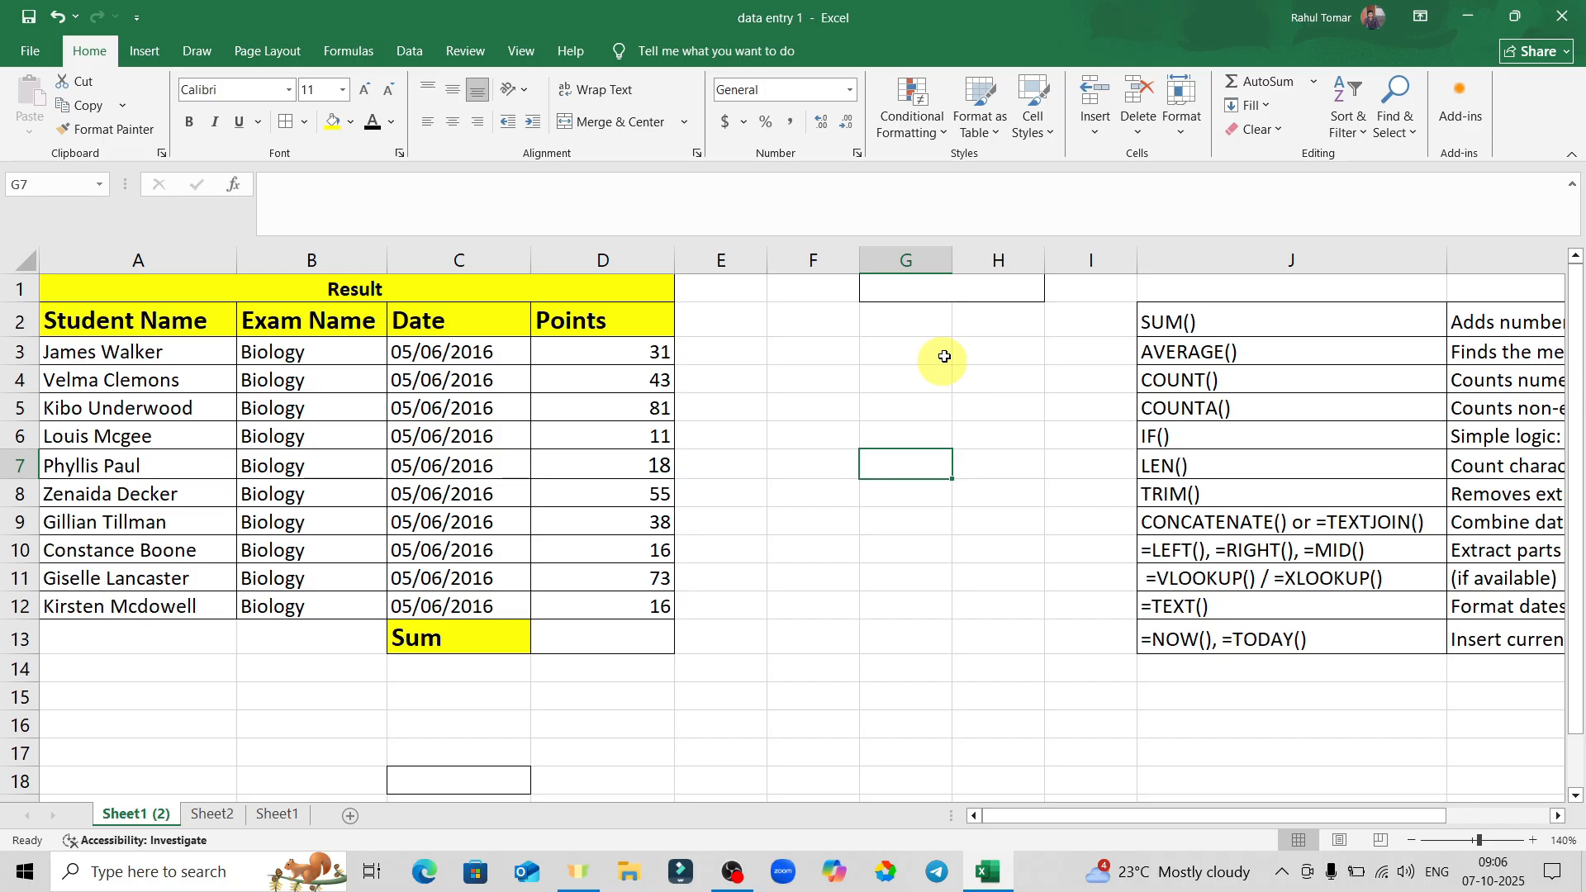
left_click(909, 398)
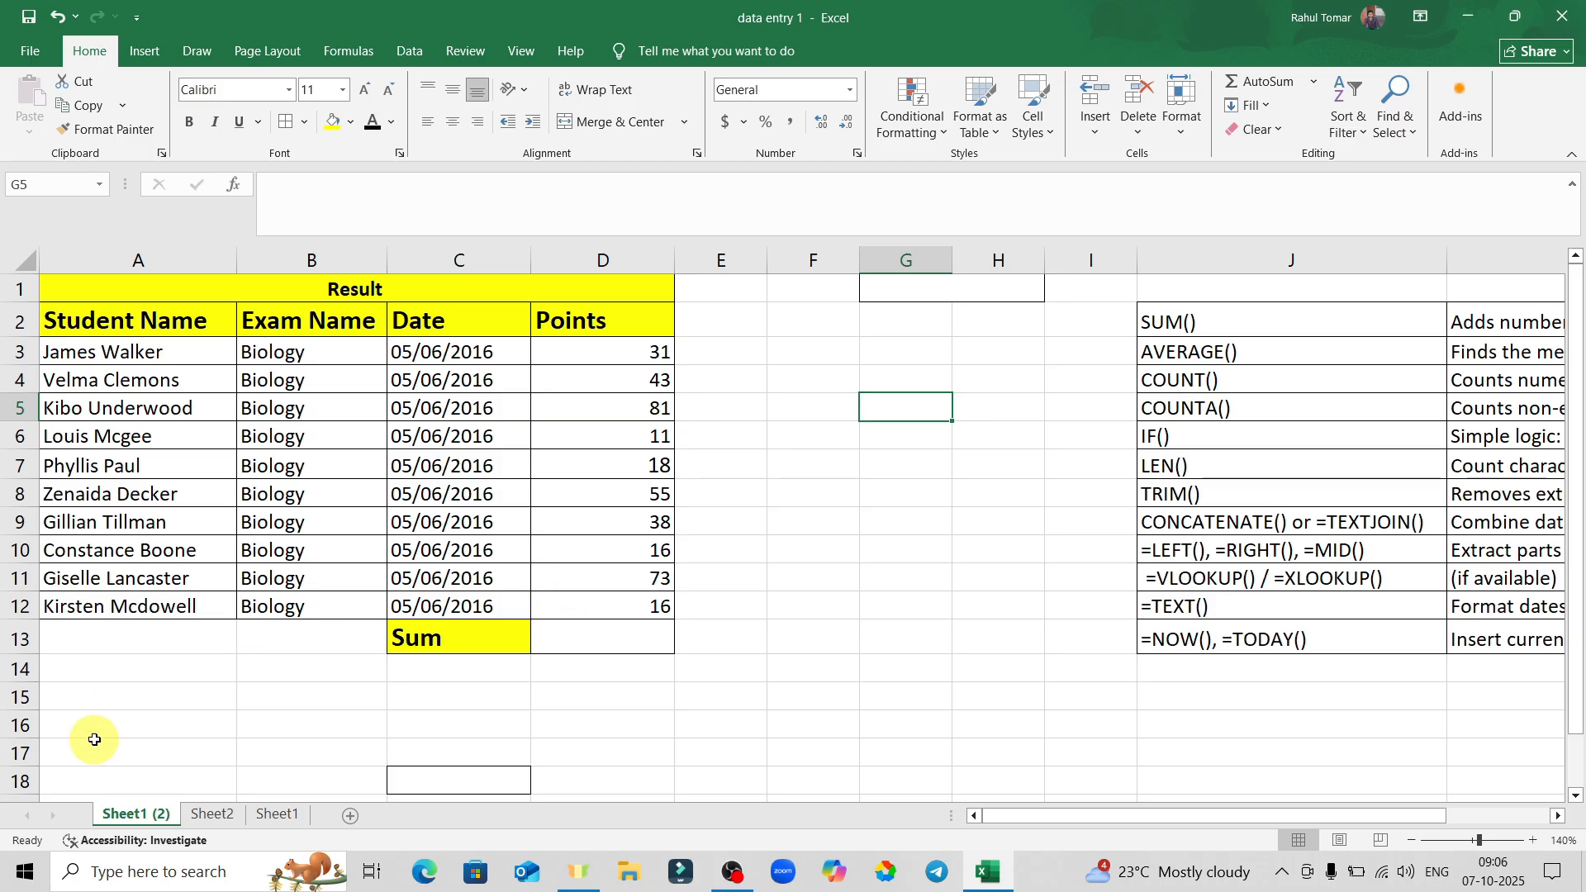
Rename the Sheet1 (2) tab to 'Student Data'.
double_click(130, 816)
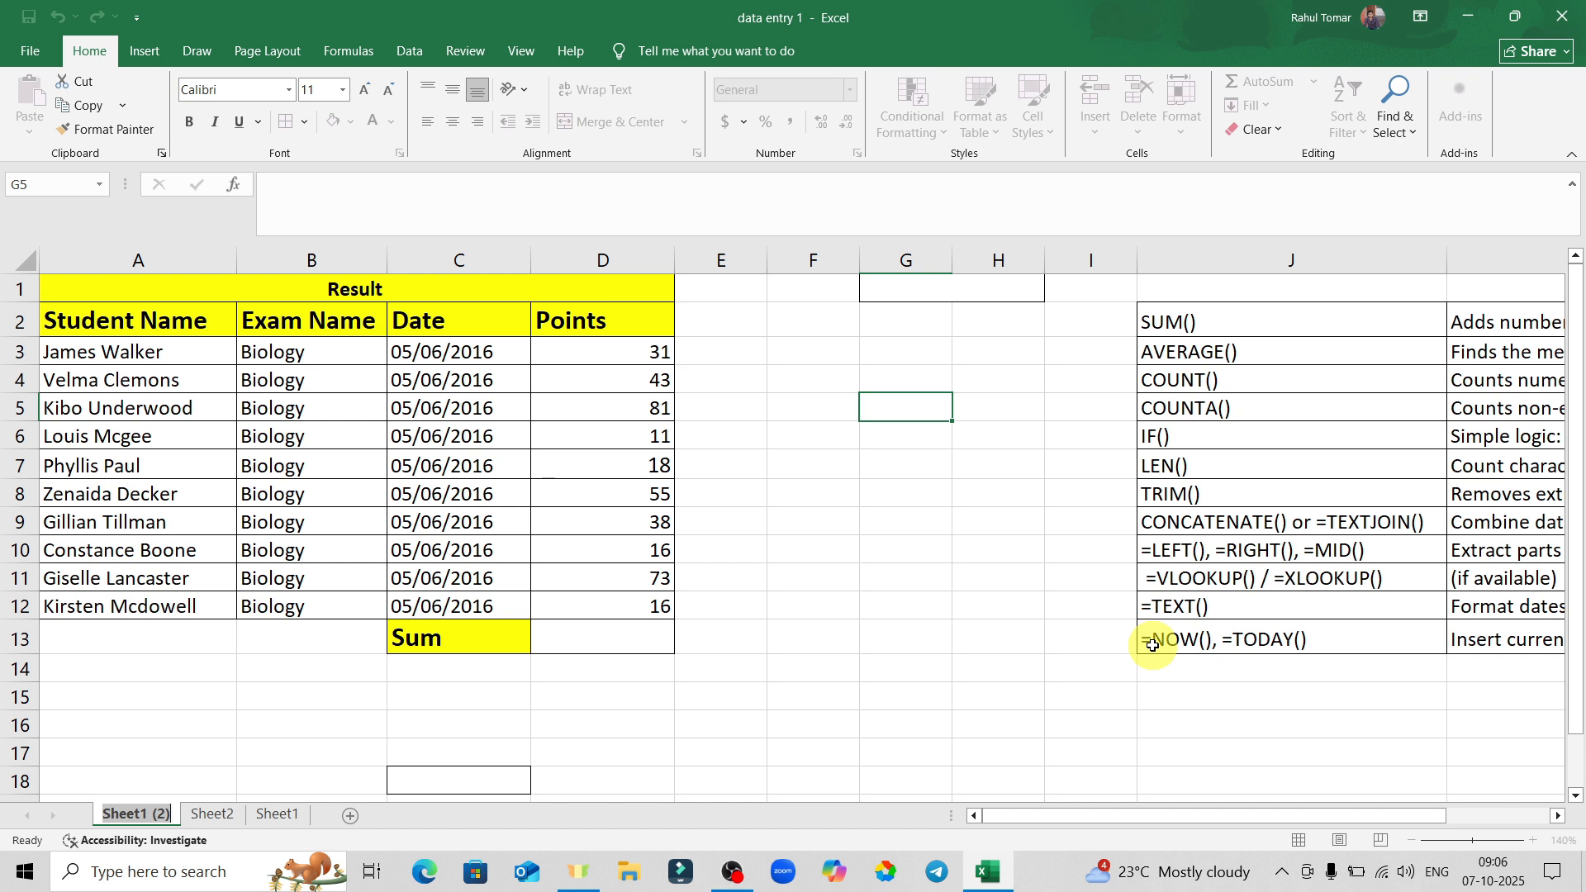
type("Studden")
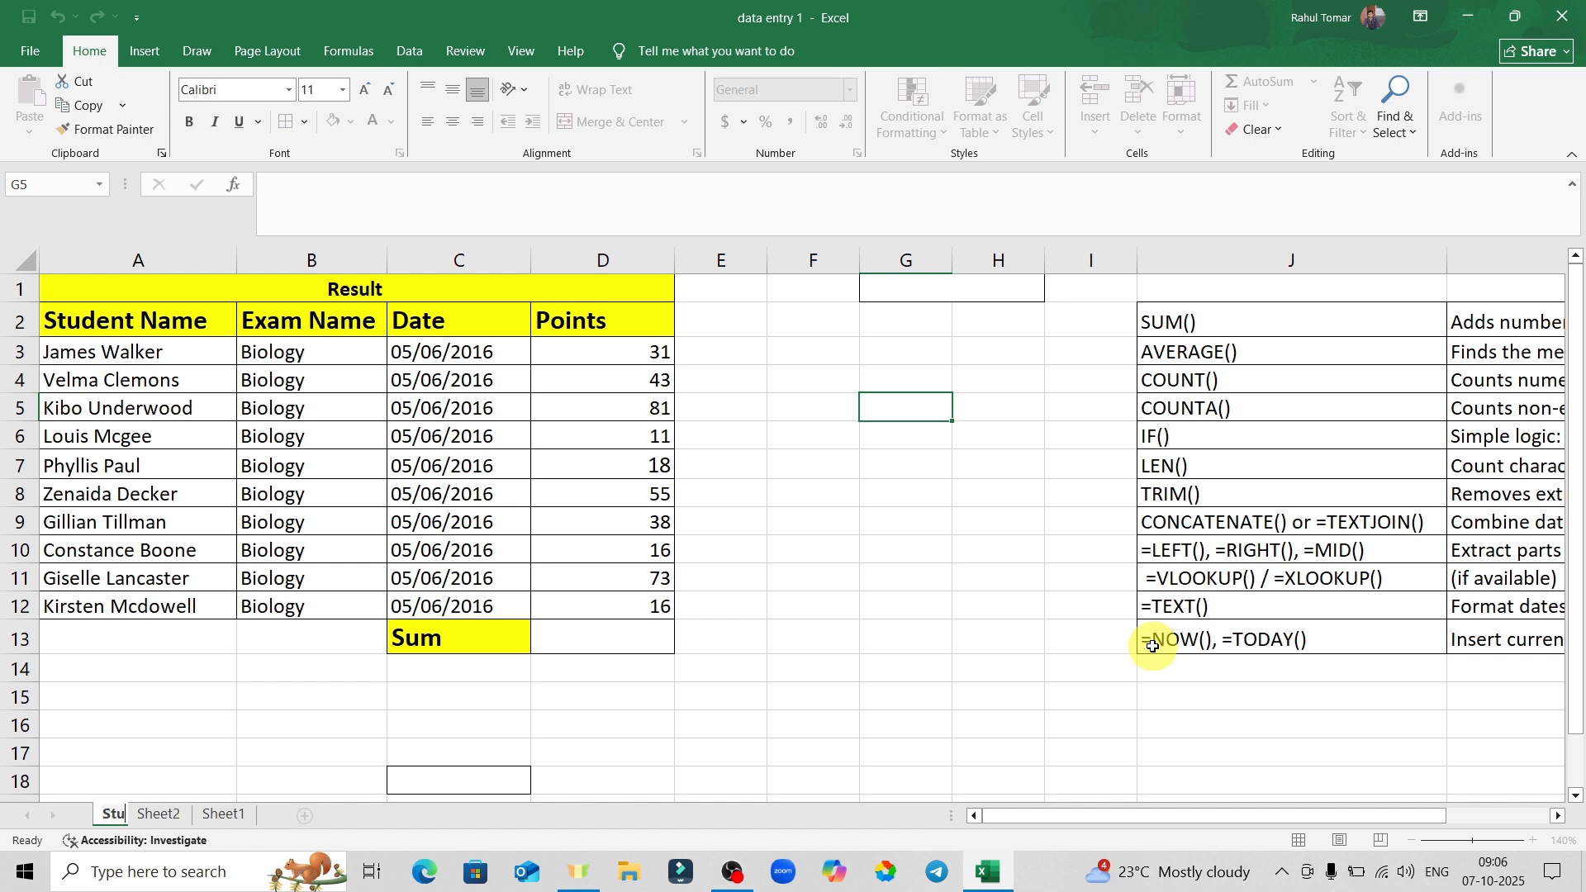
key("BackSpace")
key("BackSpace")
key("BackSpace")
type("ent Data")
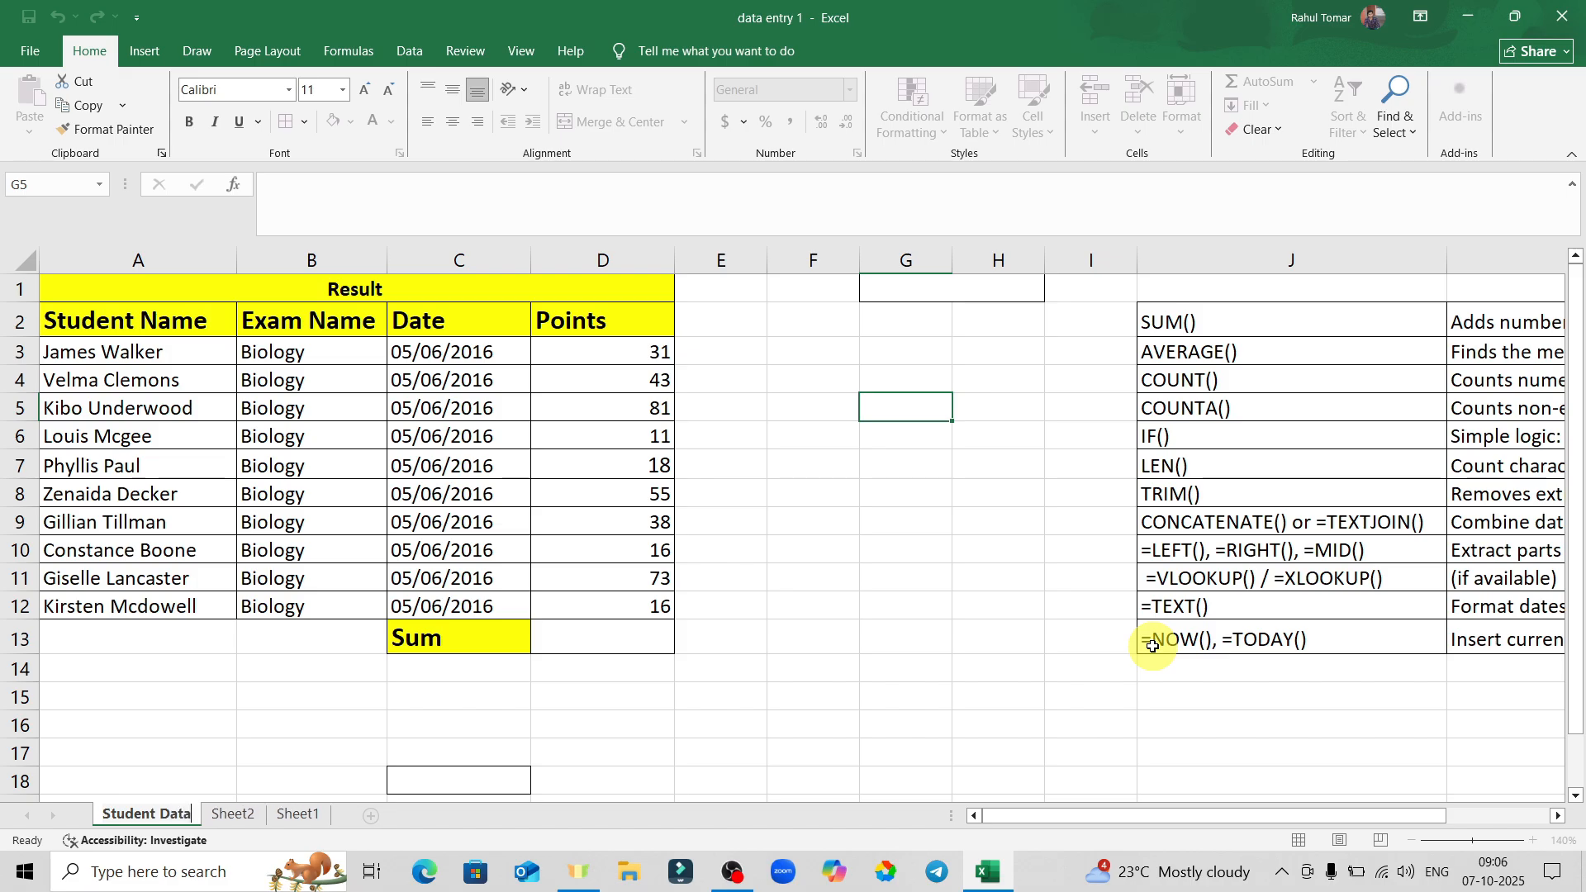
key("Return")
left_click(803, 715)
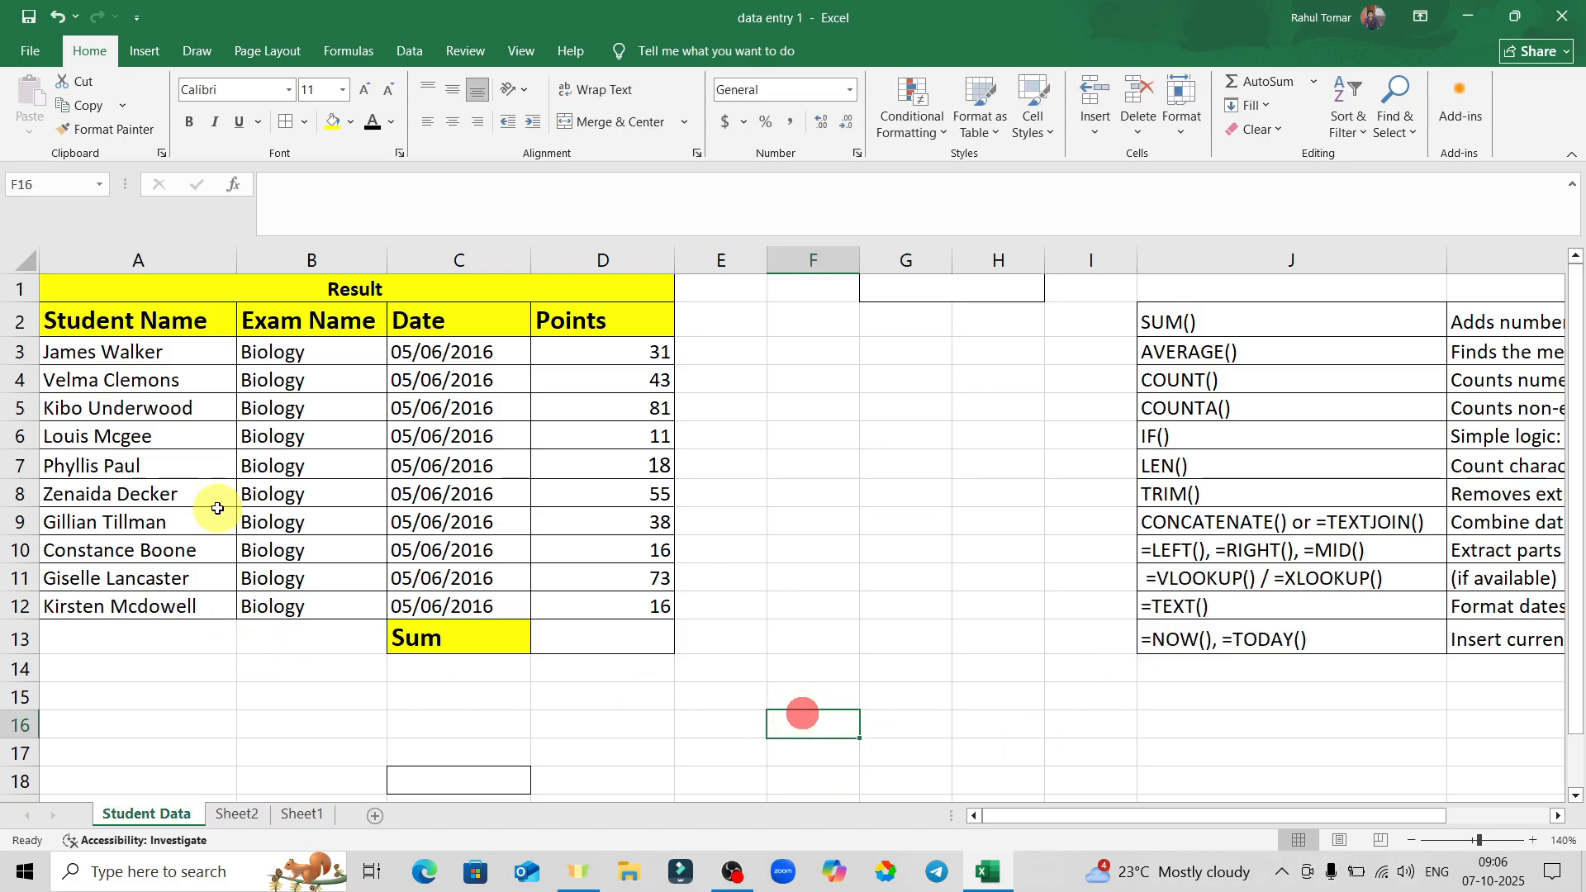
Check Sheet2 and Sheet1, add blank Sheet3–Sheet6, then go back to Student Data.
left_click(232, 814)
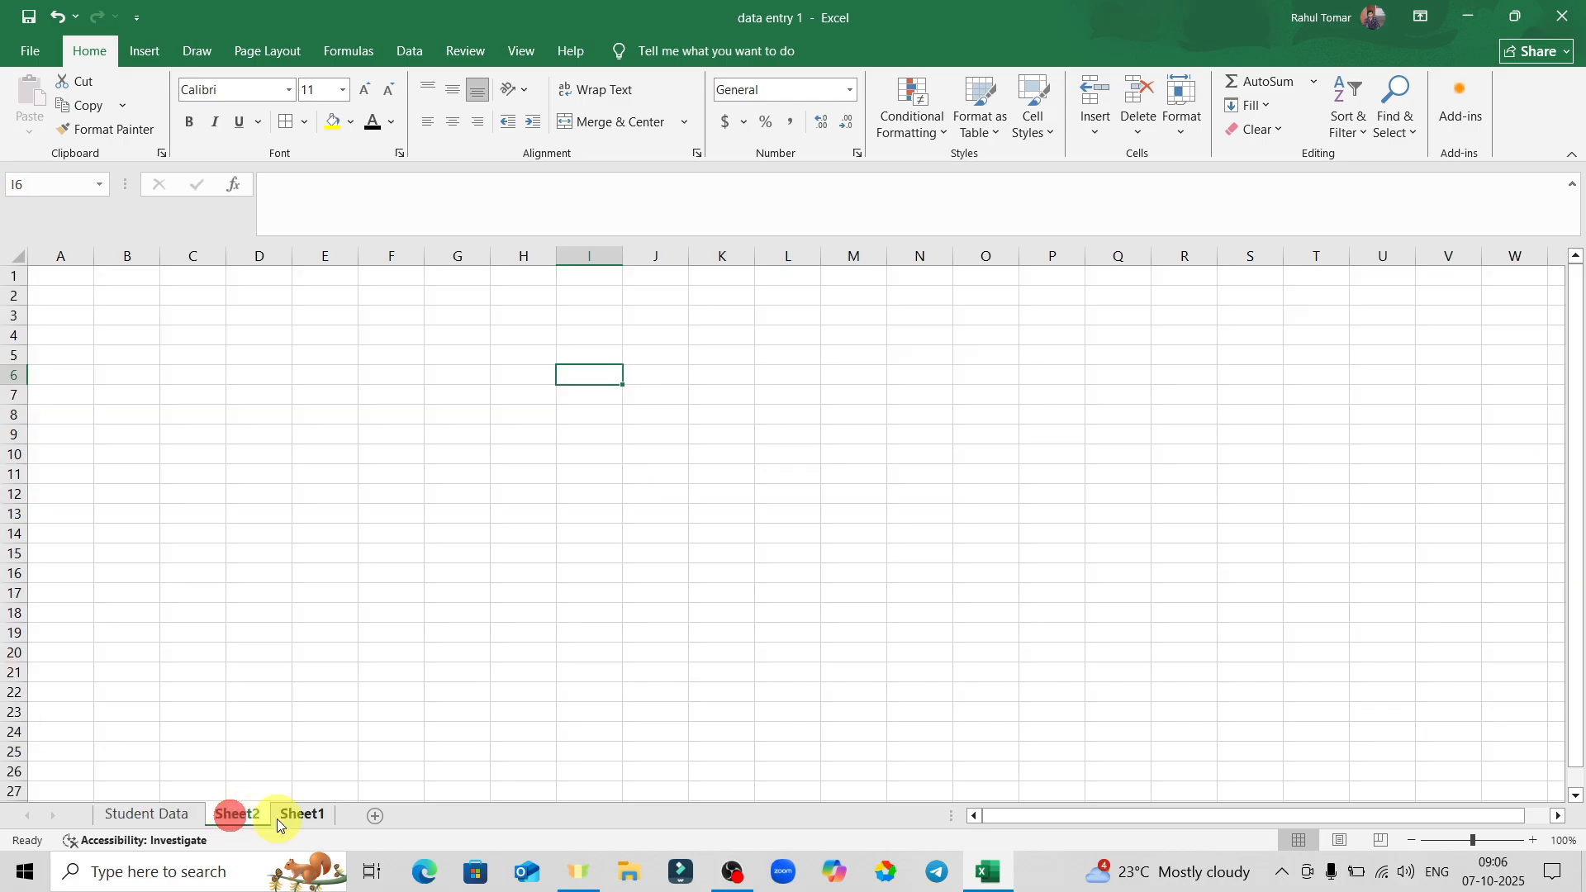
left_click(300, 815)
left_click(128, 814)
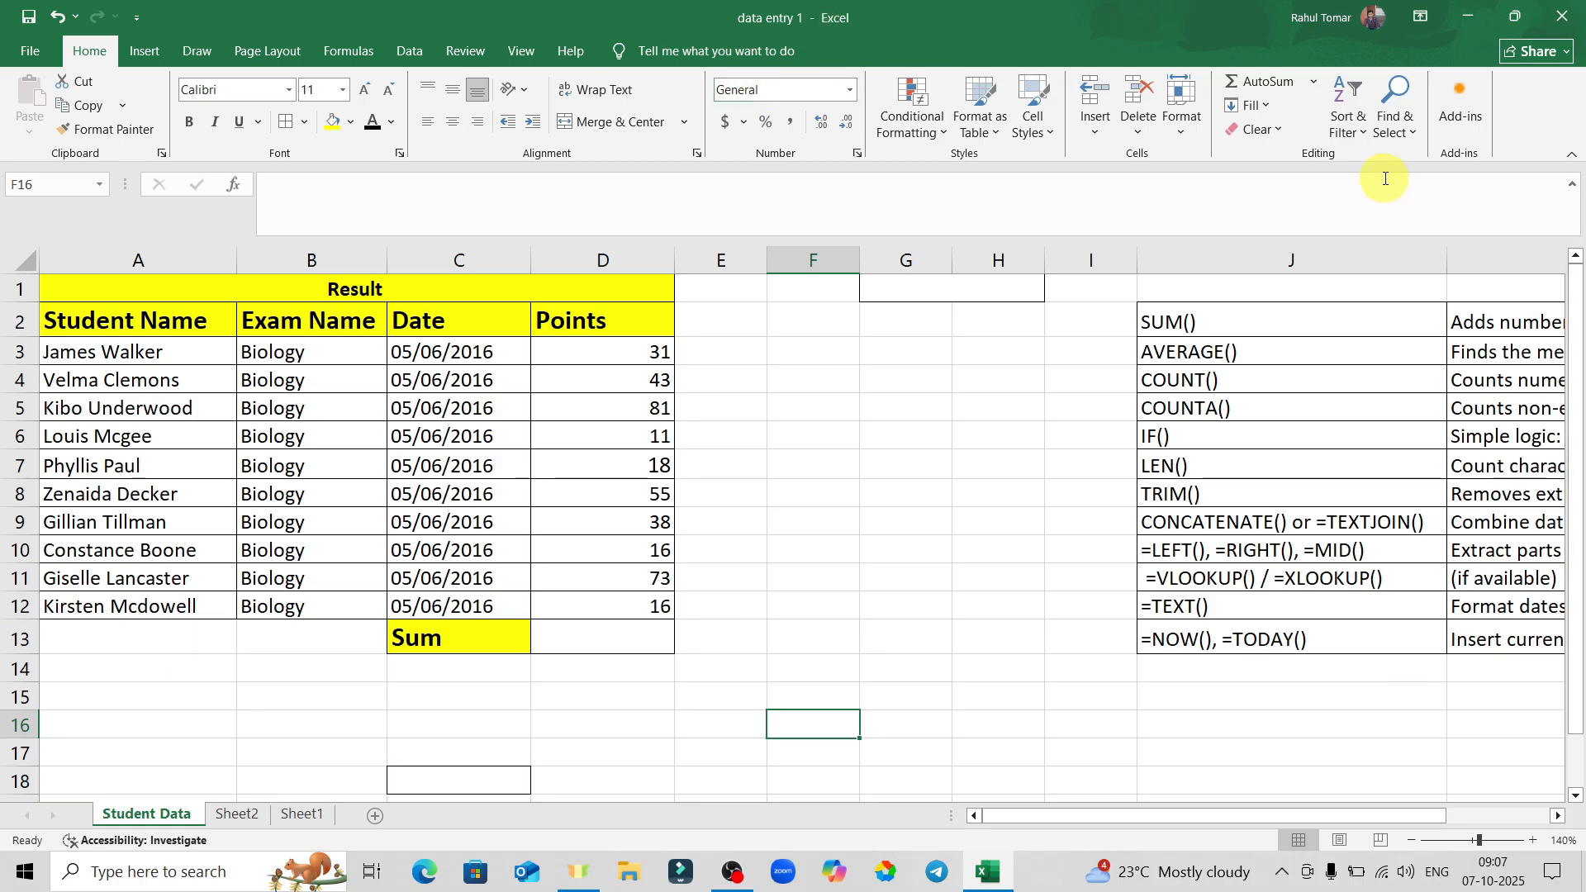
left_click(233, 814)
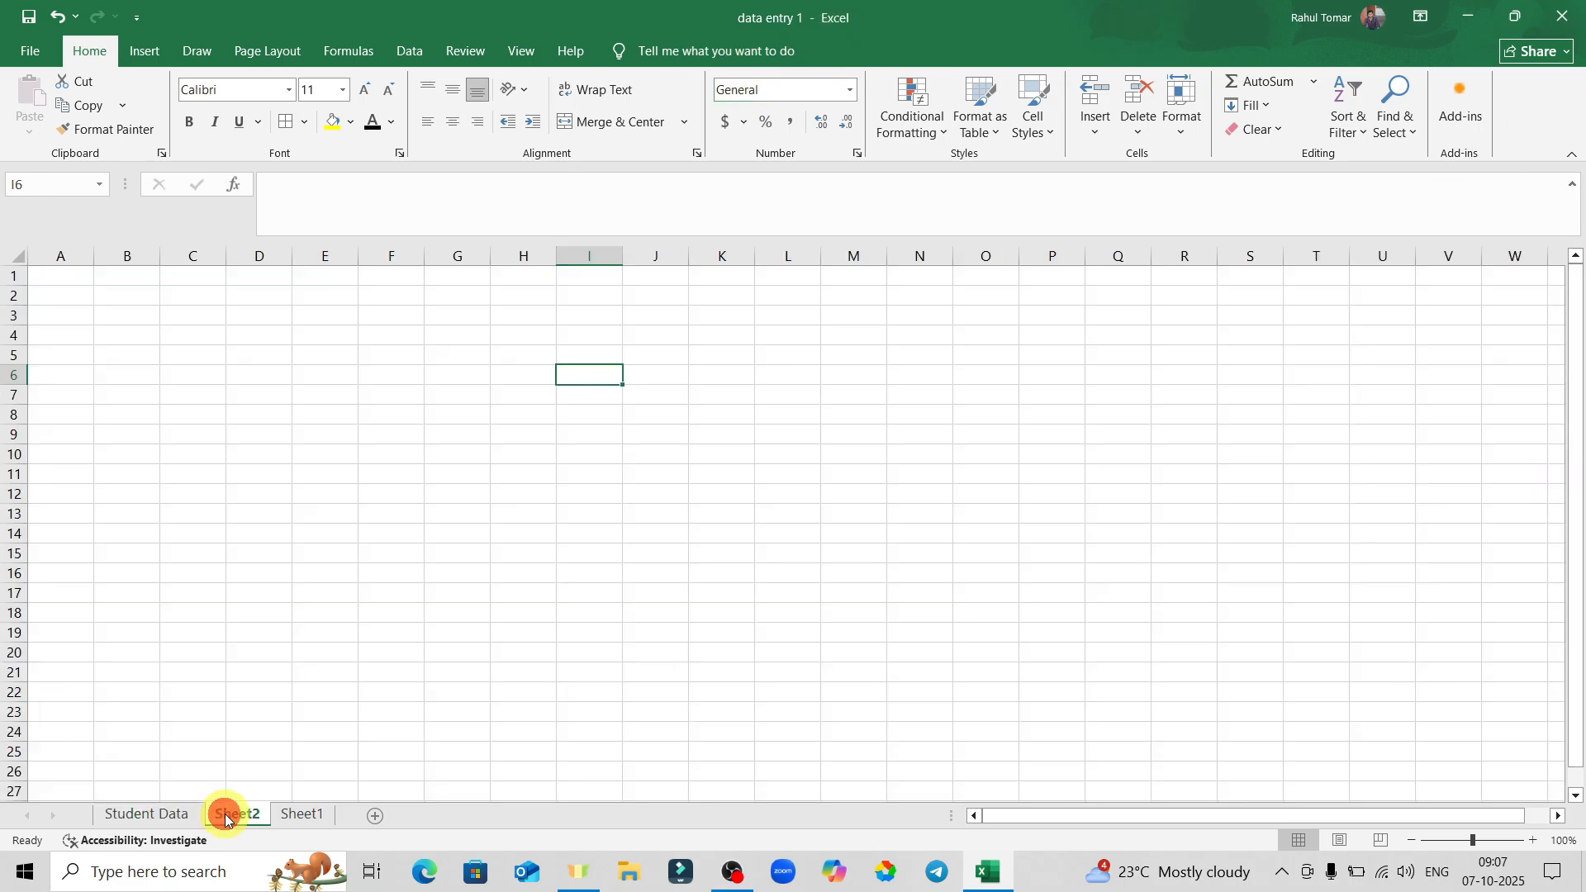
left_click(299, 815)
left_click(375, 816)
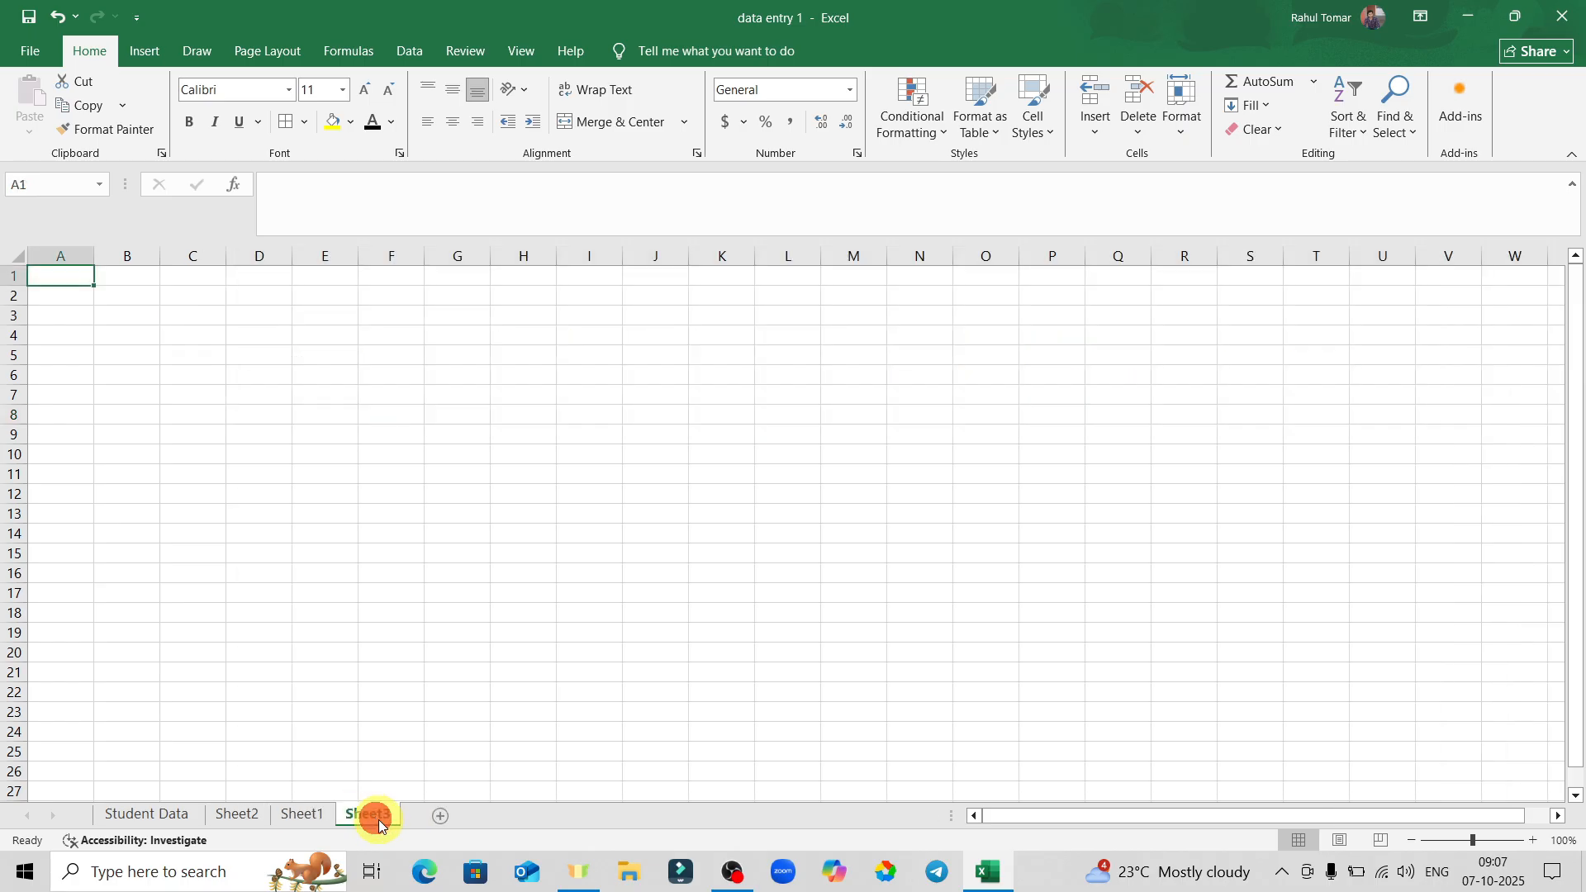
left_click(440, 816)
left_click(504, 815)
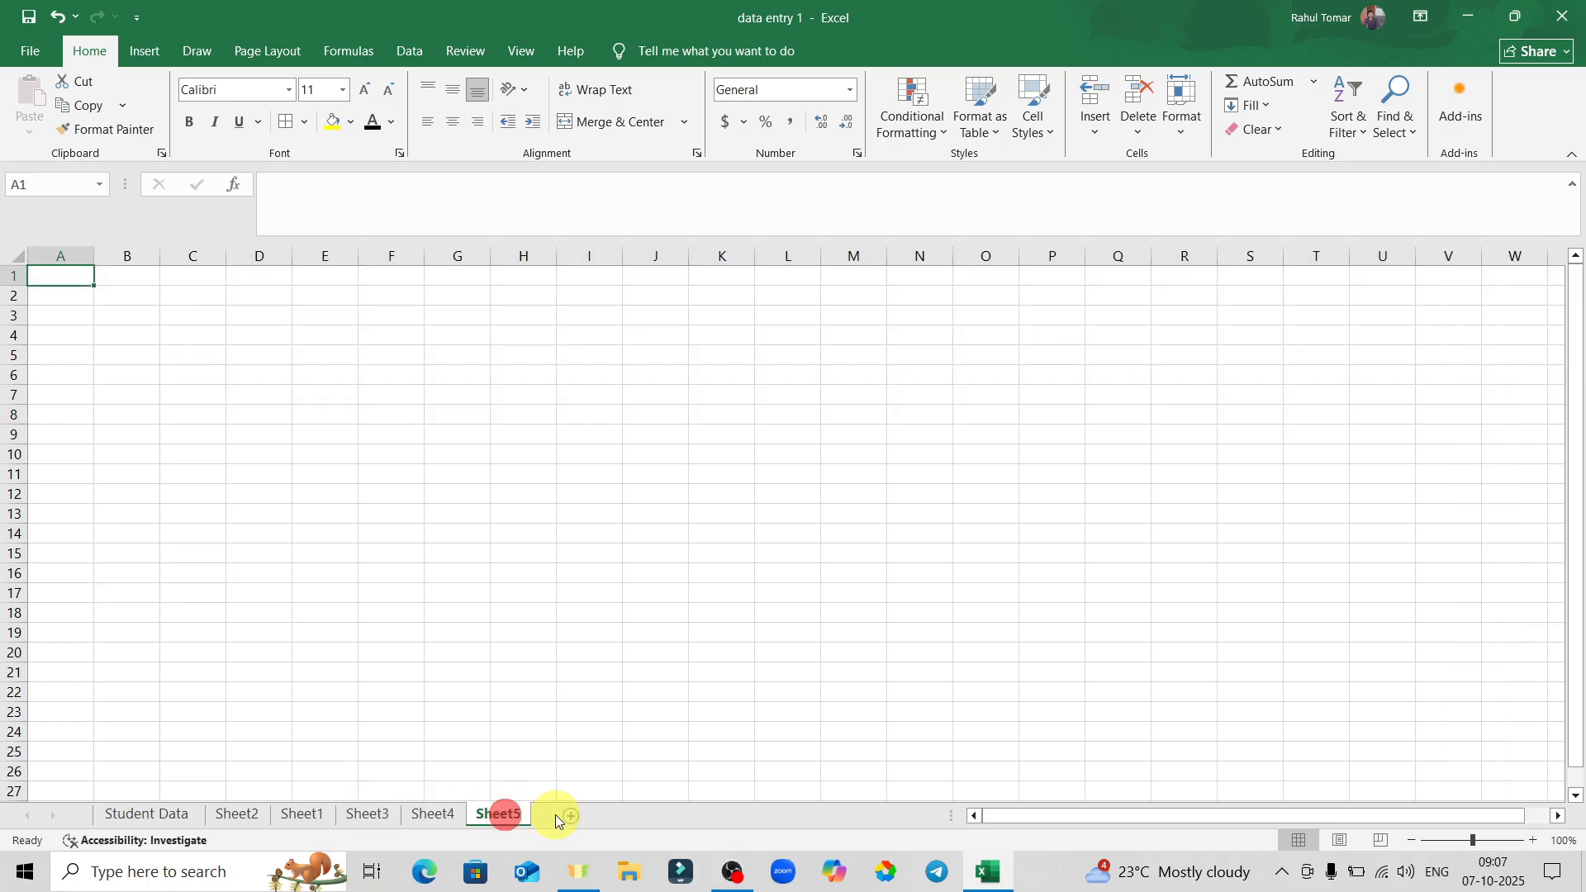
left_click(567, 815)
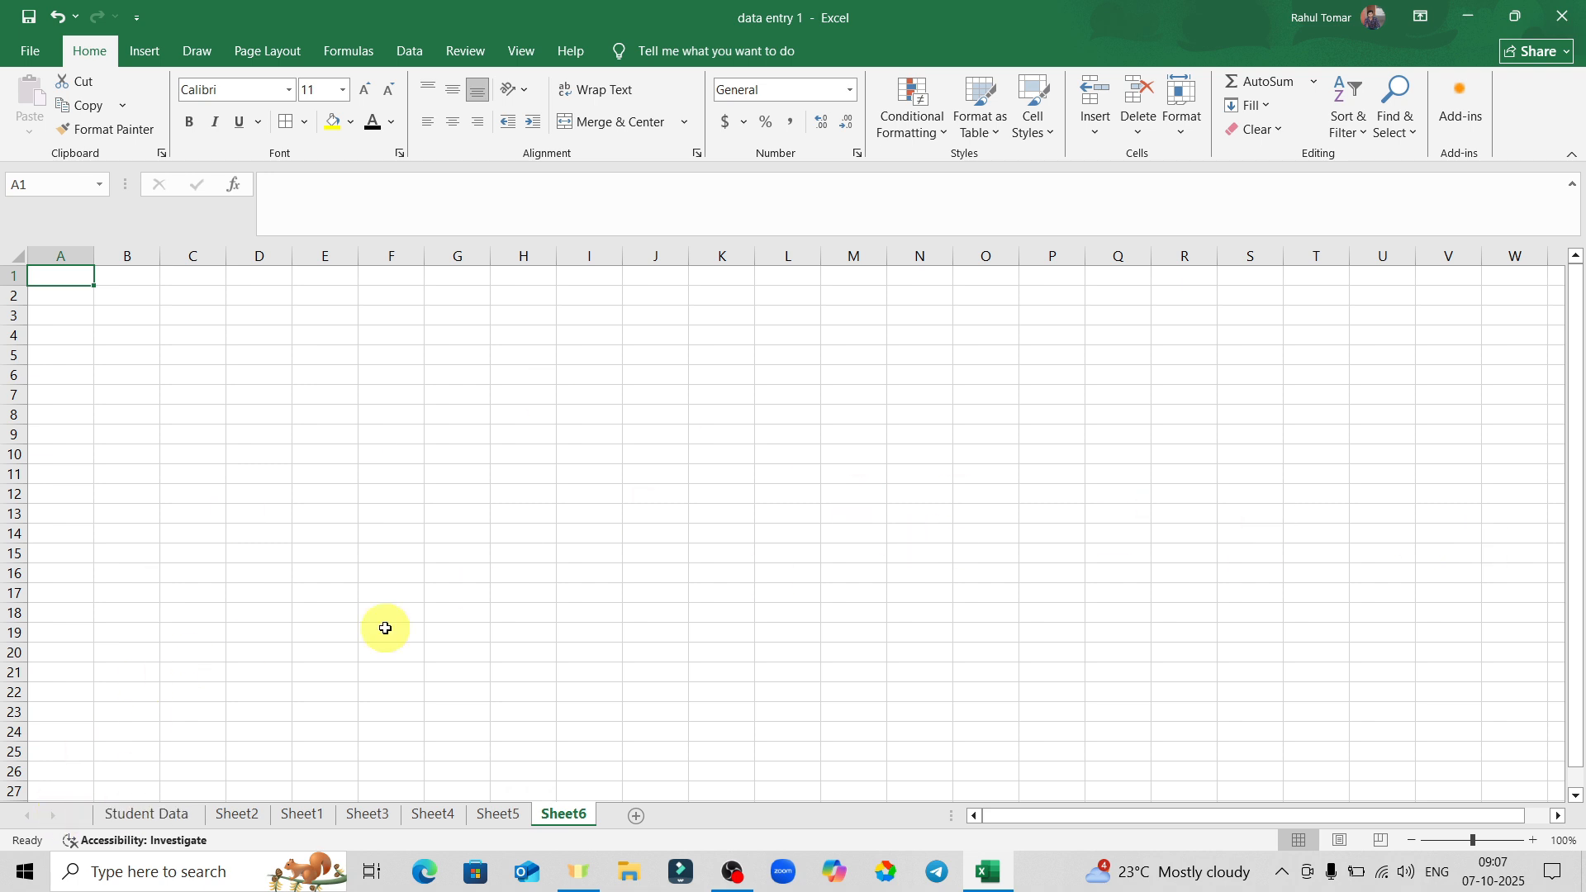
left_click(145, 814)
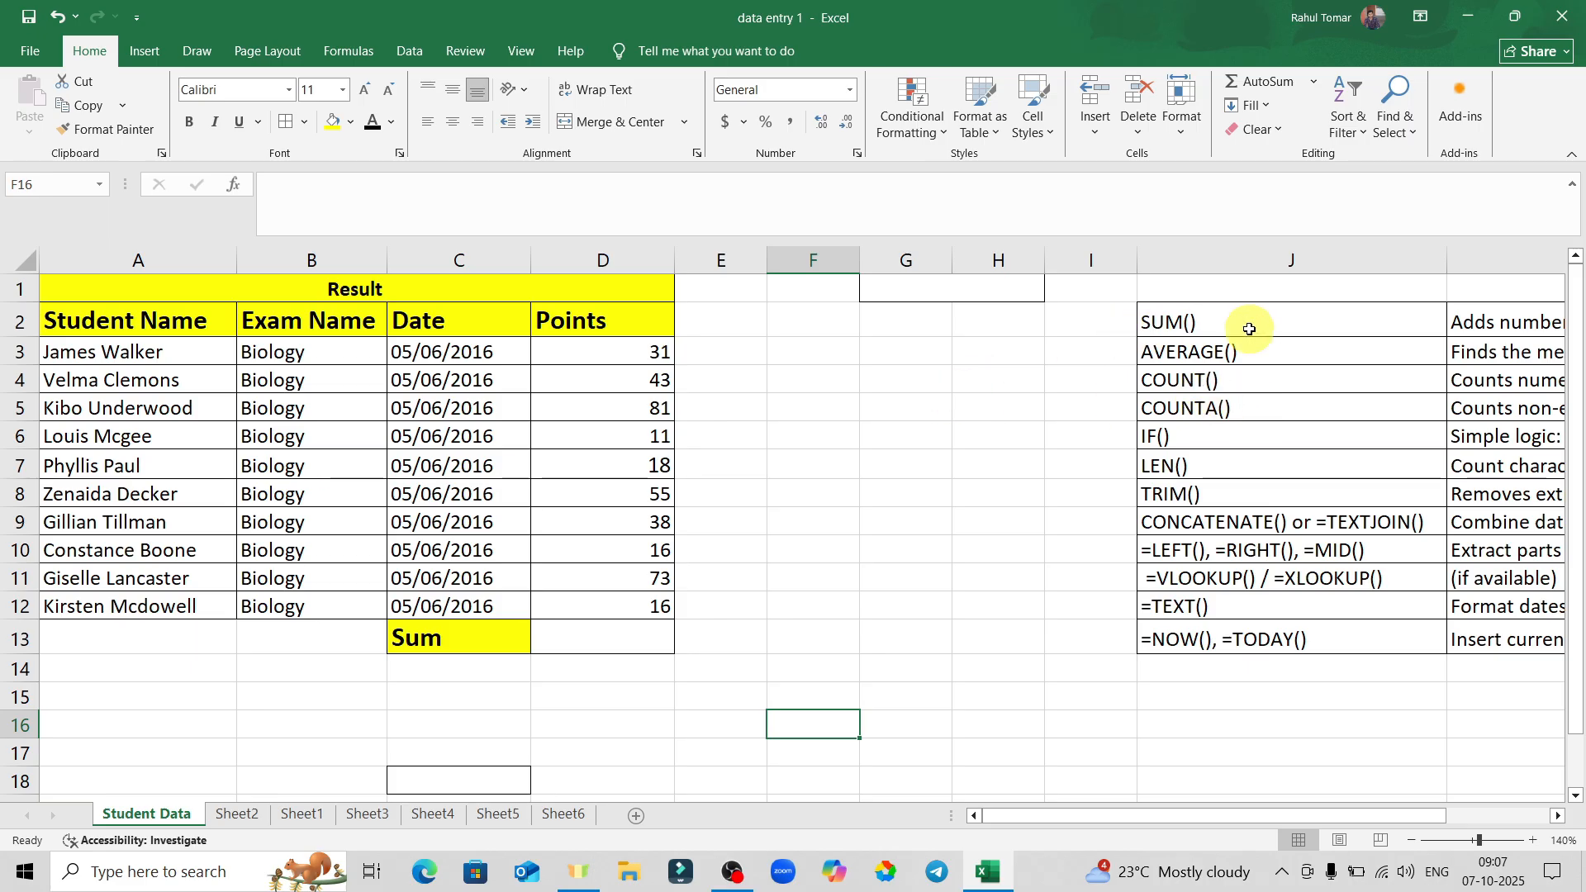
left_click(580, 635)
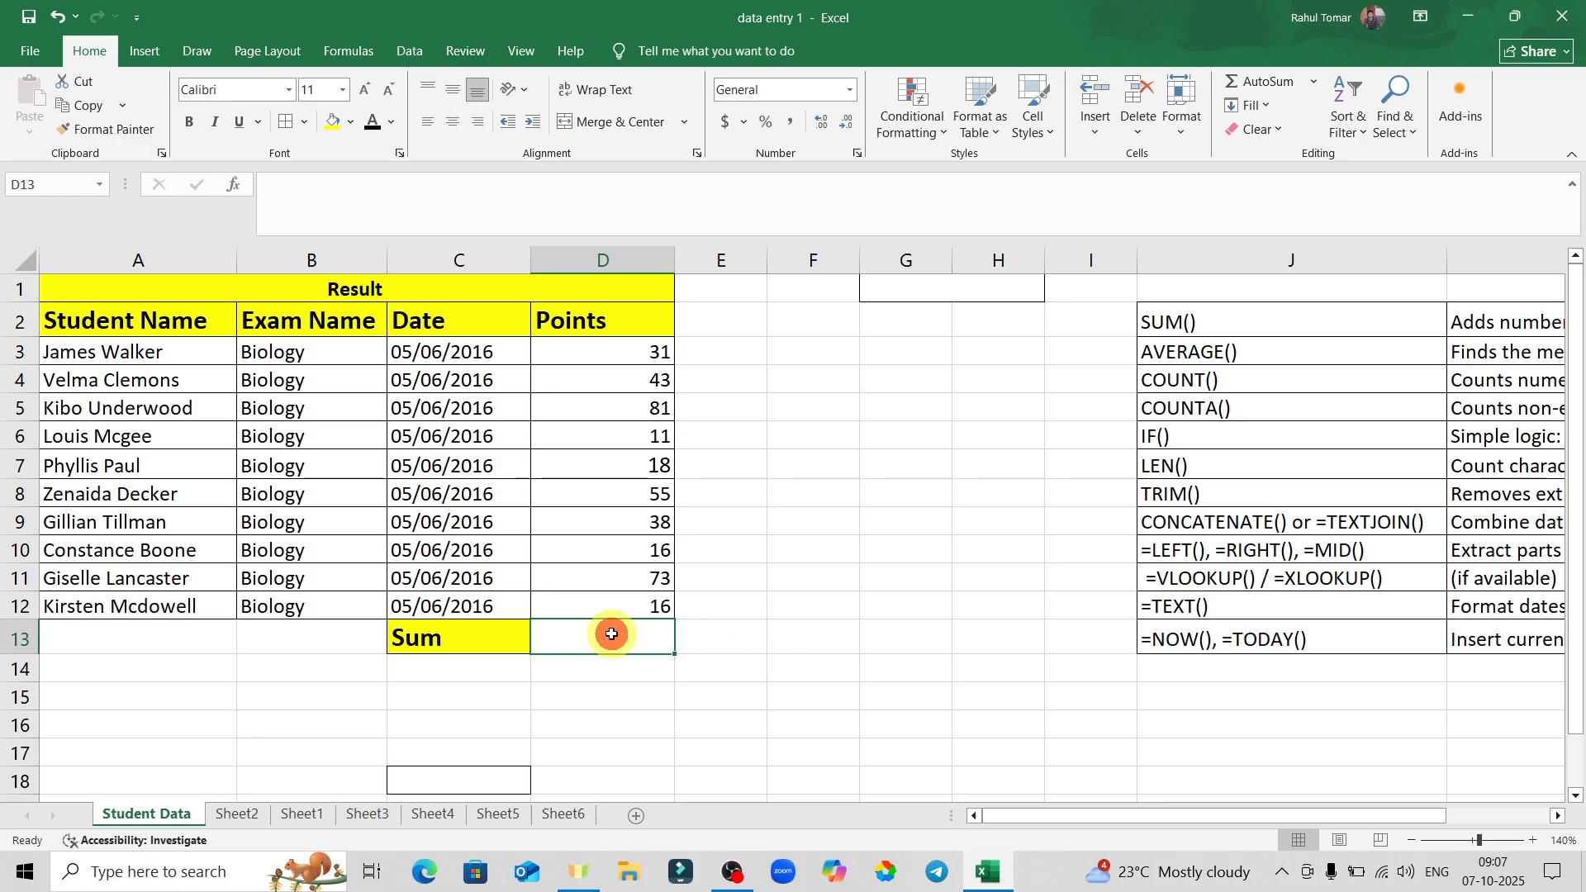
type("=")
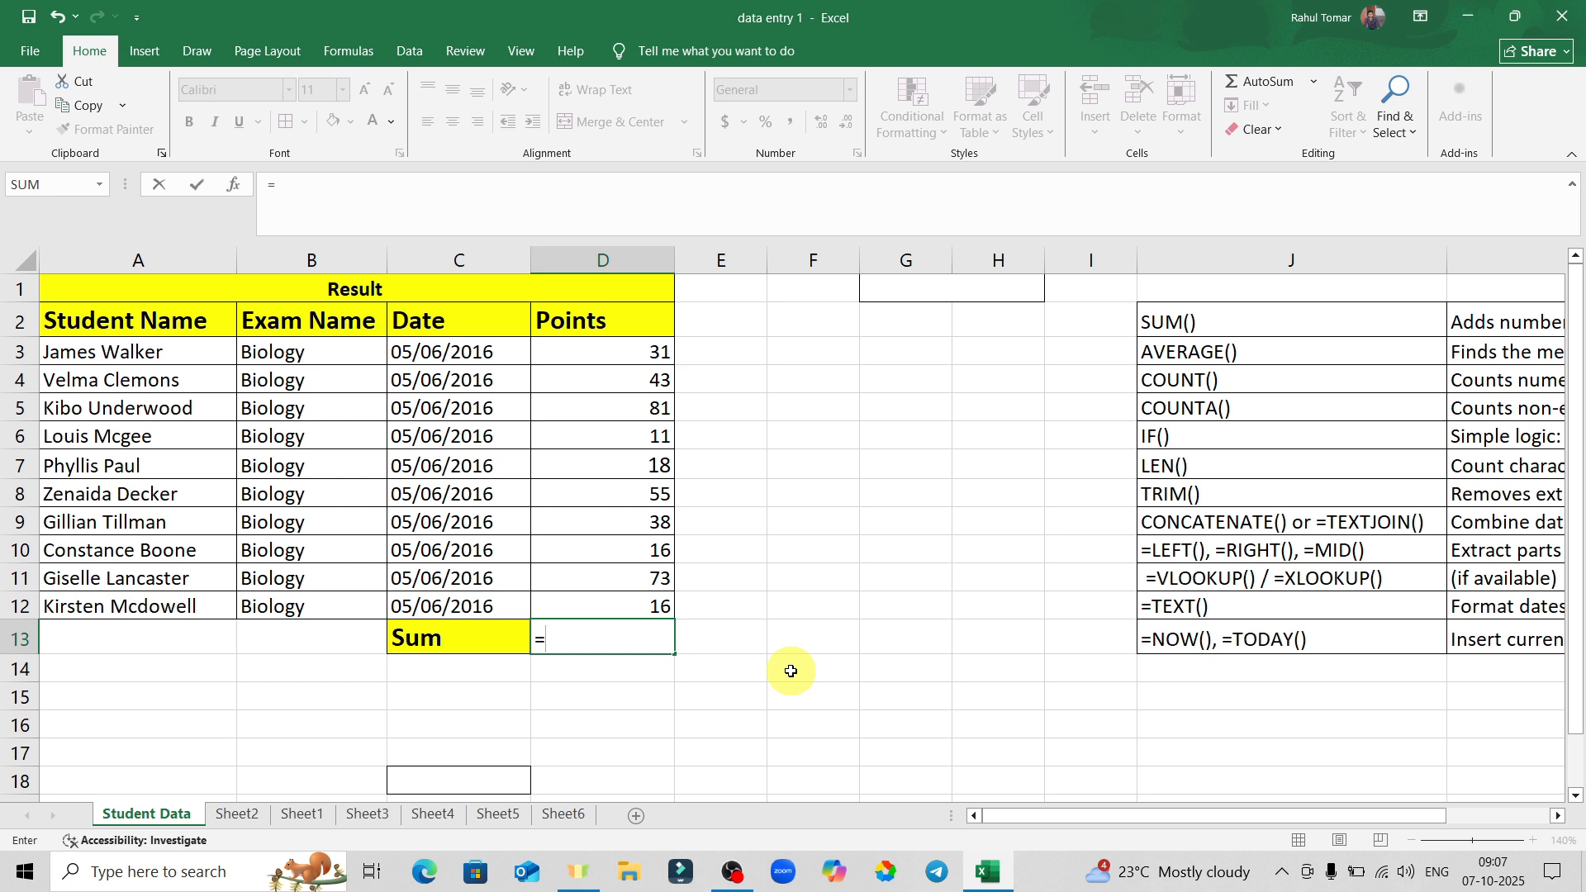
type("sum")
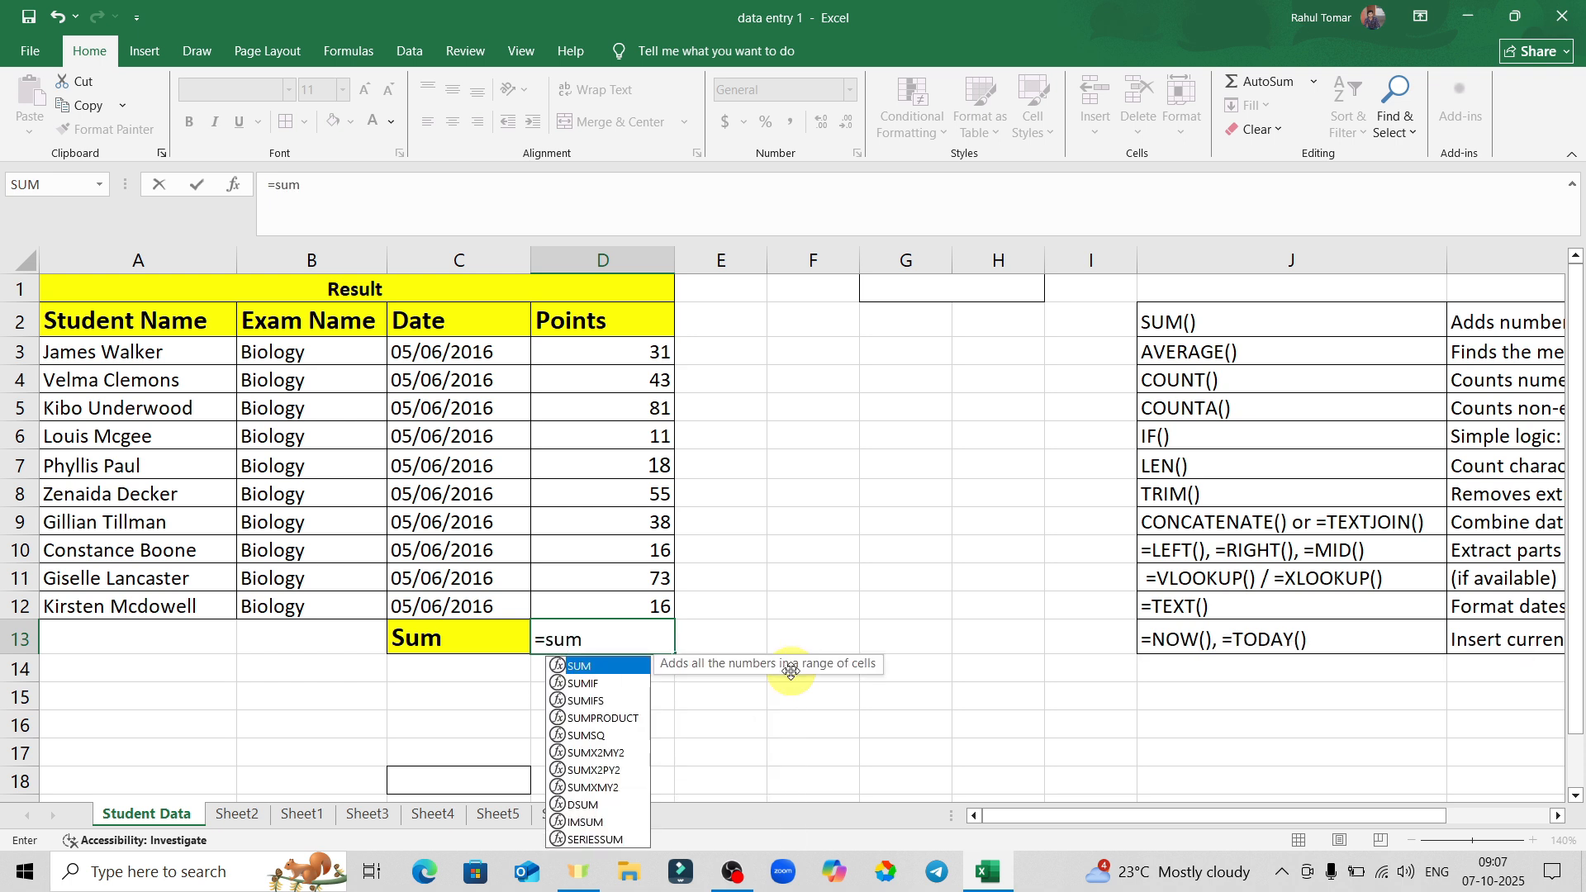
key("Tab")
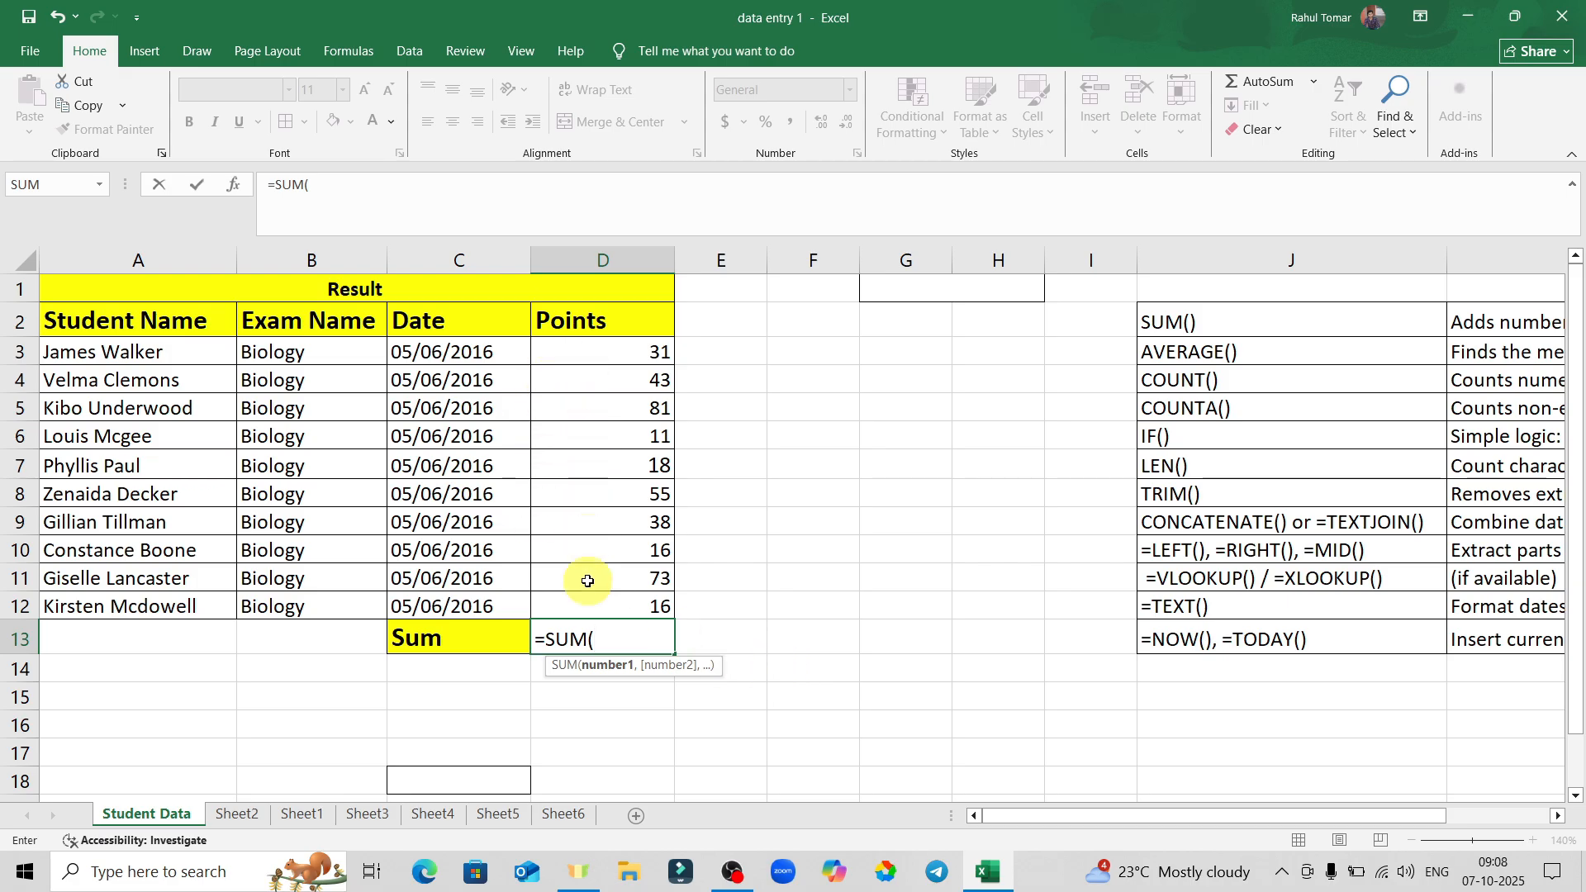
left_click_drag(601, 351, 638, 349)
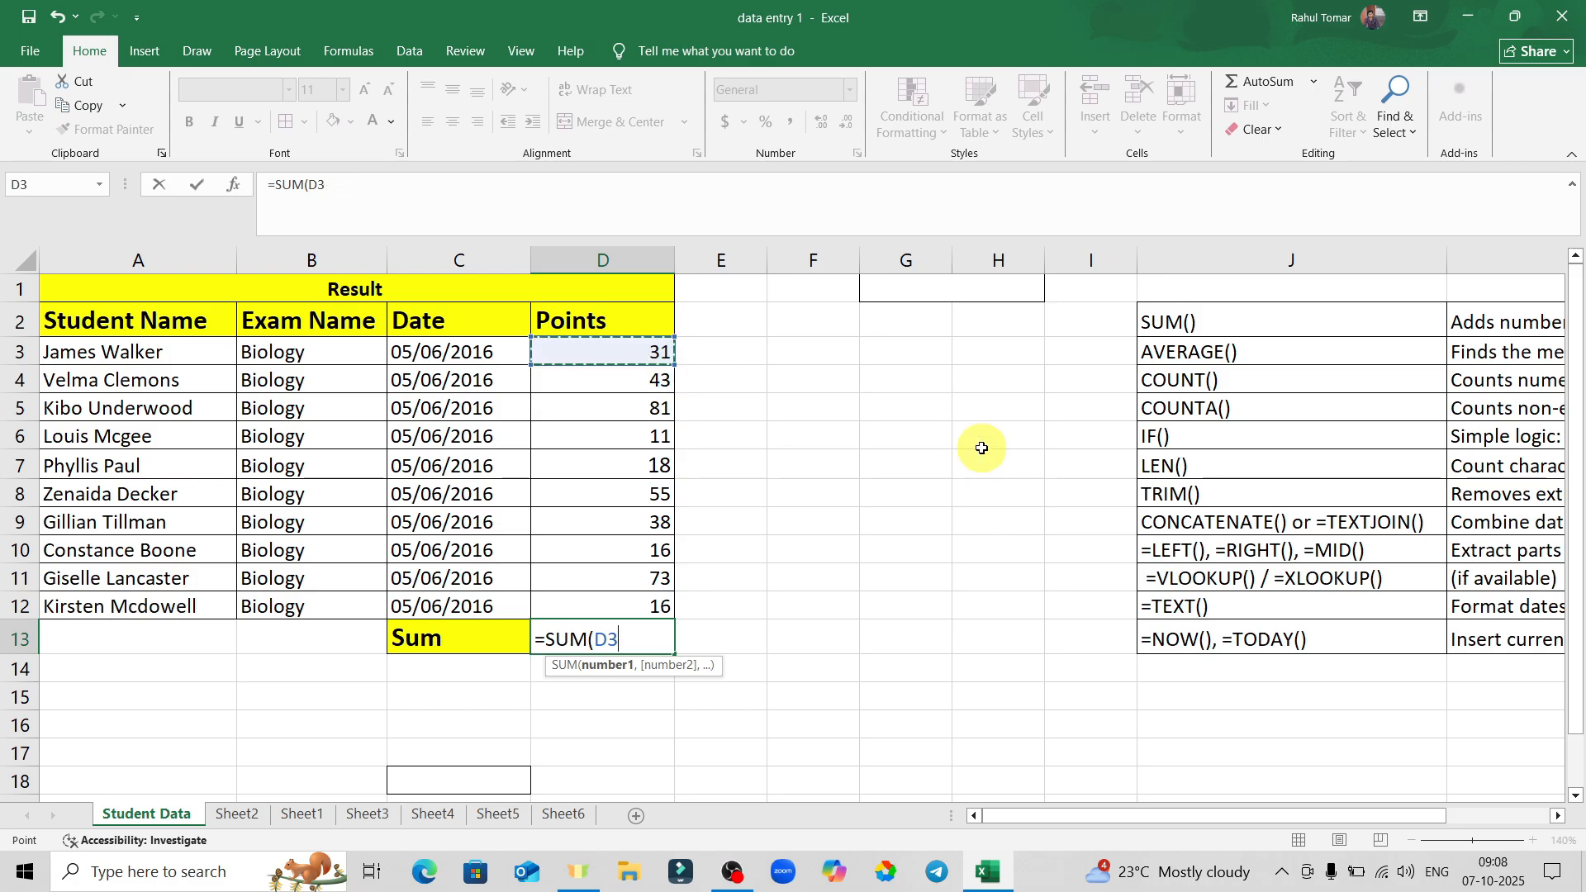
key("shift+Down")
key("shift+Down")
key("shift+Down")
key("shift+Down")
key("shift+Down")
key("shift+Down")
key("shift+Down")
key("shift+Down")
key("shift+Down")
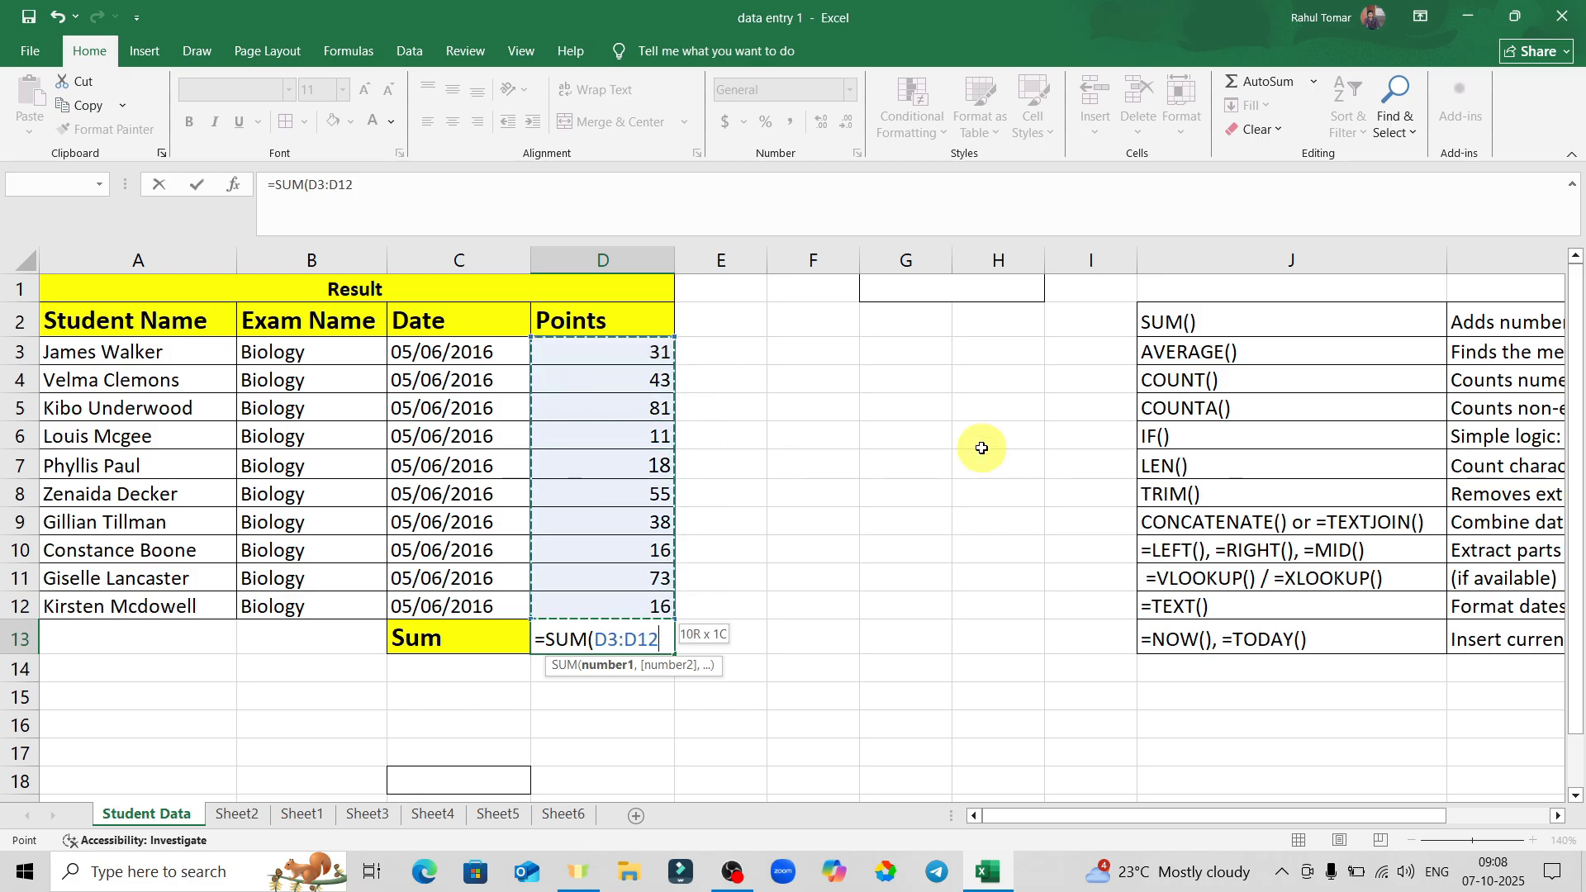
key("Return")
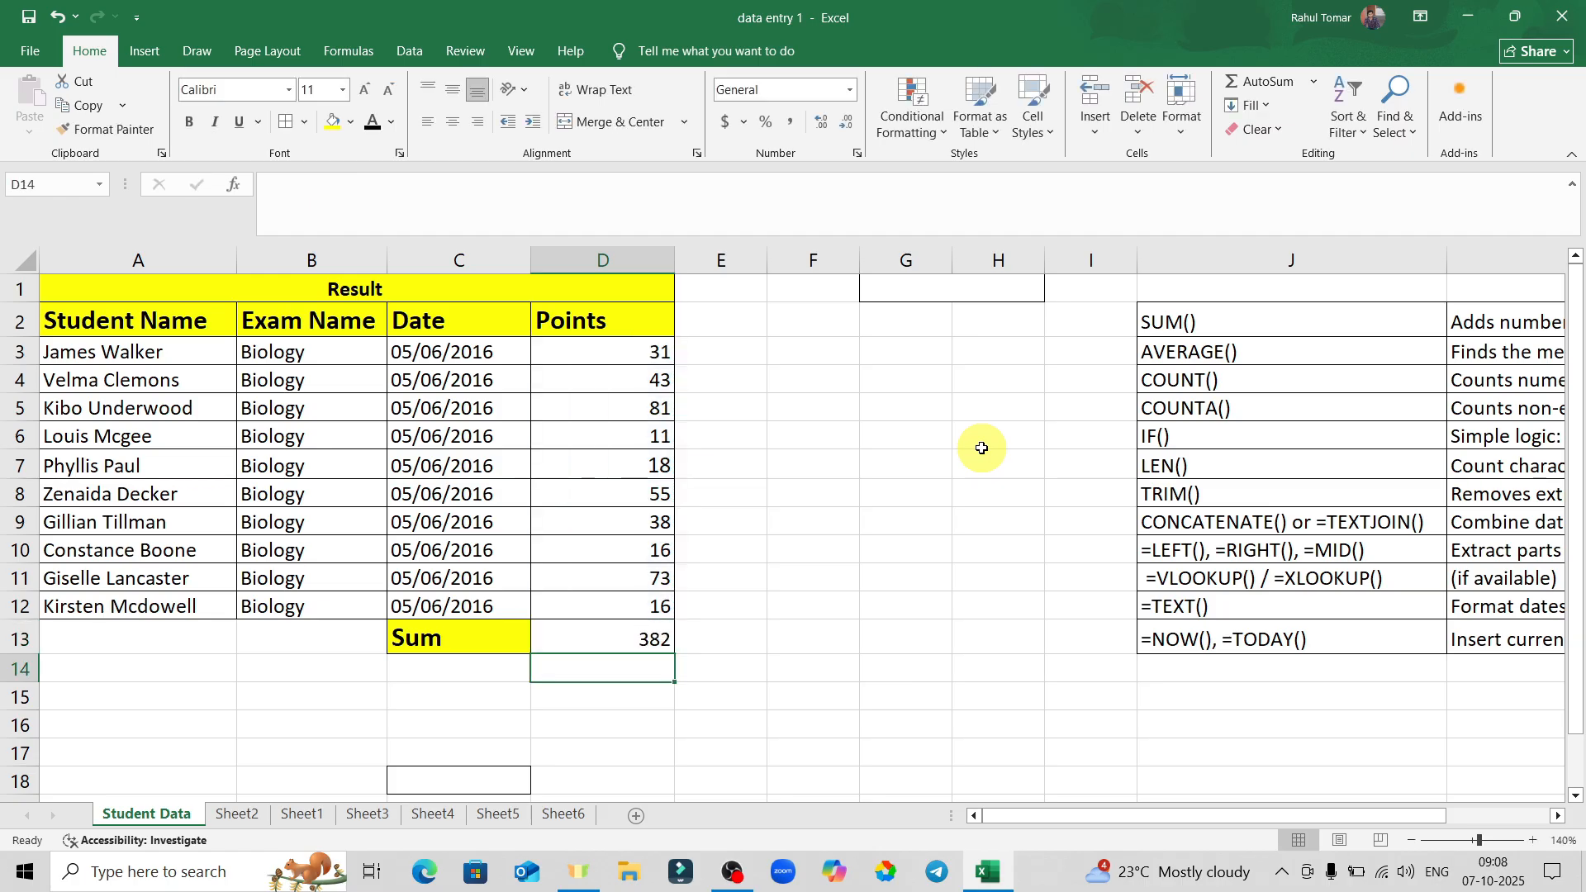
left_click_drag(609, 352, 609, 603)
left_click(853, 616)
left_click(618, 637)
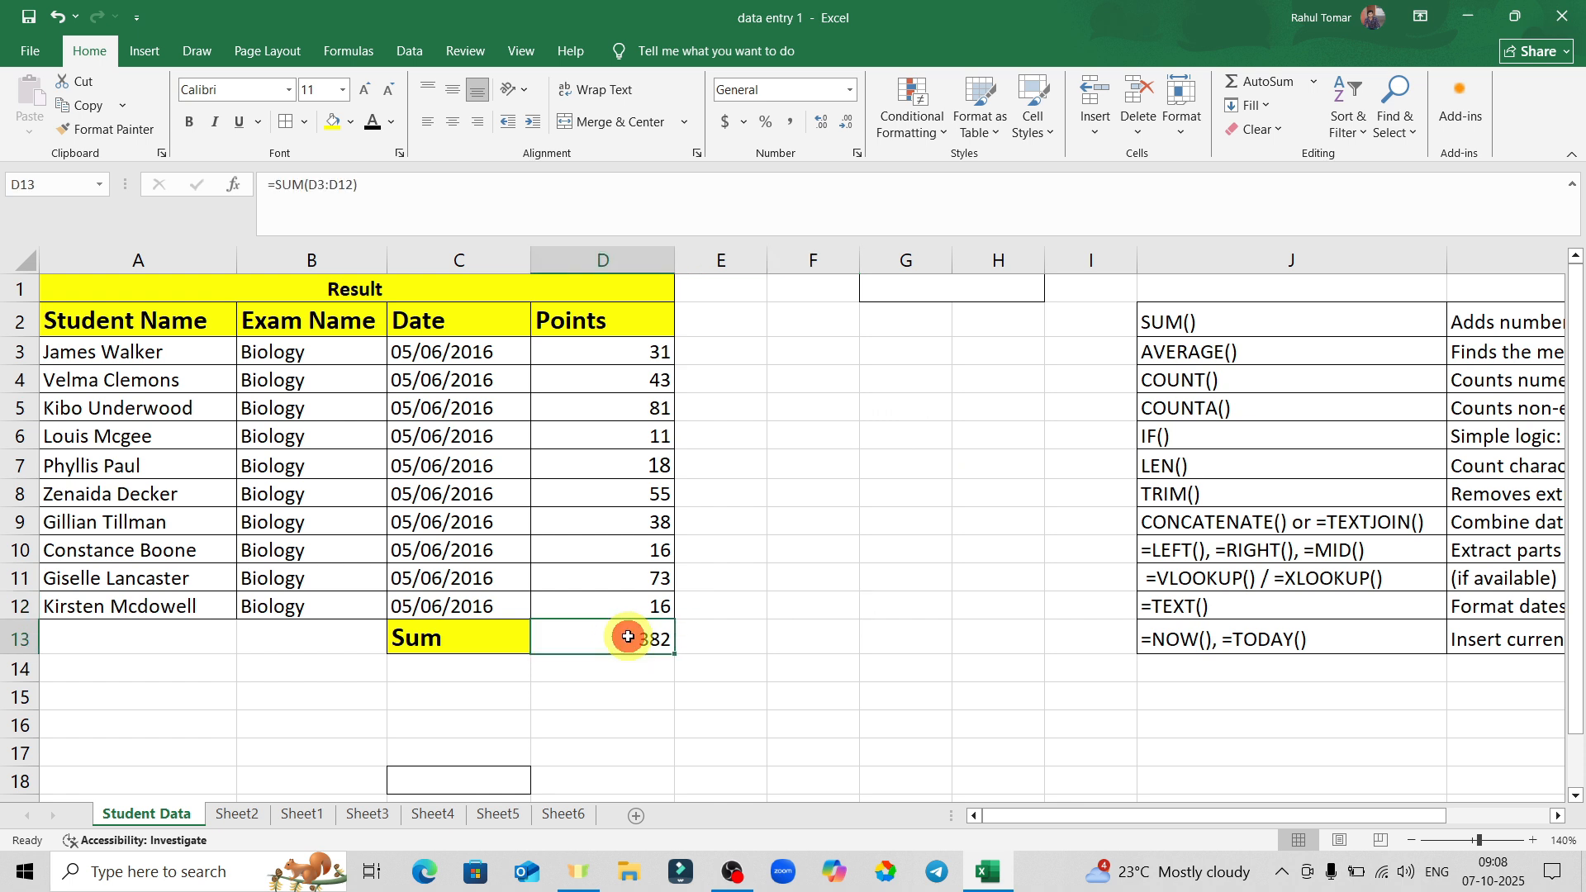
left_click(762, 623)
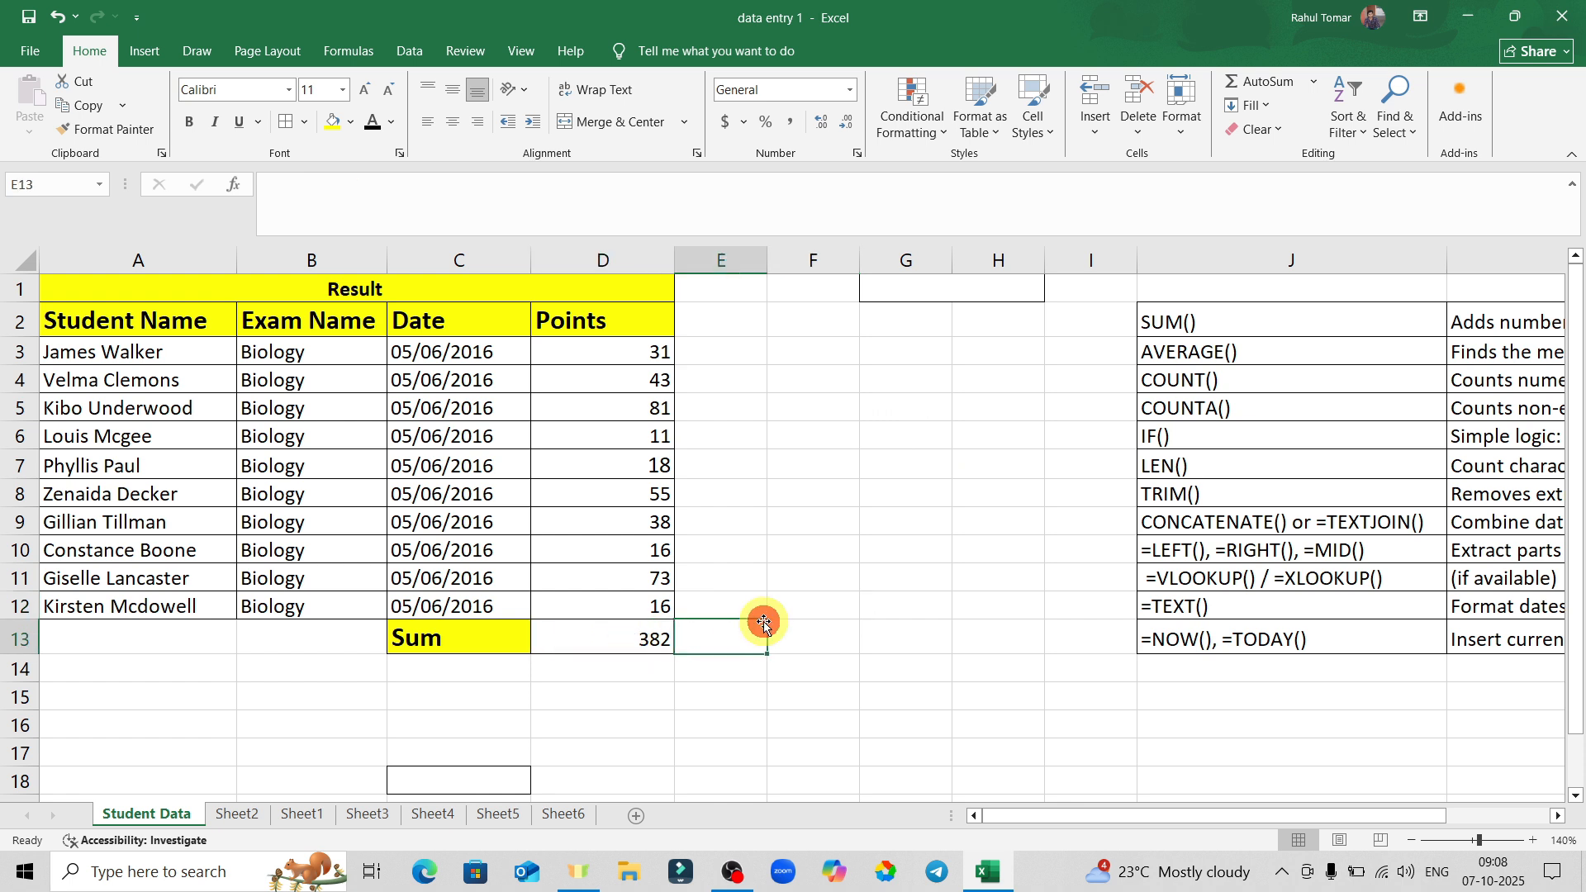
left_click(577, 641)
key("ctrl+z")
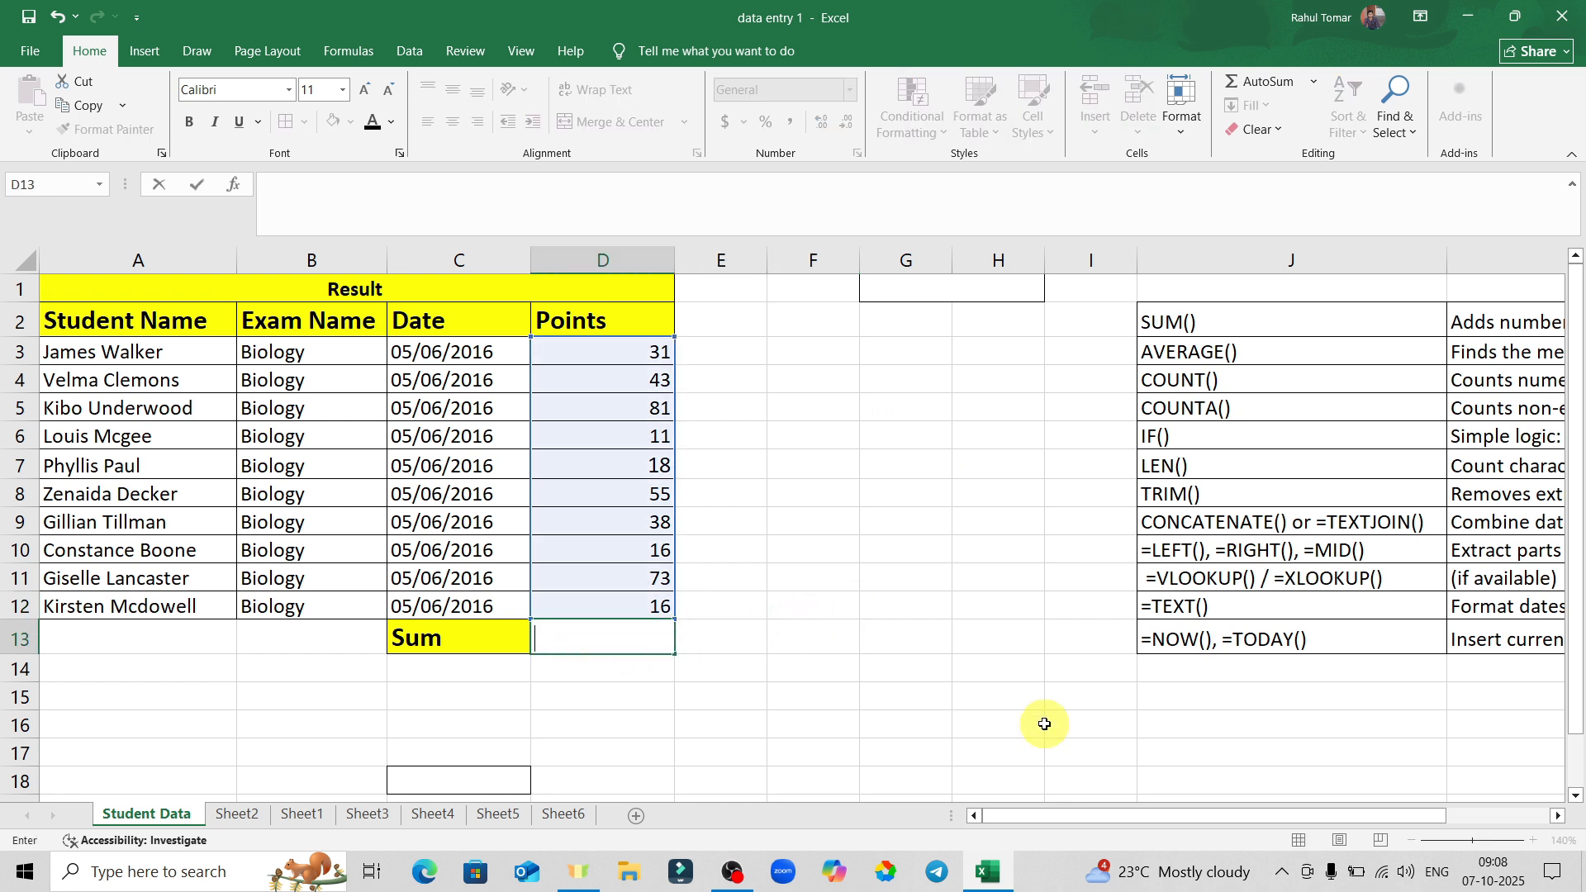
left_click(946, 674)
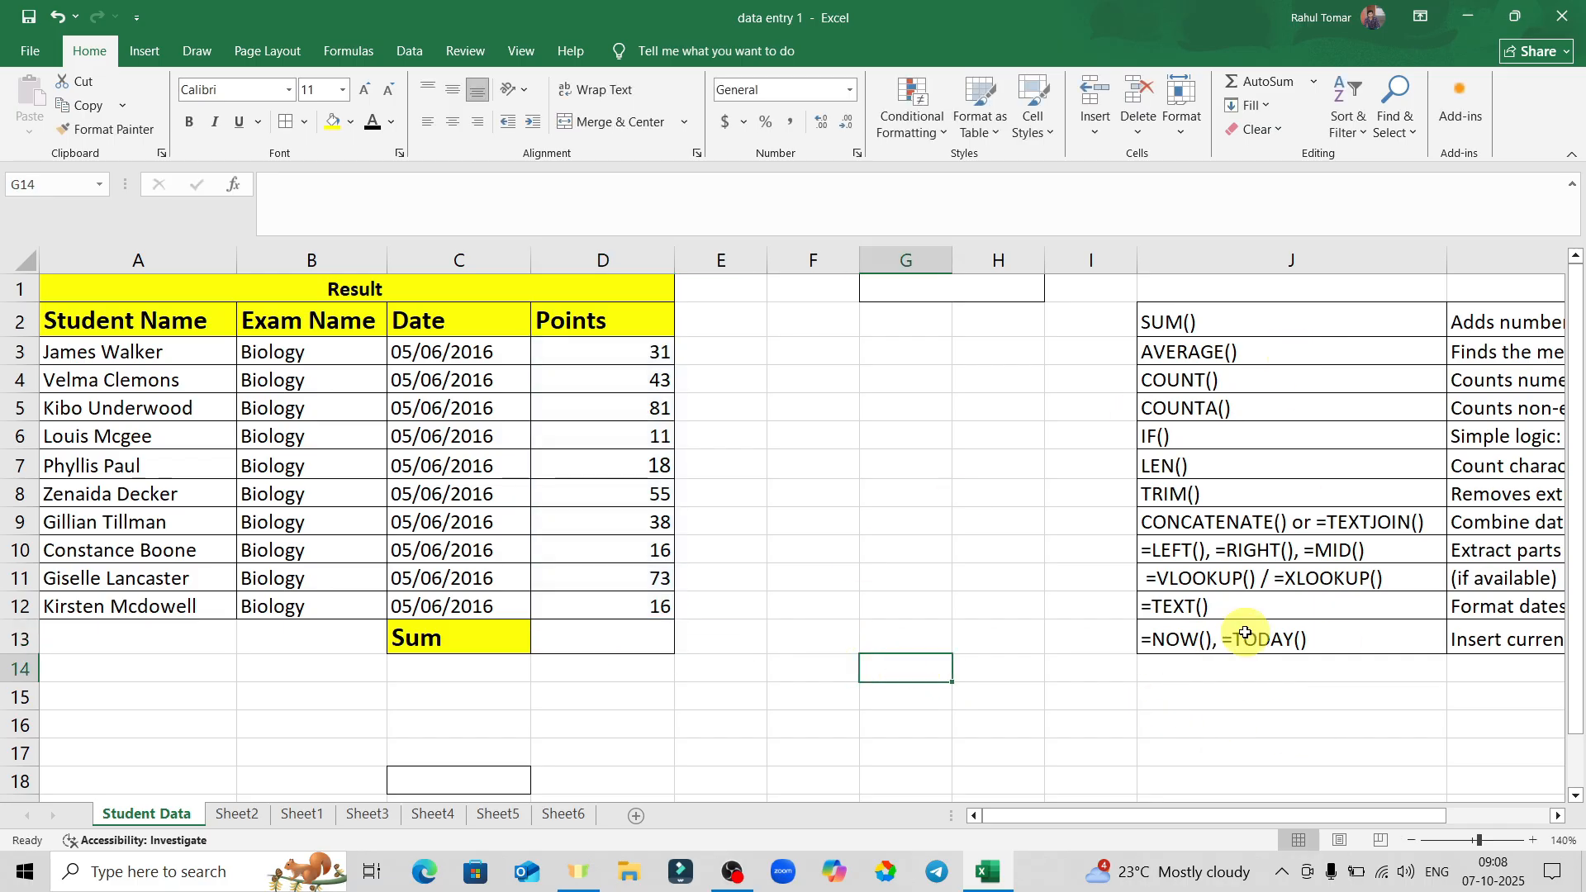
Delete the selected empty cells in columns G and H.
left_click_drag(953, 368, 985, 263)
right_click(985, 263)
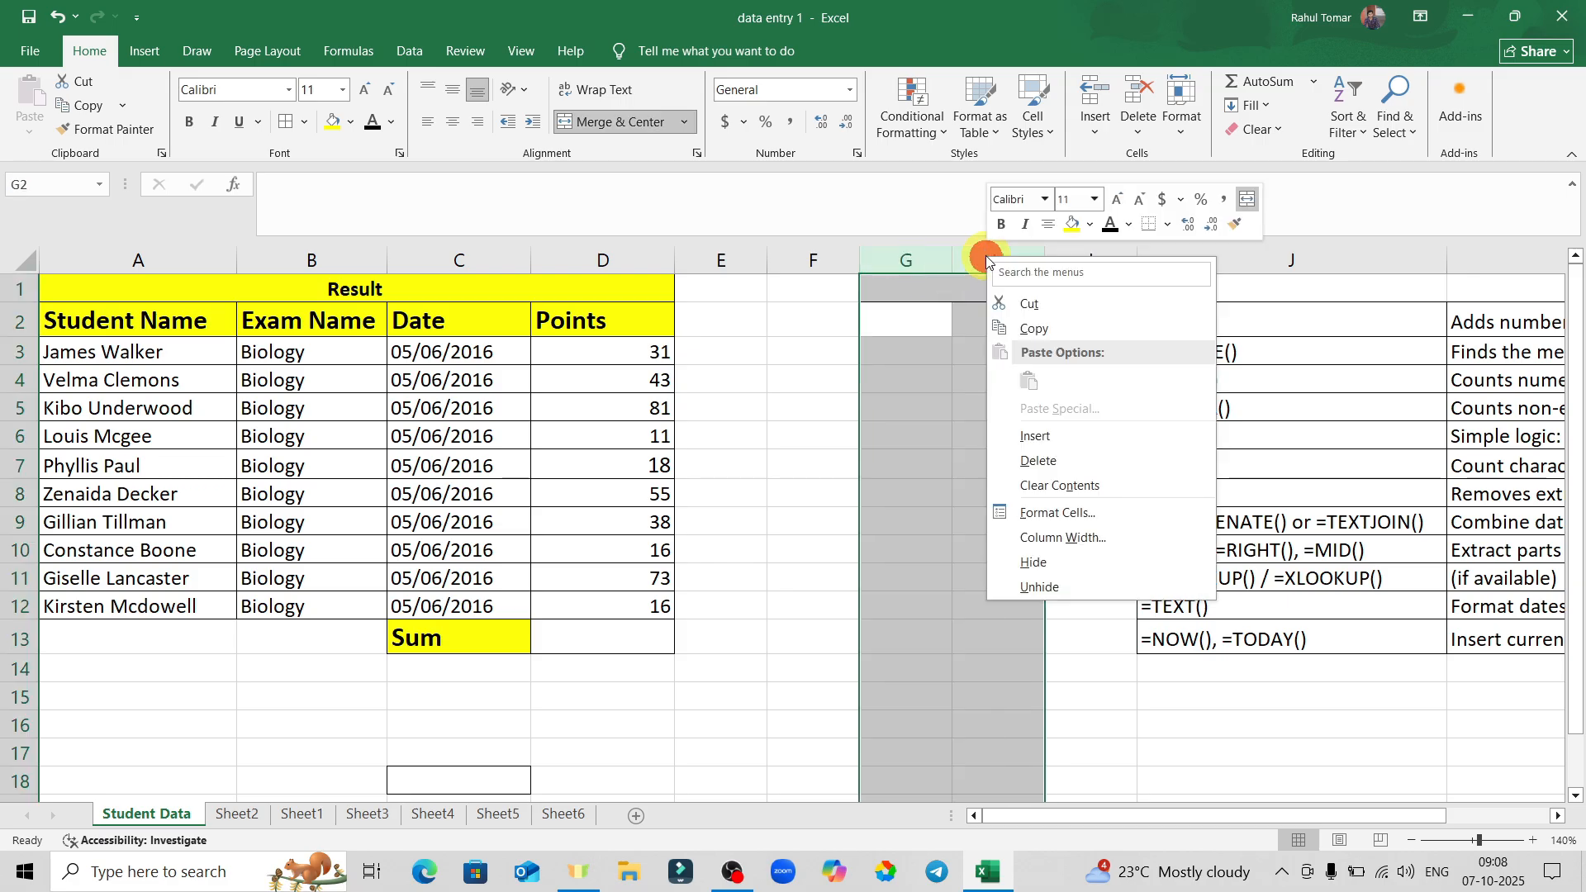
left_click(1063, 461)
left_click(899, 306)
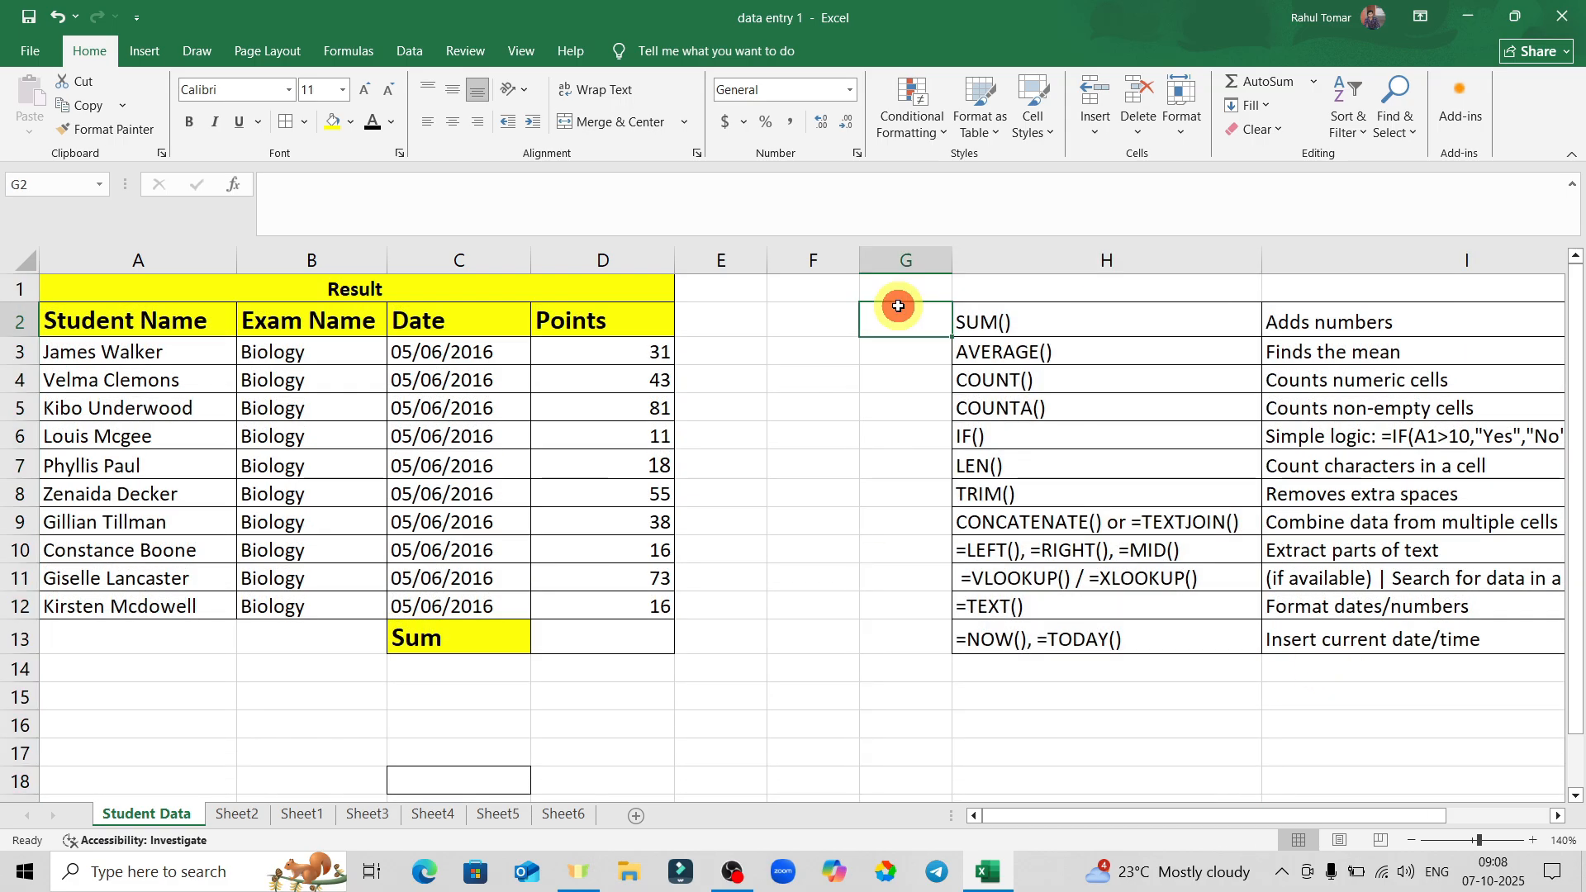
Delete the empty column G so the function list sits in G:H.
left_click(897, 252)
right_click(899, 251)
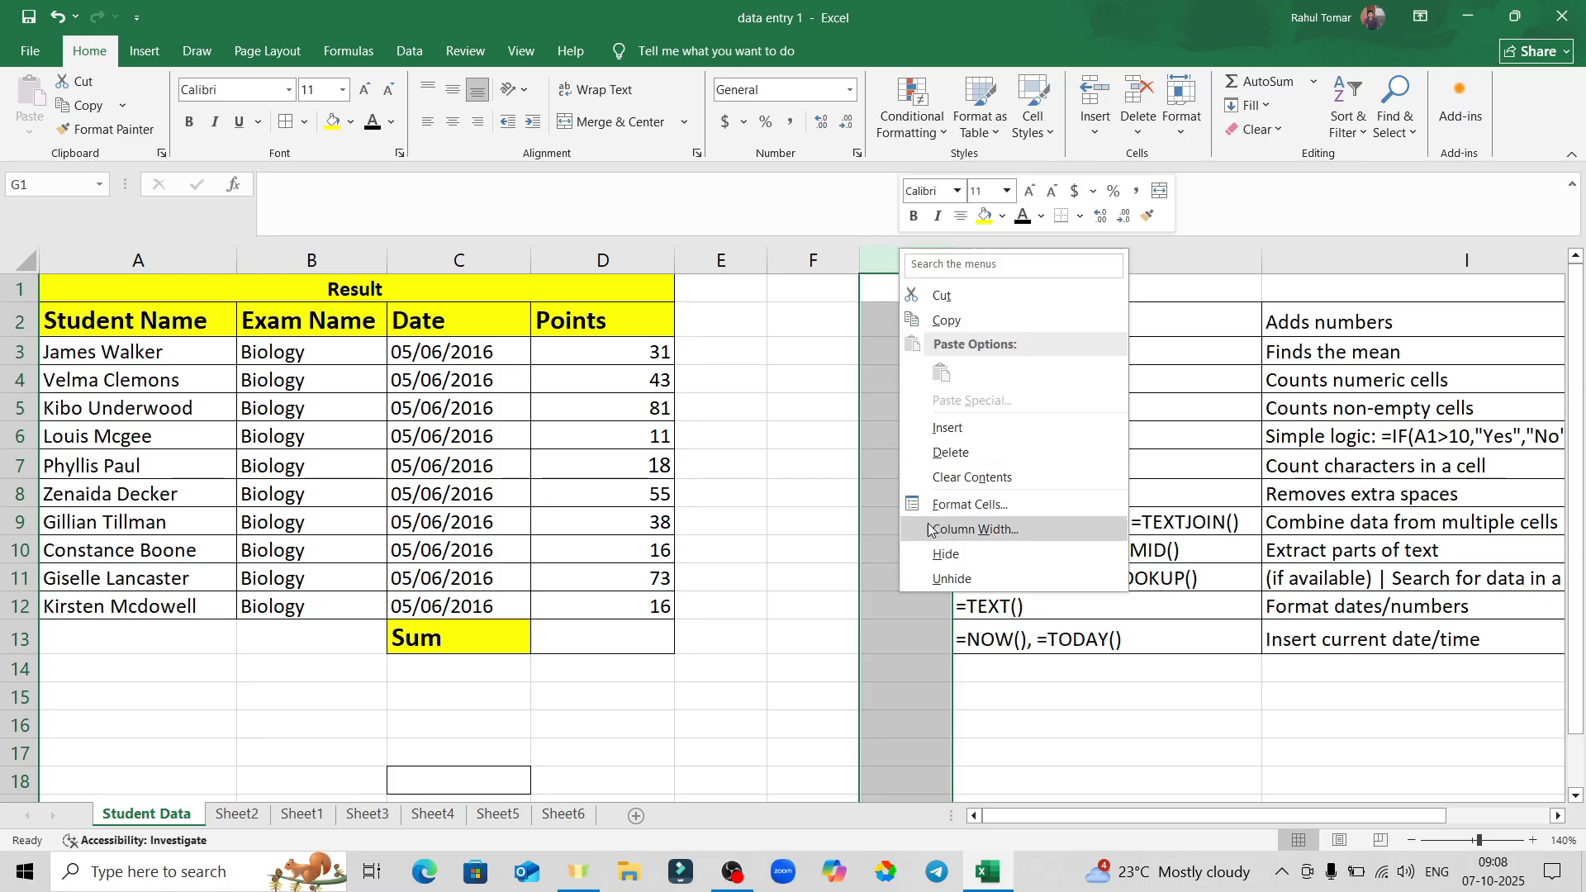
left_click(966, 453)
left_click(1269, 733)
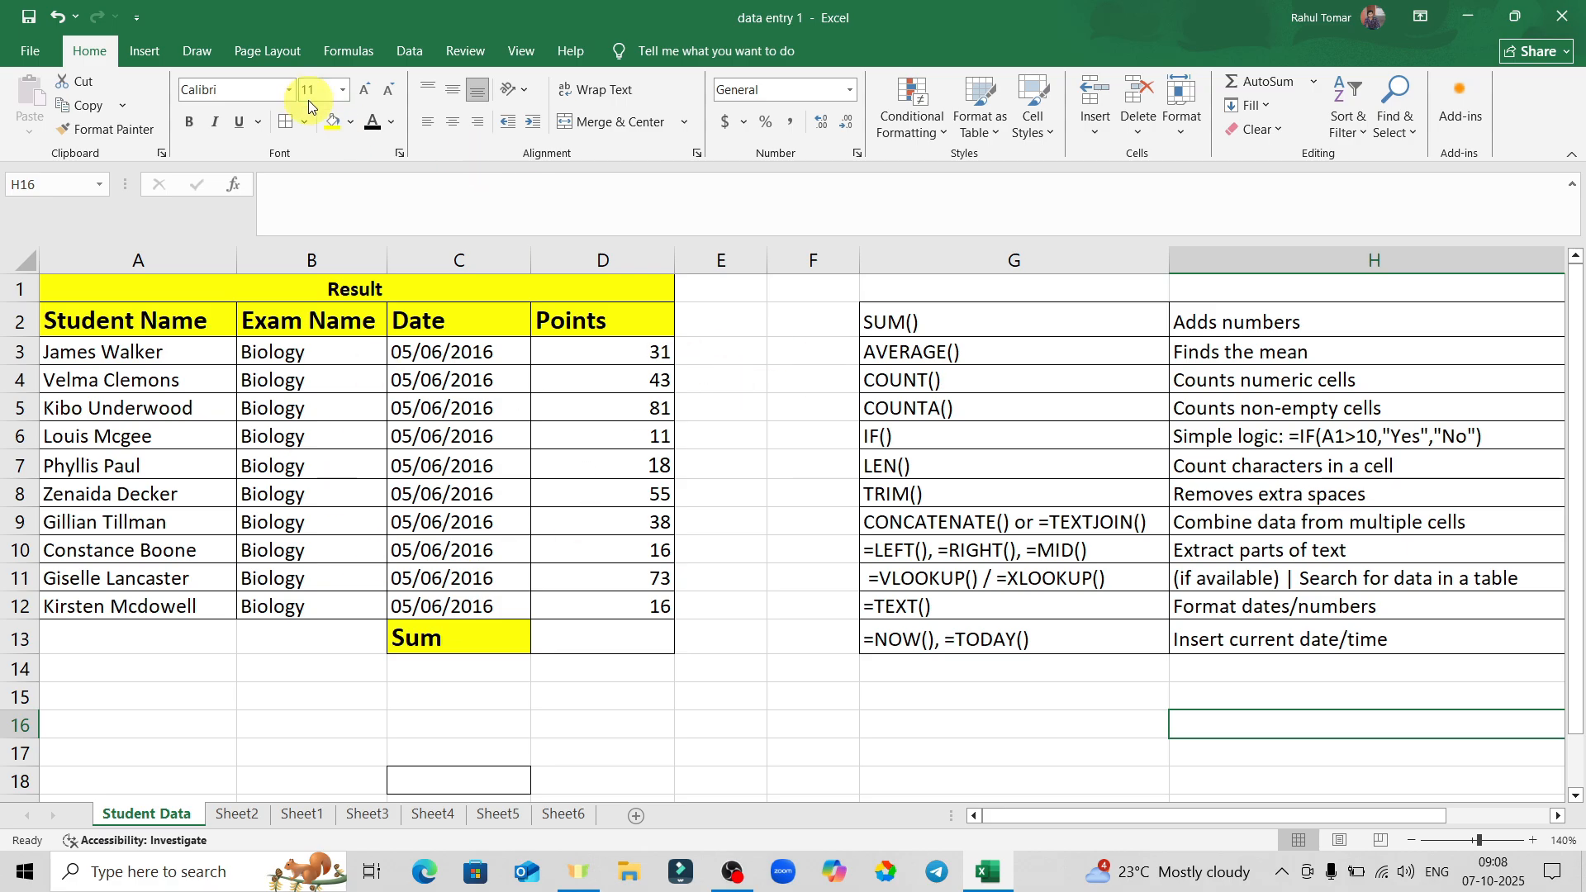
Toggle the Home ribbon shown and pinned, then collapse the ribbon to tab names only.
left_click(1569, 155)
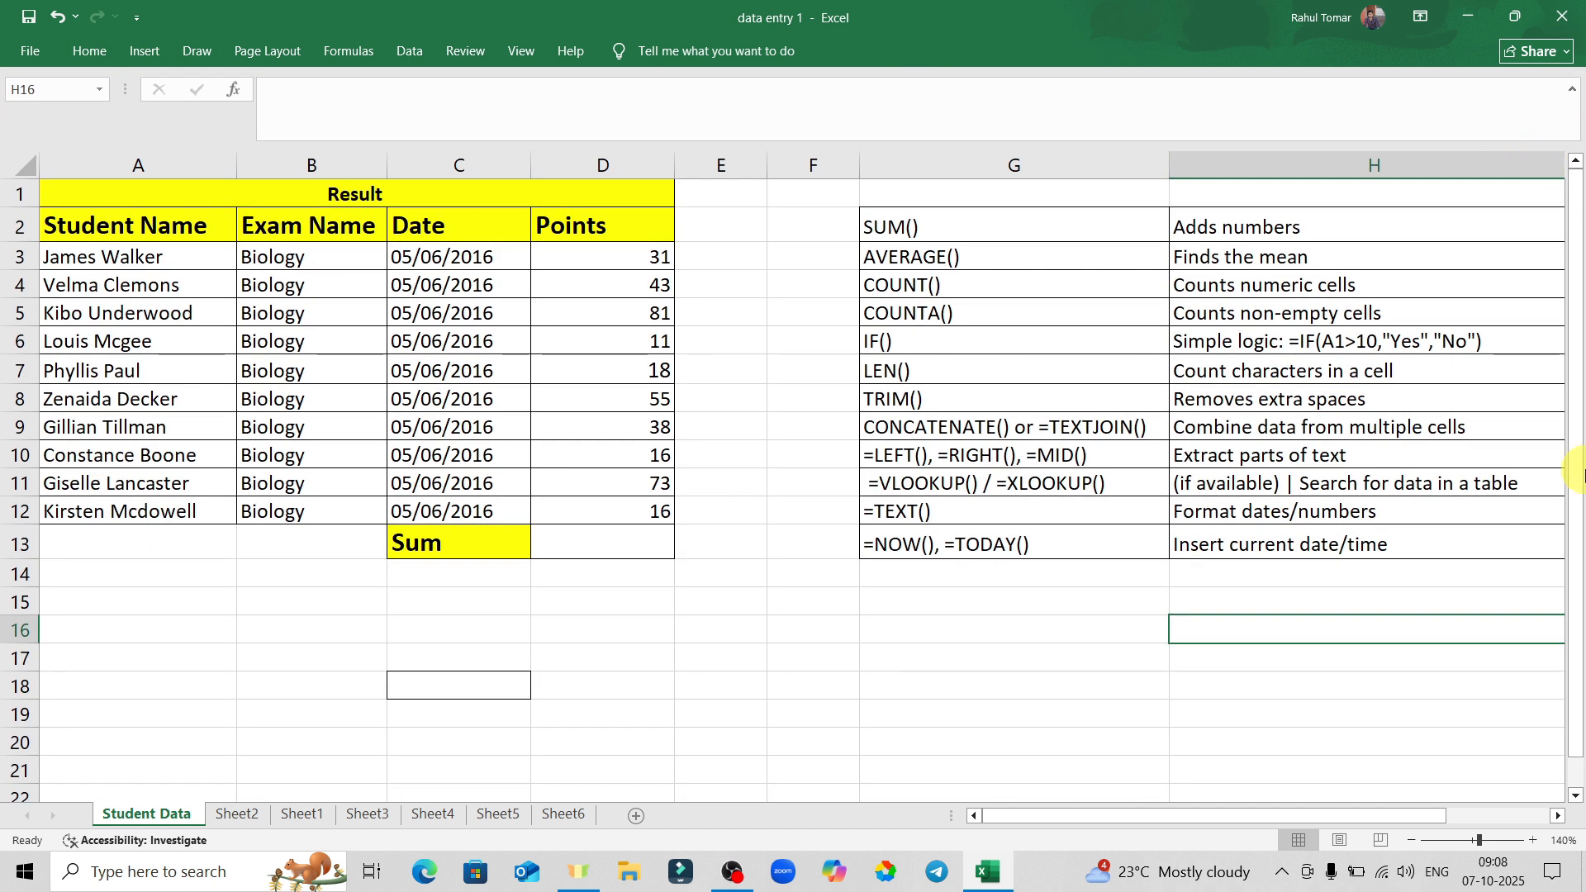
left_click(92, 61)
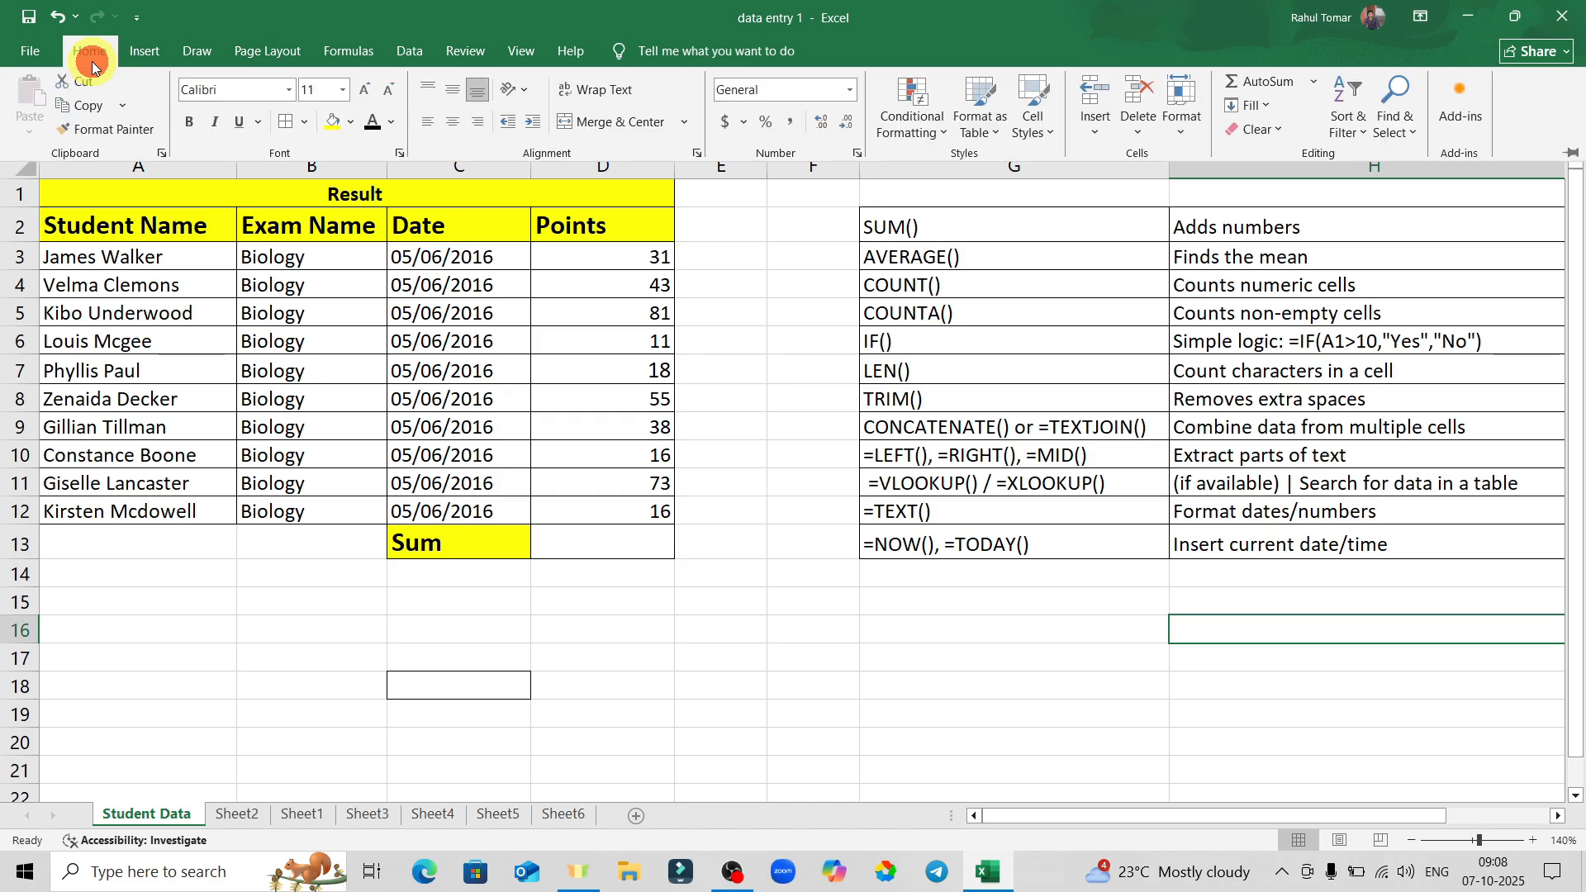
left_click(780, 611)
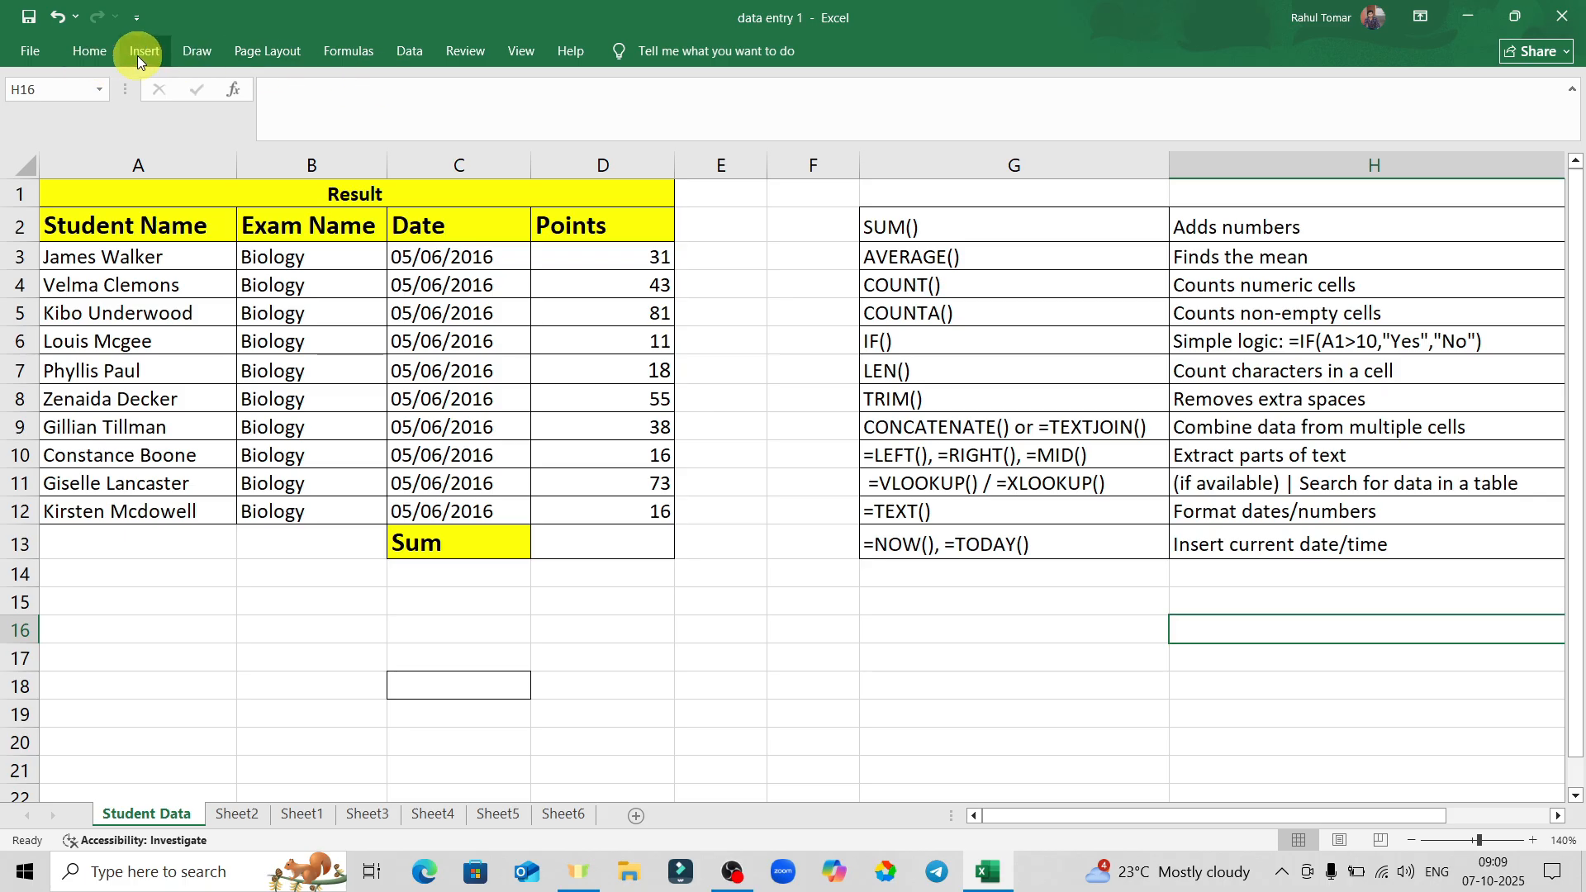
left_click(96, 52)
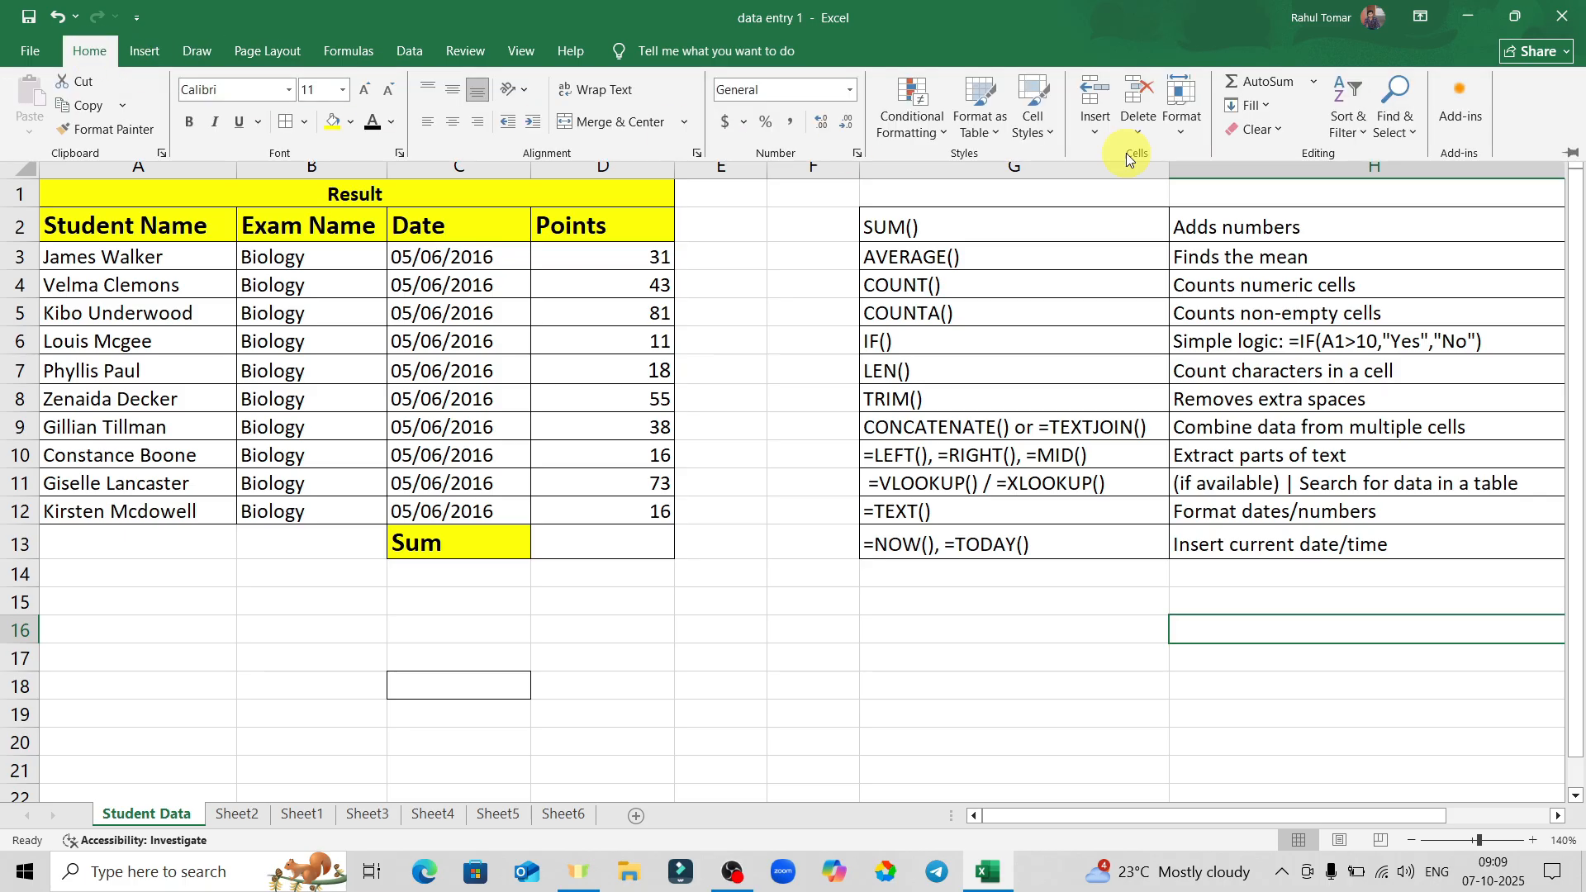
left_click(1570, 155)
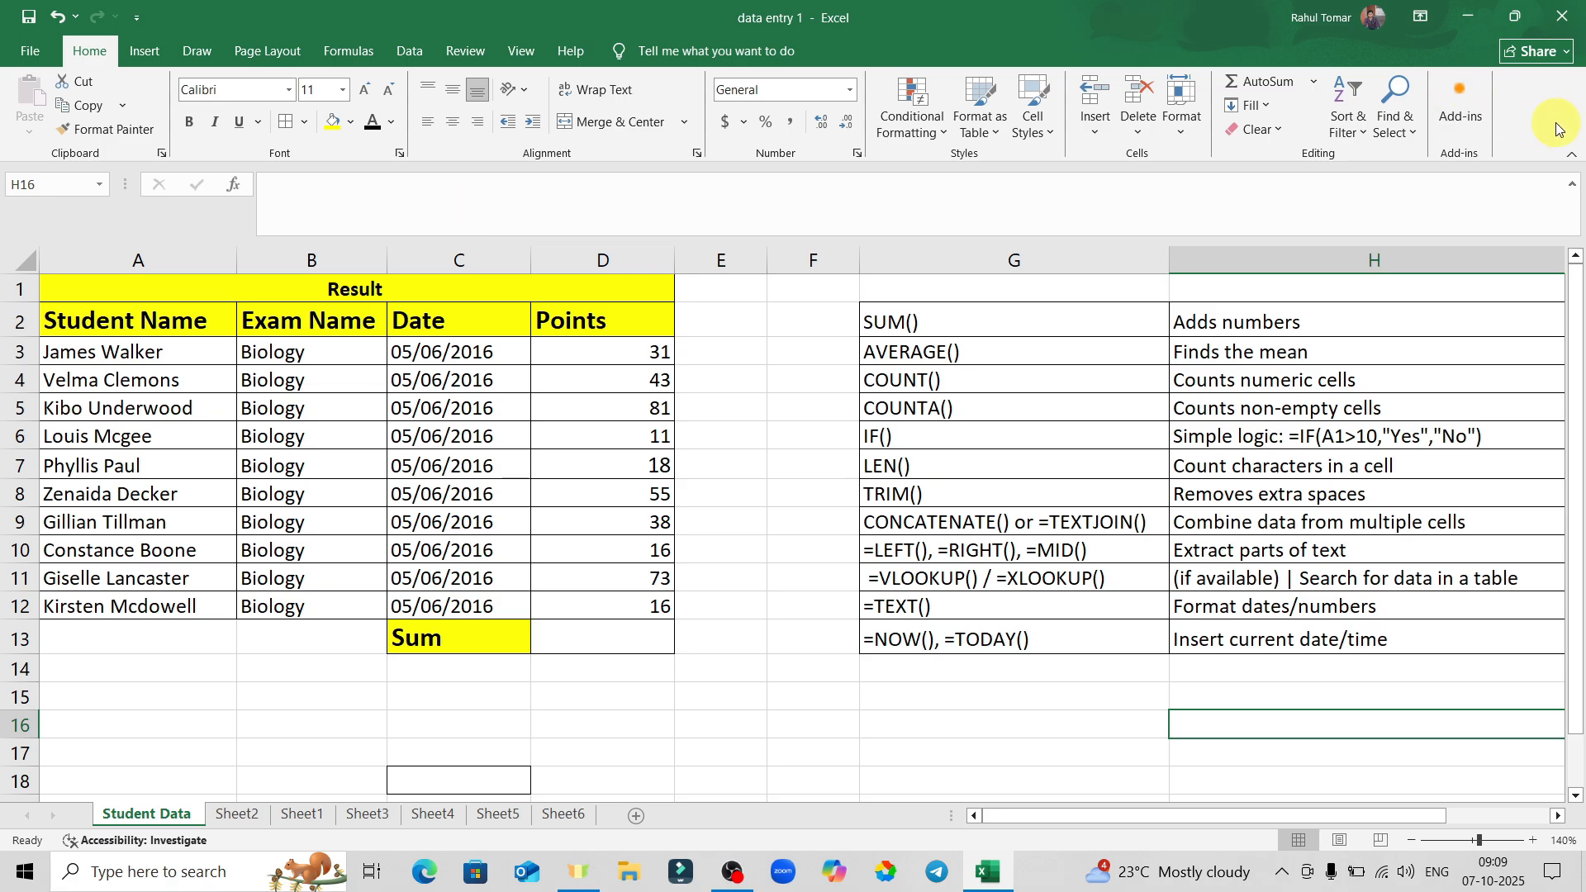
left_click(1572, 162)
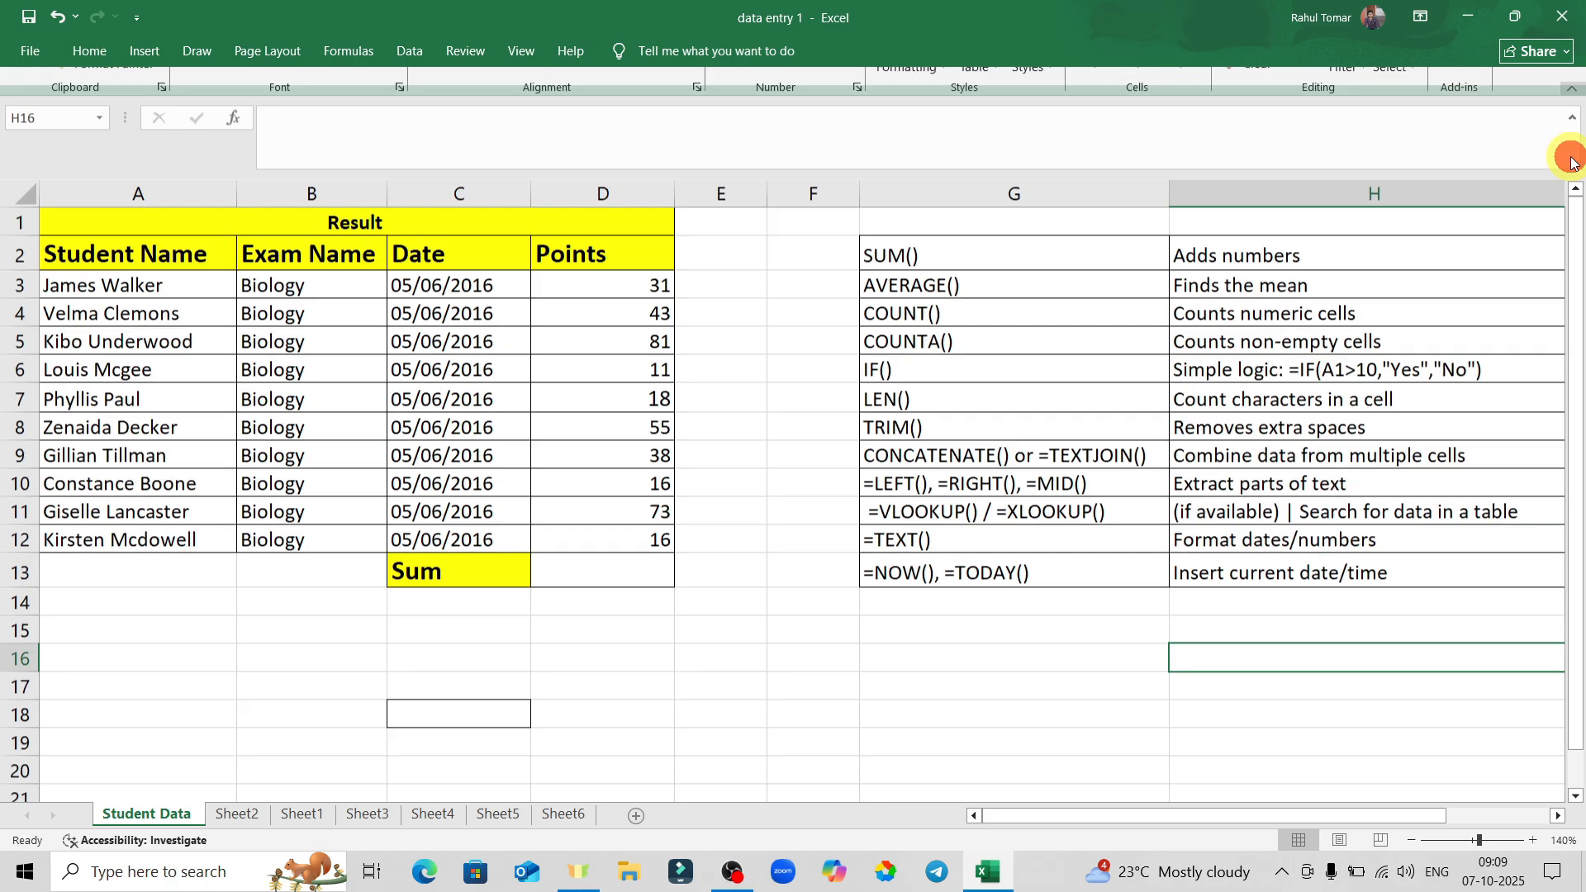
Select Sum cell D13, then browse the function list G2:G13, ending on AVERAGE() in G3.
left_click(624, 539)
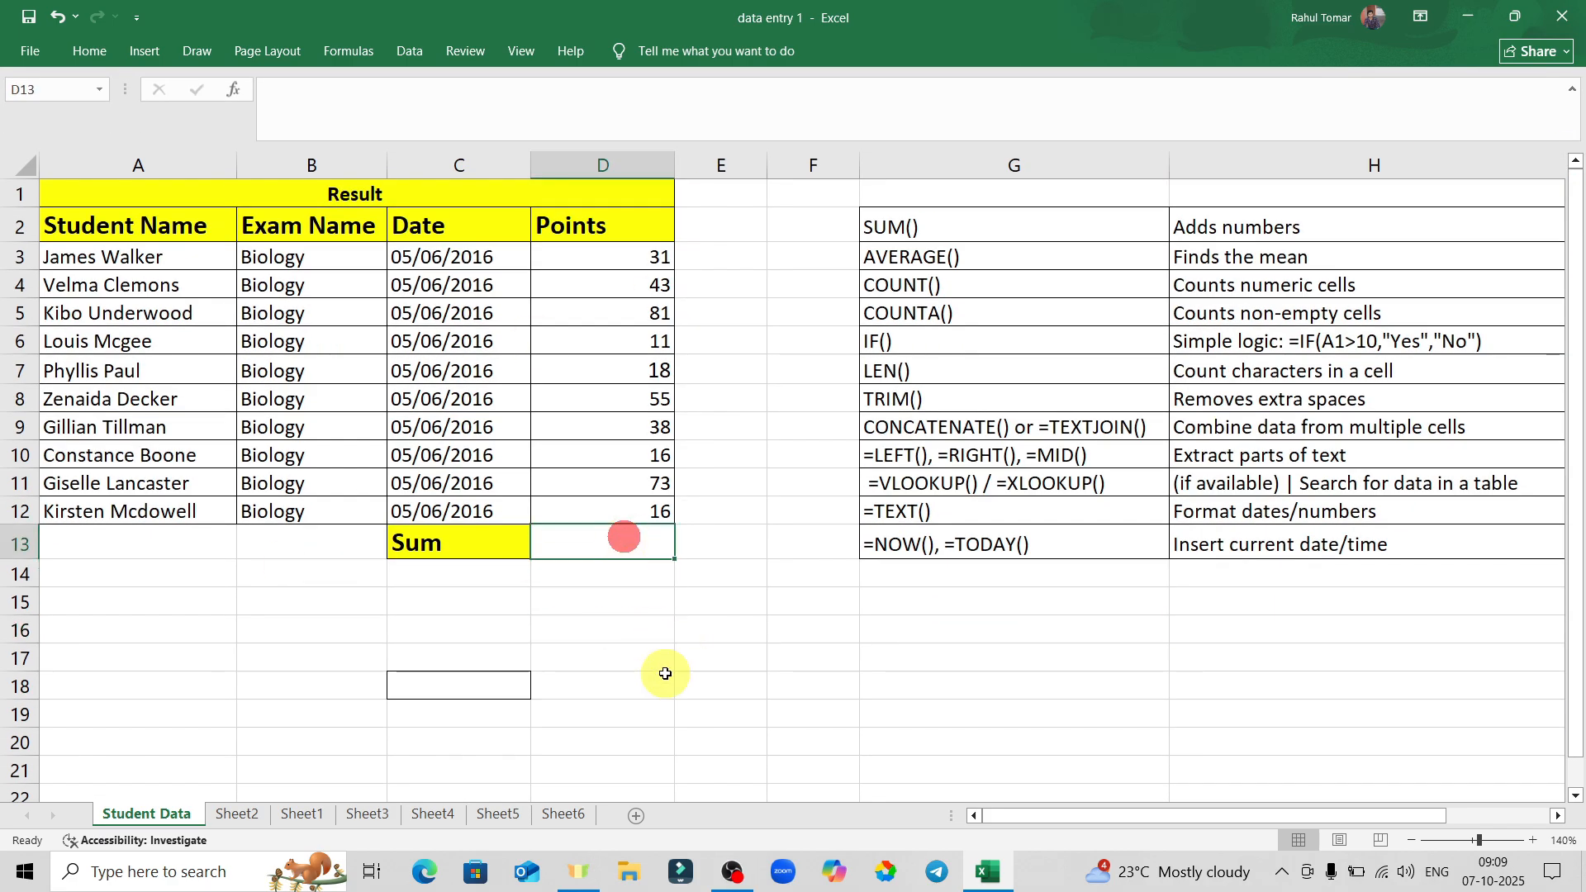
left_click_drag(1002, 225, 1014, 535)
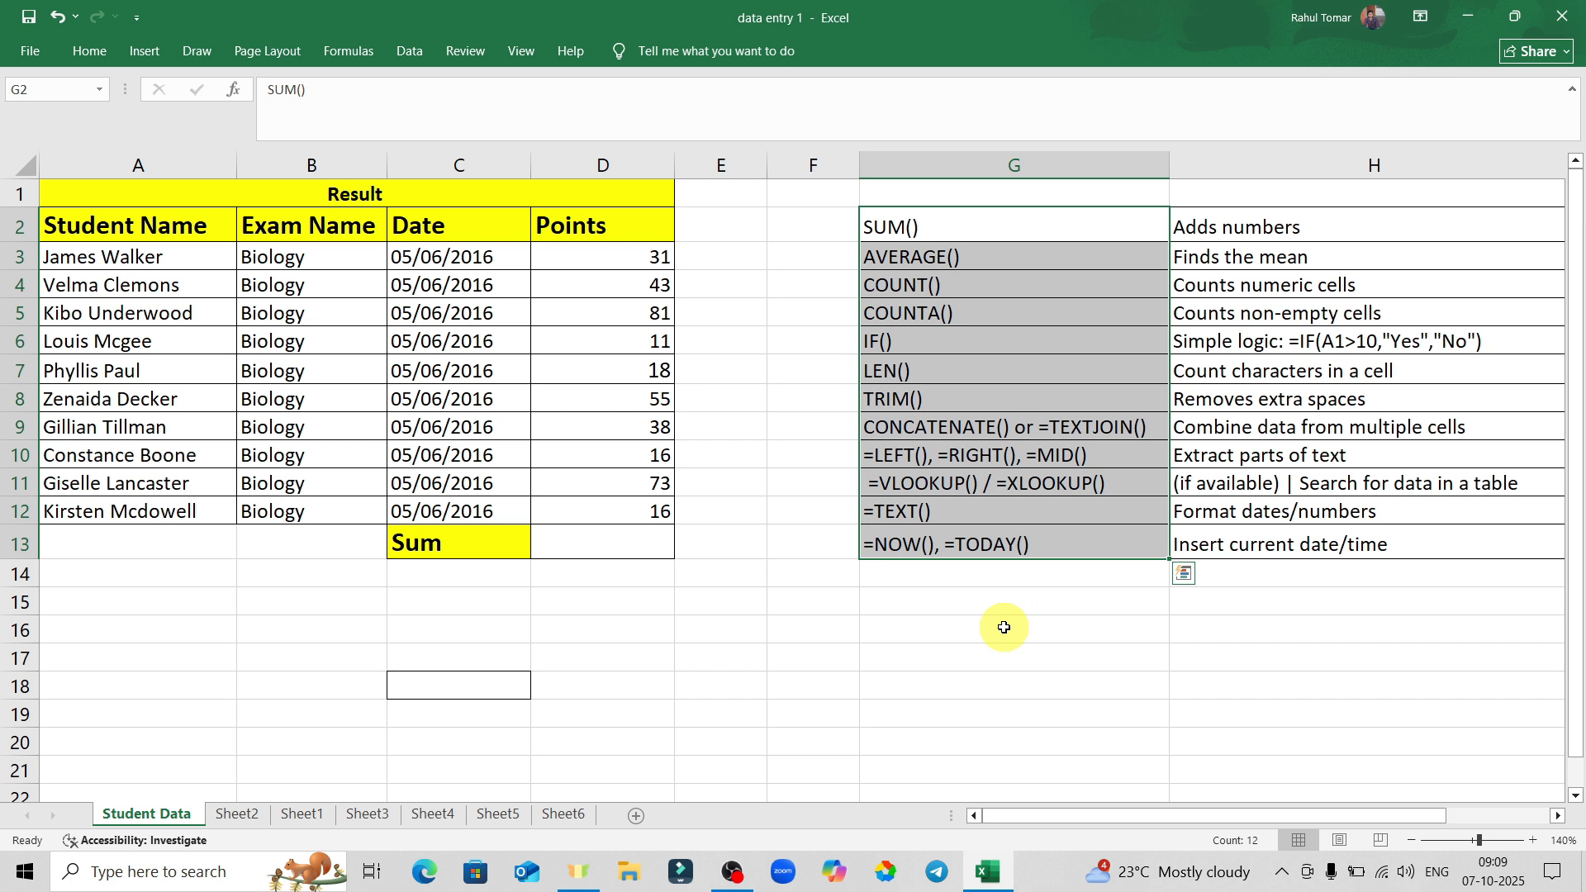
left_click(1000, 633)
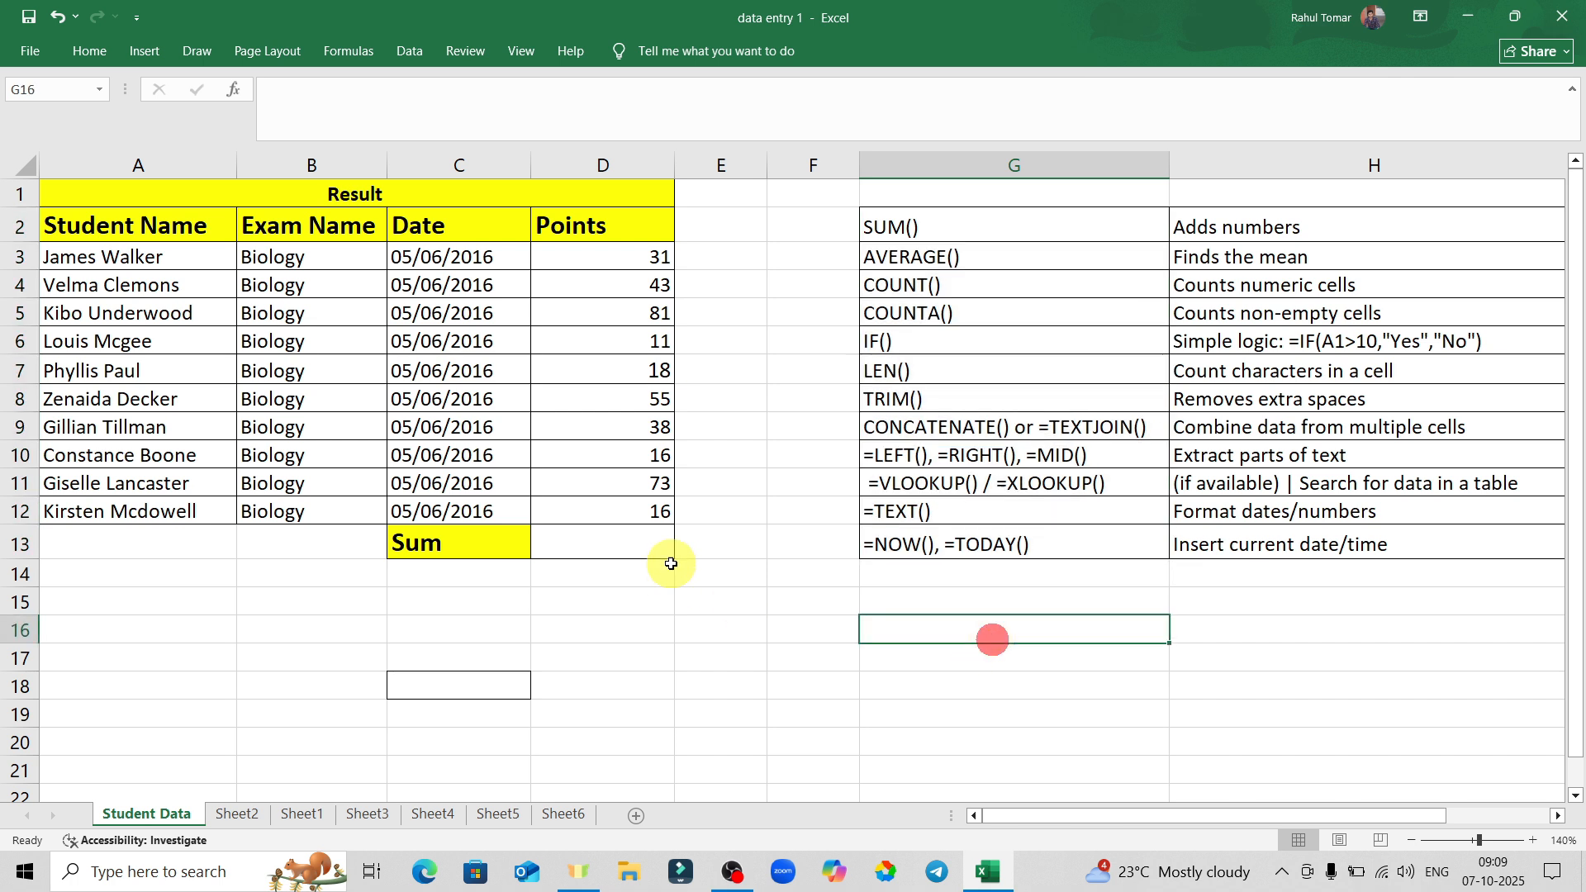
left_click(948, 257)
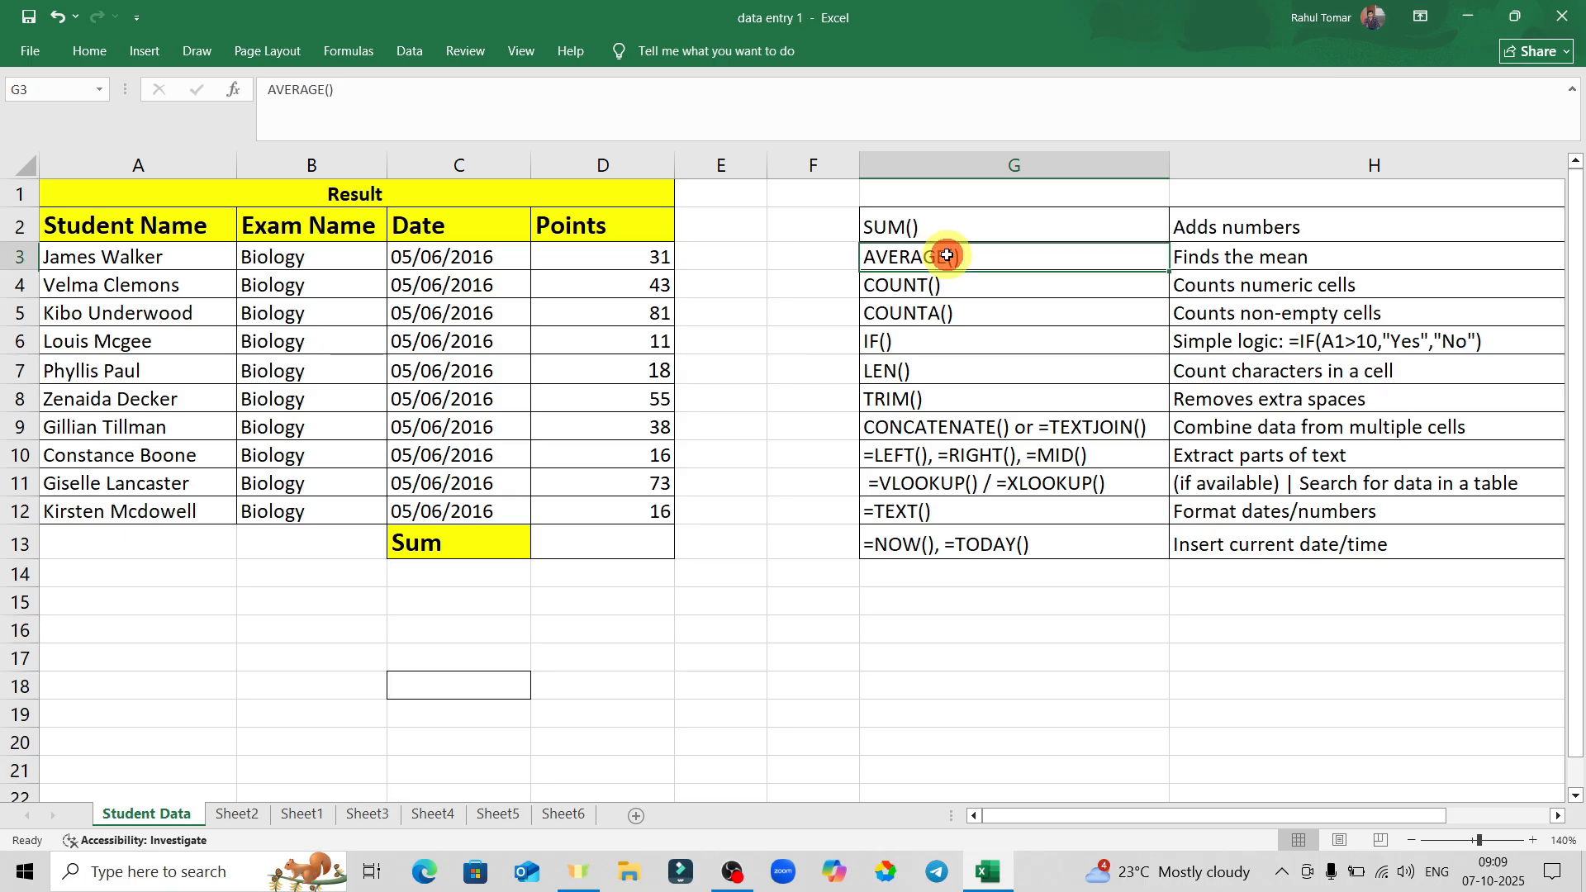
Enter =AVERAGE(D3:D12) in D13 to get 38.2, then reselect D13.
left_click(600, 533)
type("=")
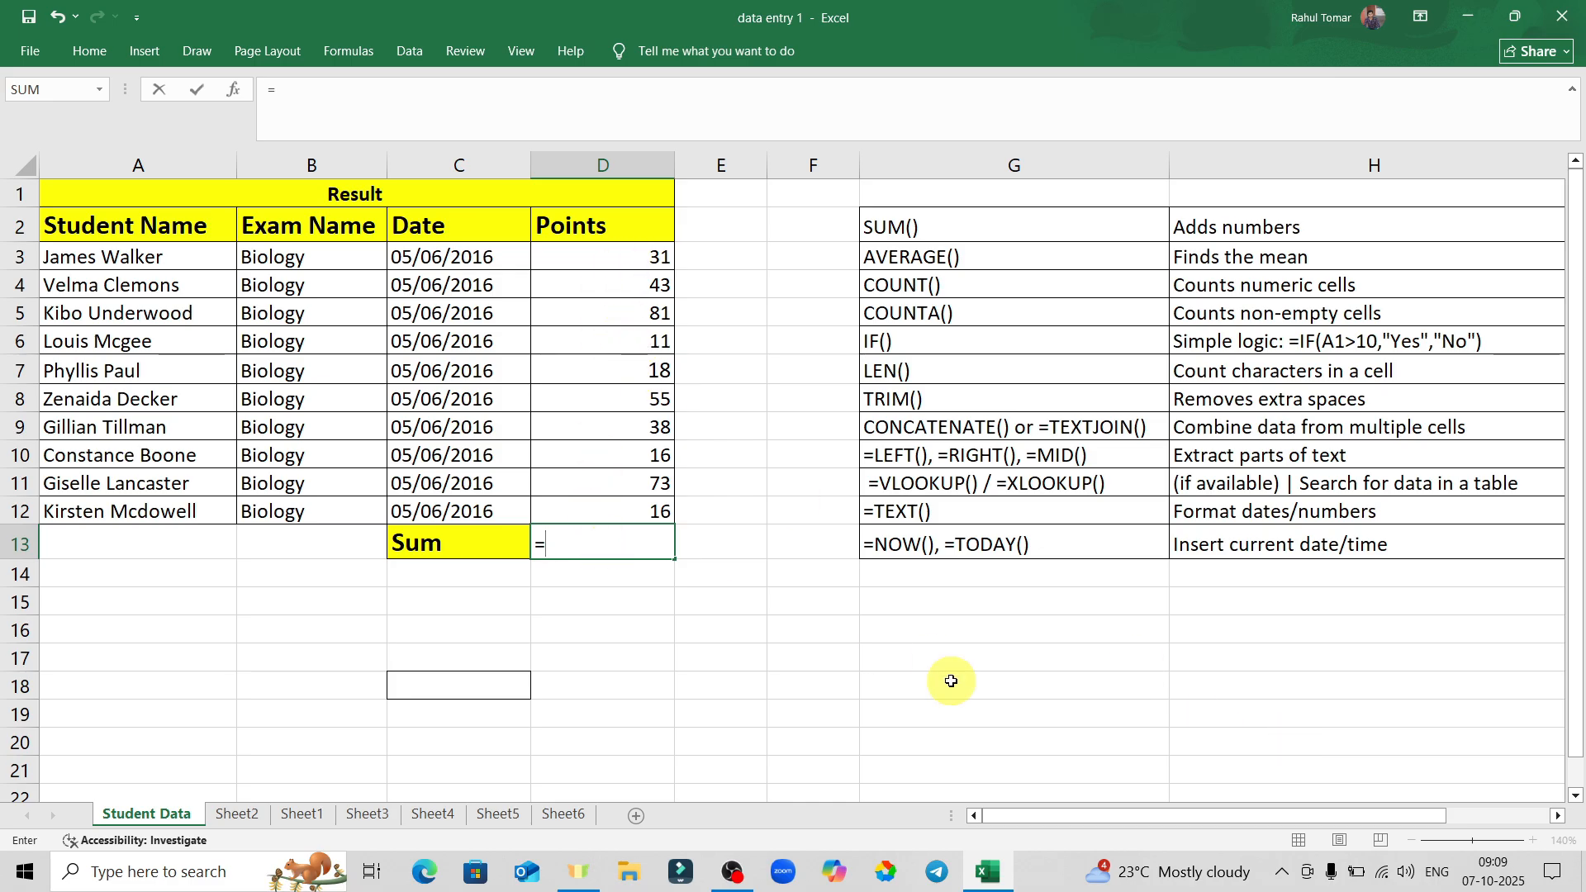
type("averag")
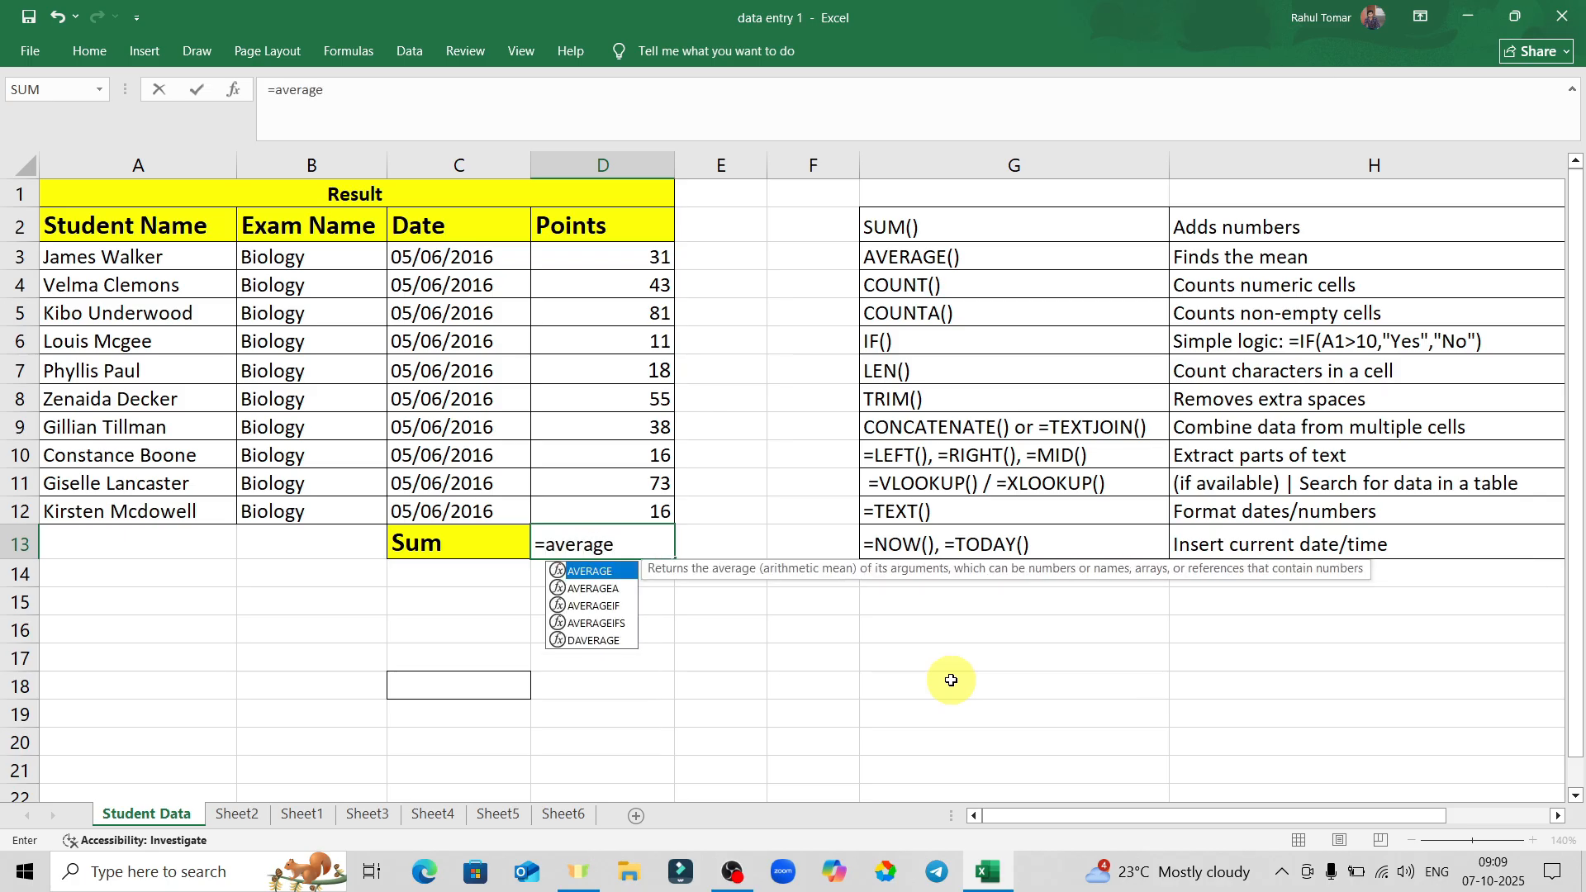
type("e")
key("Tab")
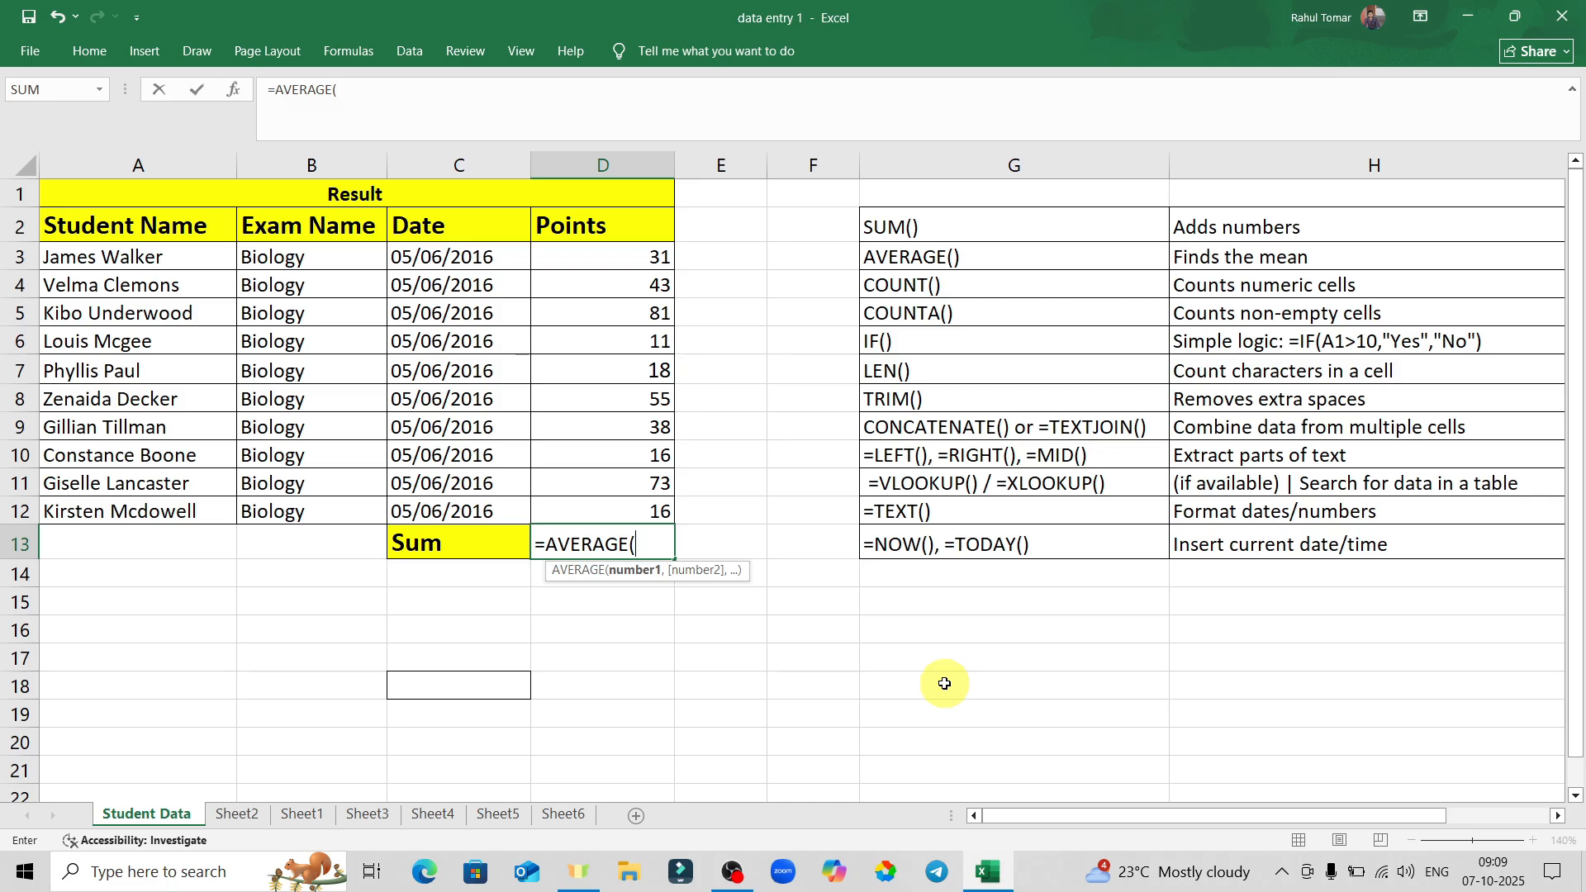
left_click_drag(623, 260, 609, 497)
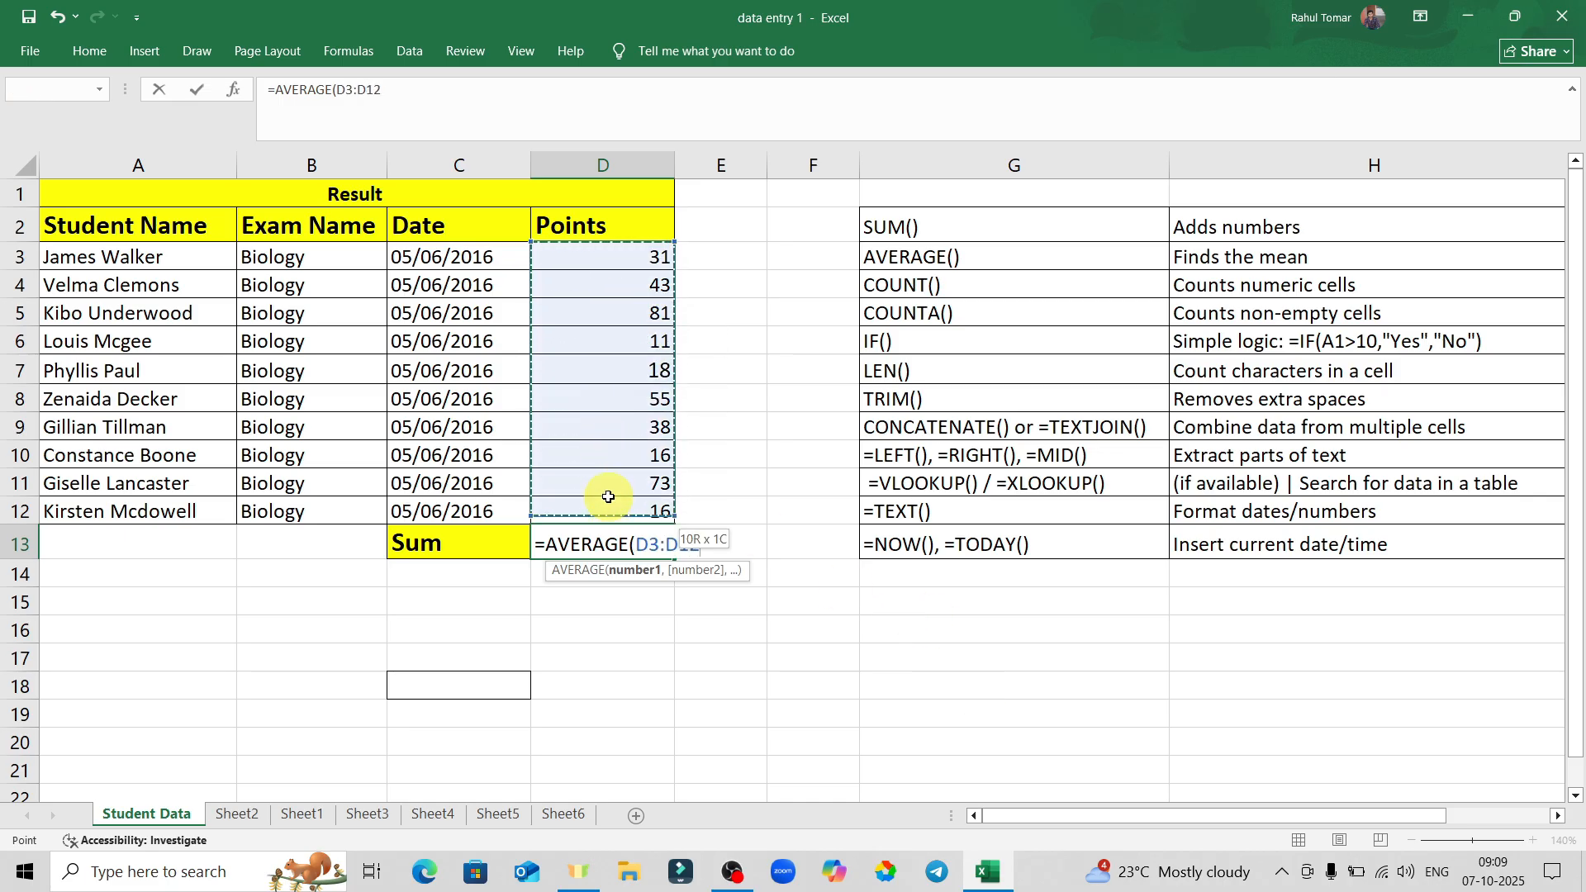
key("Return")
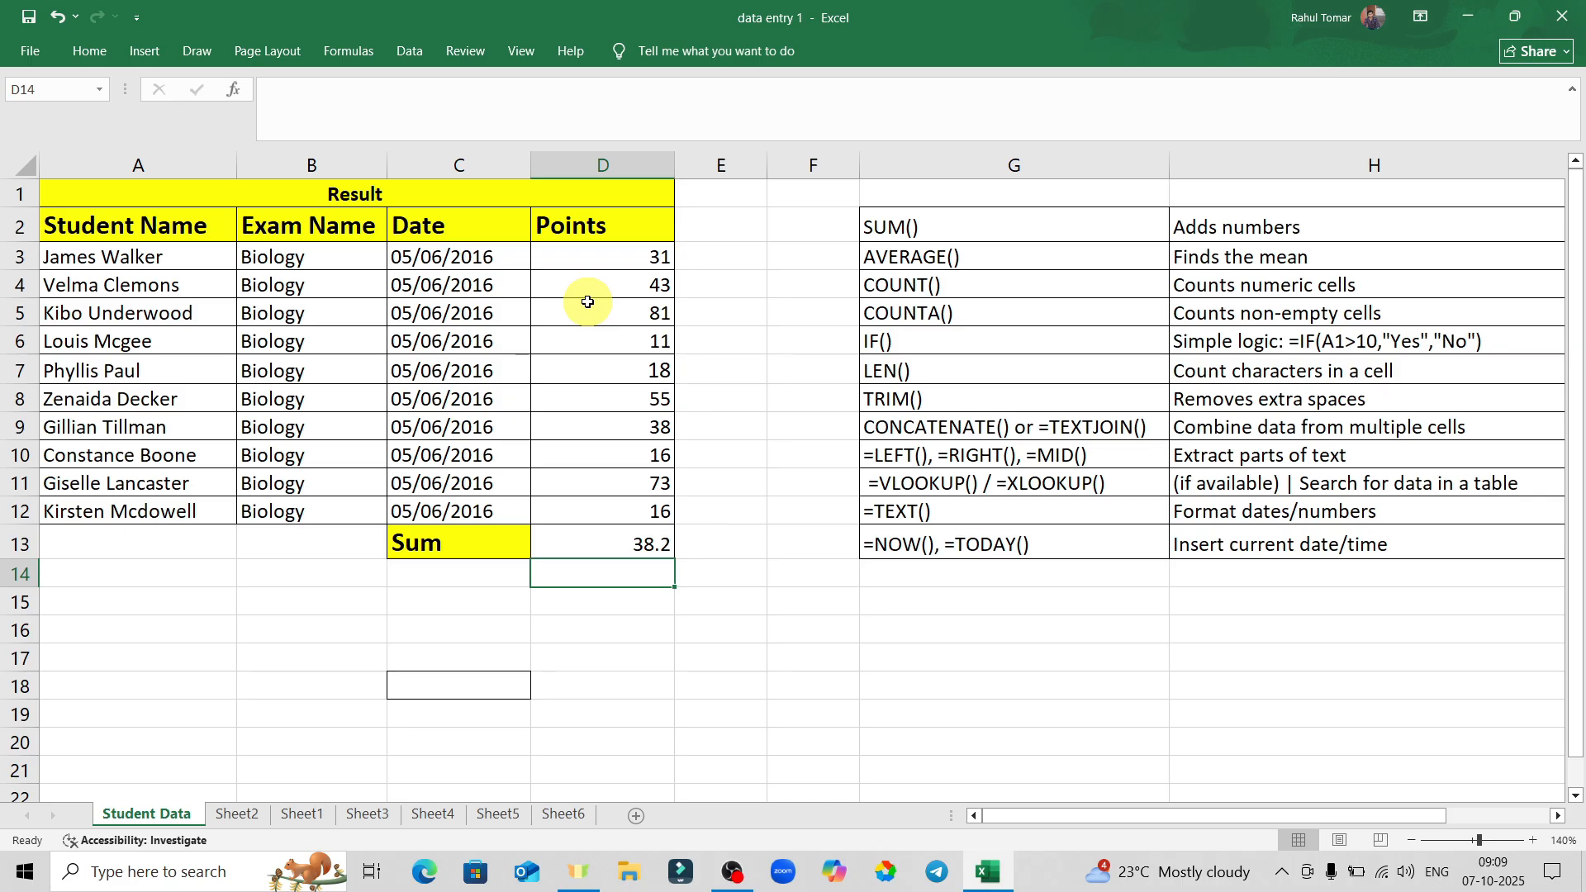
left_click(621, 545)
Clear D13, check the COUNT() entry, then enter =COUNT(D3:D12) in D13, returning 10.
key("BackSpace")
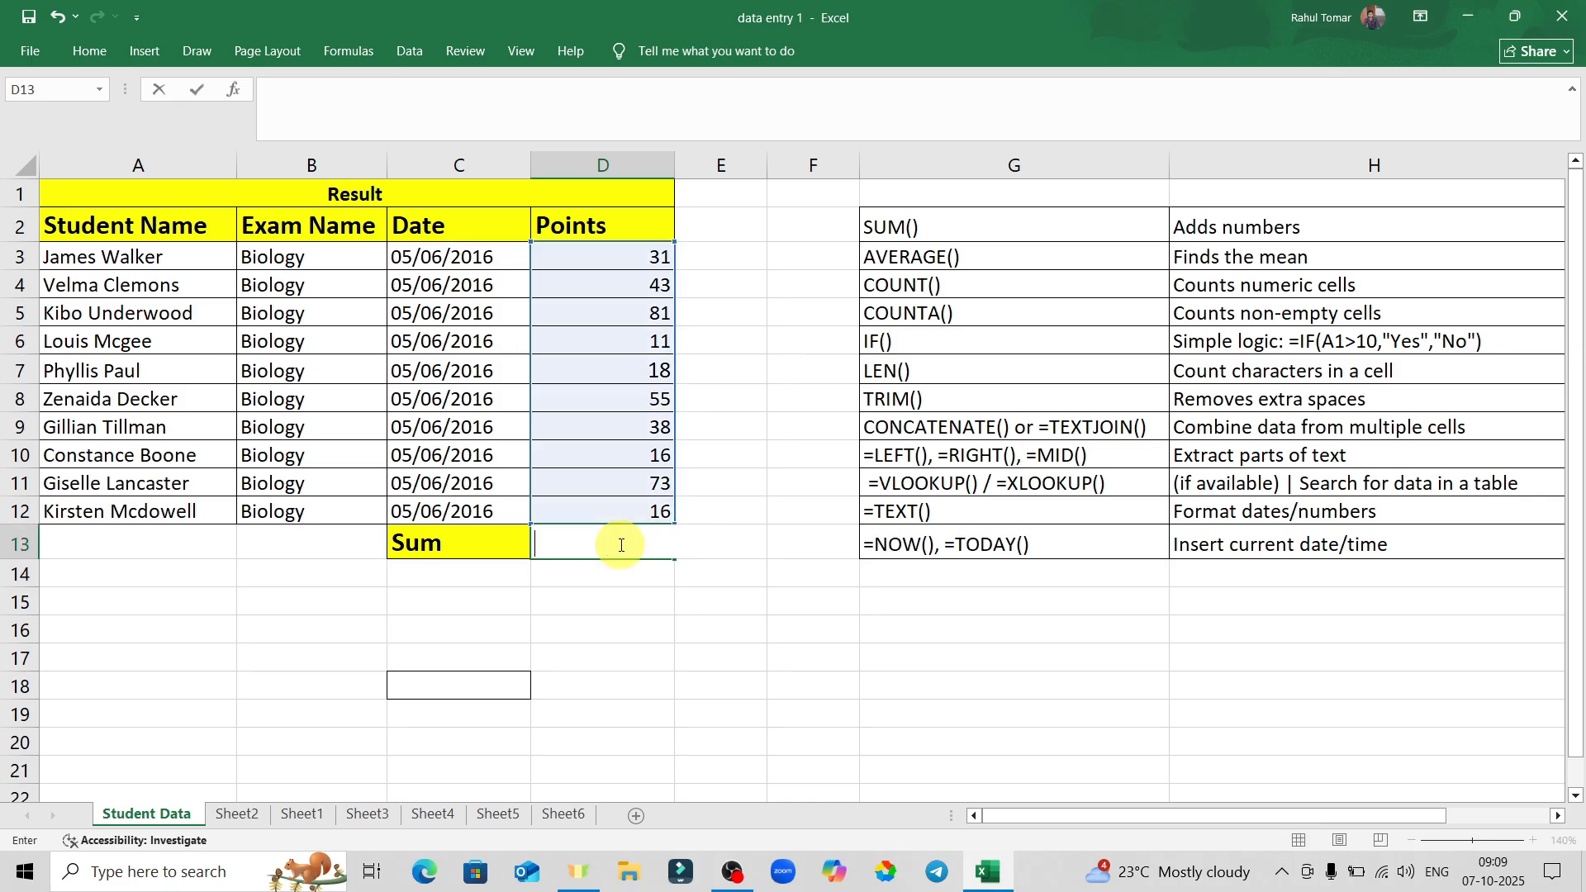
left_click(733, 634)
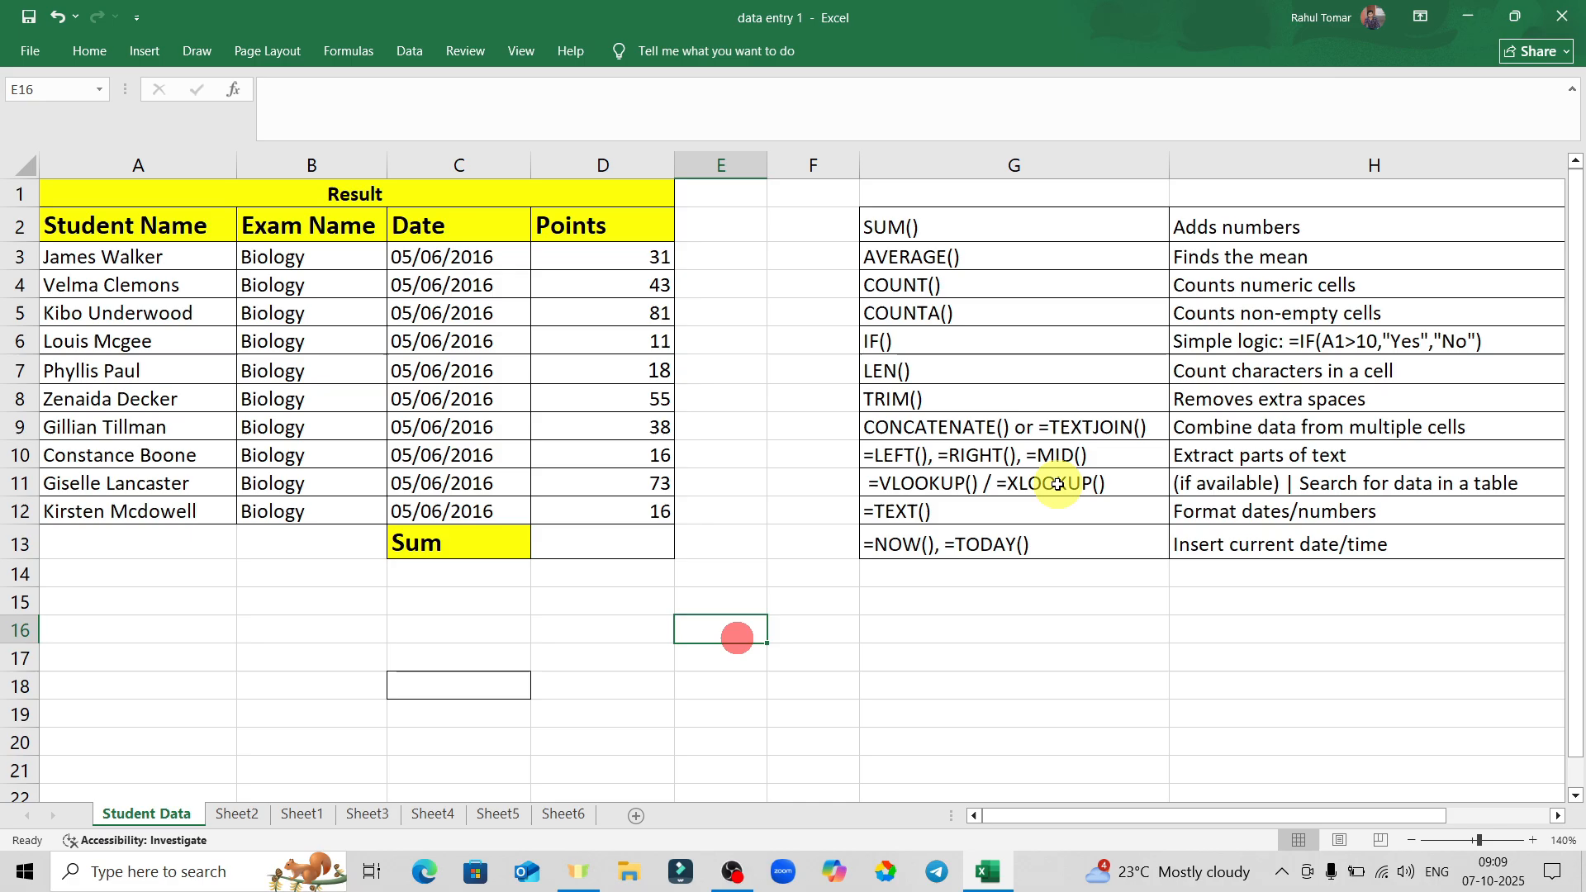
left_click(970, 288)
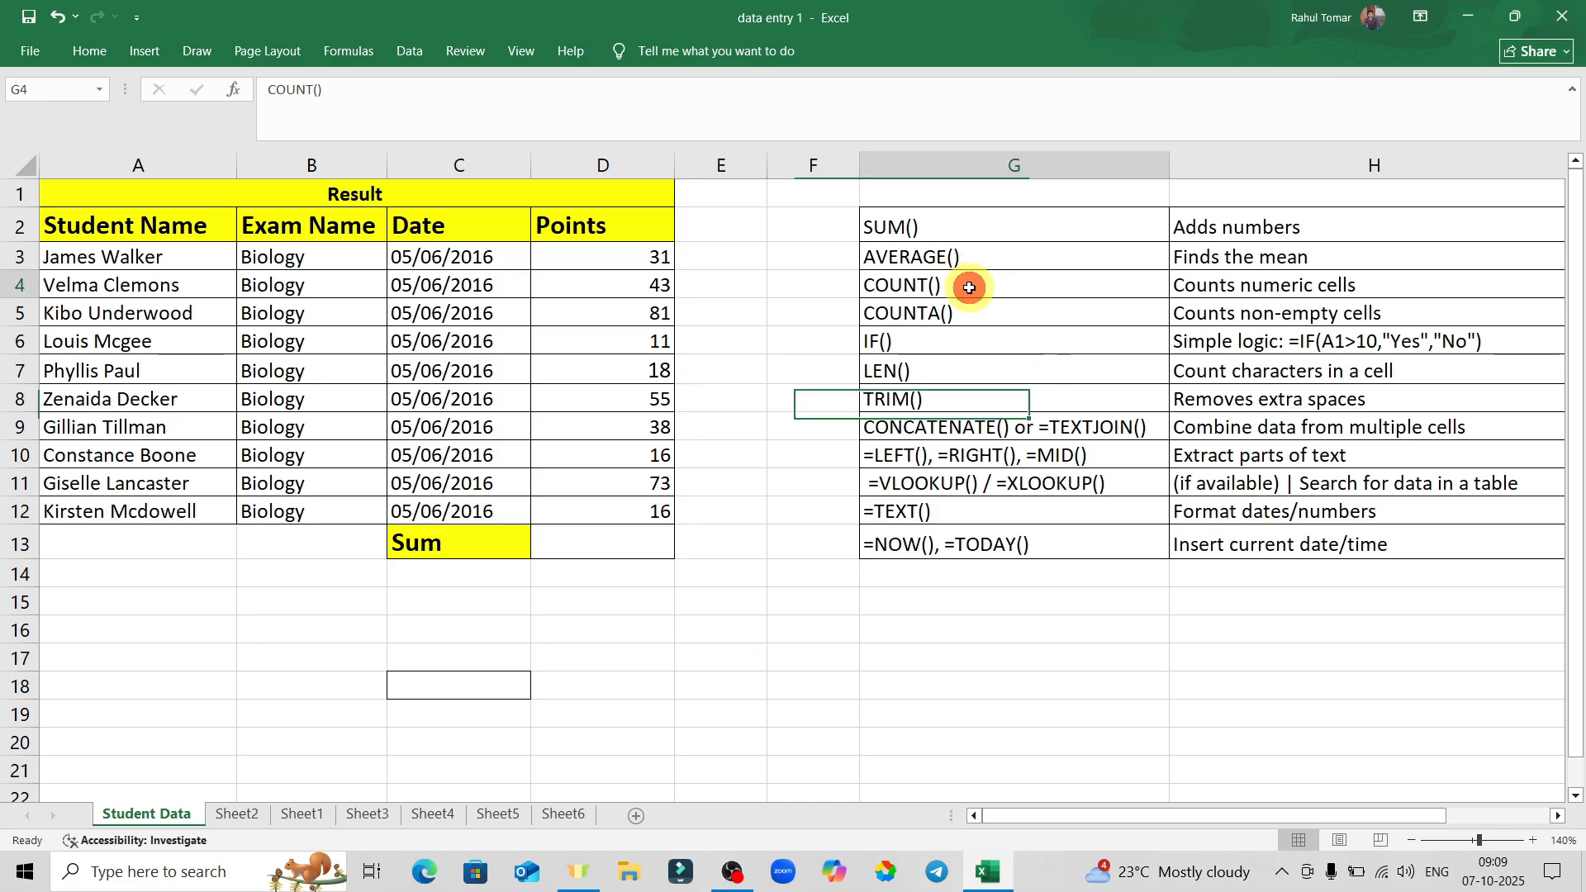
left_click(636, 540)
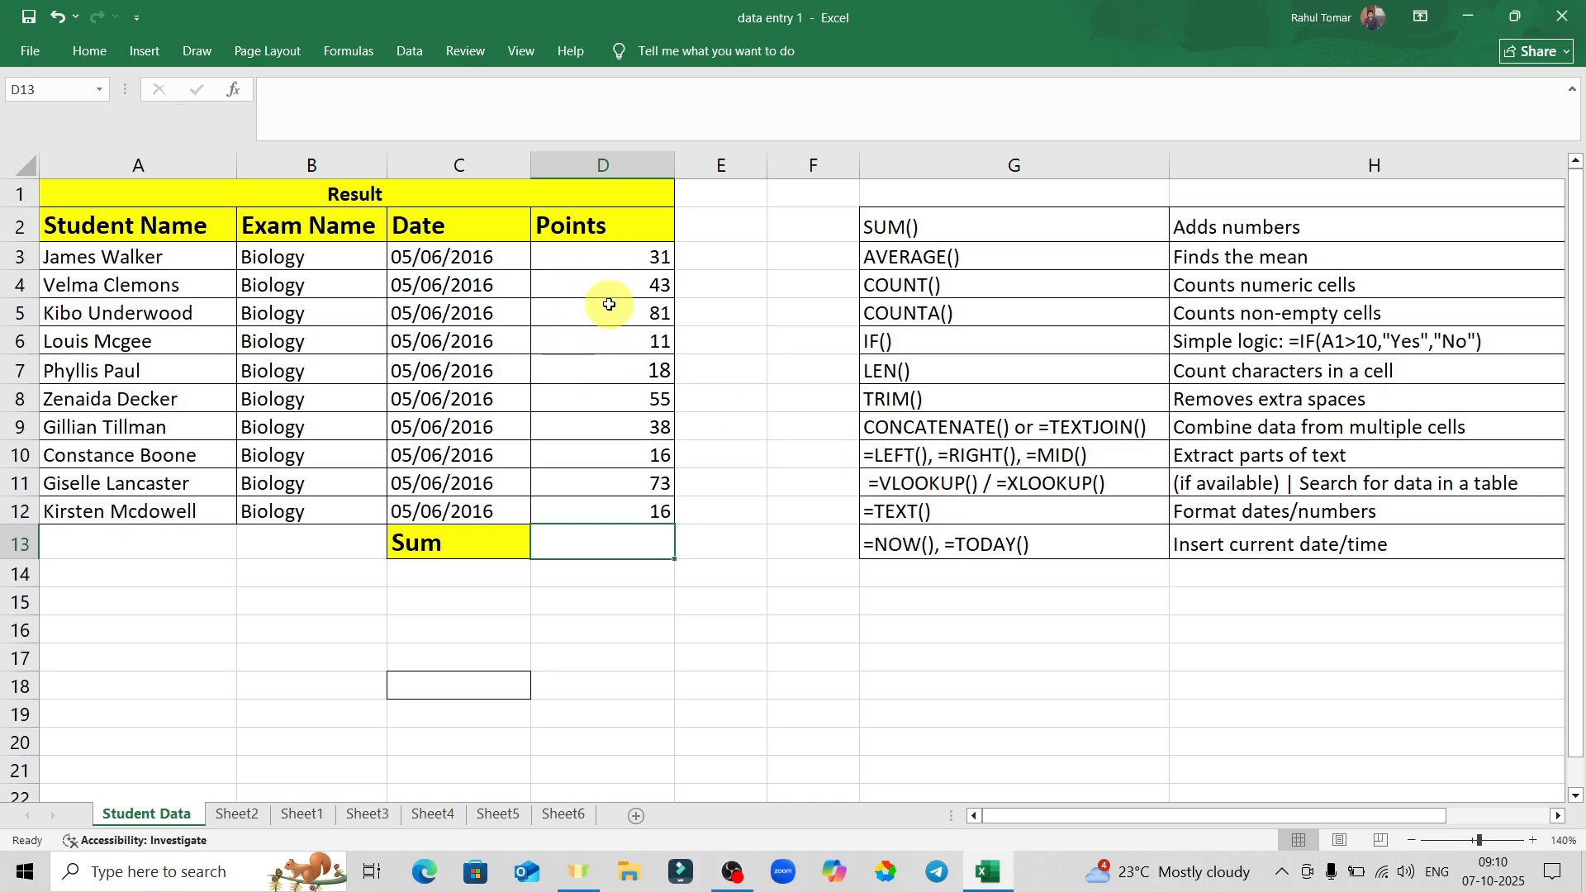
type("=coun")
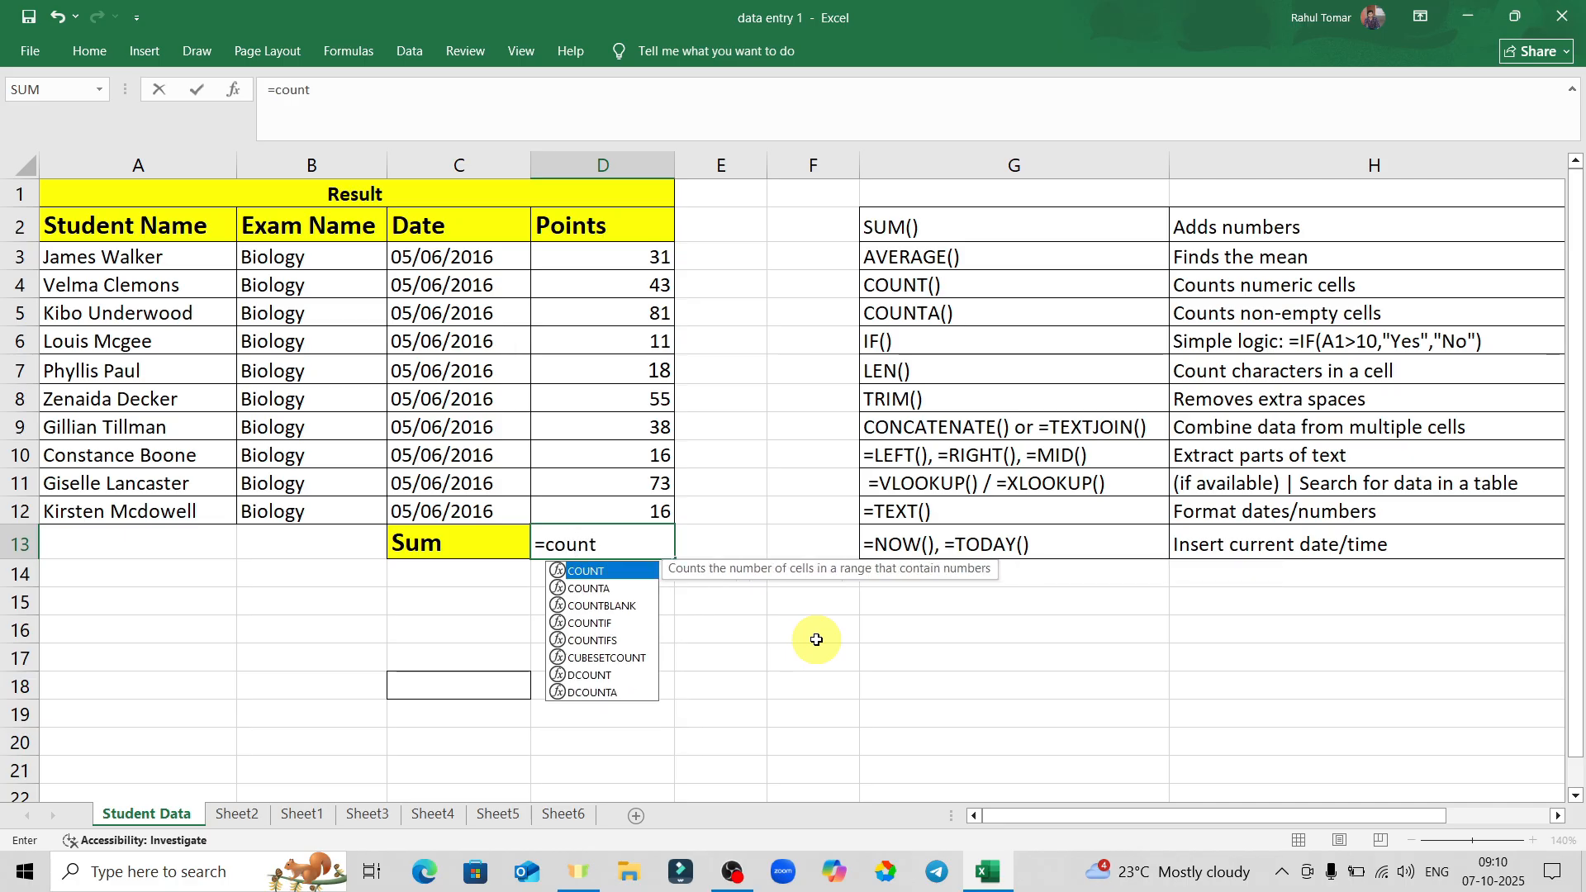
type("t")
key("Tab")
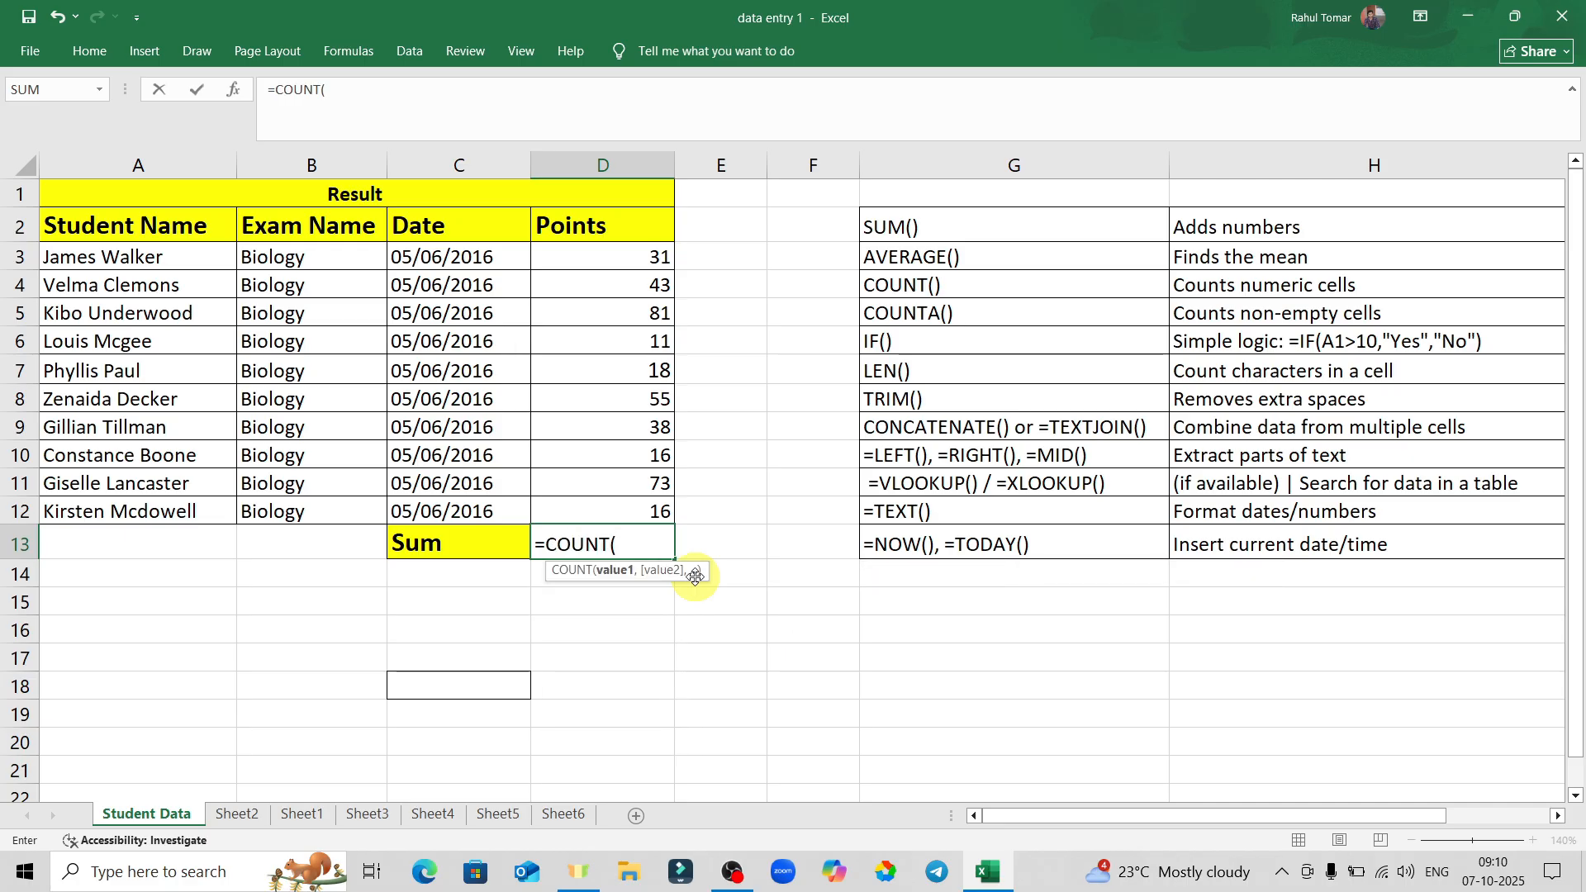
left_click_drag(628, 250, 628, 498)
key("Return")
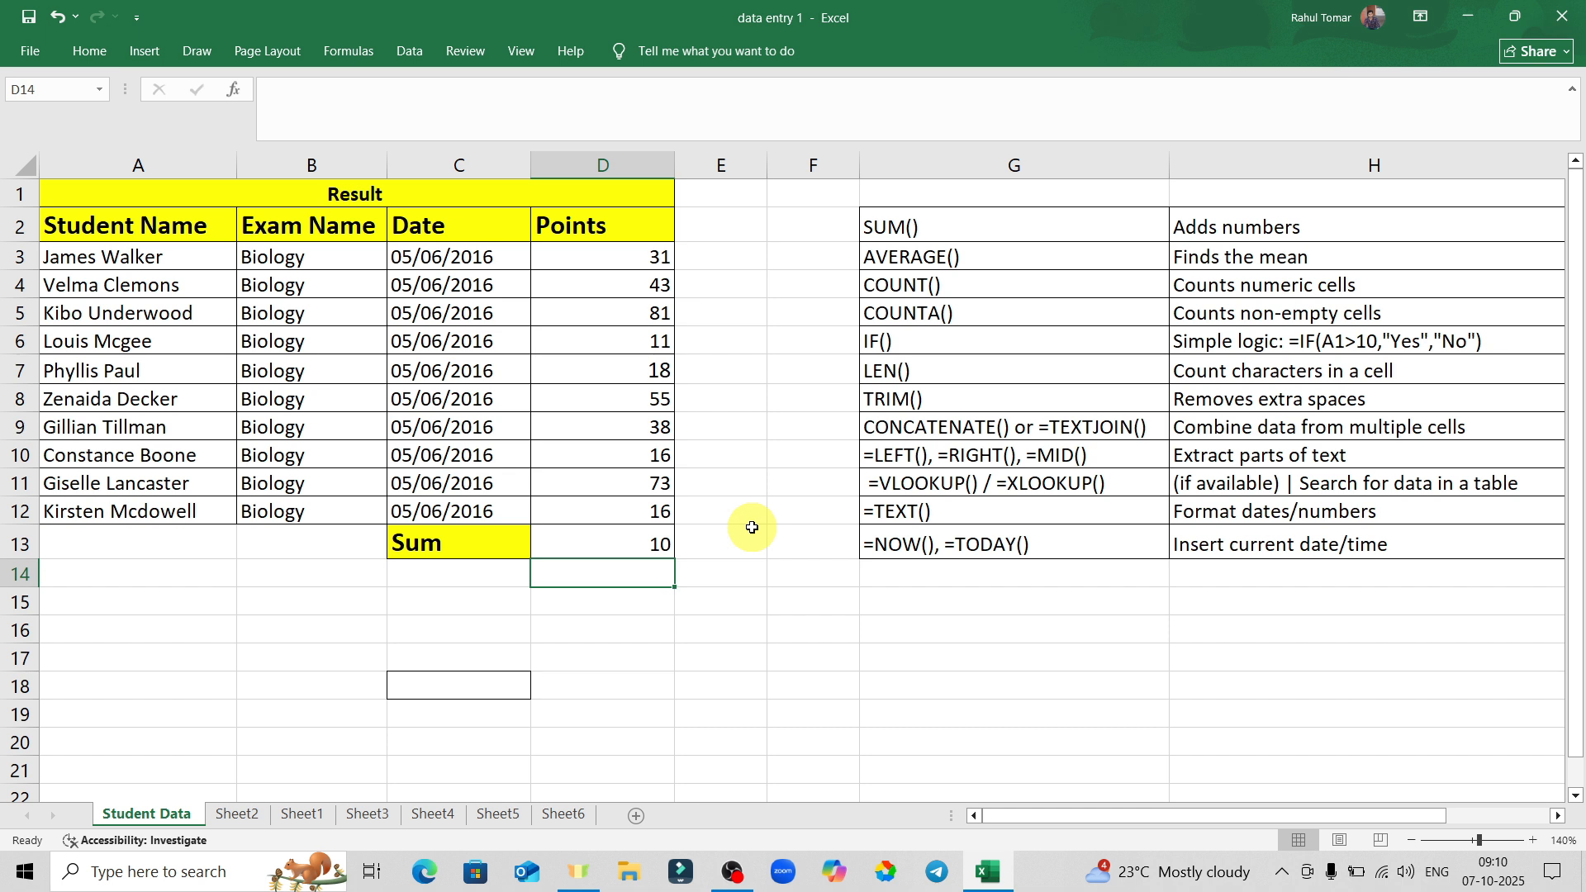
Step through the Points values D3 to D12 to verify the count of 10.
left_click(630, 253)
left_click(638, 285)
left_click(646, 314)
left_click(647, 342)
left_click(648, 371)
left_click(648, 400)
left_click(648, 427)
left_click(648, 454)
left_click(649, 482)
left_click(653, 508)
left_click(712, 311)
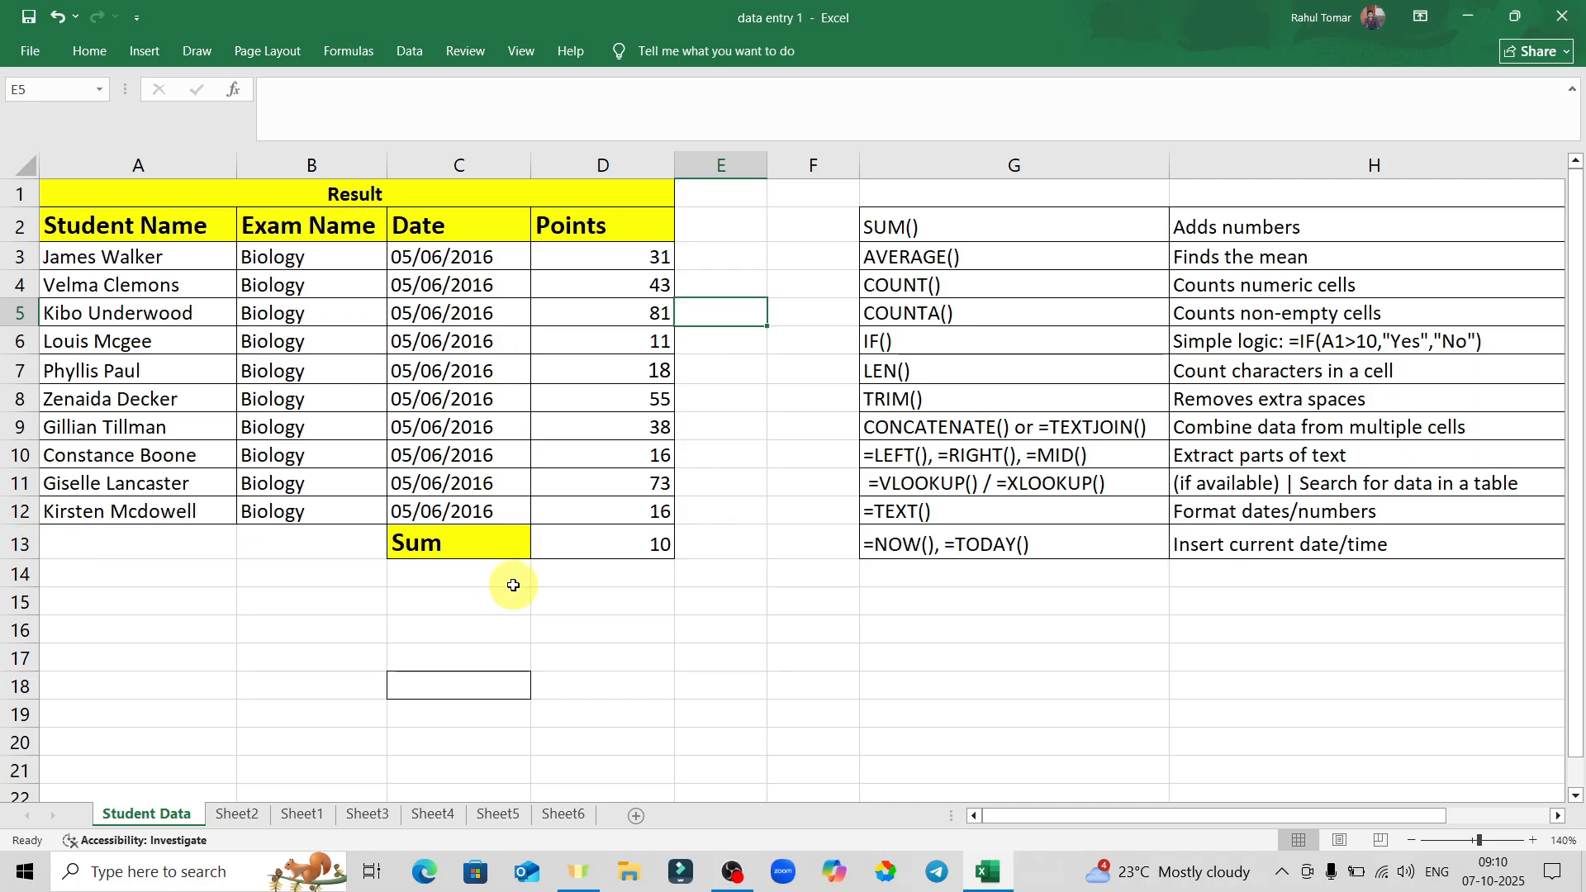
Enter the sample values 1, 2, 3, a, s and 5 into E9:E14.
left_click(567, 595)
left_click(738, 599)
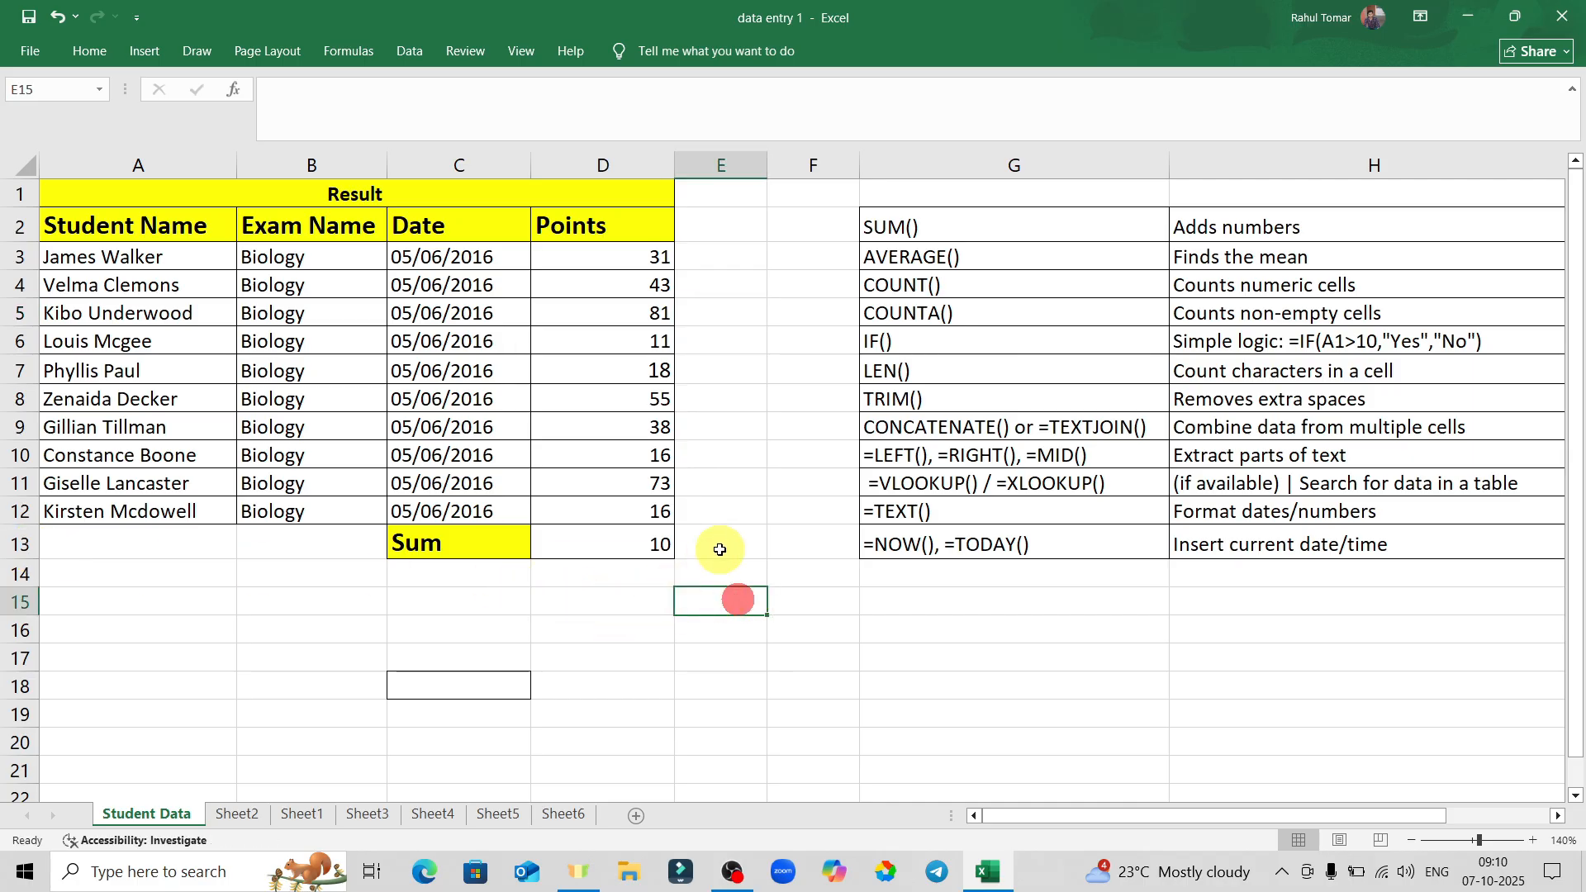
left_click(724, 422)
type("1")
key("Return")
type("2")
key("Return")
type("3")
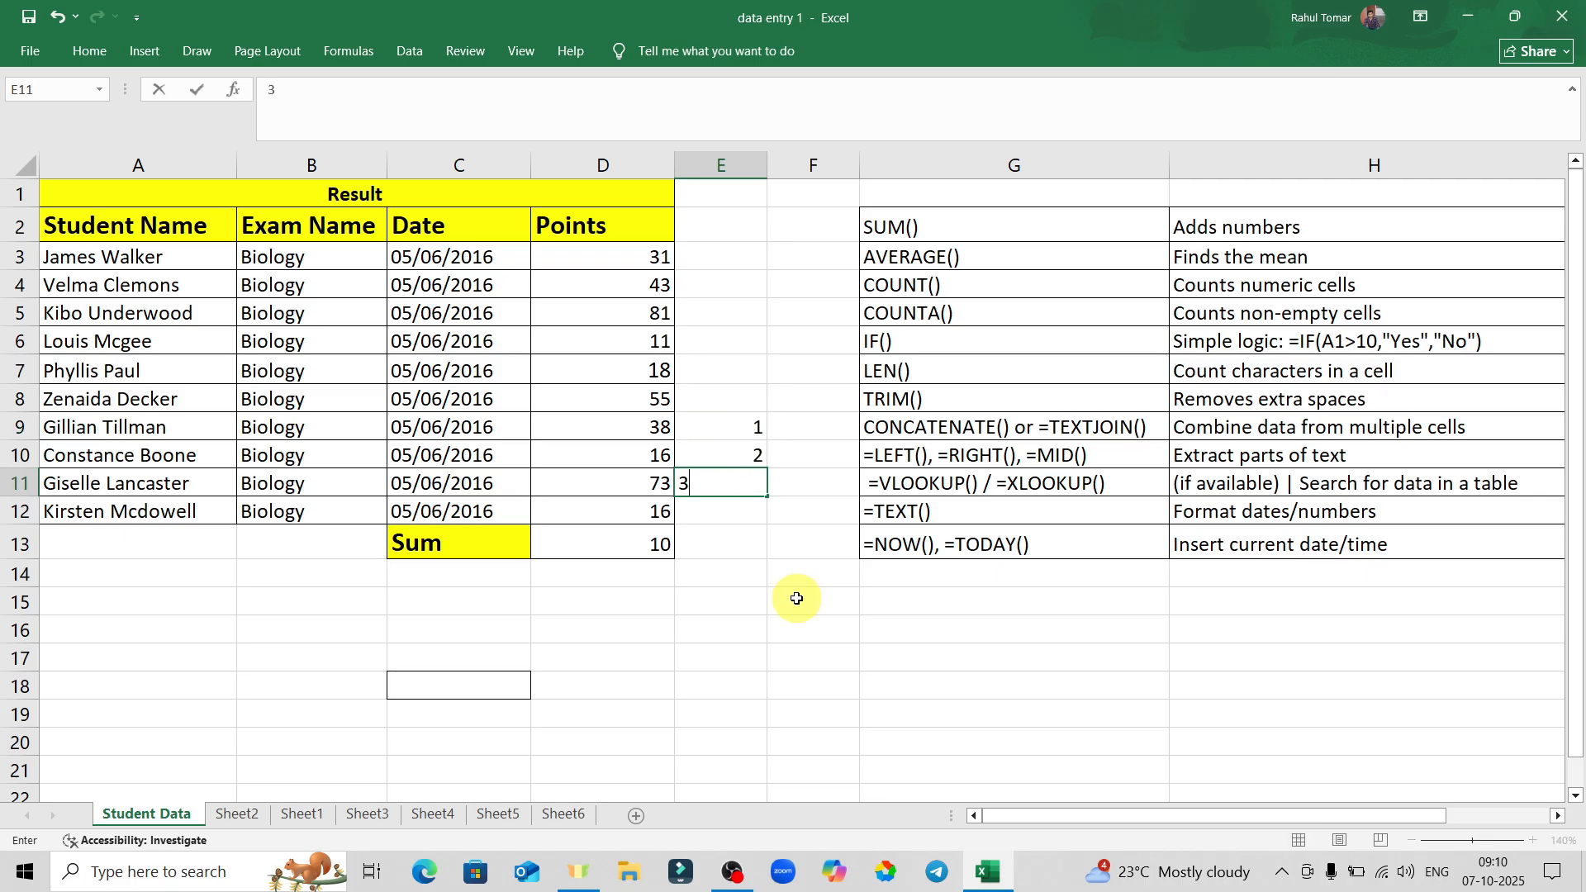
key("Return")
type("a")
key("Return")
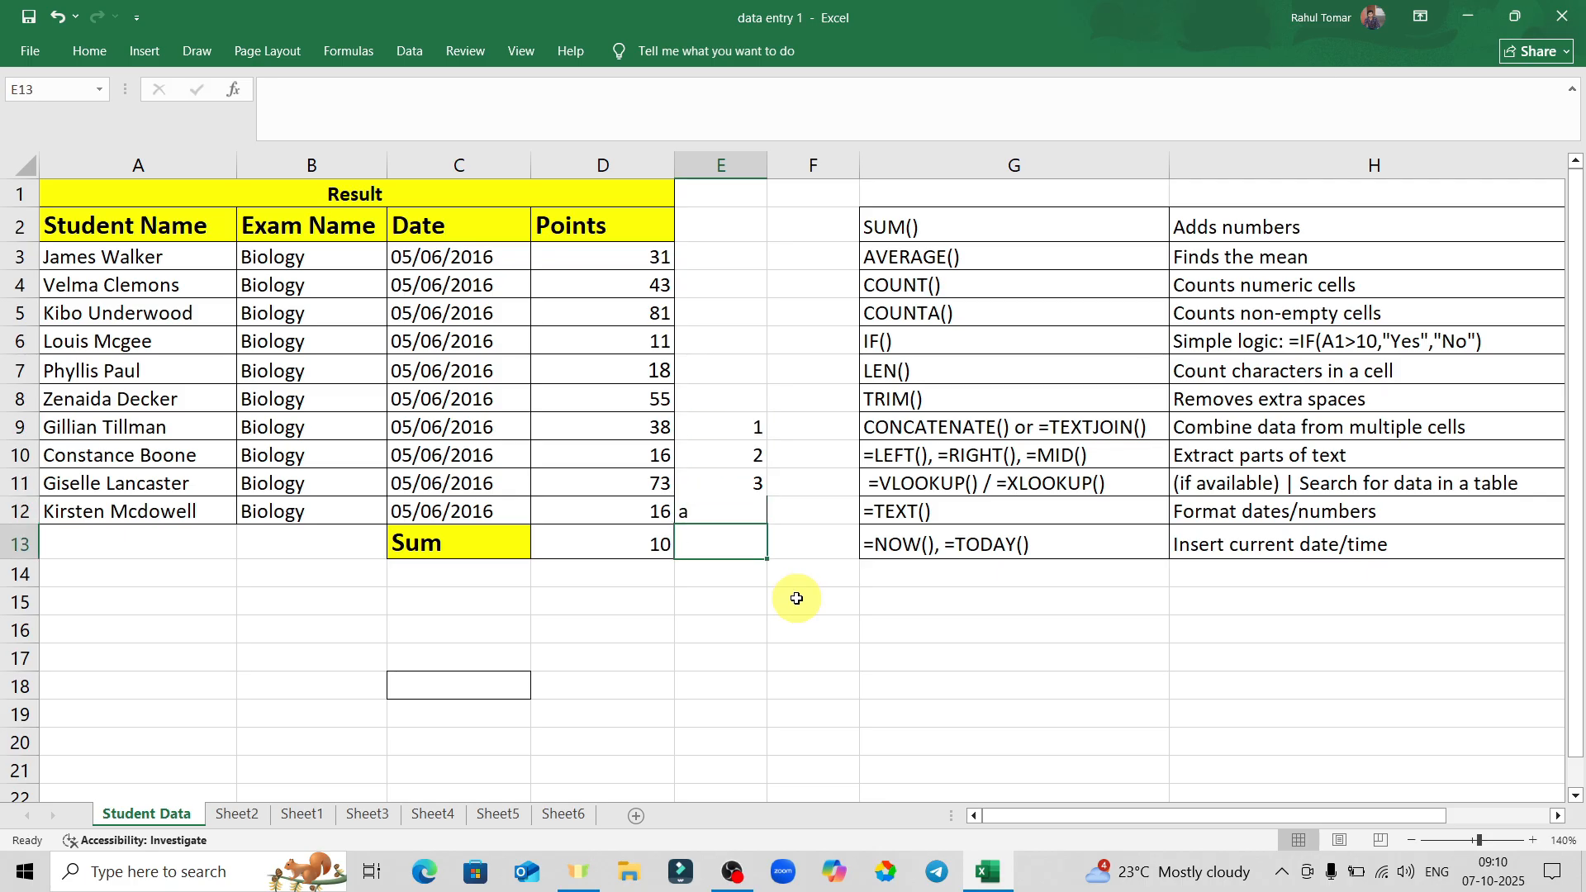
type("s")
key("Return")
type("5")
key("Return")
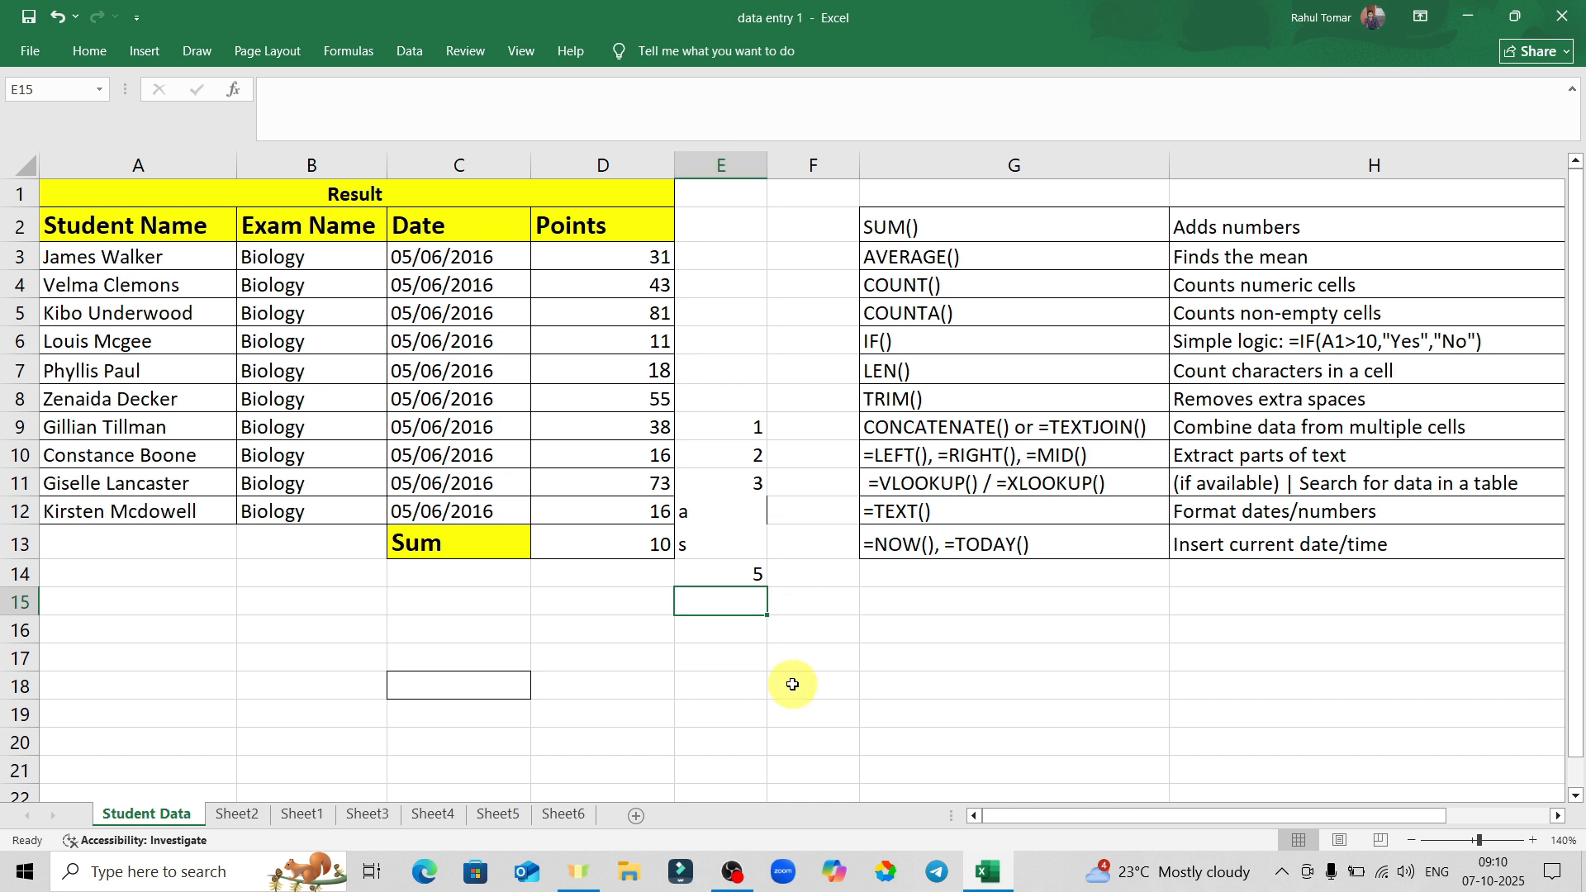
Pin the ribbon and centre all of column E with Home > Center.
left_click(725, 166)
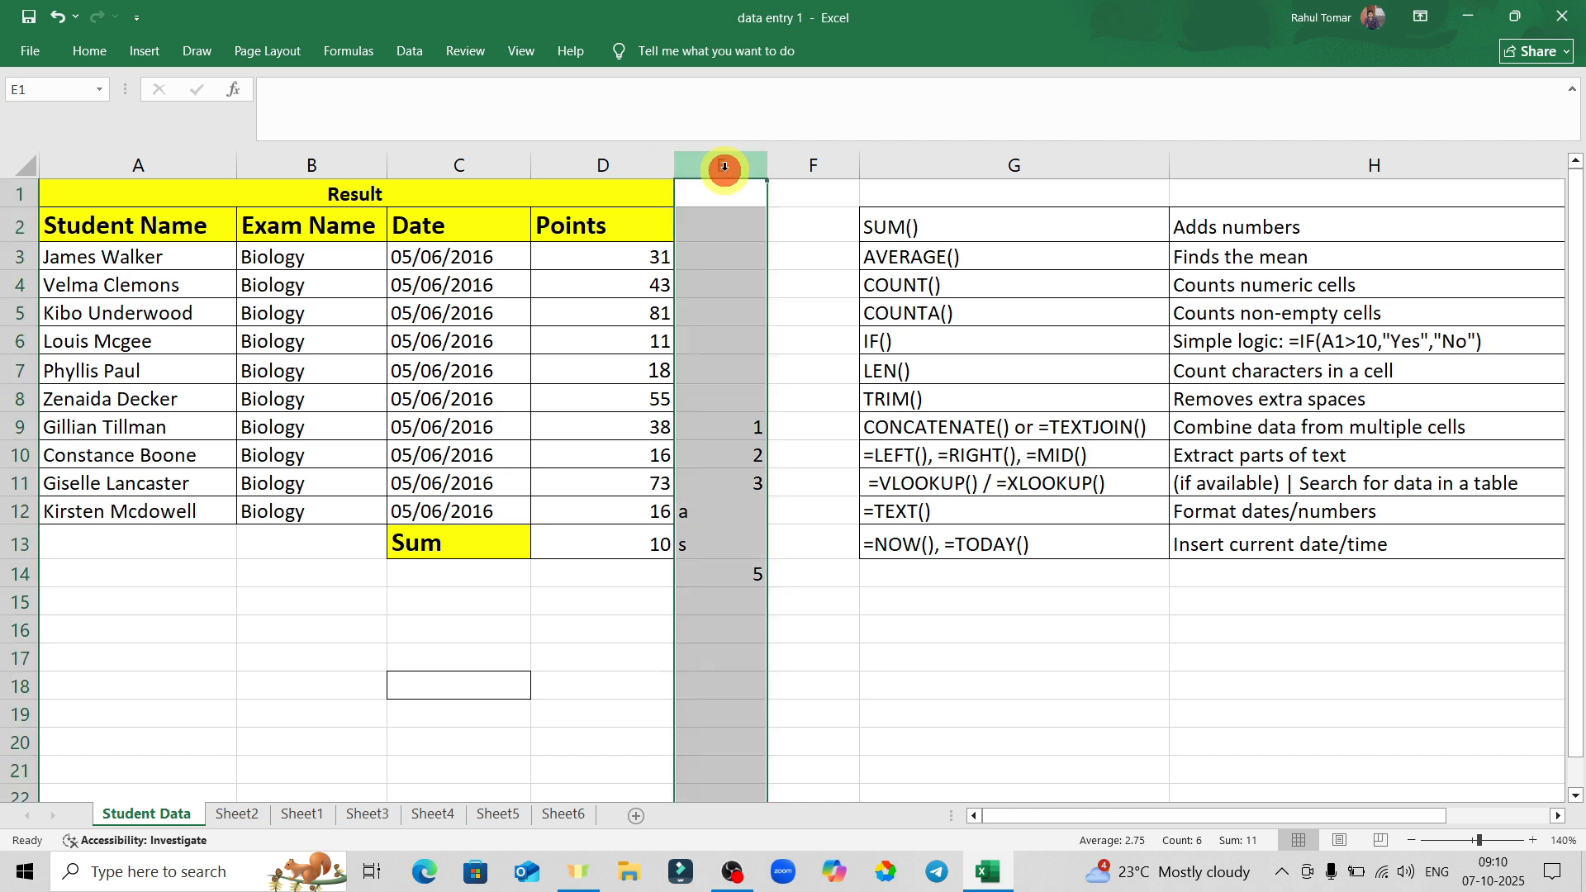
left_click(89, 50)
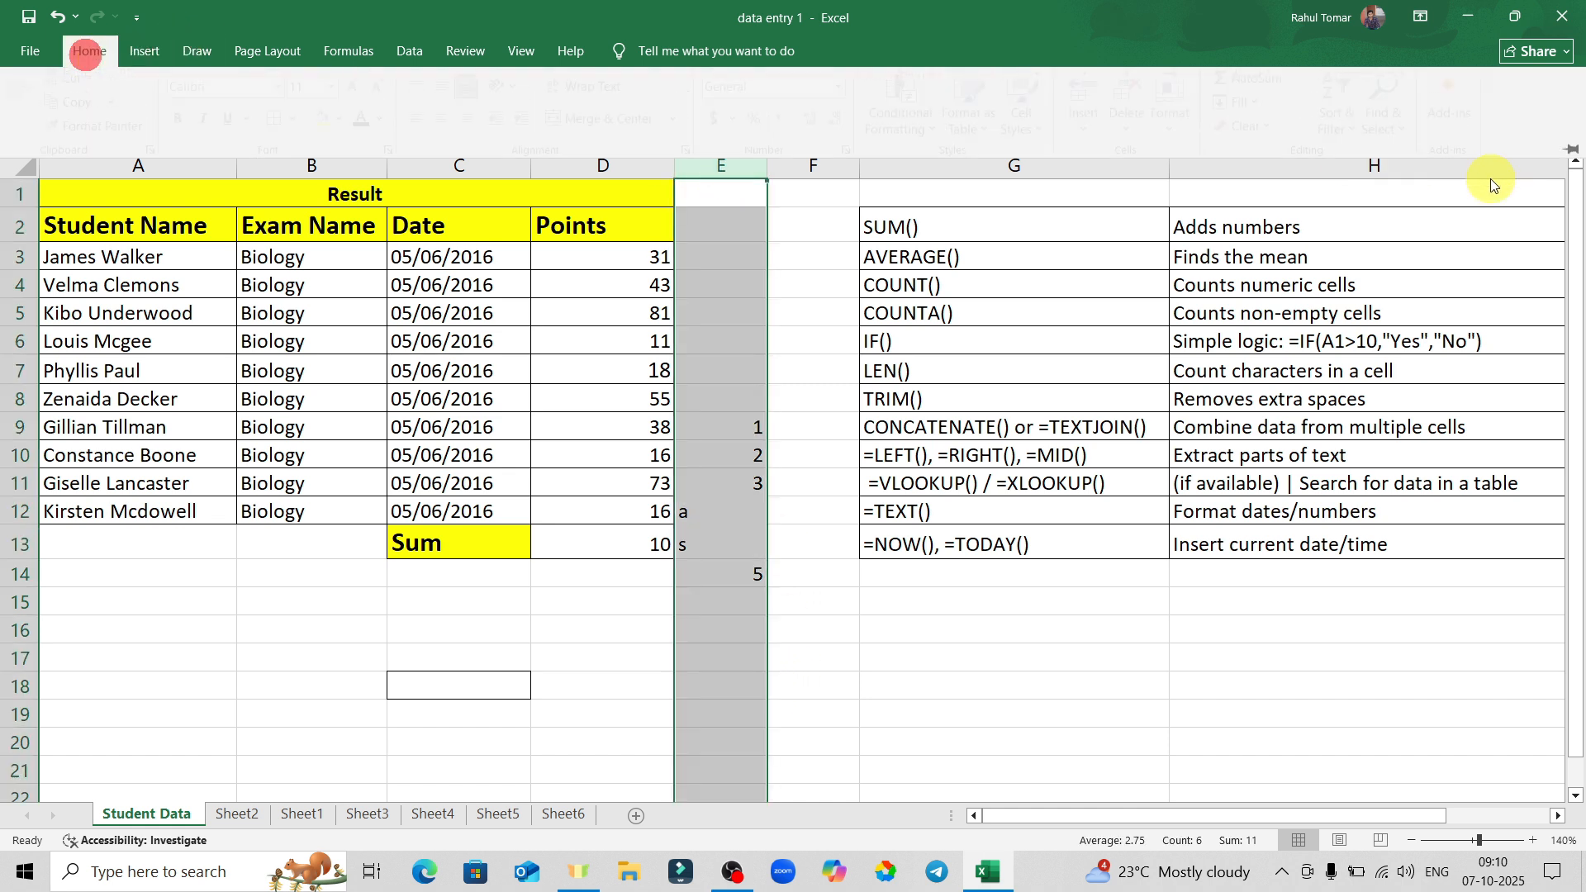
left_click(1570, 147)
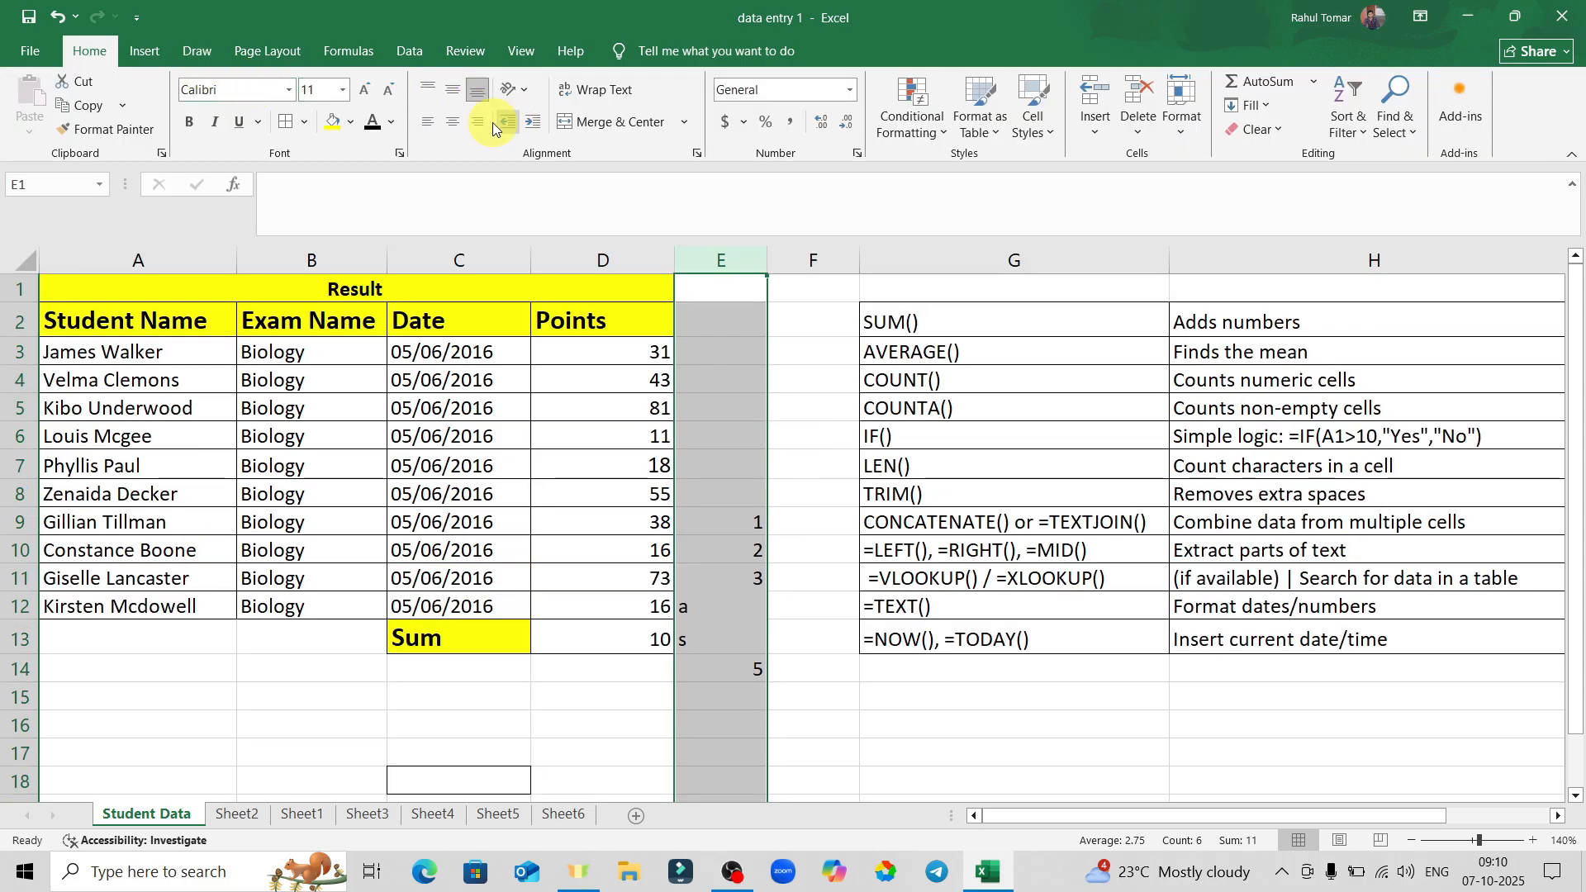
left_click(454, 123)
left_click(806, 715)
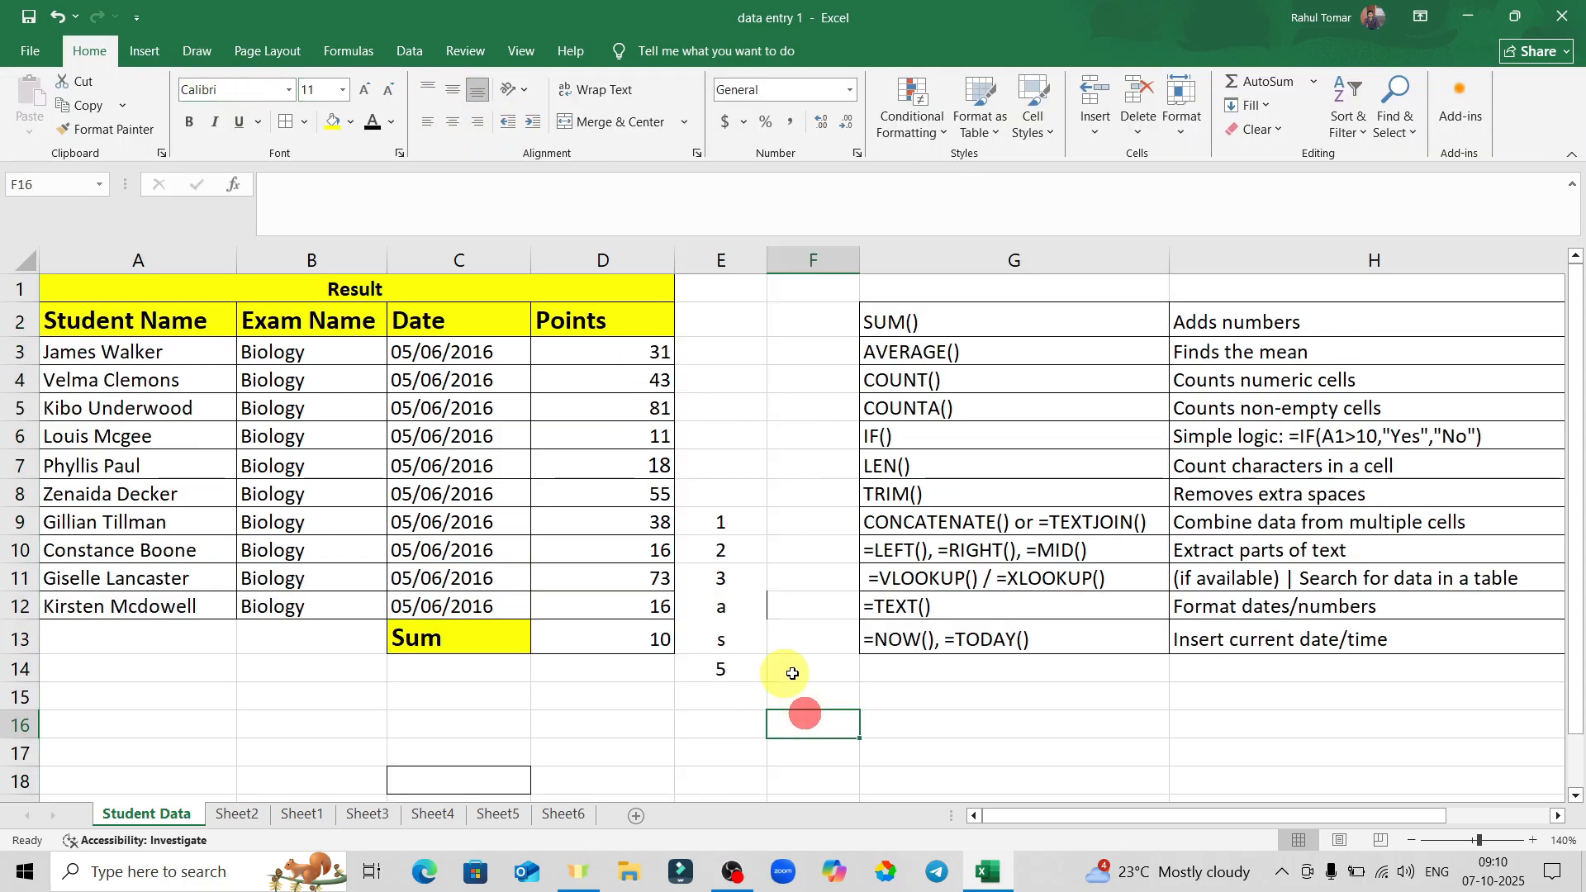
left_click(867, 680)
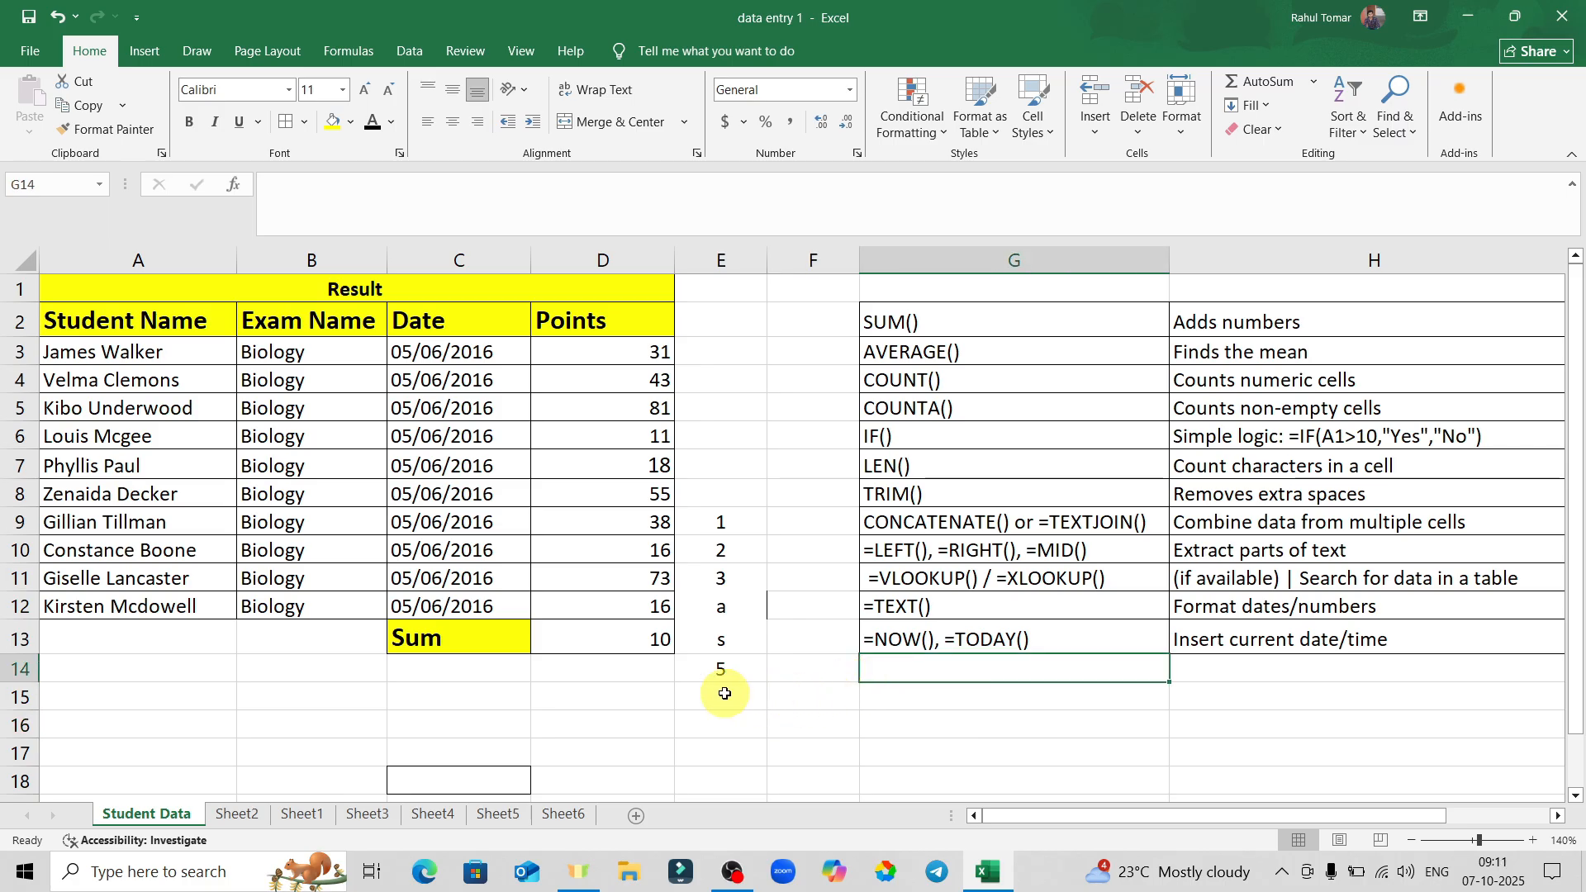
Enter =COUNT(E9:E14) in E15, returning 4, and reselect E9:E14 to compare.
left_click(725, 694)
type("=")
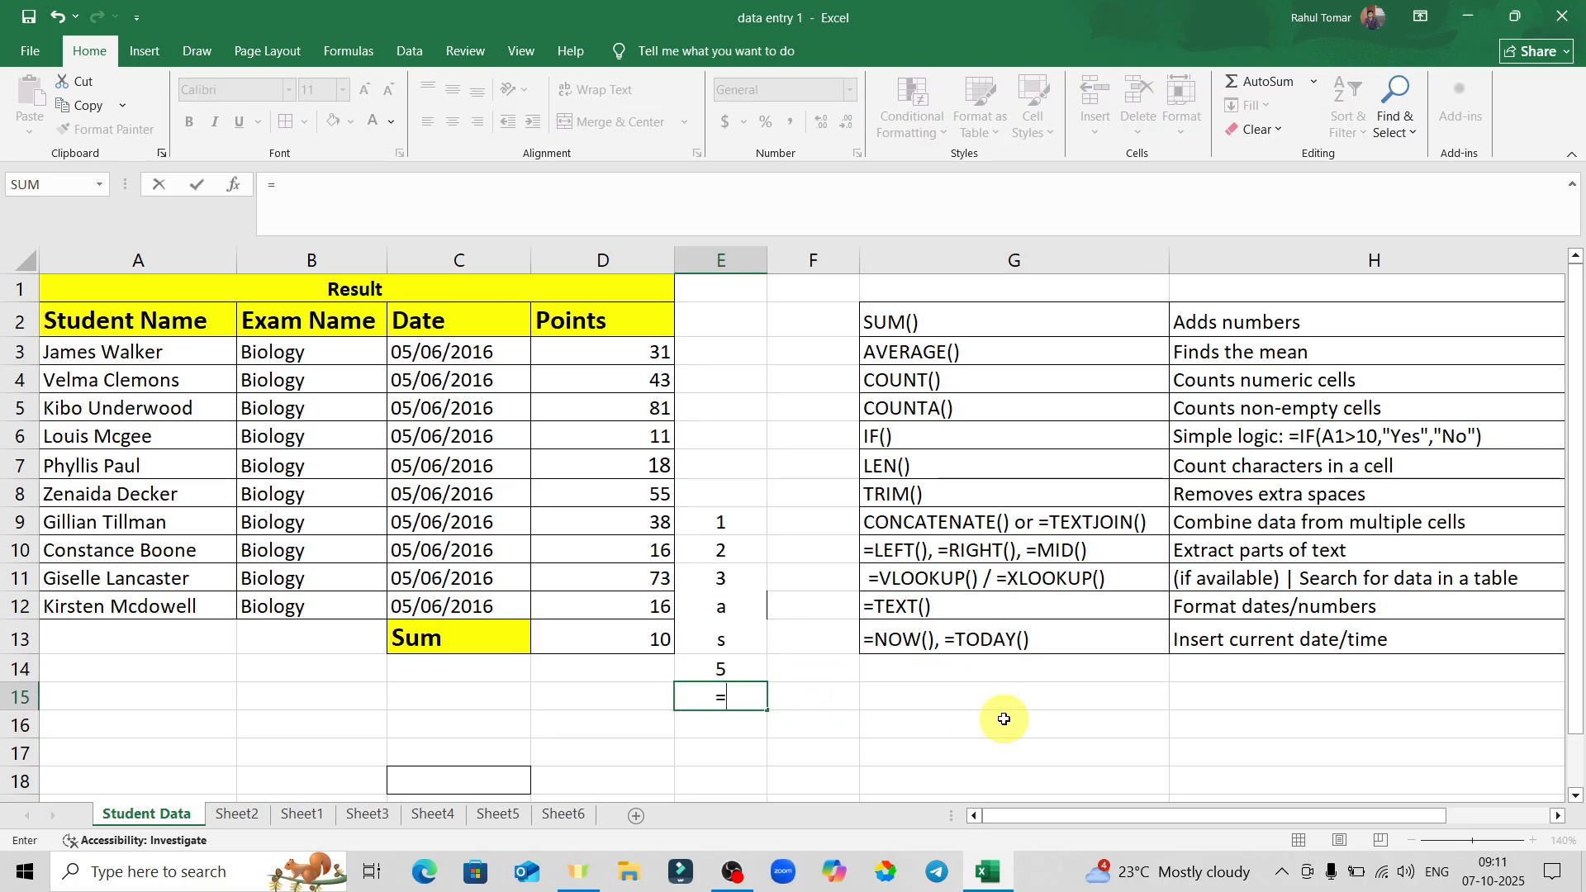
type("count")
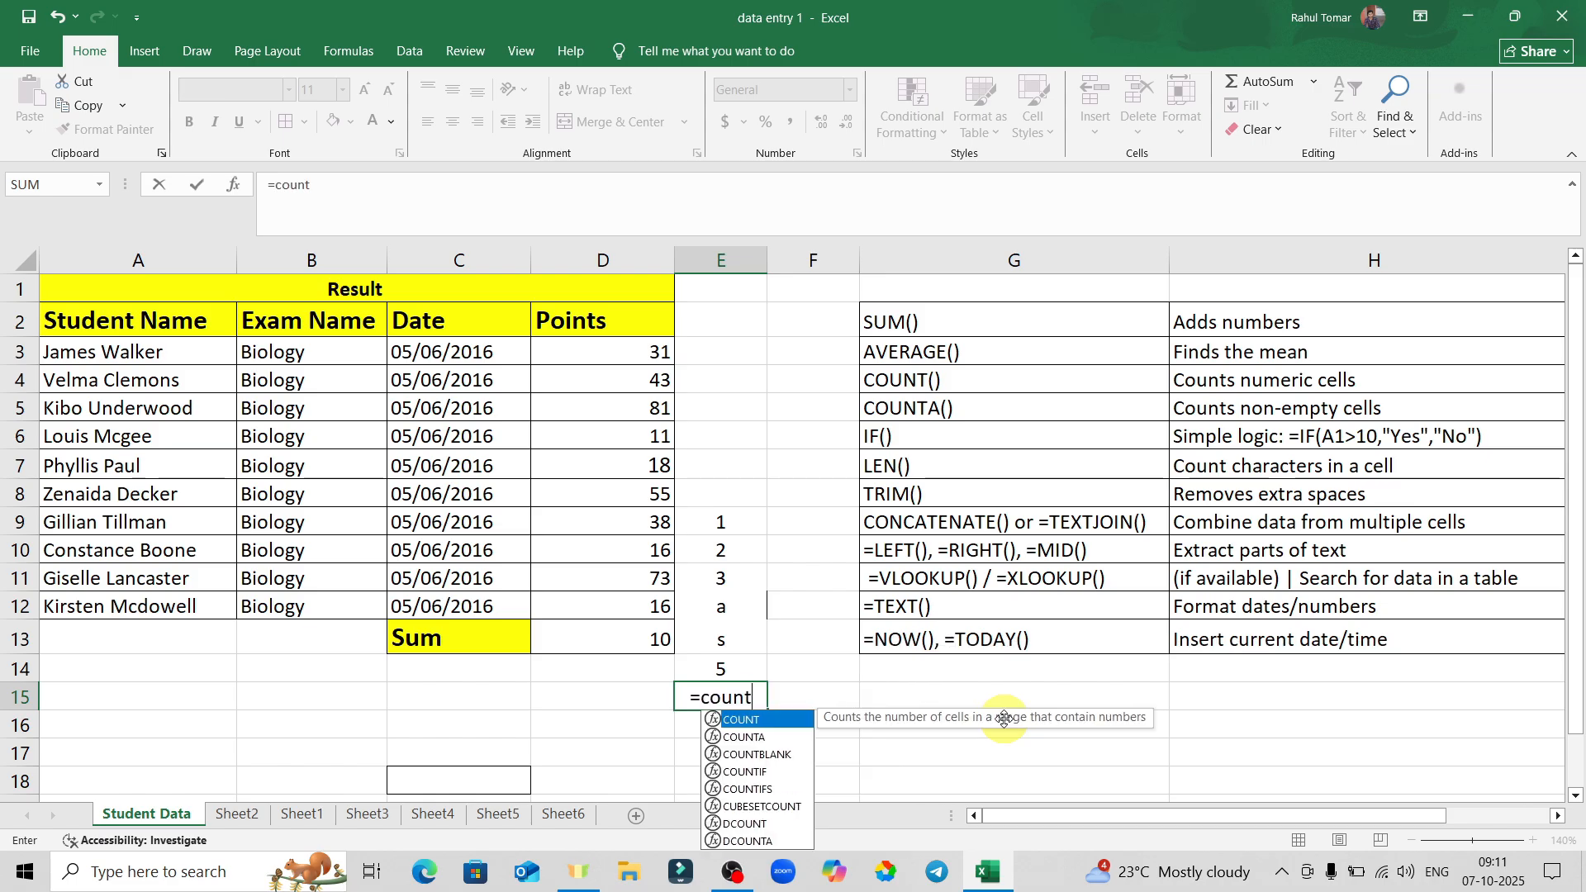
key("Tab")
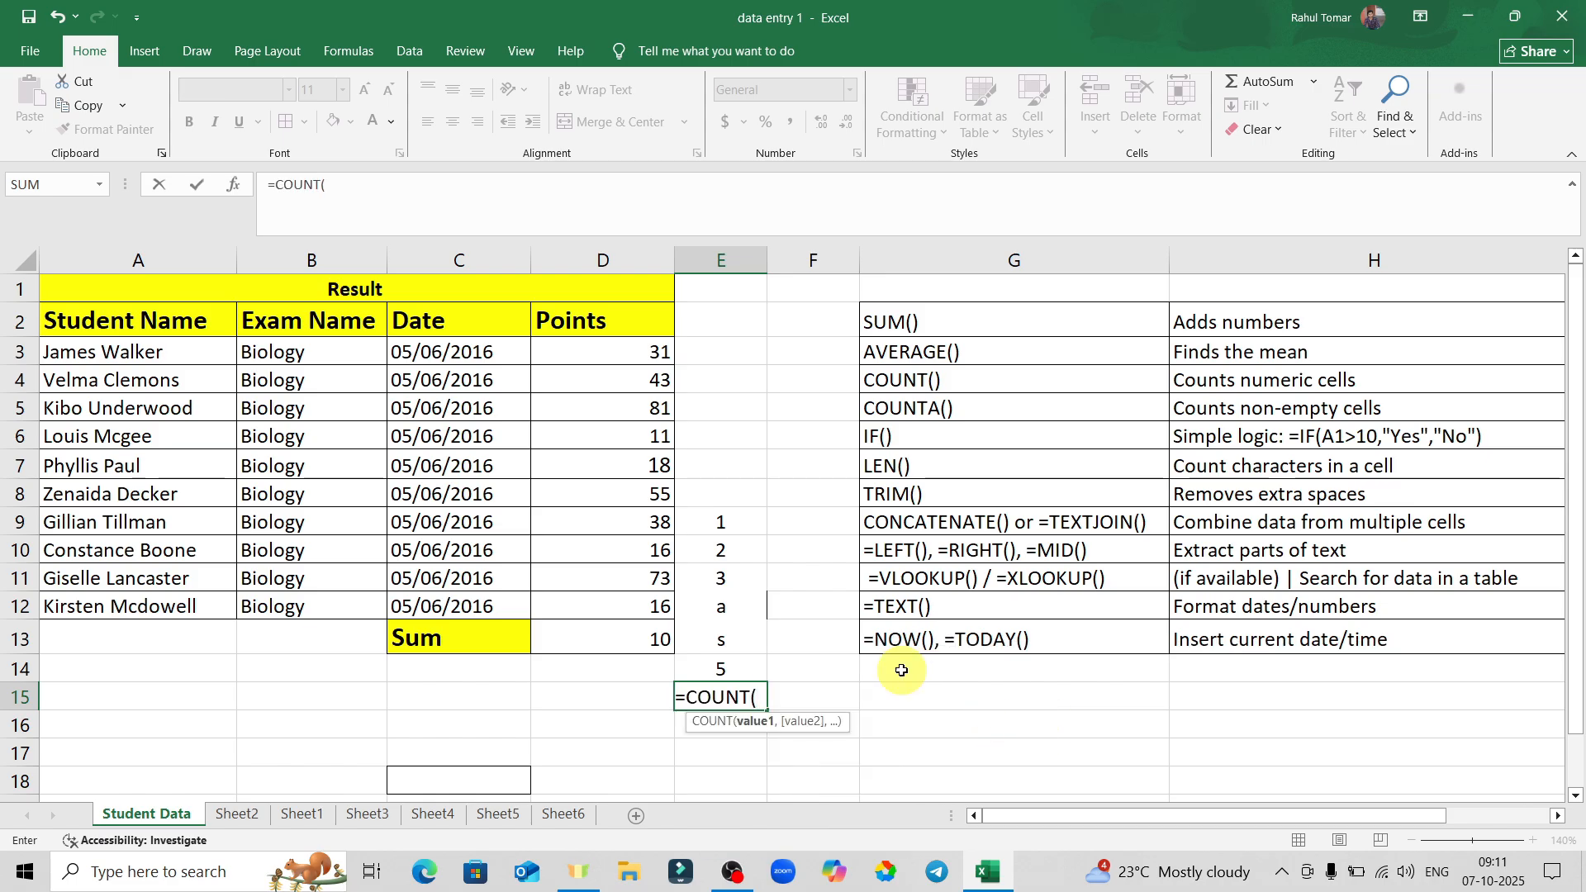
left_click_drag(718, 523, 720, 658)
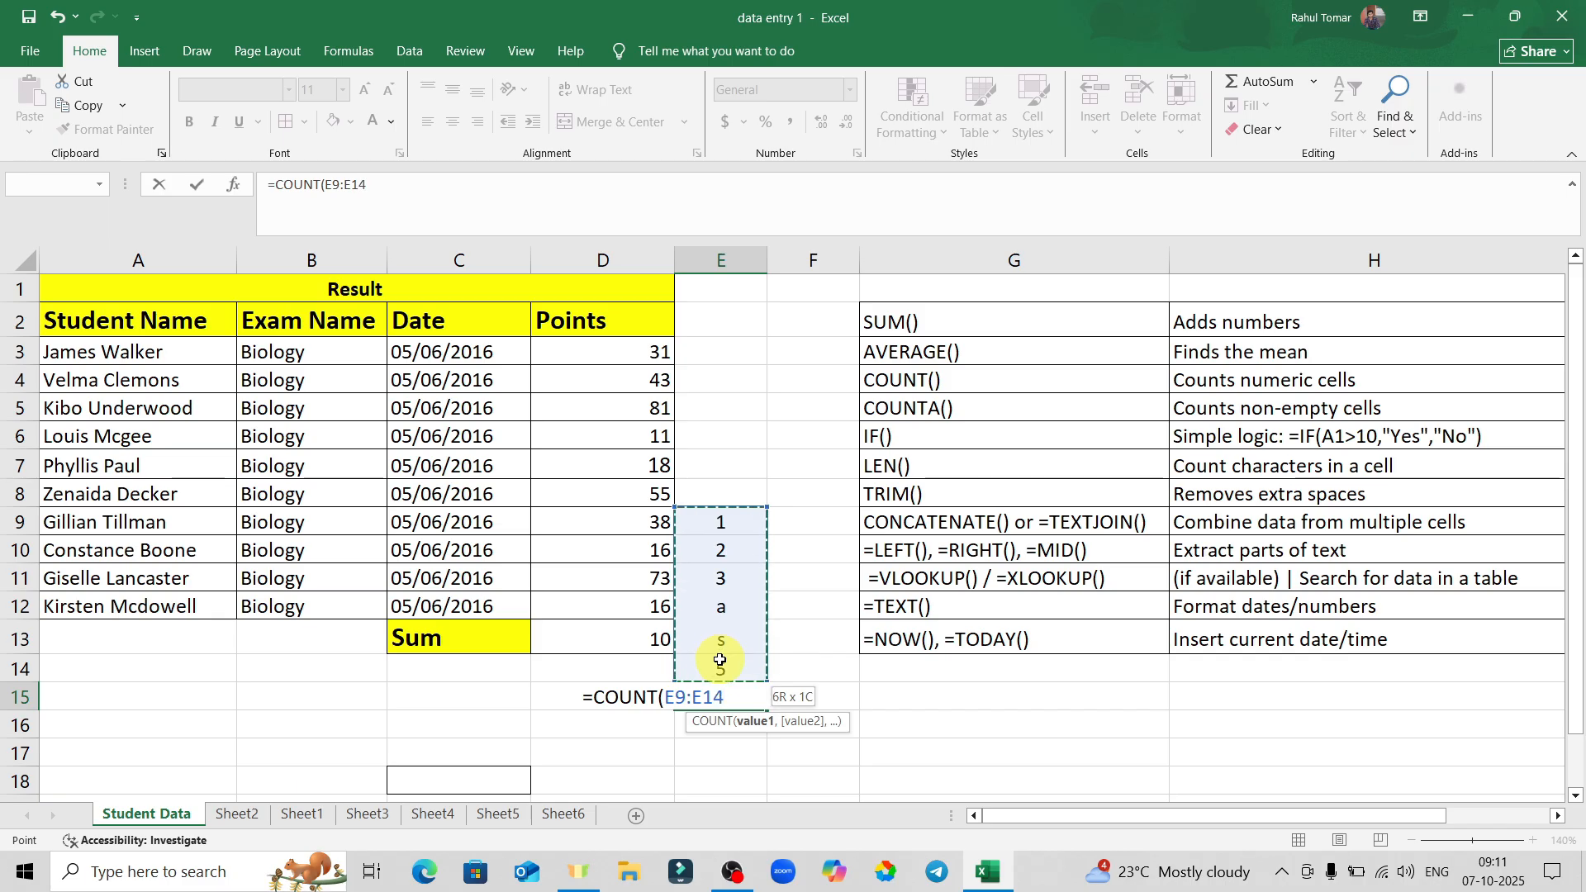
key("Return")
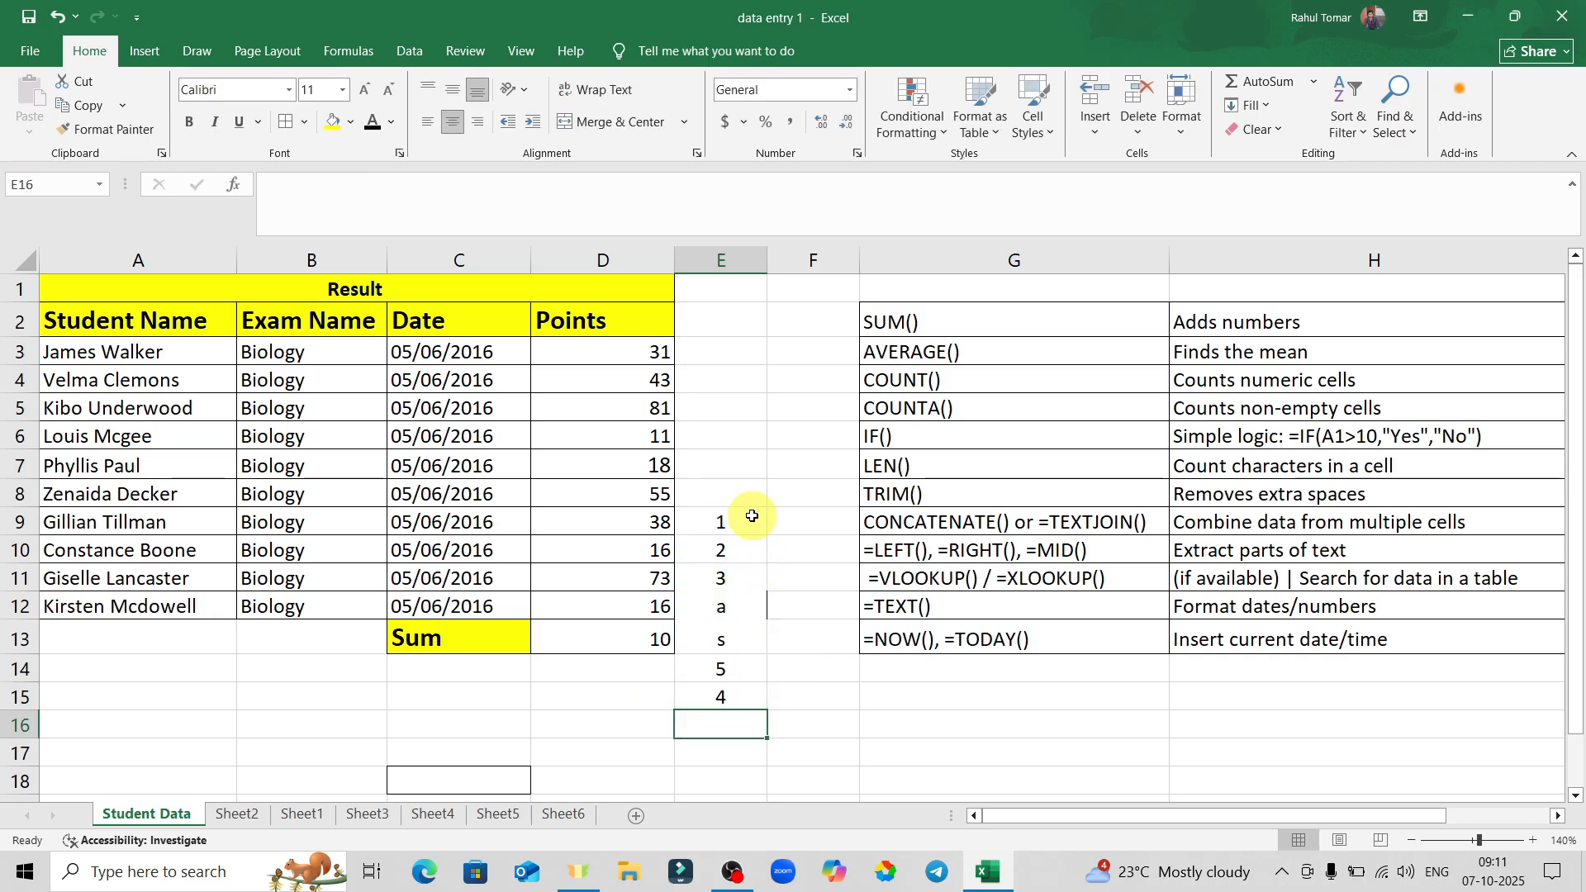
left_click_drag(725, 521, 726, 662)
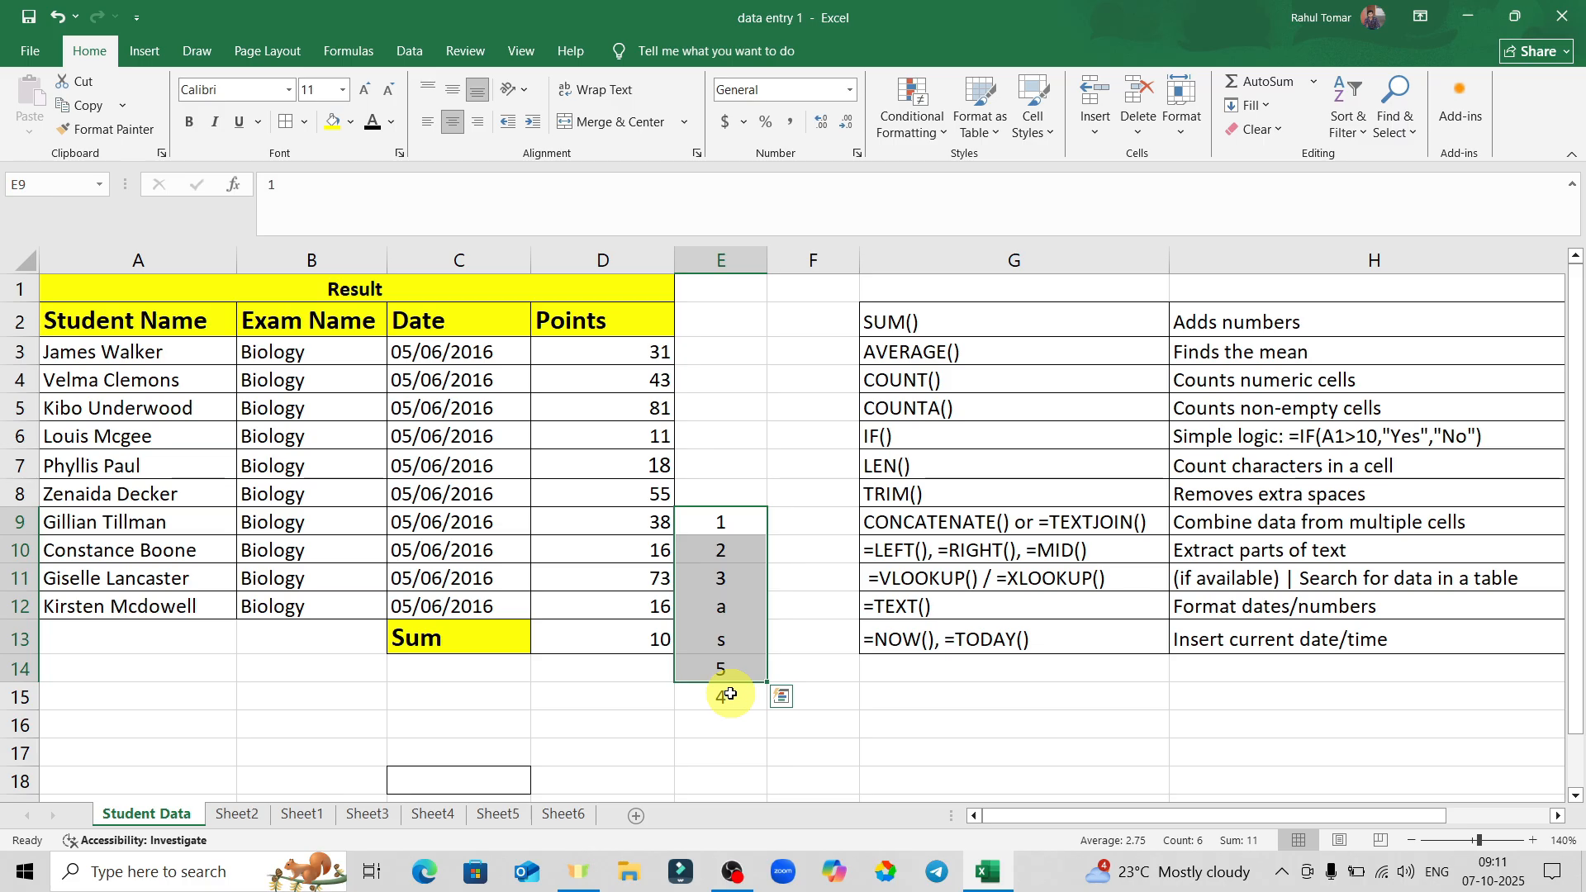
Delete the =COUNT(E9:E14) formula from E15, leaving the cell empty.
left_click(730, 694)
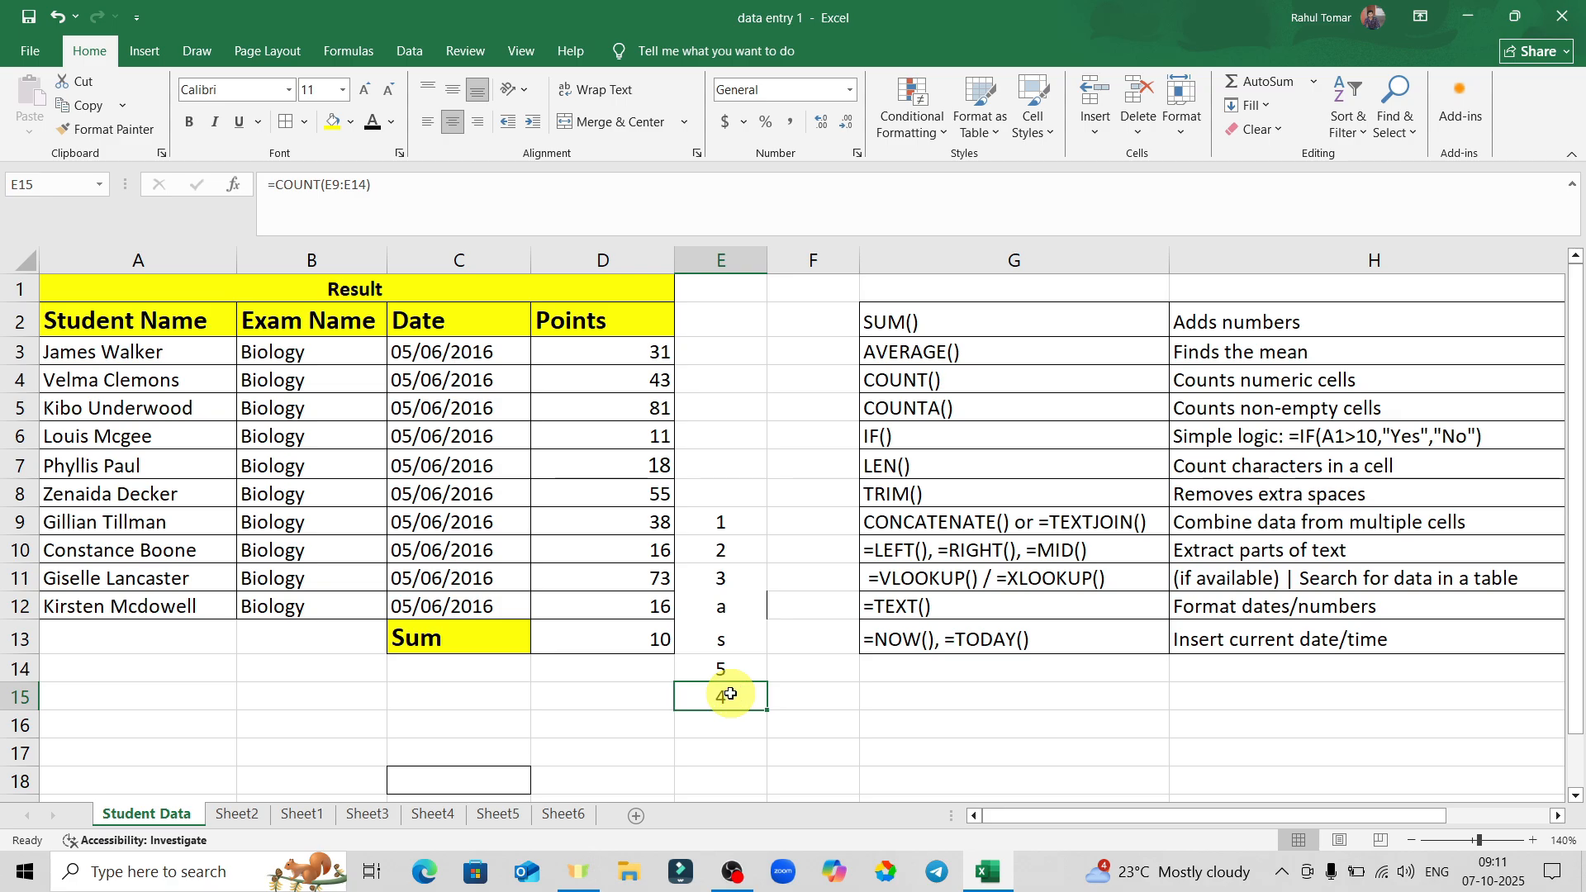
key("BackSpace")
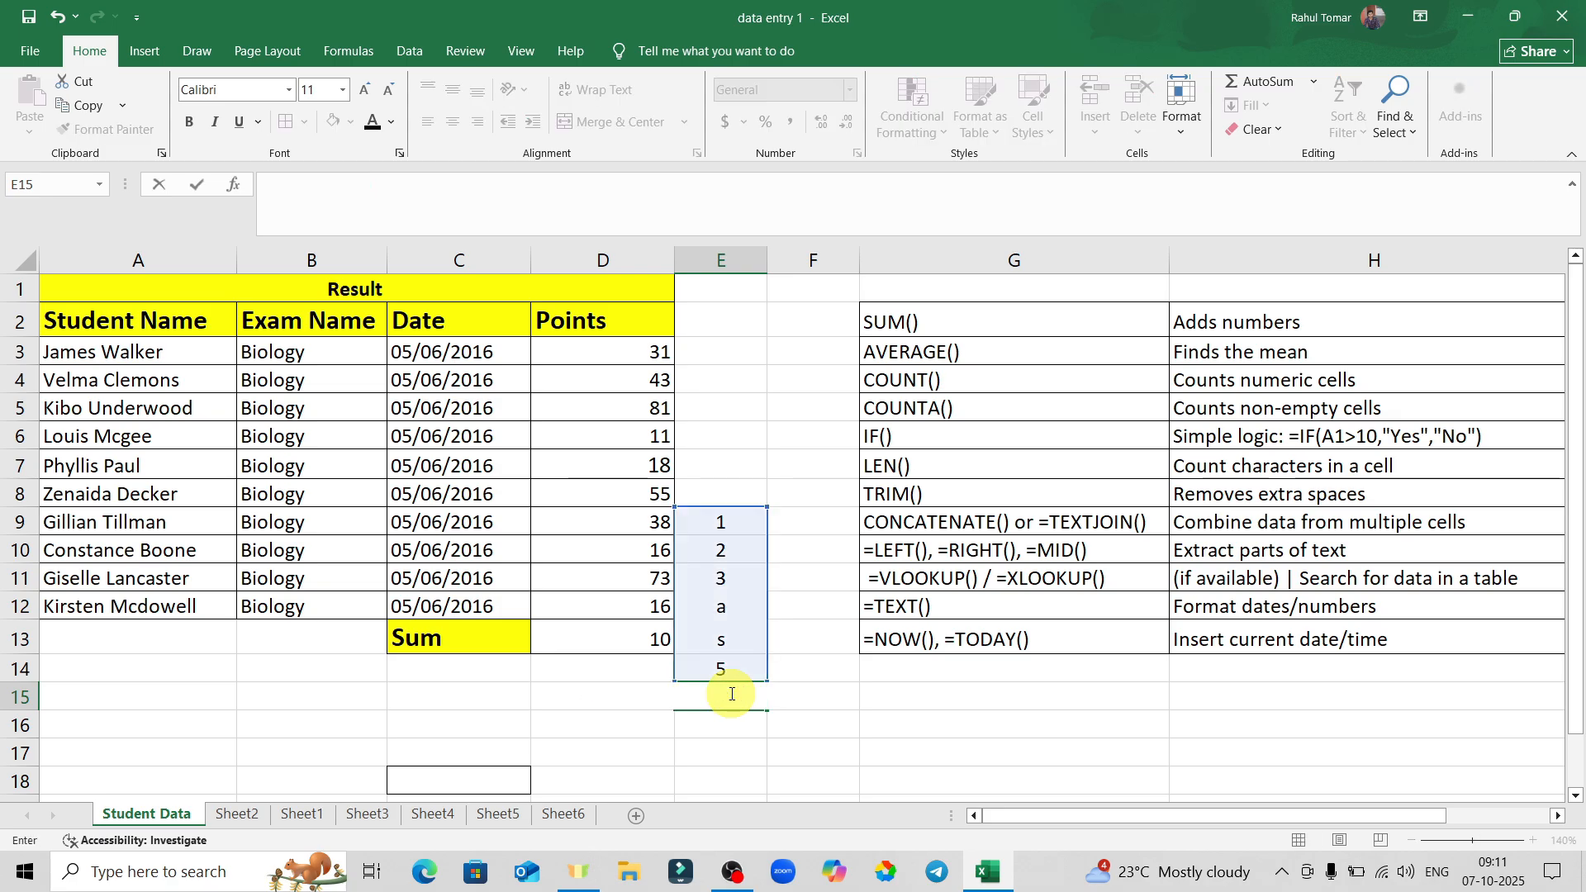
left_click(961, 409)
left_click(727, 692)
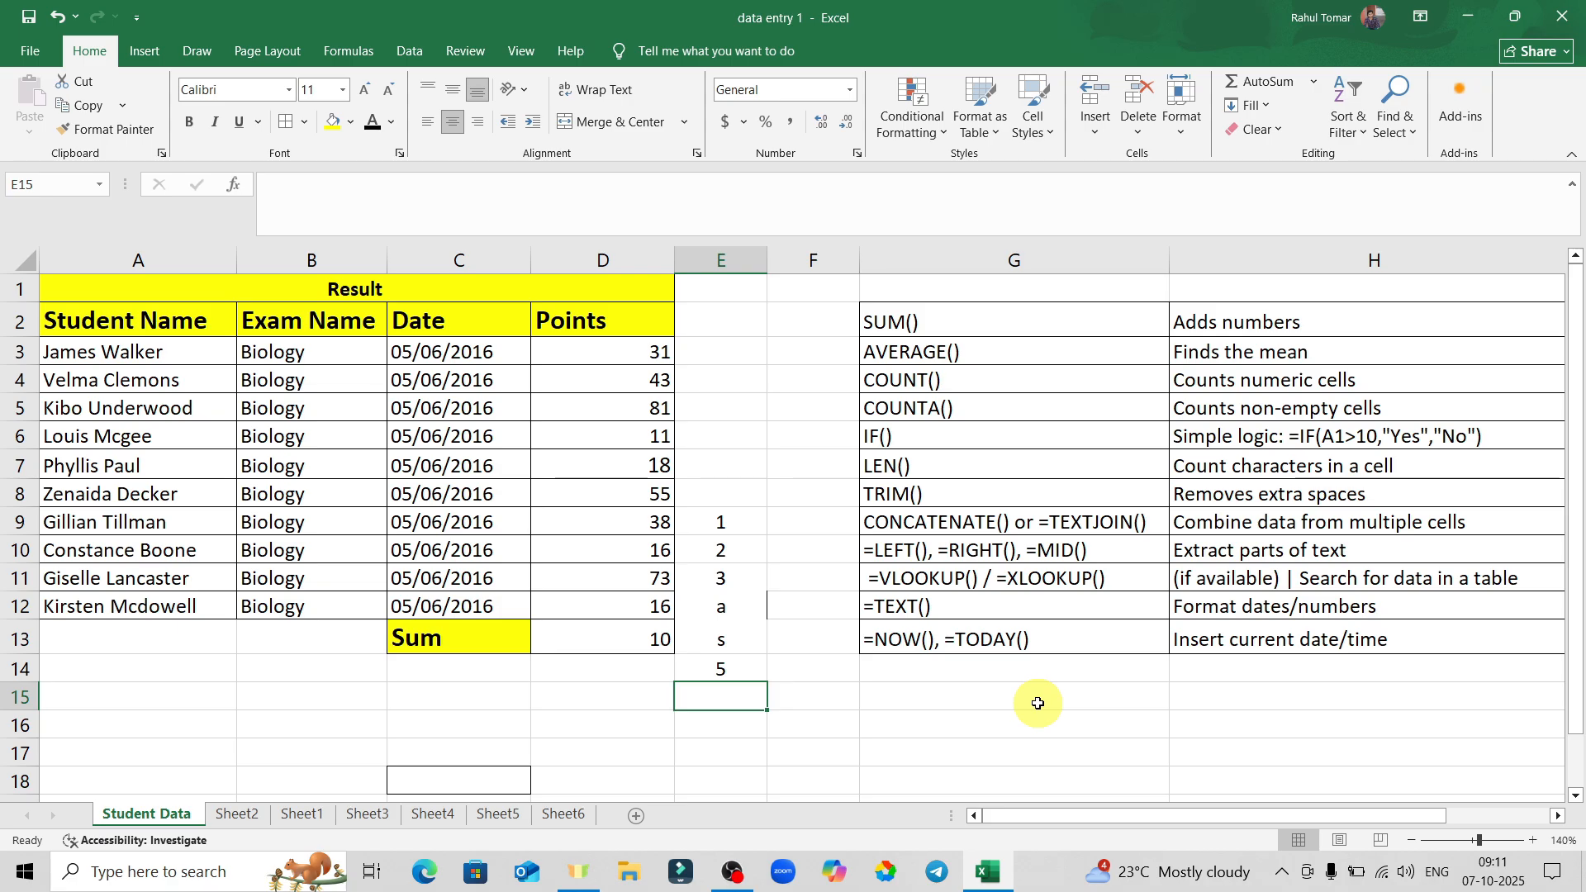
Enter =COUNTA(E9:E14) in E15, which returns 6.
type("=")
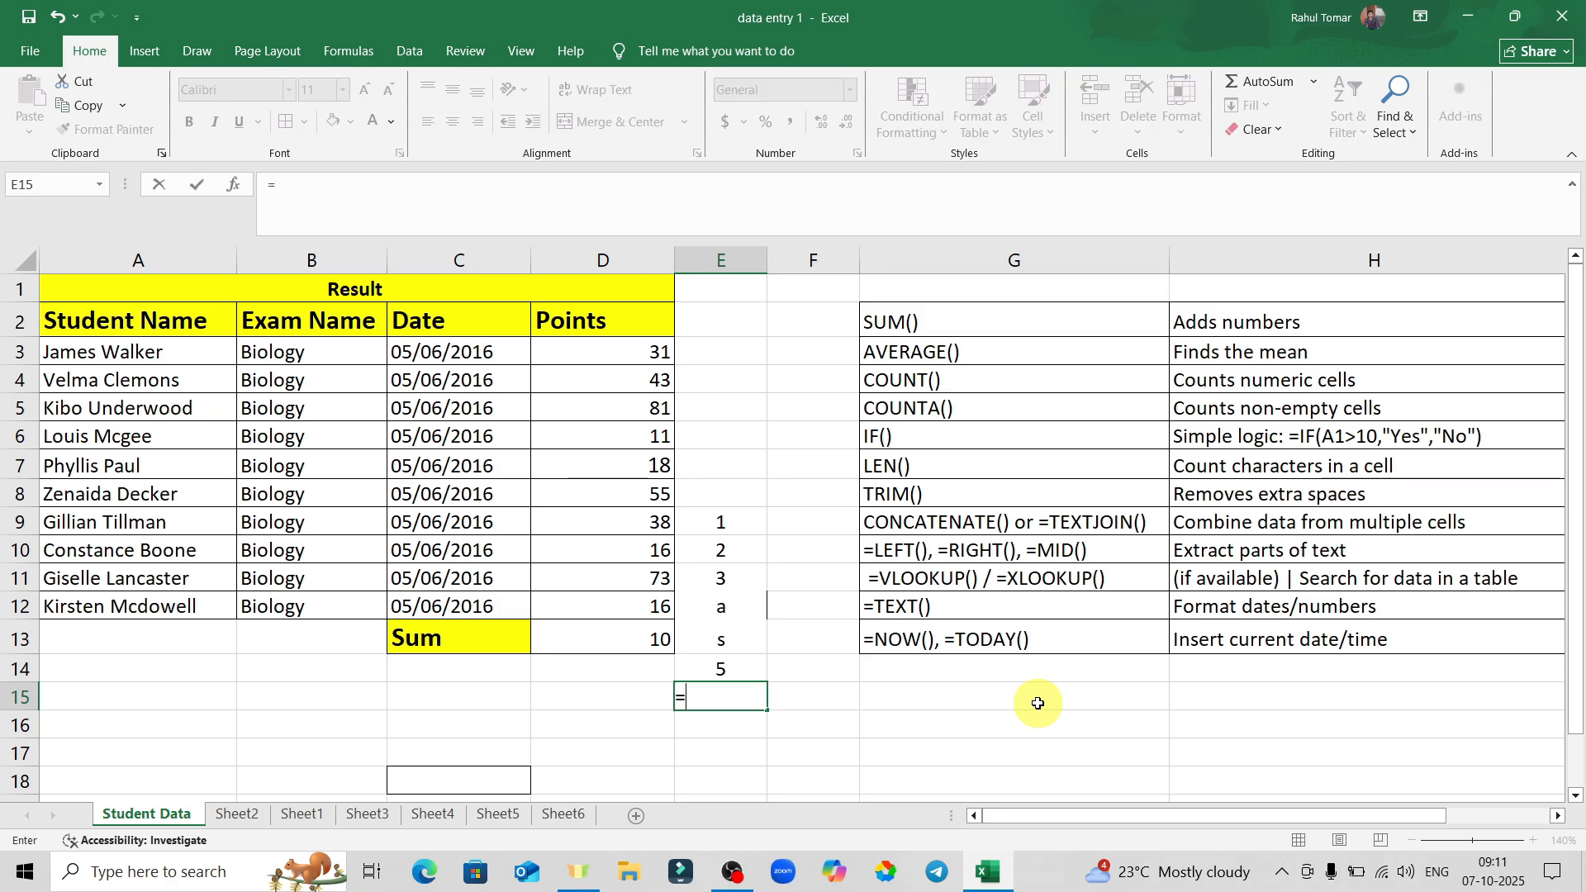
type("count")
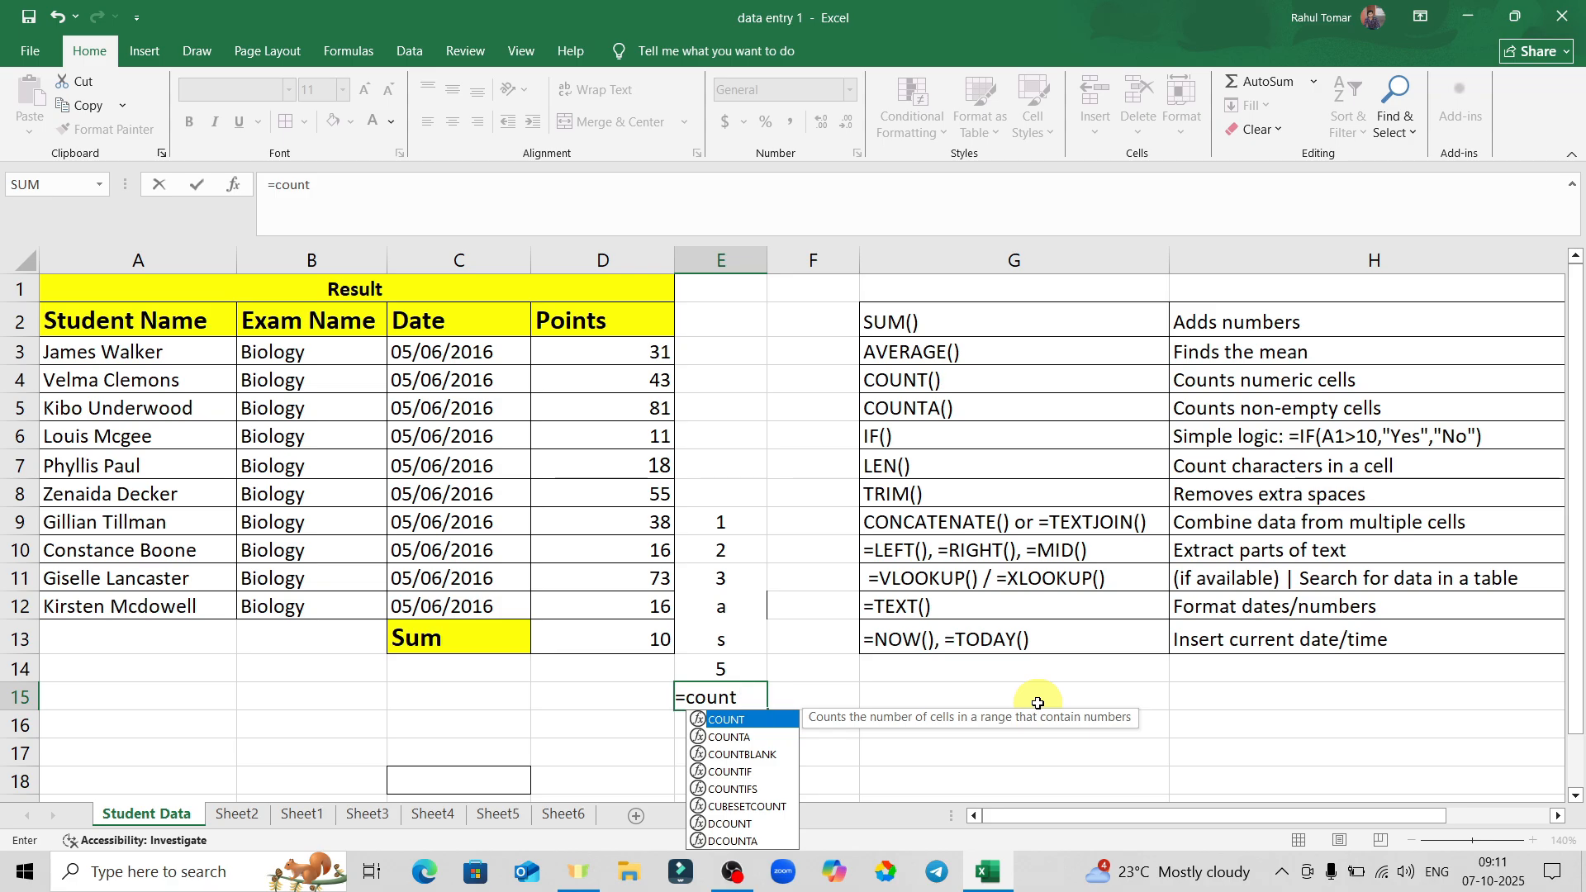
type("a")
key("Tab")
left_click_drag(738, 519, 728, 659)
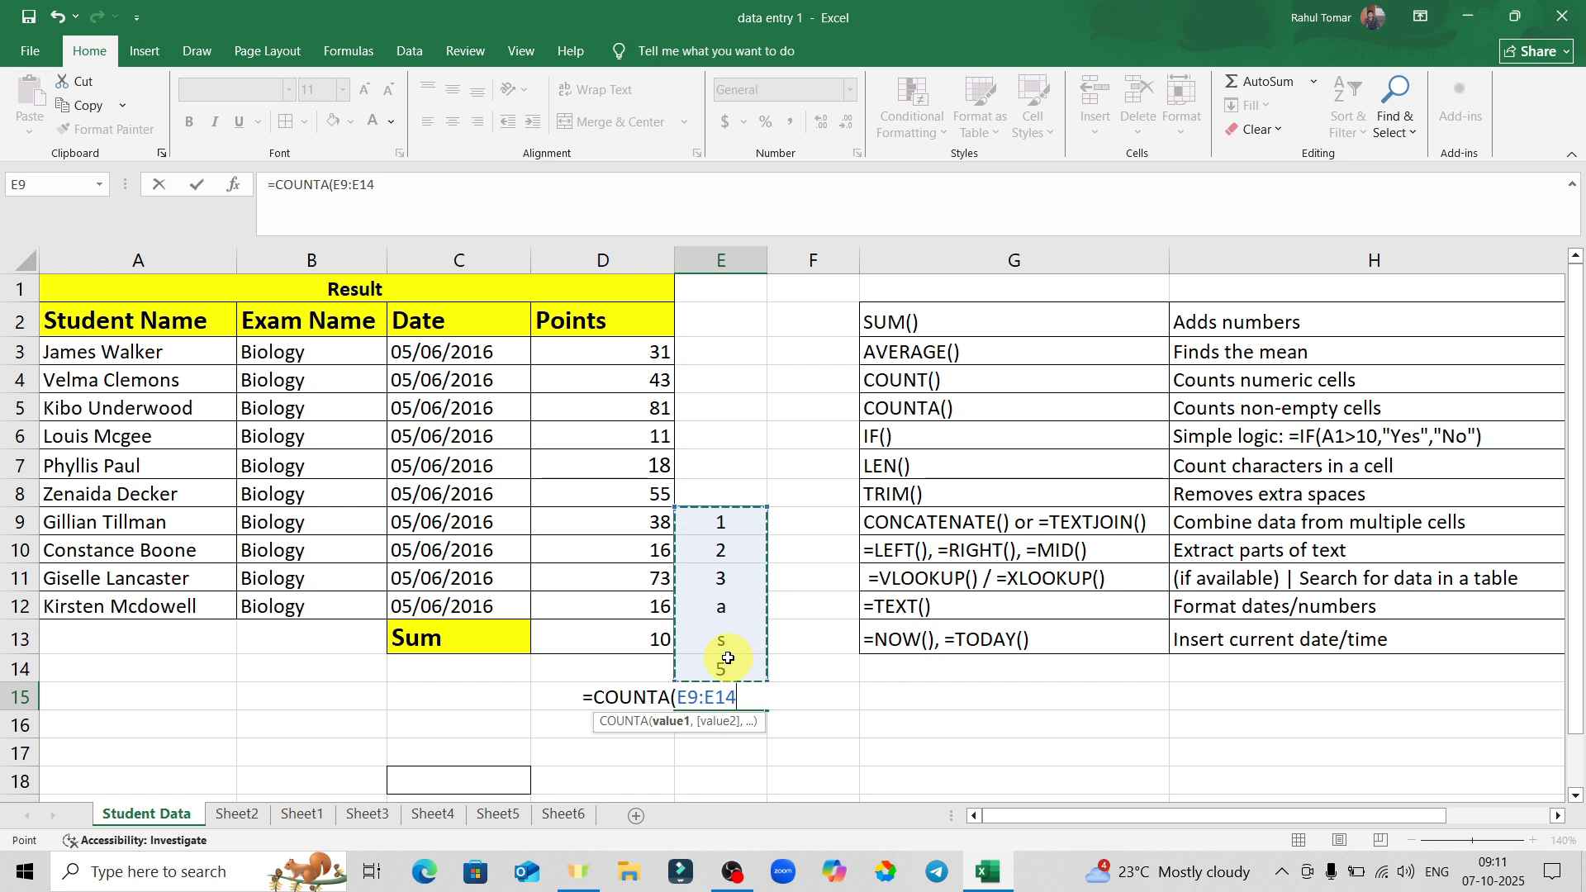
key("Return")
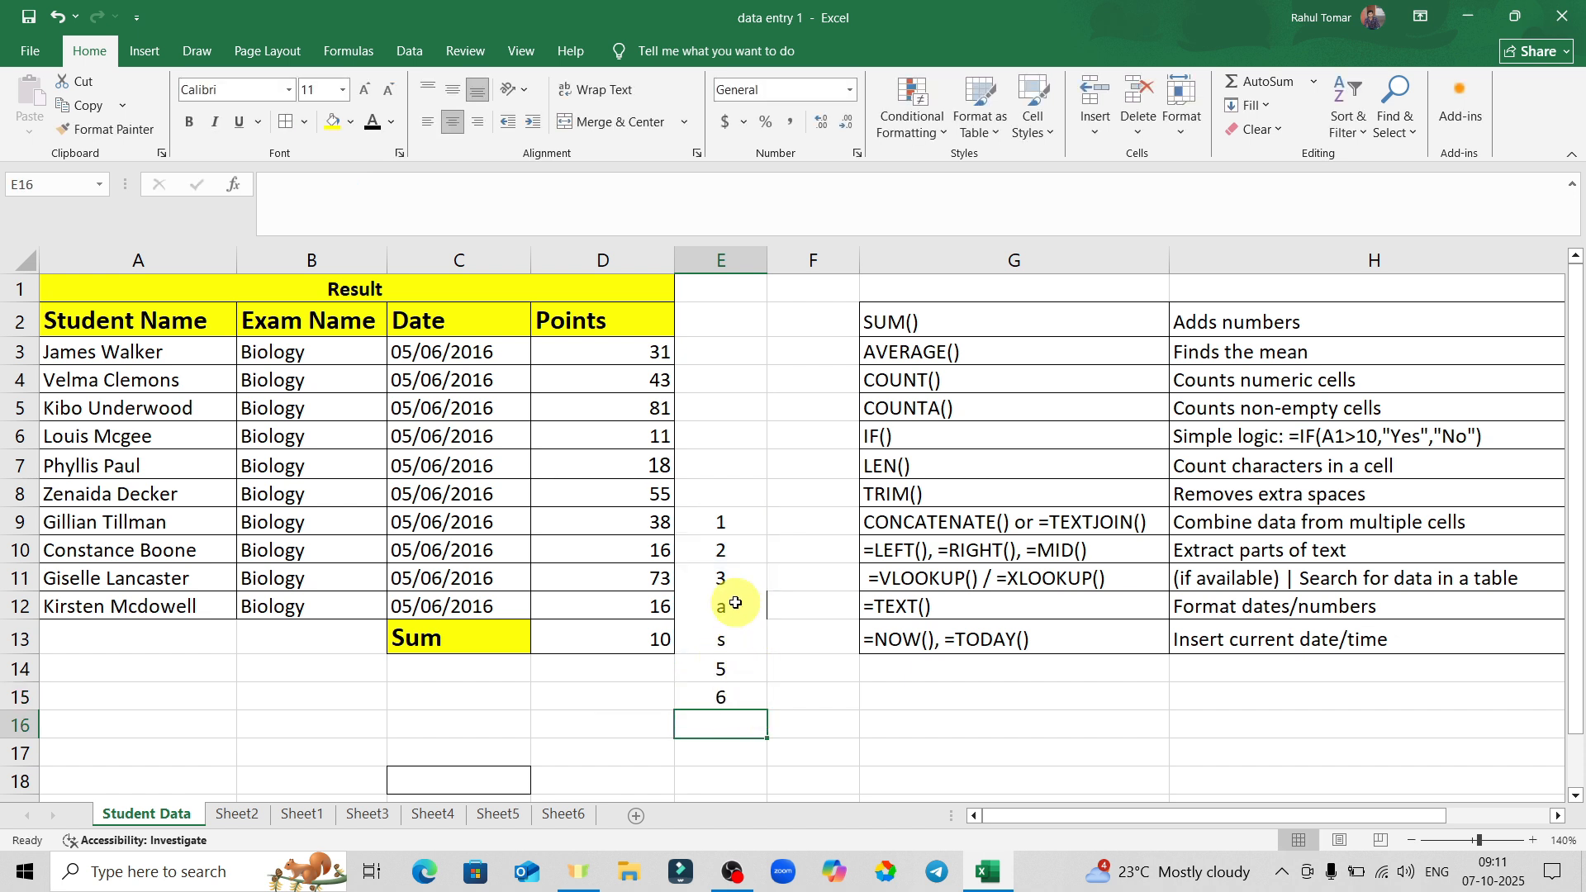
left_click(732, 637)
Delete the COUNTA formula so E15 is empty again.
left_click(747, 701)
double_click(747, 700)
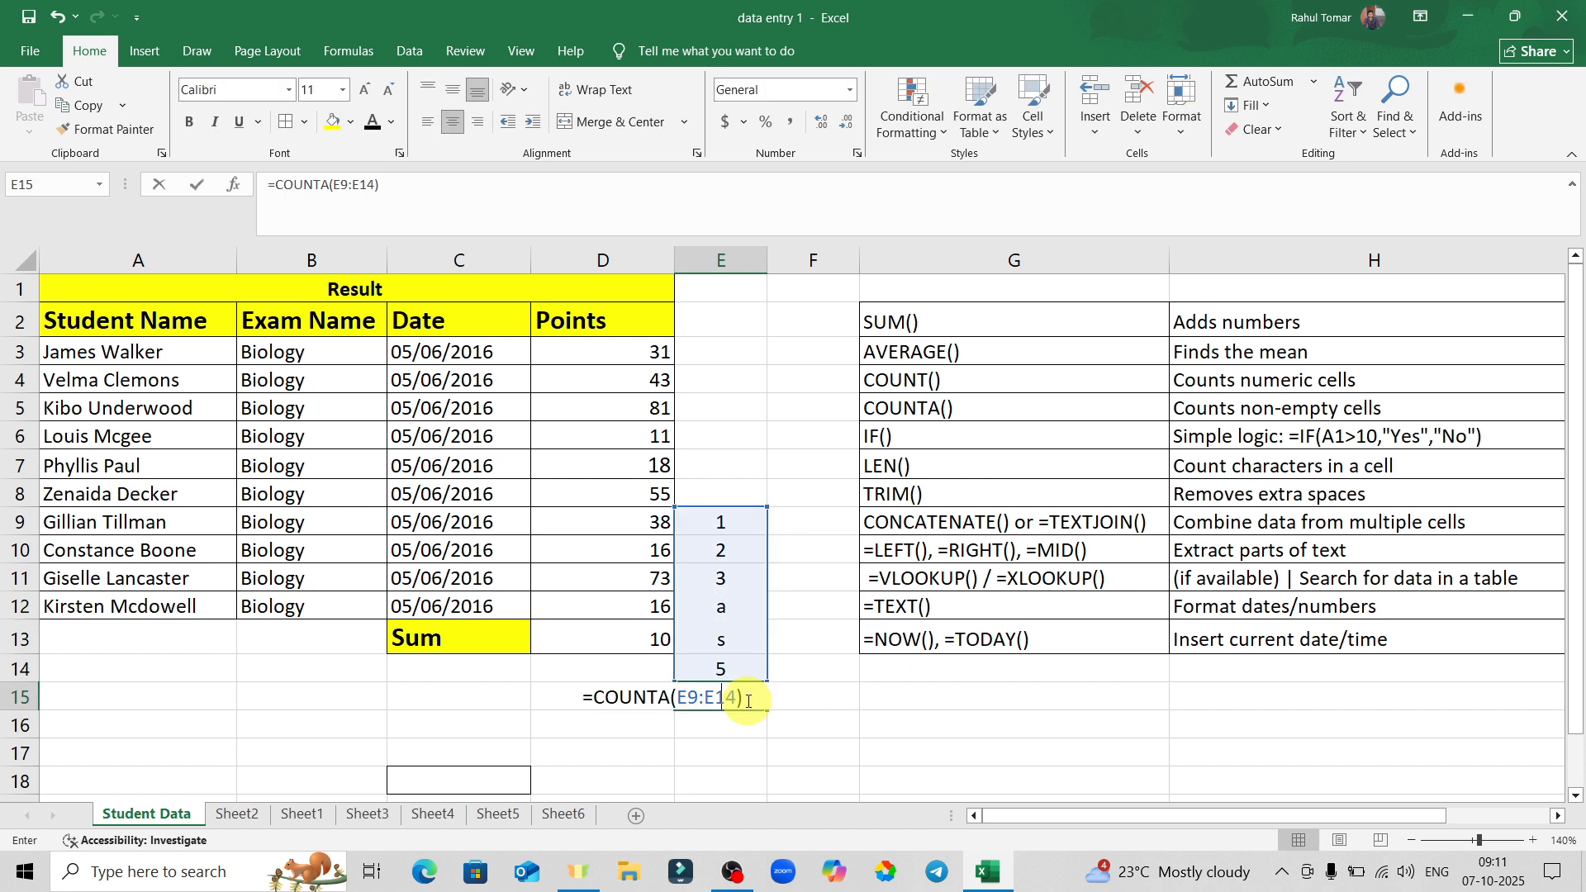
key("Escape")
key("Delete")
left_click(920, 716)
Review the SUM, AVERAGE, COUNT, COUNTA and IF entries in the reference list.
left_click(942, 321)
left_click(961, 357)
left_click(973, 380)
left_click(977, 408)
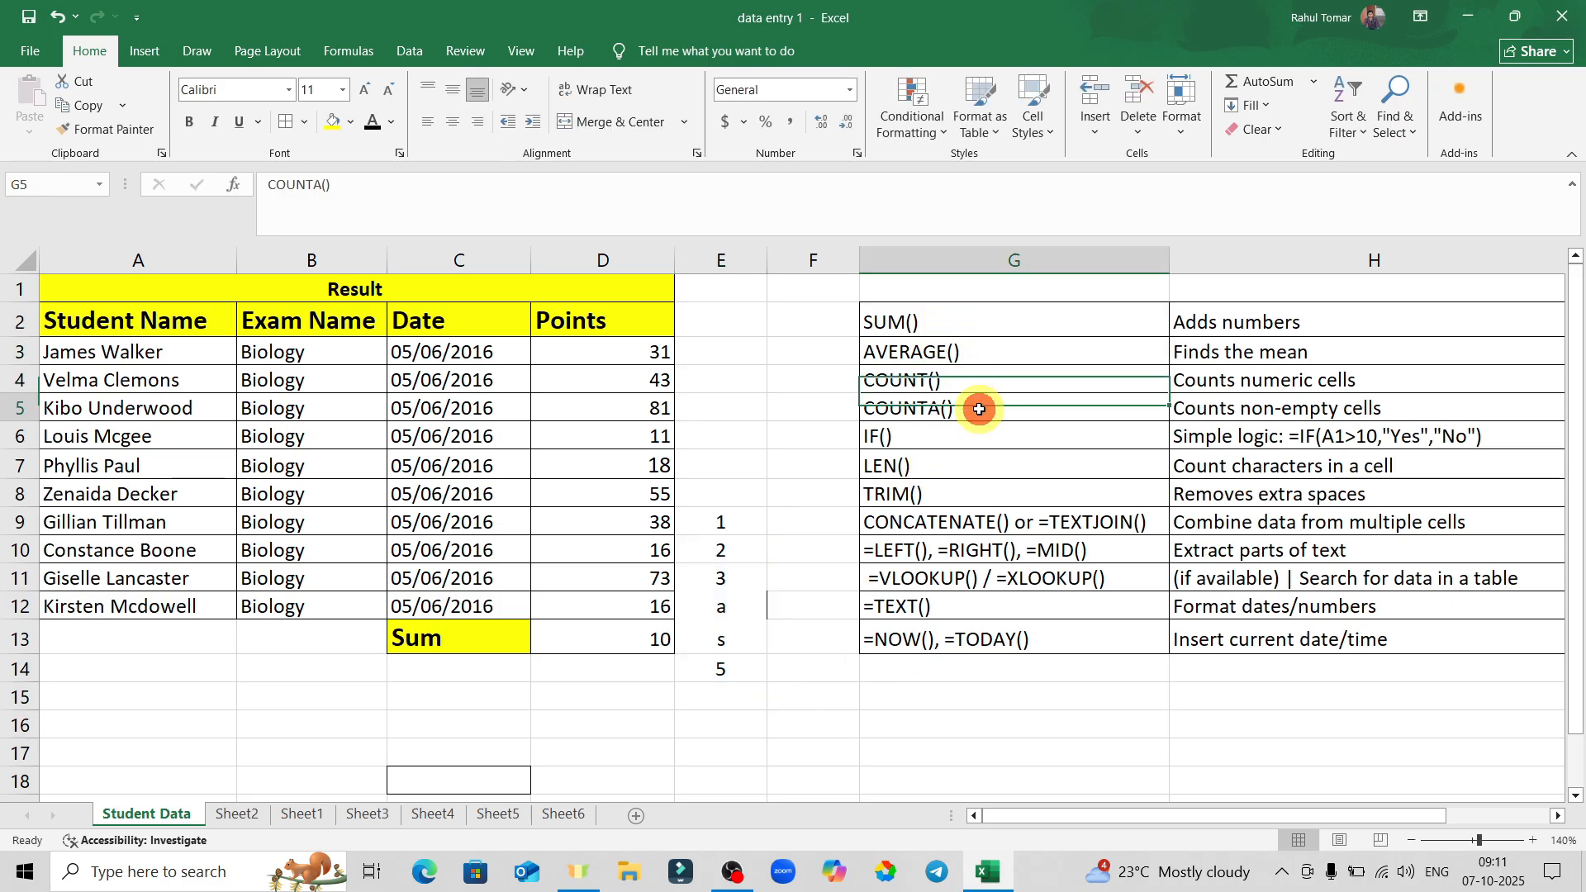
left_click(985, 433)
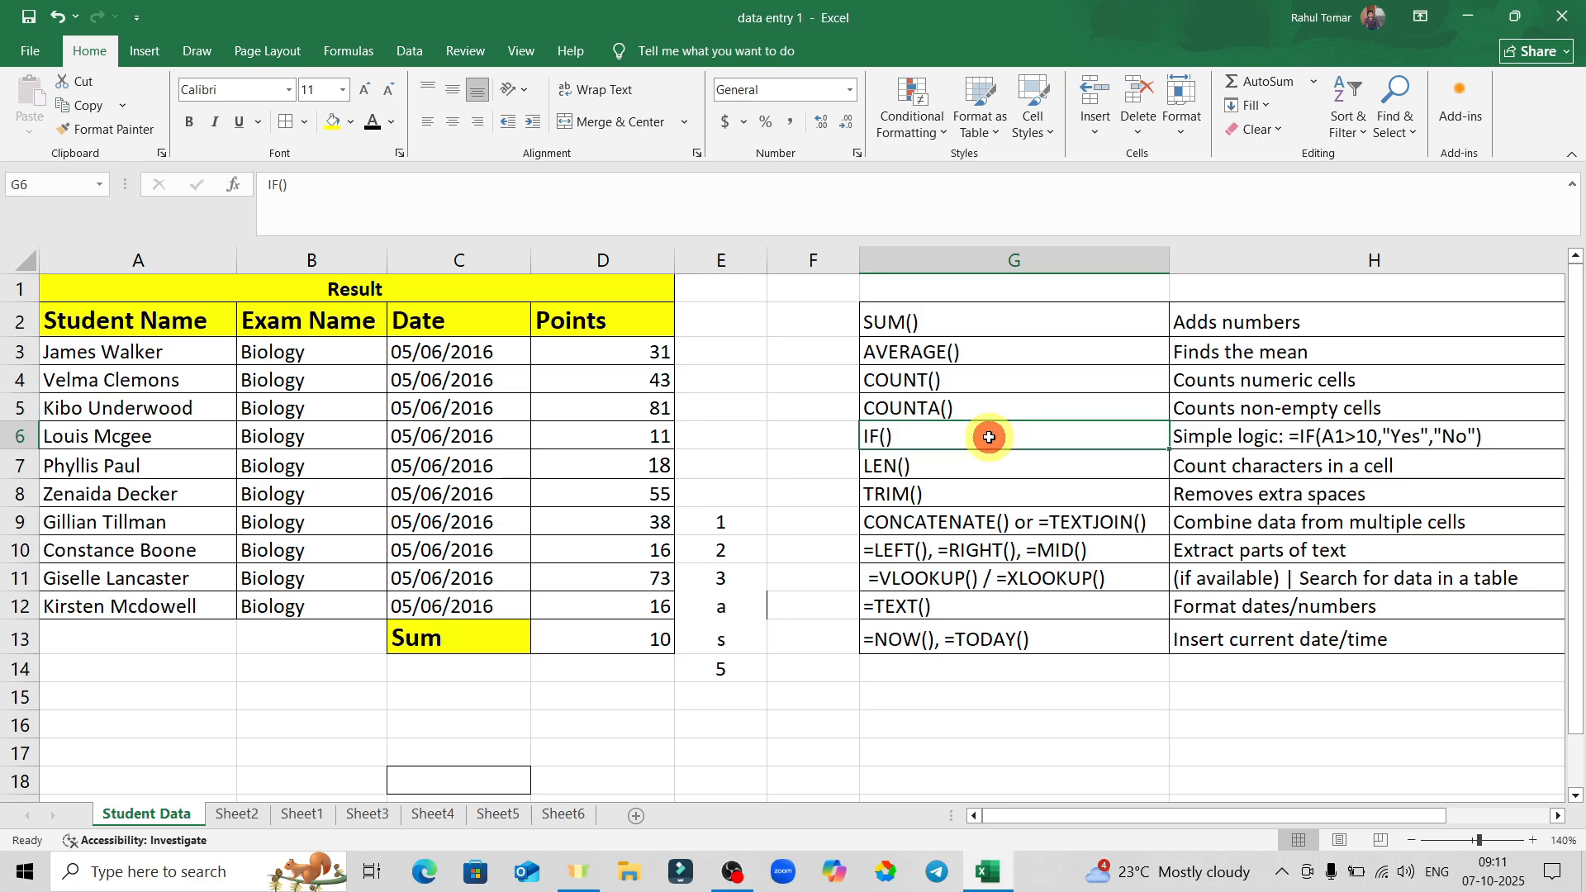
left_click(1004, 400)
left_click(933, 433)
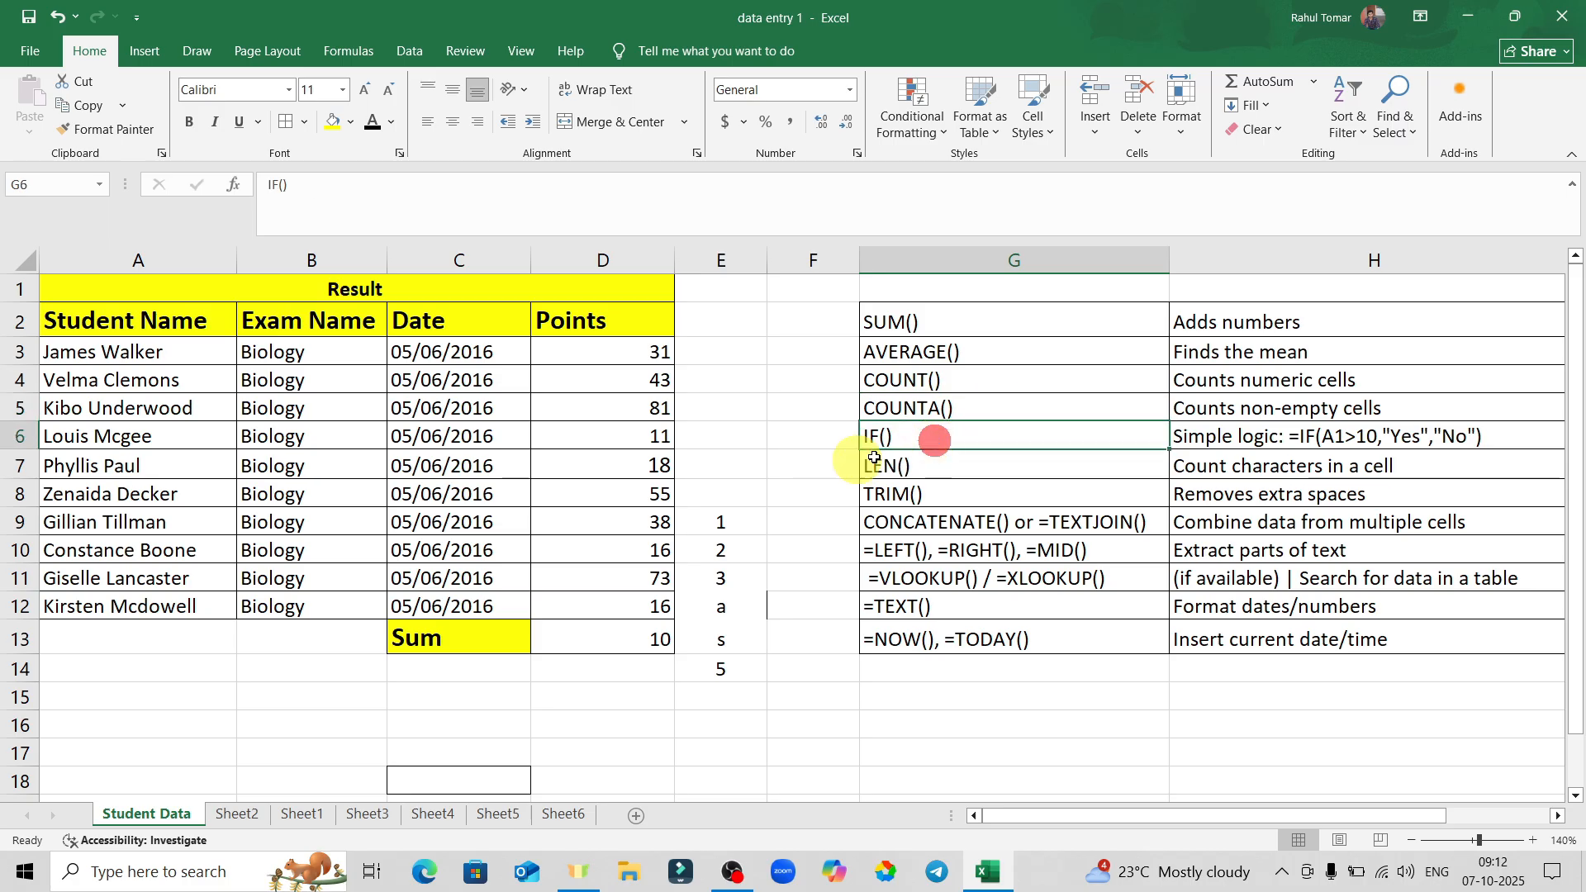
Delete the test values from column E, E9 through E15.
left_click_drag(742, 516, 734, 649)
key("BackSpace")
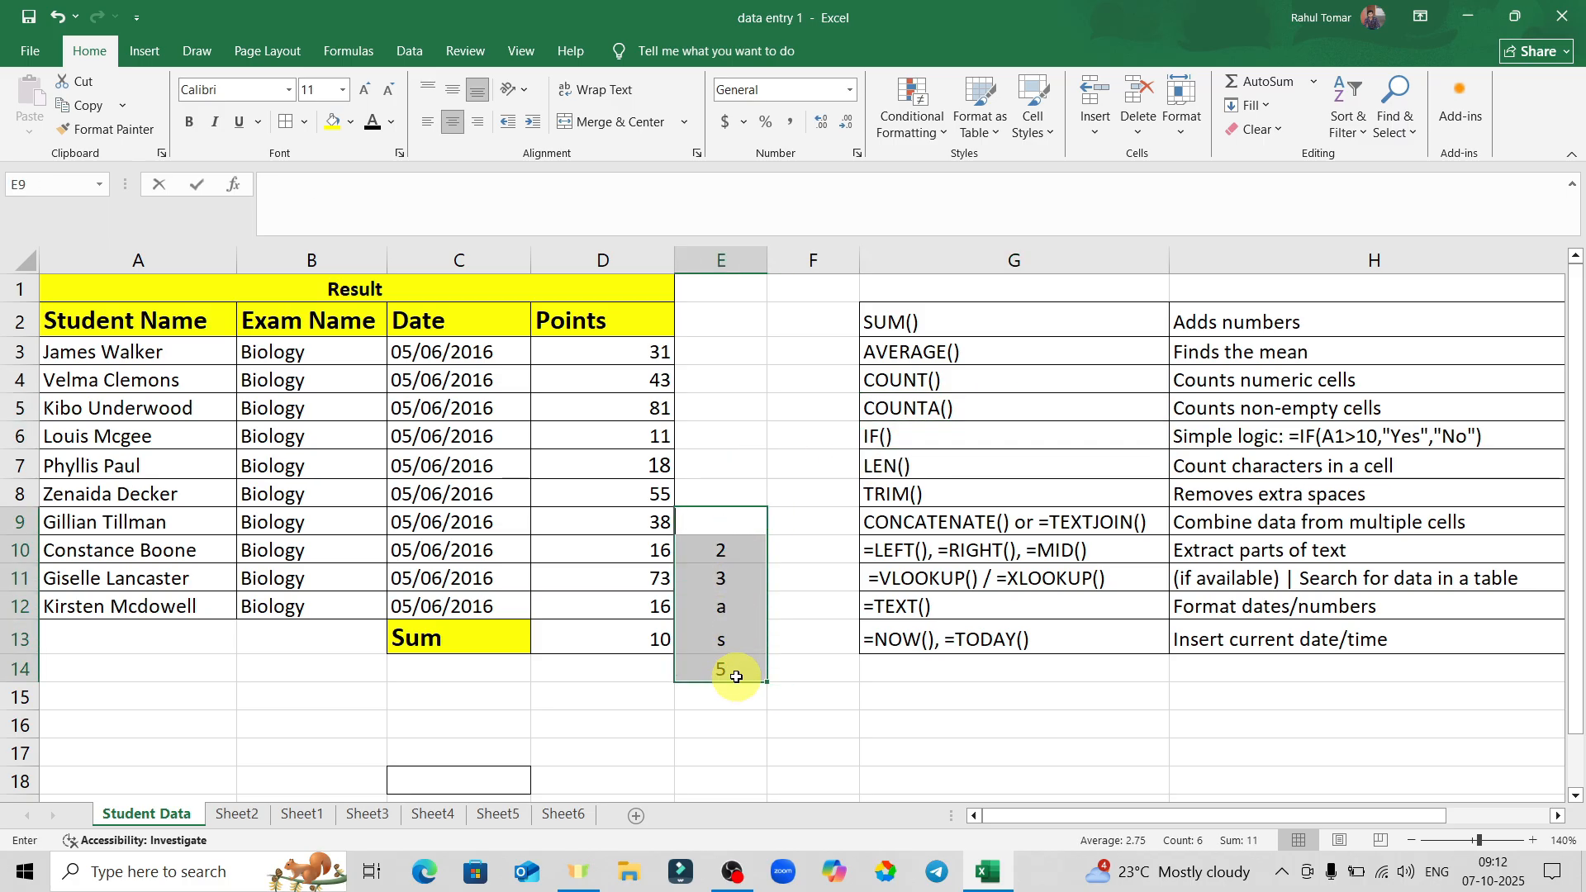
left_click(805, 698)
left_click_drag(738, 549, 734, 702)
key("Delete")
left_click(868, 717)
Clear the =COUNT(D3:D12) formula from D13 beside Sum.
left_click(645, 645)
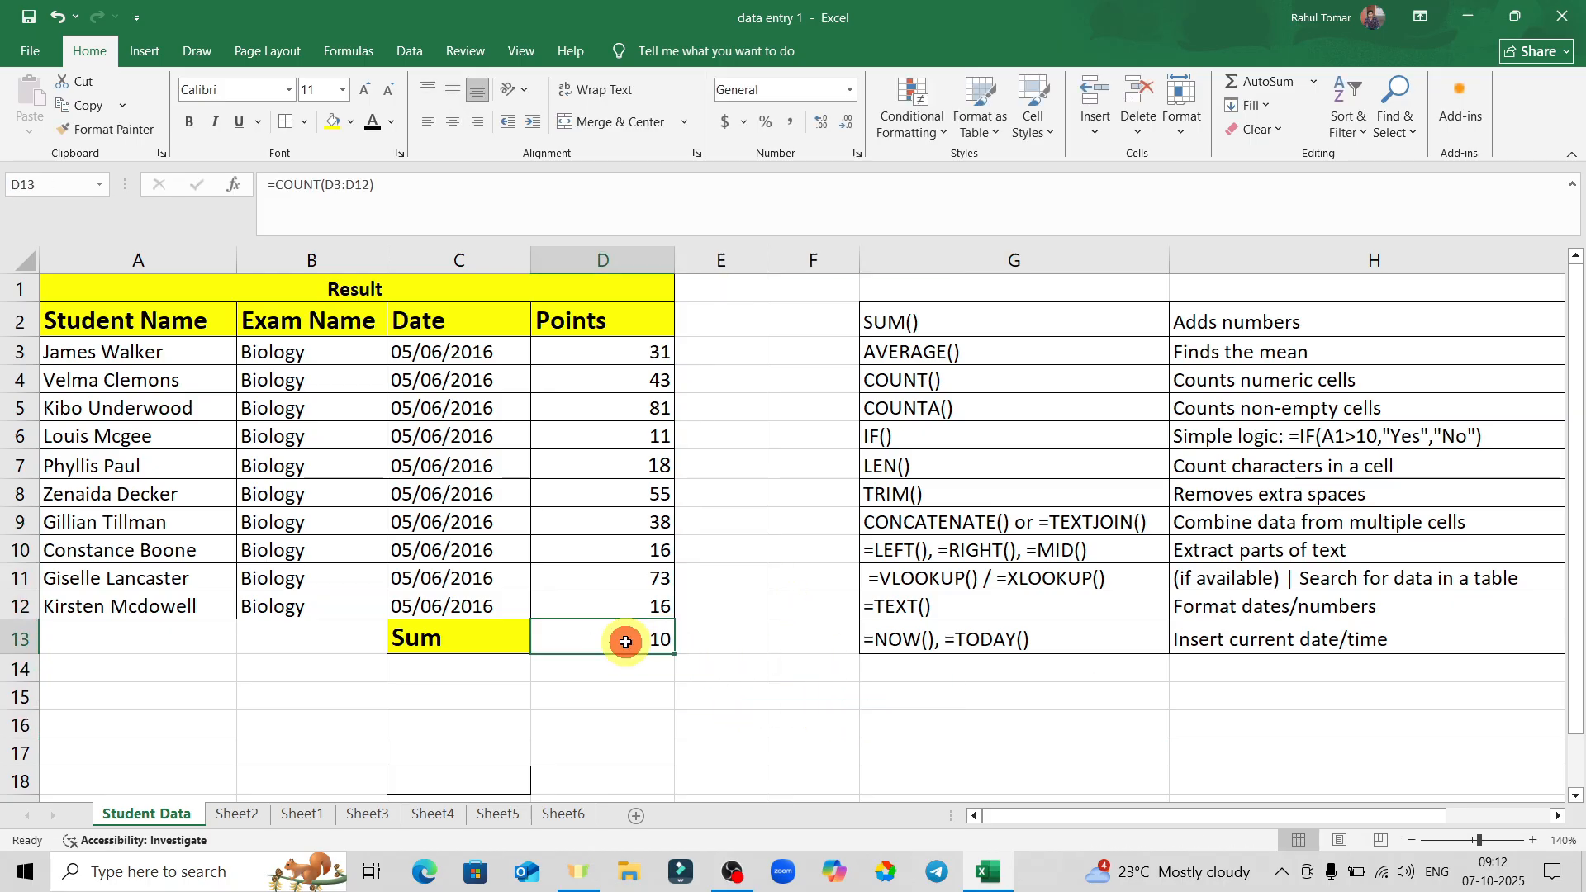
key("Delete")
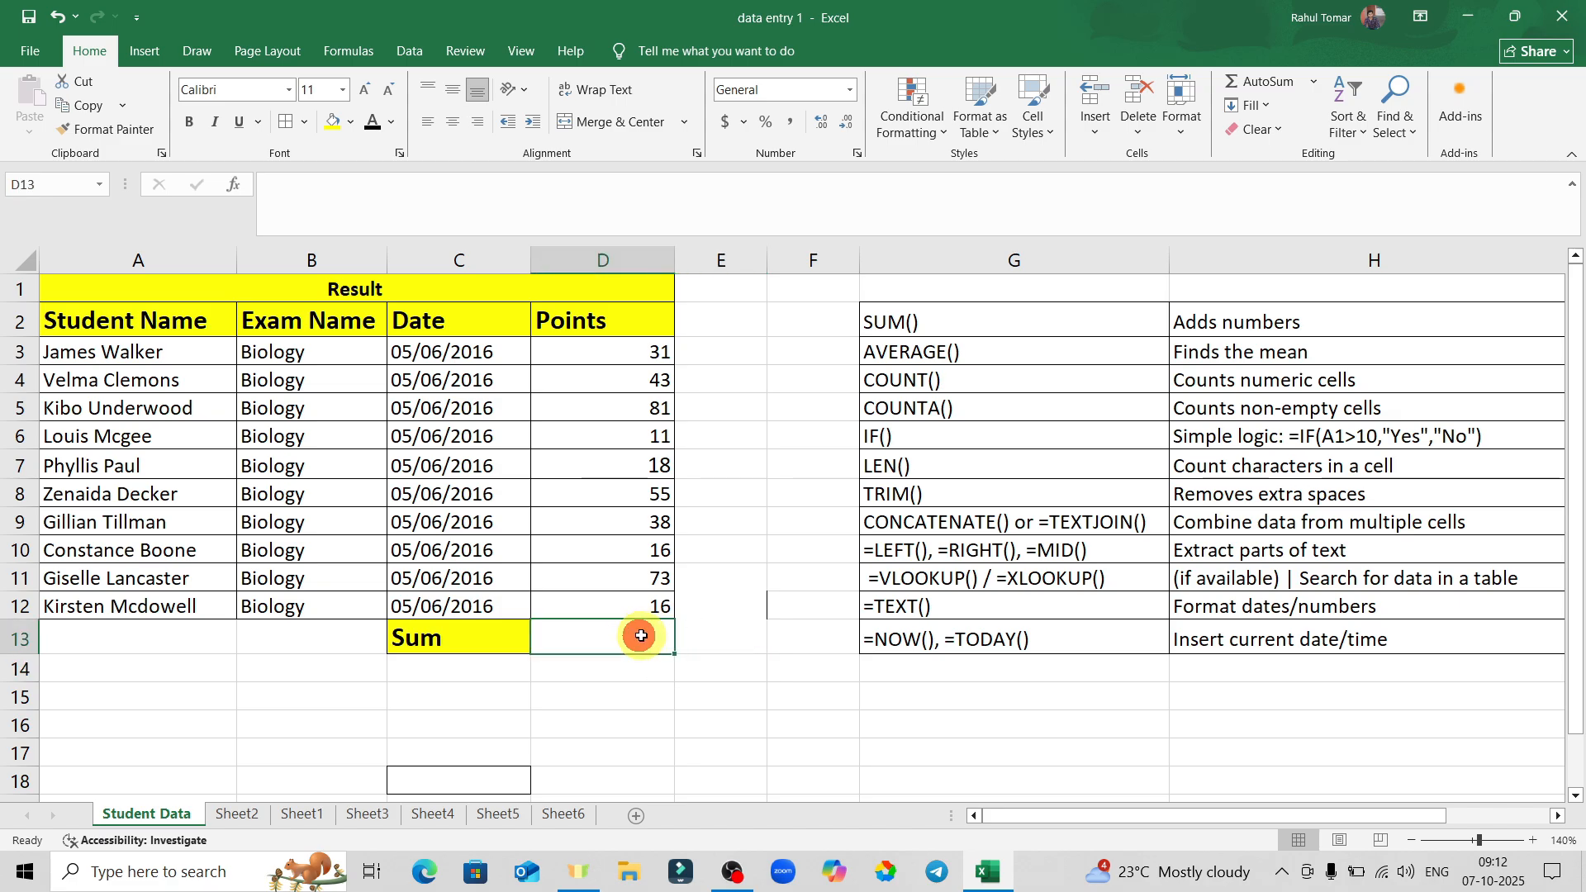
left_click(965, 436)
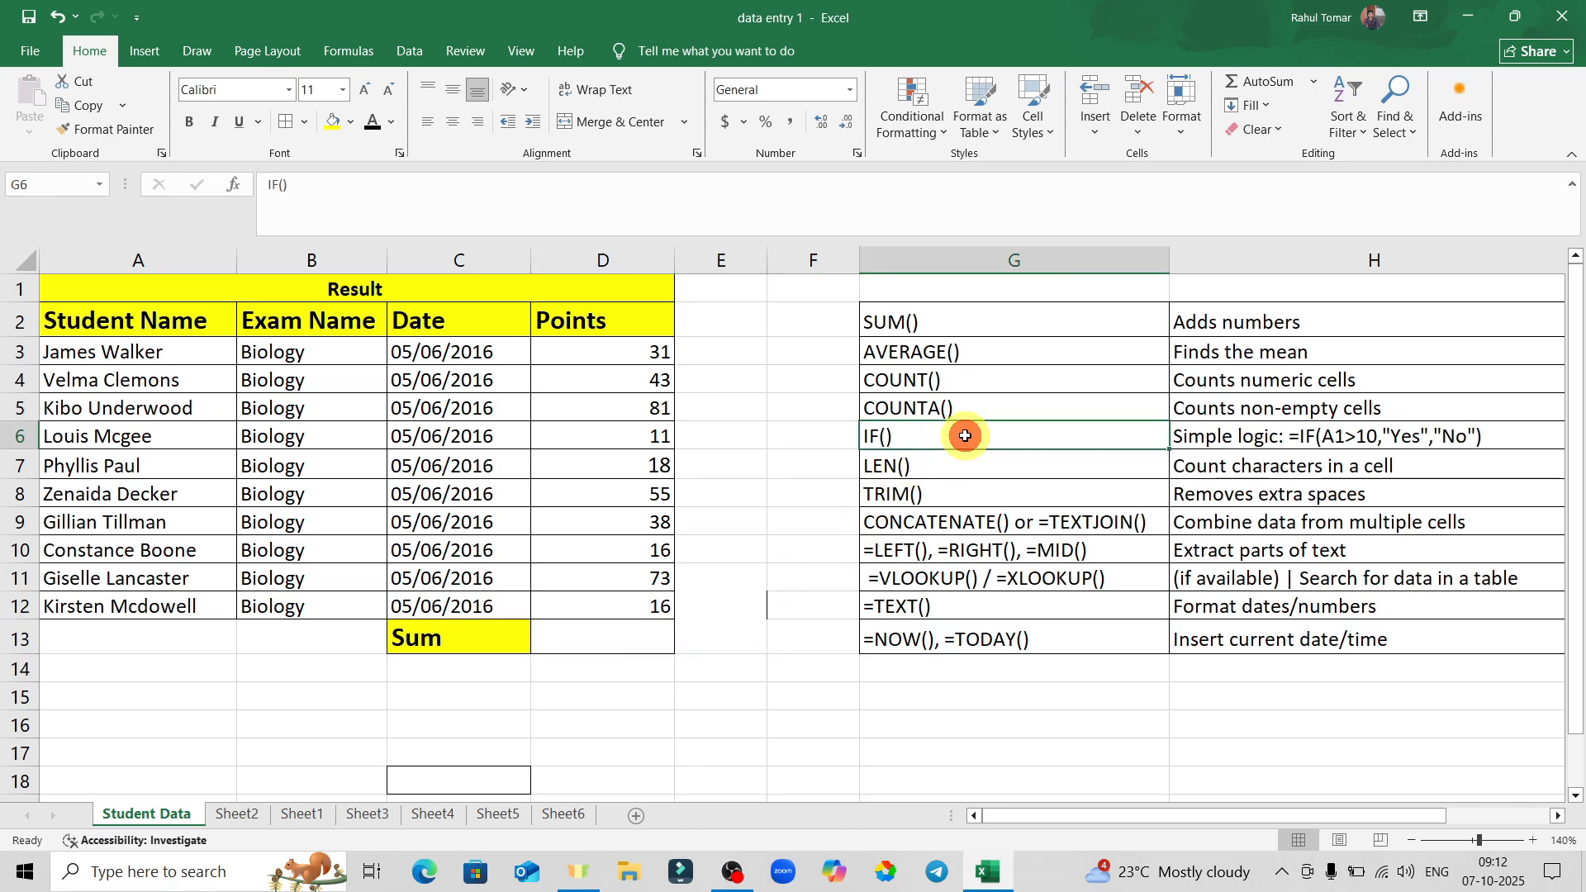
Enter =IF(D12>10,true,false) in D13, which shows TRUE because D12 holds 16.
left_click(578, 635)
left_click(755, 597)
left_click(584, 641)
type("=")
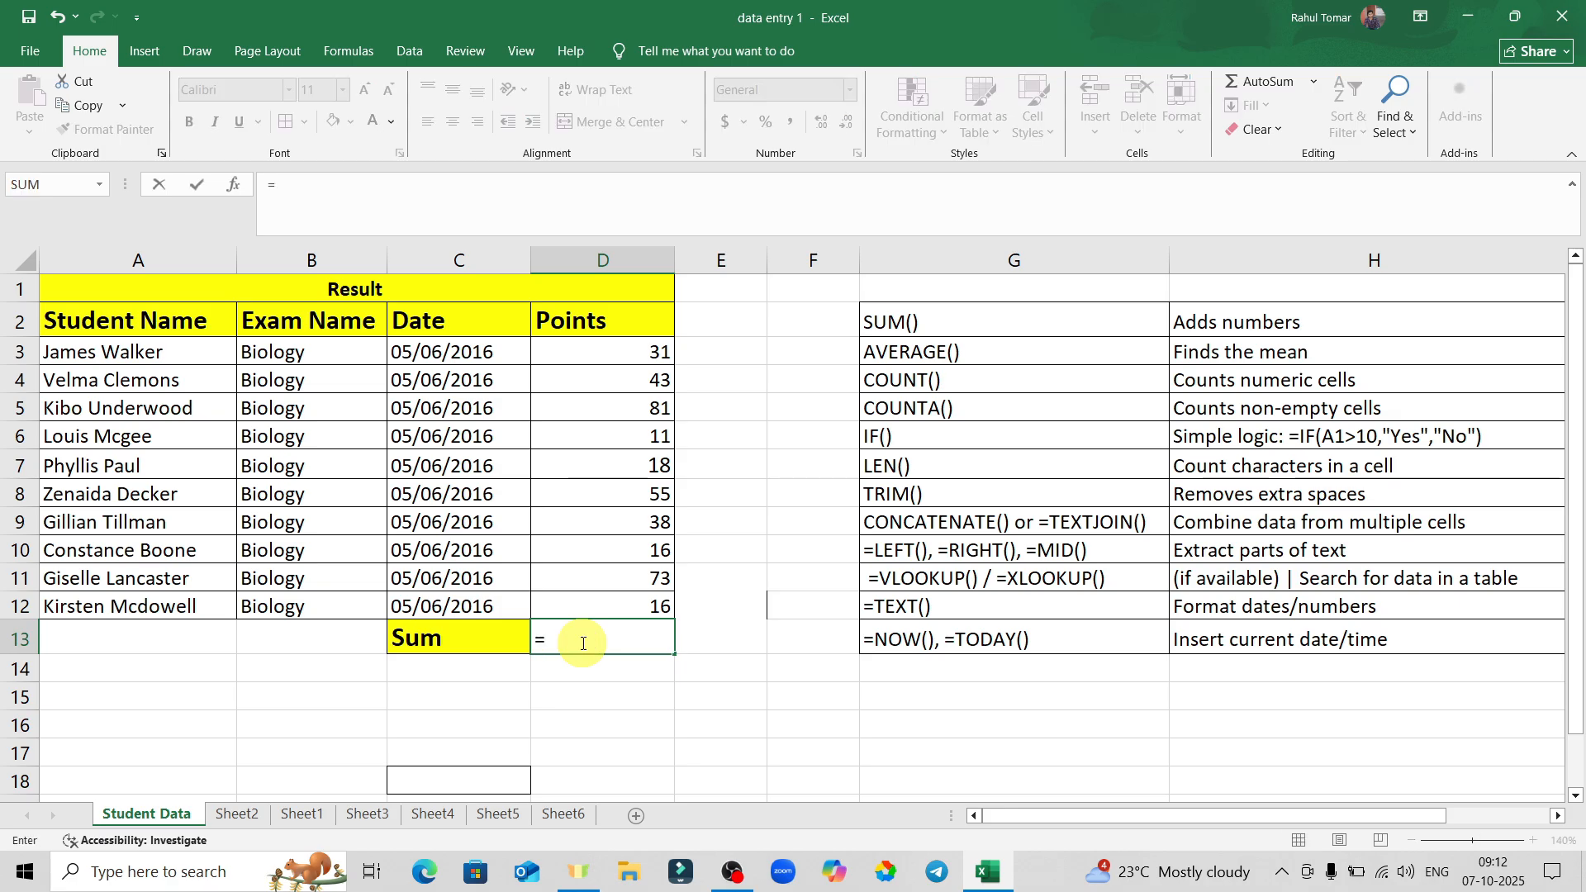
type("if")
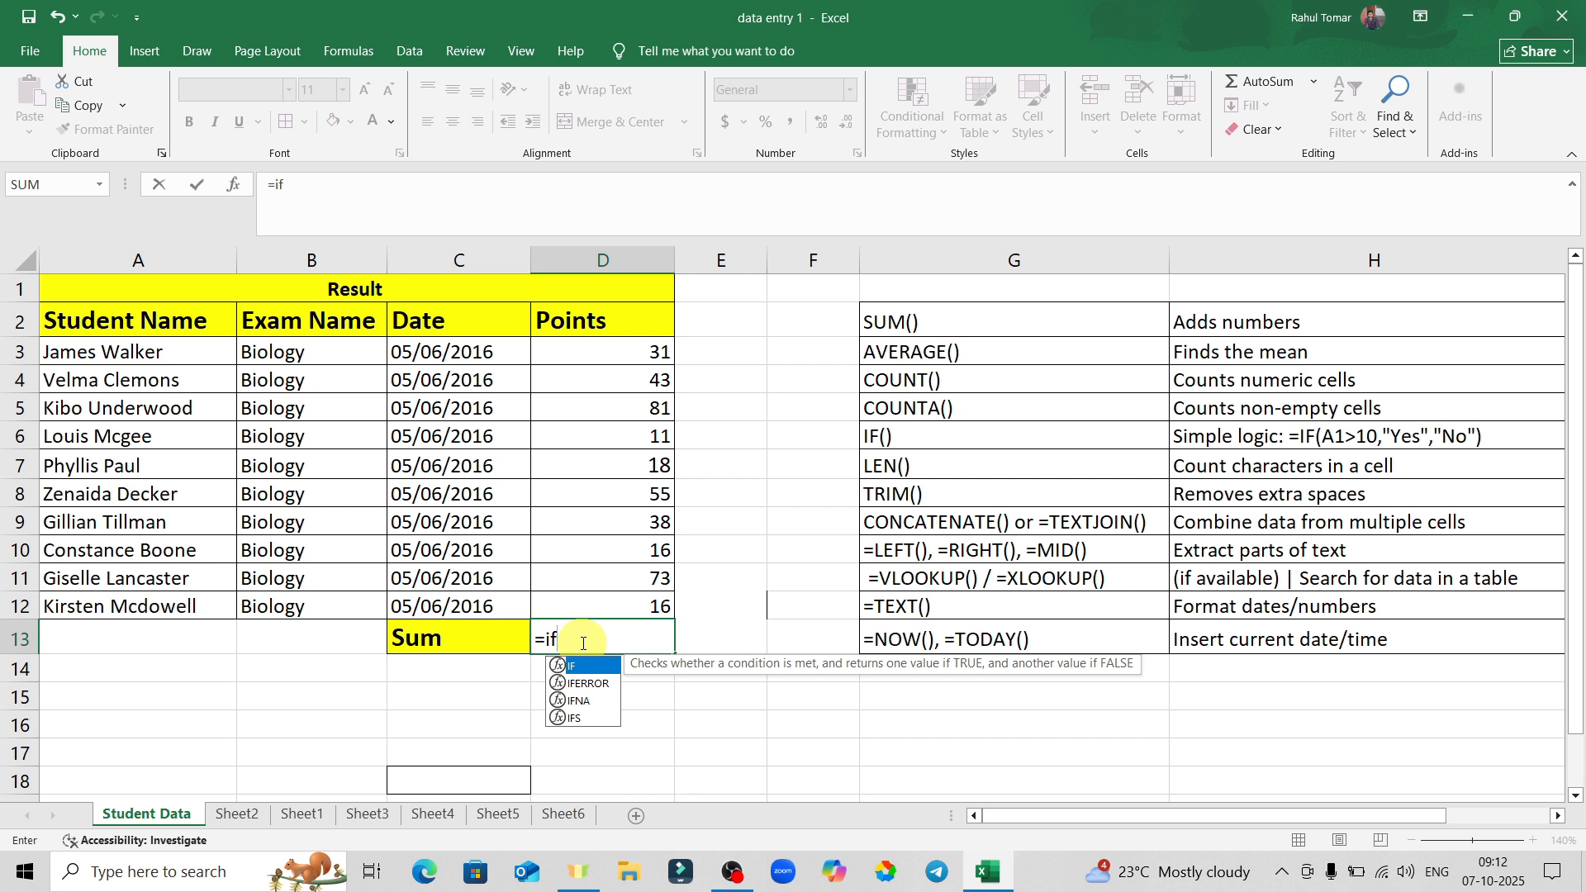
key("Tab")
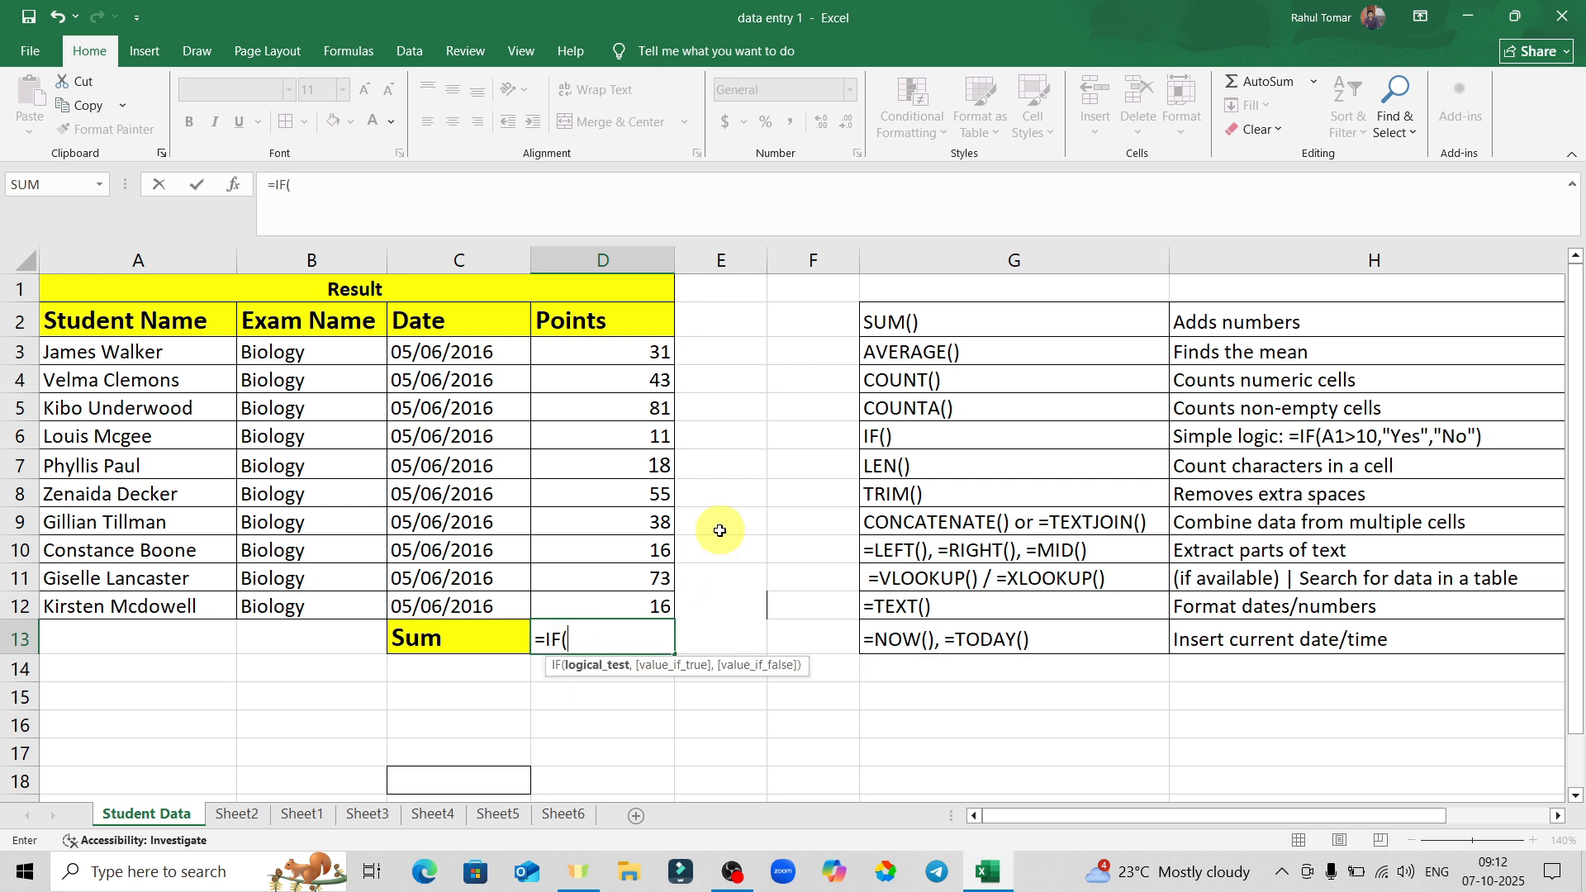
left_click(639, 606)
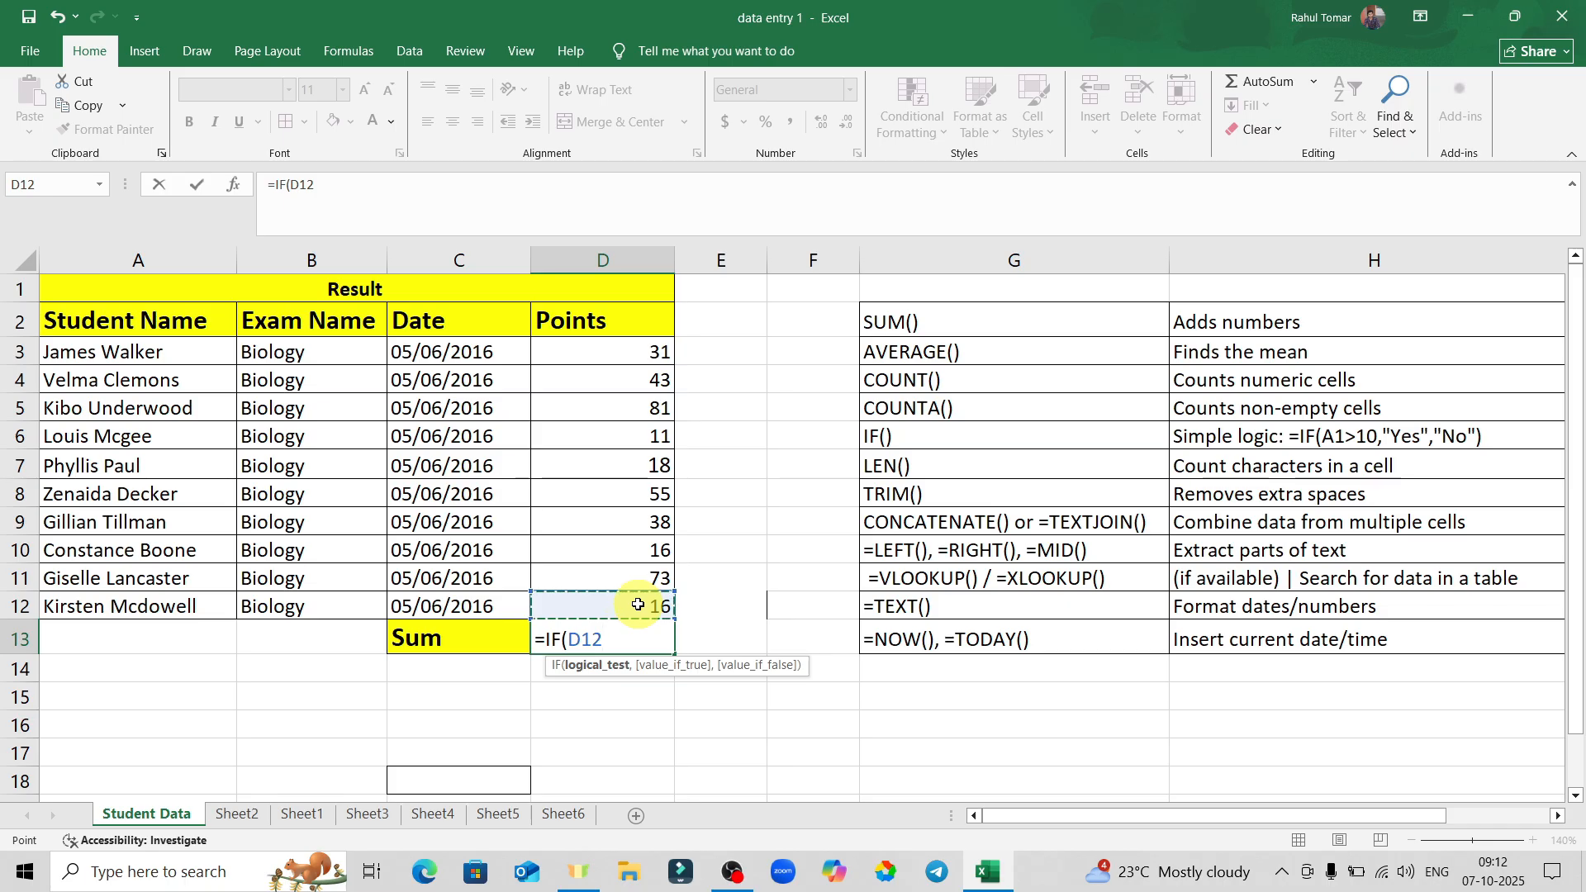
type(">10,true")
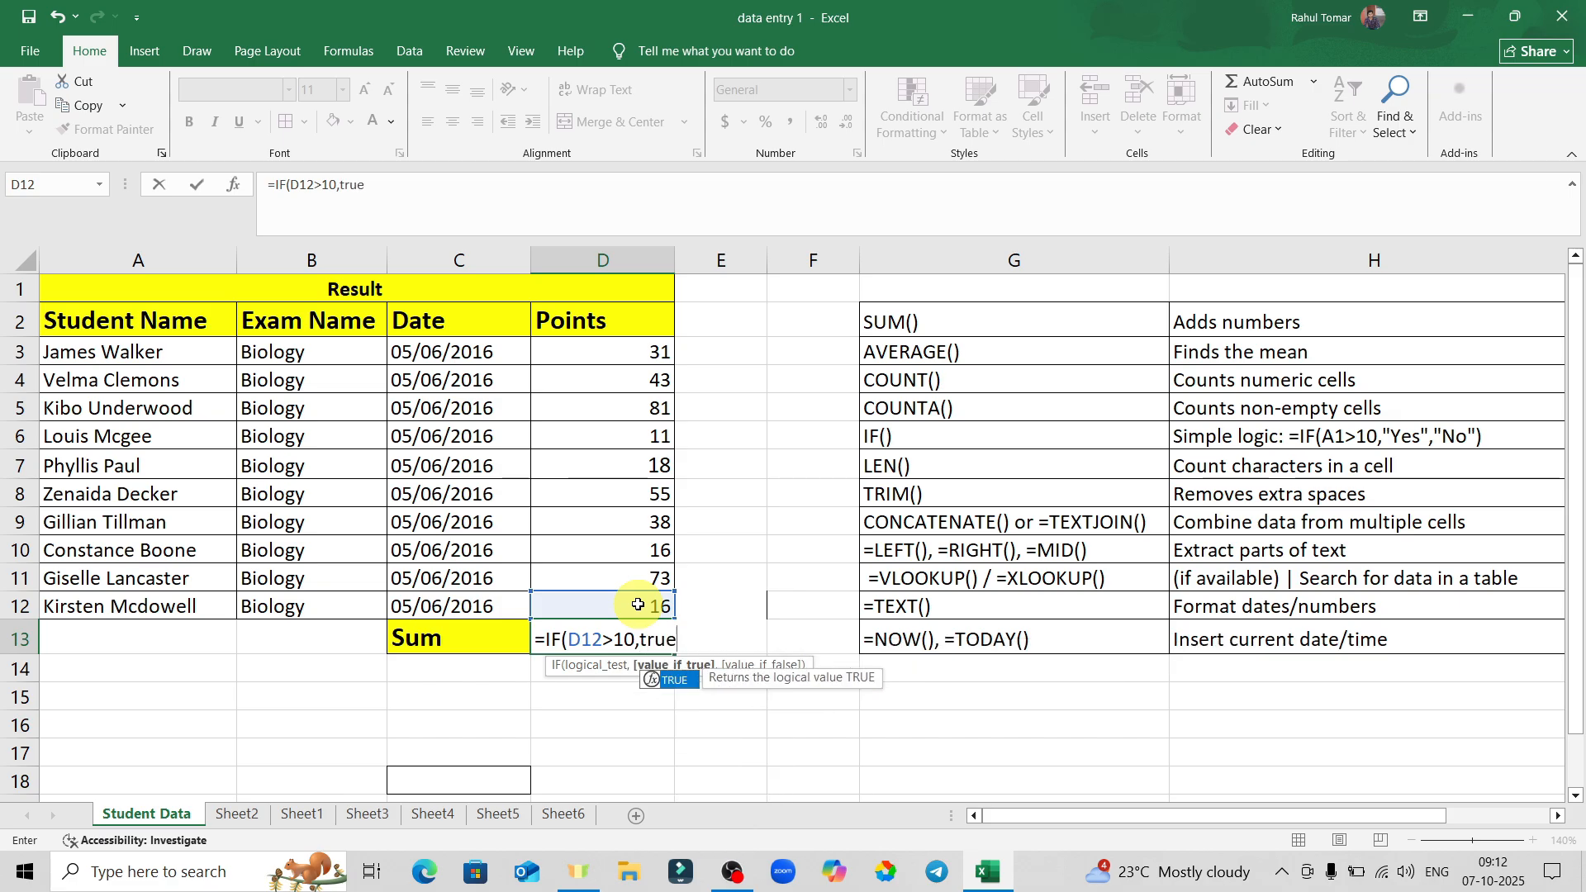
type(",false")
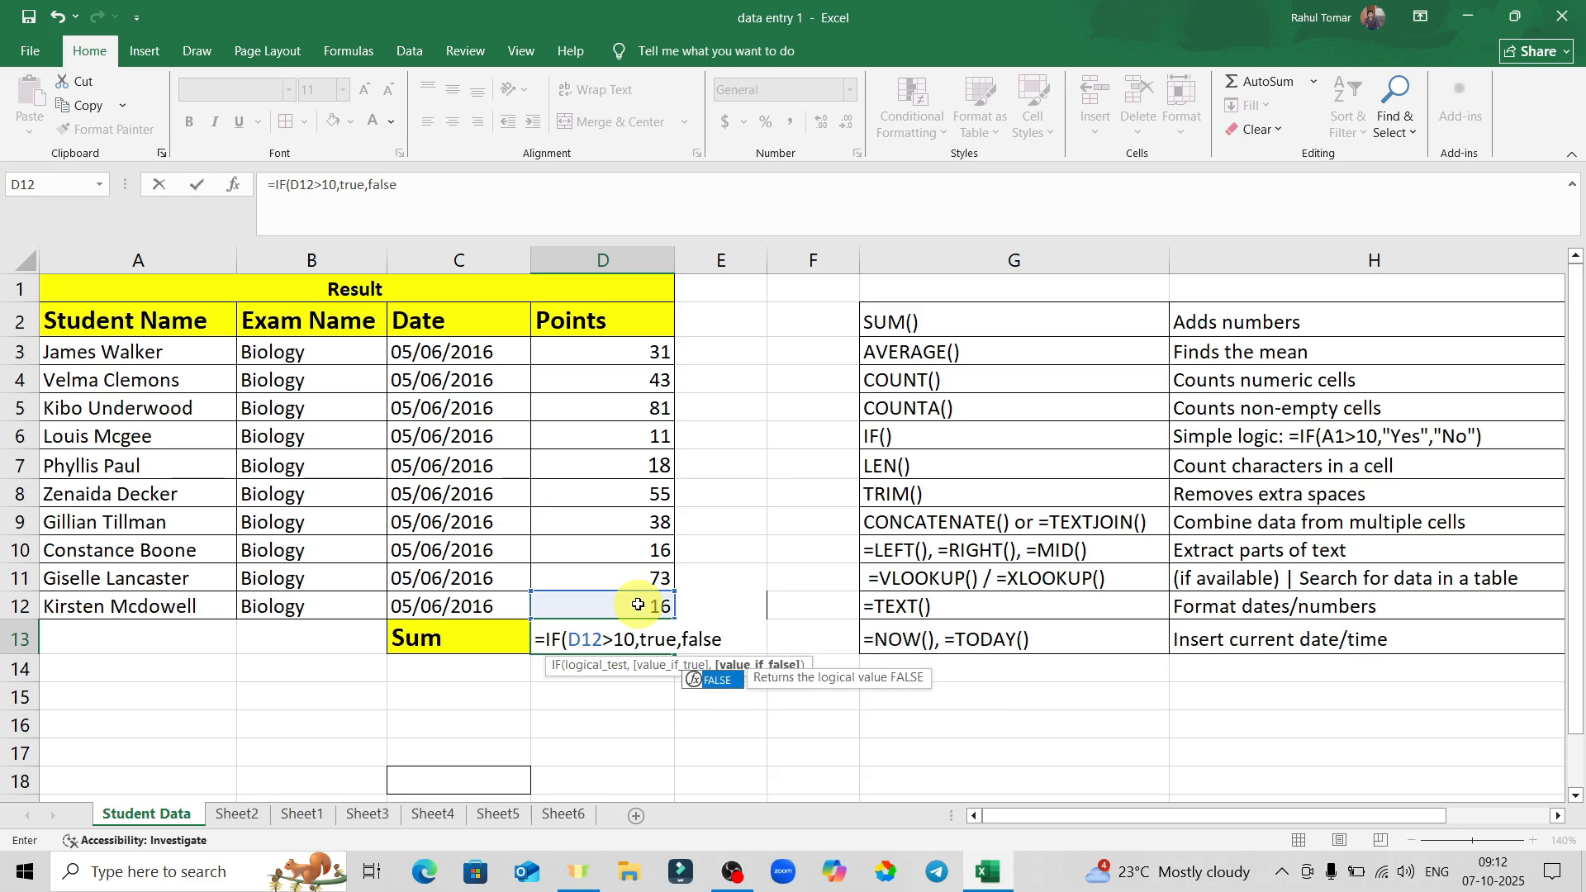
key("Return")
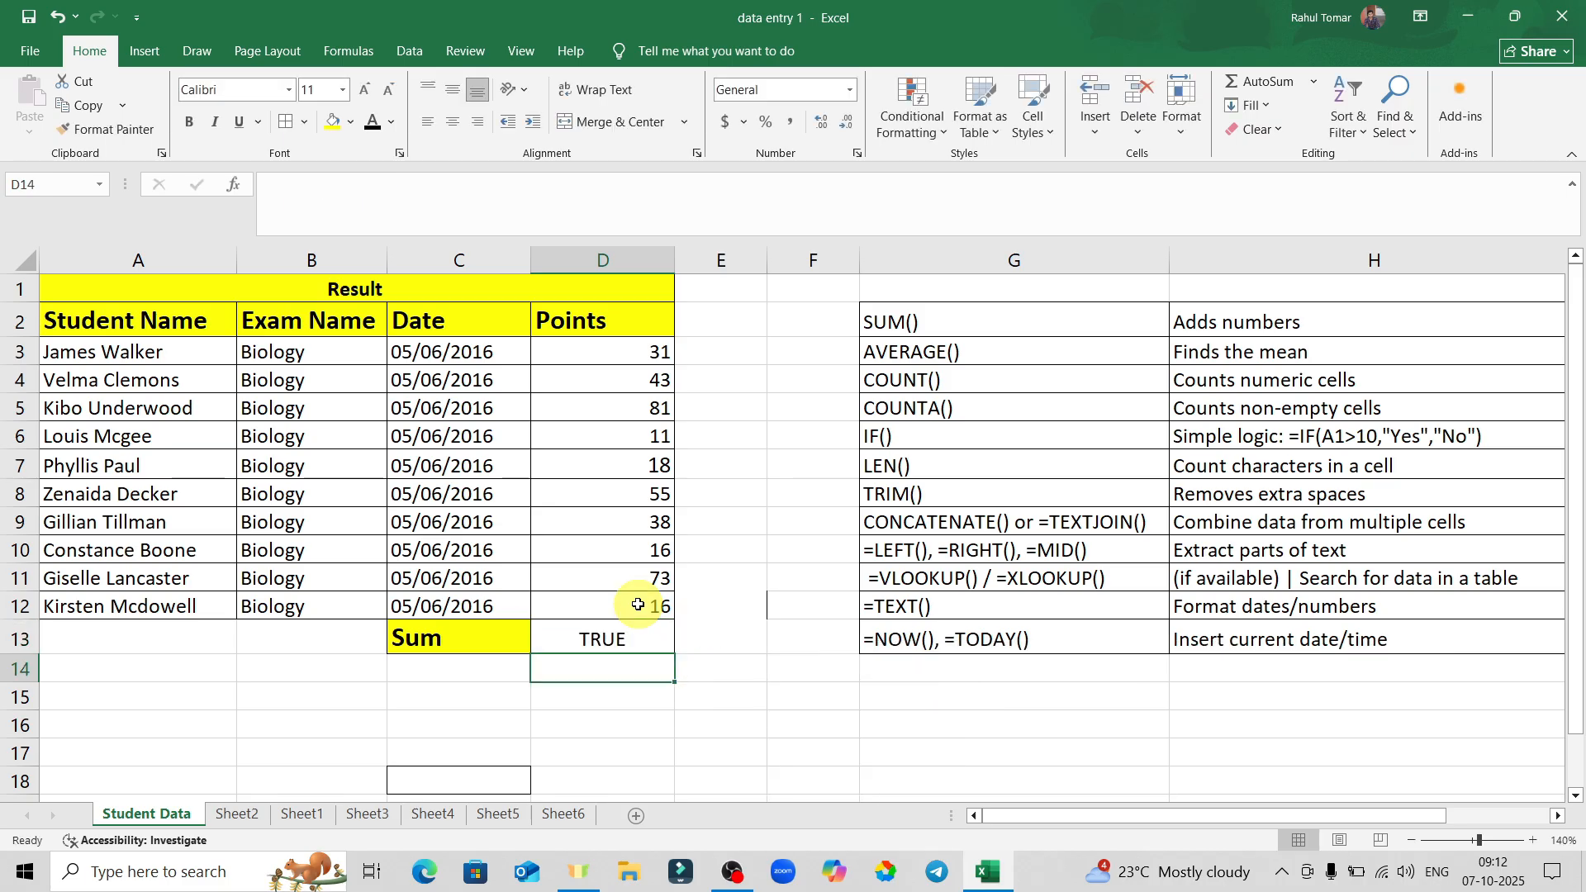
left_click(639, 605)
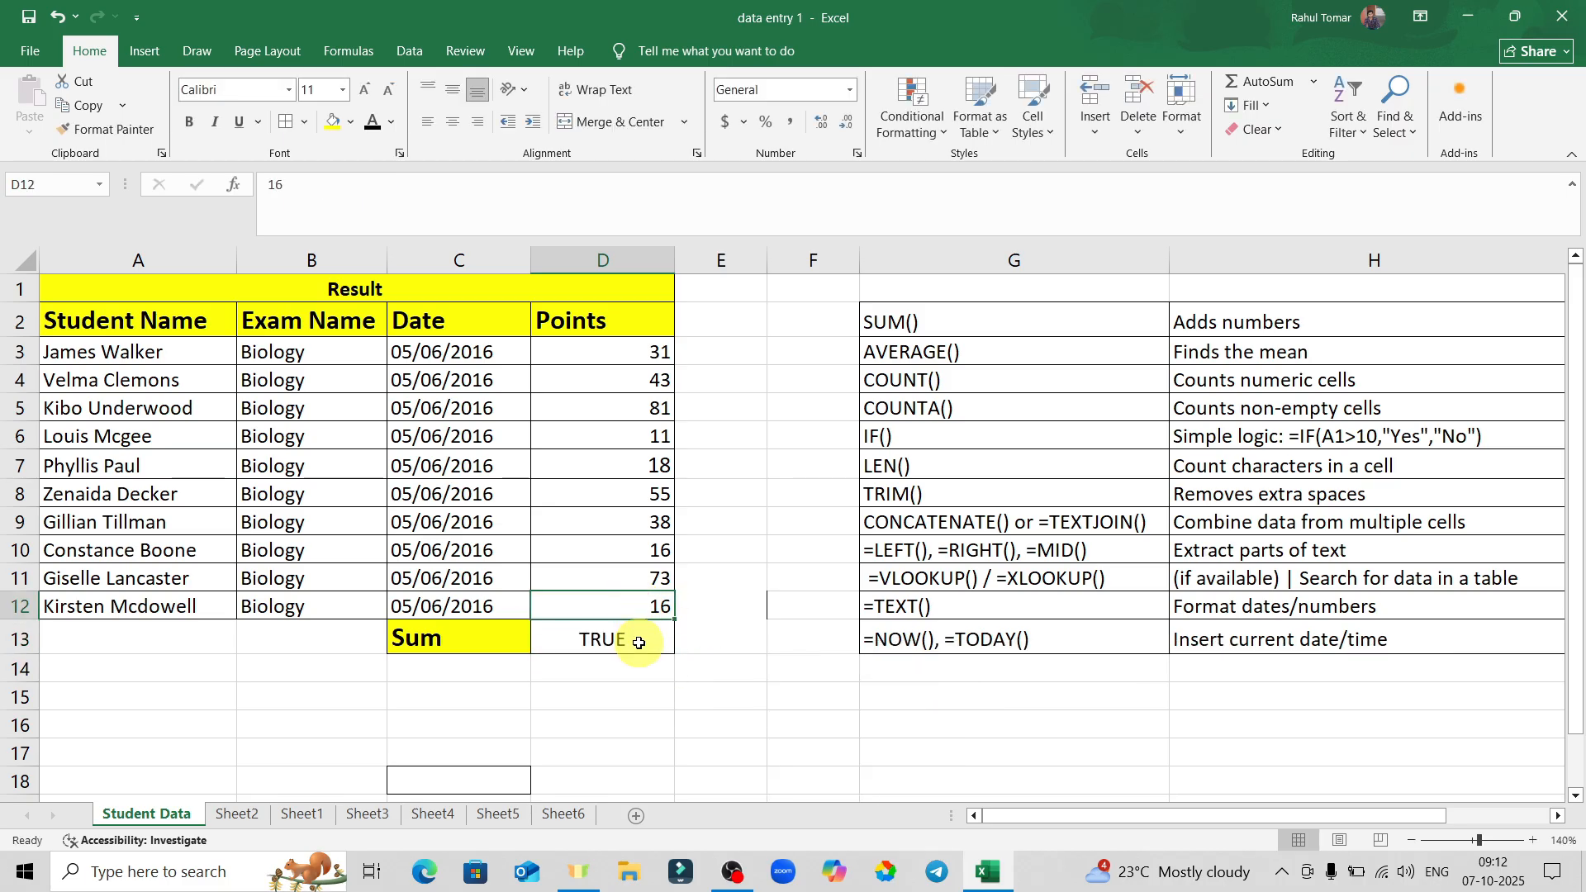
Remove the stray E16 reference from D13's IF formula and trim it back toward =IF(D12.
left_click(639, 643)
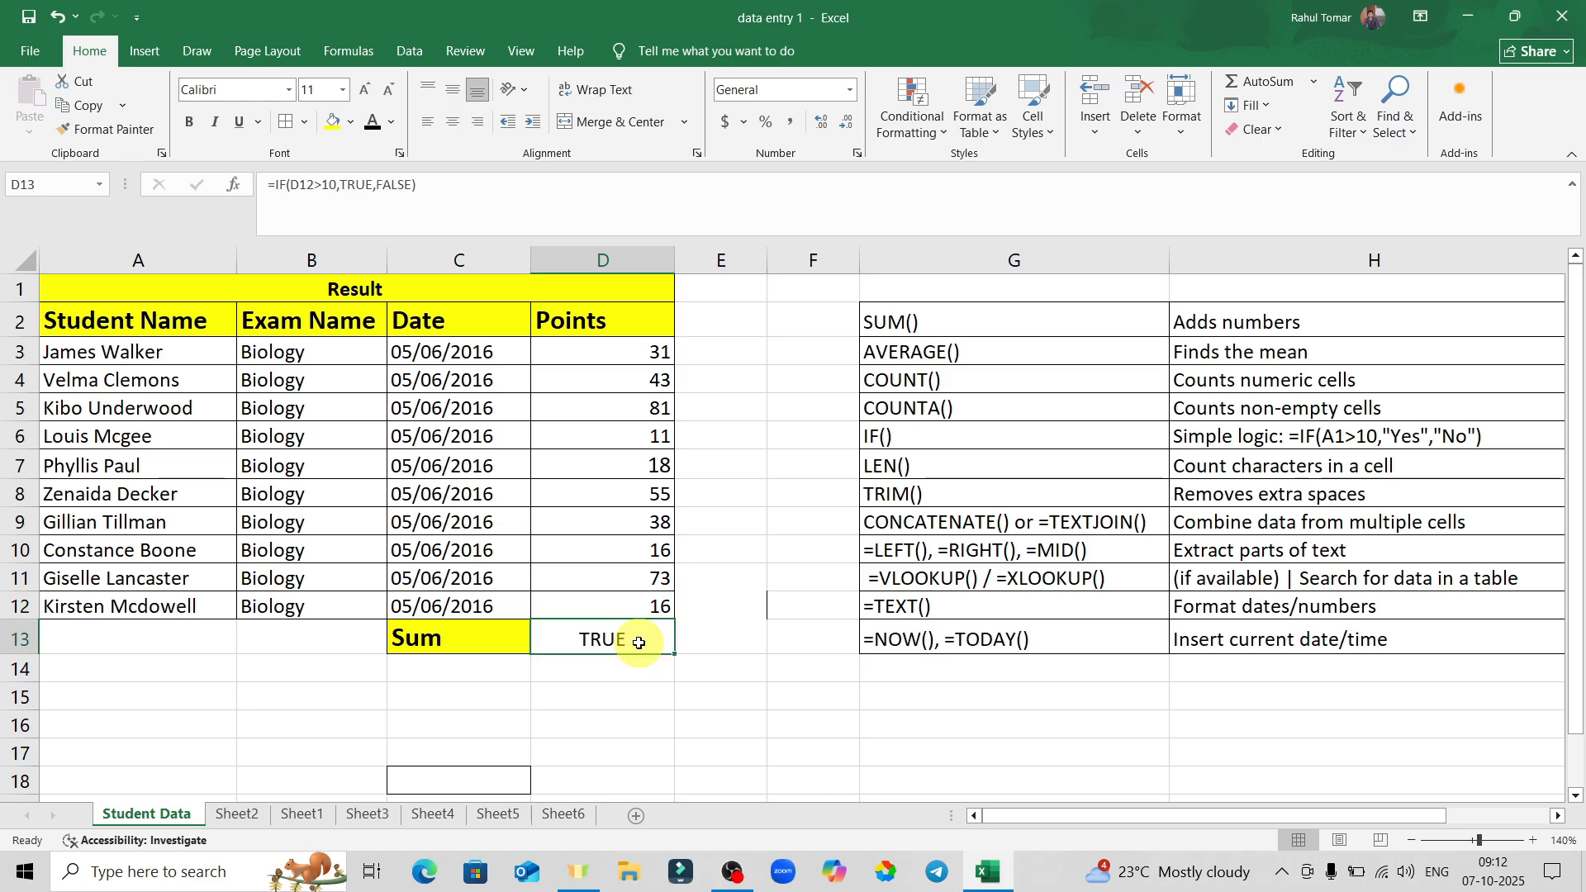
double_click(640, 643)
left_click(719, 725)
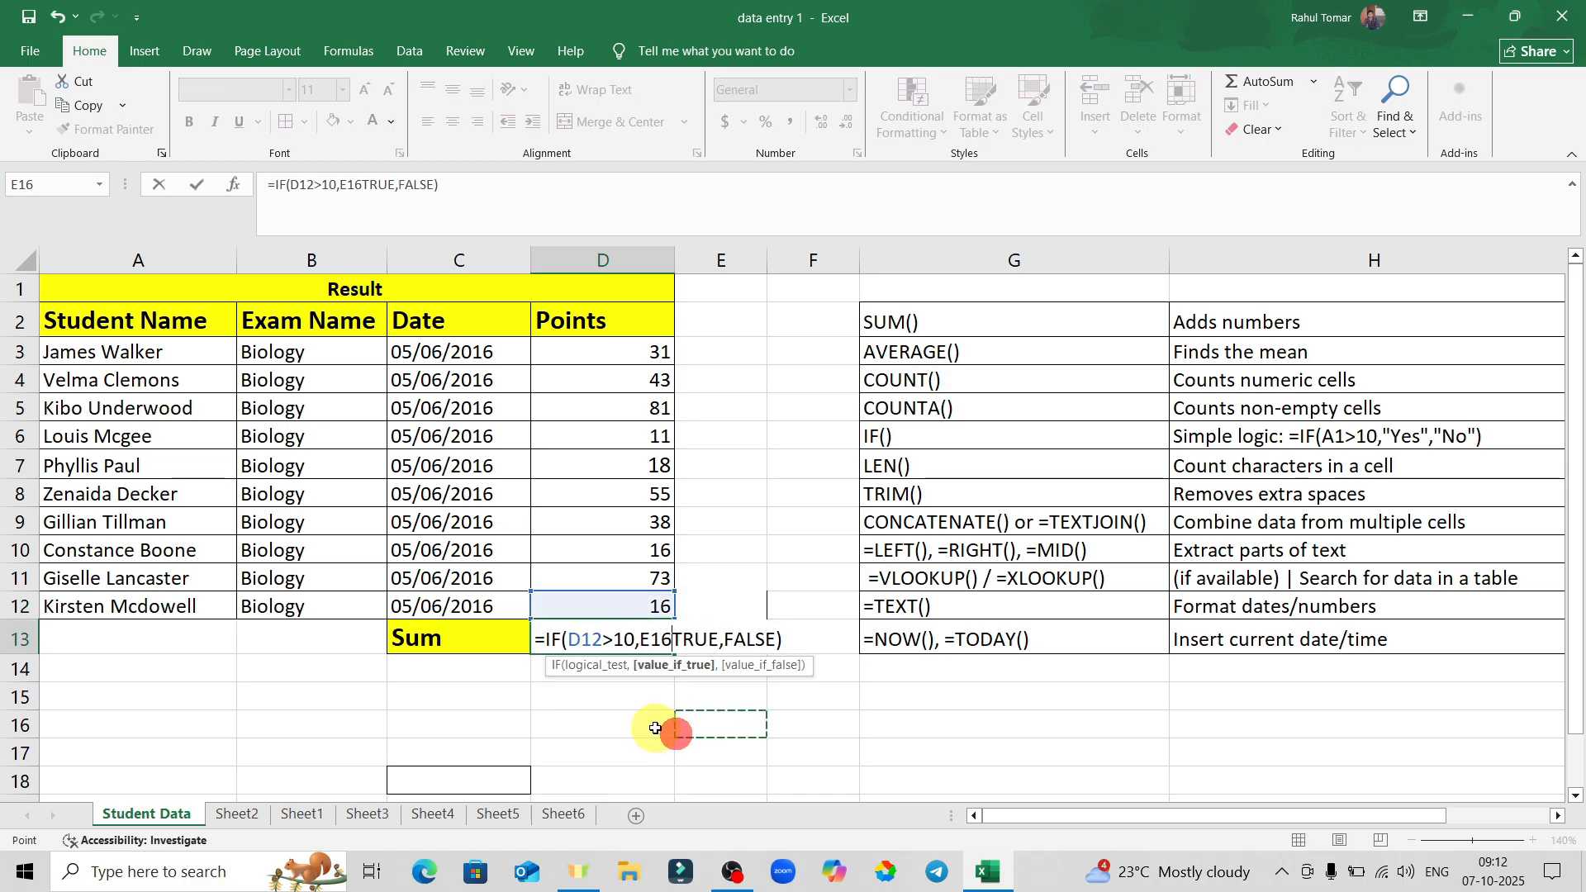
left_click(589, 634)
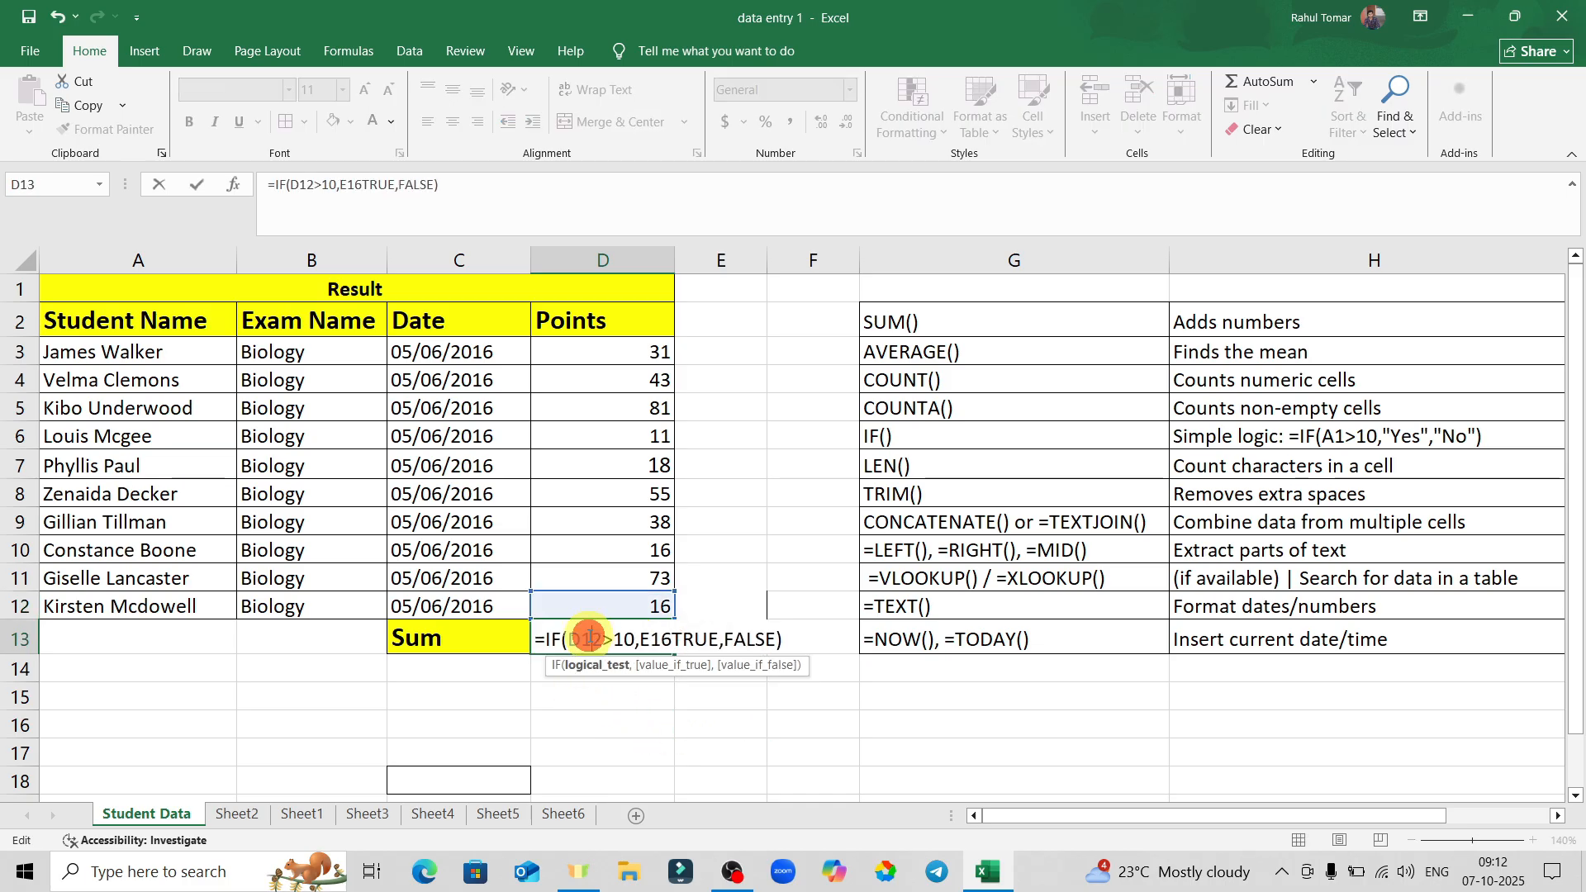
left_click(675, 641)
key("BackSpace")
key("BackSpace")
key("BackSpace")
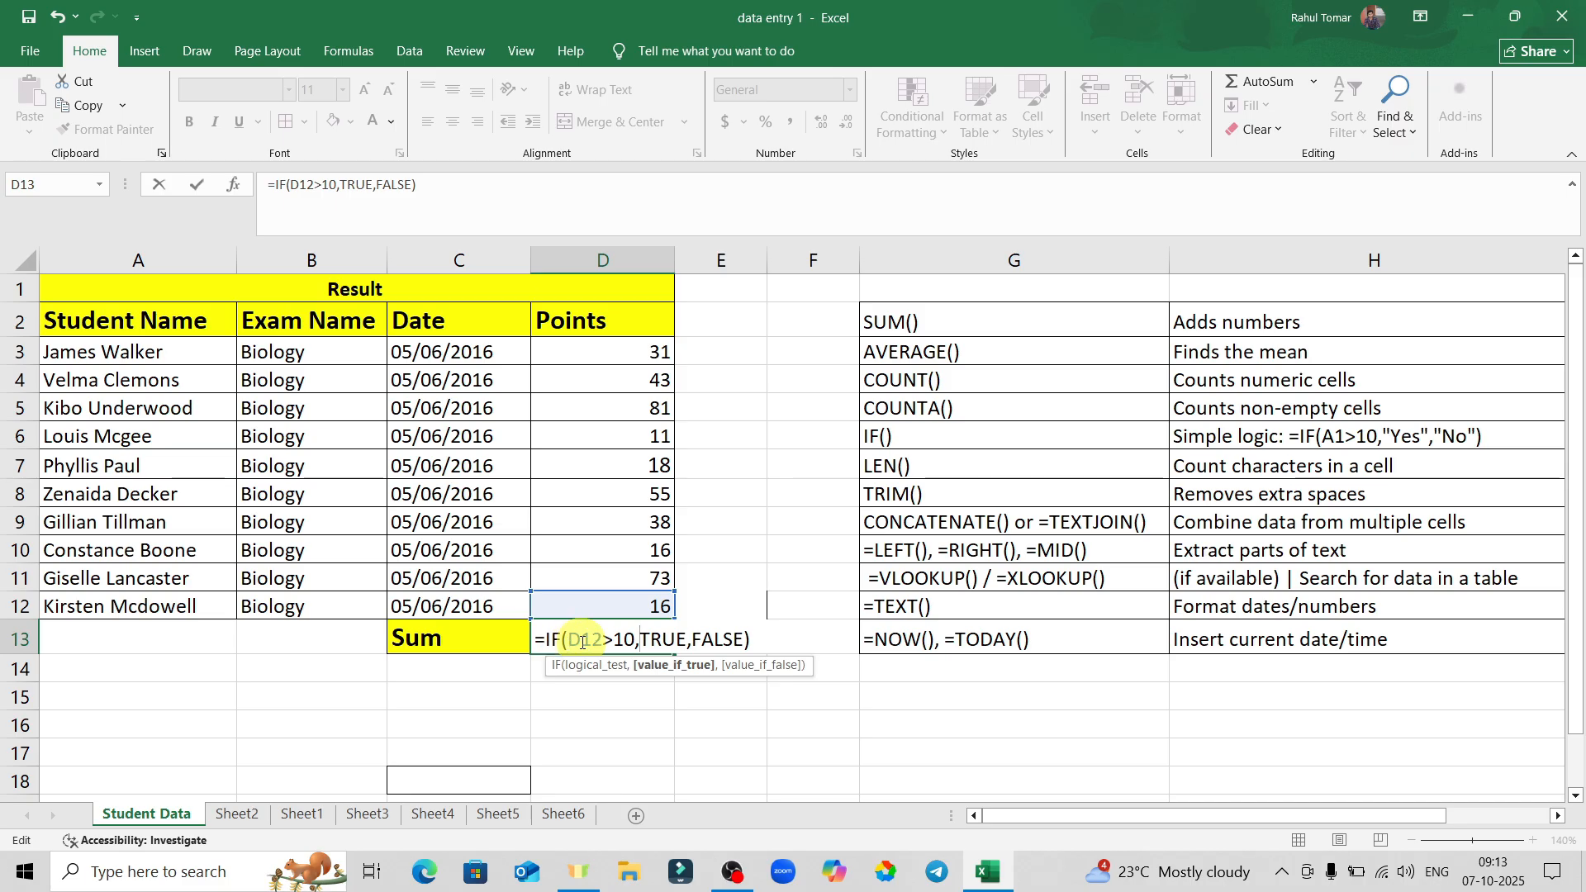
left_click(756, 639)
key("BackSpace")
key("BackSpace")
key("BackSpace")
key("BackSpace")
key("BackSpace")
key("BackSpace")
key("BackSpace")
key("BackSpace")
key("BackSpace")
key("BackSpace")
key("BackSpace")
key("BackSpace")
key("BackSpace")
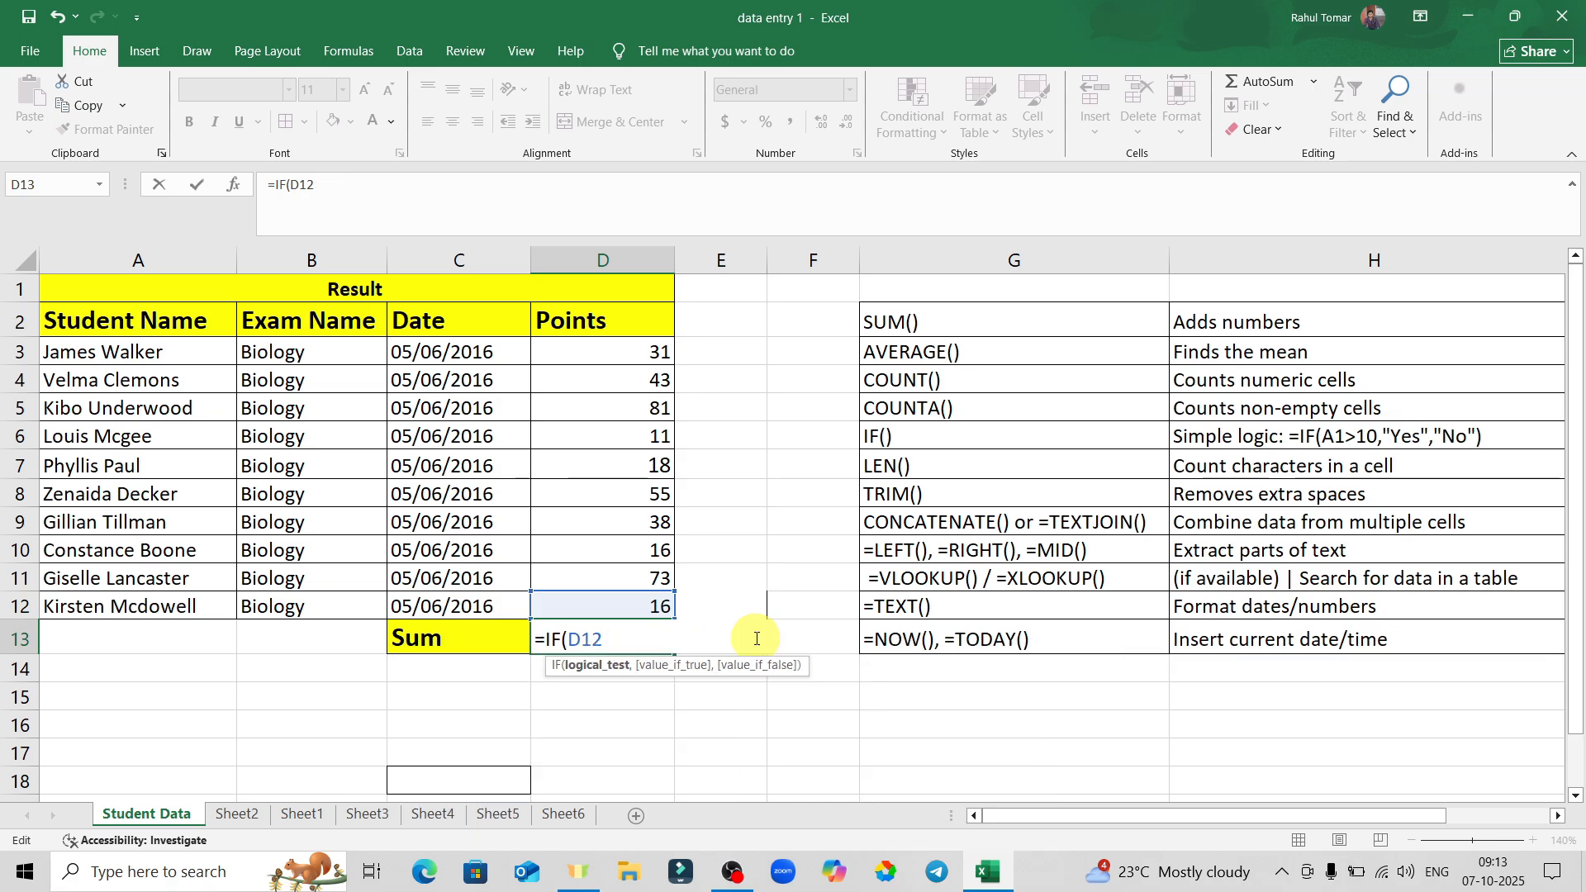
Retype D13's formula as =IF(D12>10,true,false), testing whether D12 exceeds 10.
key("BackSpace")
key("BackSpace")
key("BackSpace")
key("BackSpace")
key("BackSpace")
key("BackSpace")
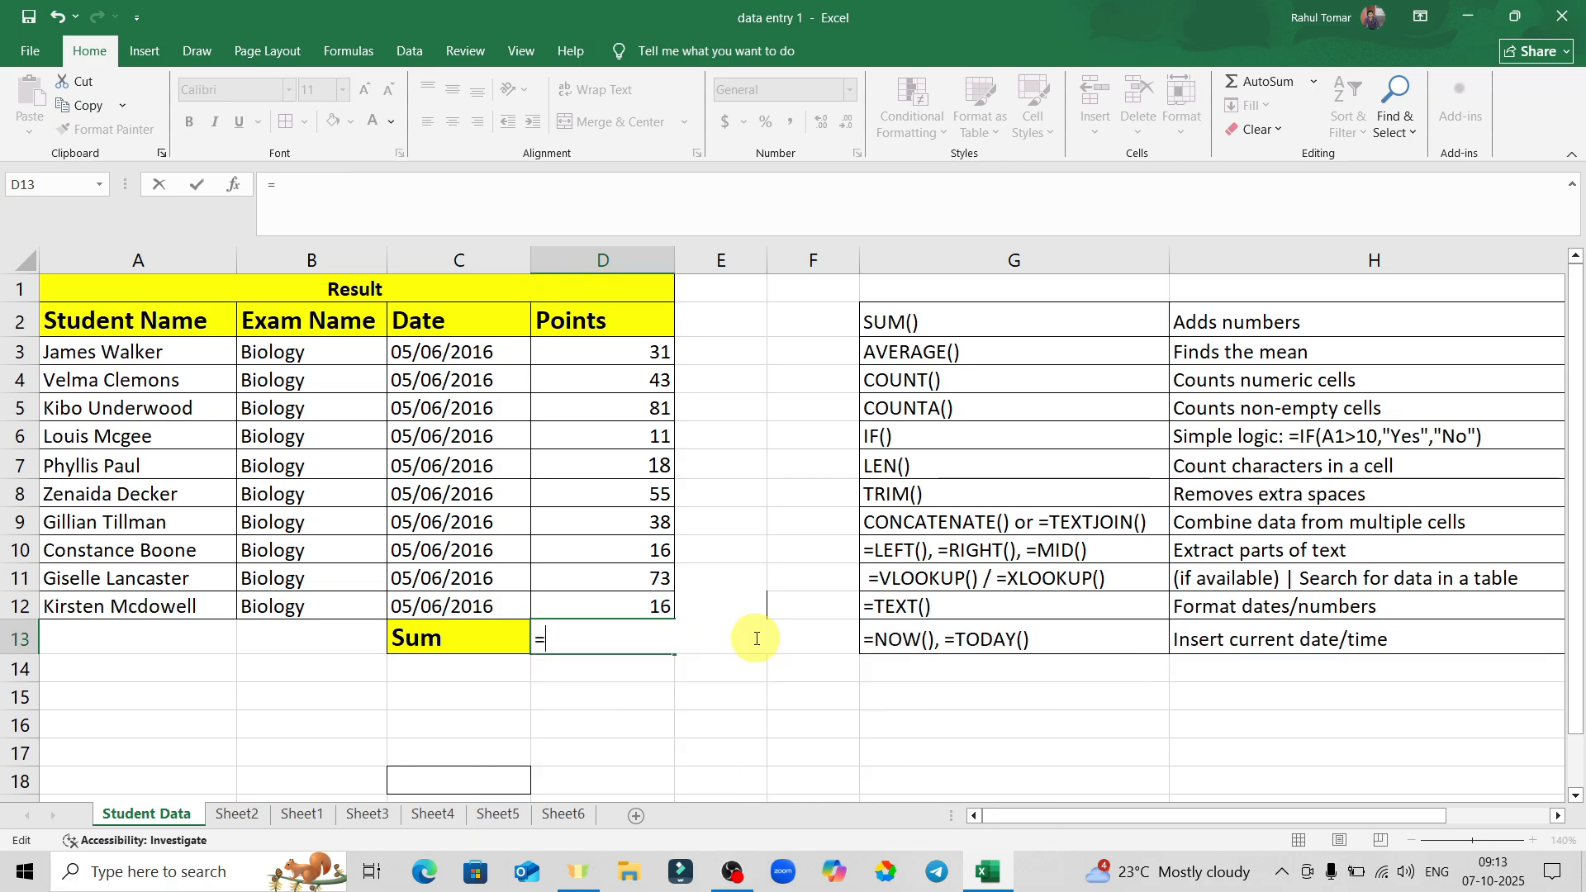
type("IF(")
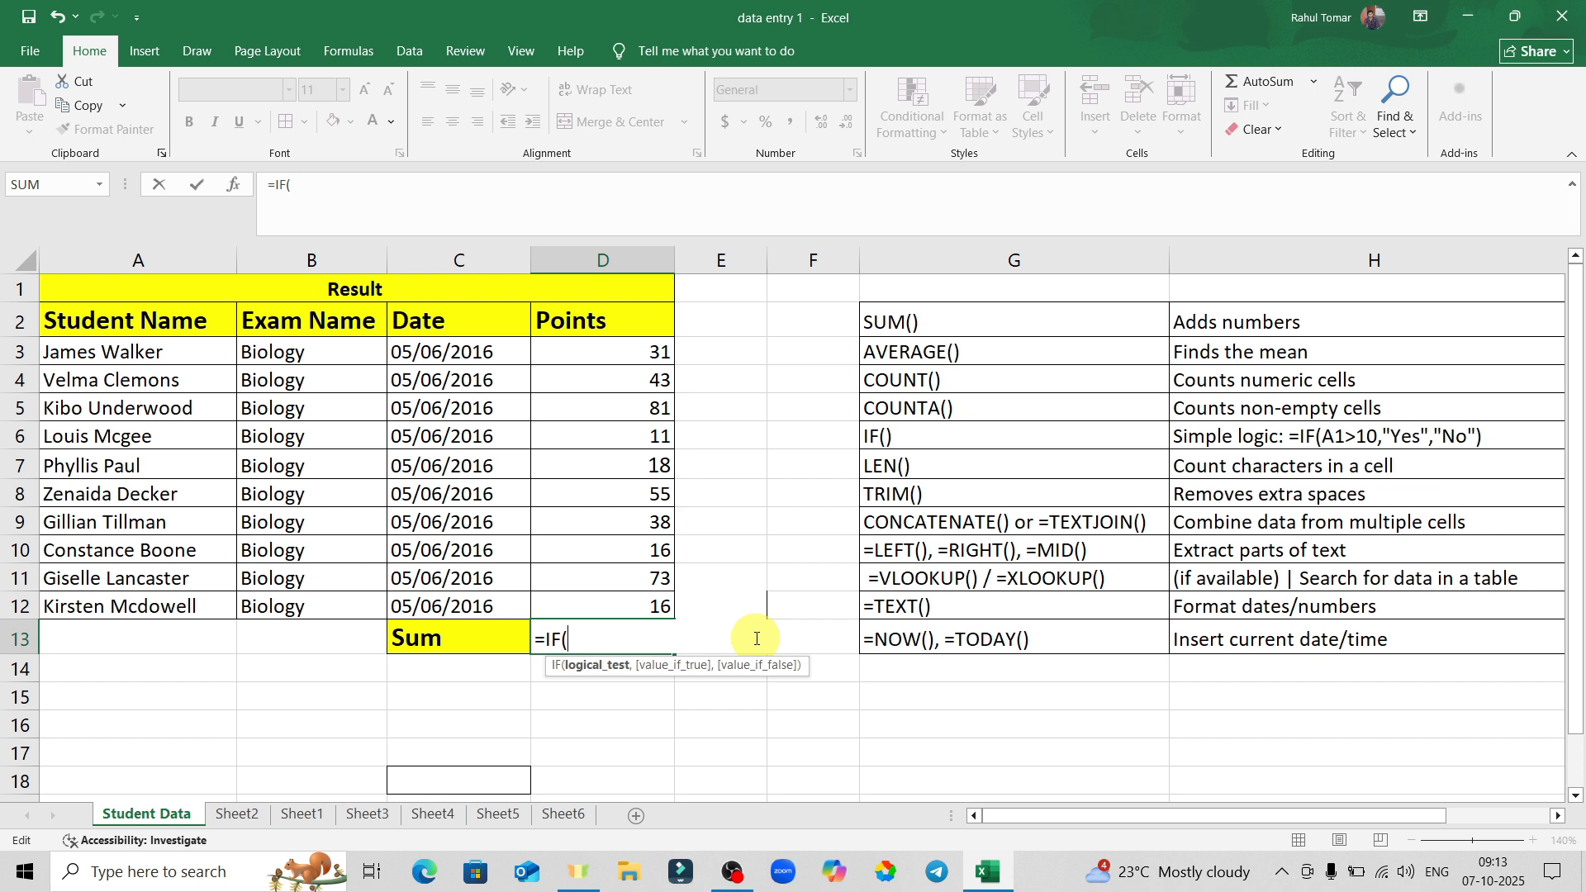
left_click(637, 608)
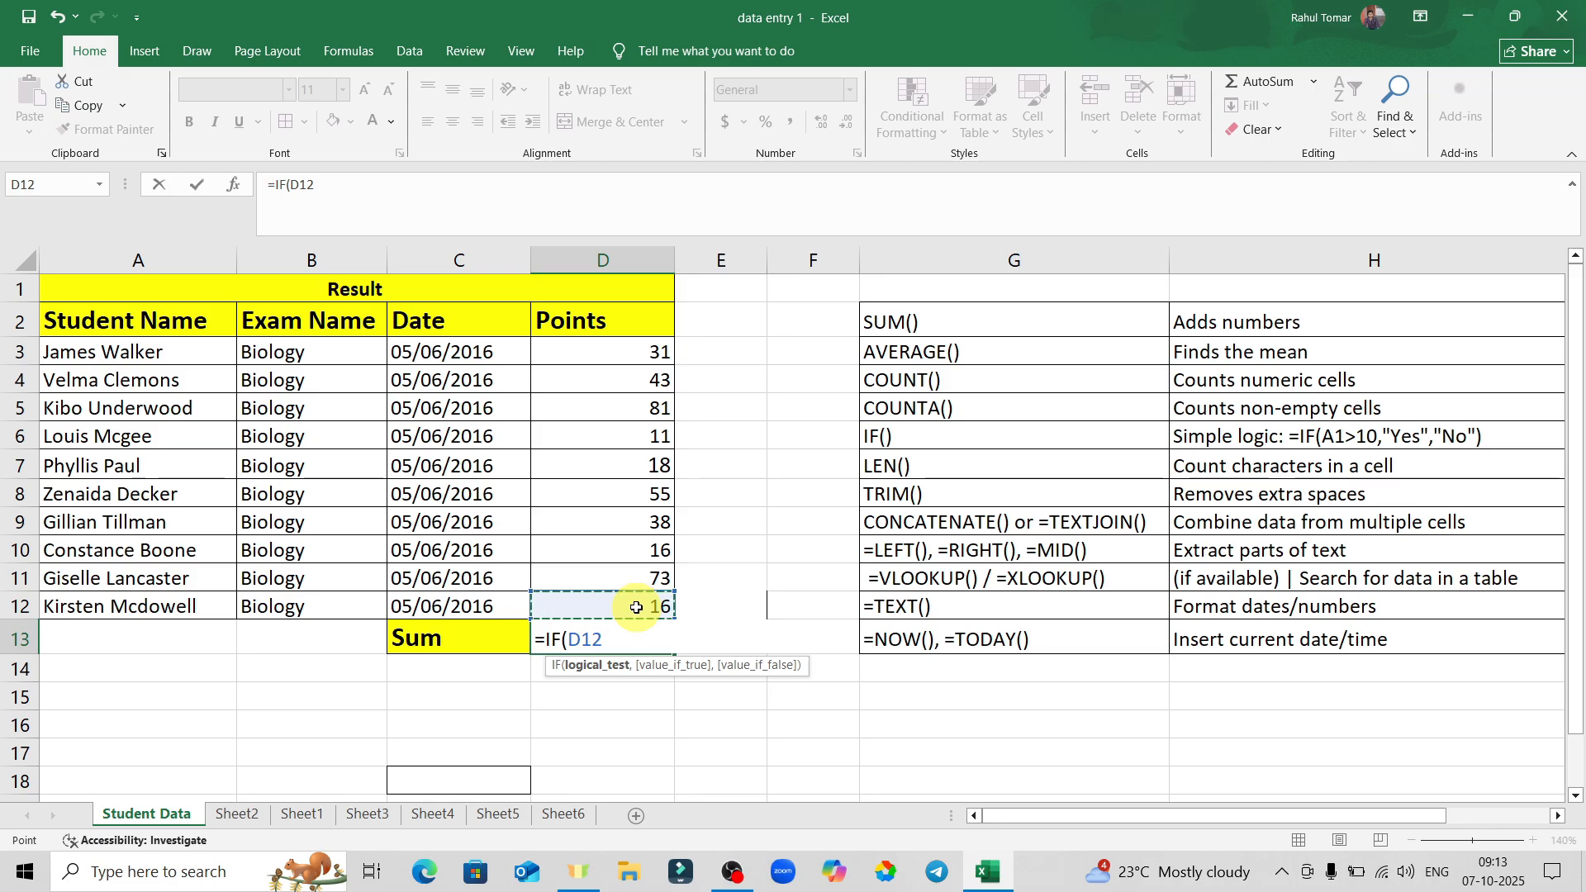
type(">10,")
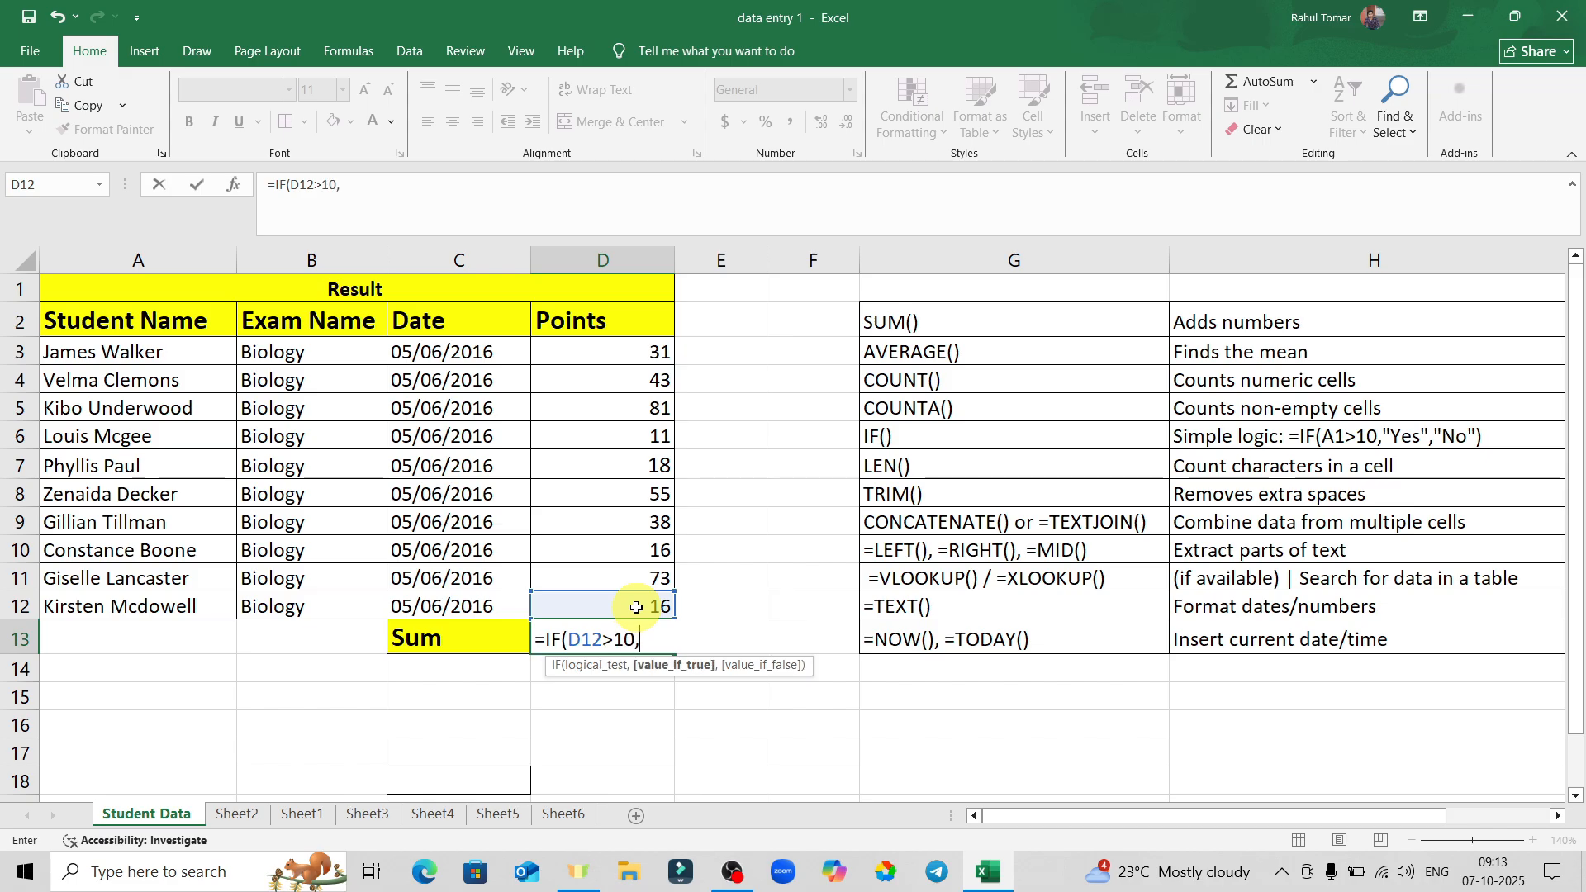
type("true,")
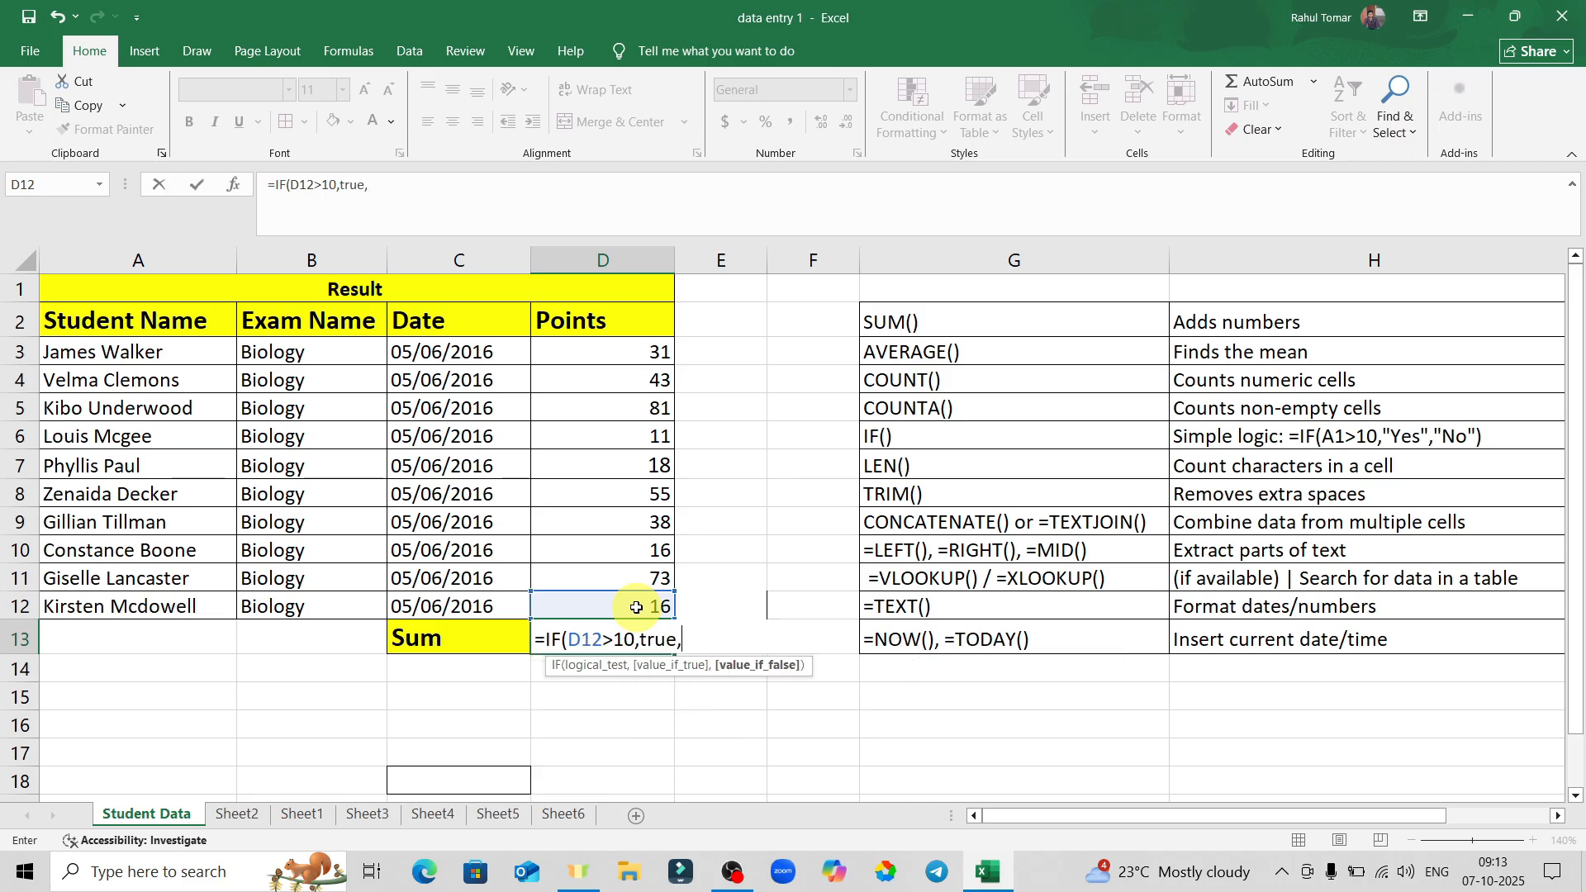
type("false")
Commit the IF formula so D13 shows TRUE, then clear D13 again.
key("Return")
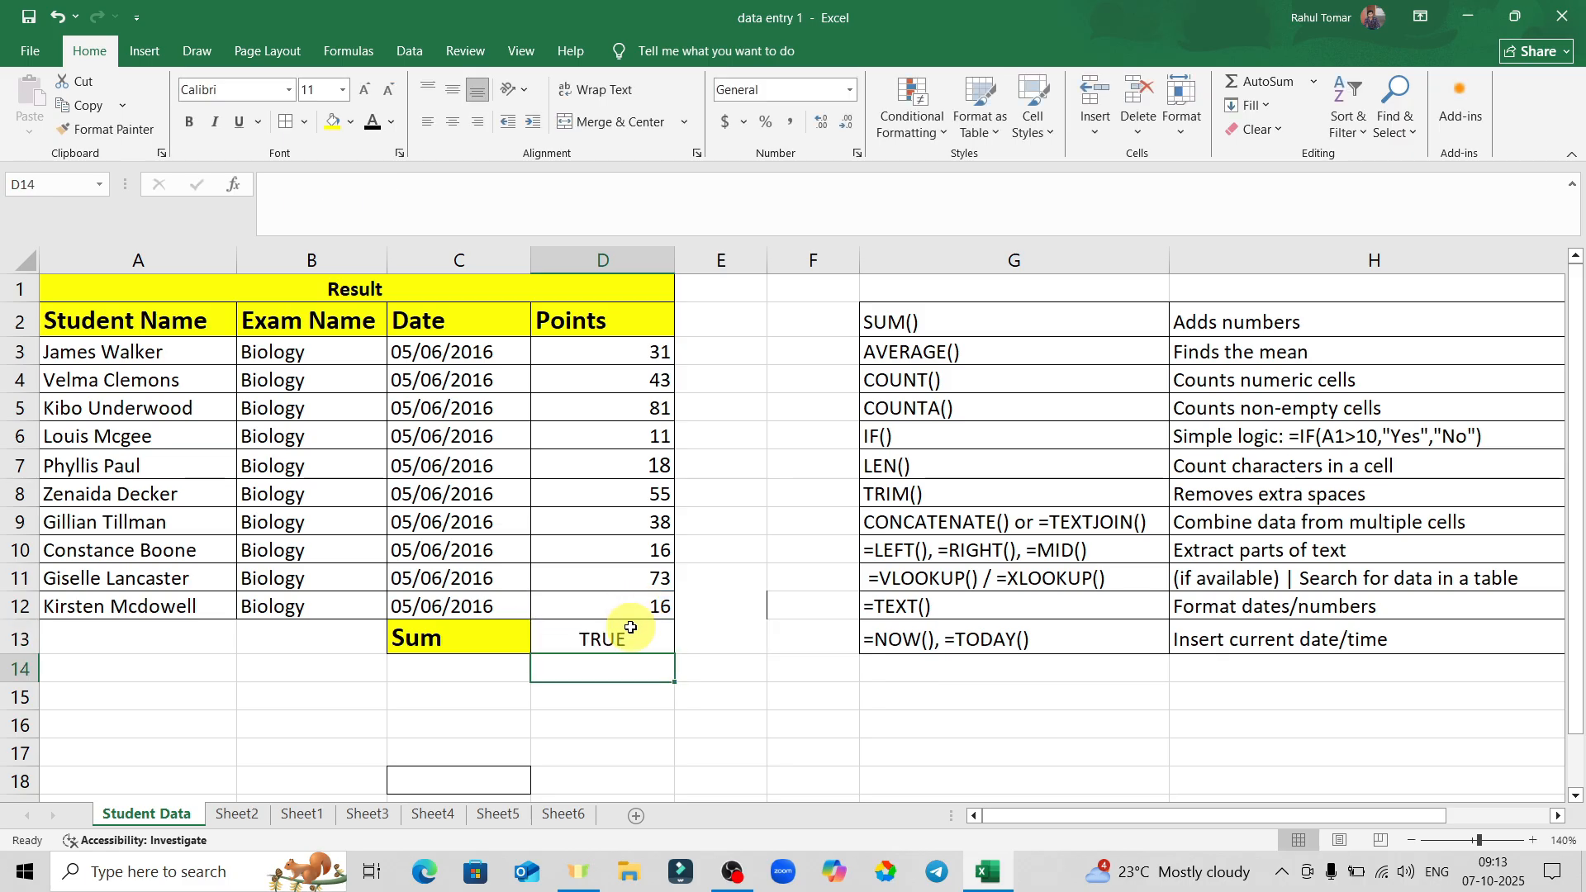
left_click(624, 637)
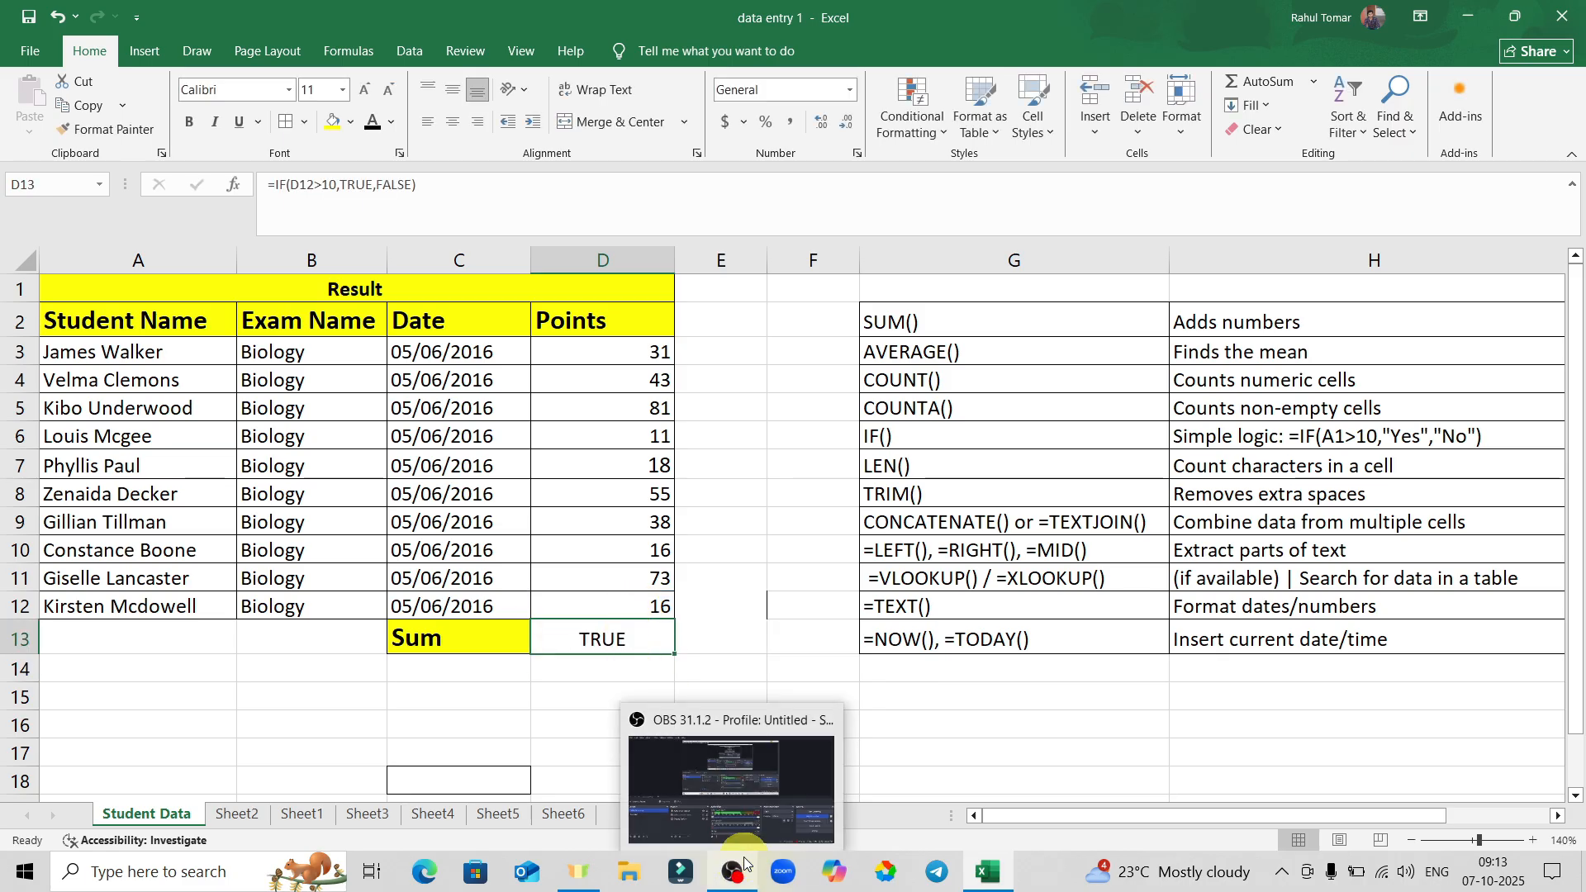
key("BackSpace")
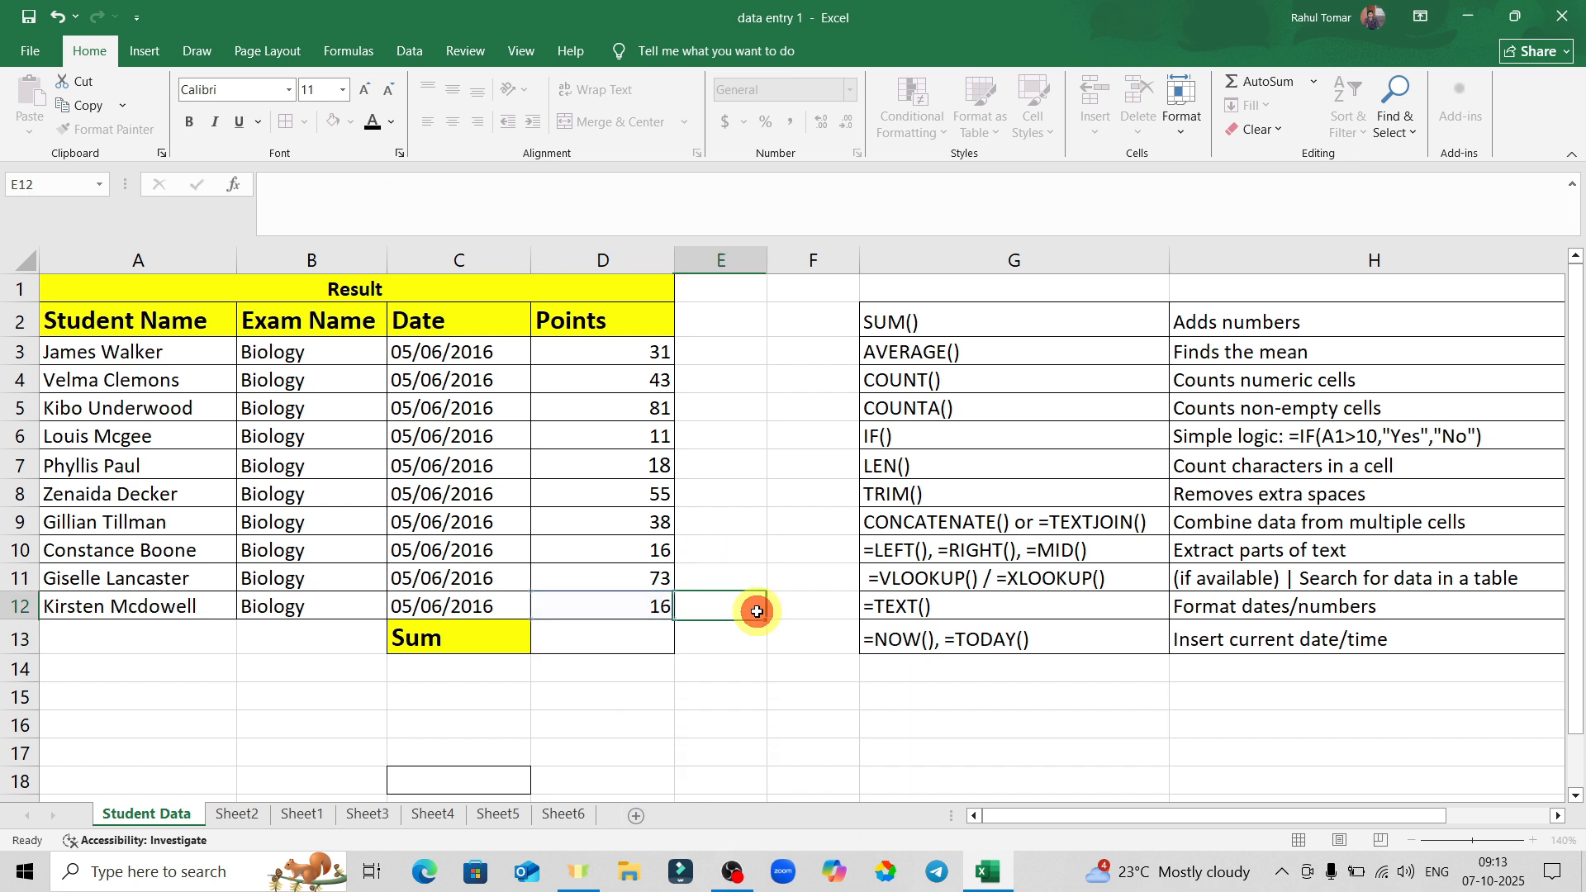
left_click(755, 609)
left_click(673, 648)
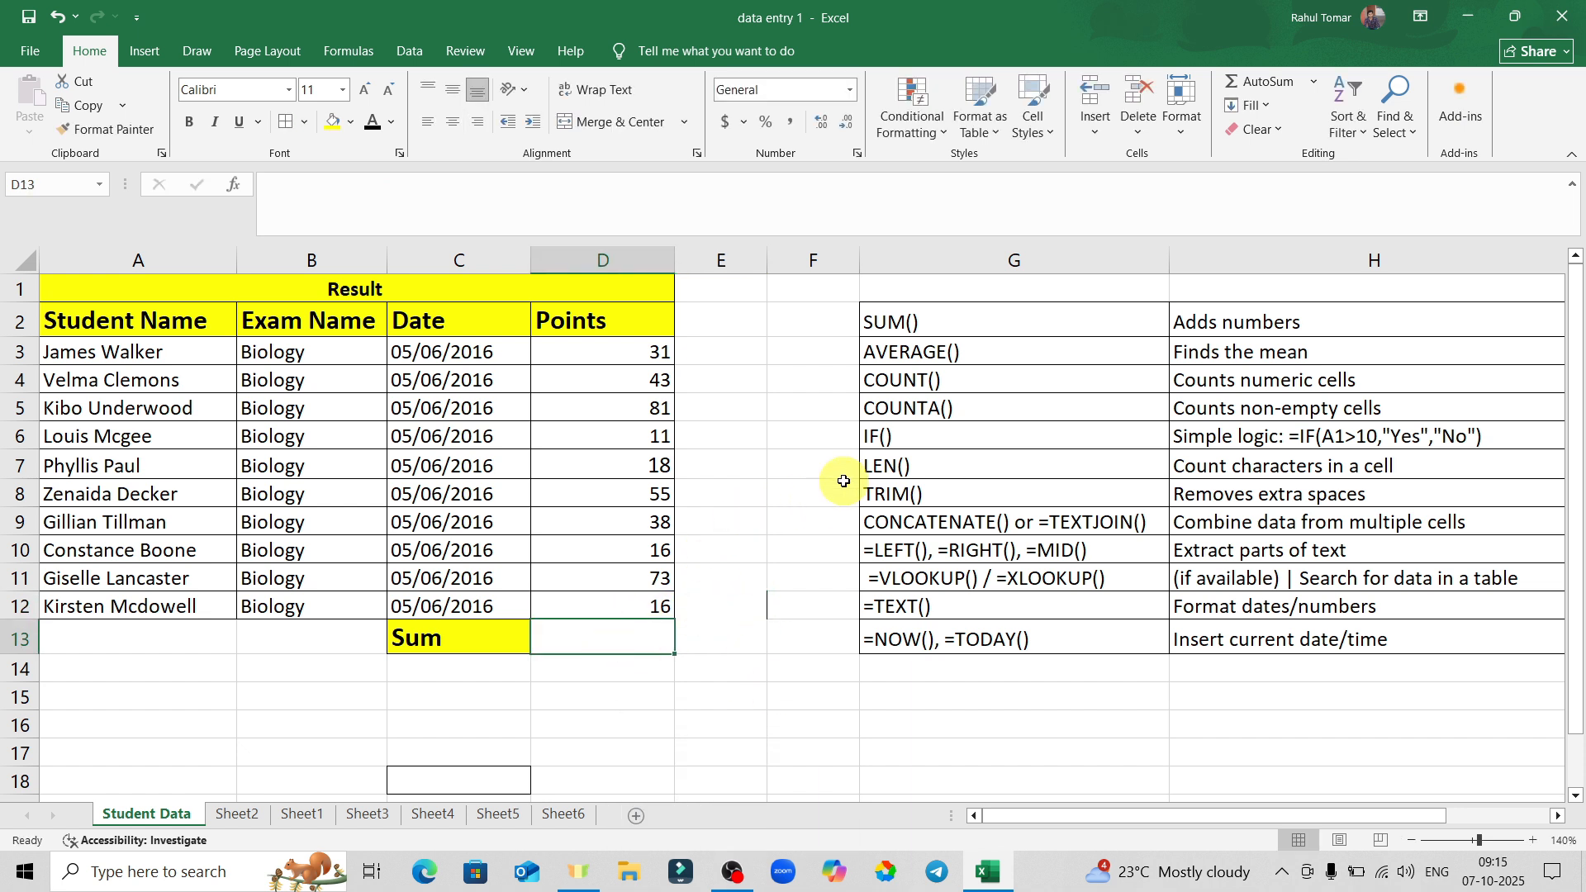
Enter =LEN(C13) in D13, returning 3 for the Sum label, then clear D13.
left_click(911, 466)
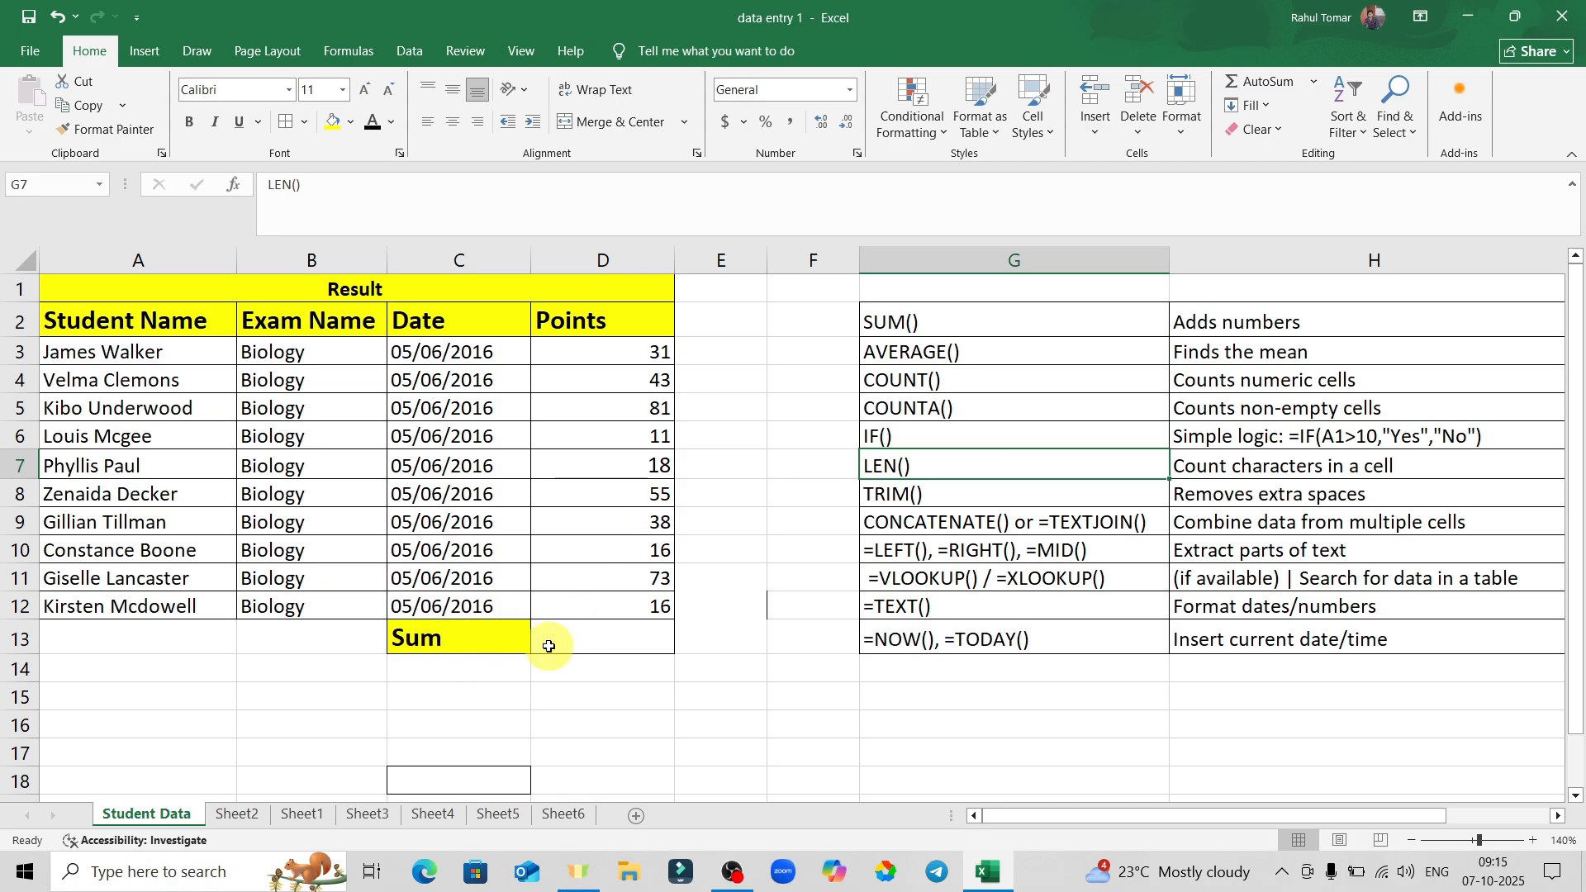
left_click(618, 639)
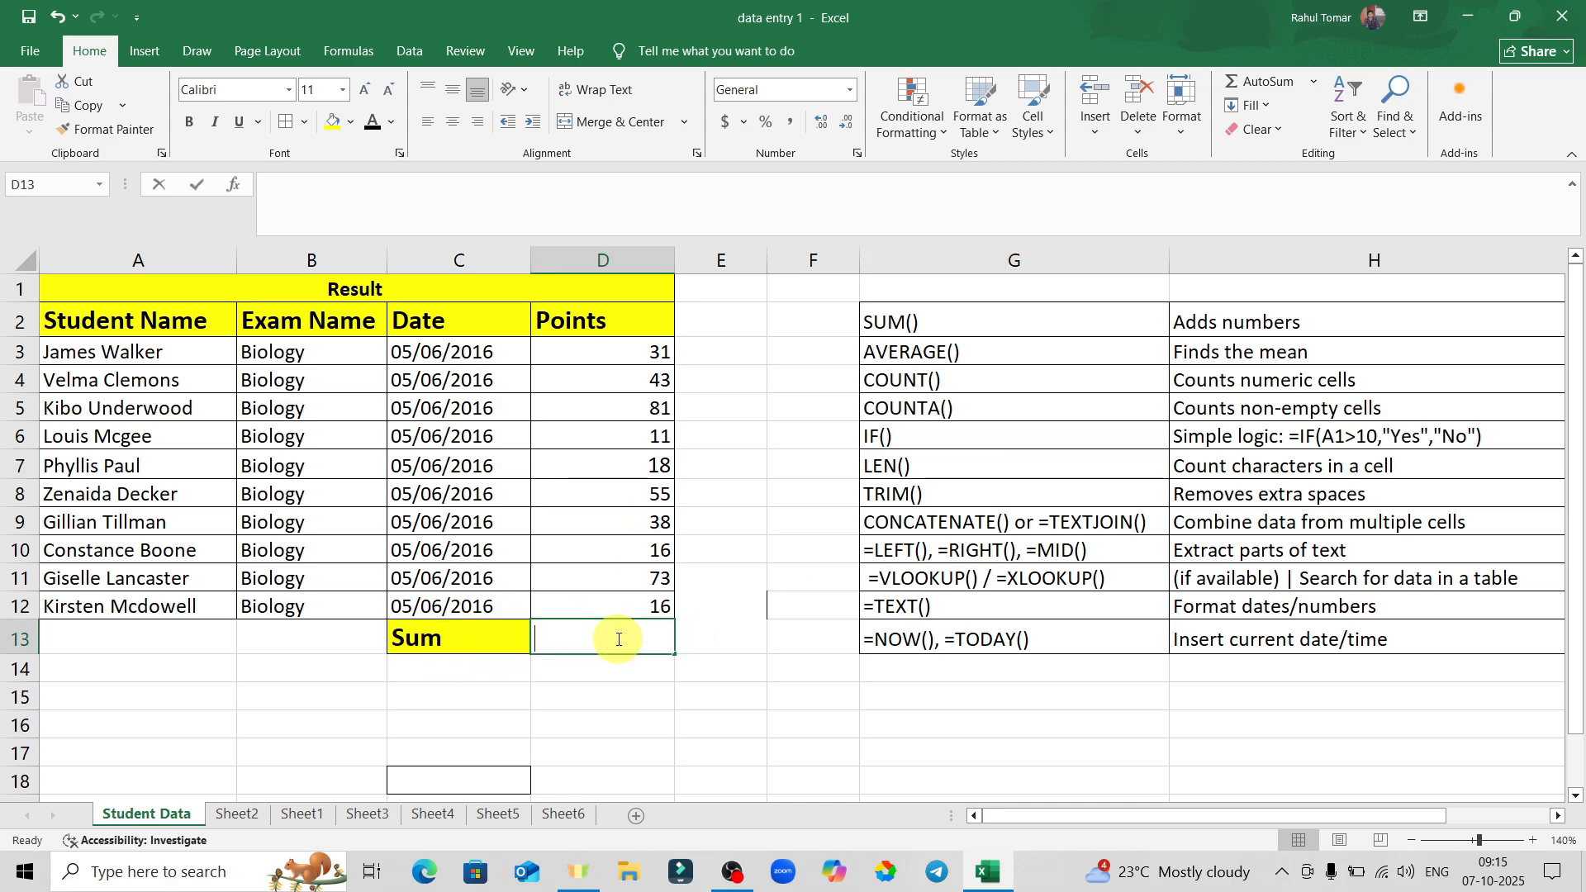
type("=len")
key("Tab")
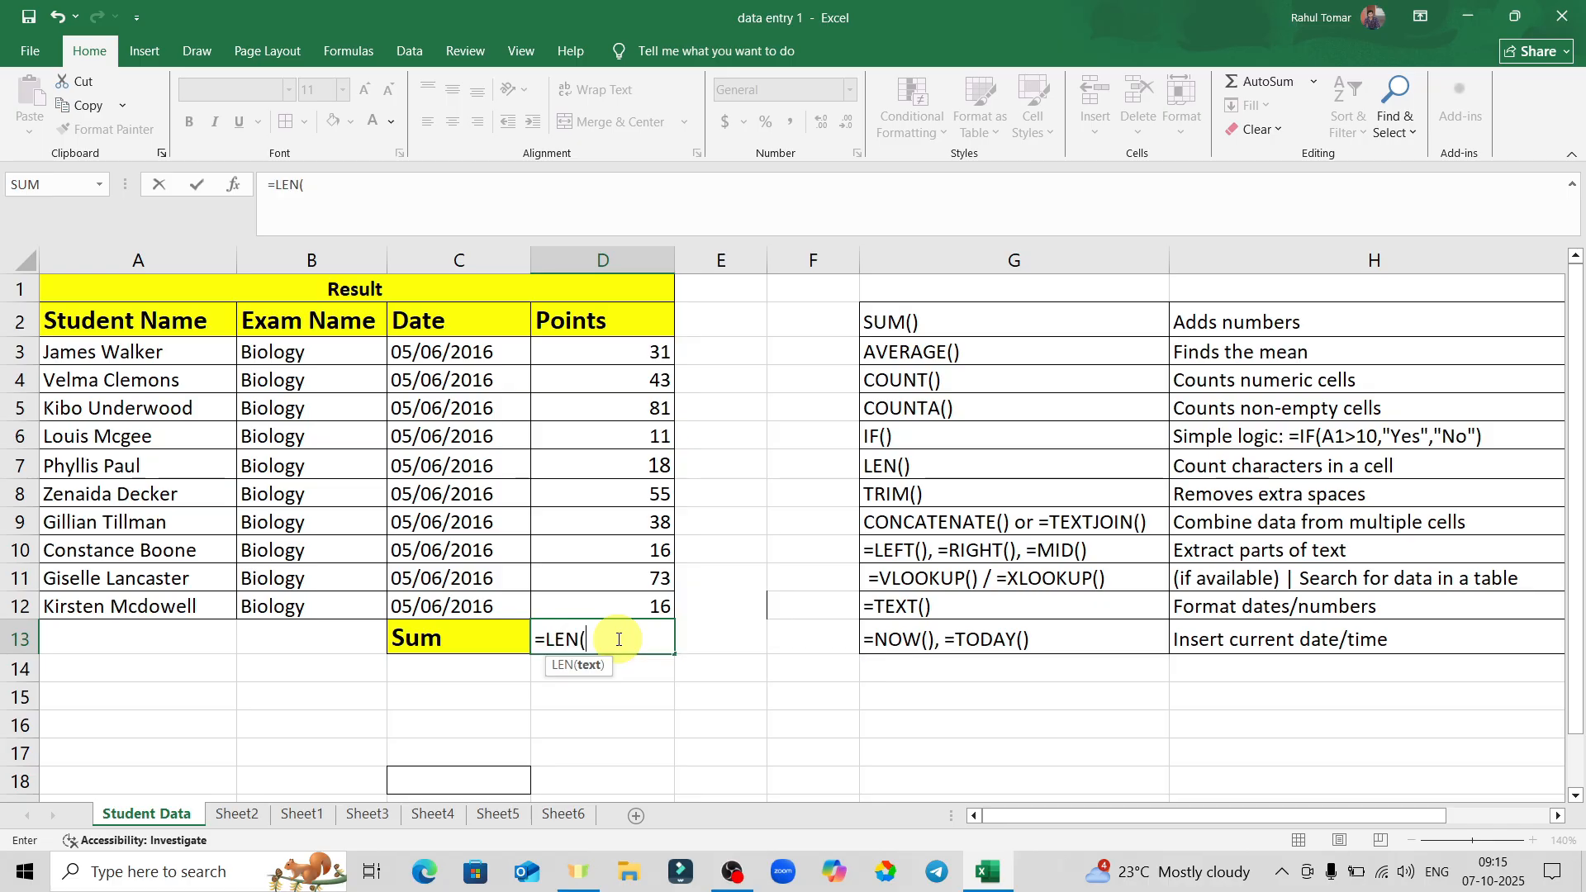
left_click(475, 646)
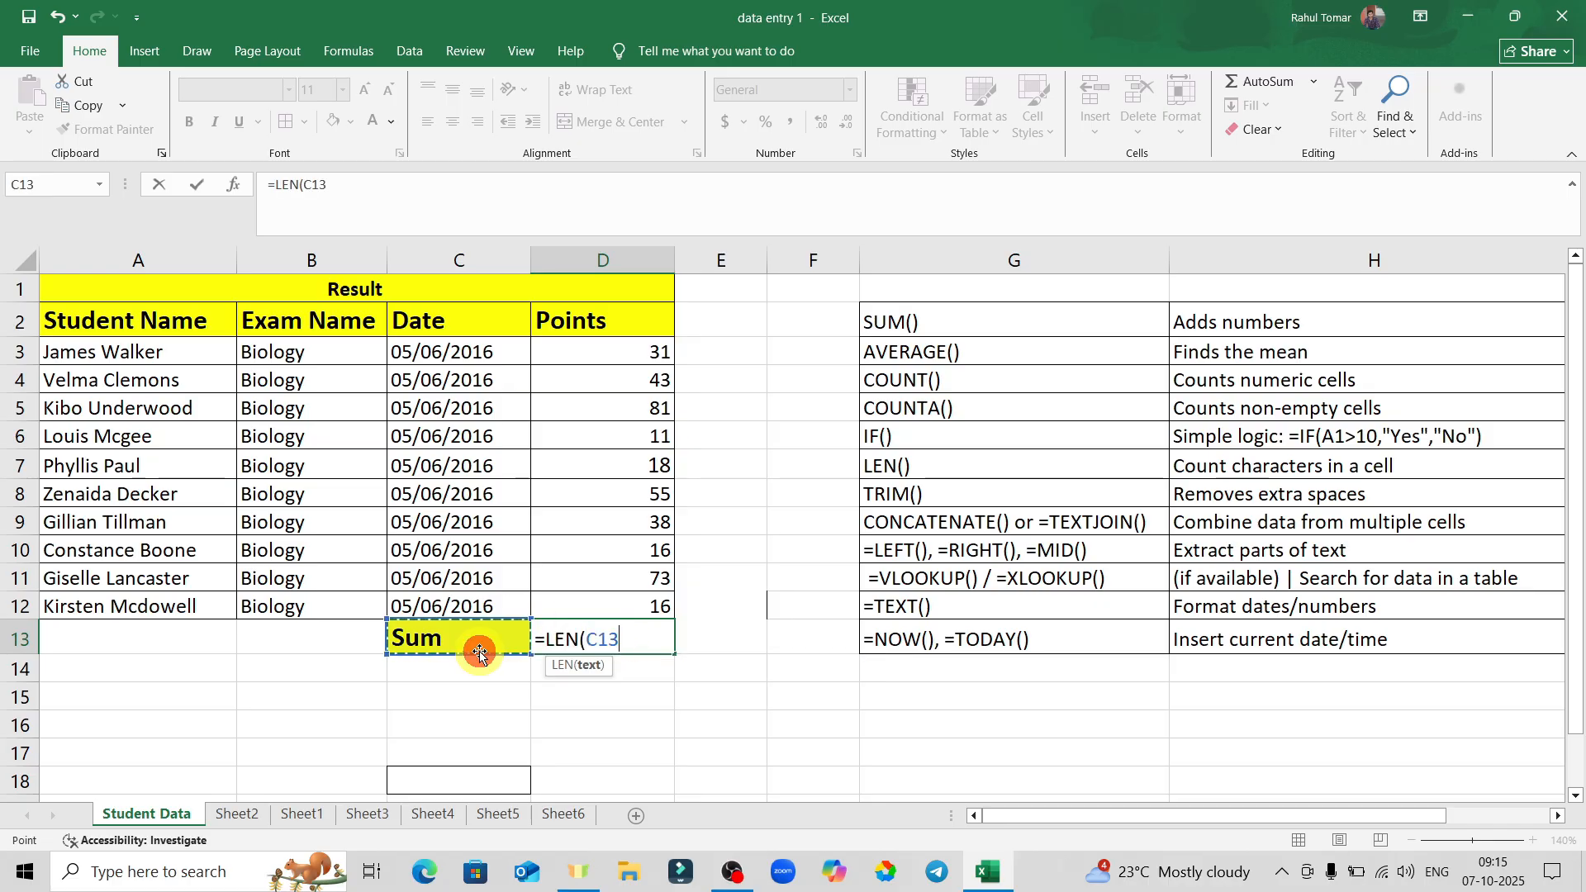
key("Return")
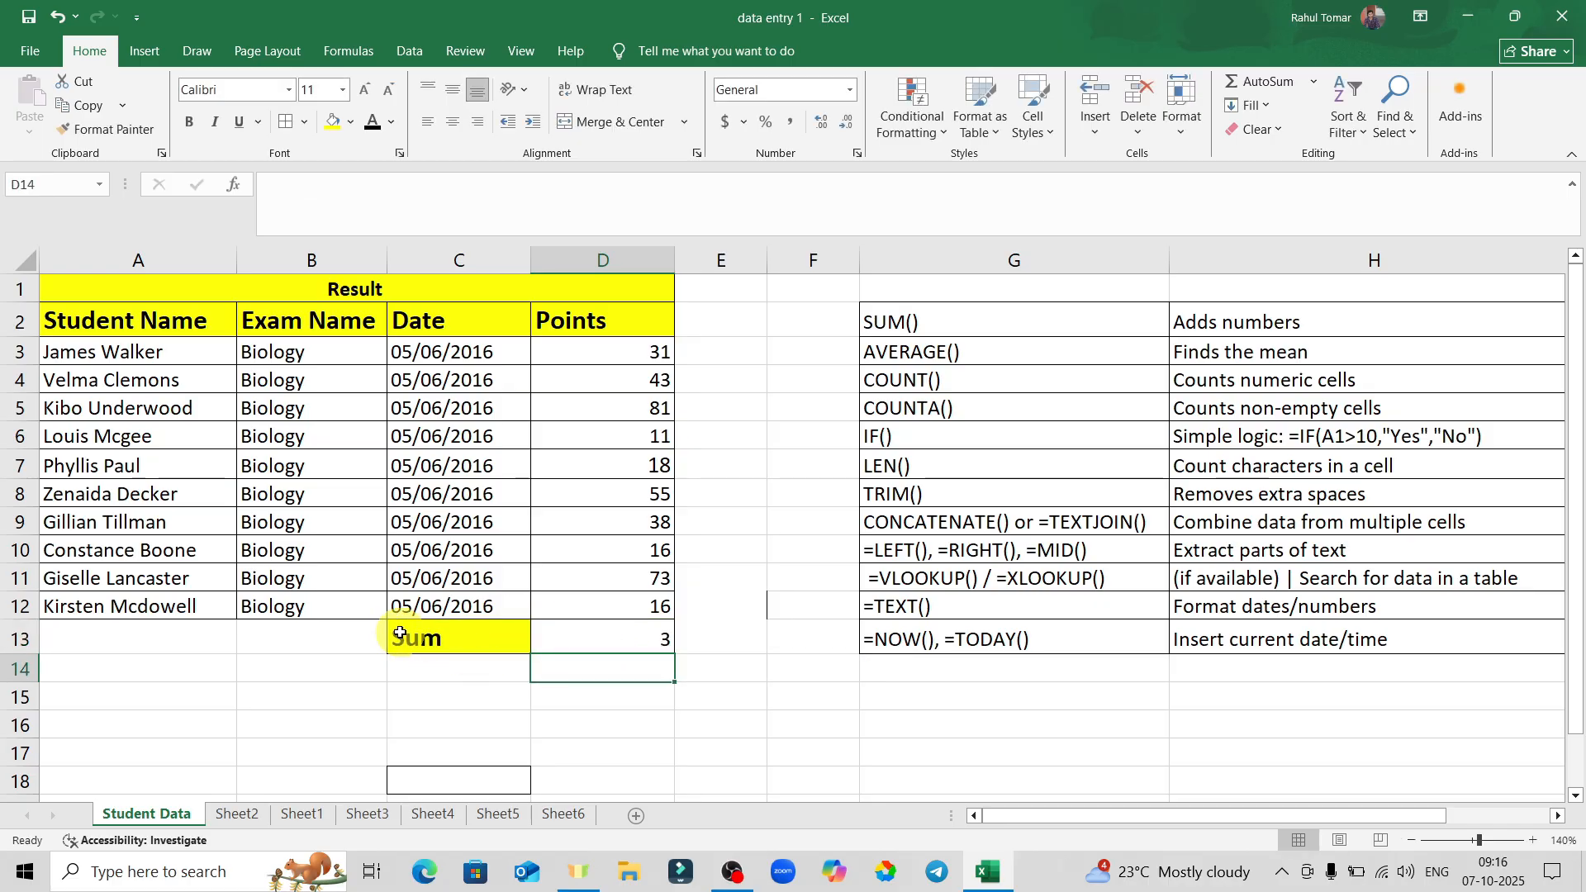
left_click(631, 643)
key("BackSpace")
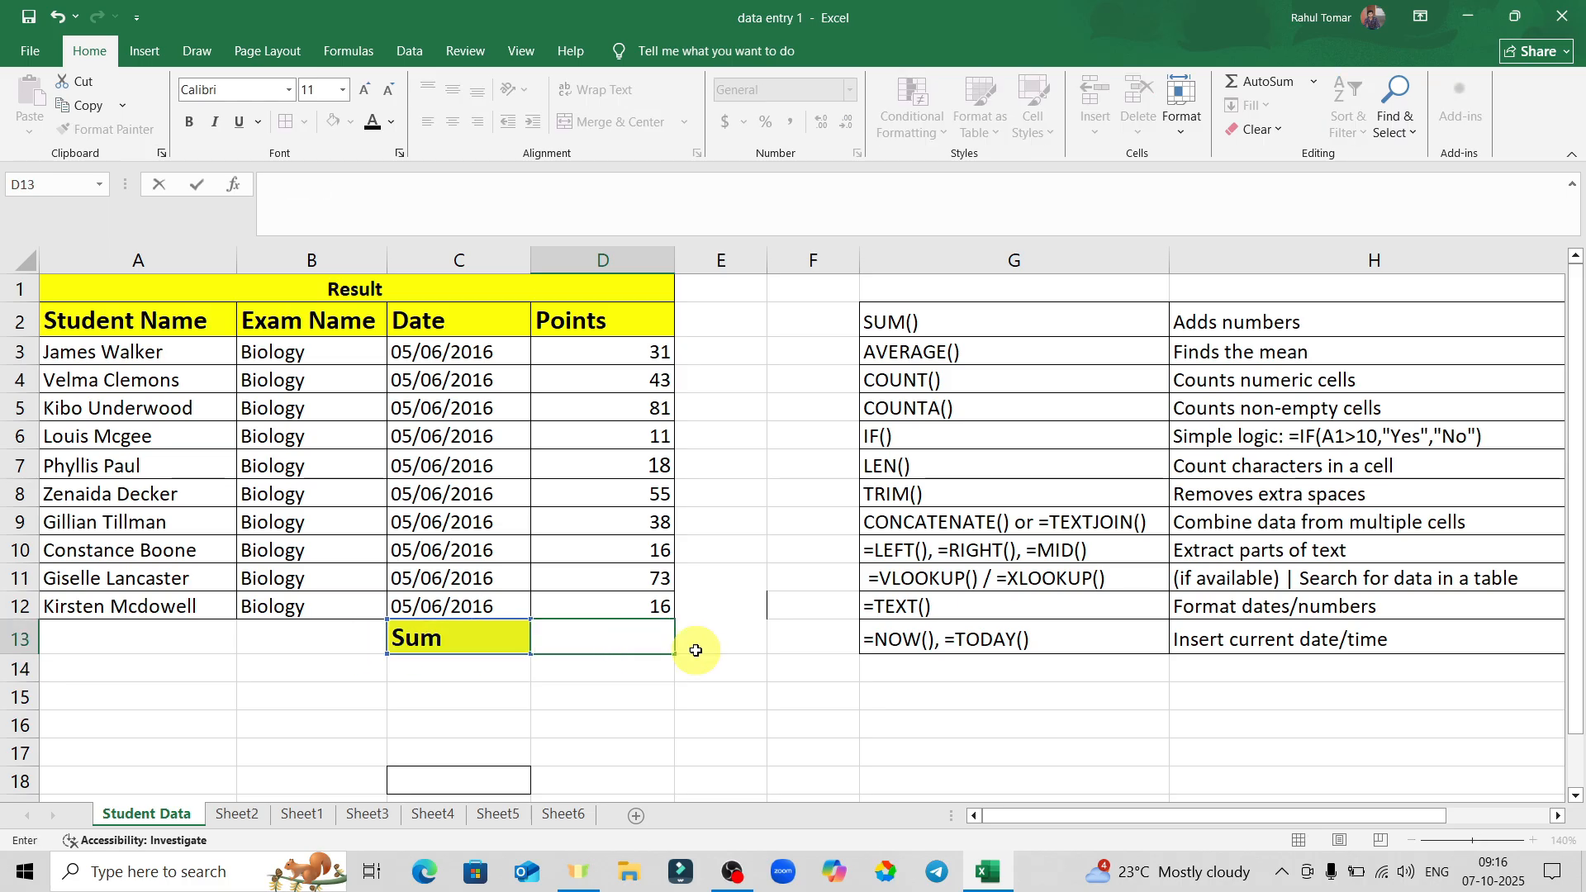
Add extra leading spaces before the Sum label in C13.
left_click(928, 488)
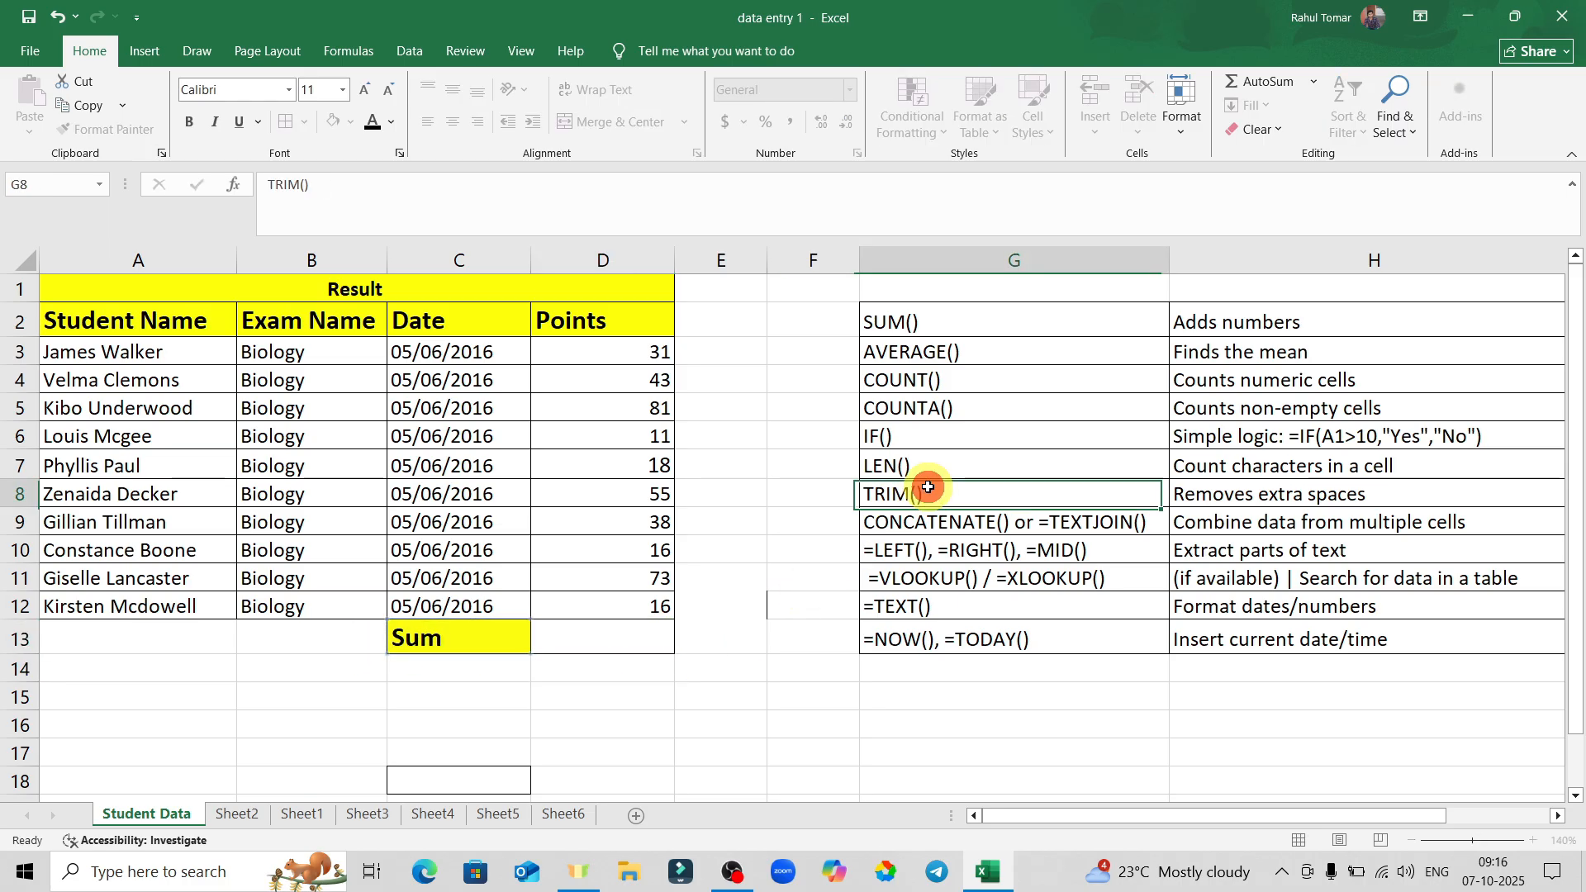
left_click(603, 612)
left_click(397, 640)
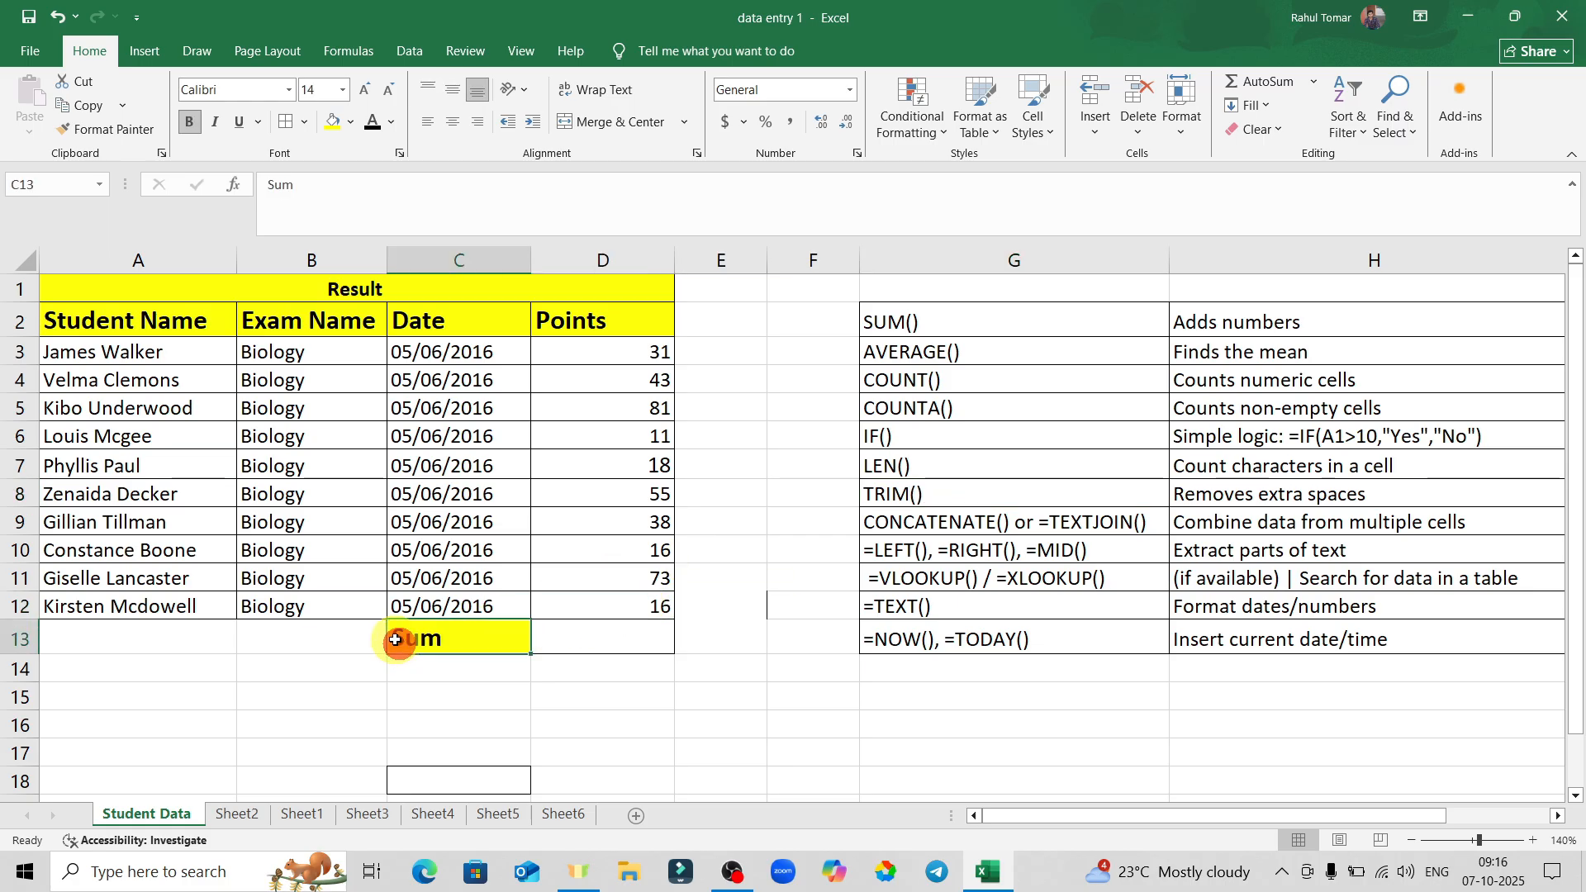
double_click(403, 644)
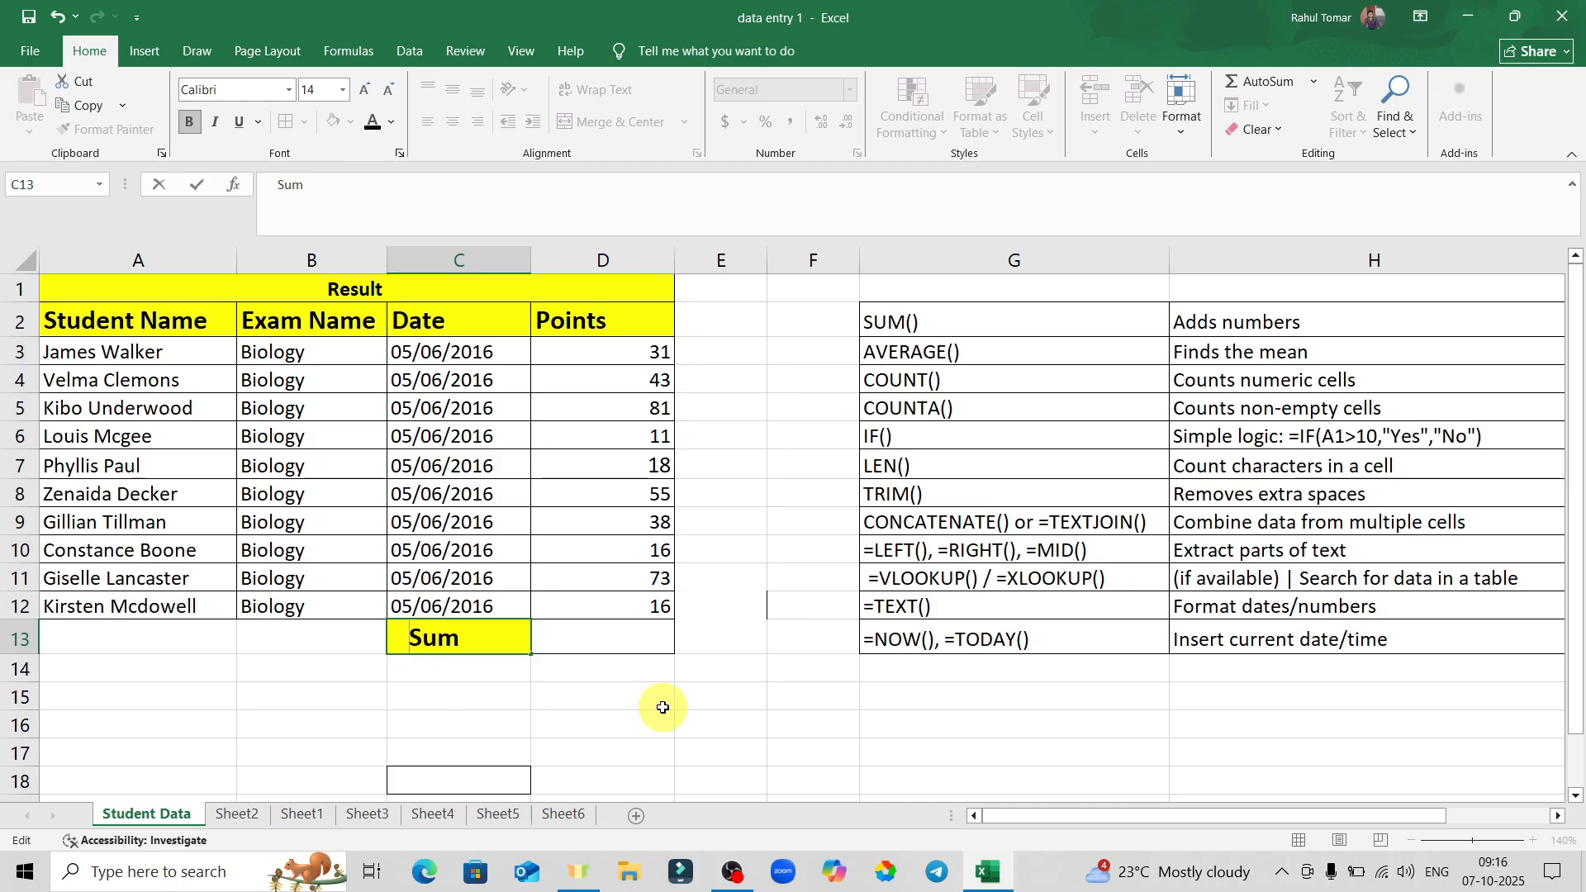
left_click(784, 692)
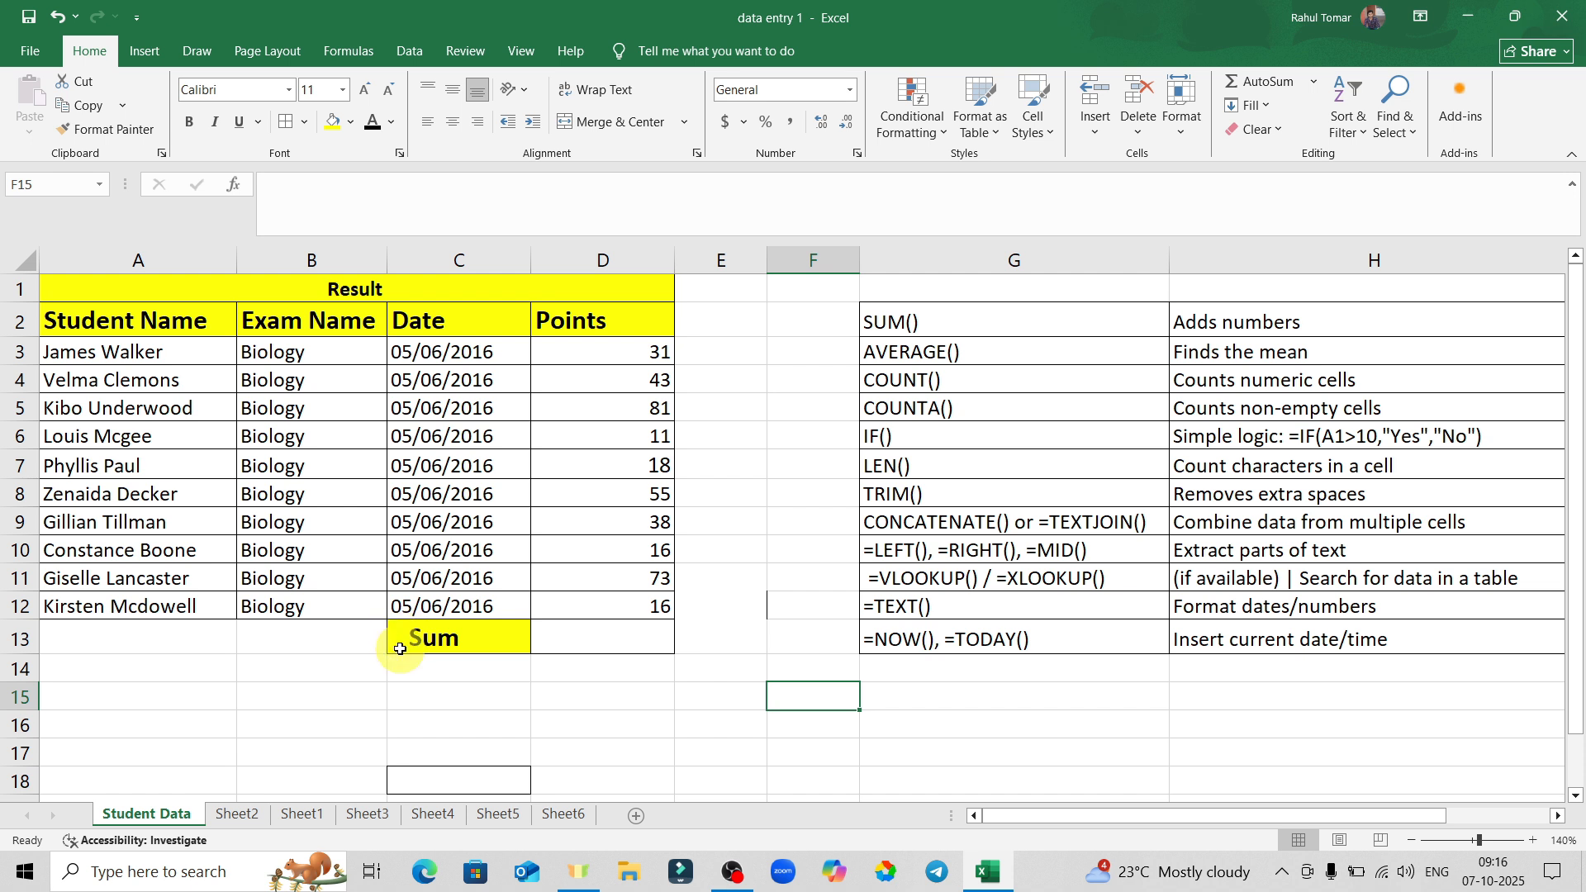
left_click(568, 633)
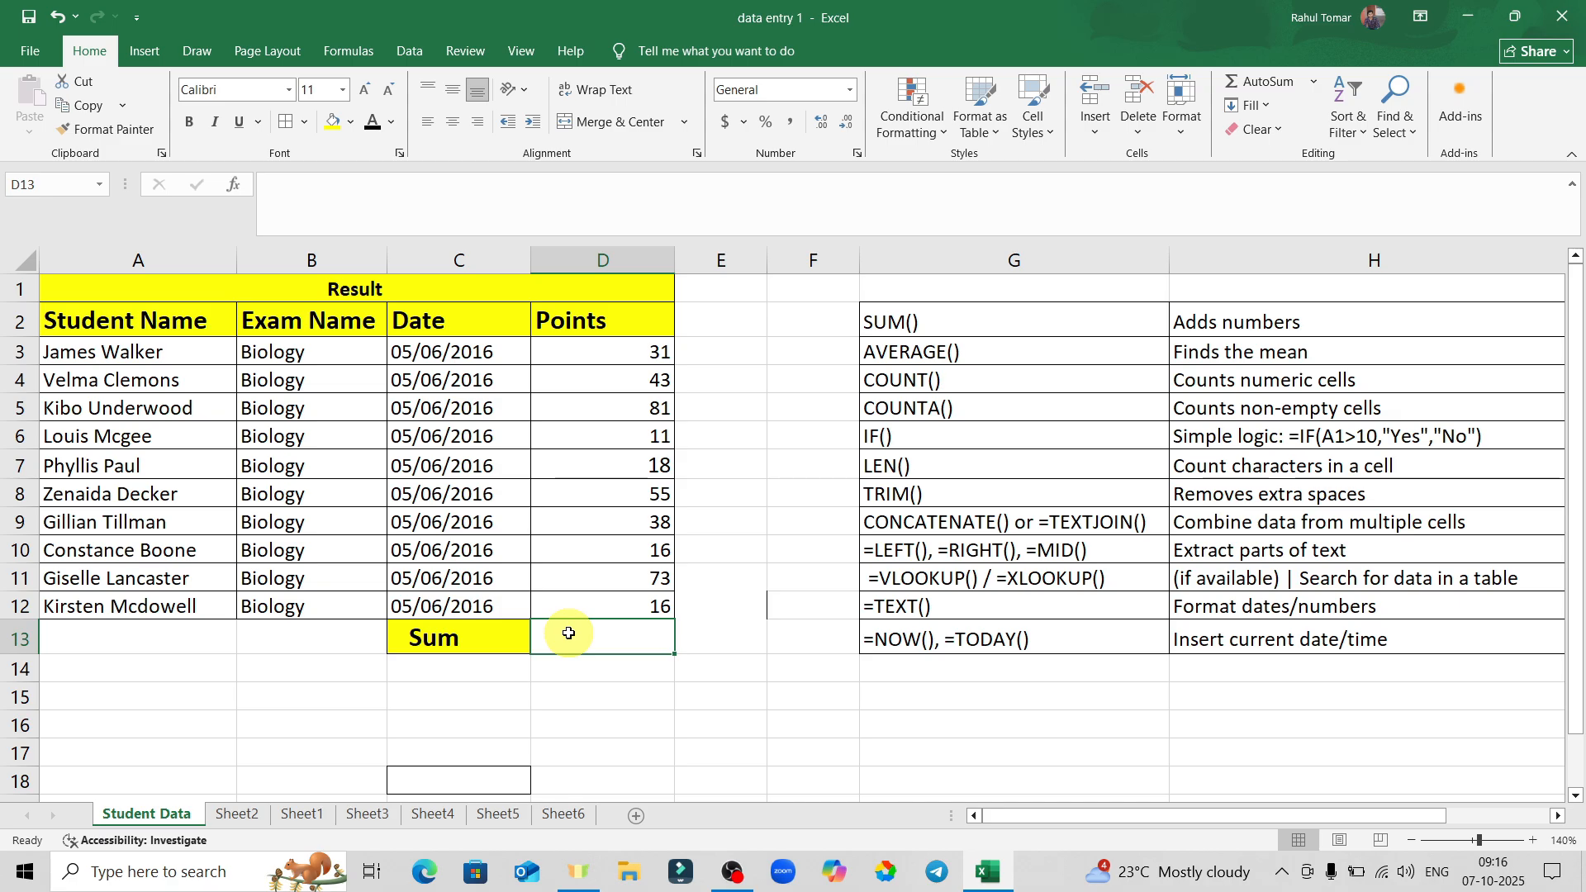
type("=trim")
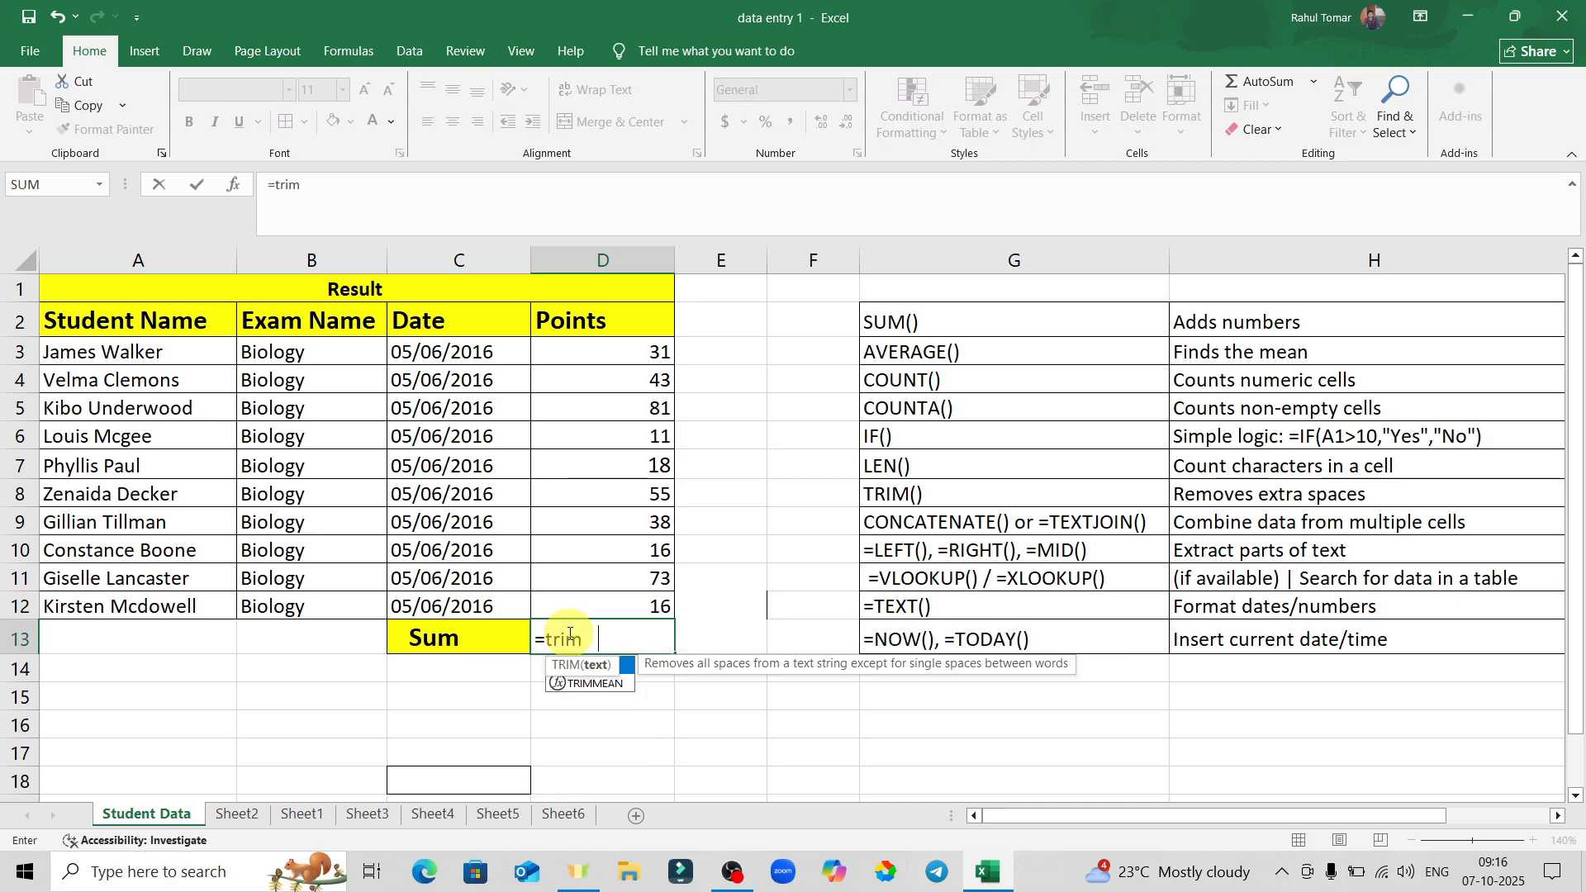
key("Tab")
left_click(449, 639)
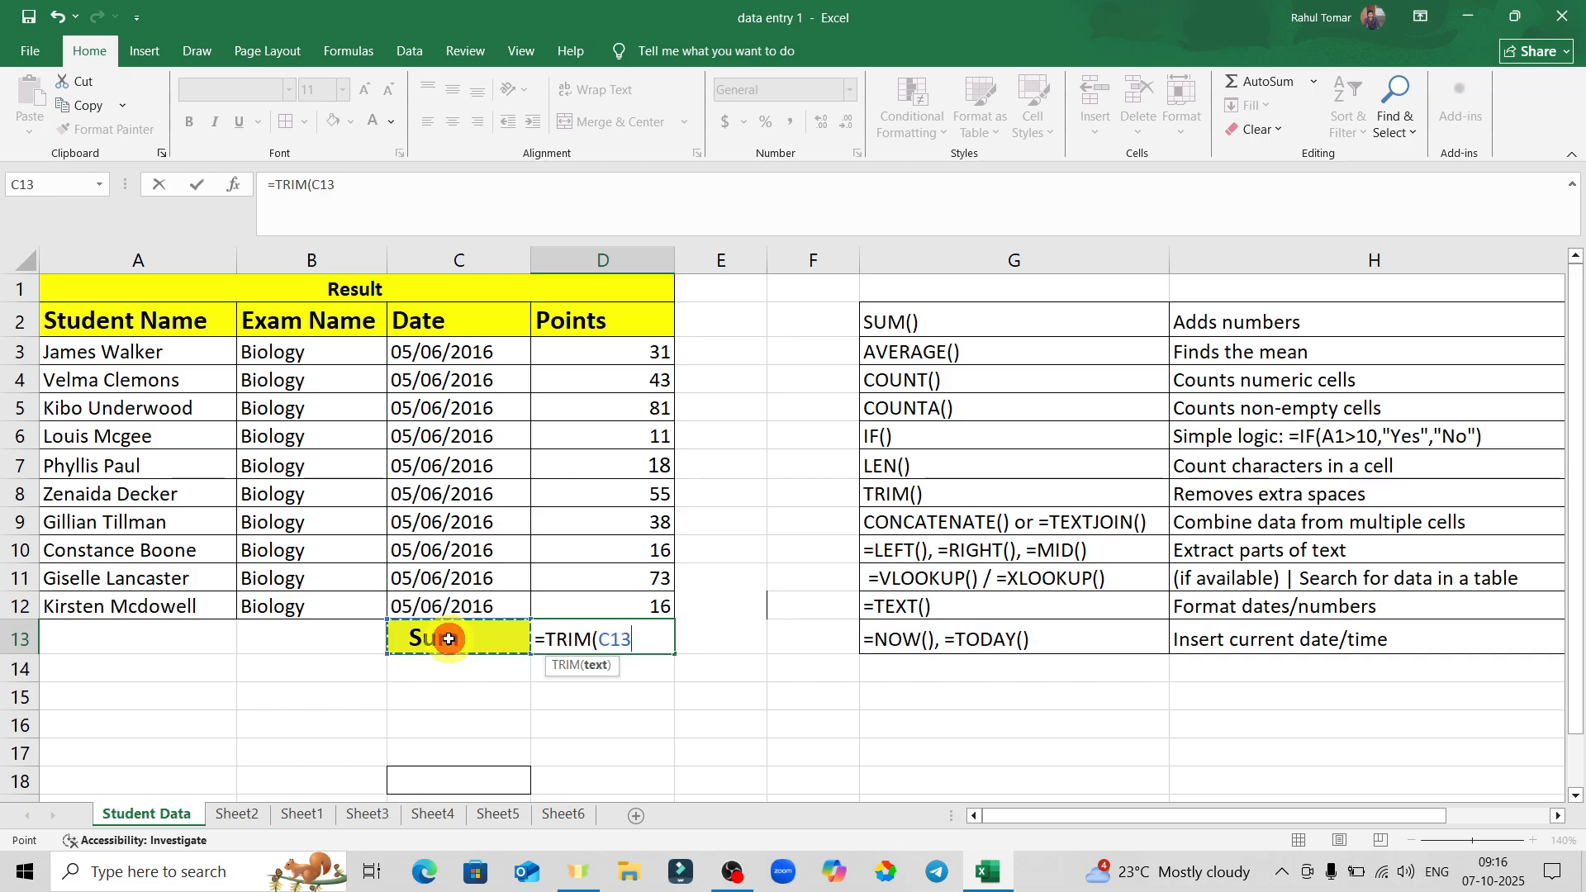
key("Return")
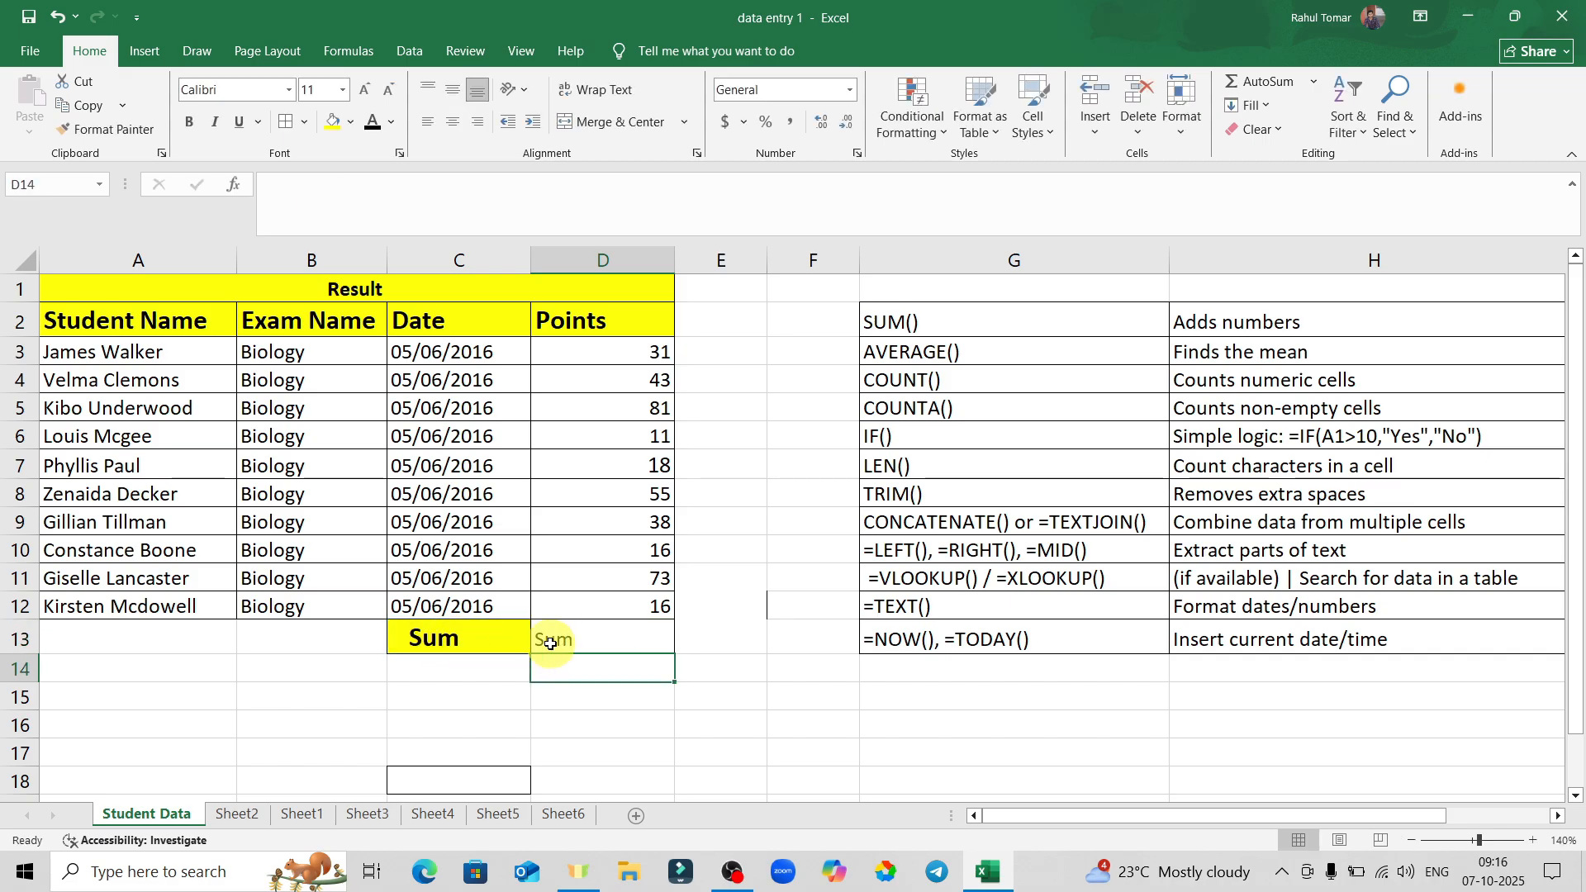
left_click(566, 639)
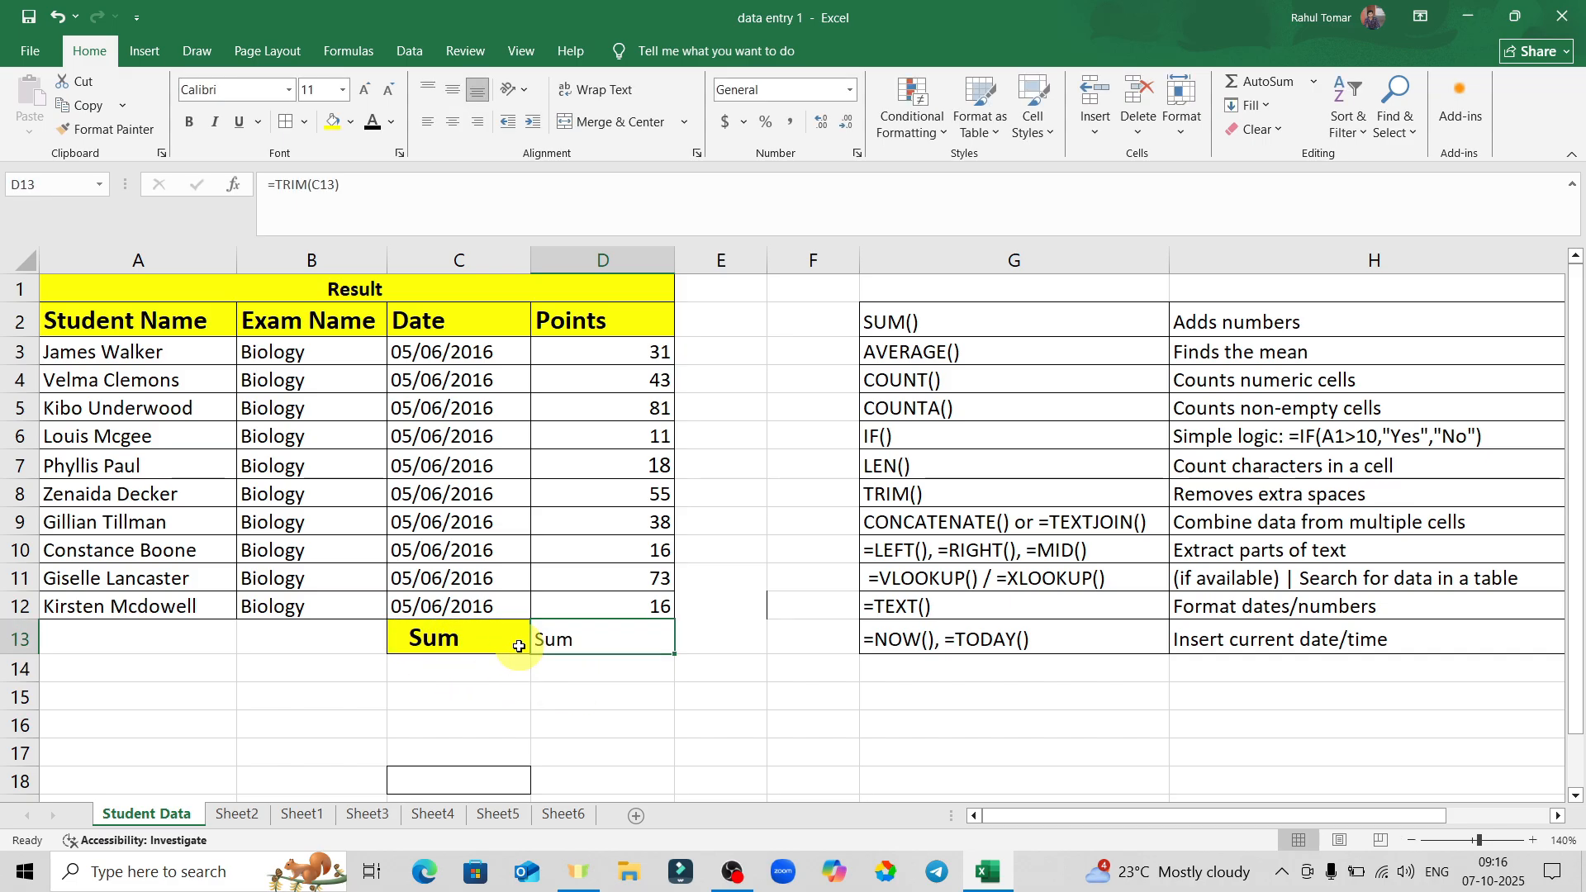
key("Delete")
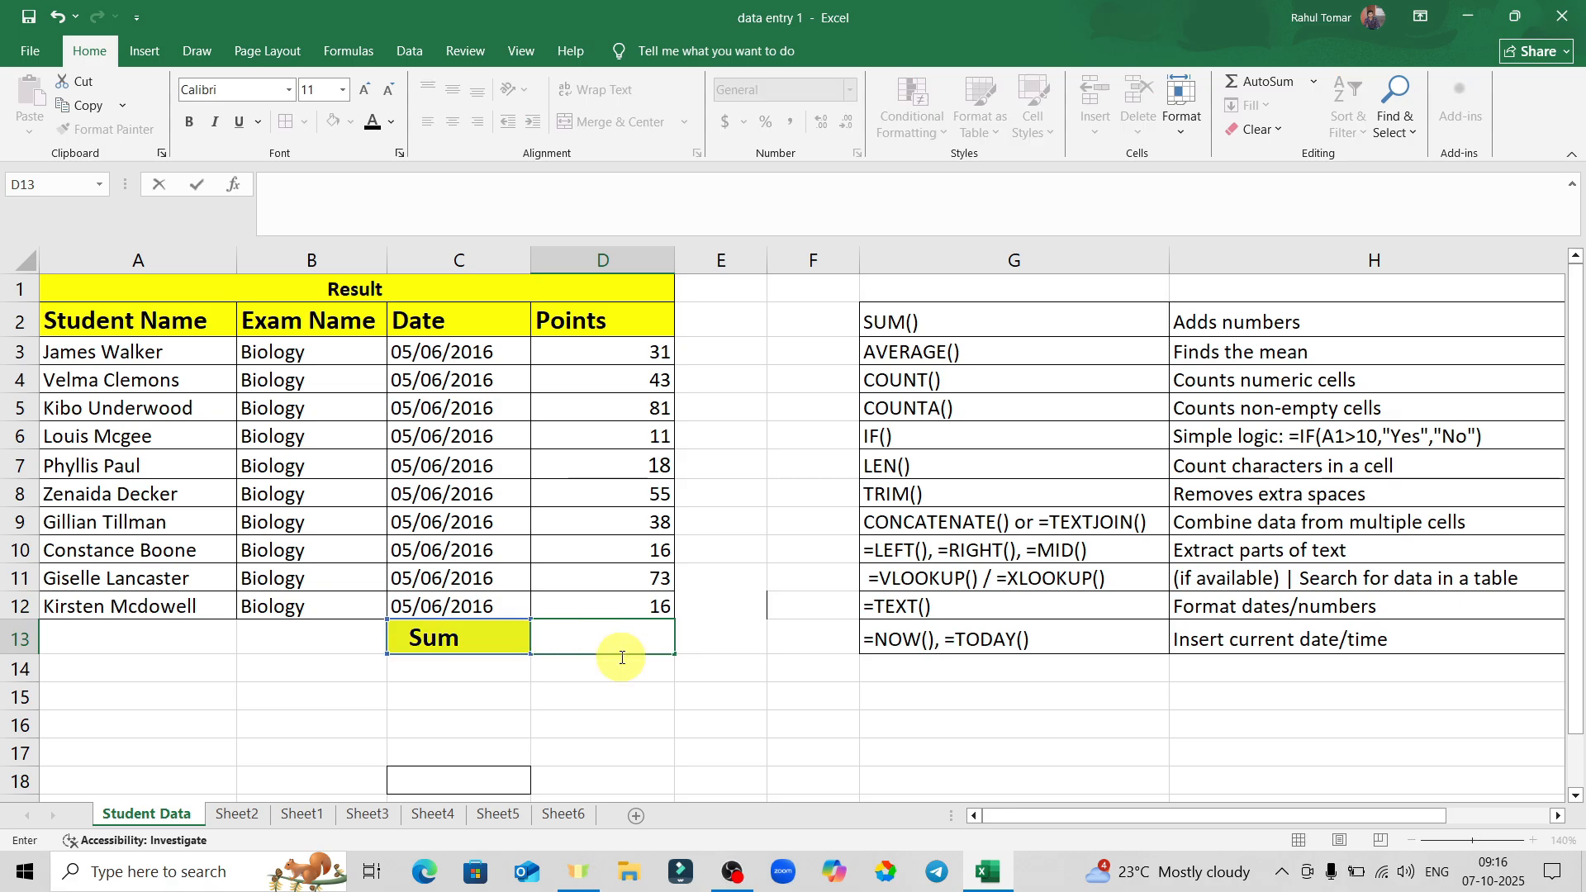
left_click(759, 689)
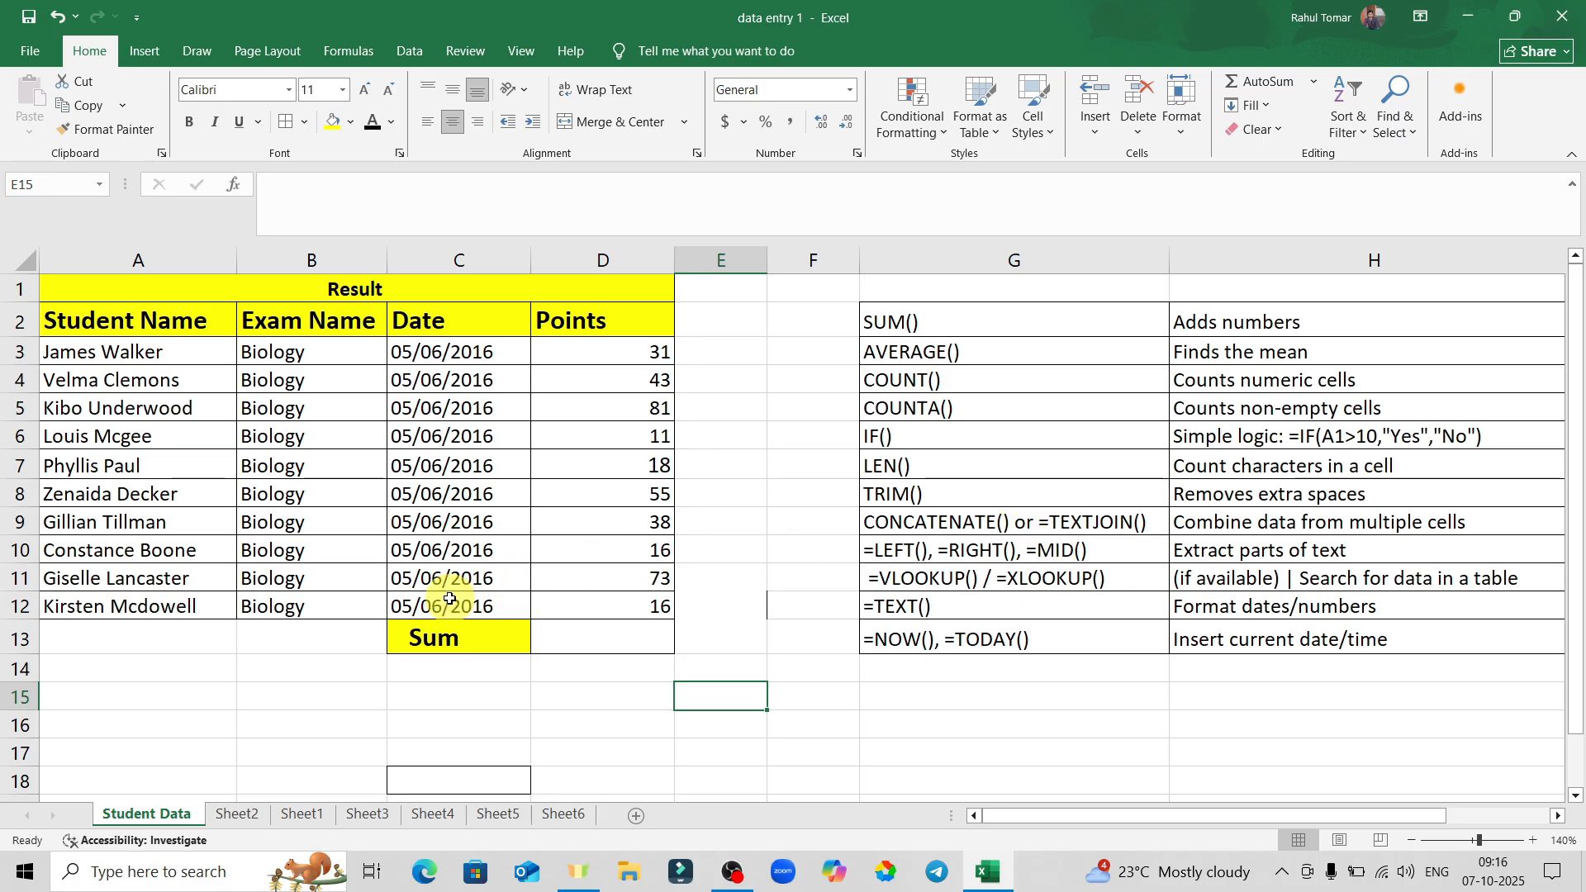
Type a first name in D15 and a surname in E15.
left_click(650, 698)
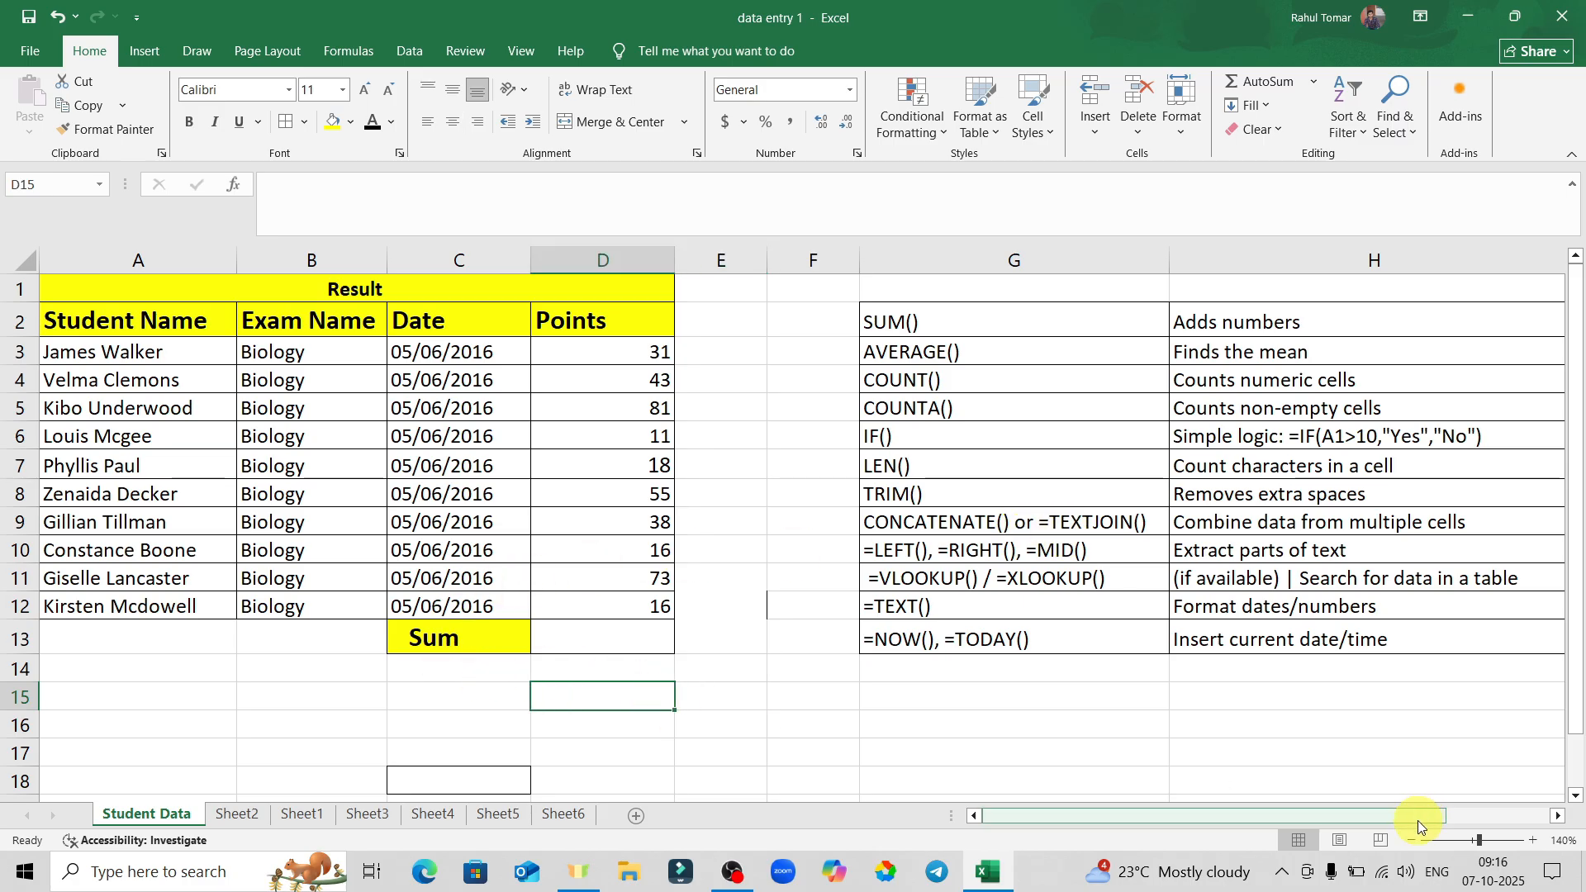
key("Tab")
key("Tab")
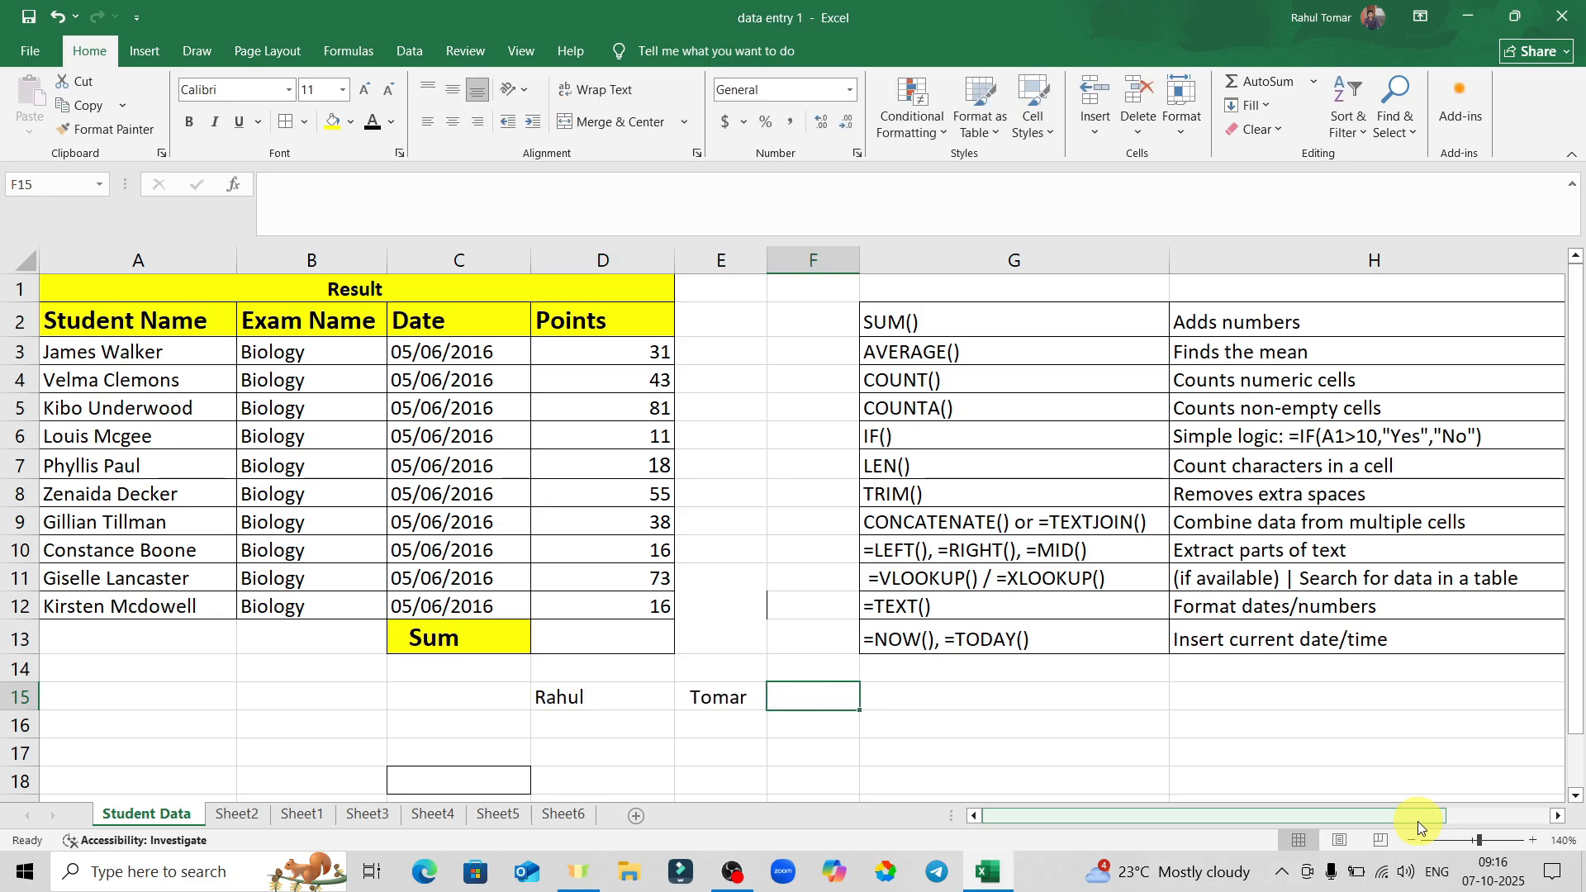
Join the two names in F15 with =CONCATENATE(D15,E15).
type("=conc")
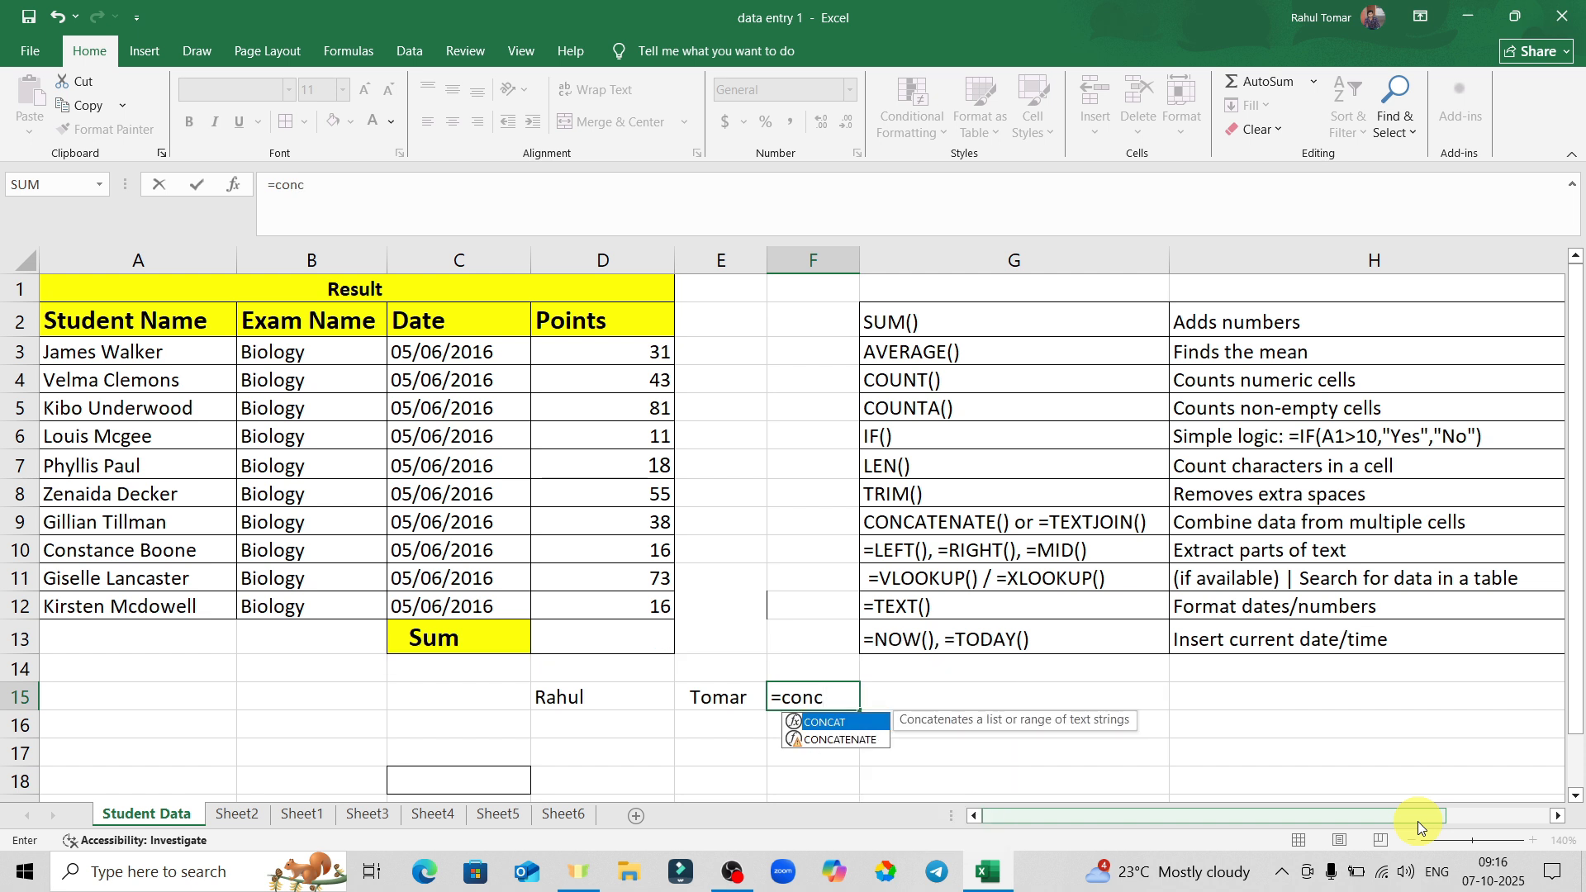
key("Down")
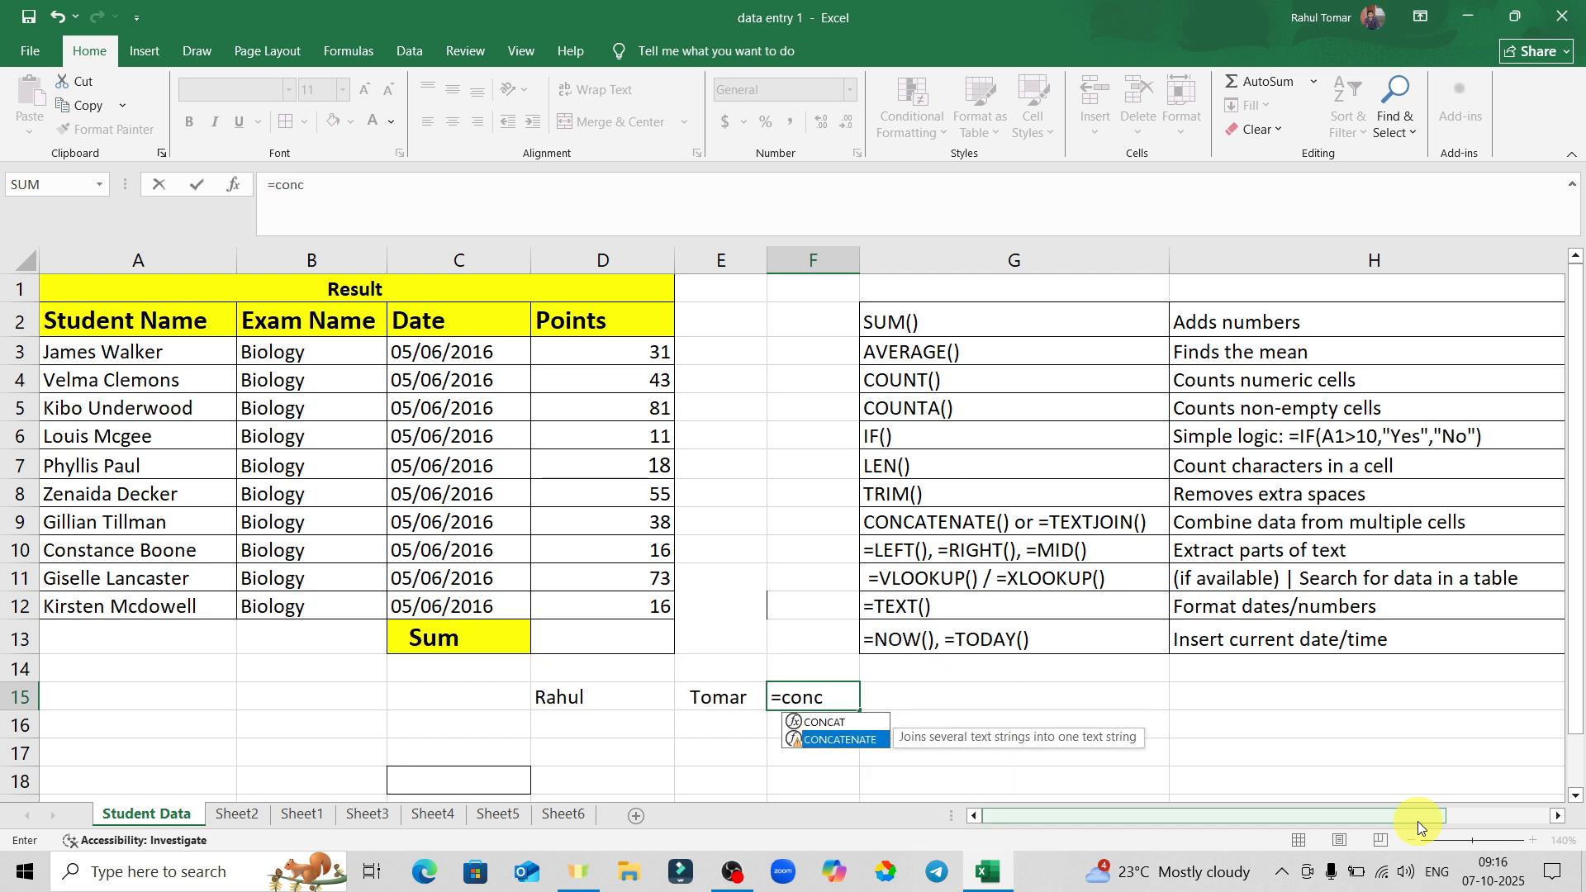
key("Tab")
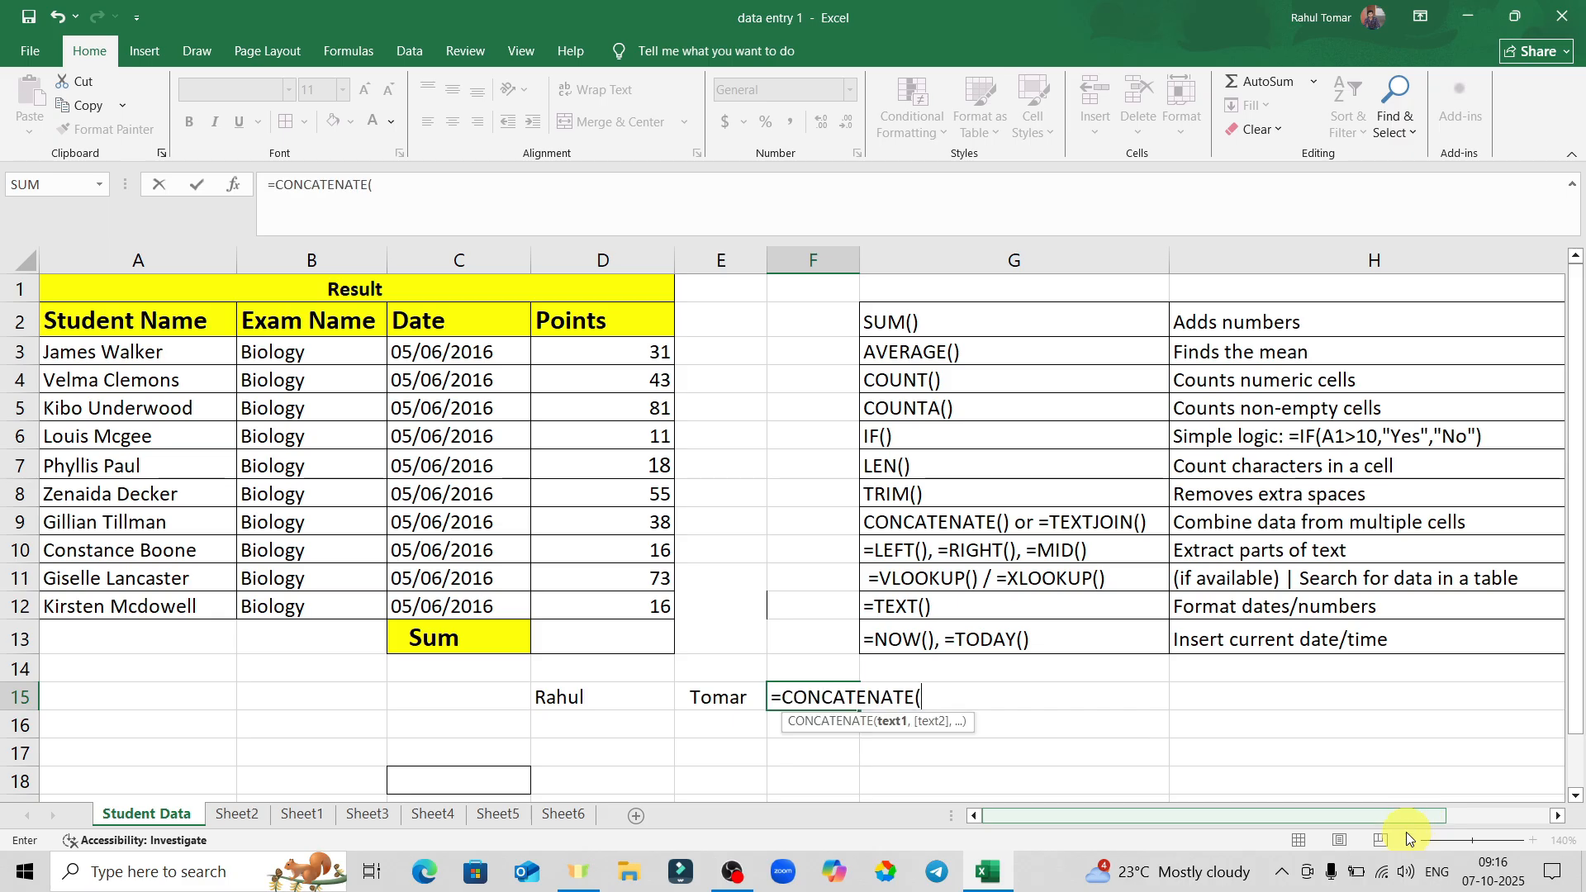
left_click(603, 701)
type(",")
left_click(727, 698)
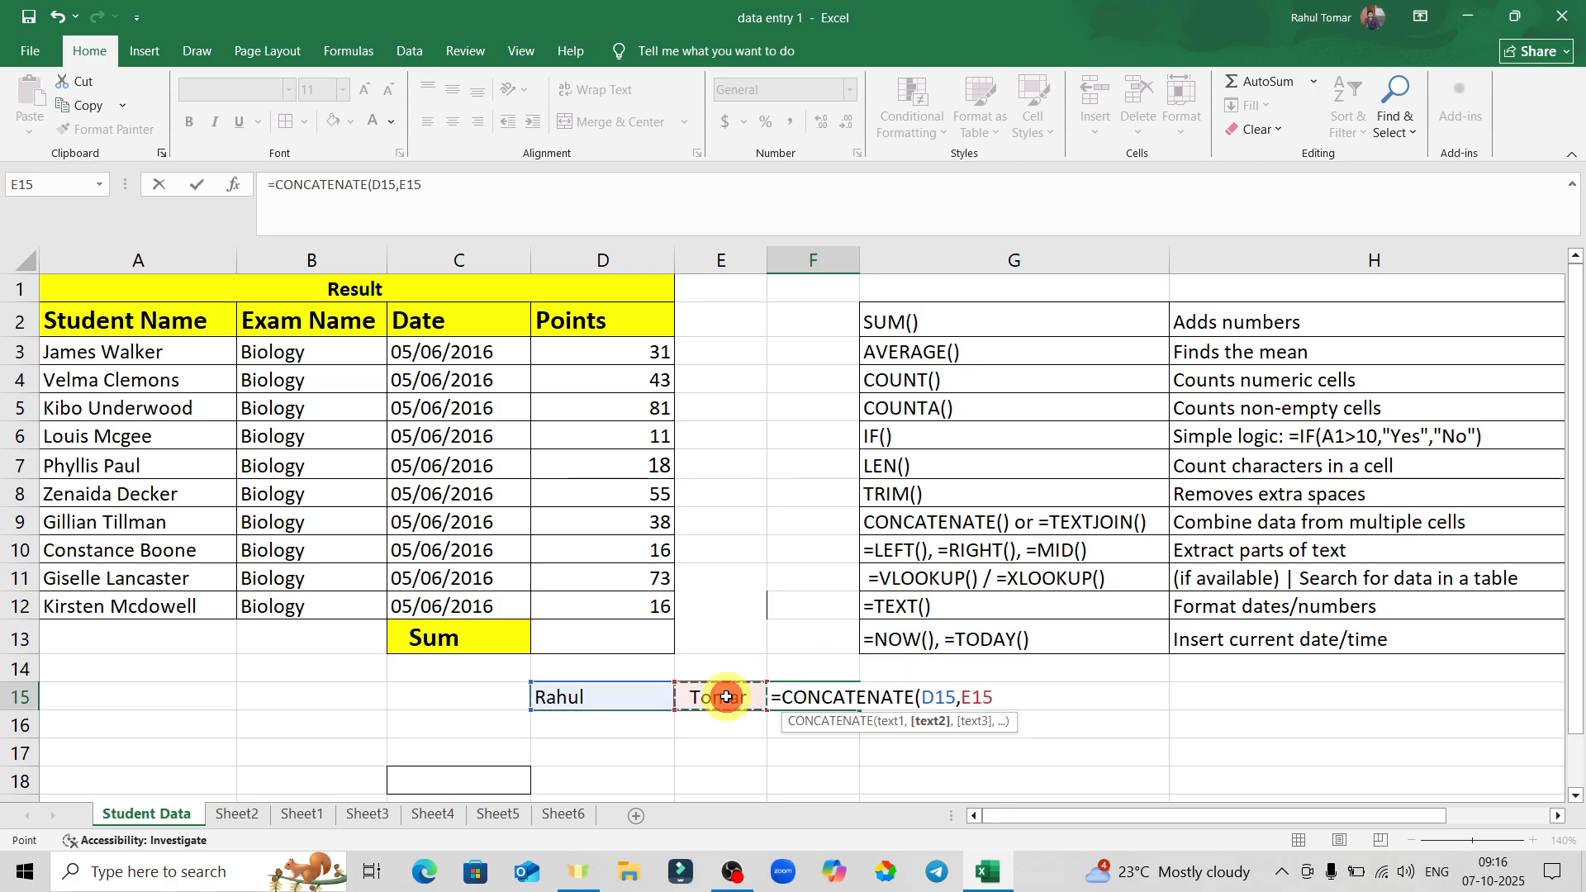
key("Return")
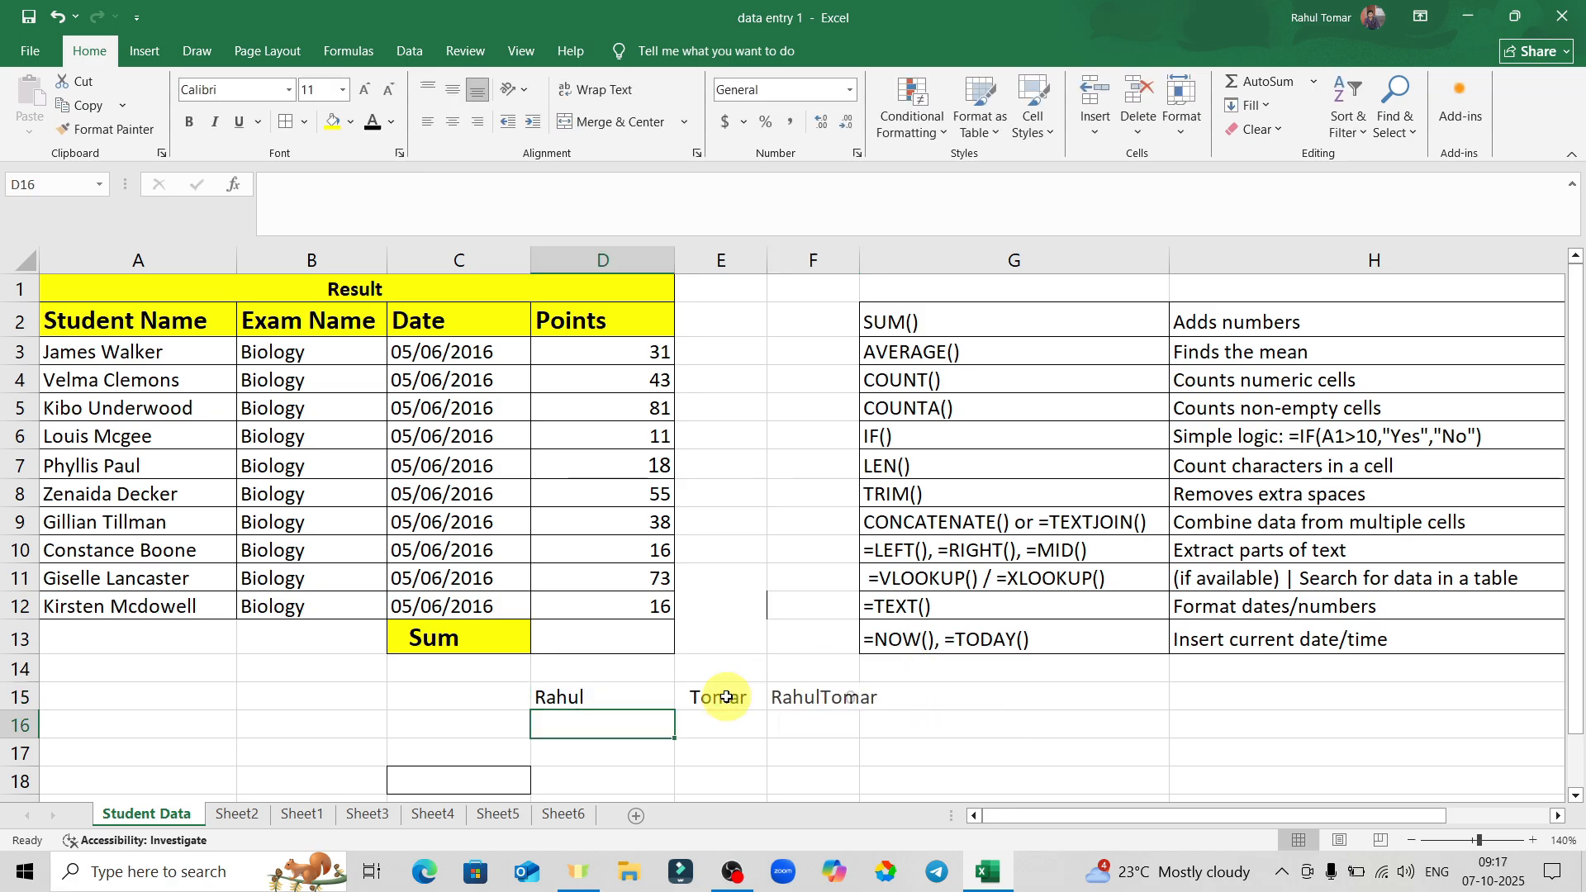
left_click(826, 699)
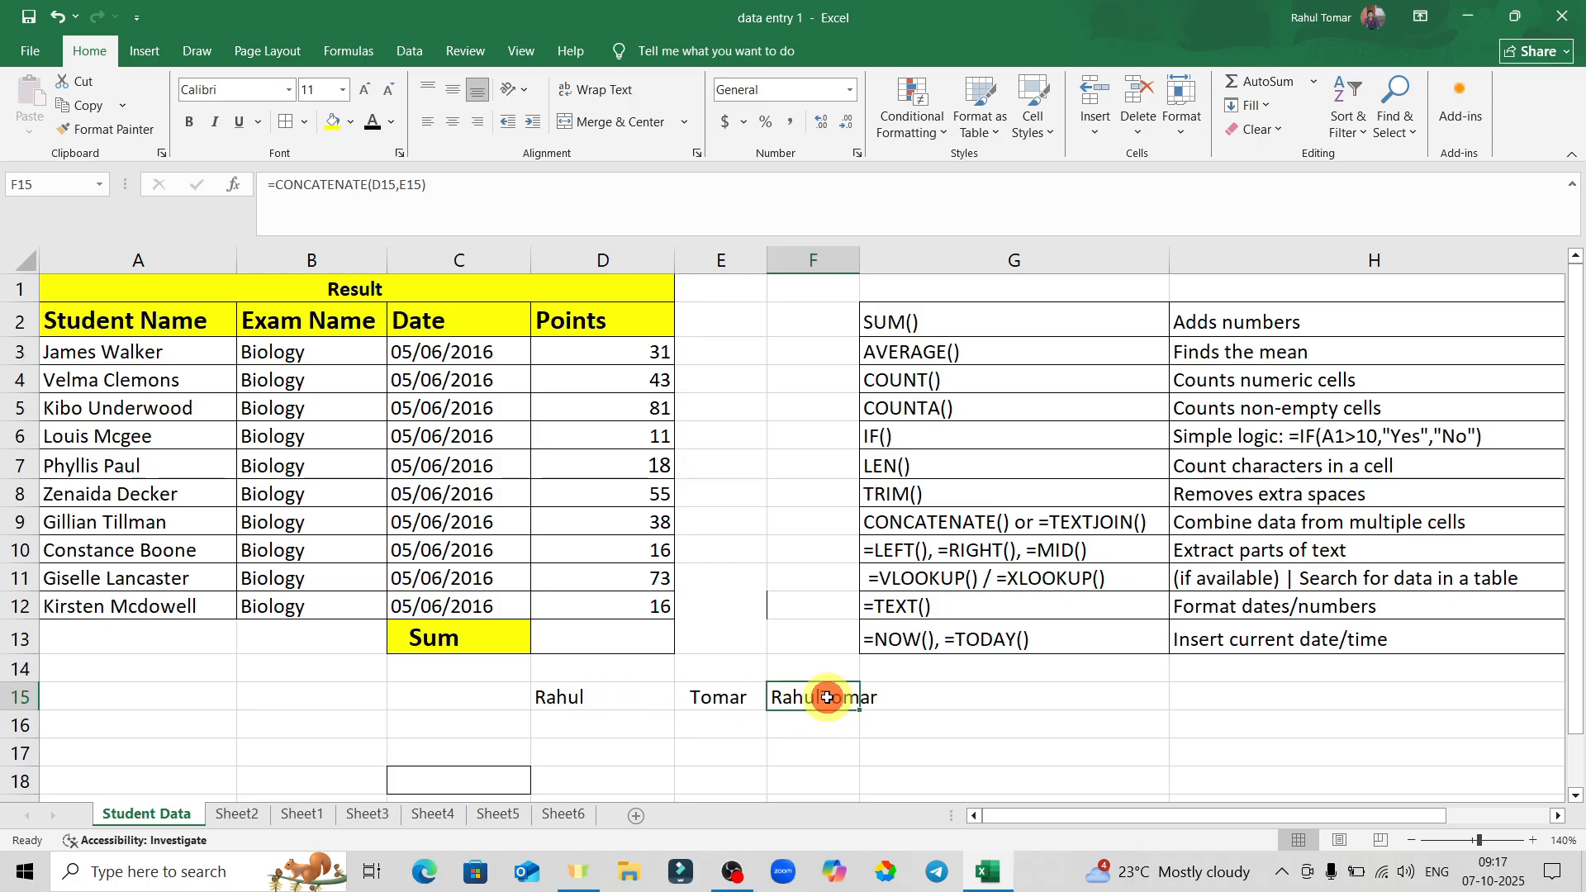
double_click(818, 696)
Edit F15's formula to insert " " between D15 and E15 so the names join with a space.
left_click(907, 696)
left_click(959, 698)
left_click(963, 699)
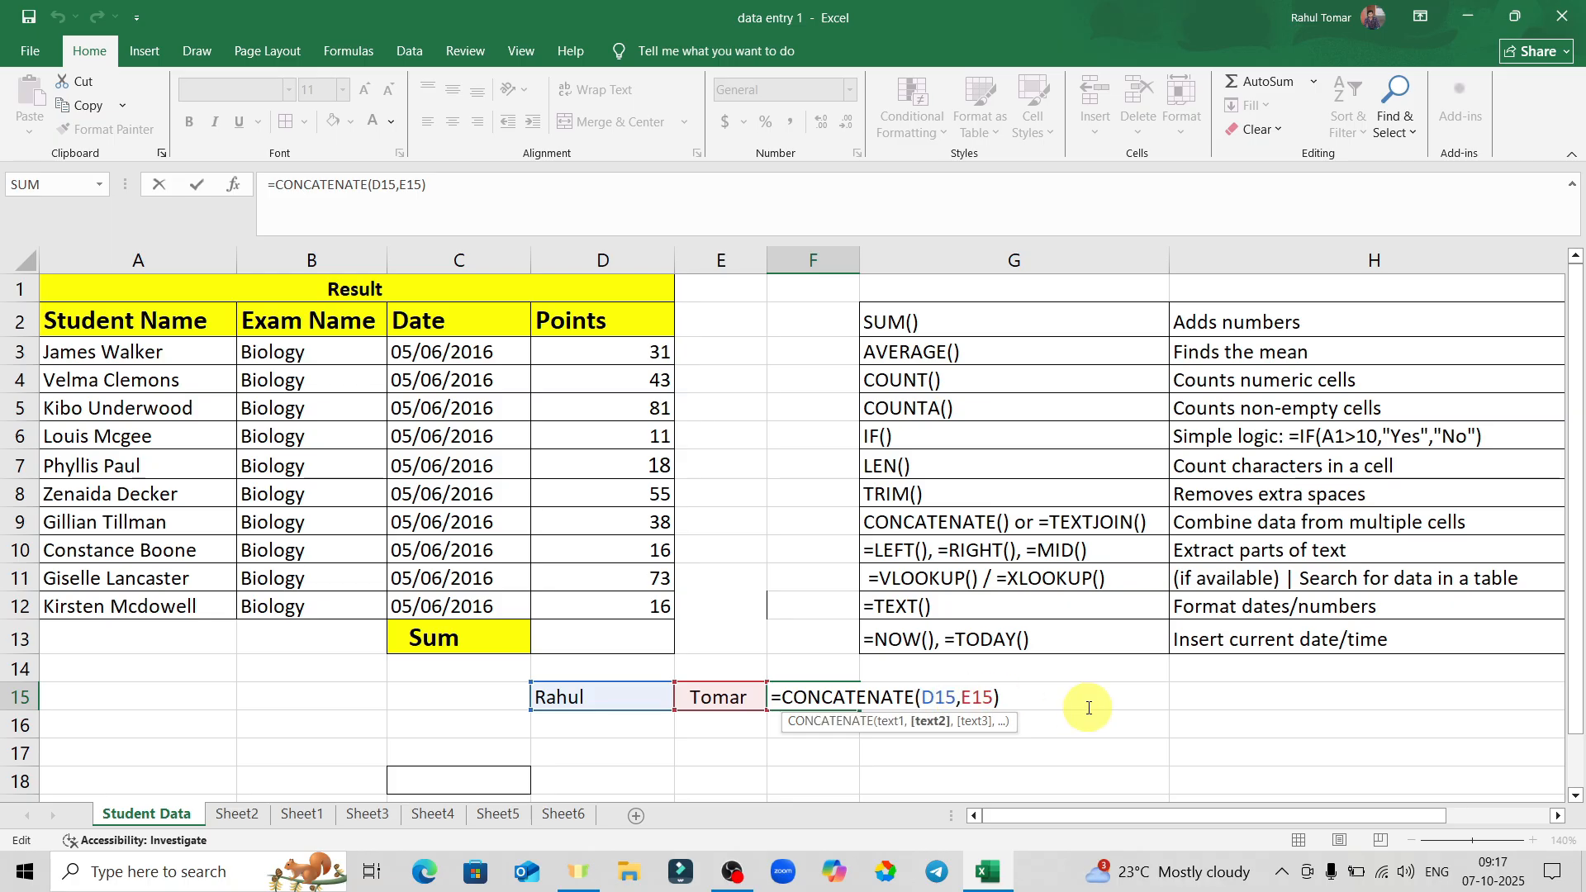
type(",")
key("Left")
type("\"\"")
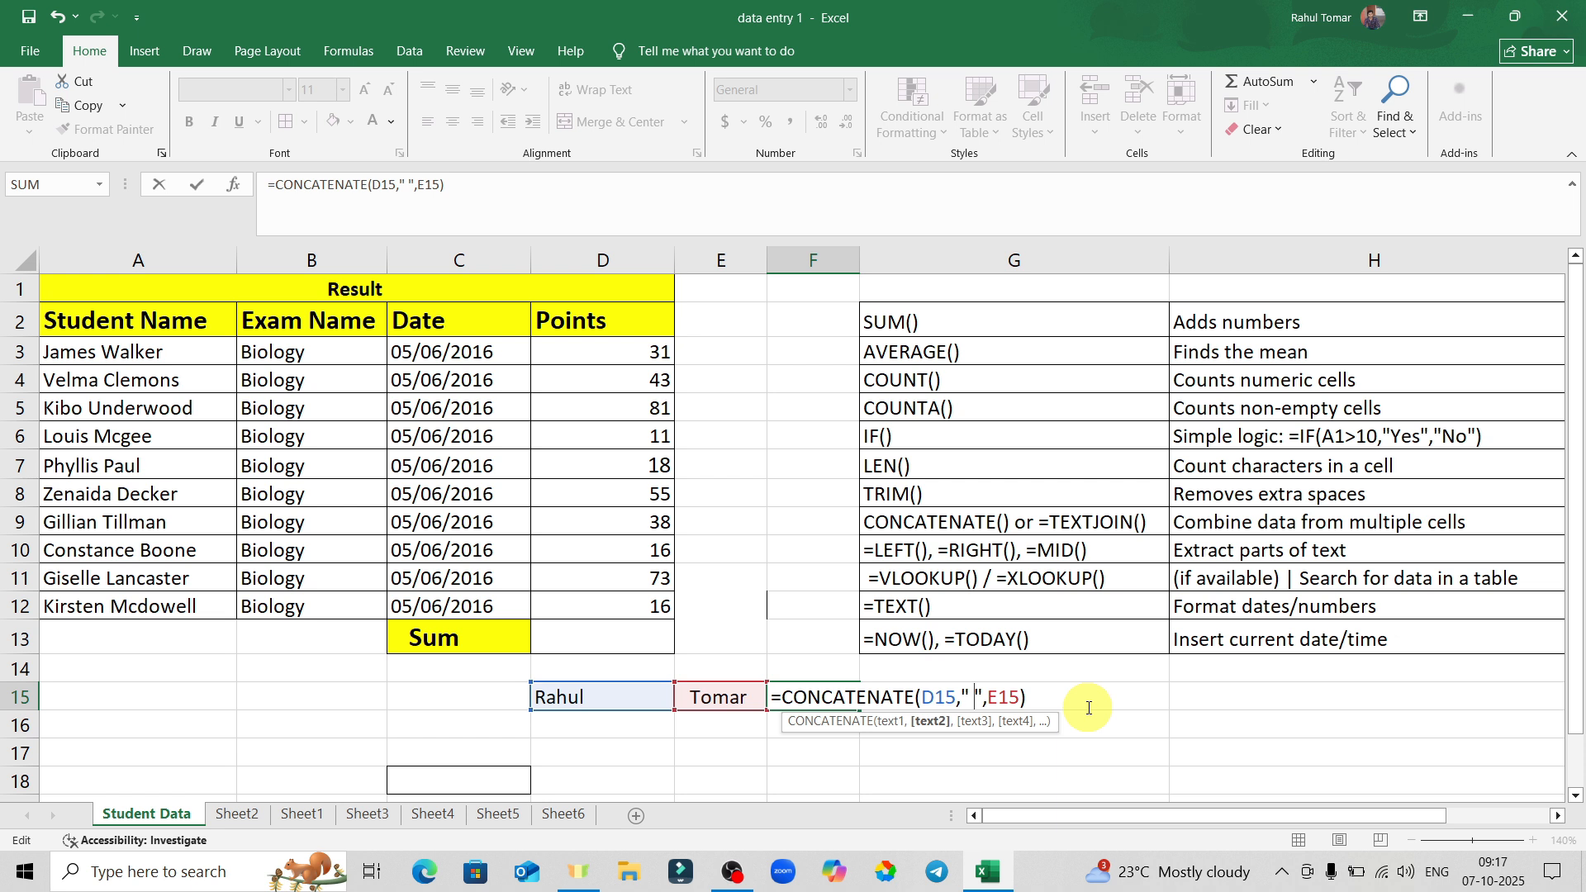
left_click(1089, 706)
key("Return")
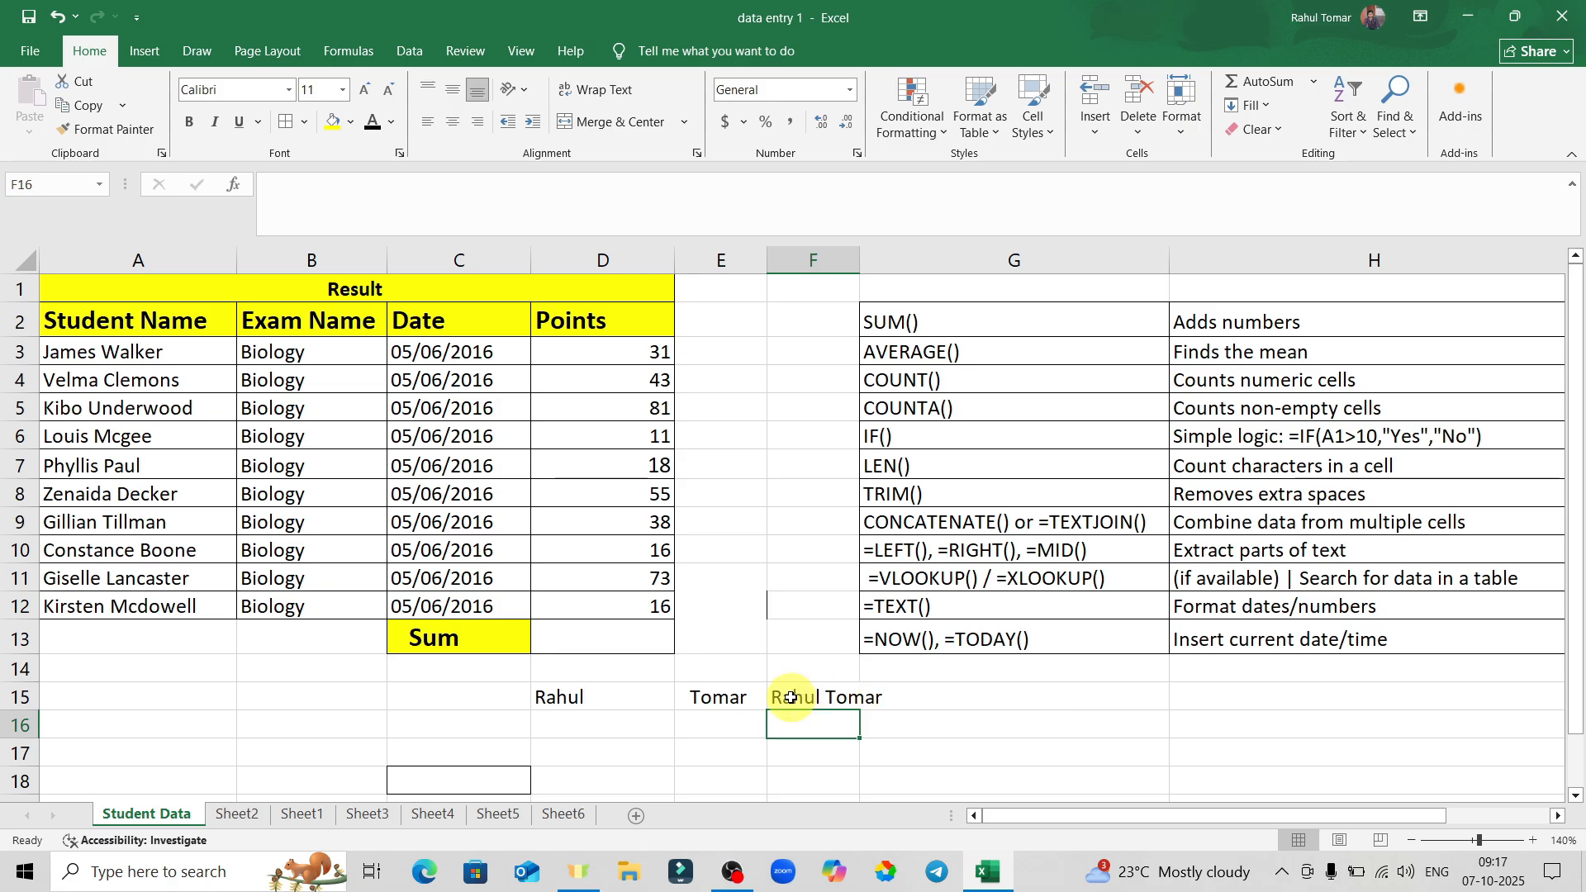
Clear the contents of cells D15 through F15.
left_click(929, 718)
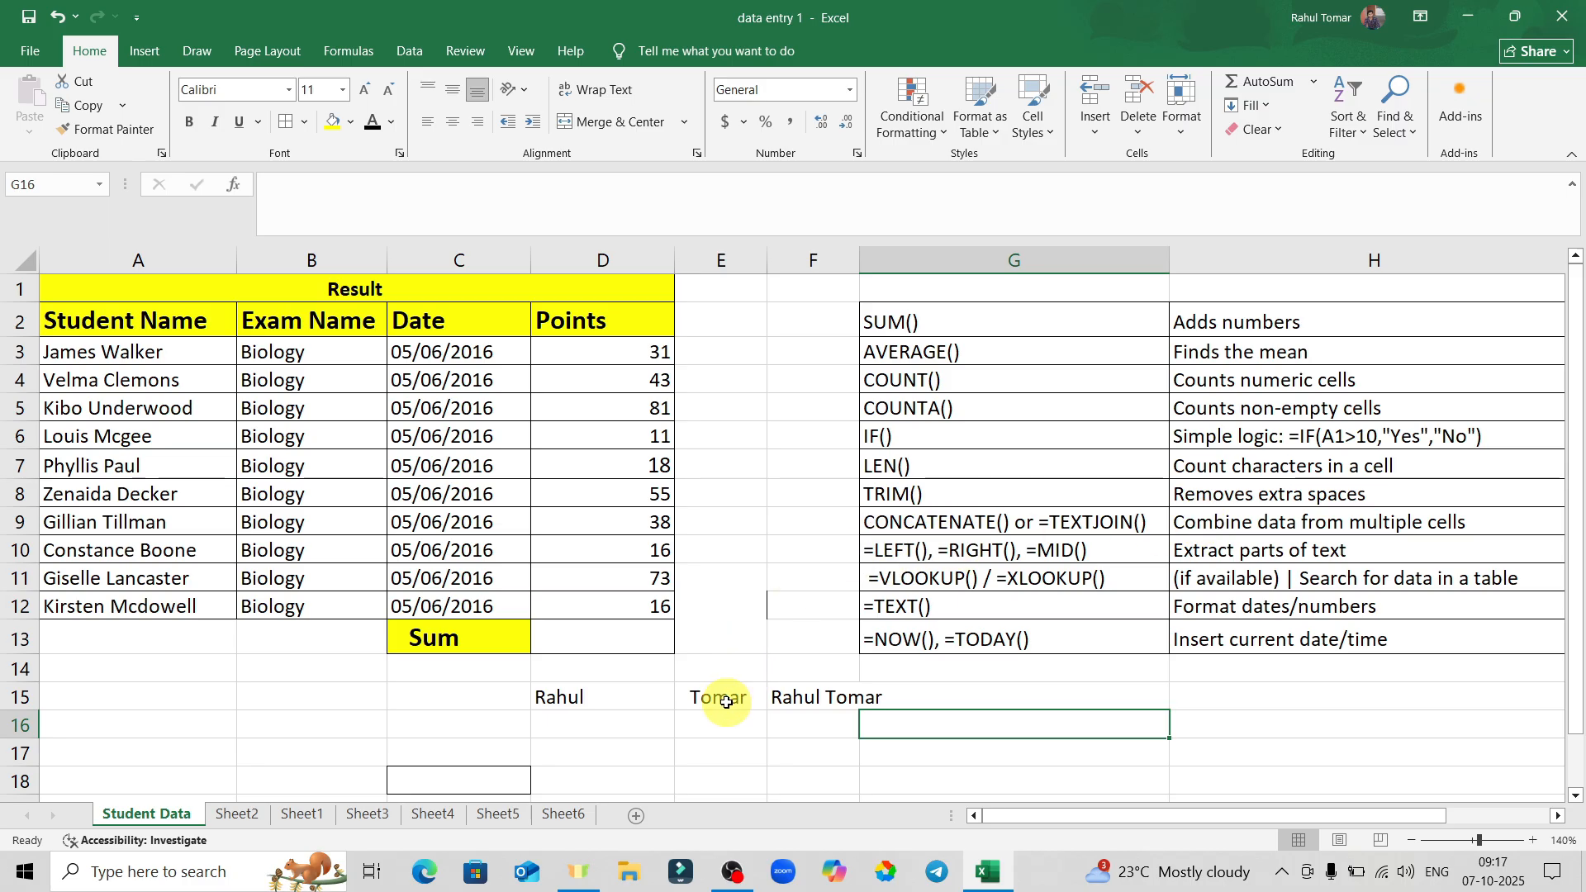
left_click_drag(577, 697, 827, 703)
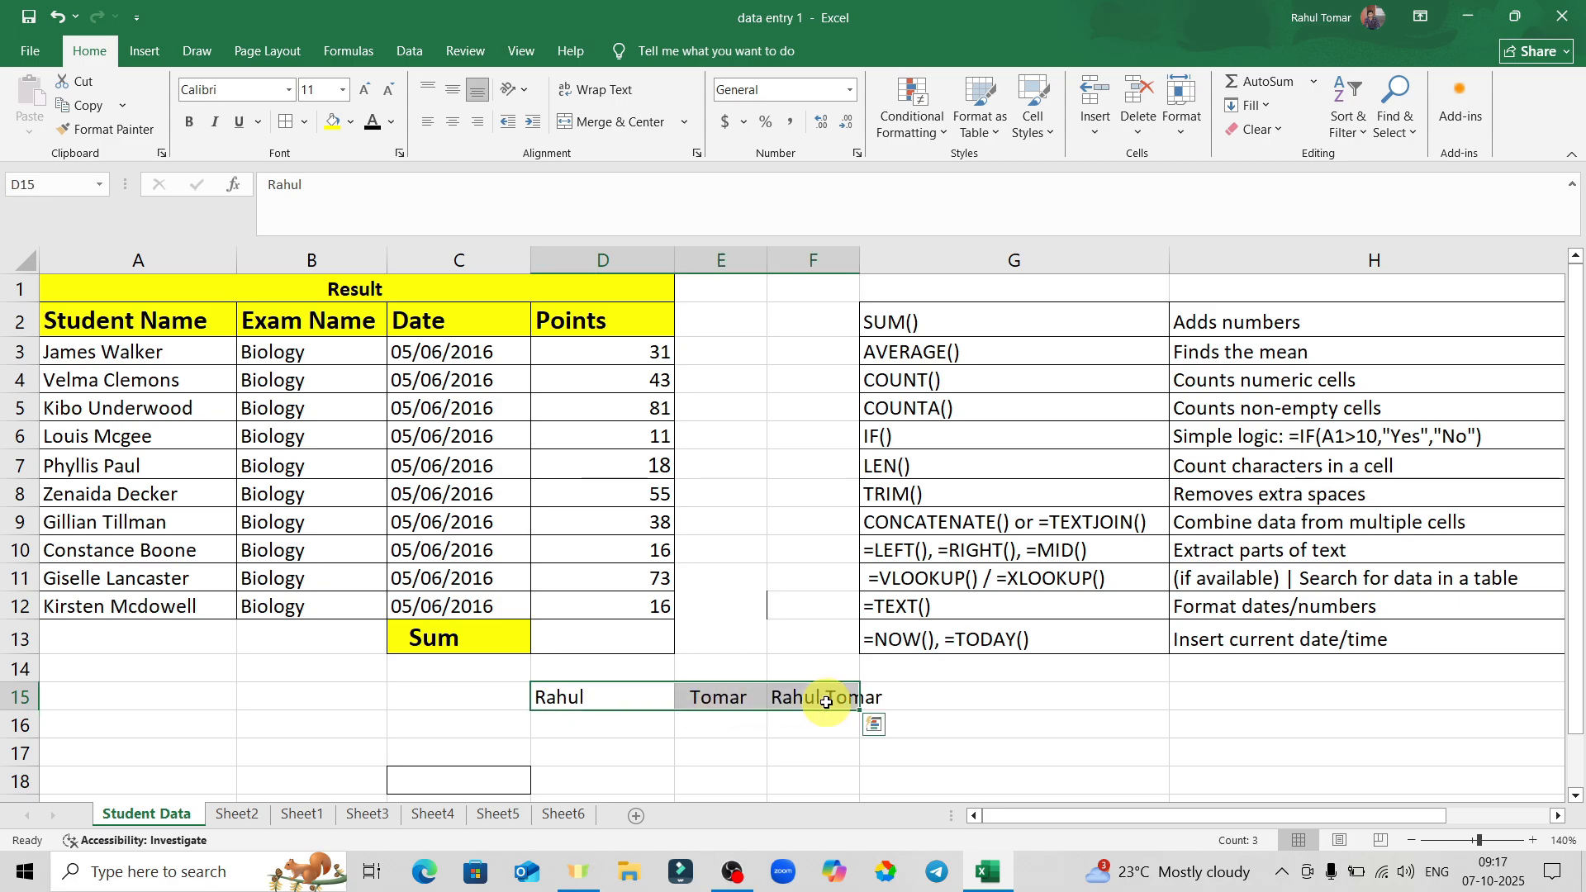
key("Delete")
left_click(591, 695)
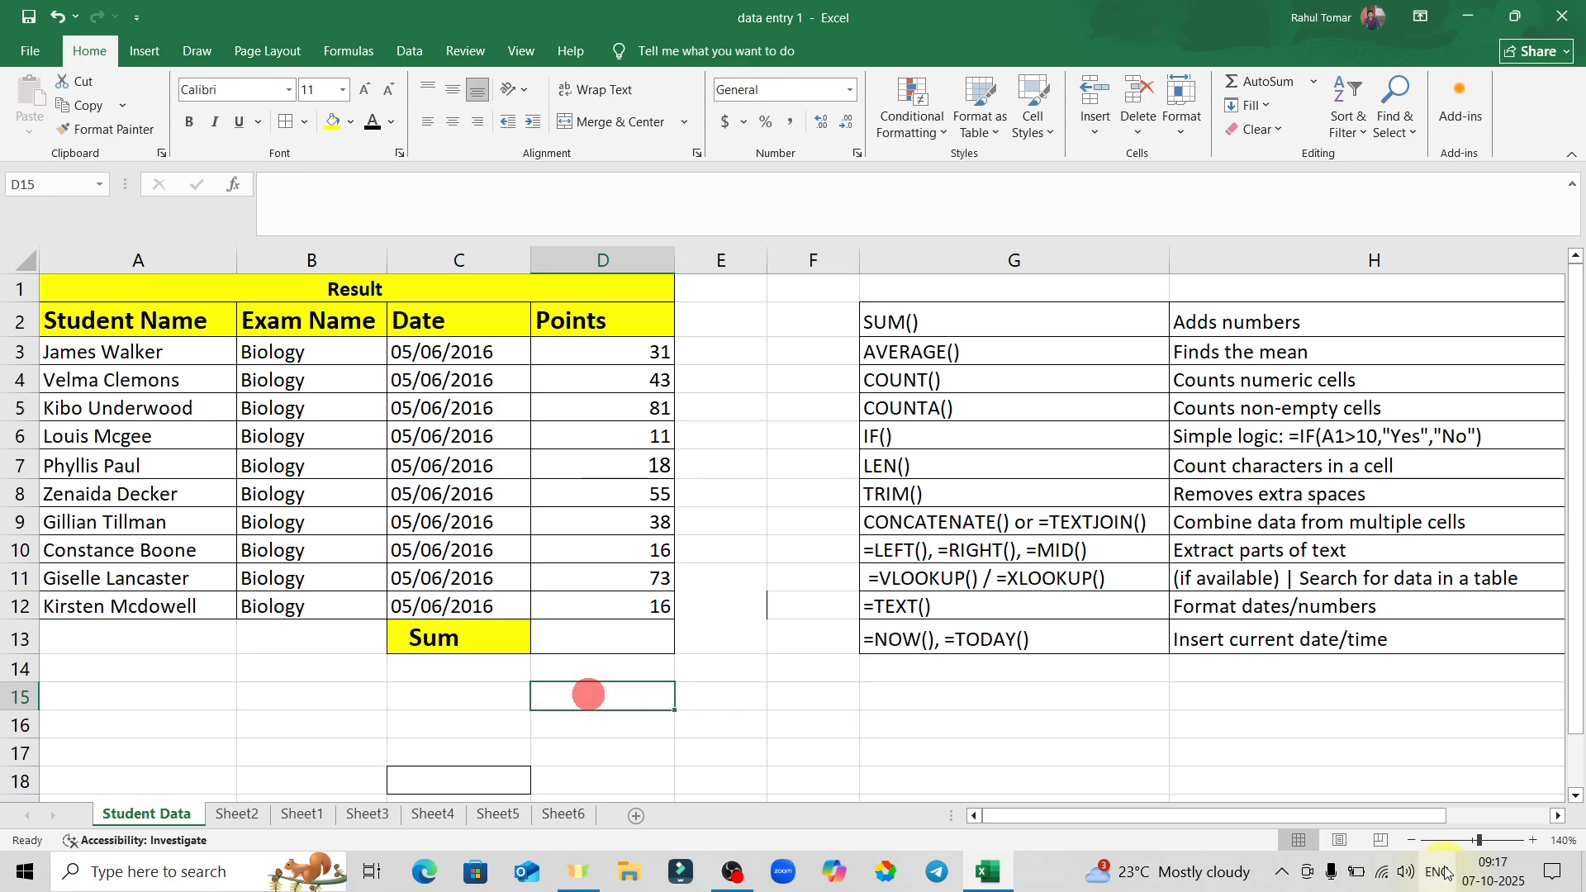
Type a first name, a double space, then 'is a good boy' into D15.
type("Rahul  is a g")
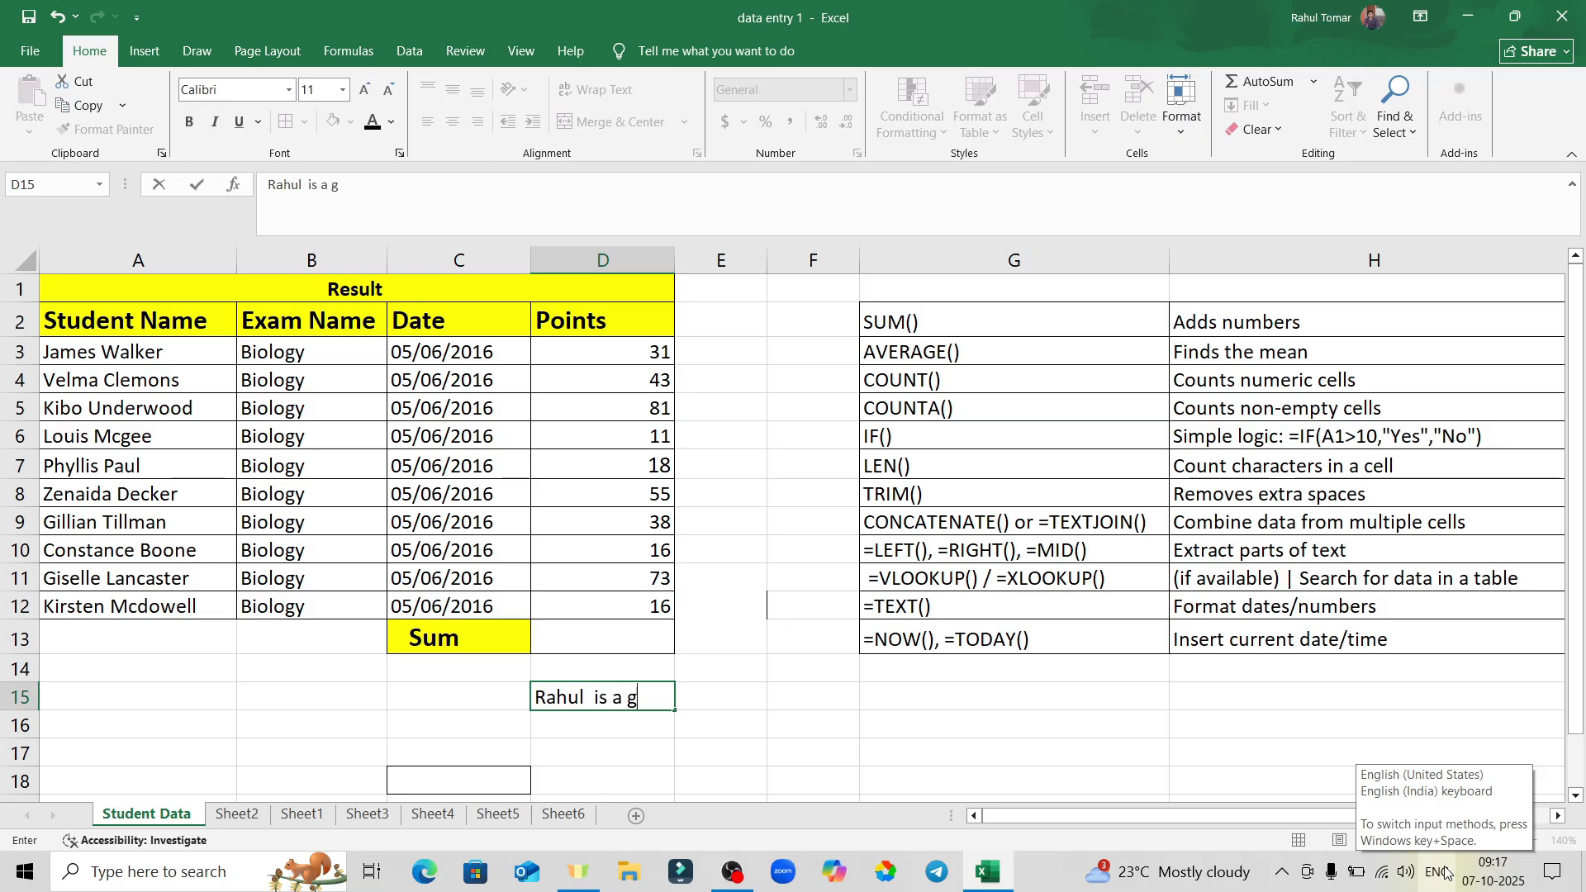
type("ood boy")
key("Return")
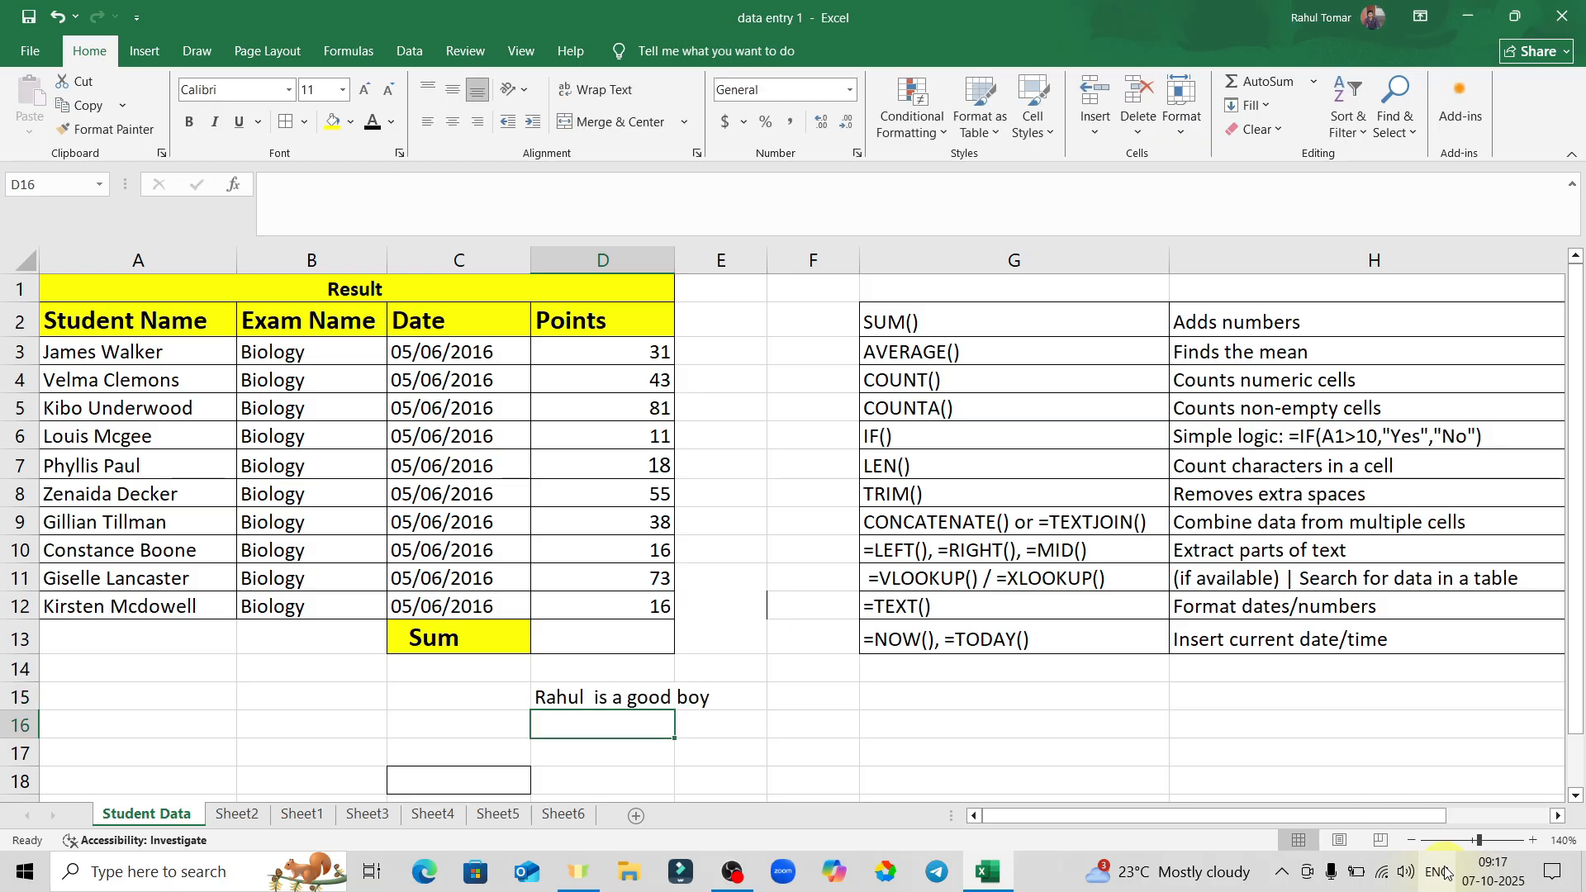
left_click(798, 693)
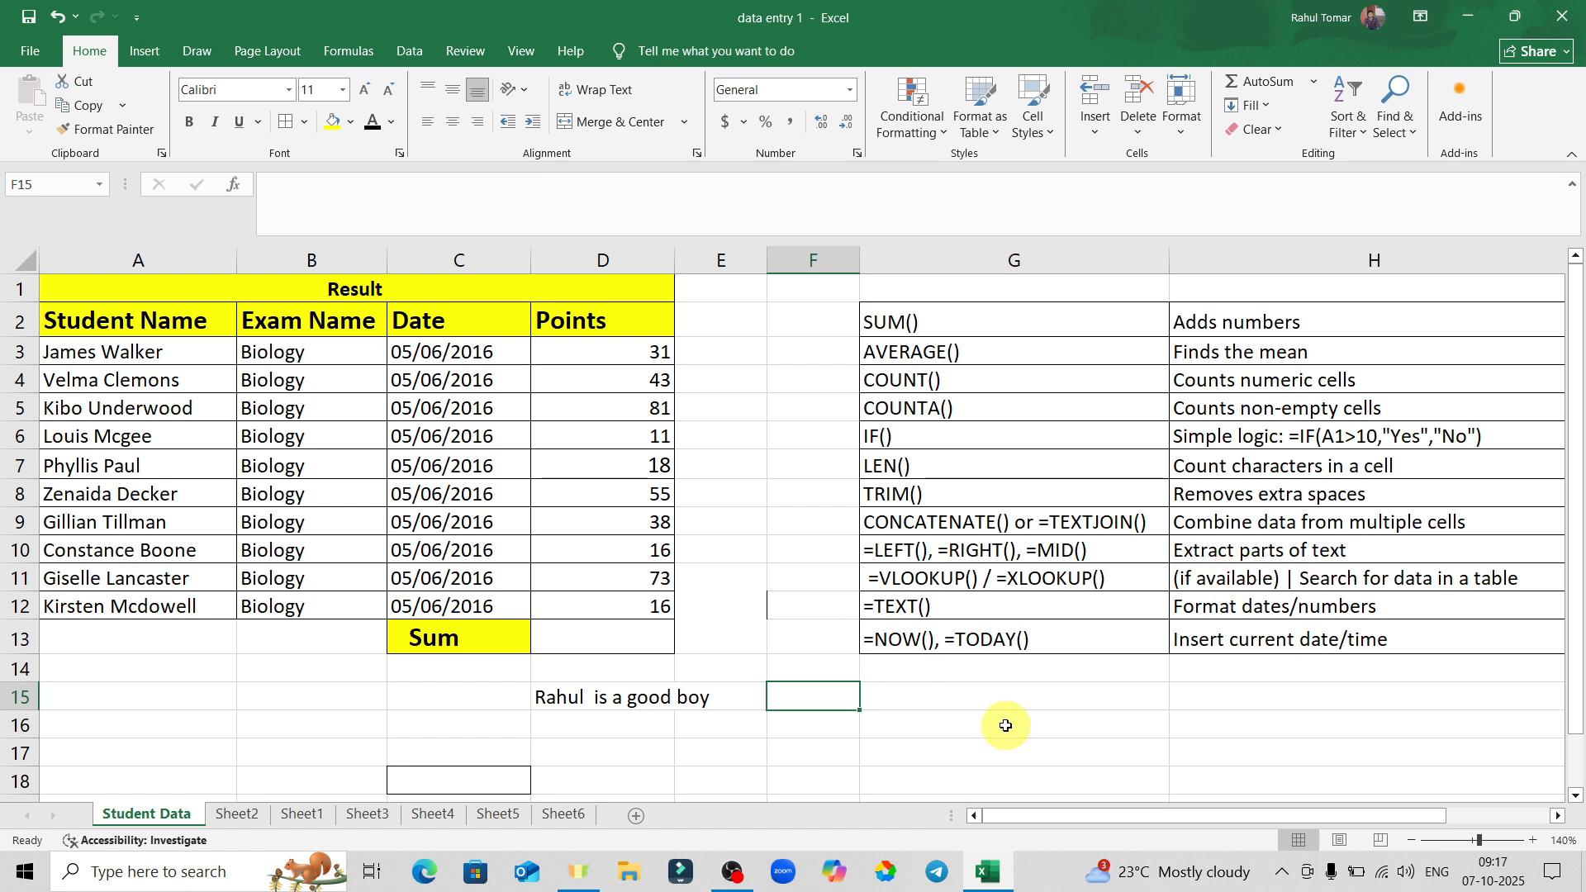
Enter =LEFT(D15) in F15 to extract the sentence's first letter.
type("=")
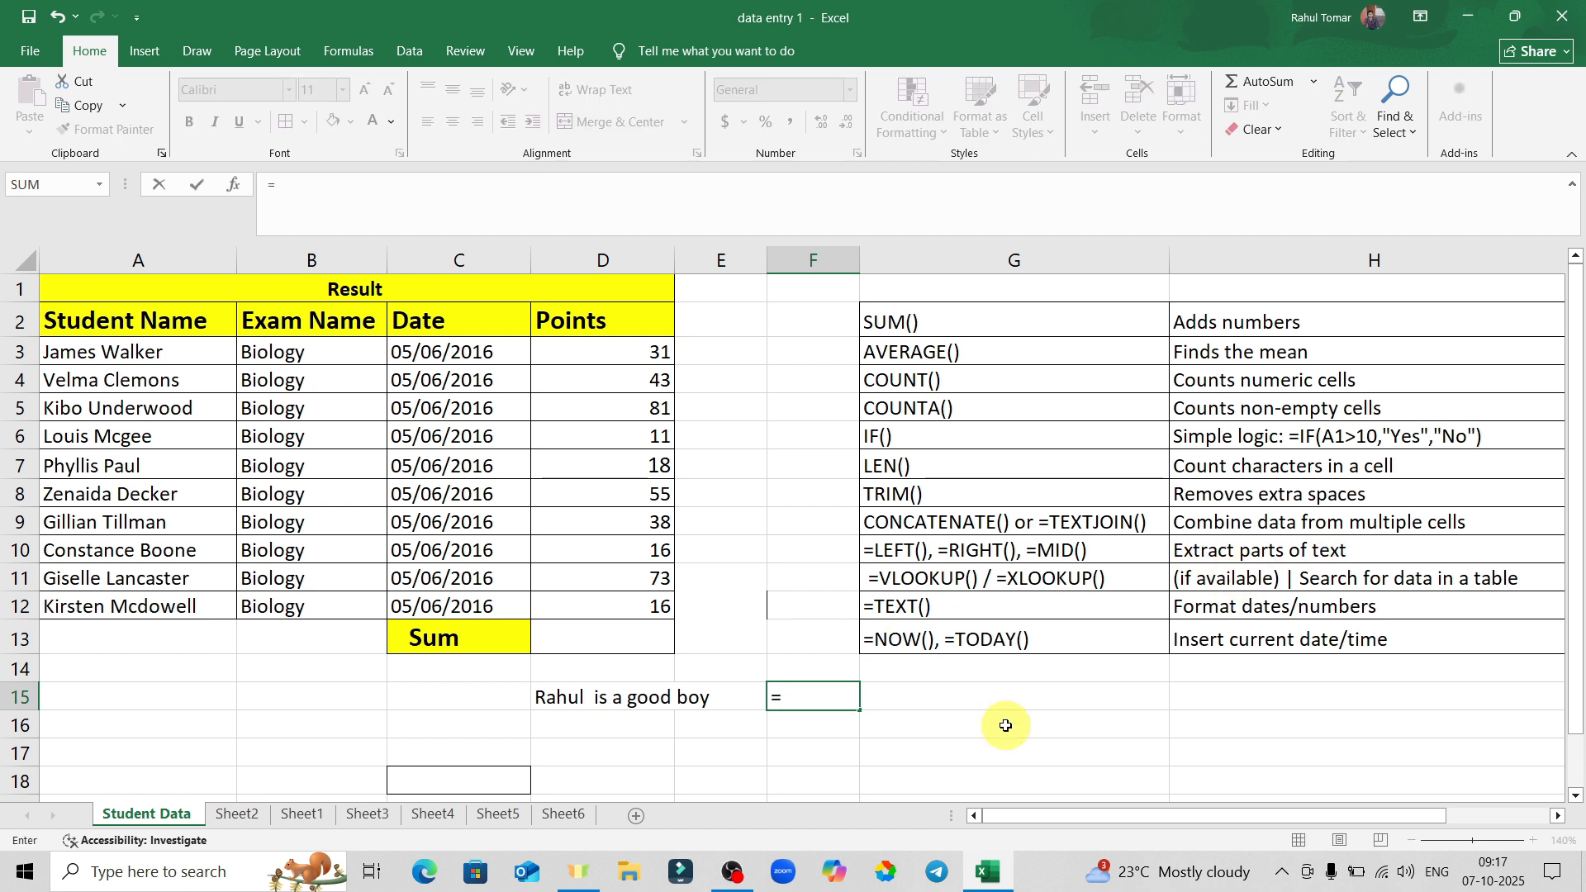
type("le")
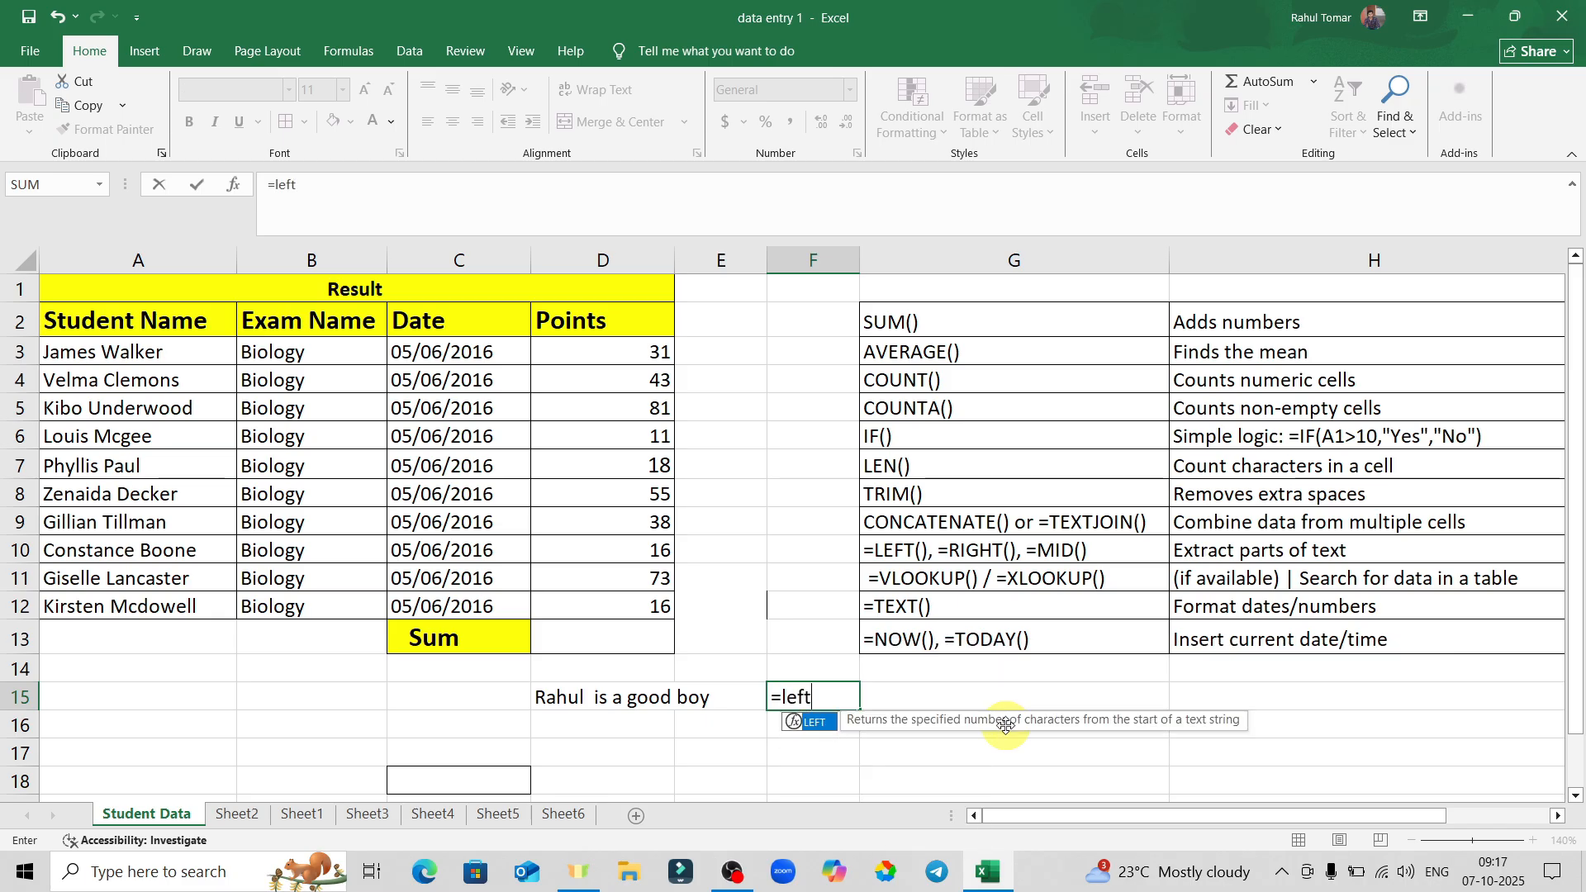
type("ft")
key("Tab")
left_click(555, 697)
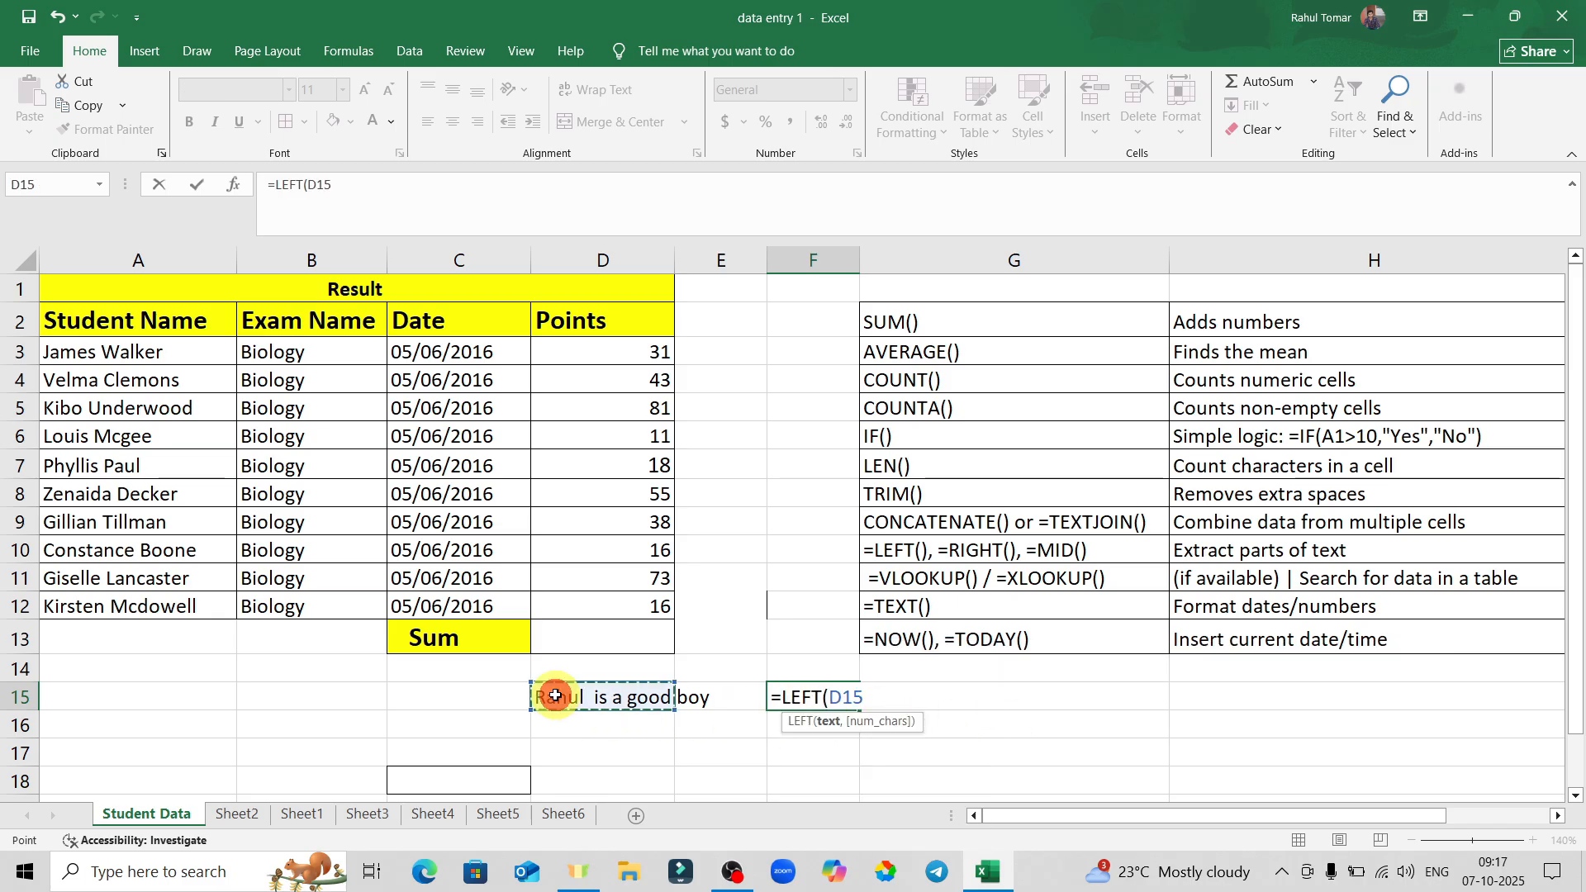
key("Return")
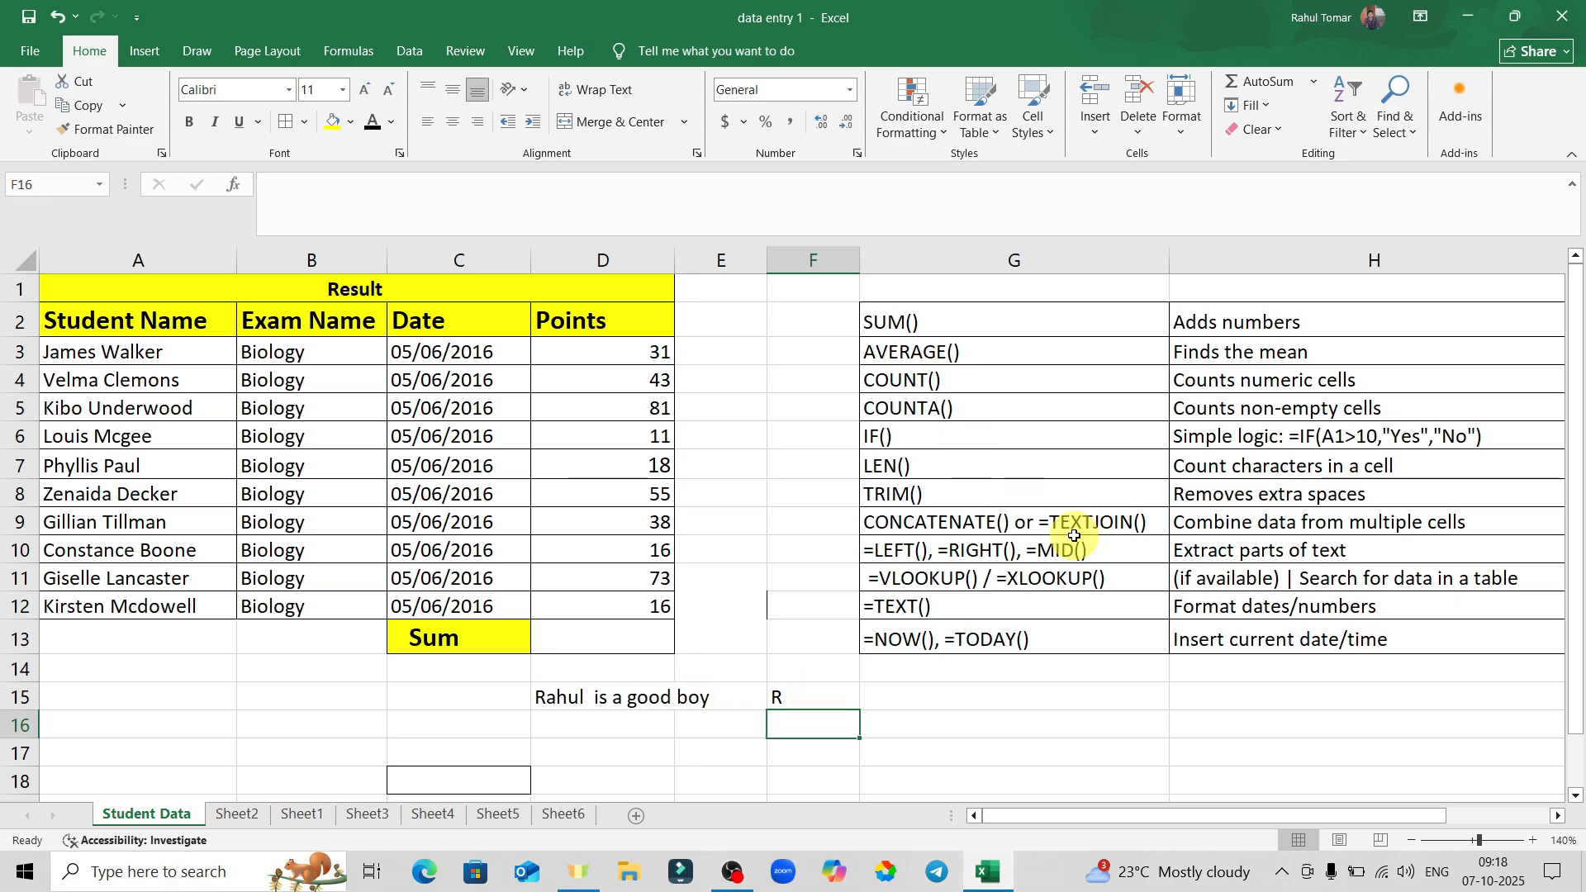
Compare F15's result with D15, then delete the LEFT formula so F15 is empty.
left_click(821, 692)
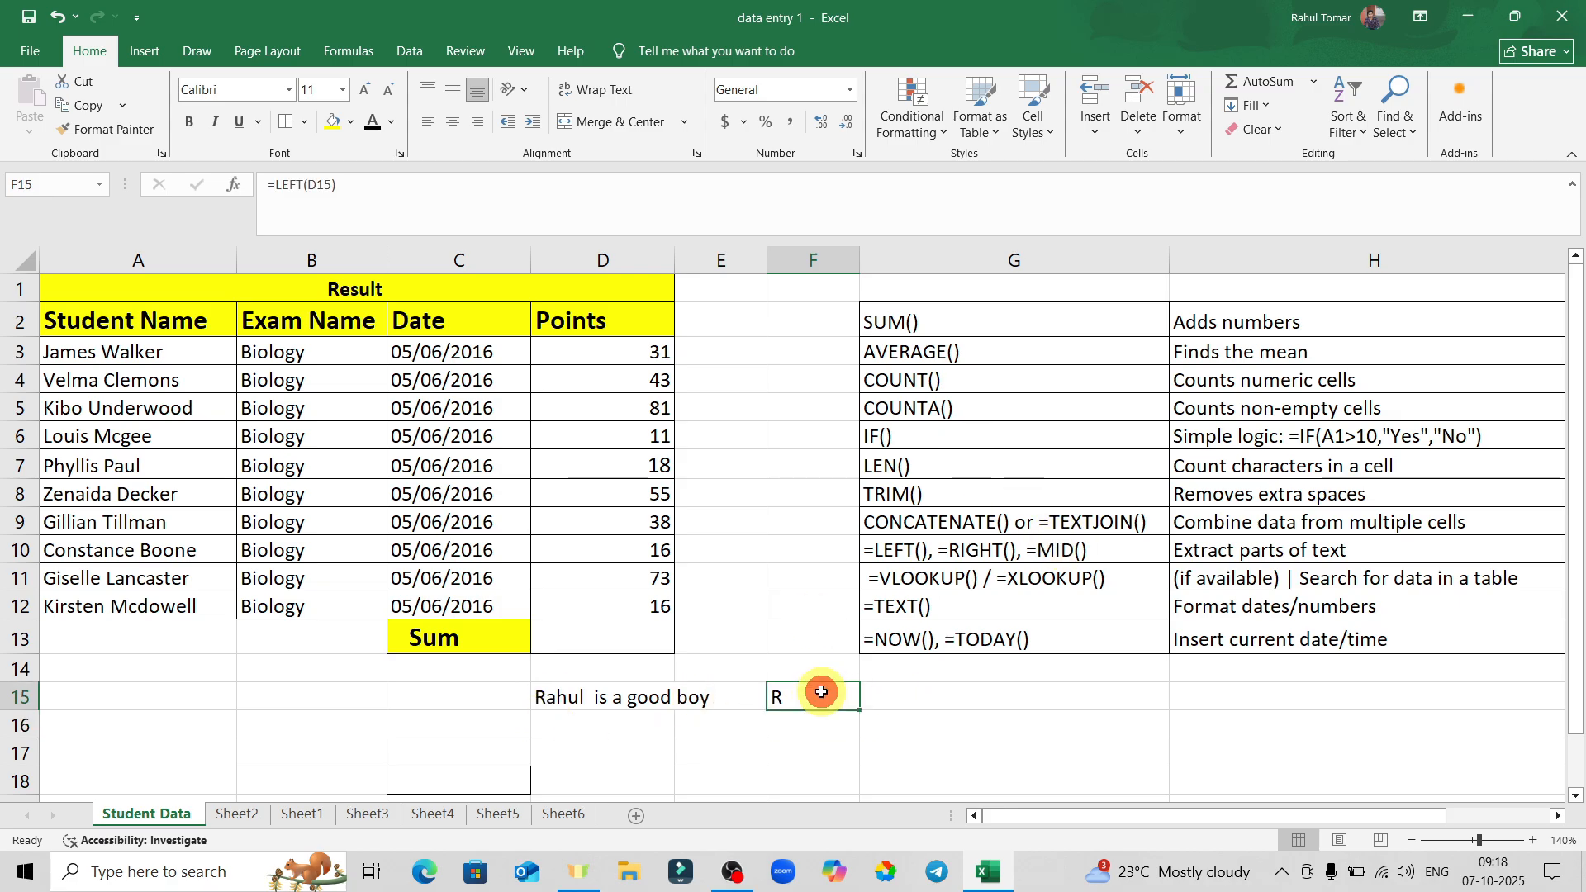
left_click(581, 696)
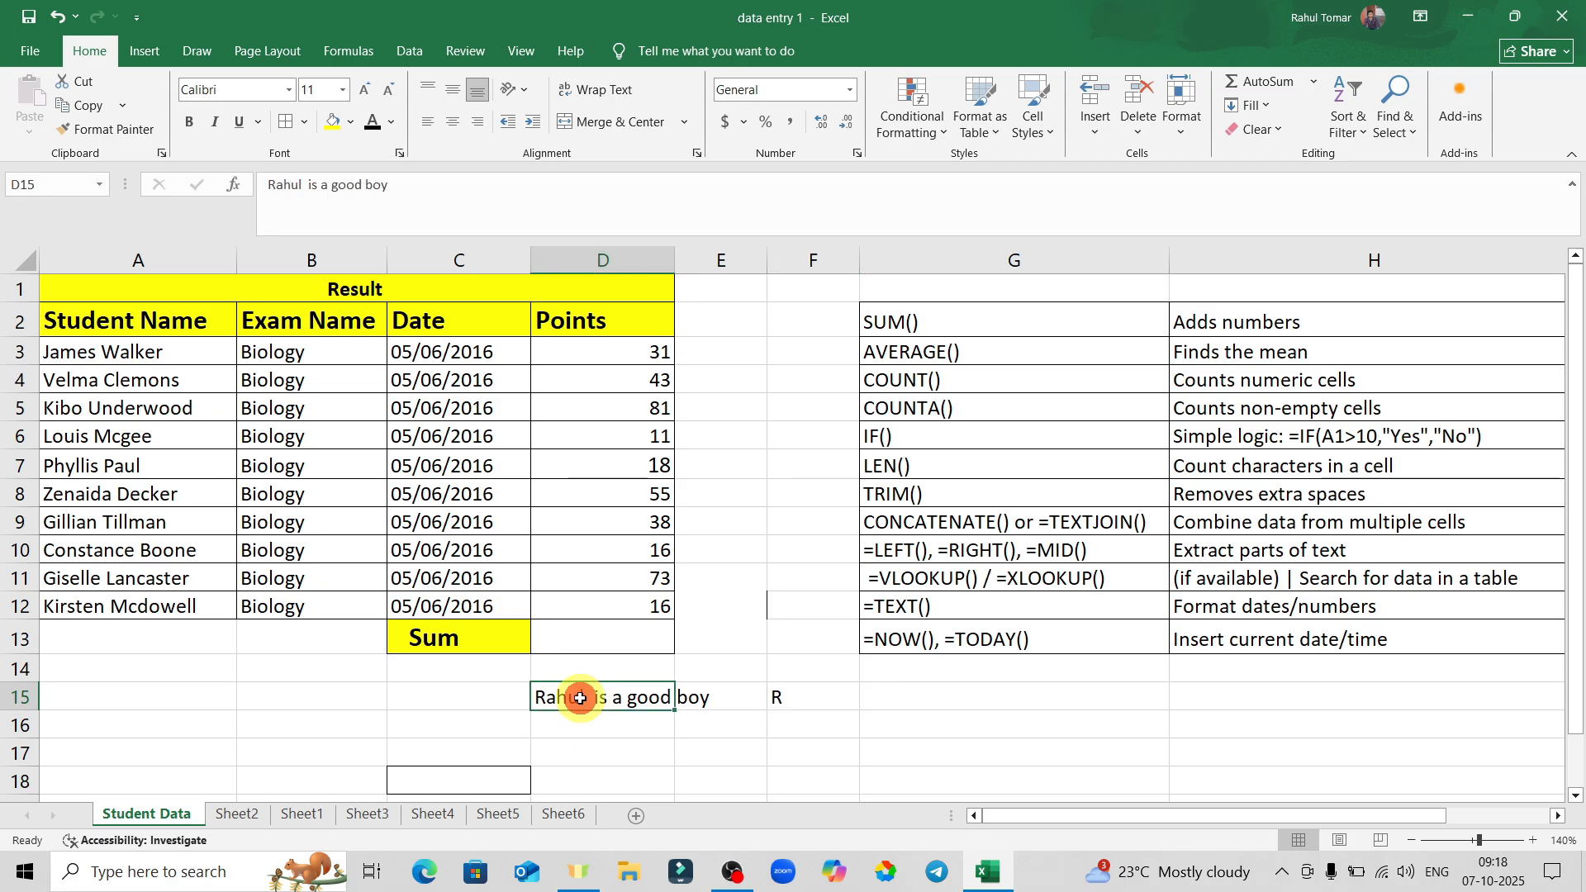
left_click(823, 697)
double_click(823, 696)
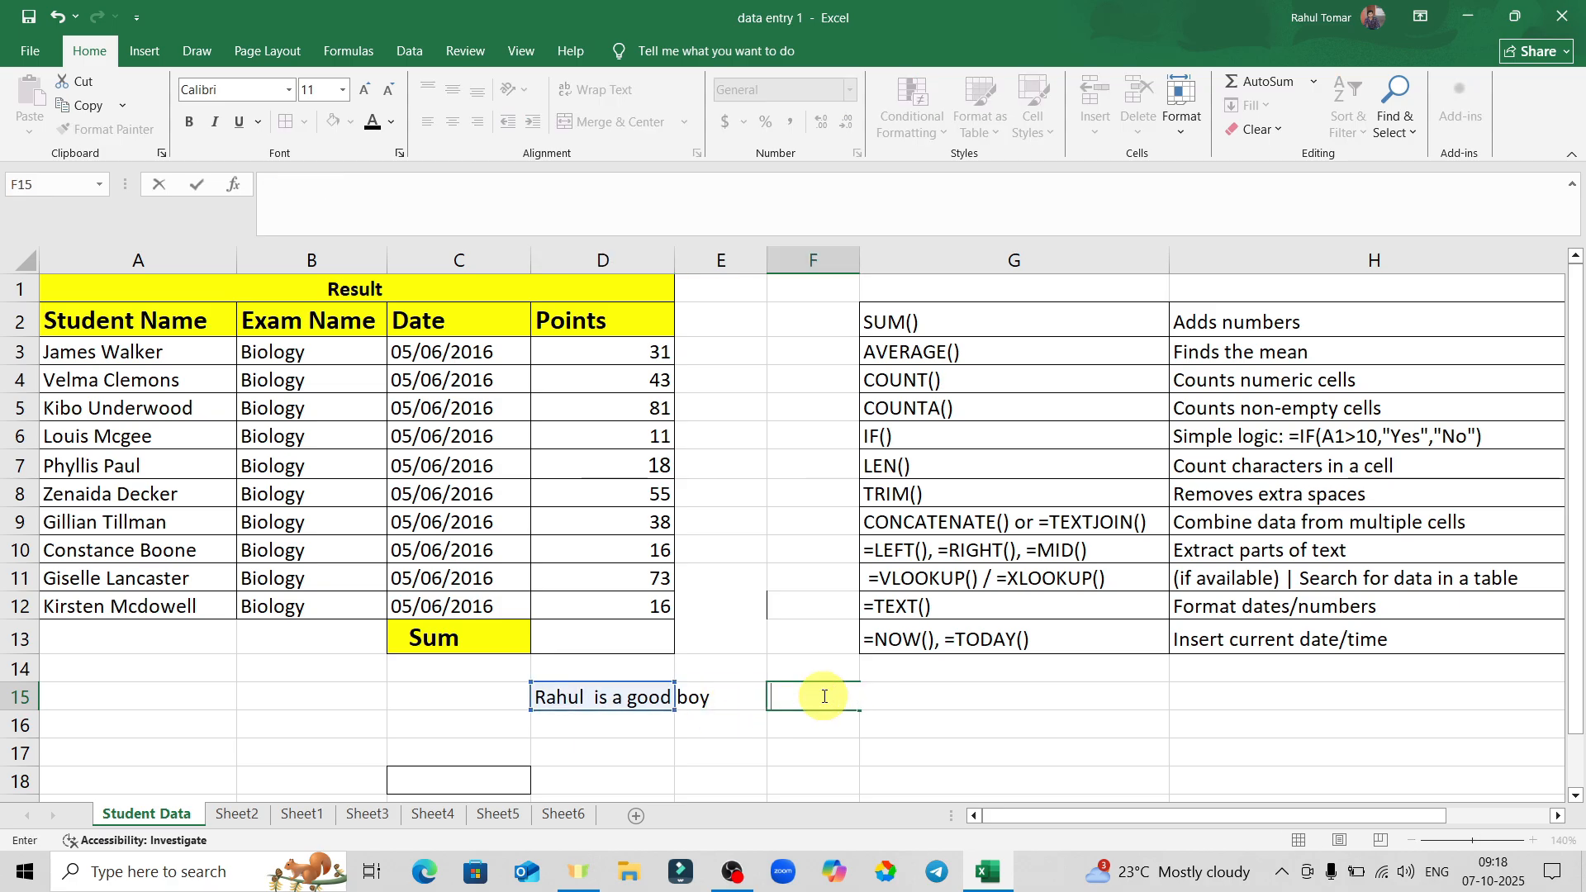
left_click(740, 696)
left_click(815, 698)
left_click(936, 706)
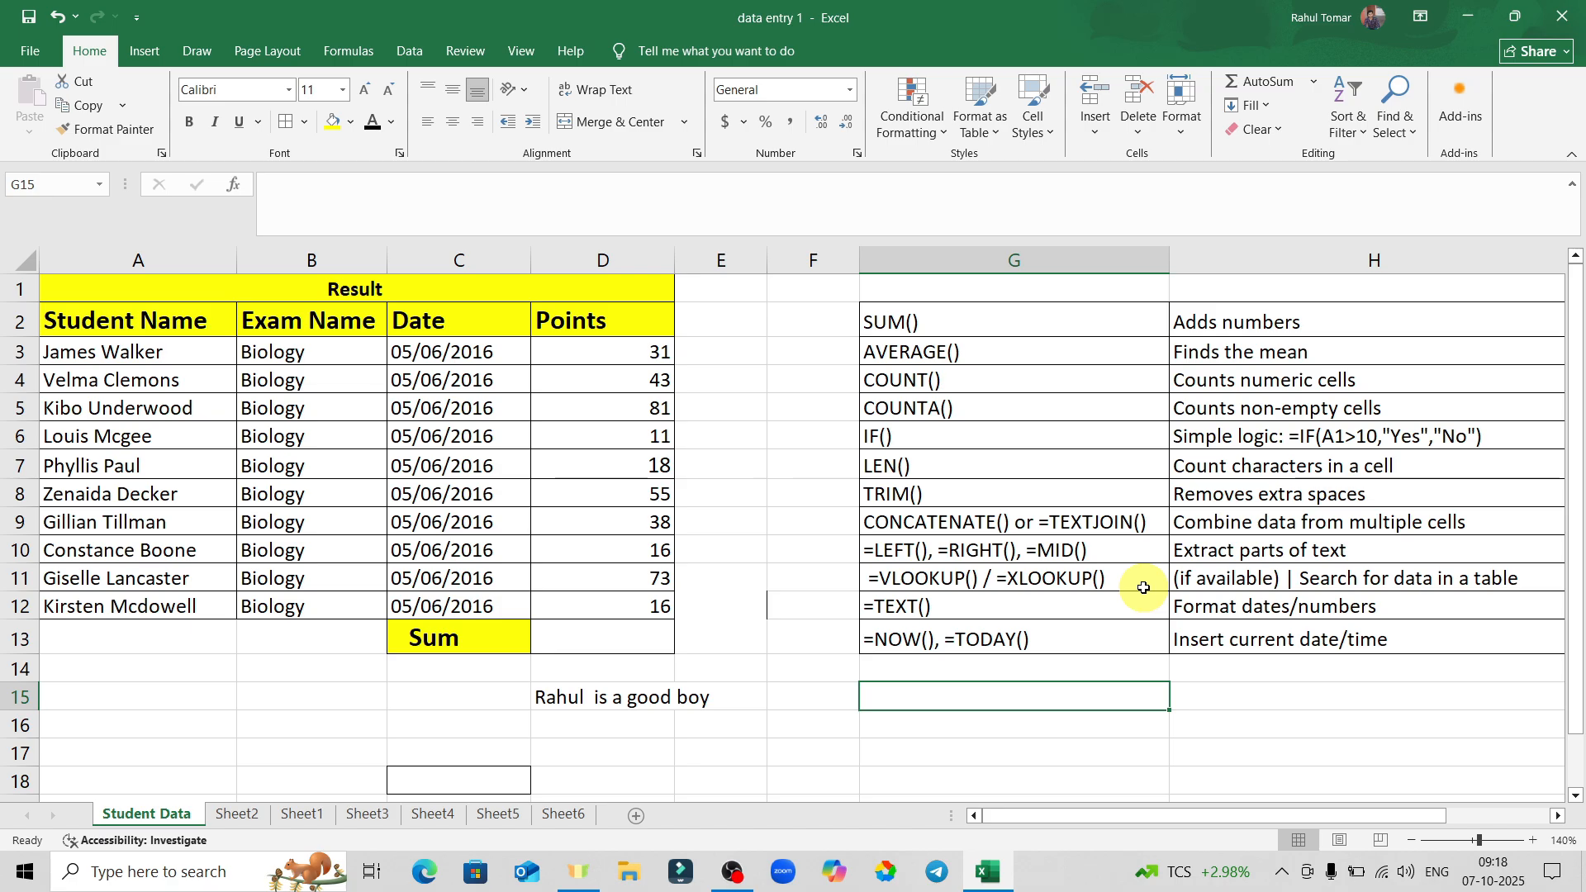
left_click(979, 613)
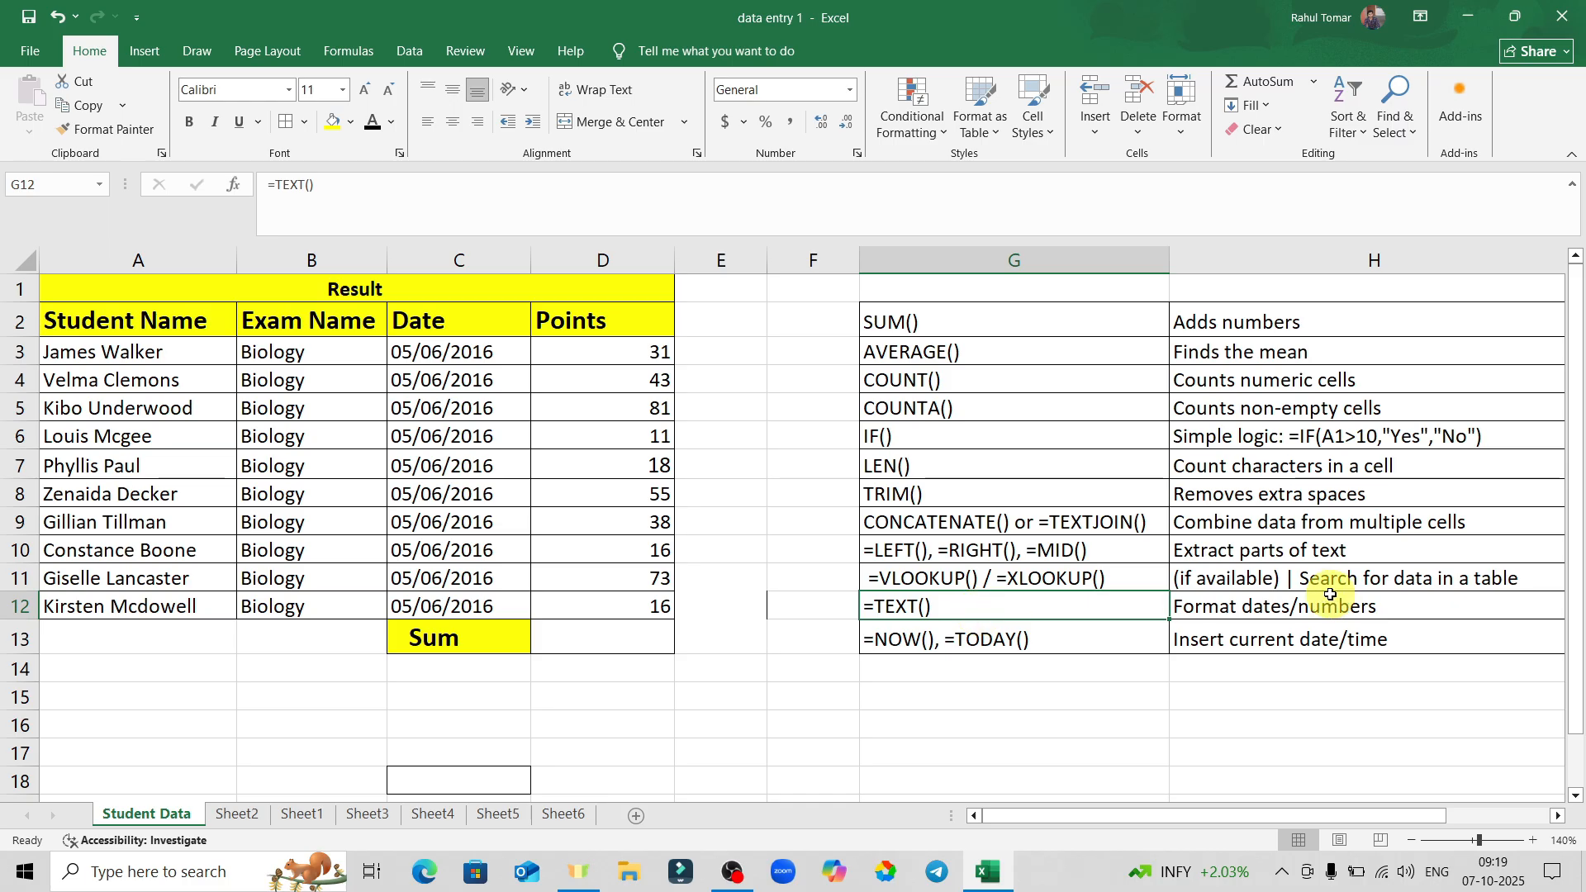
left_click(1232, 609)
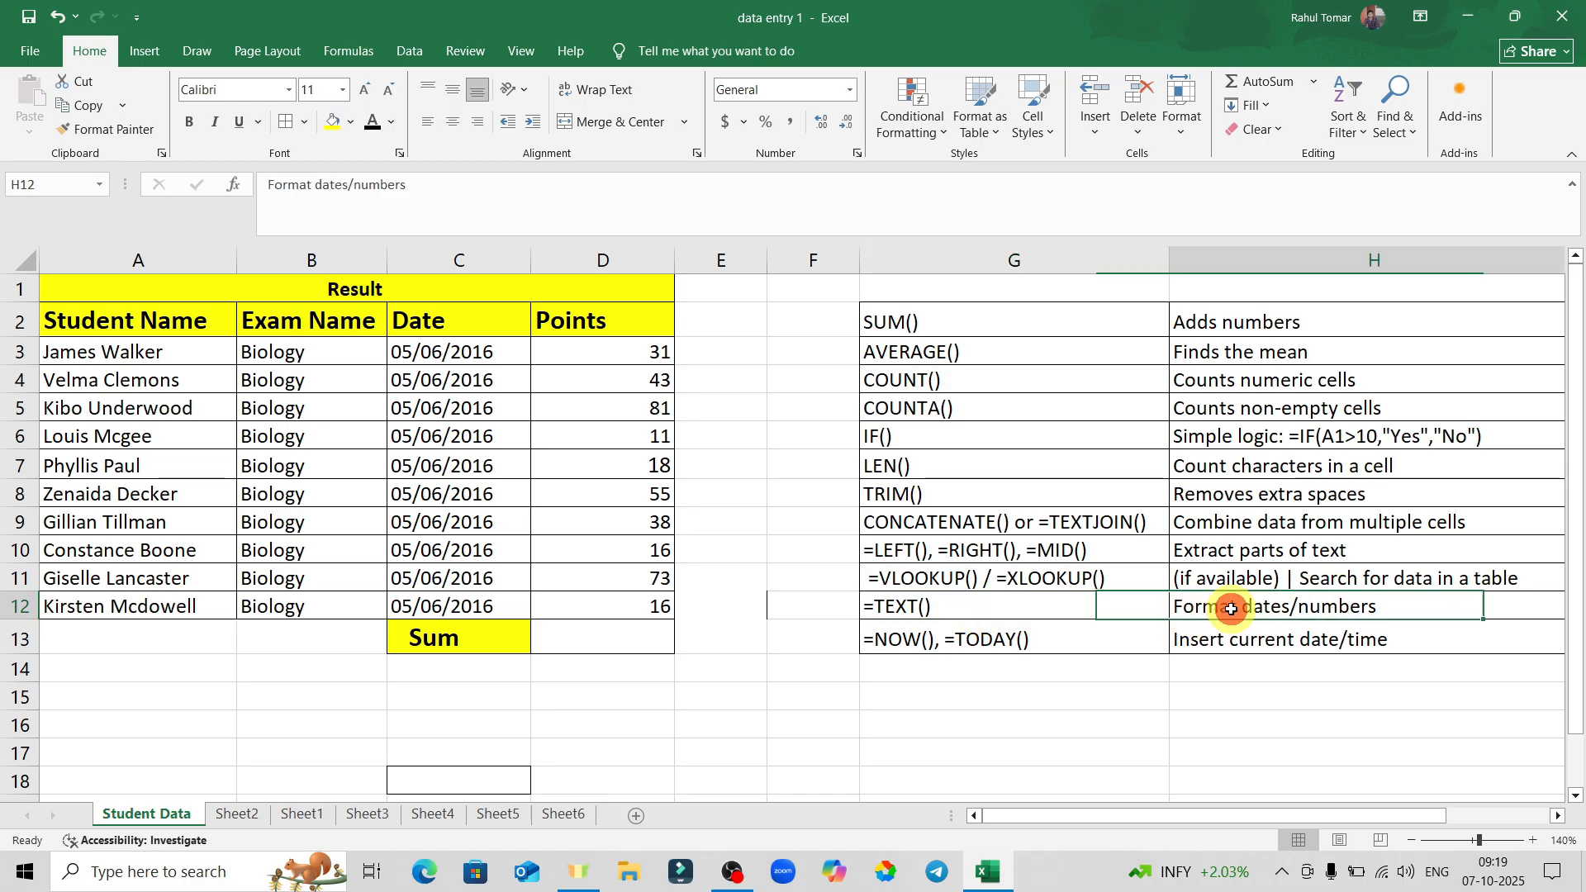
left_click(945, 606)
left_click(716, 693)
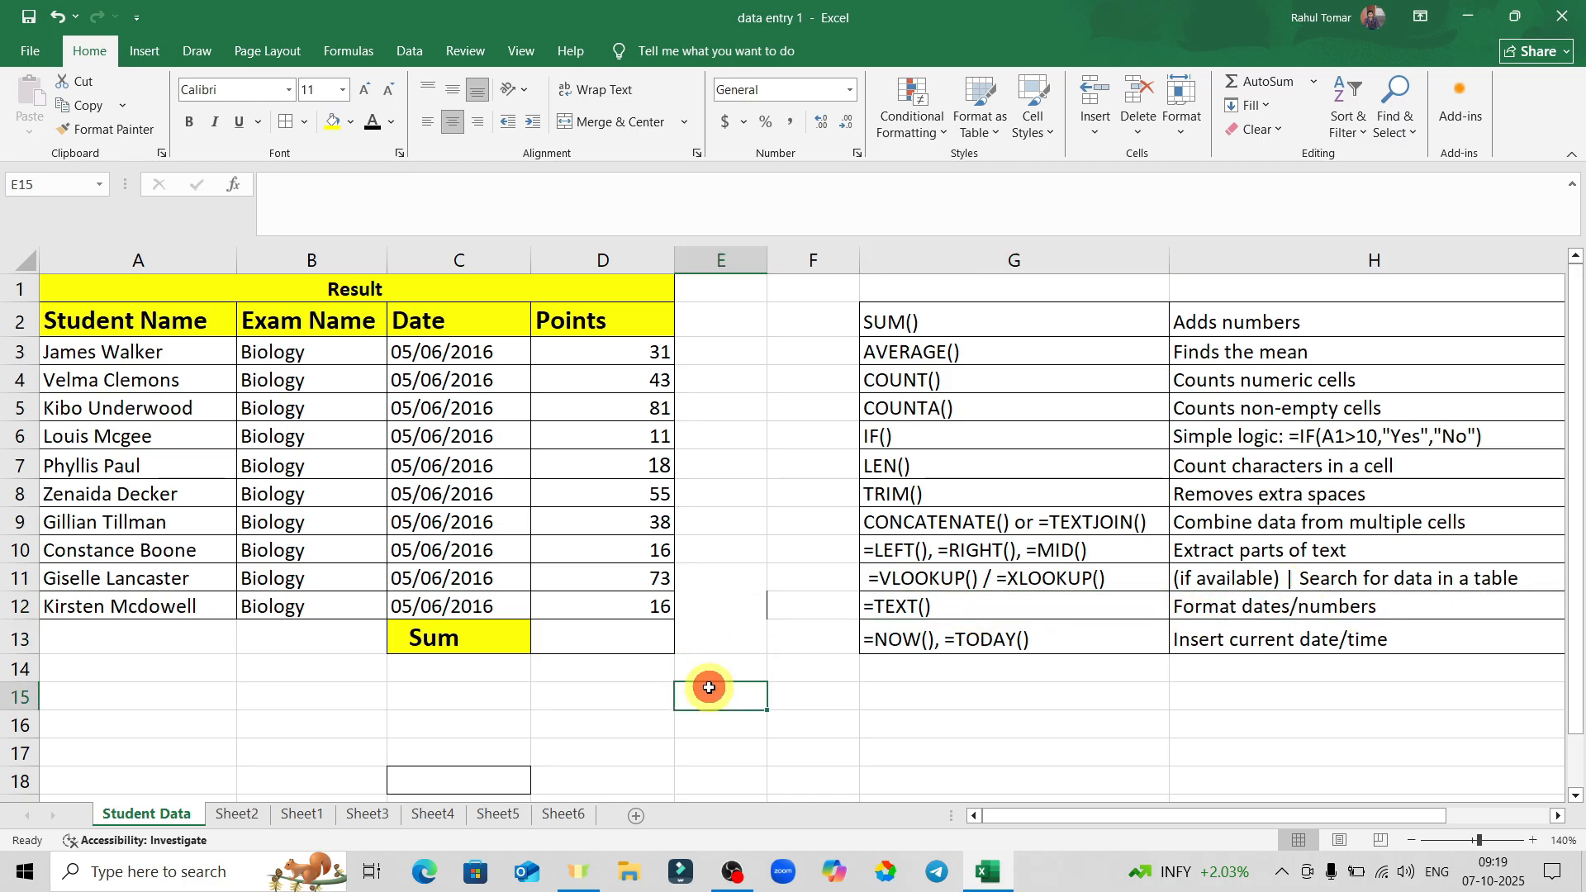
type("=text")
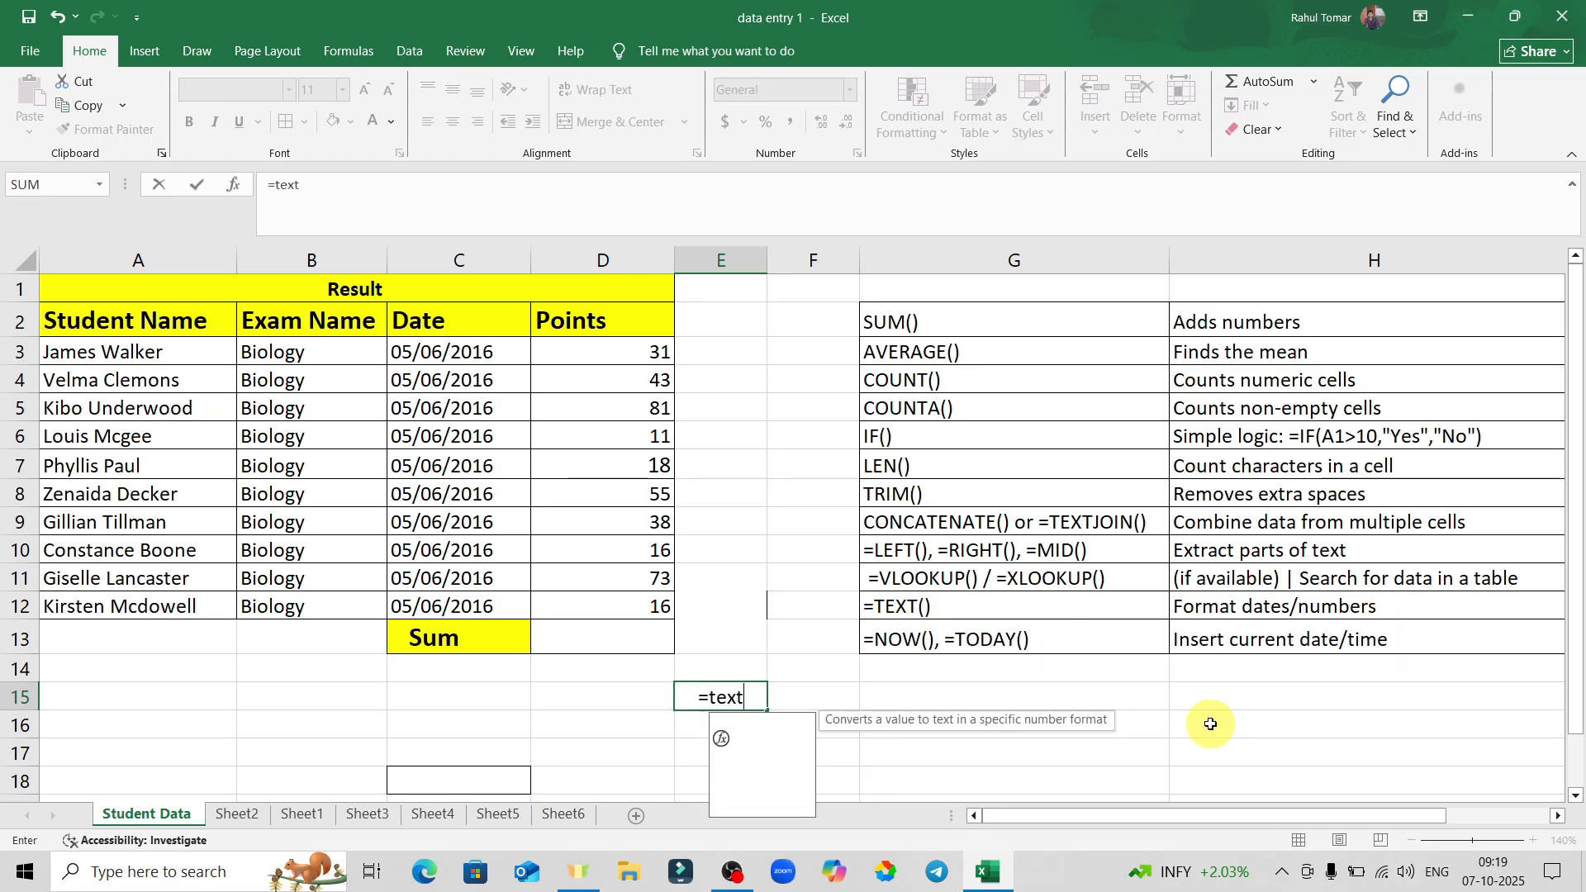
key("Tab")
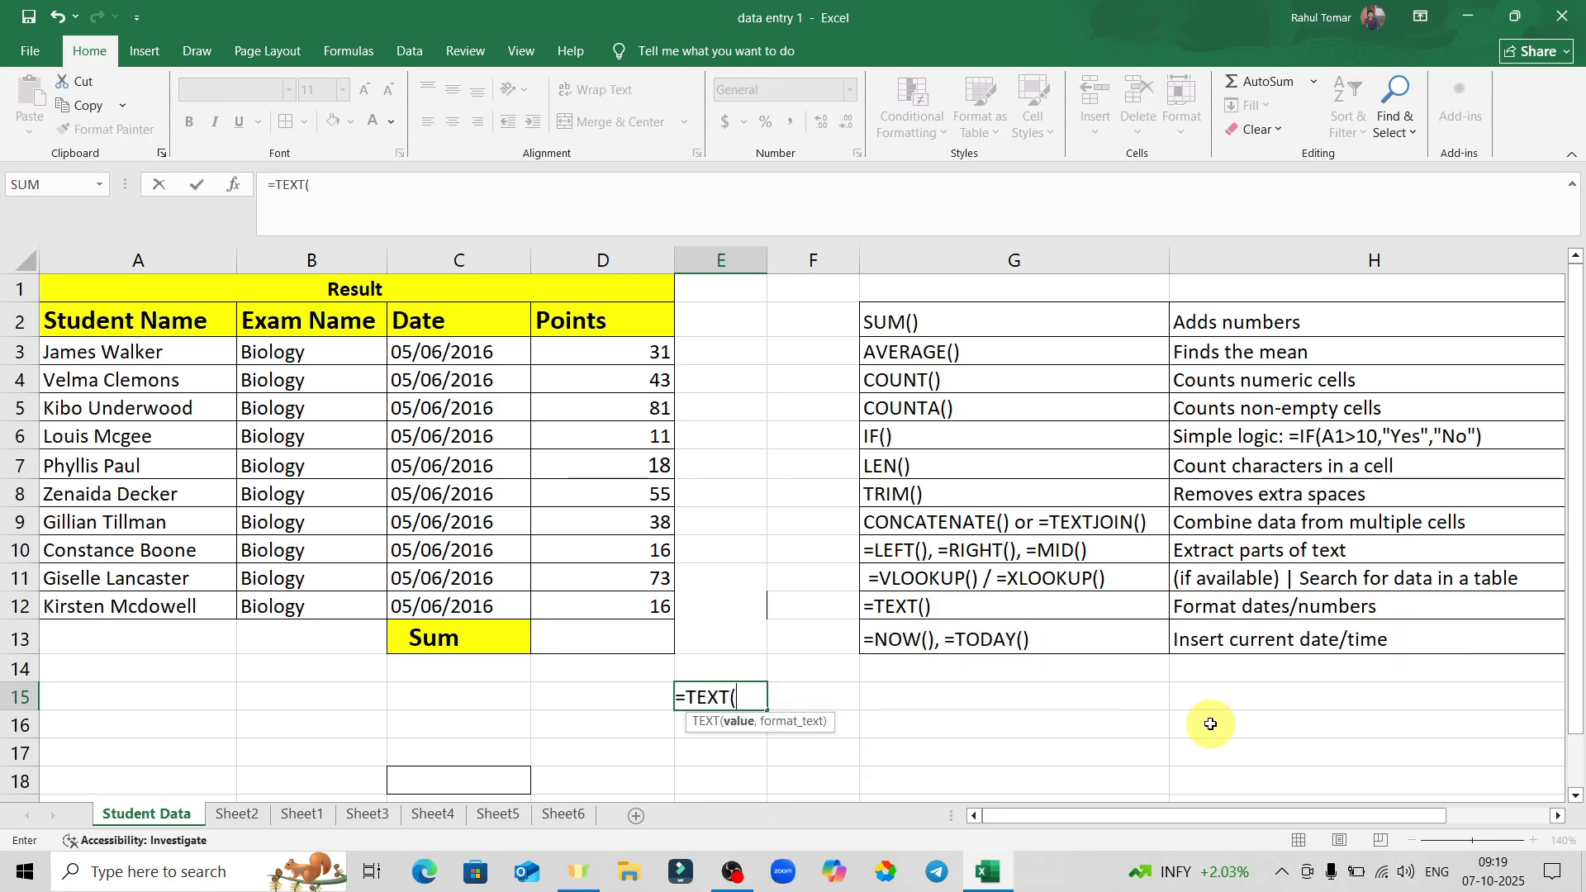
left_click(290, 613)
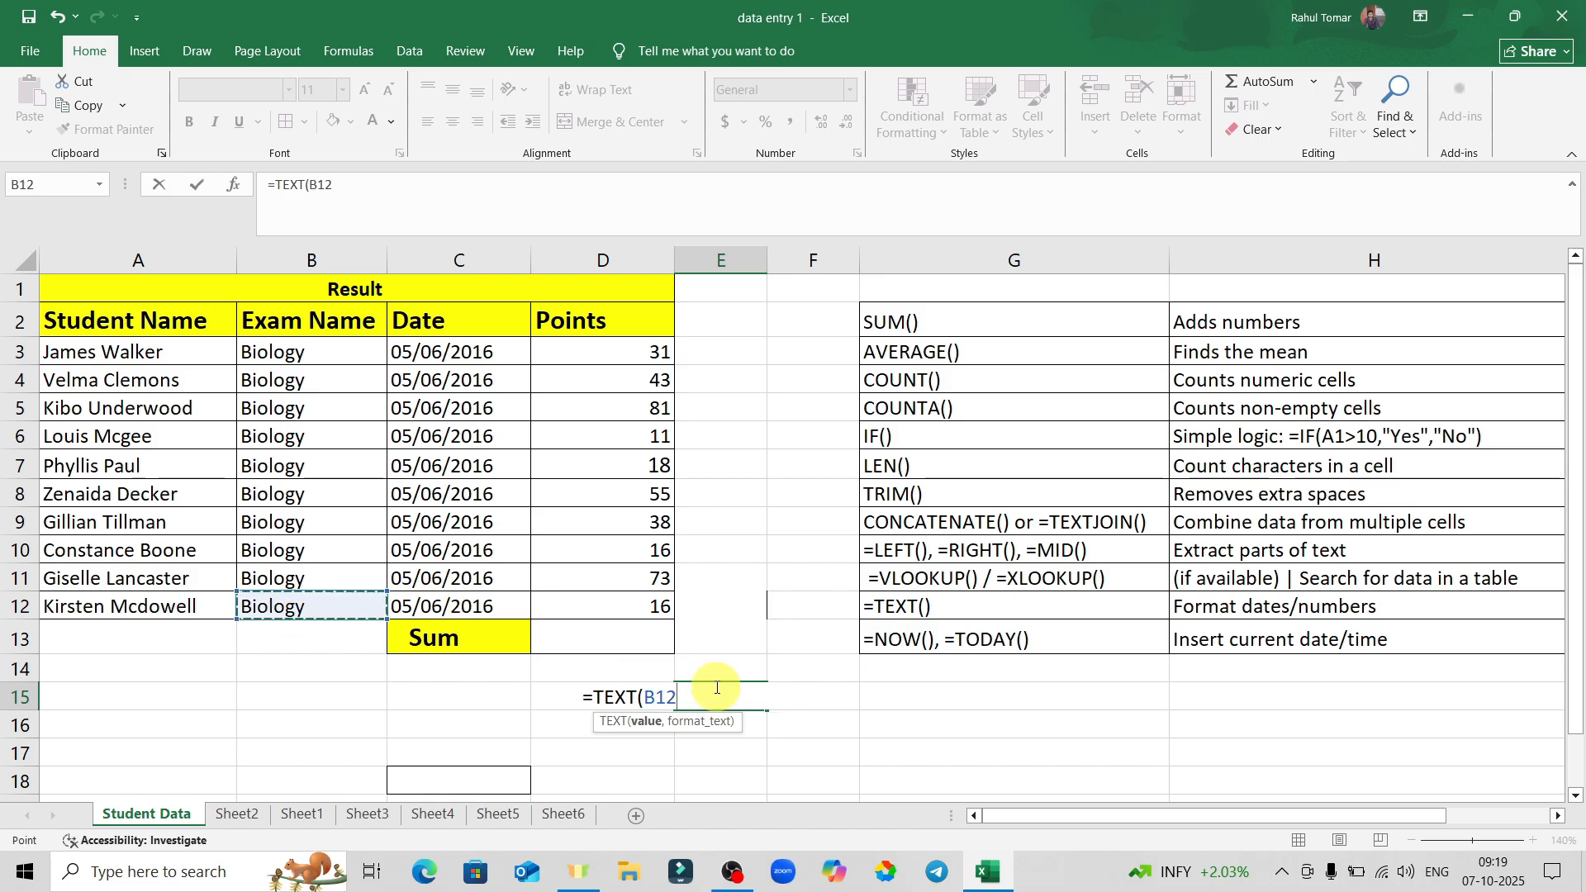
key("BackSpace")
key("BackSpace")
key("BackSpace")
key("BackSpace")
key("BackSpace")
key("BackSpace")
key("BackSpace")
key("BackSpace")
key("BackSpace")
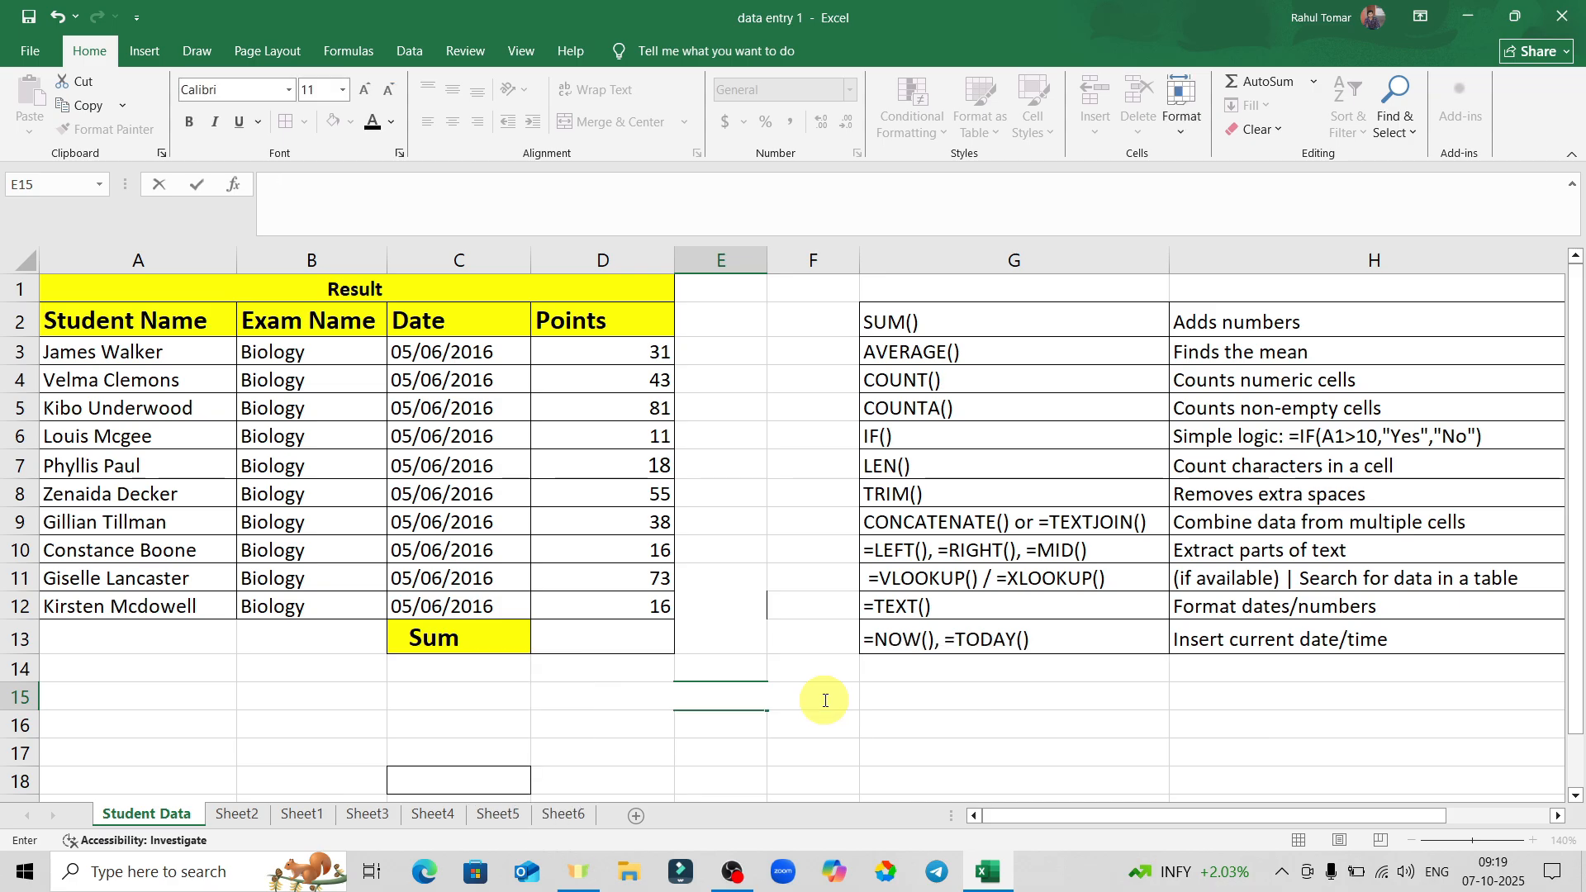
left_click(891, 691)
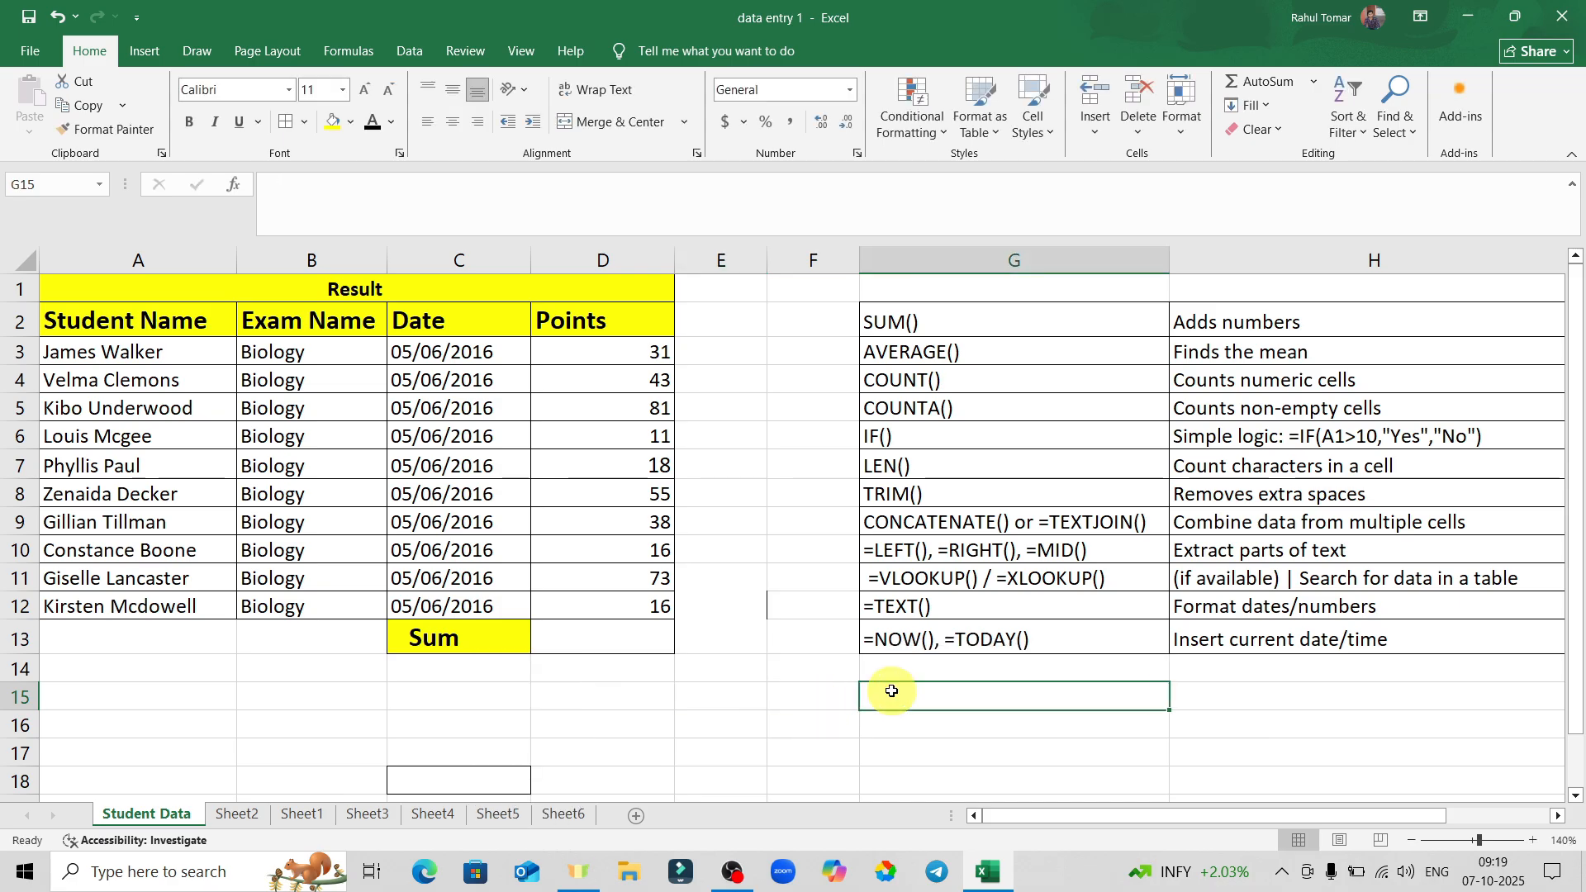
Enter =NOW() in E16, adding the missing parentheses to fix #NAME?, showing 10/7/2025 9:19.
left_click(952, 648)
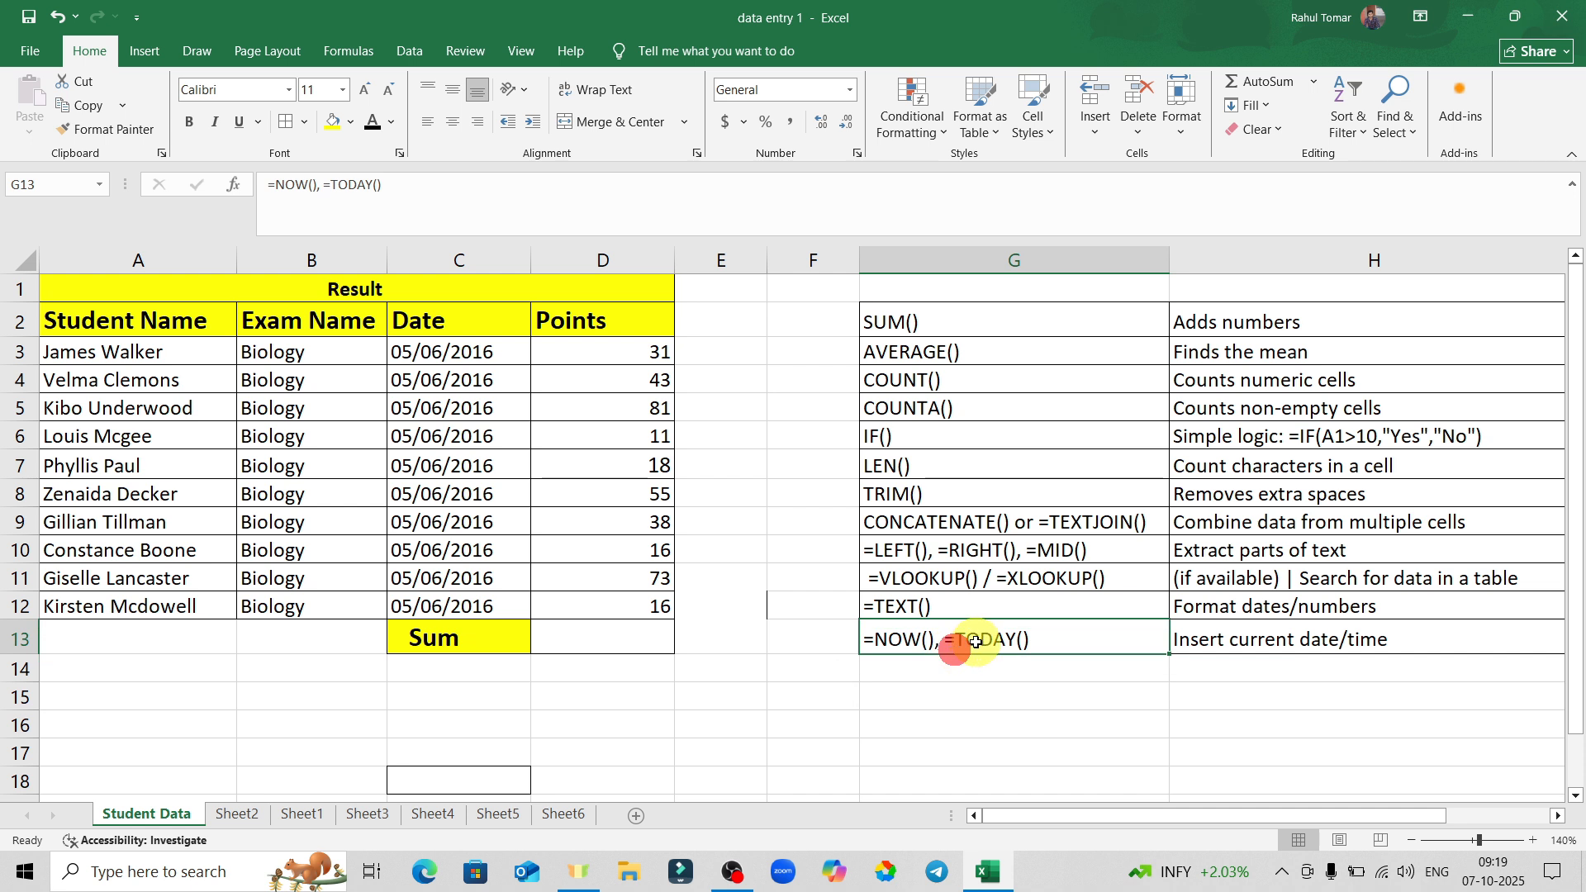
left_click(722, 722)
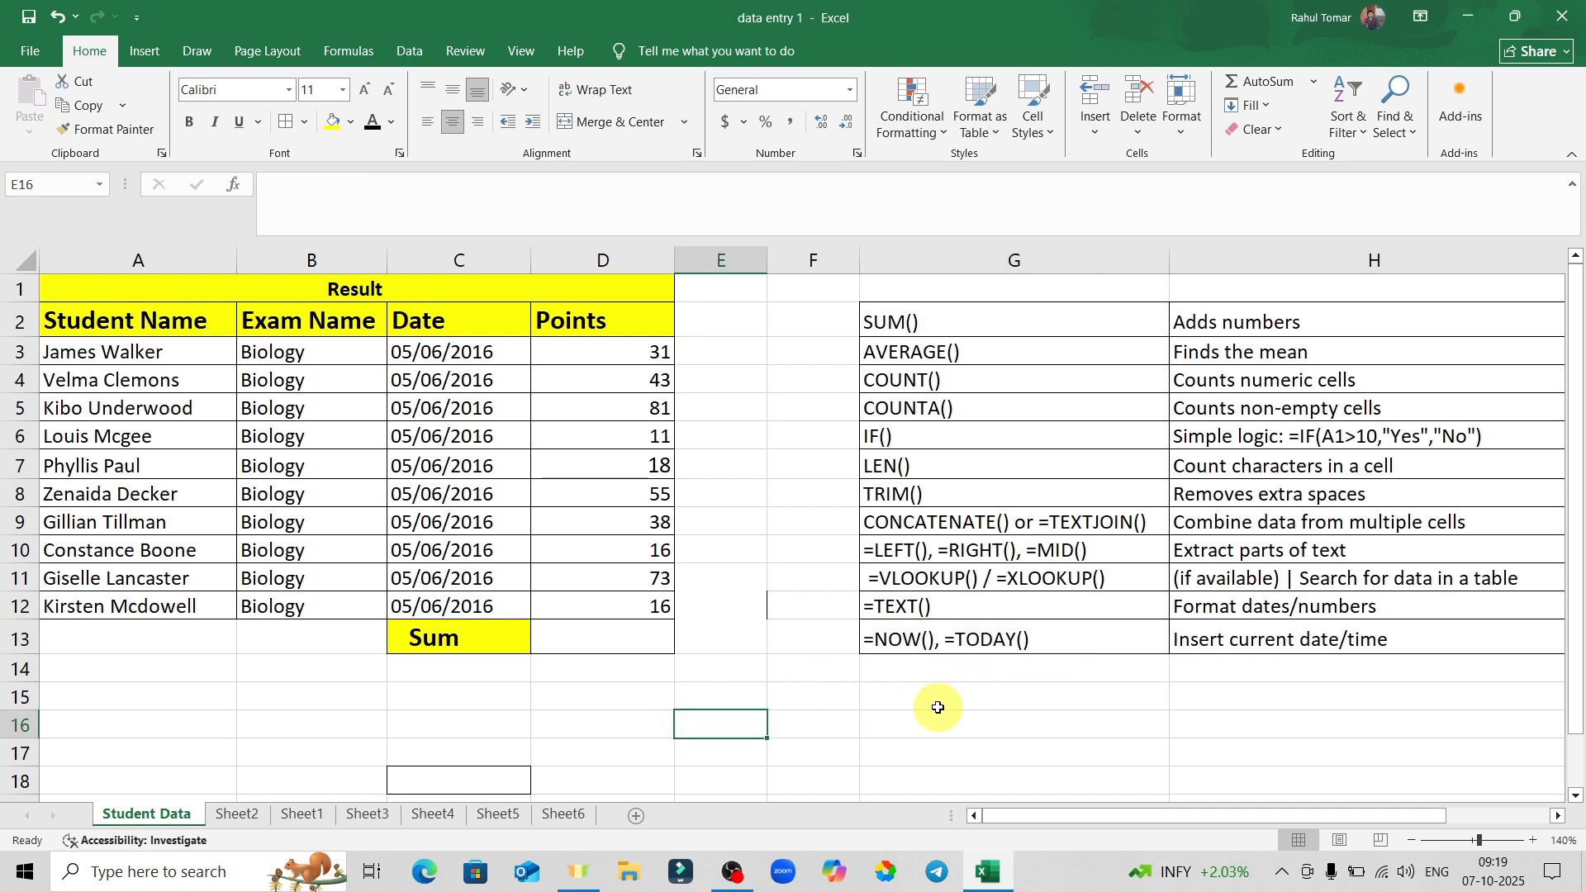
type("=now")
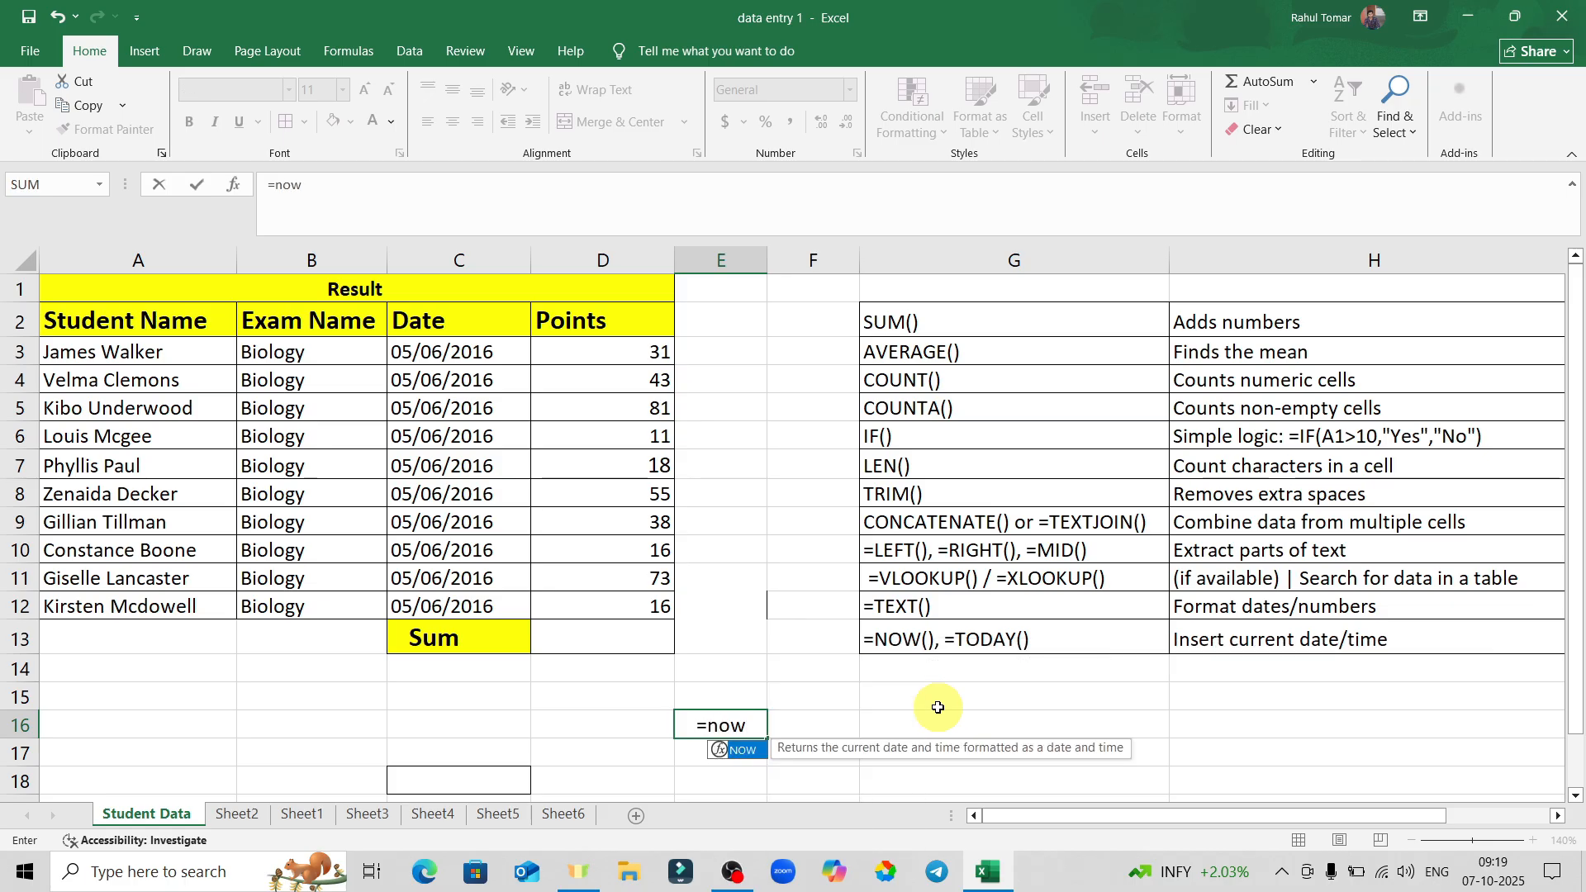
key("Return")
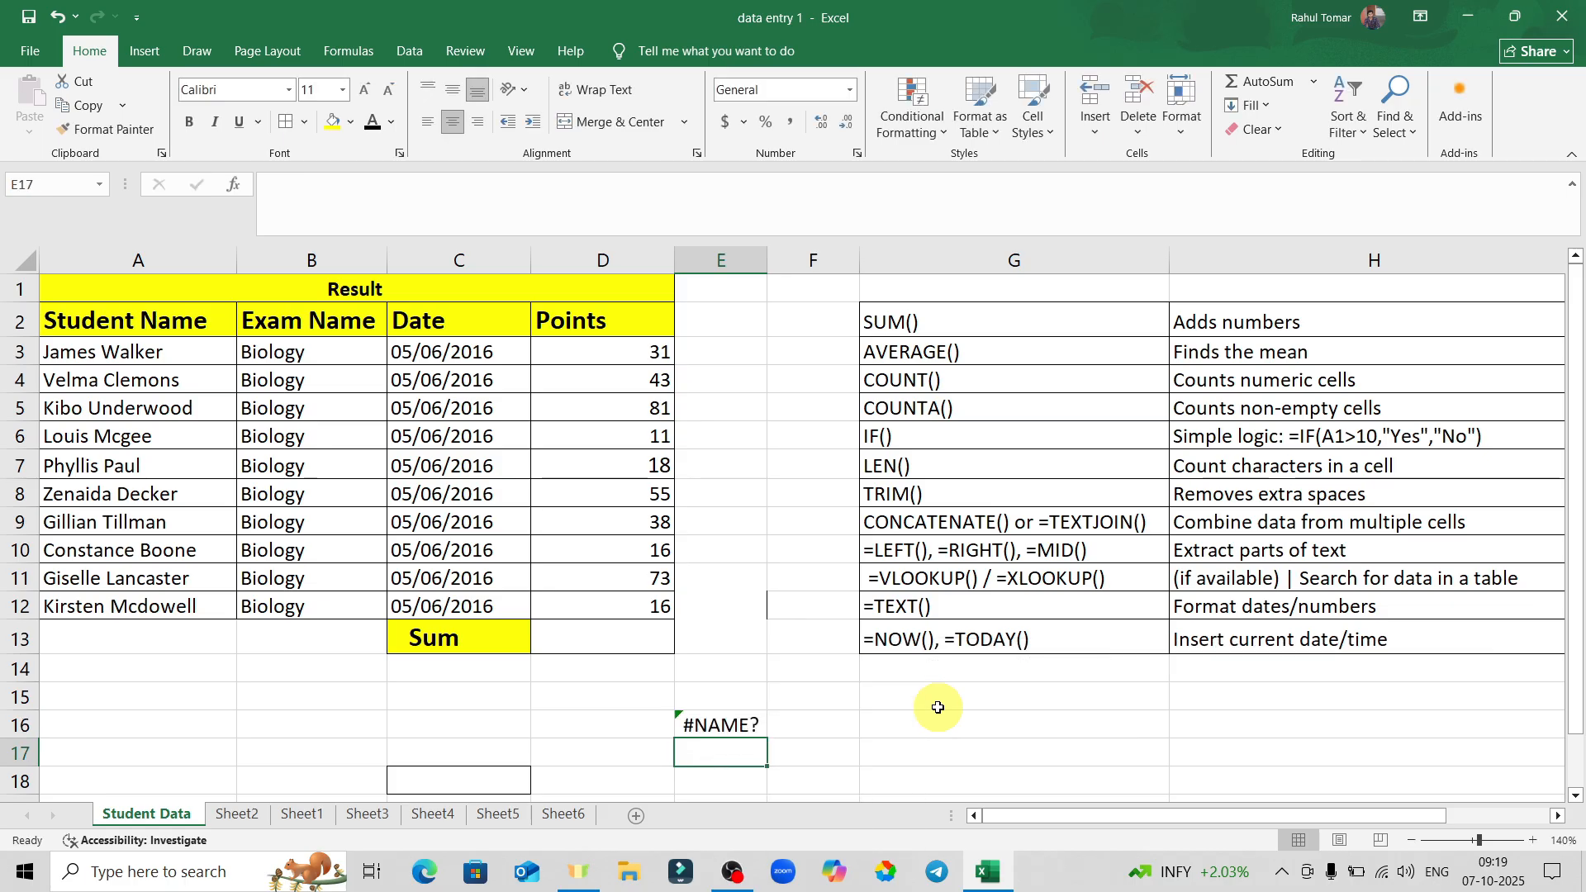
double_click(708, 726)
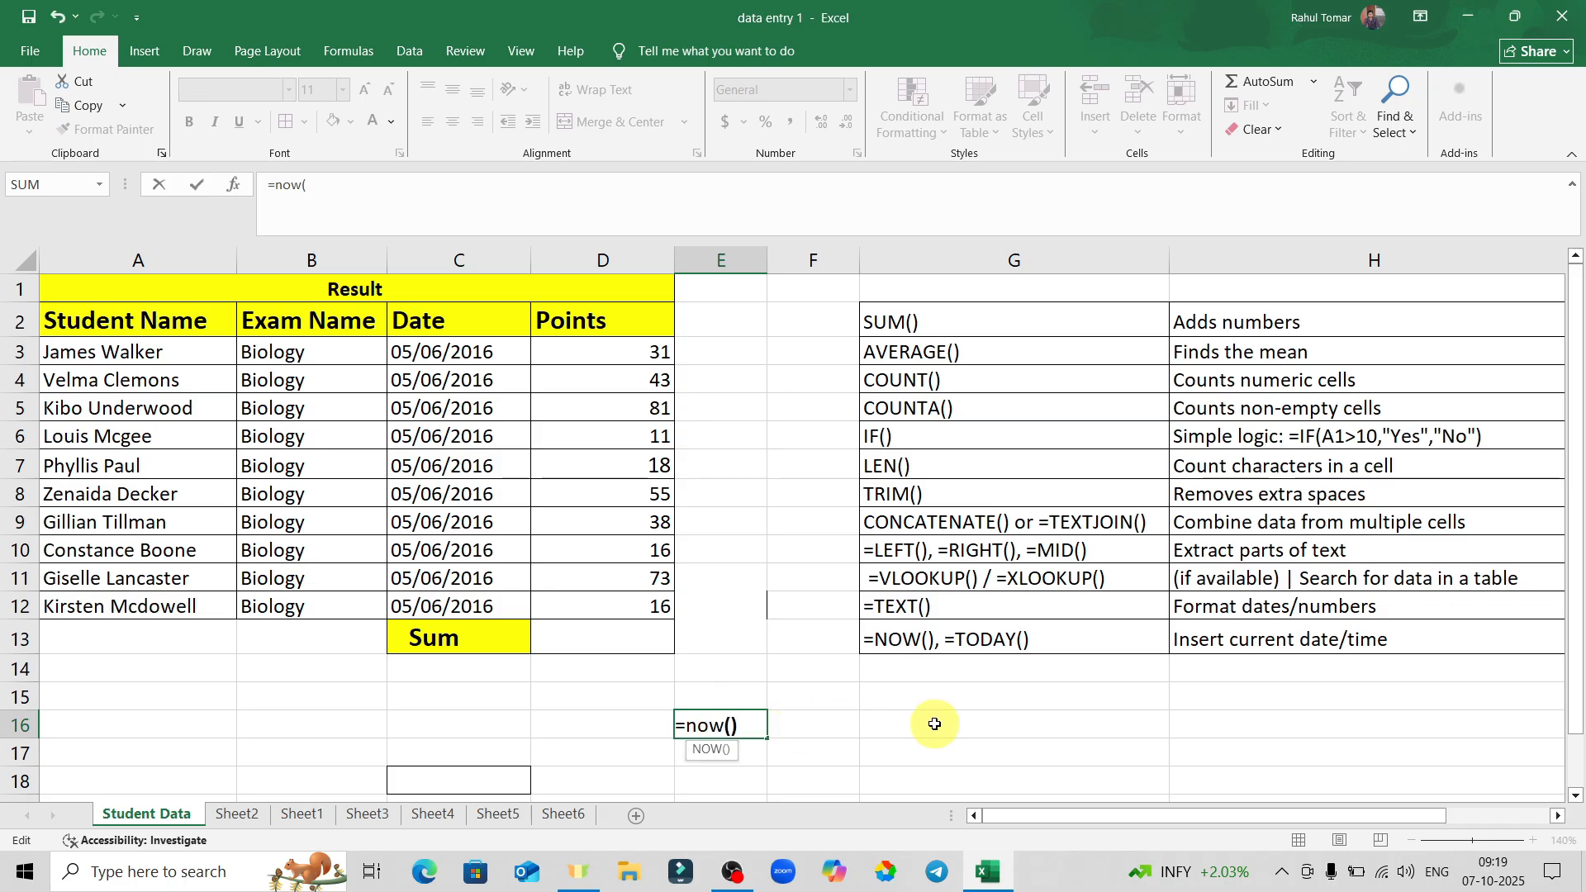
type("()")
key("Return")
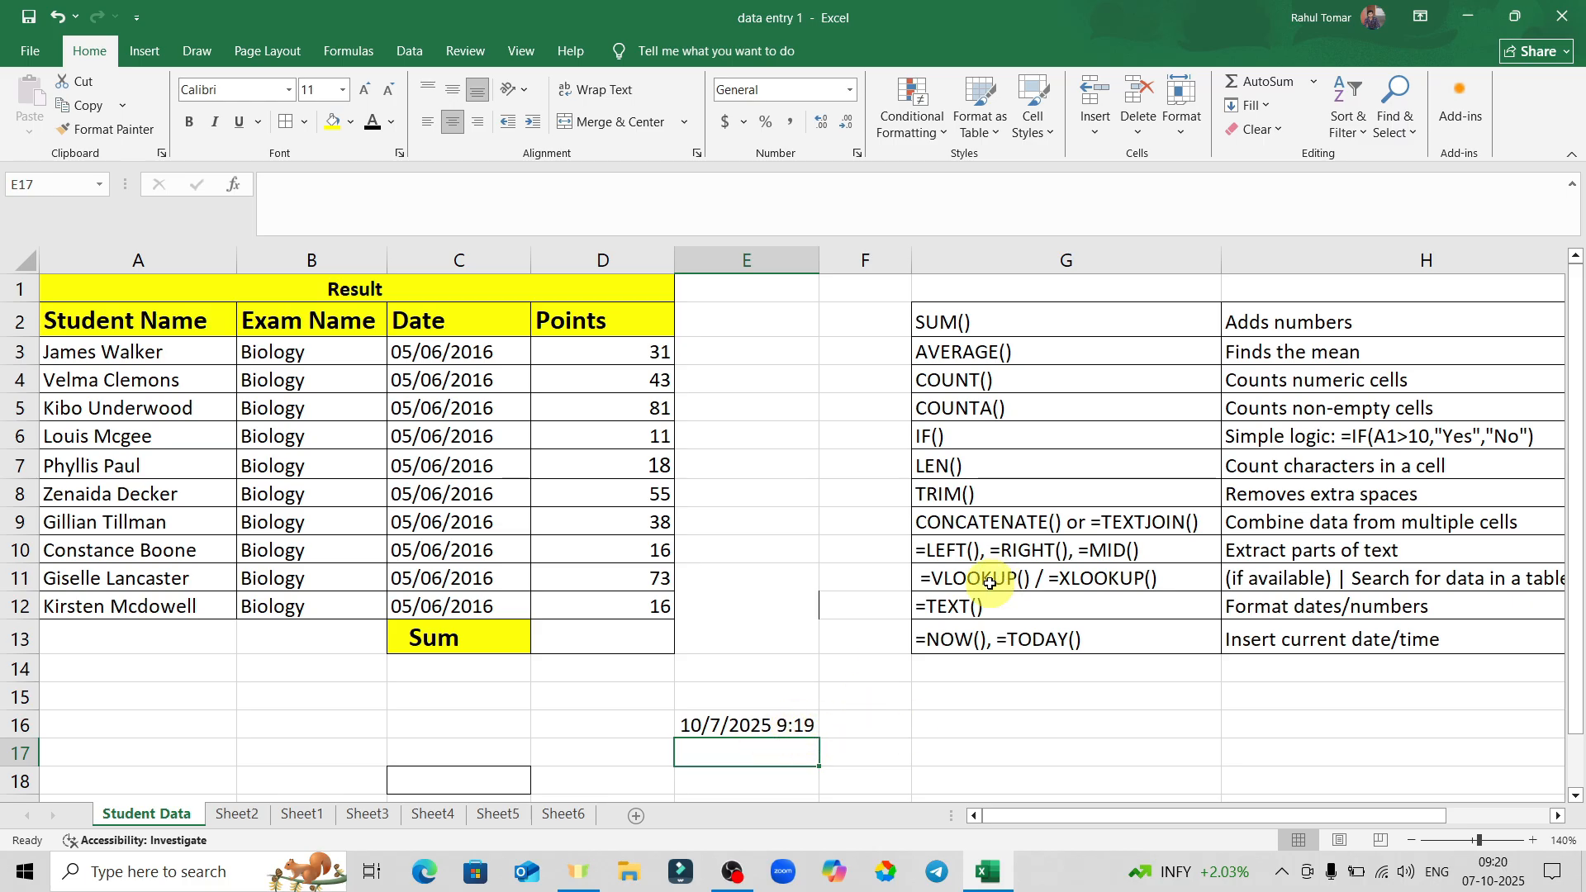
Enter =TODAY() in G16 to show today's date, 10/7/2025.
left_click(979, 735)
type("=")
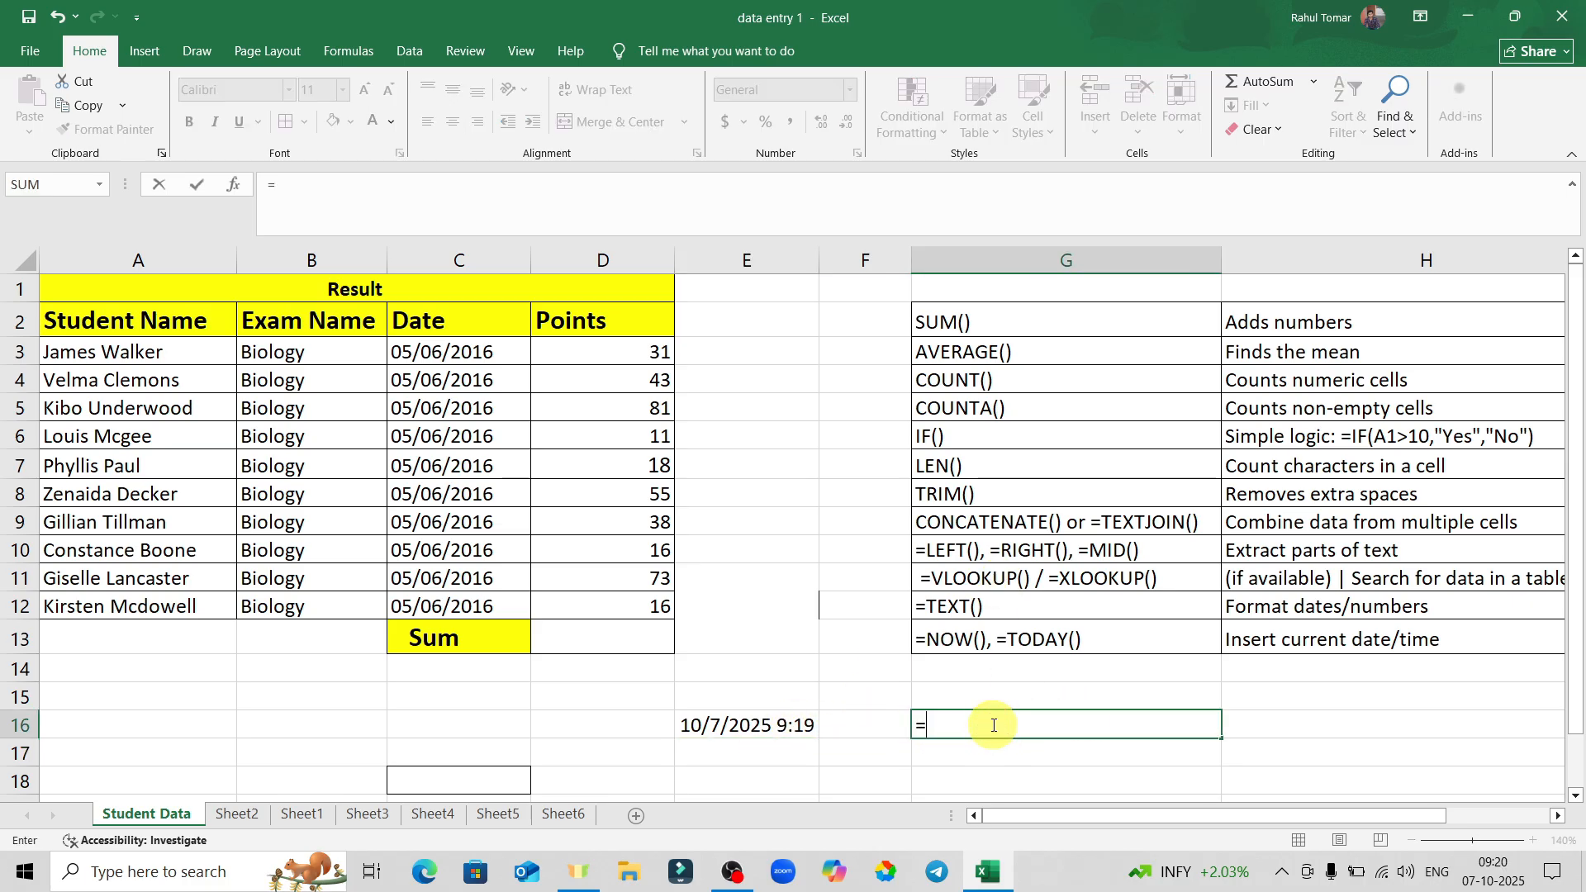
type("today")
key("Tab")
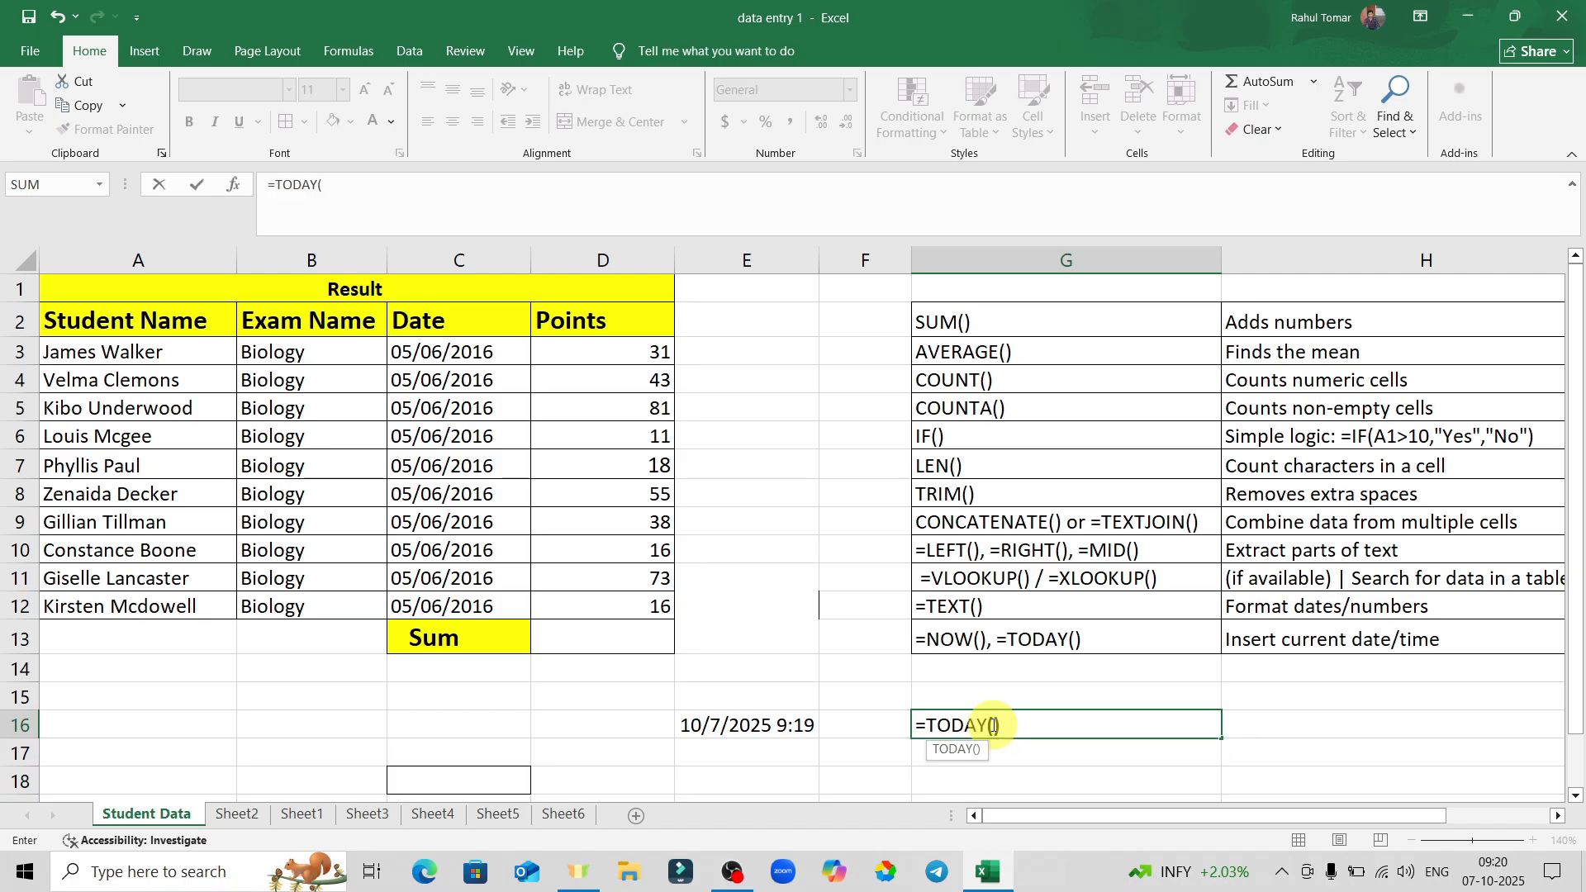
key("Return")
Compare G16's TODAY date with E16's NOW date and time.
left_click(1103, 719)
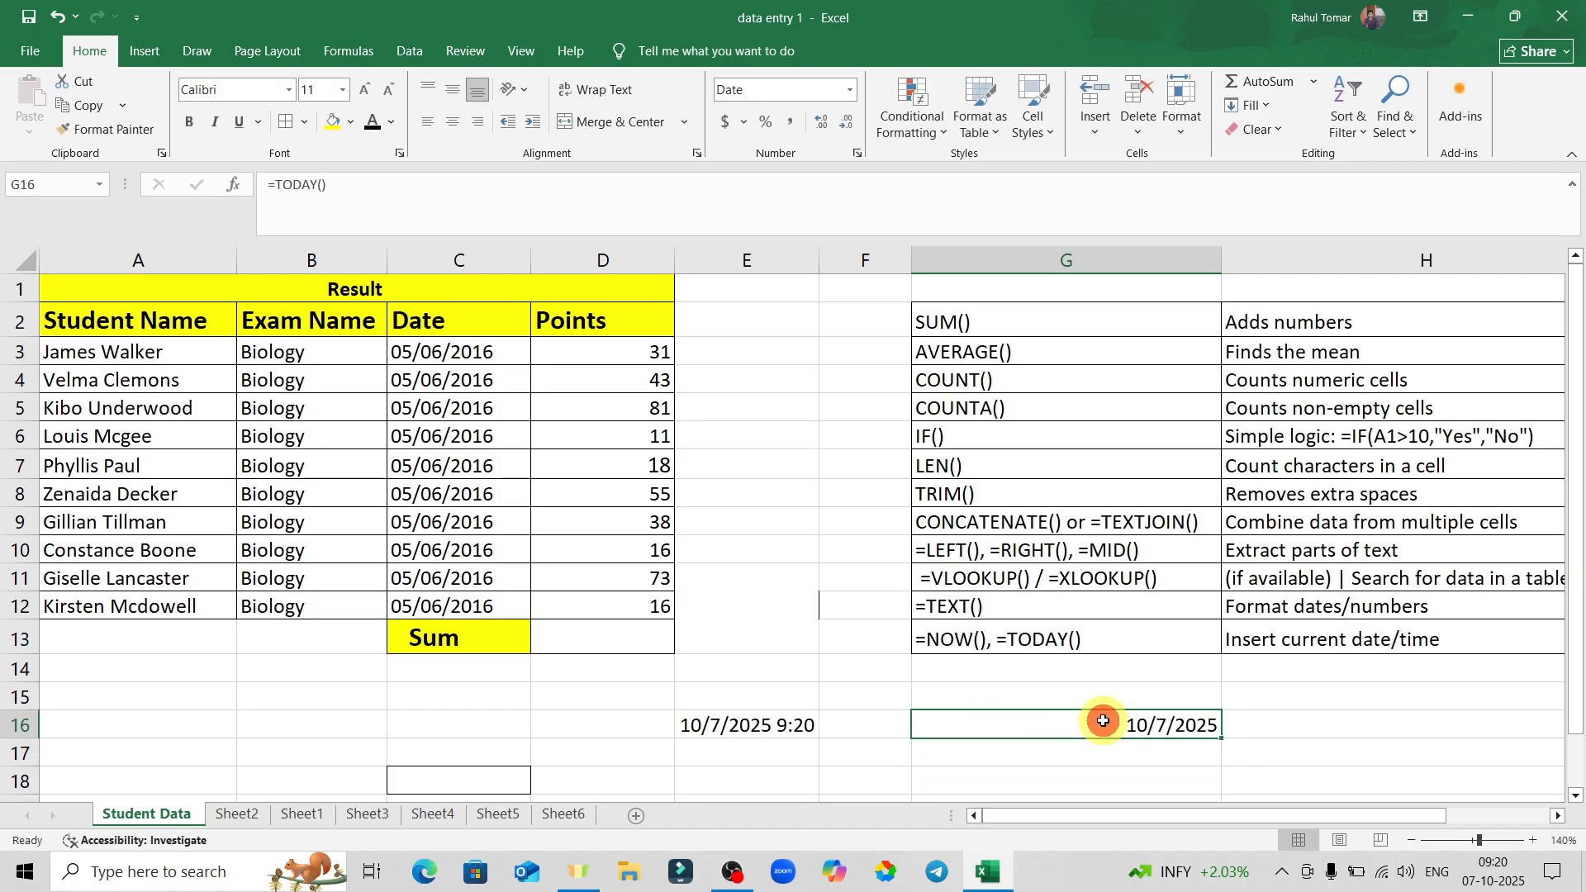
left_click(733, 724)
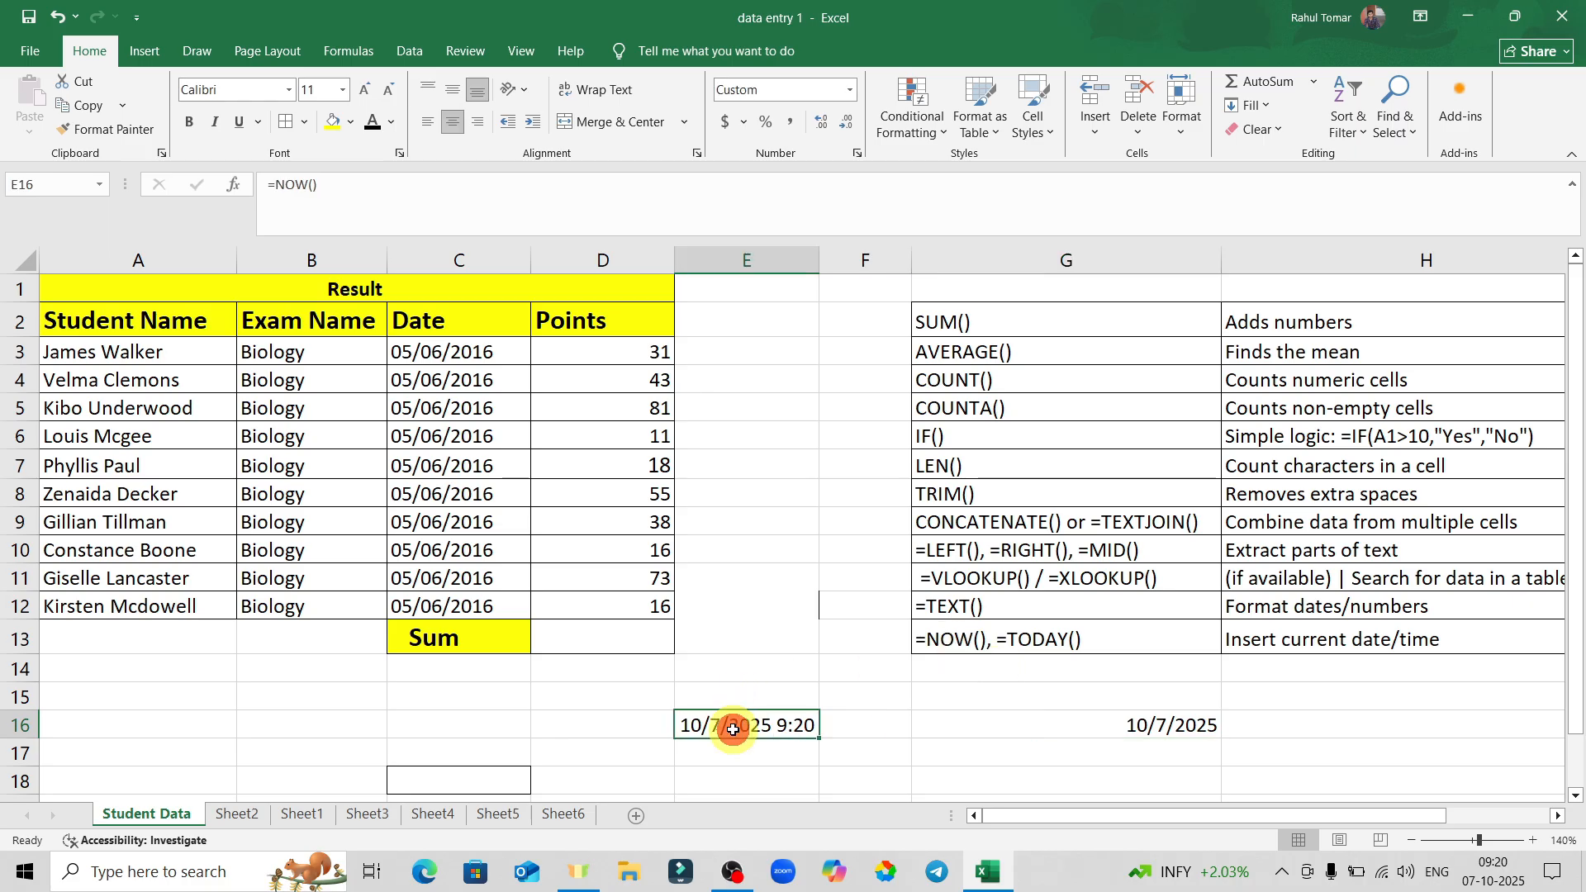
left_click(1137, 723)
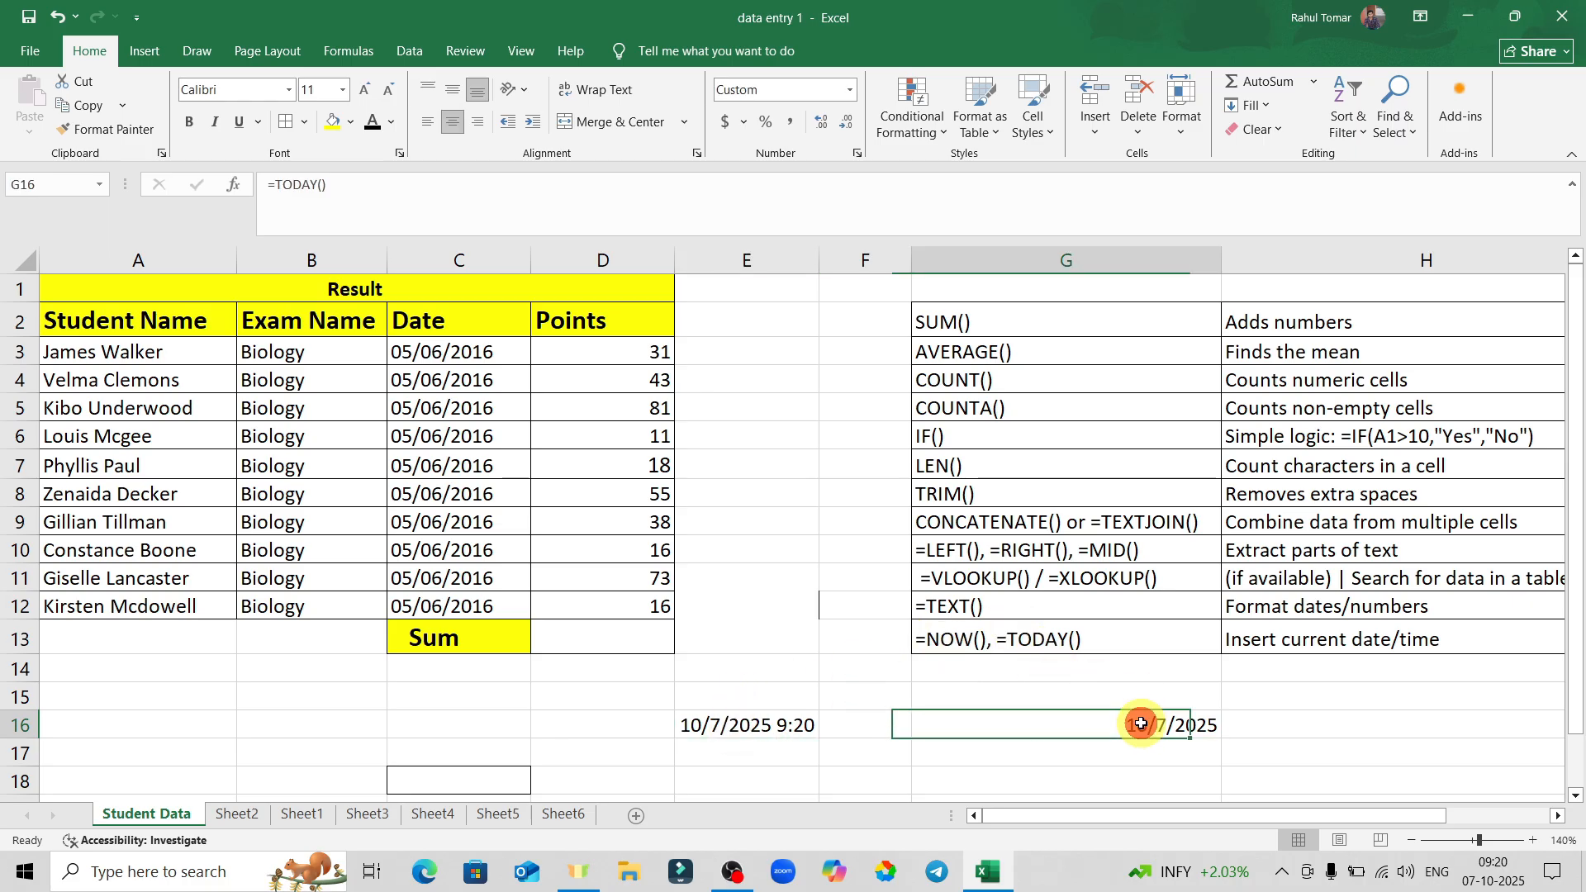
left_click(1376, 695)
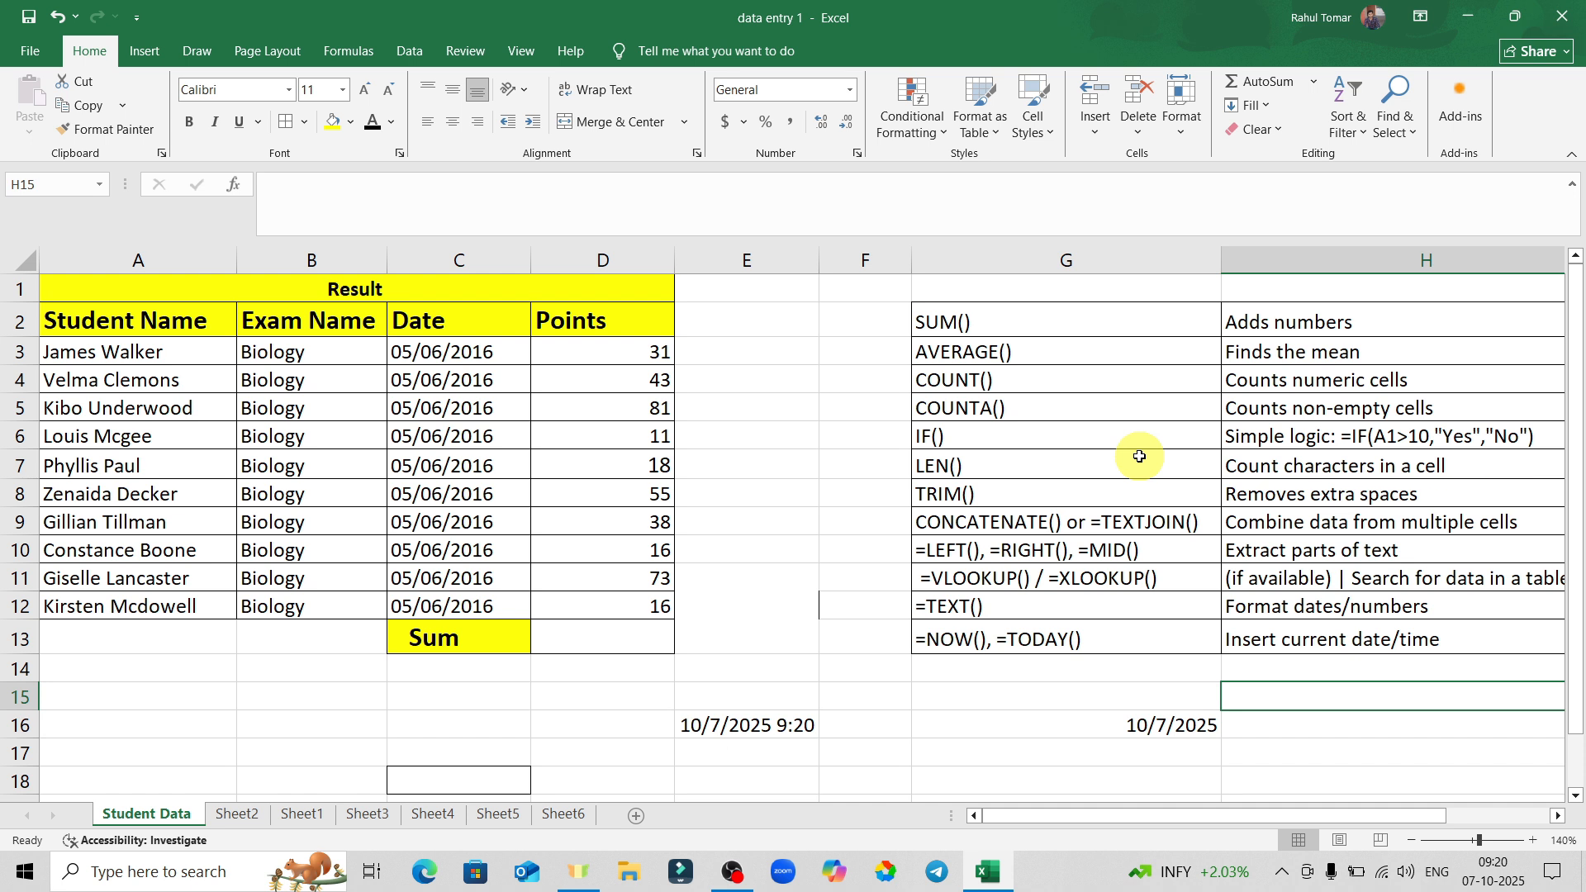